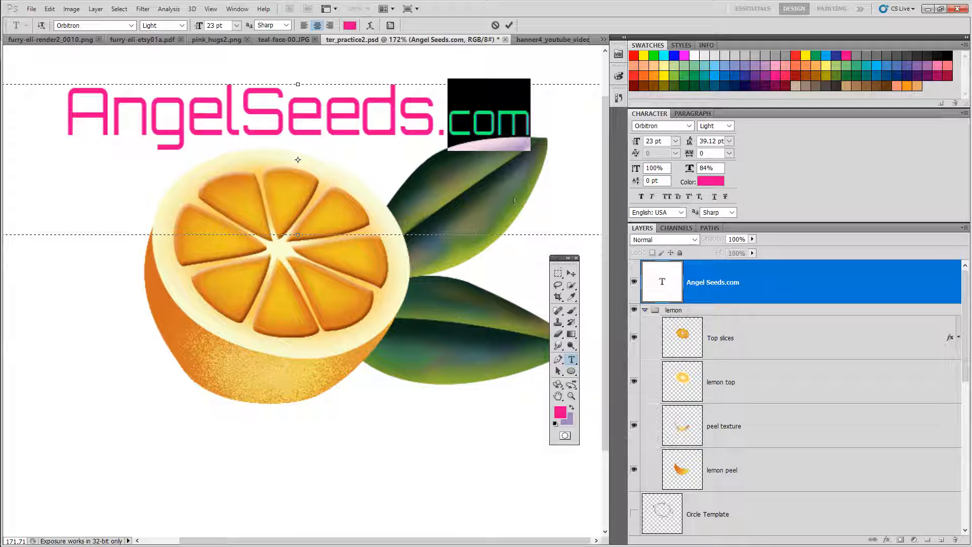
# Step: Finish editing the AngelSeeds.com heading text and commit the text layer
pyautogui.click(413, 109)
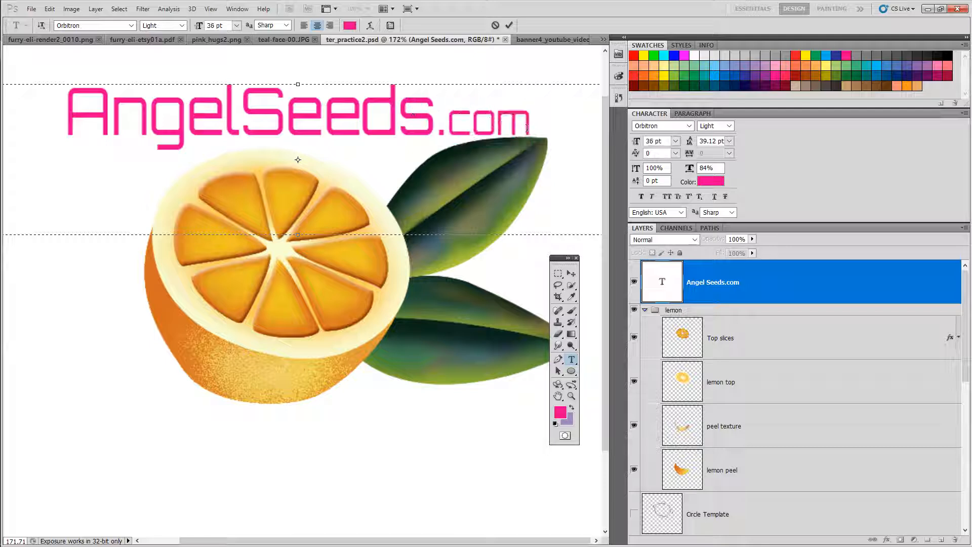
pyautogui.moveTo(544, 127); pyautogui.dragTo(476, 122)
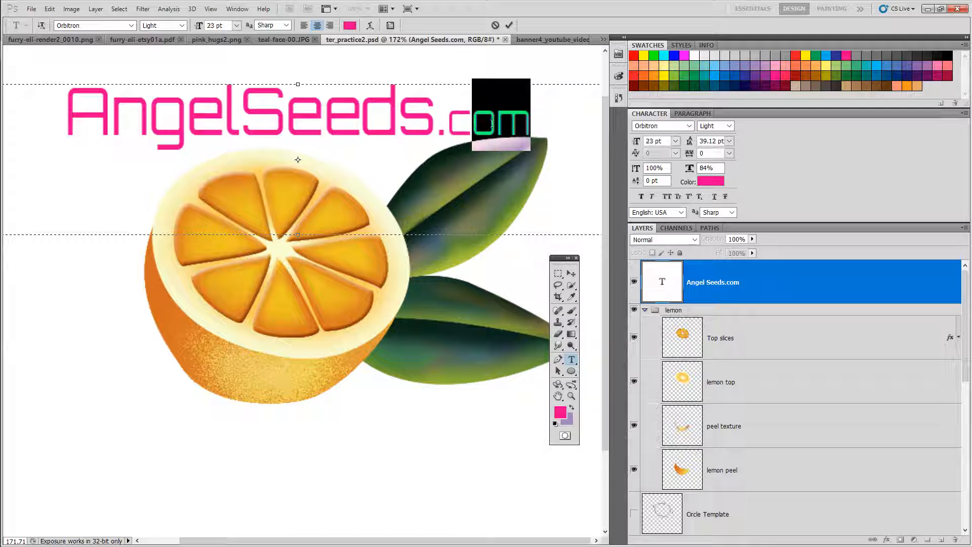
pyautogui.moveTo(557, 257); pyautogui.dragTo(564, 125)
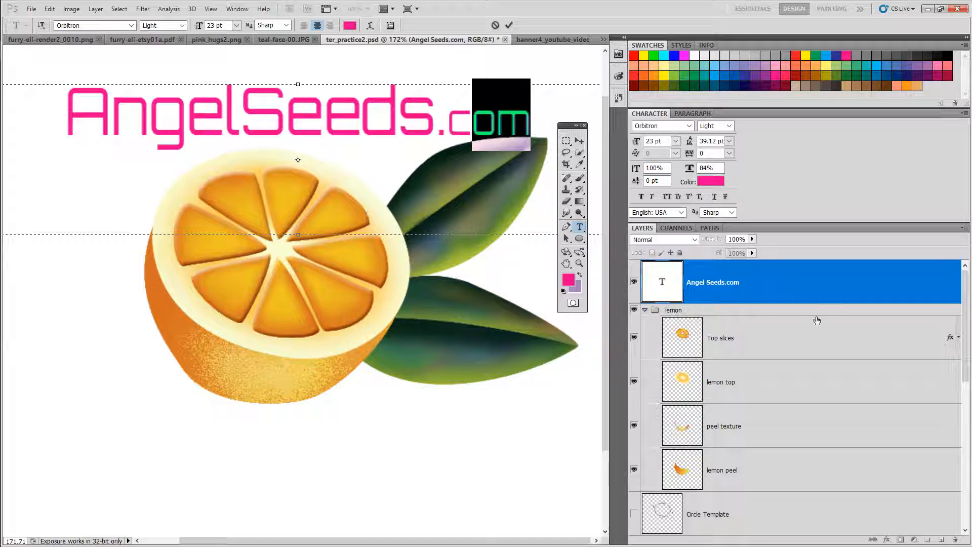
pyautogui.click(770, 280)
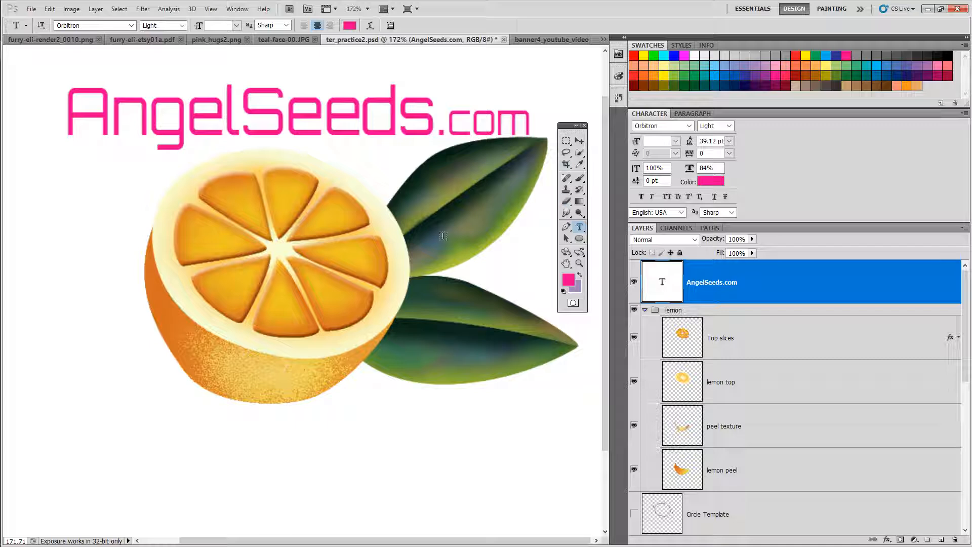
# Step: Draw a paragraph text box over the lower half of the orange and enter the word orange
pyautogui.moveTo(81, 288); pyautogui.dragTo(513, 405)
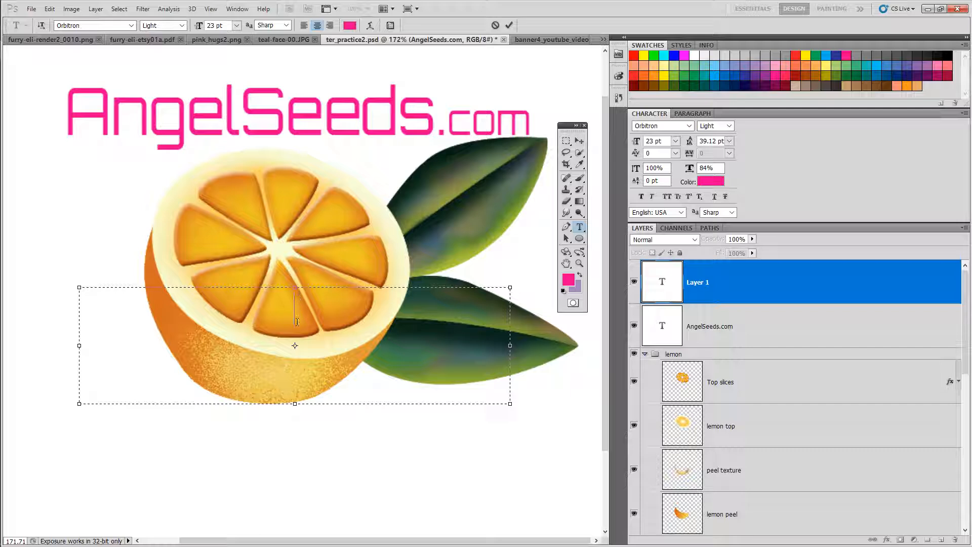
pyautogui.click(236, 26)
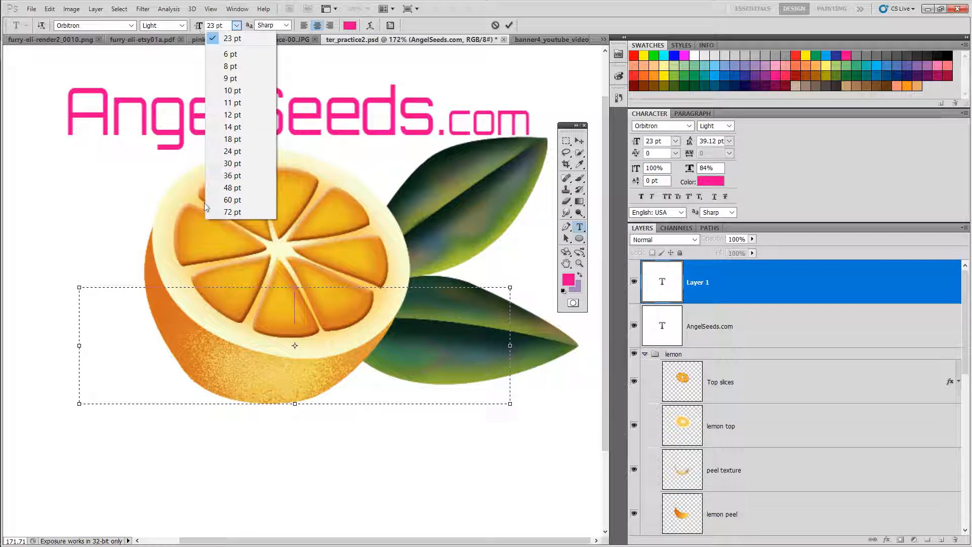
pyautogui.click(300, 311)
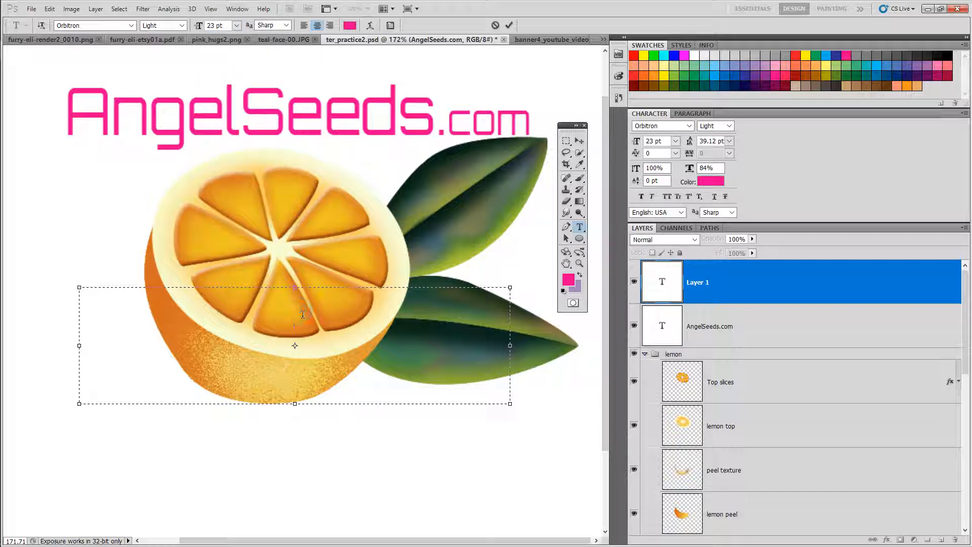
pyautogui.write('Orange')
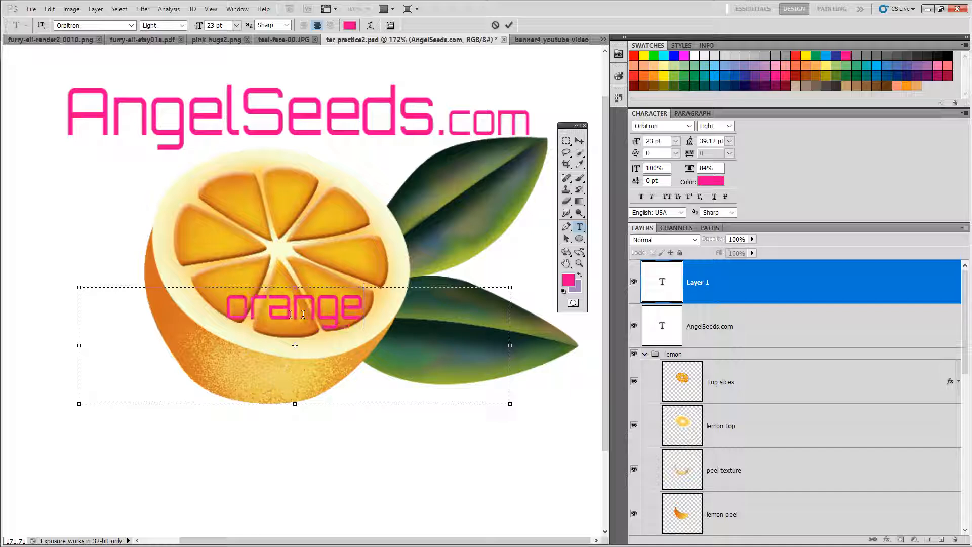
# Step: Recolor the orange text to near-black #0e050a with the Color Picker
pyautogui.moveTo(381, 306); pyautogui.dragTo(202, 310)
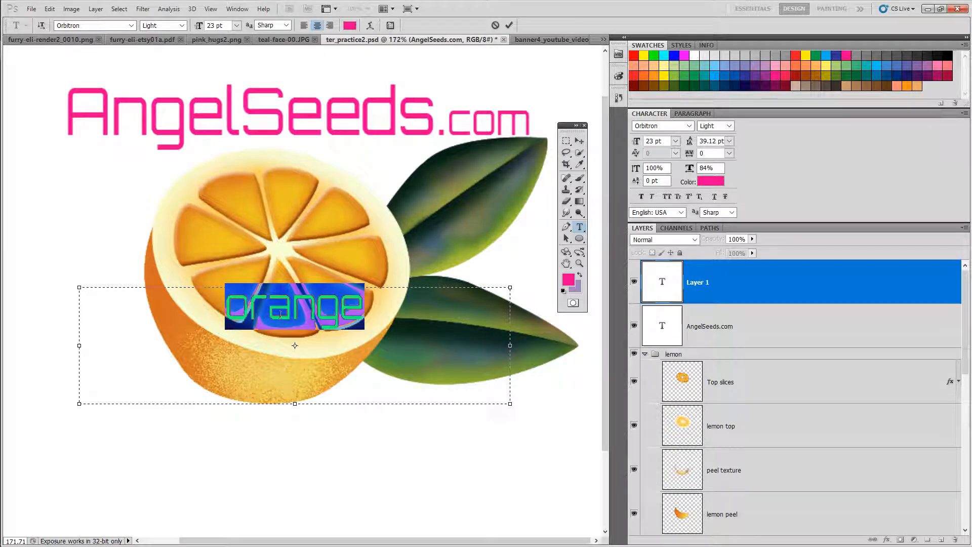
pyautogui.click(569, 281)
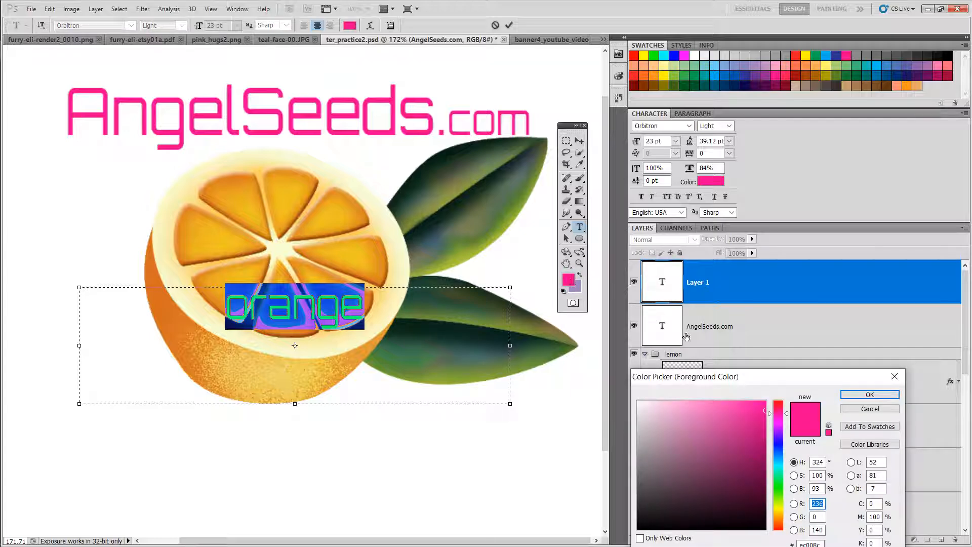
pyautogui.moveTo(699, 378); pyautogui.dragTo(569, 158)
pyautogui.click(592, 223)
pyautogui.click(613, 277)
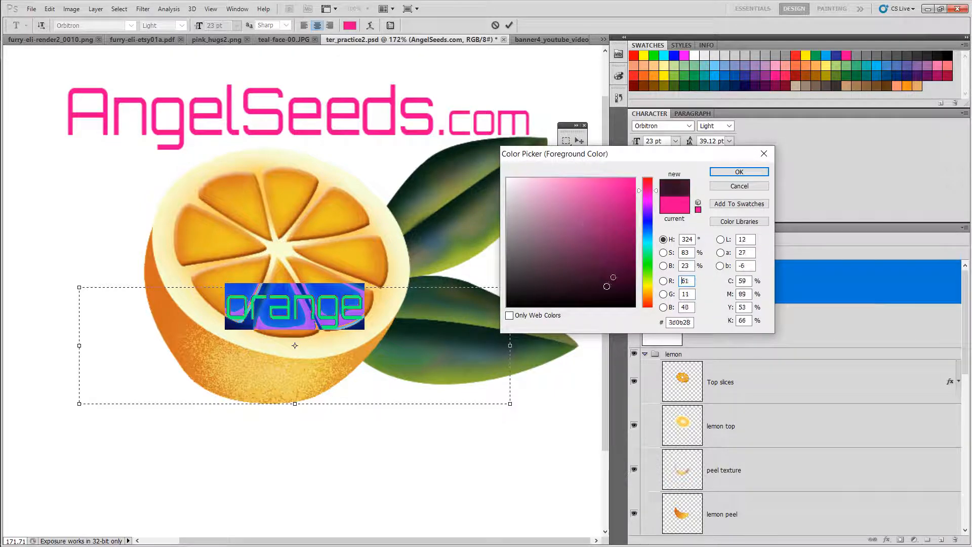
pyautogui.moveTo(607, 286)
pyautogui.mouseDown()
pyautogui.moveTo(551, 245)
pyautogui.moveTo(592, 280)
pyautogui.moveTo(608, 310)
pyautogui.moveTo(590, 304)
pyautogui.mouseUp()
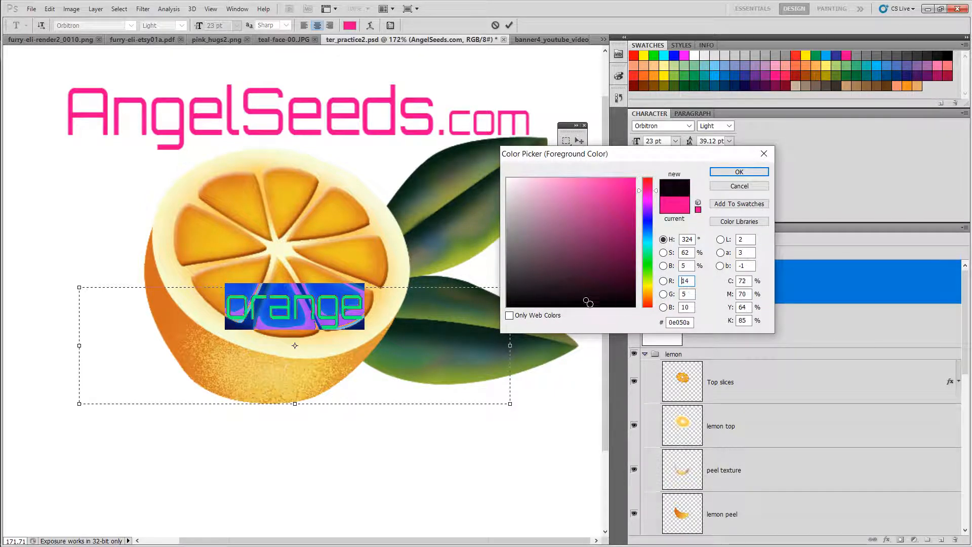
pyautogui.click(739, 172)
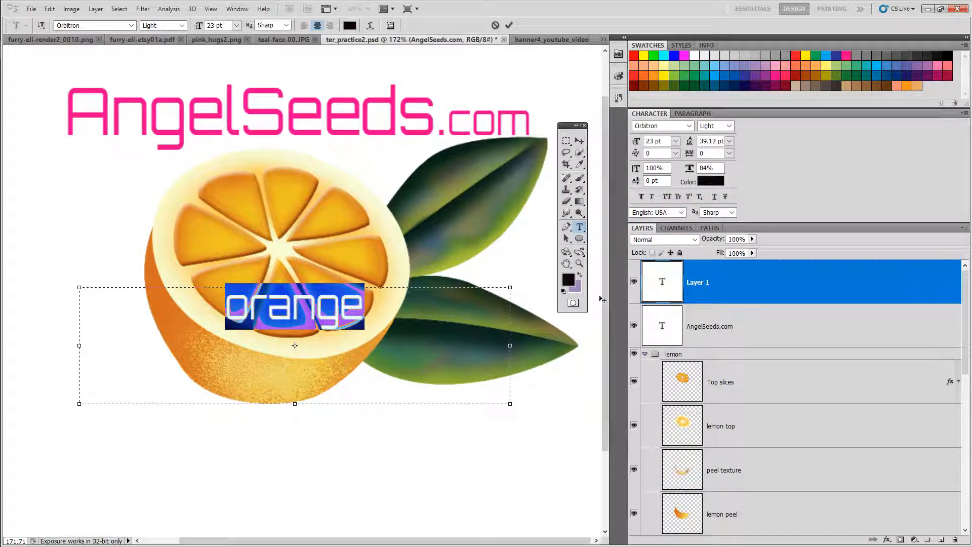
# Step: Enlarge the orange text to 68.01 pt
pyautogui.click(394, 306)
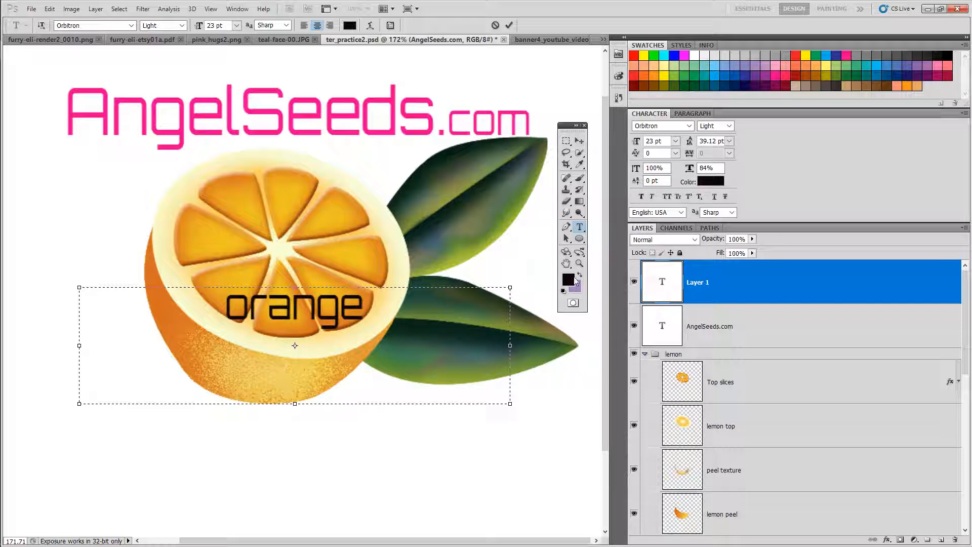
pyautogui.moveTo(357, 313); pyautogui.dragTo(206, 307)
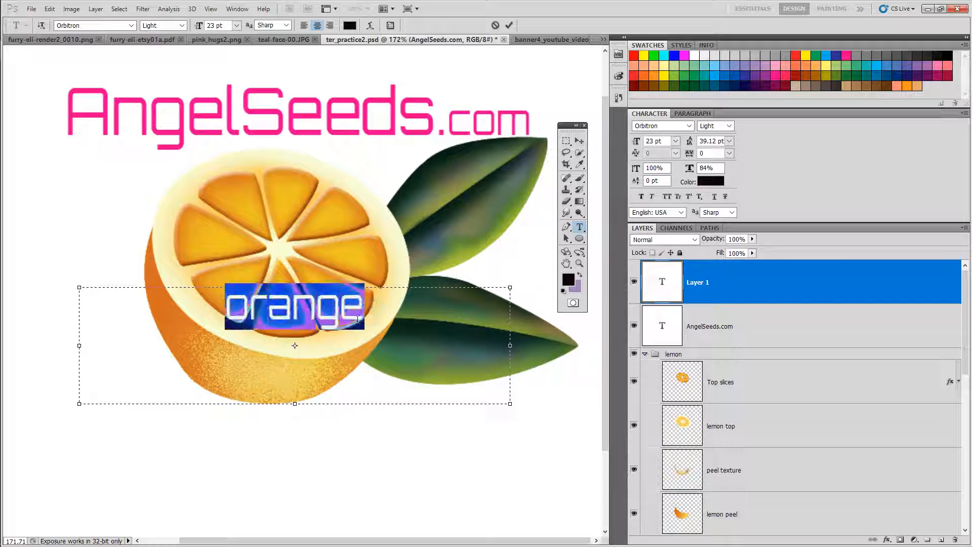
pyautogui.click(388, 322)
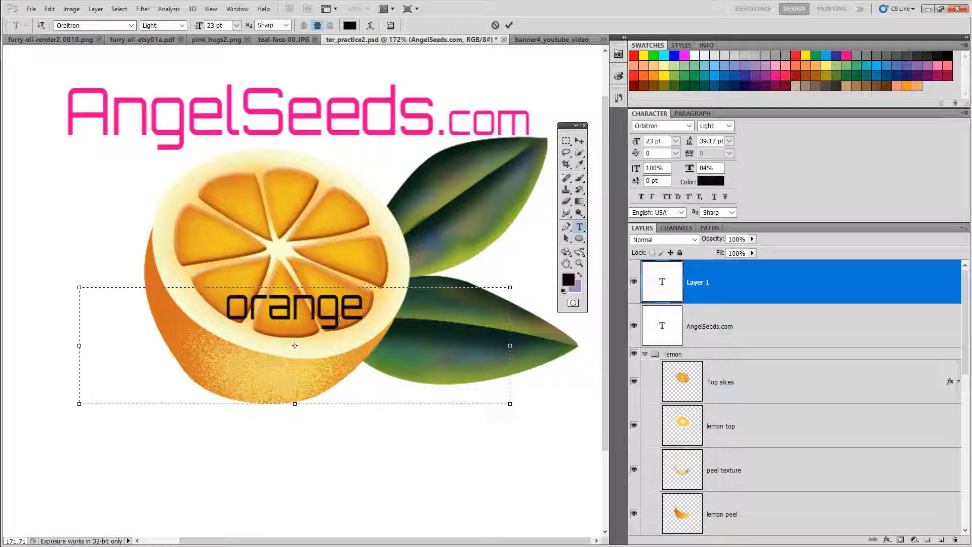
pyautogui.moveTo(366, 314); pyautogui.dragTo(193, 314)
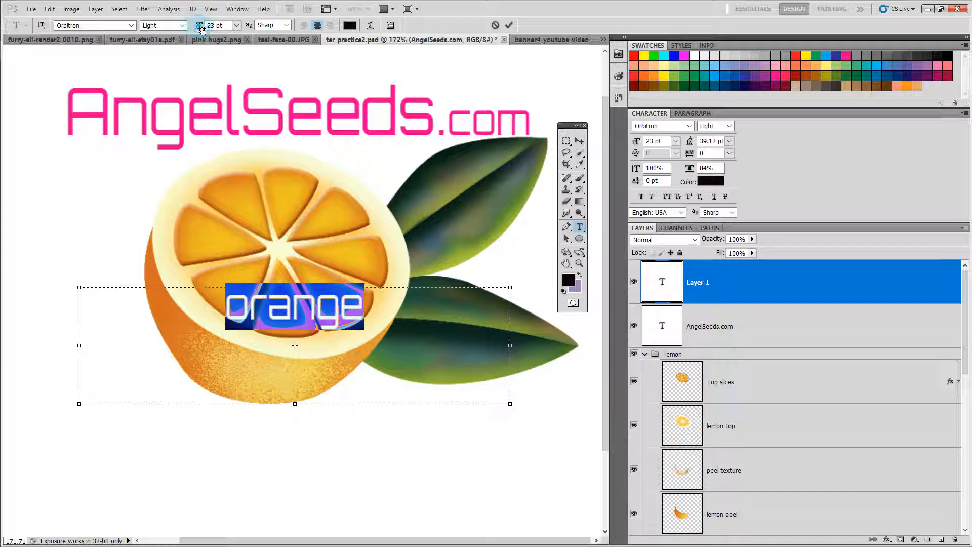
pyautogui.moveTo(201, 29); pyautogui.dragTo(195, 36)
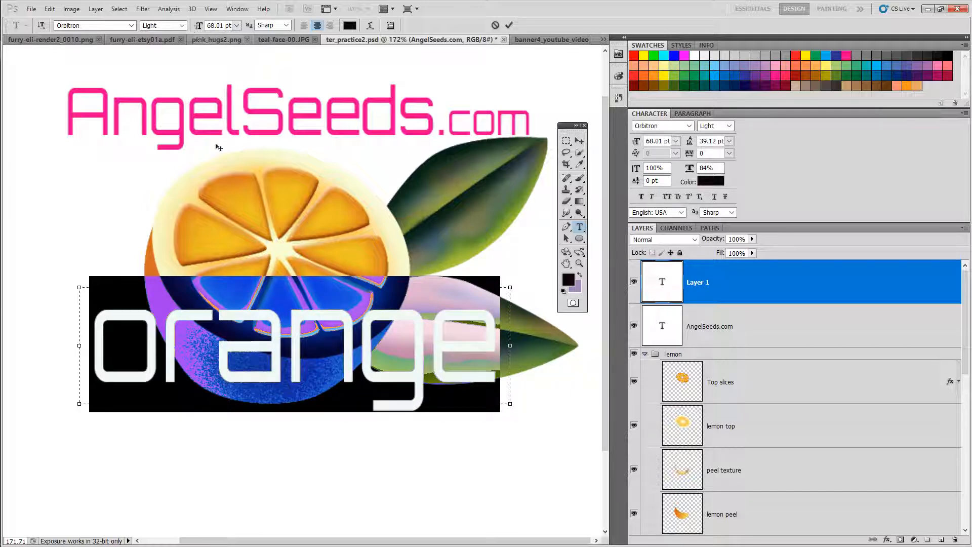
pyautogui.click(254, 343)
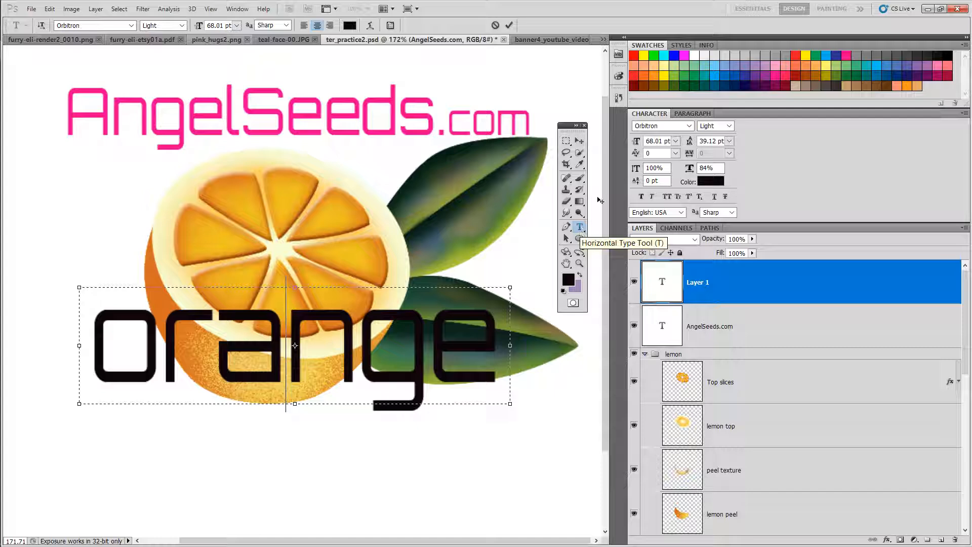
pyautogui.click(689, 117)
pyautogui.click(656, 115)
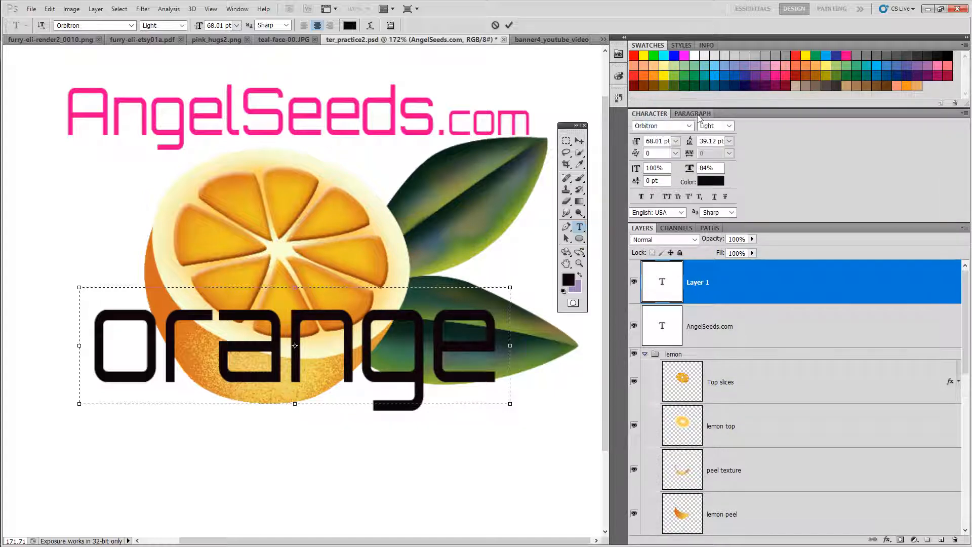
pyautogui.click(695, 114)
pyautogui.click(648, 114)
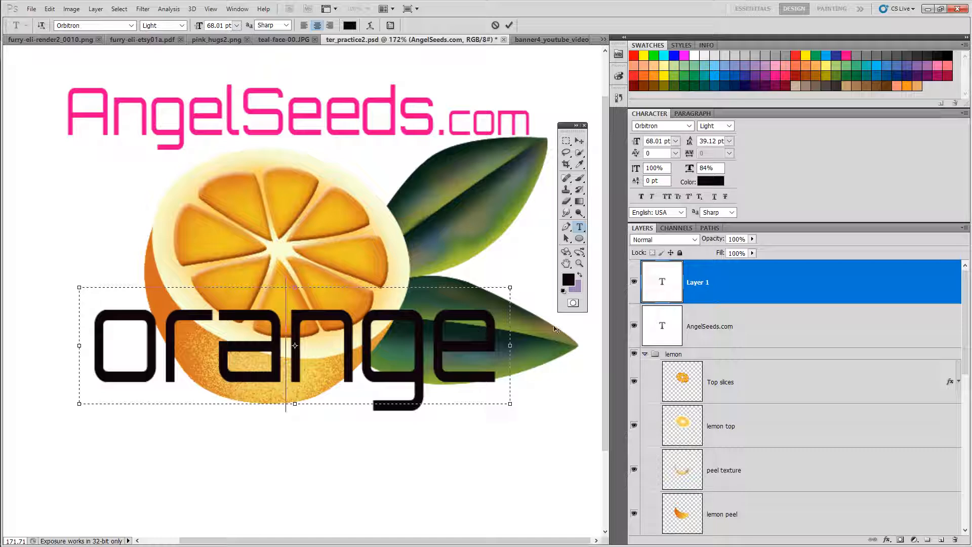
pyautogui.moveTo(638, 142)
pyautogui.mouseDown()
pyautogui.moveTo(622, 146)
pyautogui.moveTo(658, 145)
pyautogui.moveTo(634, 145)
pyautogui.mouseUp()
# Step: Set the leading of the orange text to 43.01 pt
pyautogui.click(423, 354)
pyautogui.keyDown('shift'); pyautogui.click(499, 348); pyautogui.keyUp('shift')
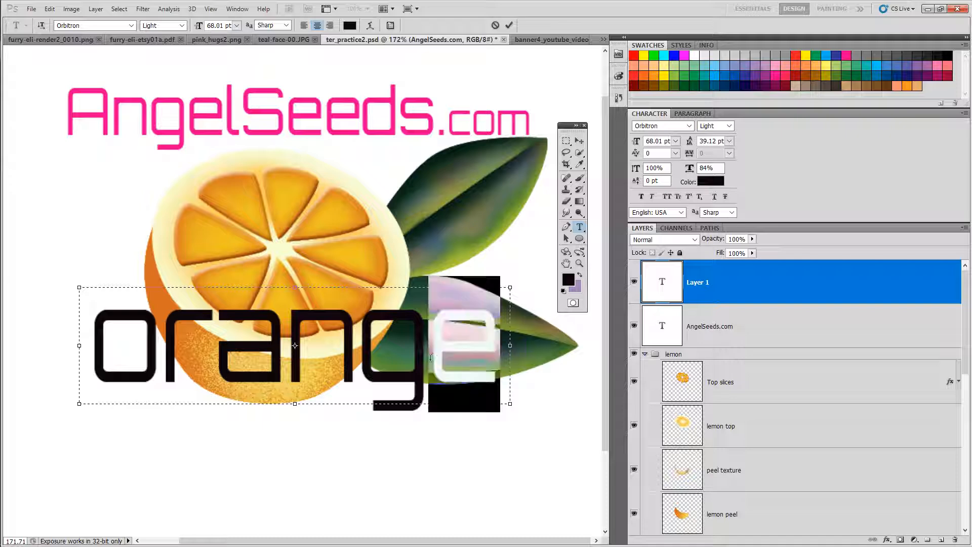
pyautogui.moveTo(409, 358); pyautogui.dragTo(314, 358)
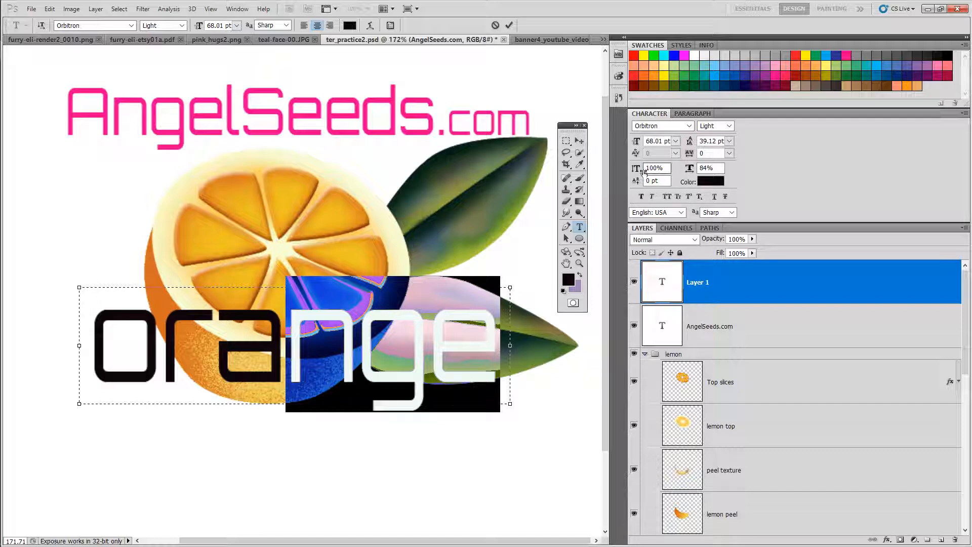
pyautogui.moveTo(691, 146)
pyautogui.mouseDown()
pyautogui.moveTo(673, 146)
pyautogui.moveTo(698, 146)
pyautogui.mouseUp()
pyautogui.click(491, 362)
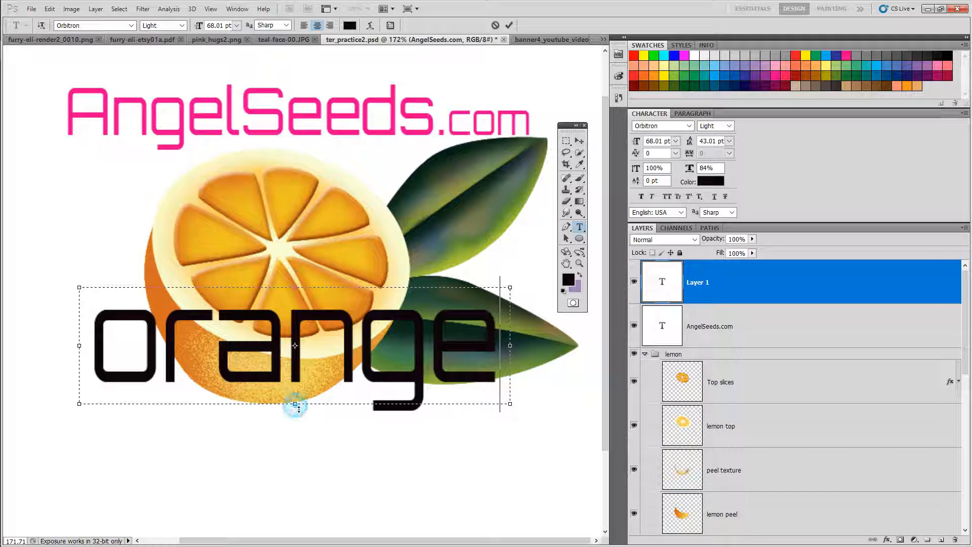
# Step: Extend the text box downward and add the word box on a new line below orange
pyautogui.moveTo(299, 410); pyautogui.dragTo(297, 539)
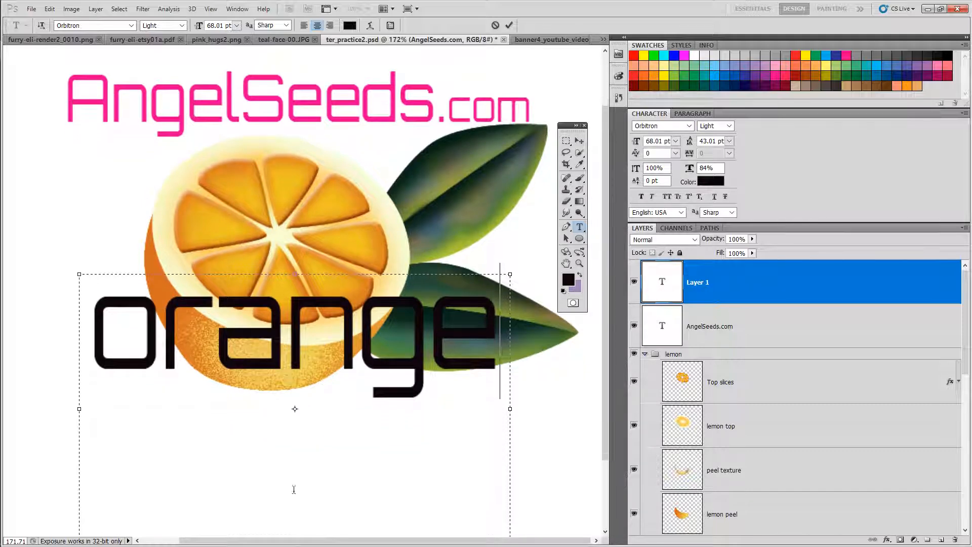
pyautogui.click(500, 361)
pyautogui.press('Return')
pyautogui.write('box')
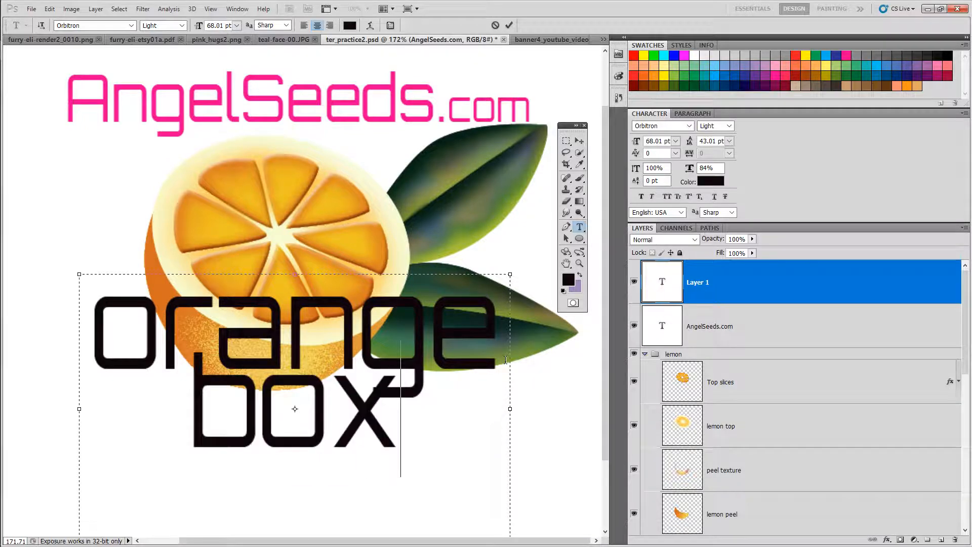
# Step: Set the leading of the box line to 62.01 pt
pyautogui.moveTo(388, 422); pyautogui.dragTo(216, 418)
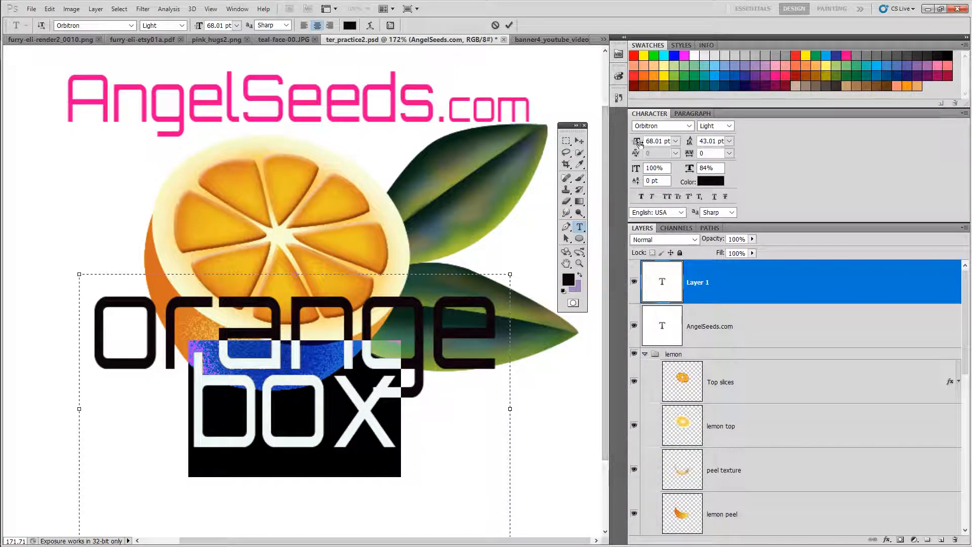
pyautogui.moveTo(692, 143); pyautogui.dragTo(711, 142)
pyautogui.moveTo(699, 143); pyautogui.dragTo(715, 141)
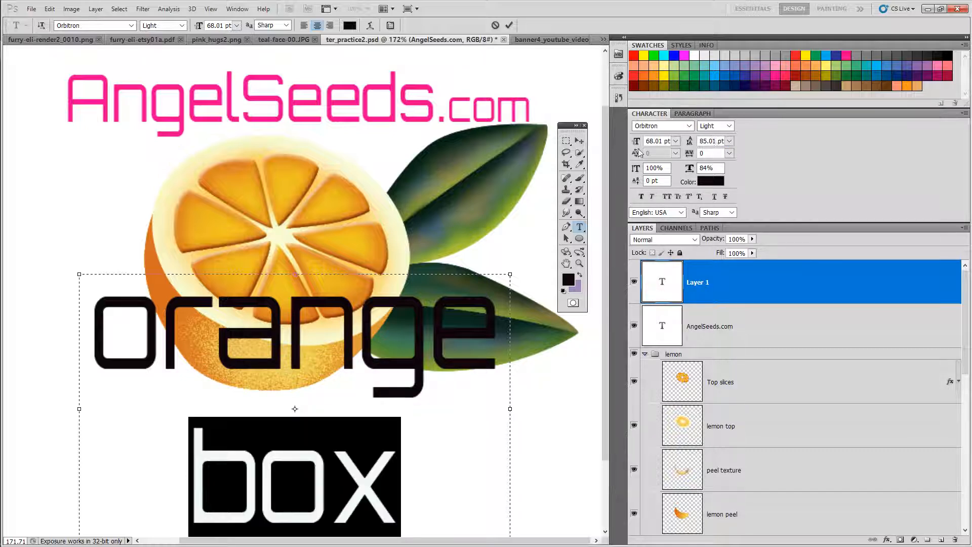
pyautogui.moveTo(604, 151); pyautogui.dragTo(606, 184)
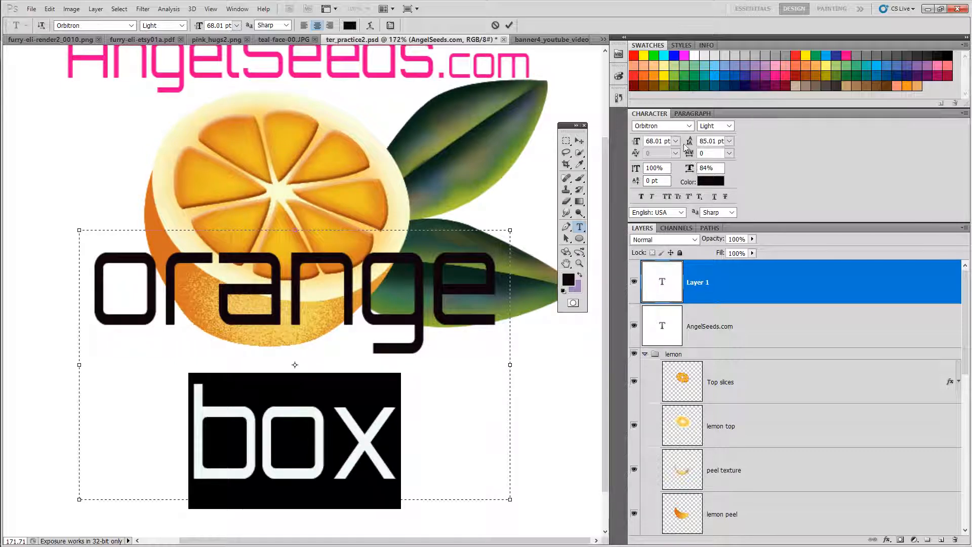
pyautogui.click(729, 141)
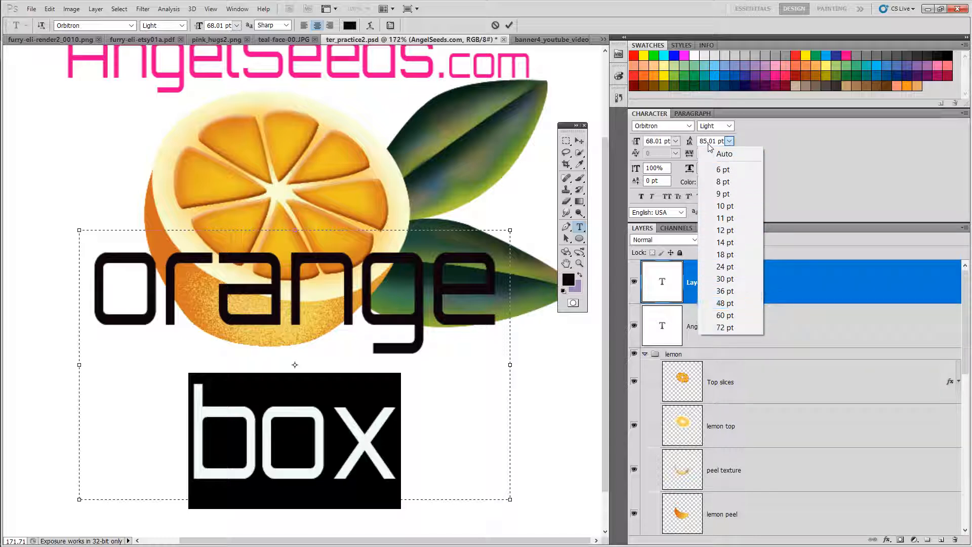
pyautogui.click(769, 140)
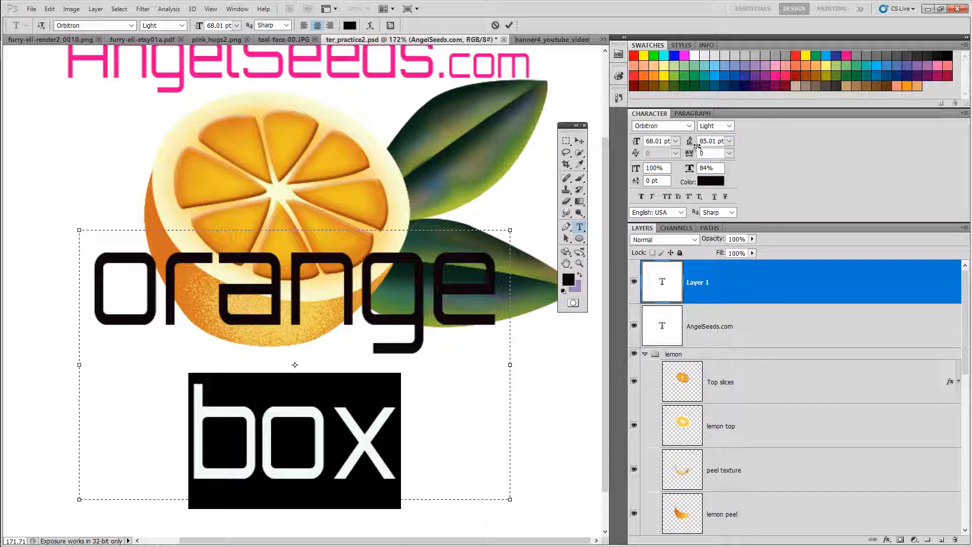
pyautogui.moveTo(695, 145); pyautogui.dragTo(686, 147)
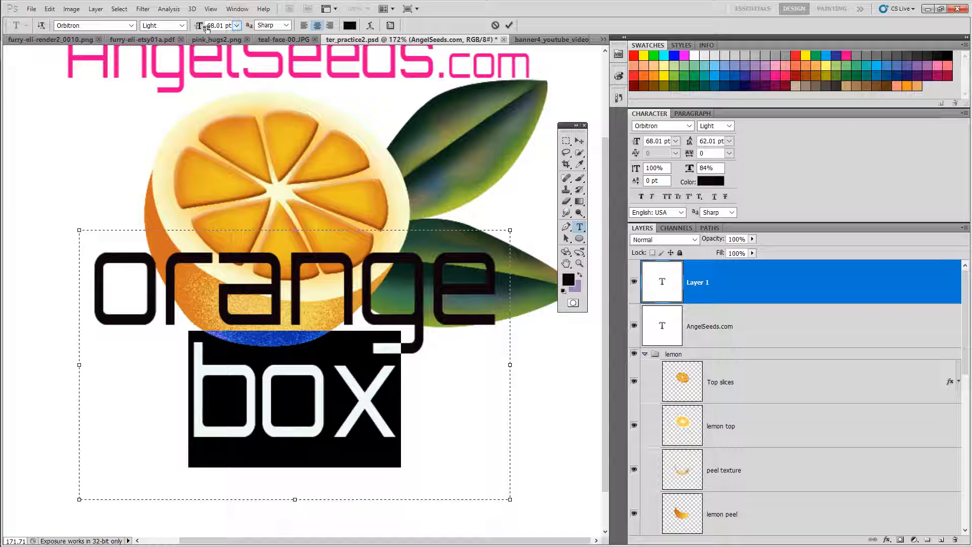
# Step: Reduce the word box to 28.01 pt and pull the text box's bottom edge up
pyautogui.moveTo(201, 28); pyautogui.dragTo(181, 27)
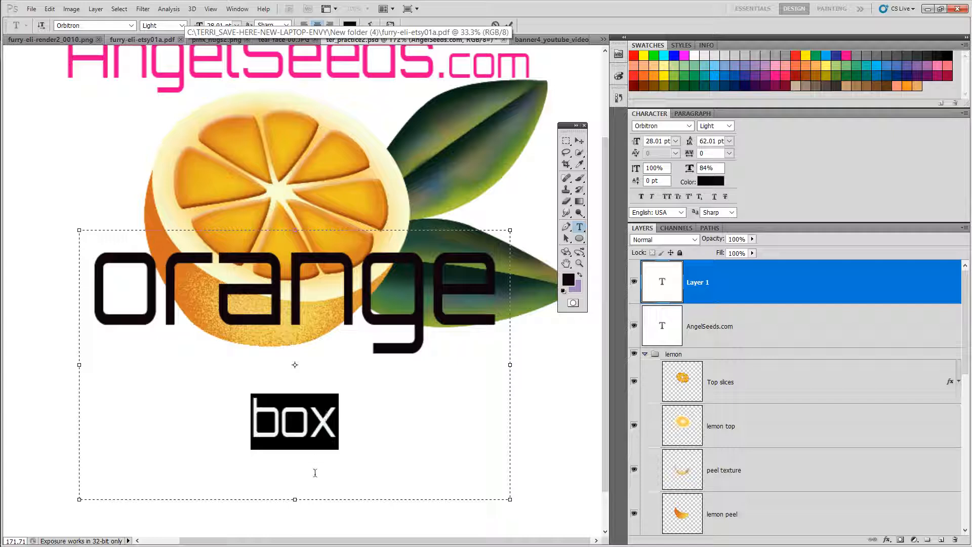
pyautogui.moveTo(299, 503); pyautogui.dragTo(304, 466)
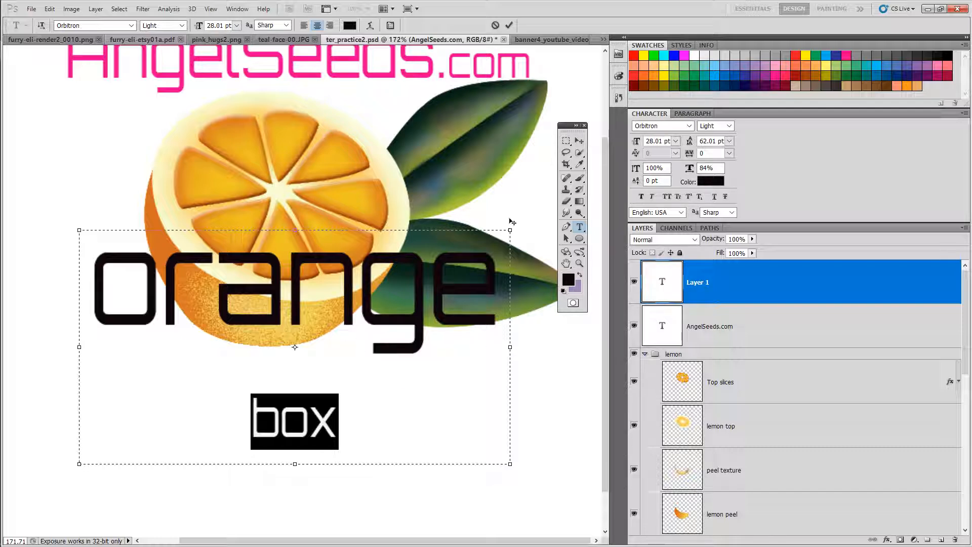
# Step: Commit the text and switch to the Move tool
pyautogui.click(509, 25)
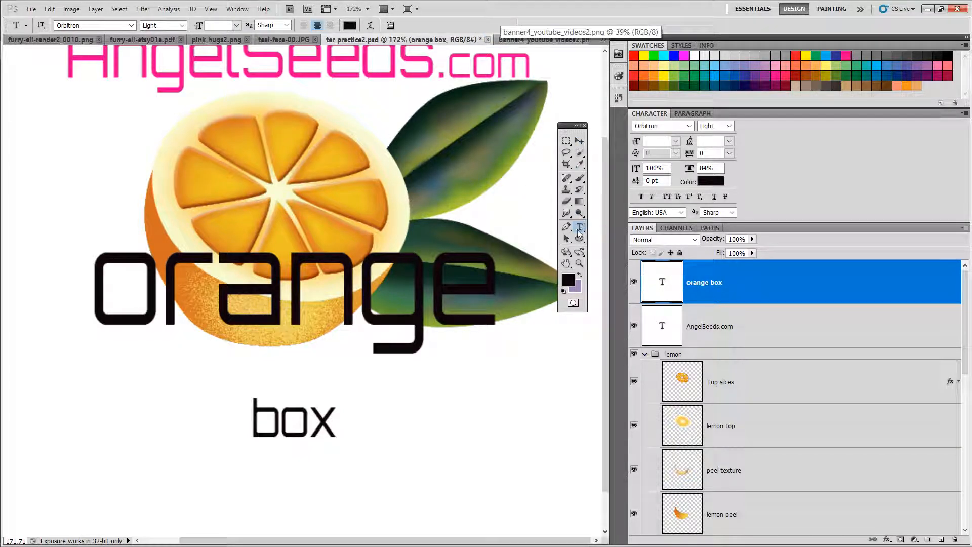
pyautogui.click(579, 140)
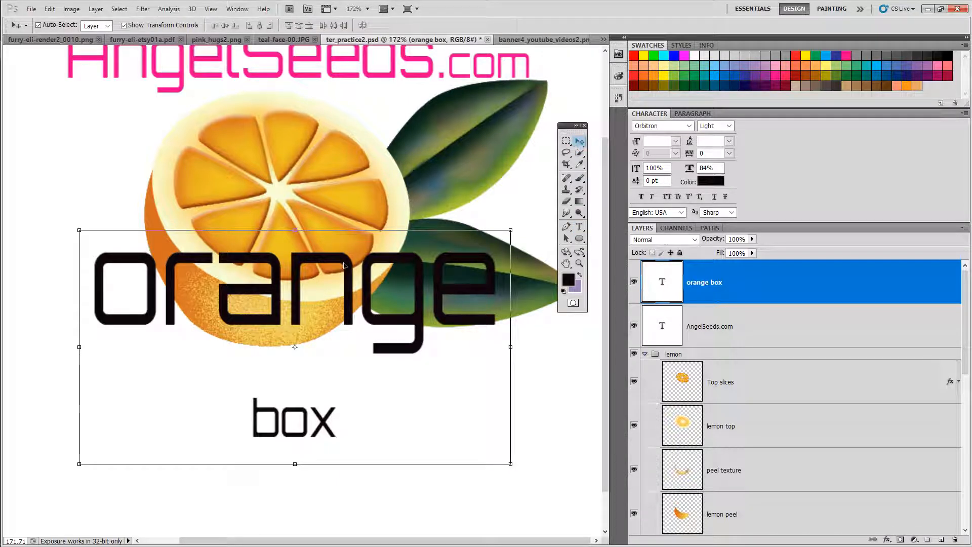
# Step: Move the text layer up and left, then scale it to 98.59% width and 116.53% height and apply the transformation
pyautogui.moveTo(343, 265); pyautogui.dragTo(309, 240)
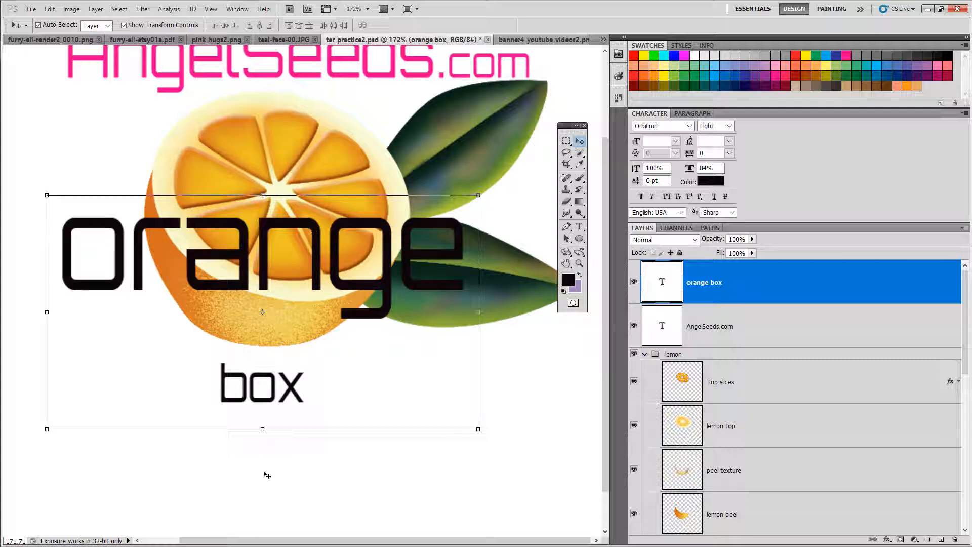
pyautogui.moveTo(267, 434); pyautogui.dragTo(282, 470)
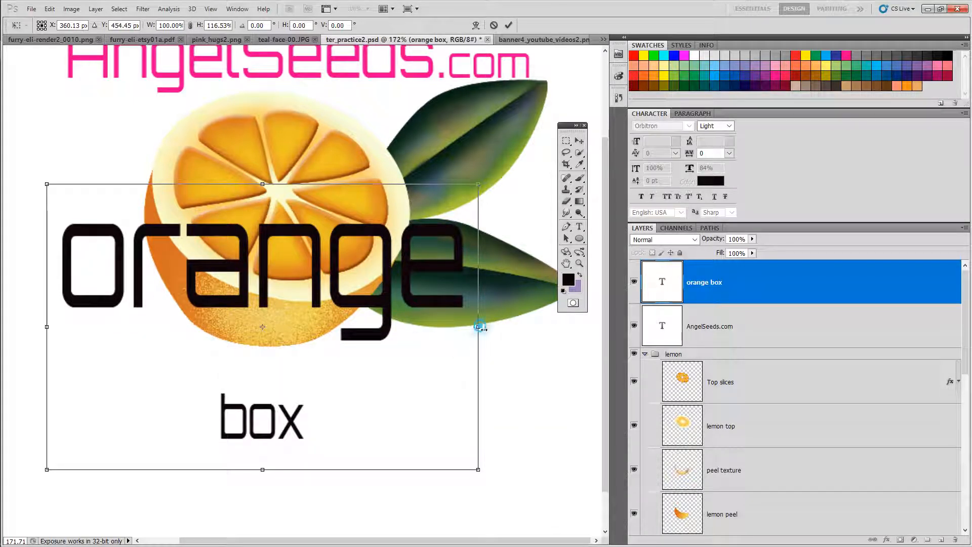
pyautogui.moveTo(479, 332)
pyautogui.mouseDown()
pyautogui.moveTo(234, 329)
pyautogui.moveTo(478, 342)
pyautogui.mouseUp()
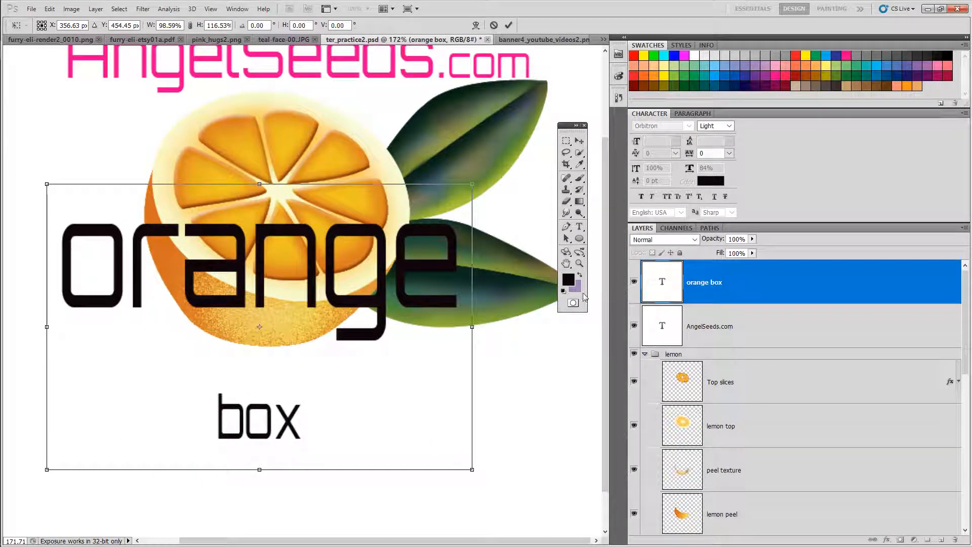
pyautogui.click(580, 229)
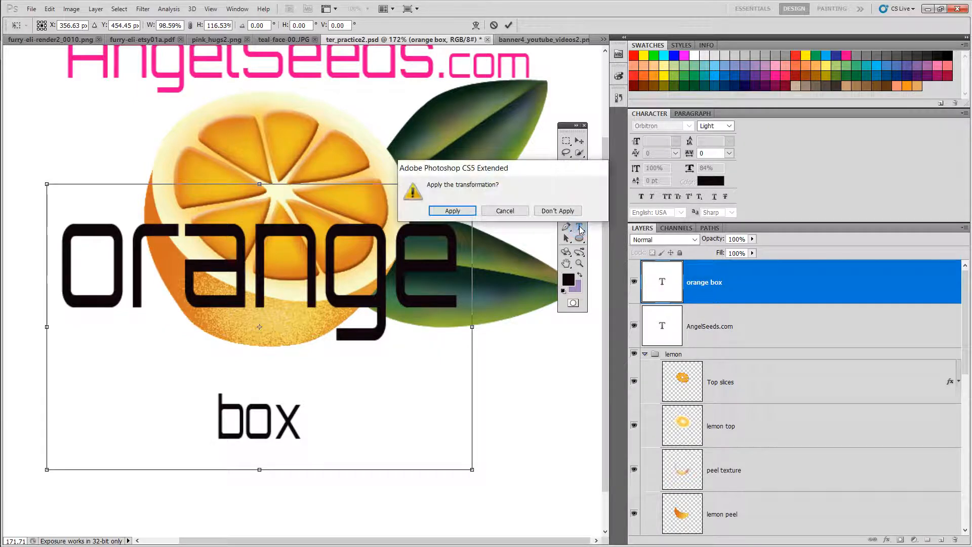
pyautogui.click(449, 215)
# Step: Select the word box and set its leading to 25.01 pt
pyautogui.click(307, 422)
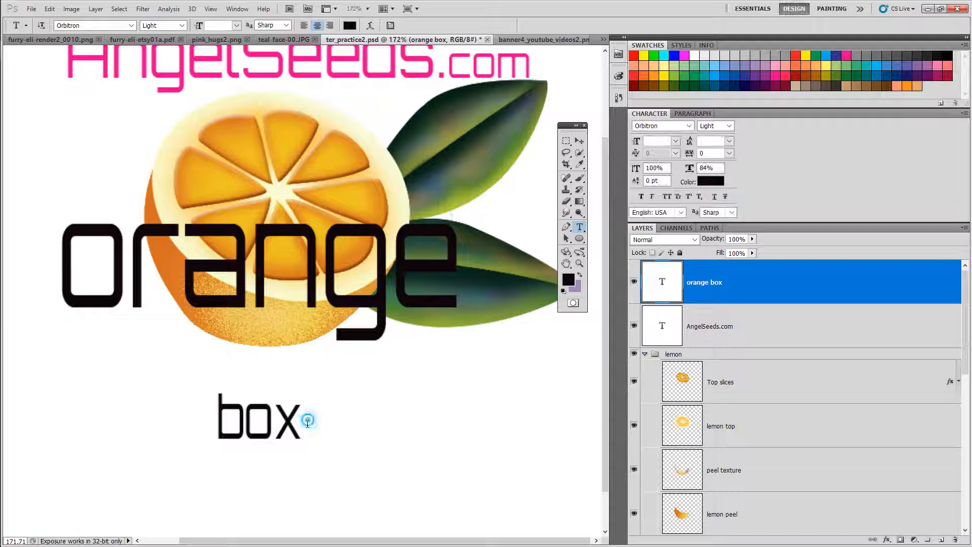
pyautogui.hotkey('shift', 'Left')
pyautogui.hotkey('shift', 'Left')
pyautogui.hotkey('shift', 'Left')
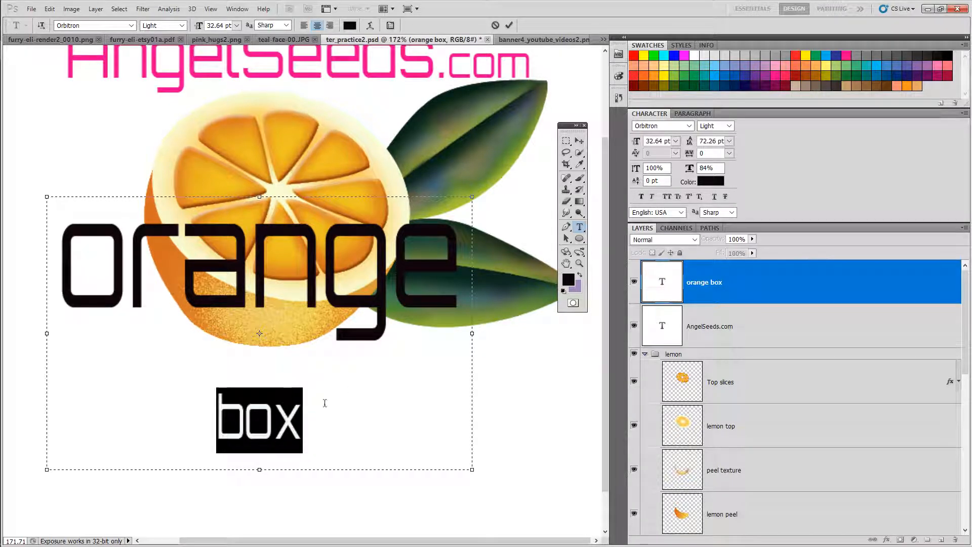
pyautogui.moveTo(692, 142)
pyautogui.mouseDown()
pyautogui.moveTo(732, 157)
pyautogui.moveTo(728, 182)
pyautogui.moveTo(653, 192)
pyautogui.mouseUp()
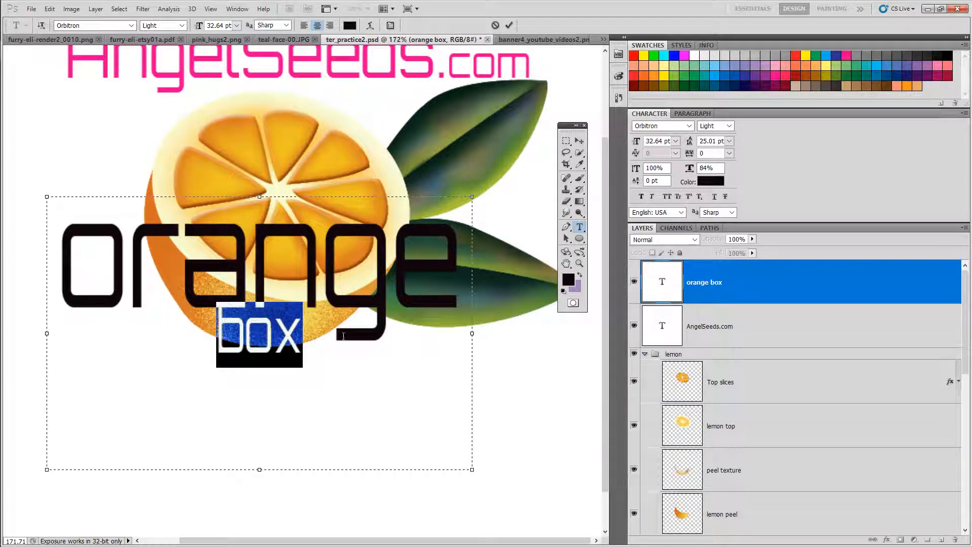
pyautogui.click(320, 338)
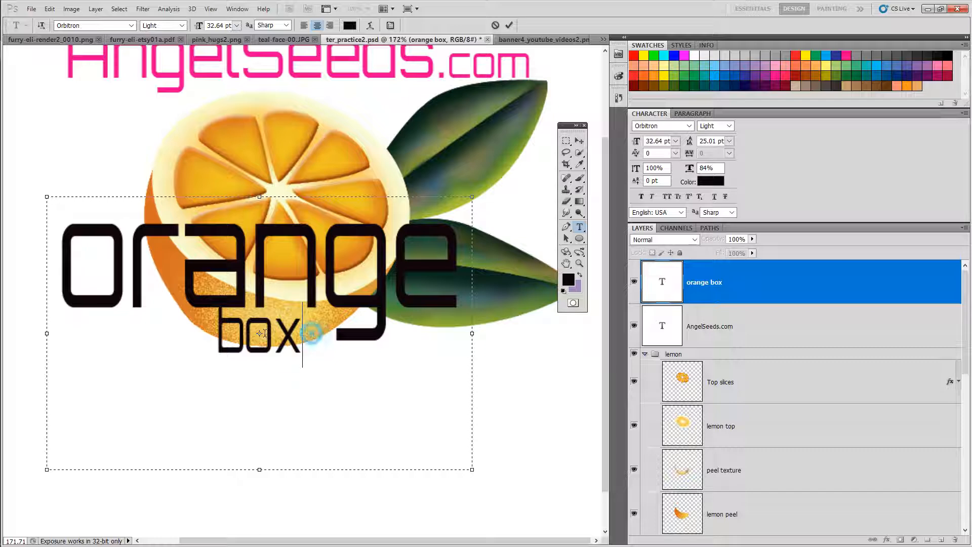
# Step: Color the word box pink, #f2219d, in the text color picker
pyautogui.moveTo(307, 334); pyautogui.dragTo(213, 335)
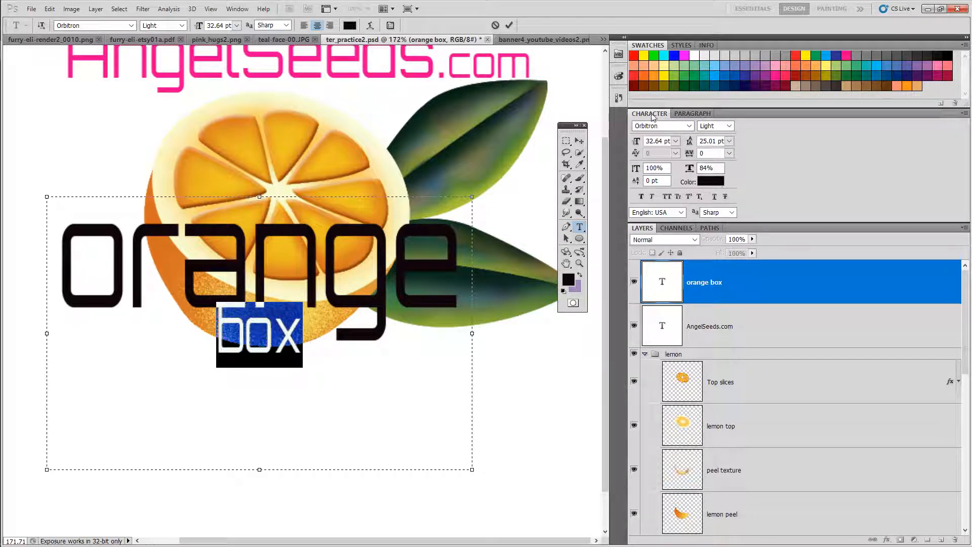
pyautogui.click(712, 184)
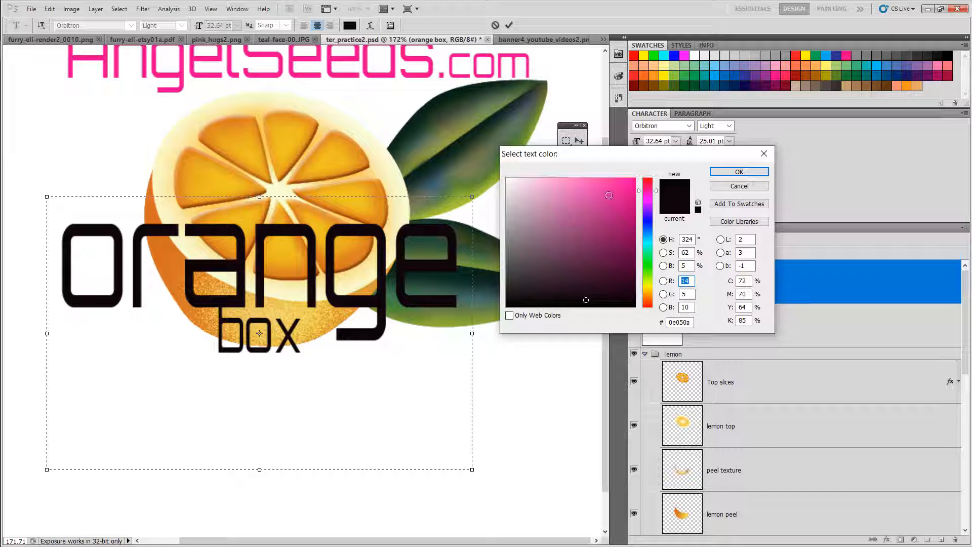
pyautogui.click(605, 191)
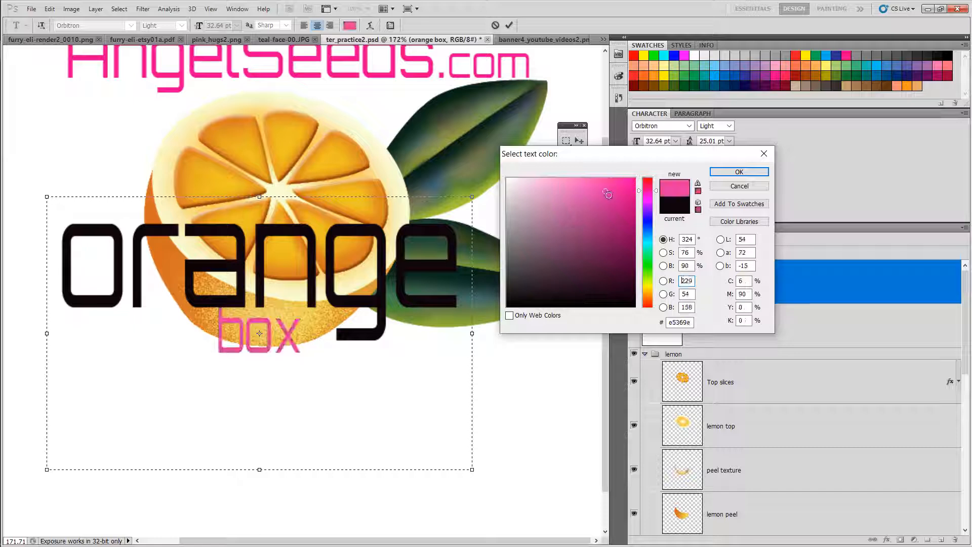
pyautogui.click(624, 234)
pyautogui.click(565, 191)
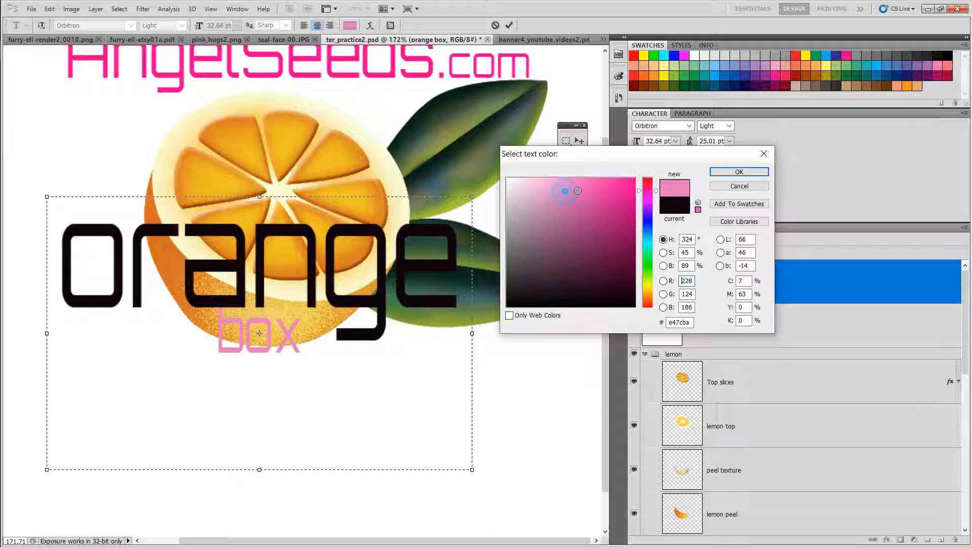
pyautogui.click(769, 155)
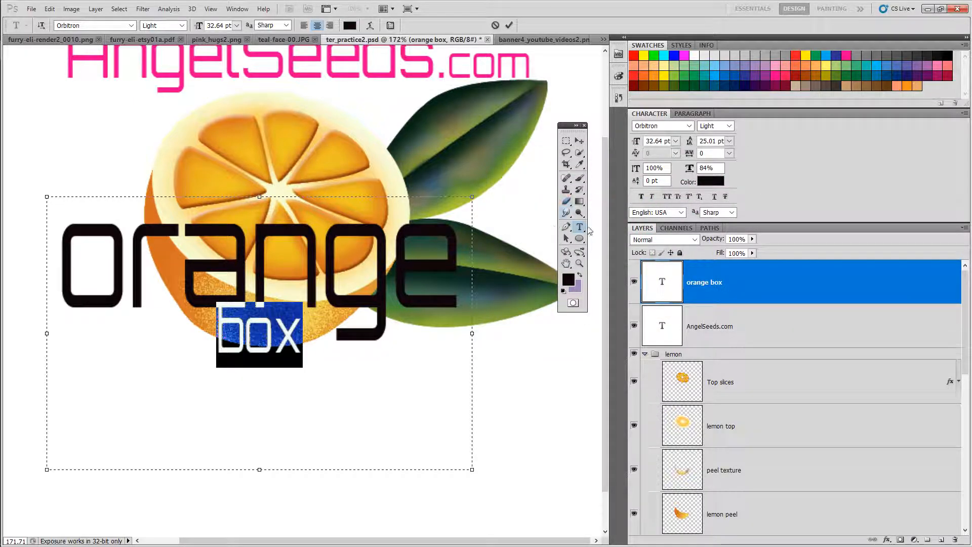
pyautogui.click(711, 181)
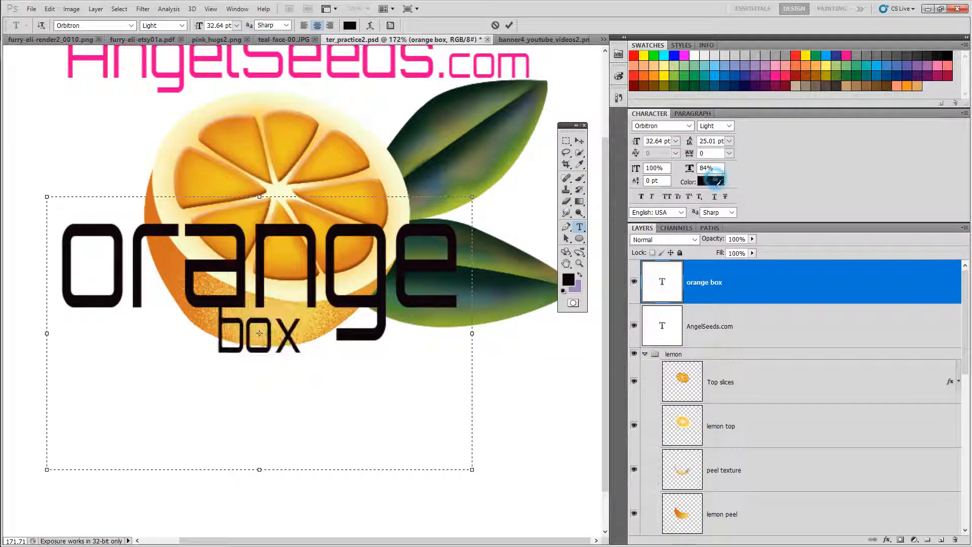
pyautogui.click(622, 187)
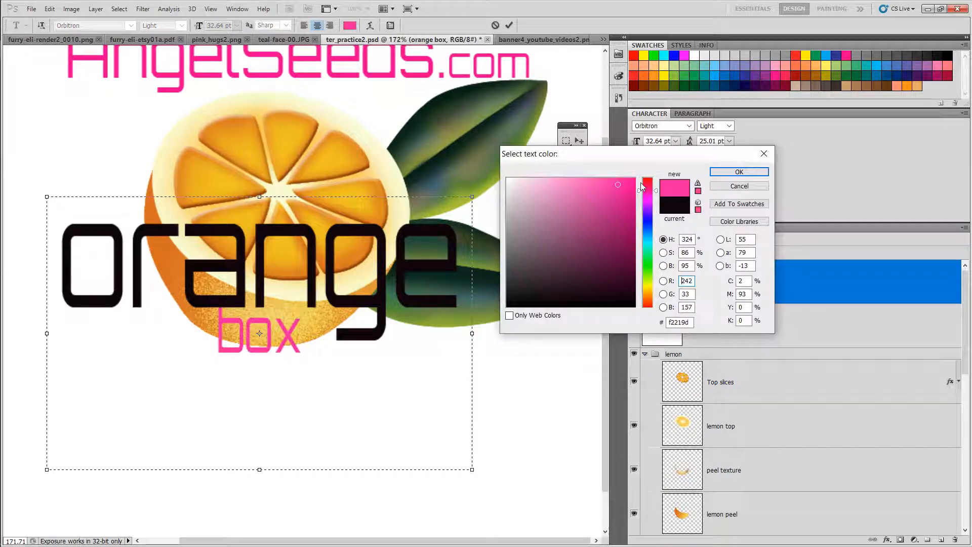
pyautogui.click(727, 171)
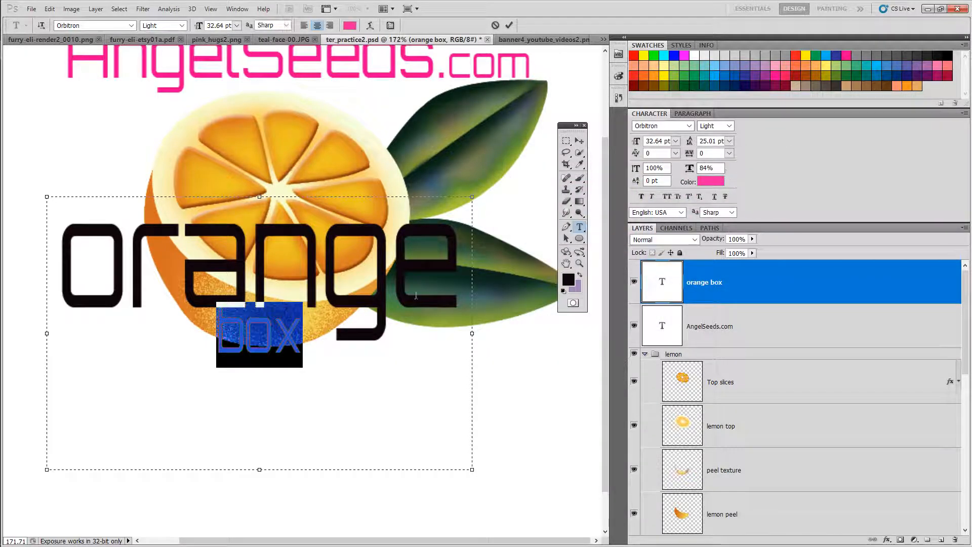
pyautogui.click(329, 346)
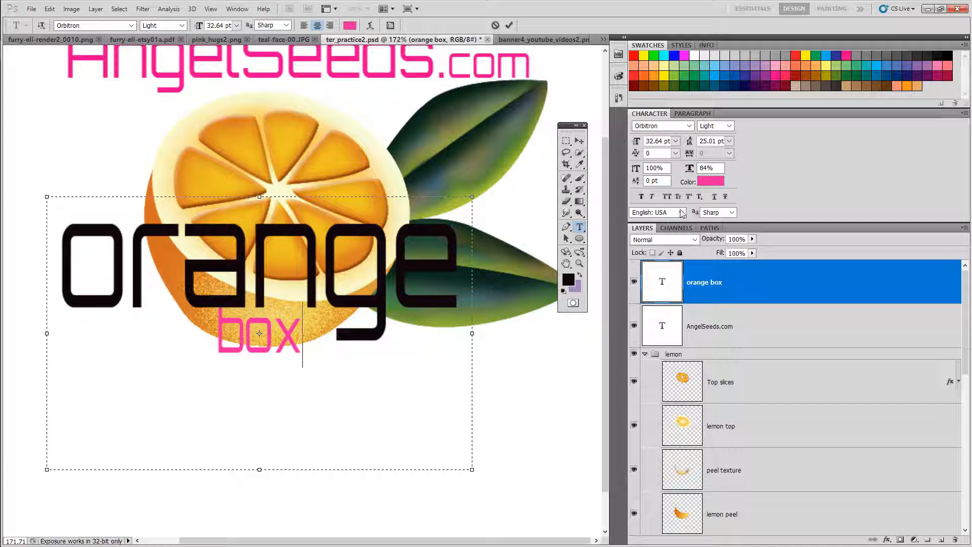
# Step: Recolor the word box by trying several swatches, ending with a dark magenta swatch
pyautogui.moveTo(312, 342); pyautogui.dragTo(213, 345)
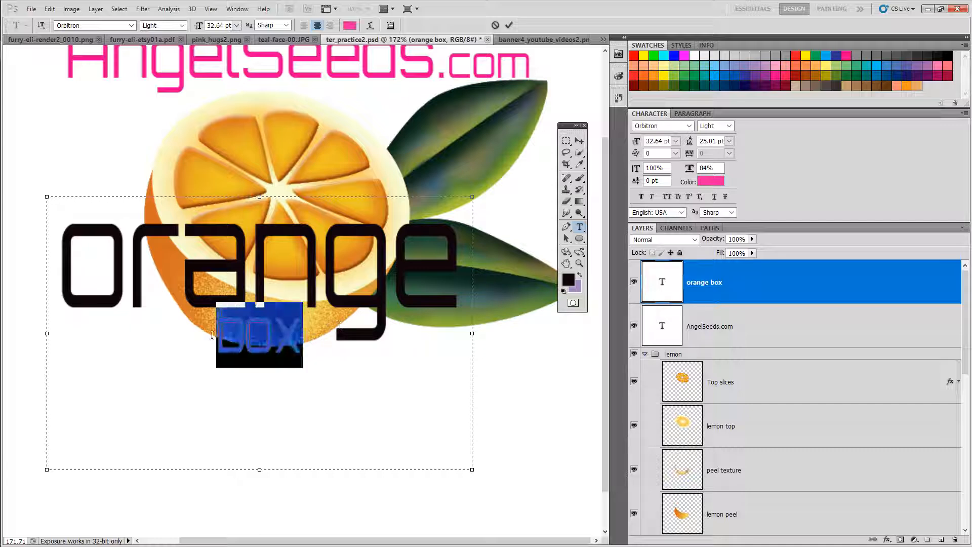
pyautogui.click(655, 56)
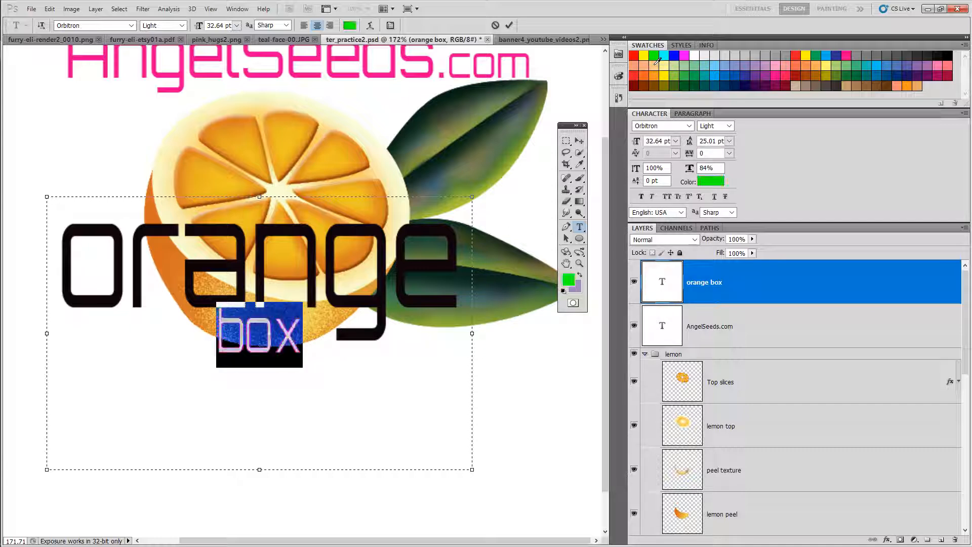
pyautogui.click(830, 67)
pyautogui.click(649, 90)
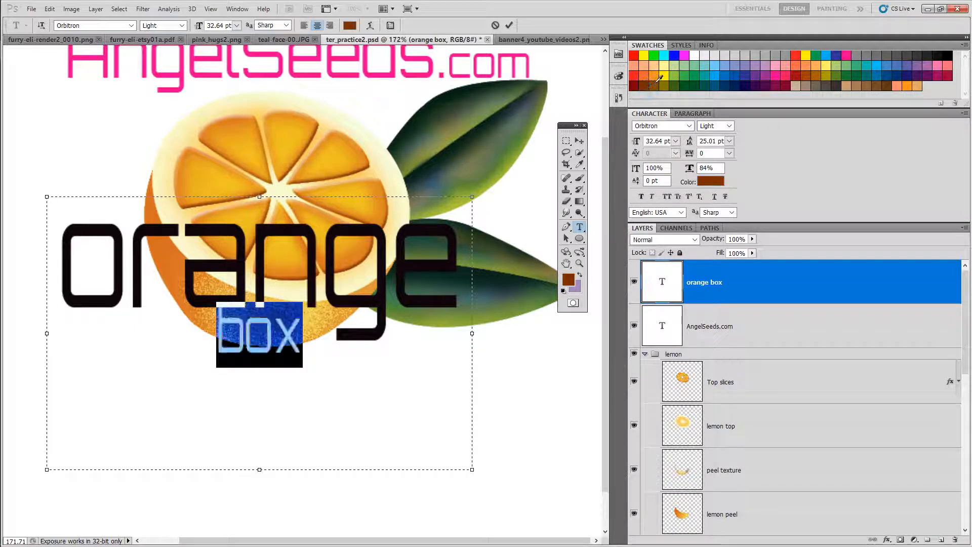
pyautogui.click(658, 77)
pyautogui.click(757, 76)
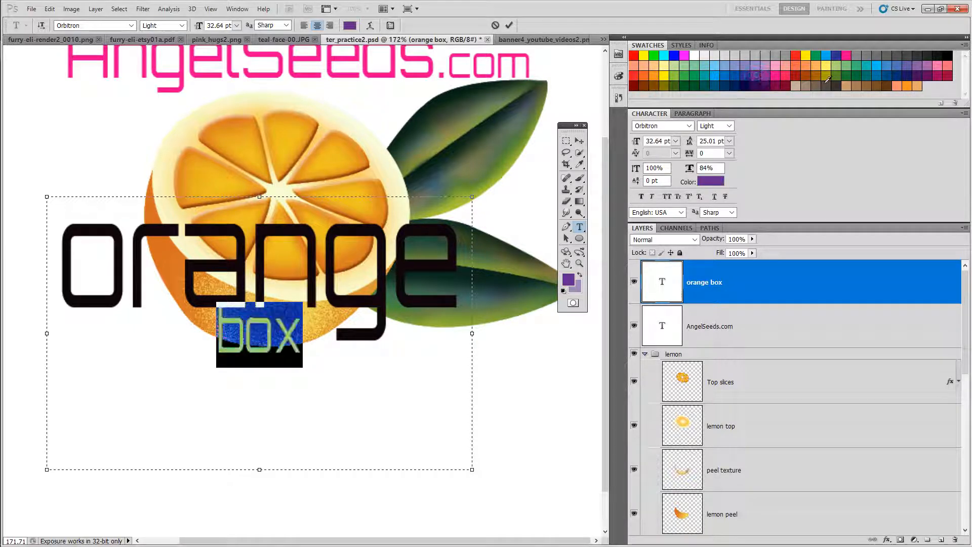
pyautogui.click(943, 76)
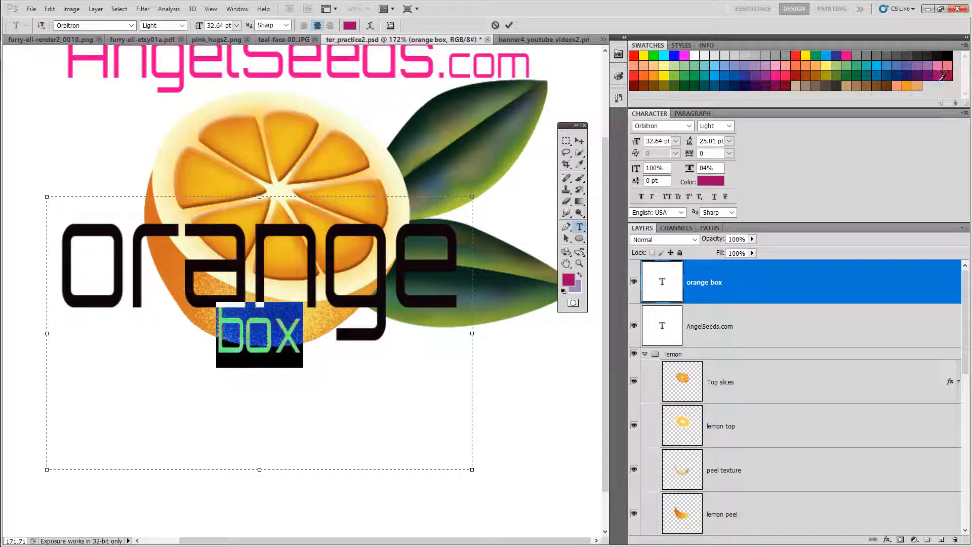
pyautogui.click(318, 336)
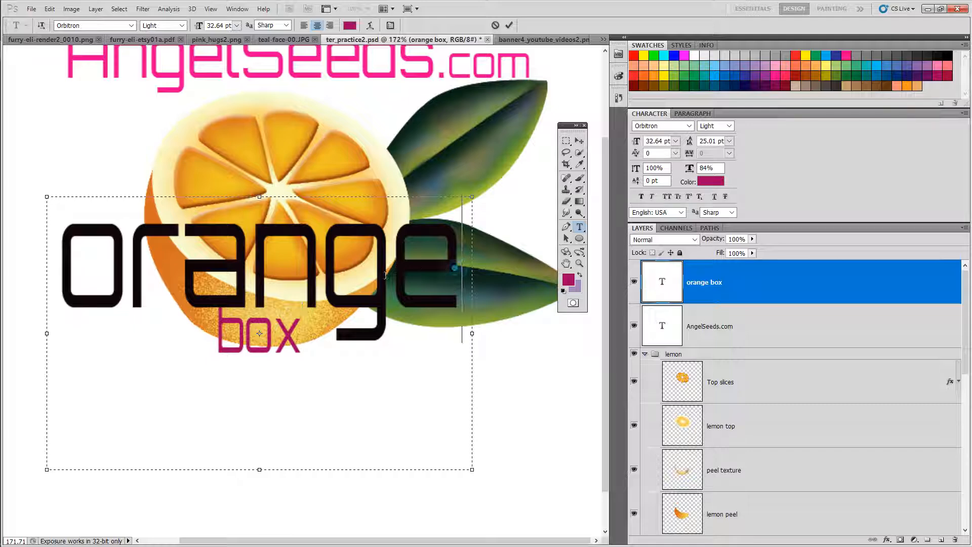
# Step: Change the word orange to ParkAvenue BT Regular and color it red
pyautogui.moveTo(463, 276); pyautogui.dragTo(59, 279)
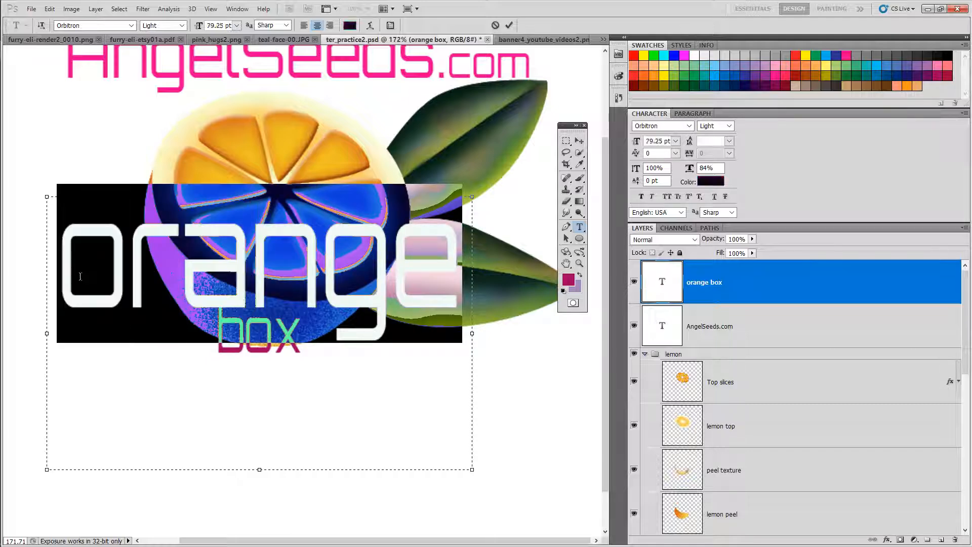
pyautogui.click(131, 25)
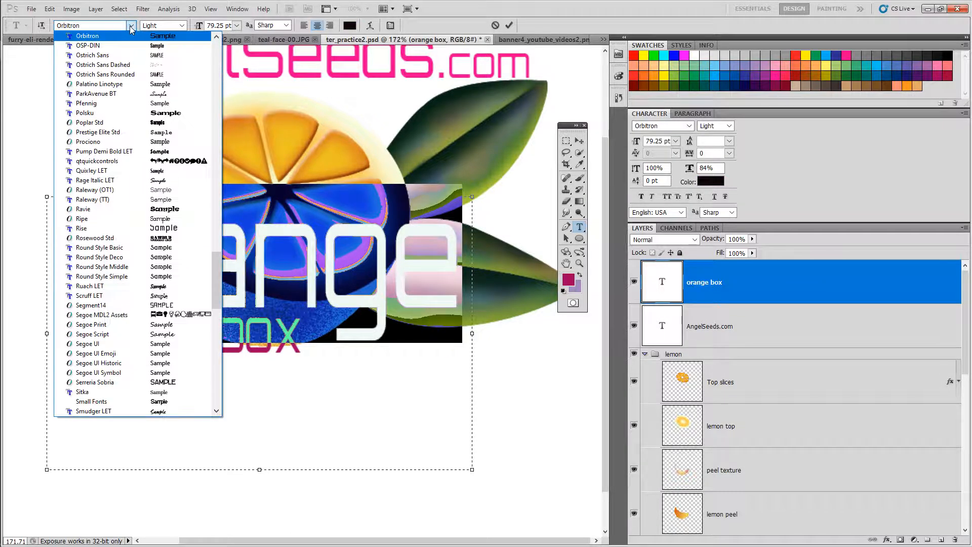
pyautogui.click(160, 95)
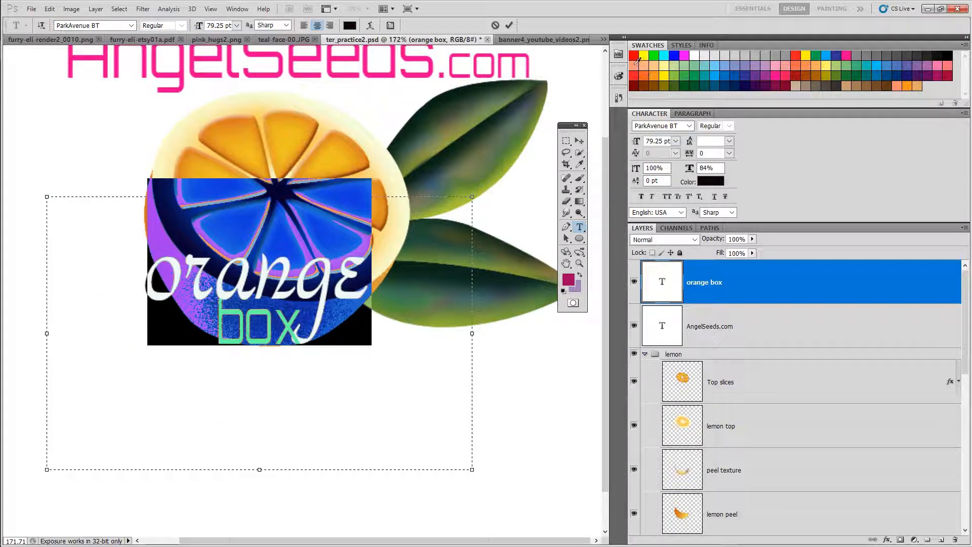
pyautogui.click(634, 56)
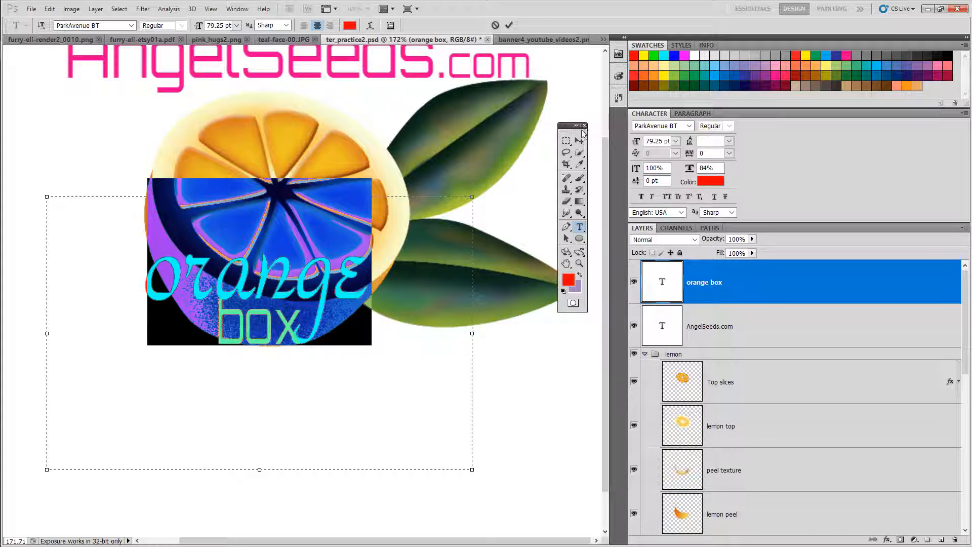
pyautogui.click(403, 282)
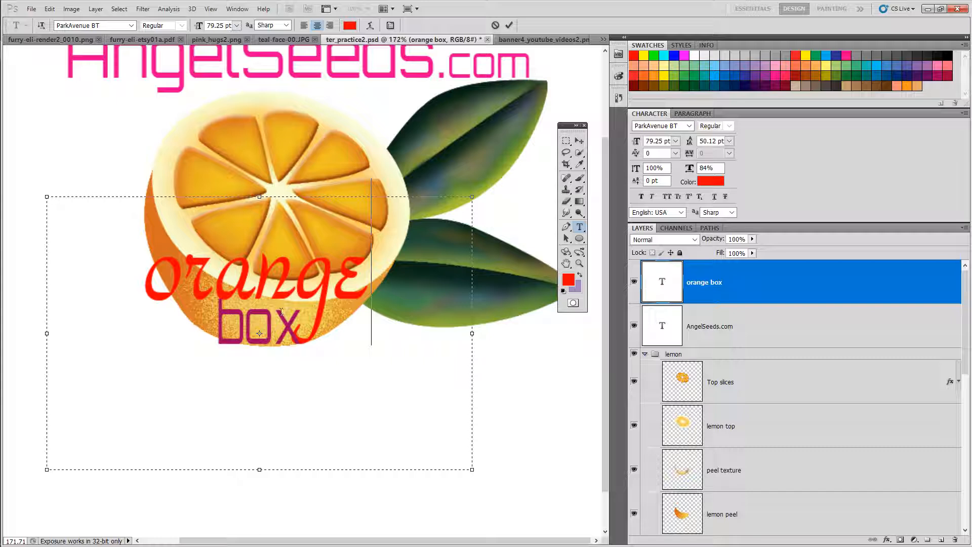
# Step: Resize the text box by lowering its top edge and narrowing it from the right, then commit the text
pyautogui.click(261, 476)
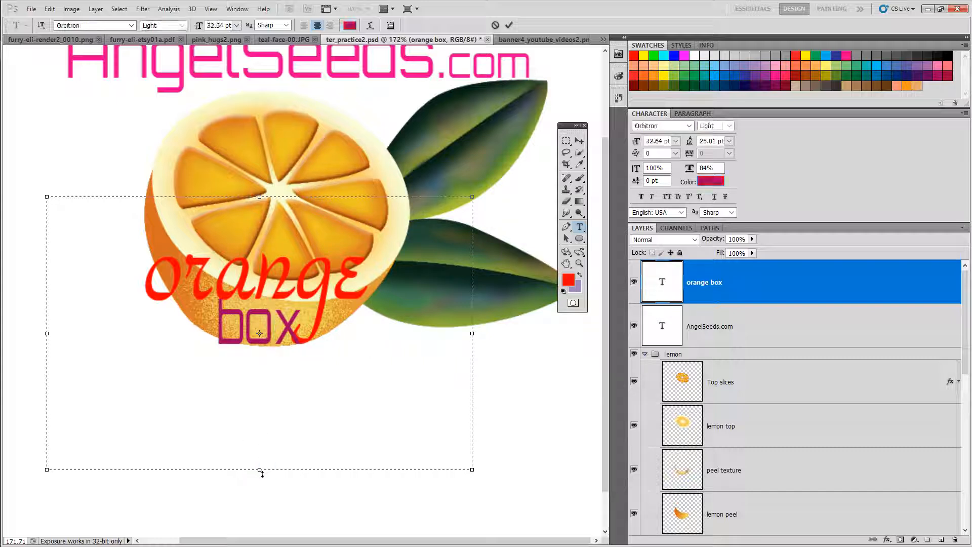
pyautogui.moveTo(263, 473); pyautogui.dragTo(266, 363)
pyautogui.moveTo(263, 201); pyautogui.dragTo(260, 246)
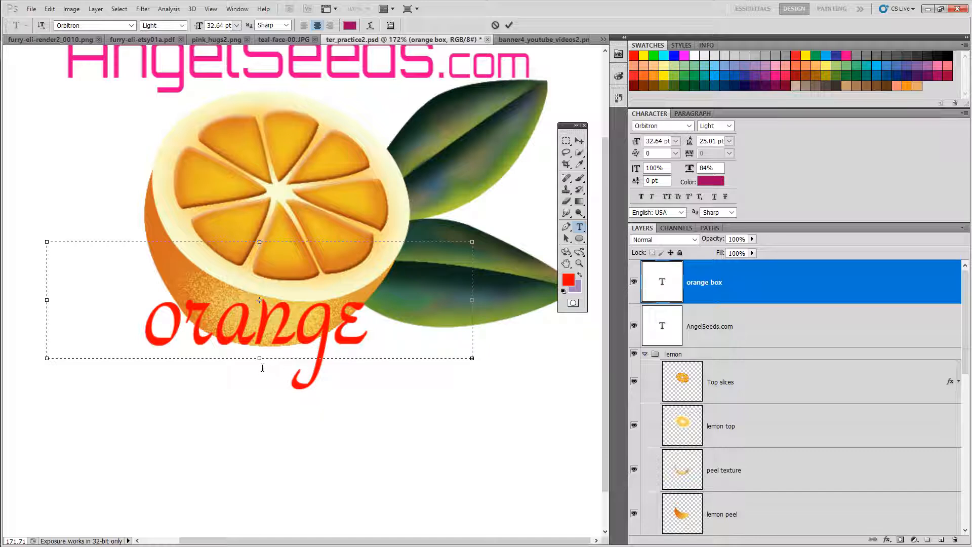
pyautogui.moveTo(263, 364); pyautogui.dragTo(266, 468)
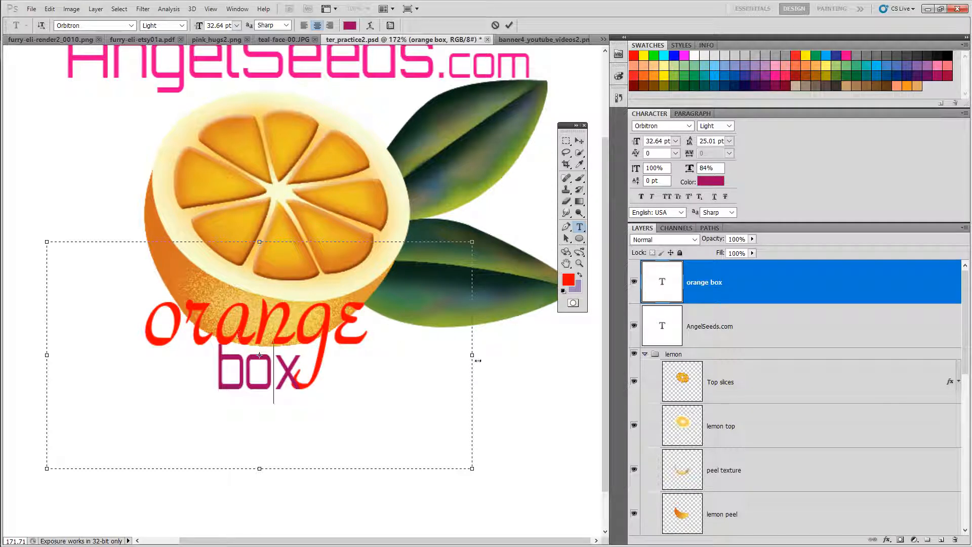
pyautogui.moveTo(478, 355); pyautogui.dragTo(329, 355)
pyautogui.click(188, 468)
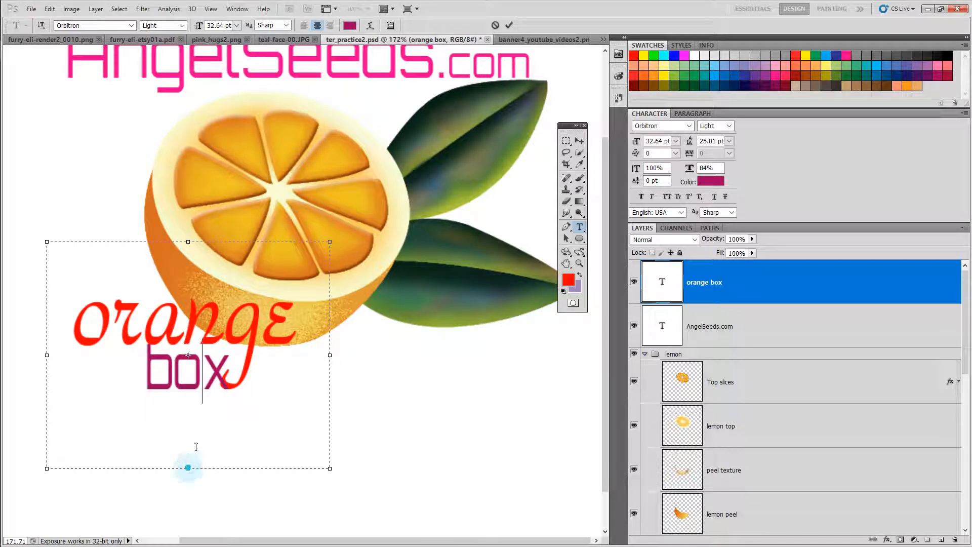
pyautogui.click(581, 143)
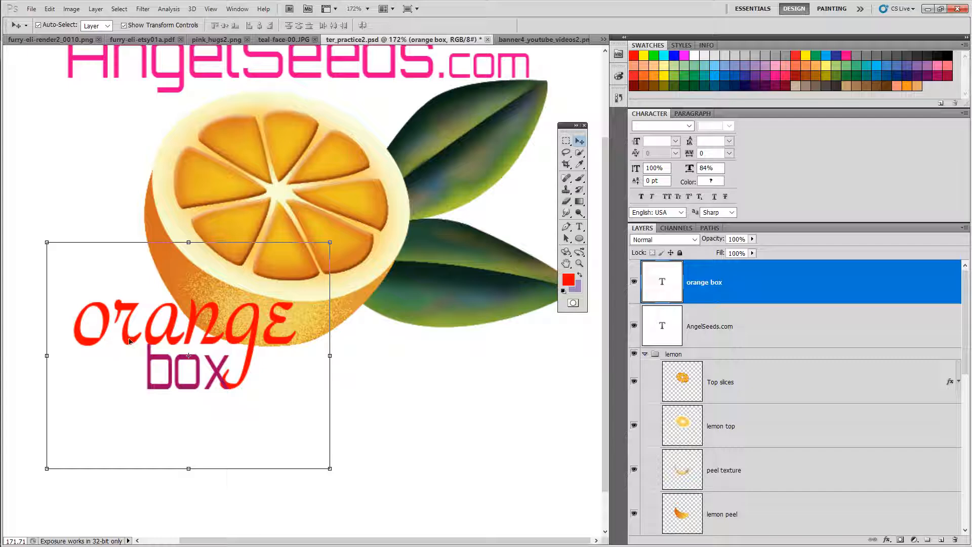
# Step: Move the orange box text down and right below the orange, then hide the orange box layer
pyautogui.moveTo(130, 341); pyautogui.dragTo(346, 395)
pyautogui.moveTo(603, 350); pyautogui.dragTo(603, 314)
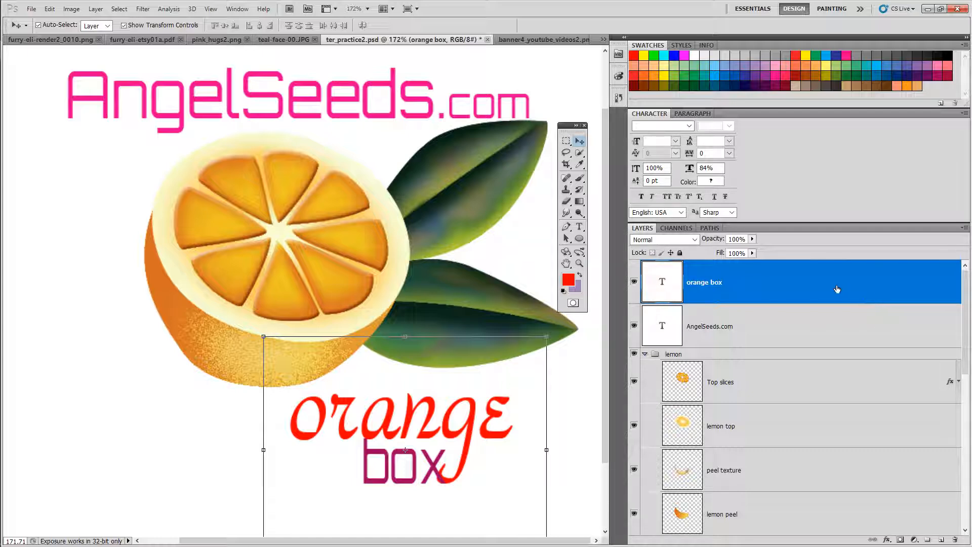
pyautogui.click(635, 282)
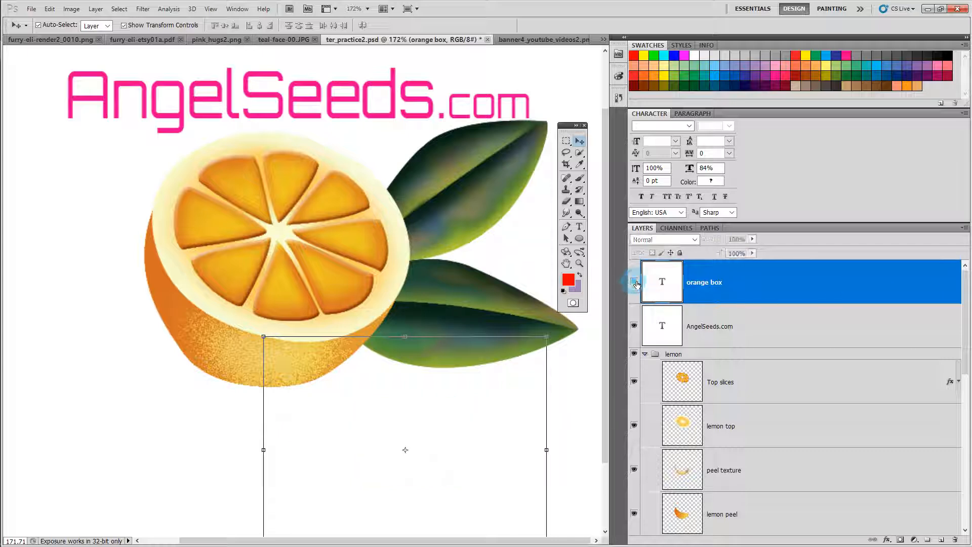
# Step: Show the orange box text layer and move its text left, just beneath the orange
pyautogui.click(634, 282)
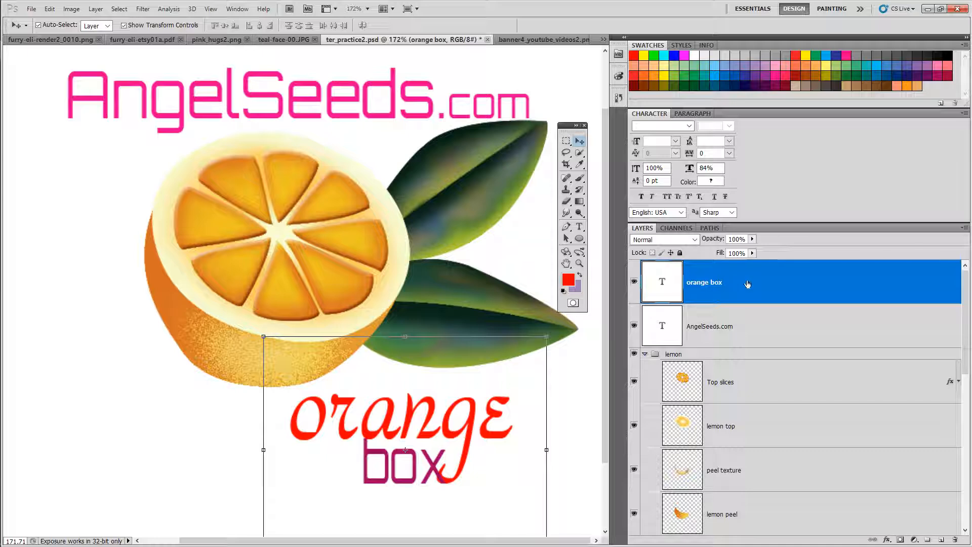
pyautogui.click(635, 282)
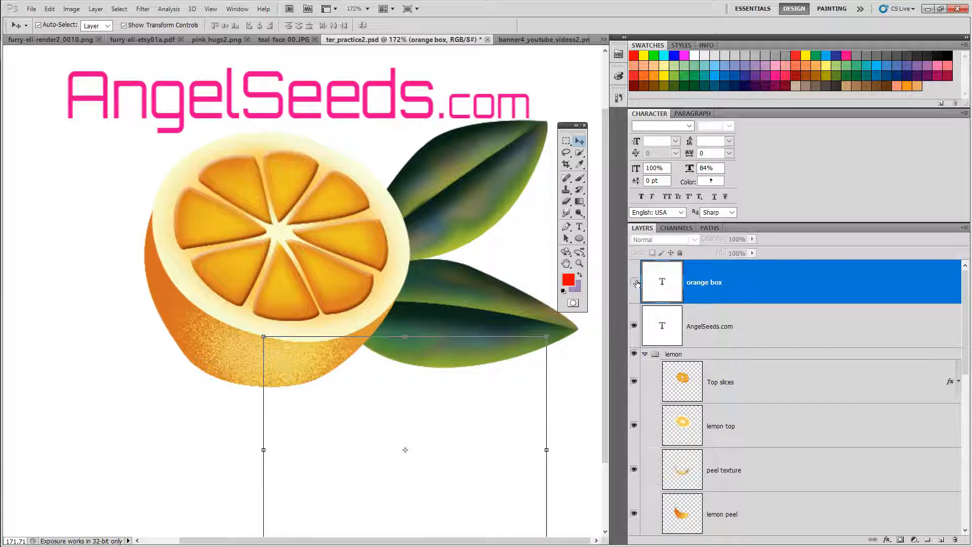
pyautogui.click(634, 282)
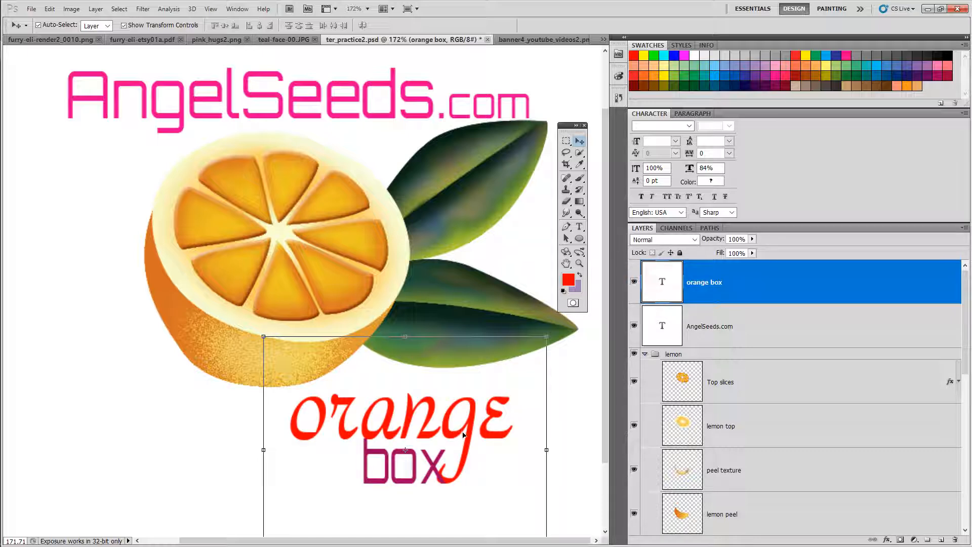
pyautogui.moveTo(463, 434); pyautogui.dragTo(348, 429)
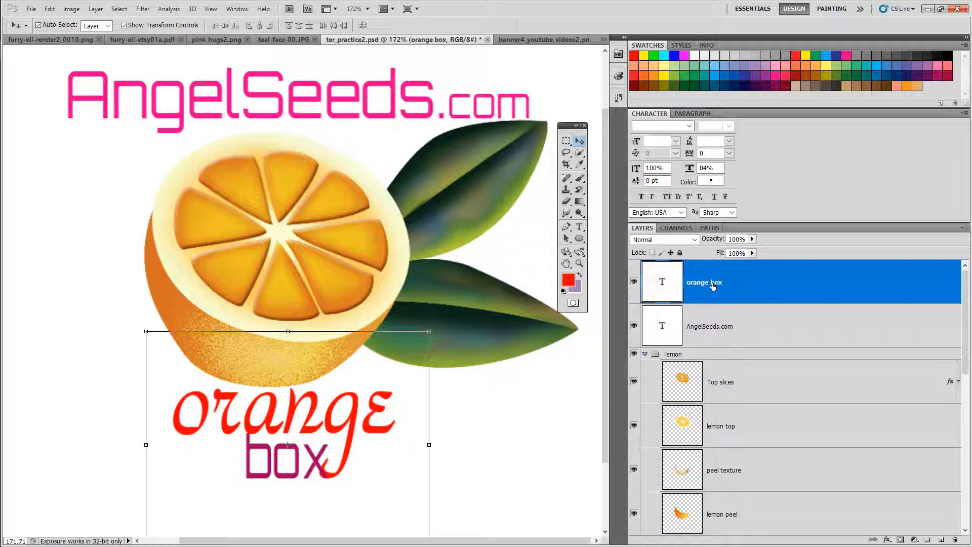
# Step: Duplicate the orange box text layer, keeping the default copy name
pyautogui.rightClick(770, 289)
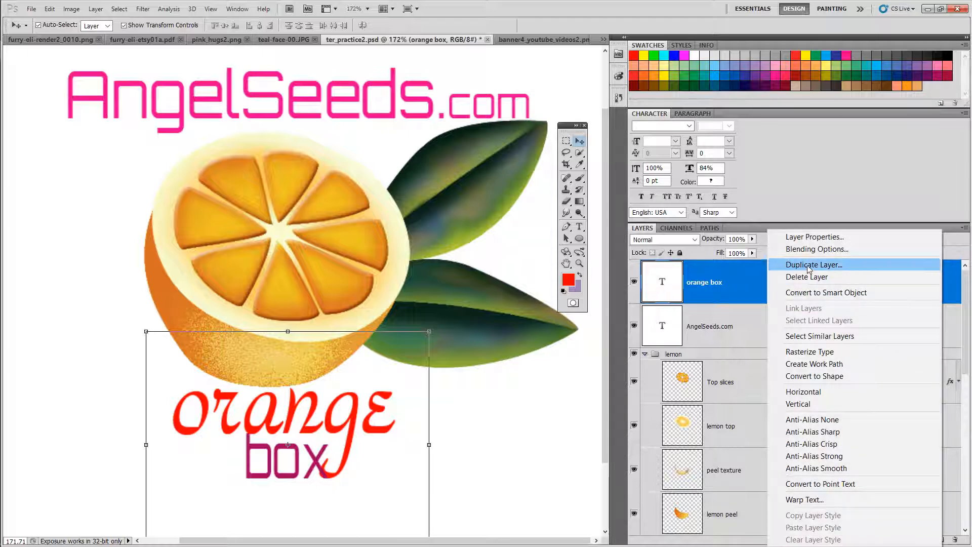
pyautogui.click(810, 265)
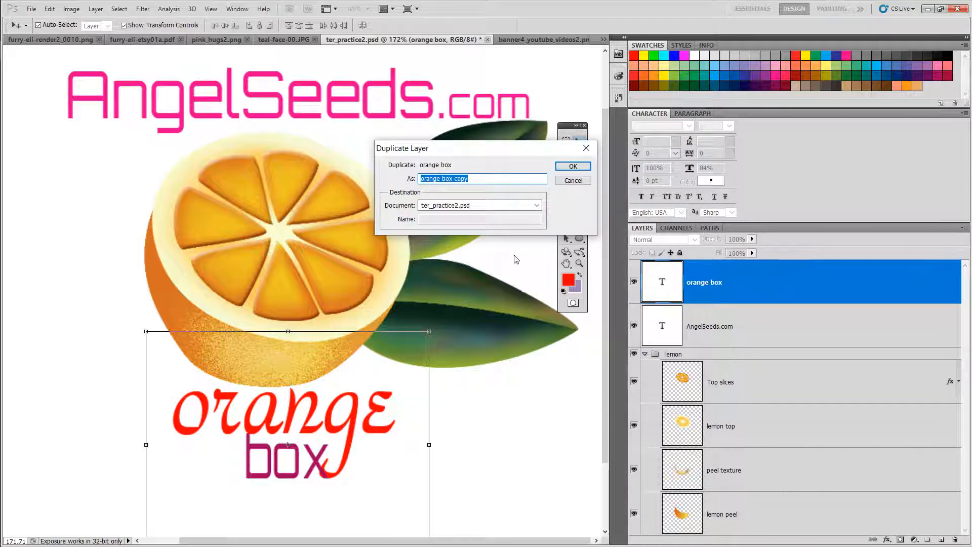
pyautogui.click(576, 166)
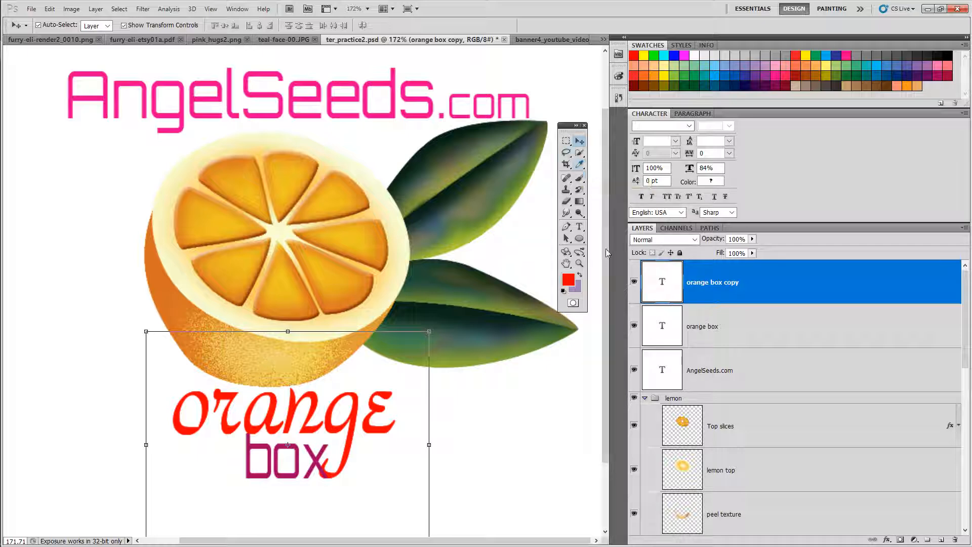
# Step: Move the duplicated text up and left so it sits over the orange
pyautogui.click(634, 325)
pyautogui.click(633, 325)
pyautogui.moveTo(295, 407); pyautogui.dragTo(223, 280)
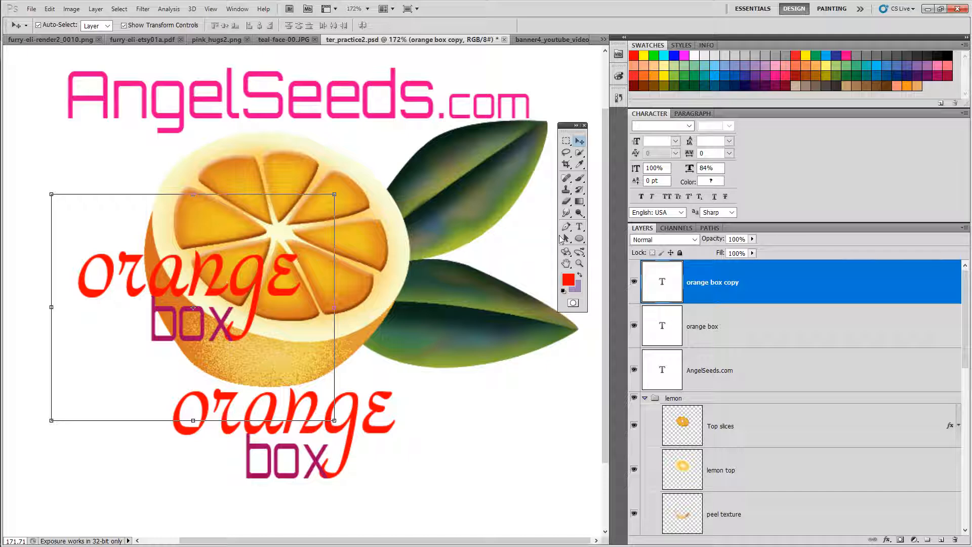
# Step: Select all of the duplicate's text and color it with a blue swatch
pyautogui.click(580, 228)
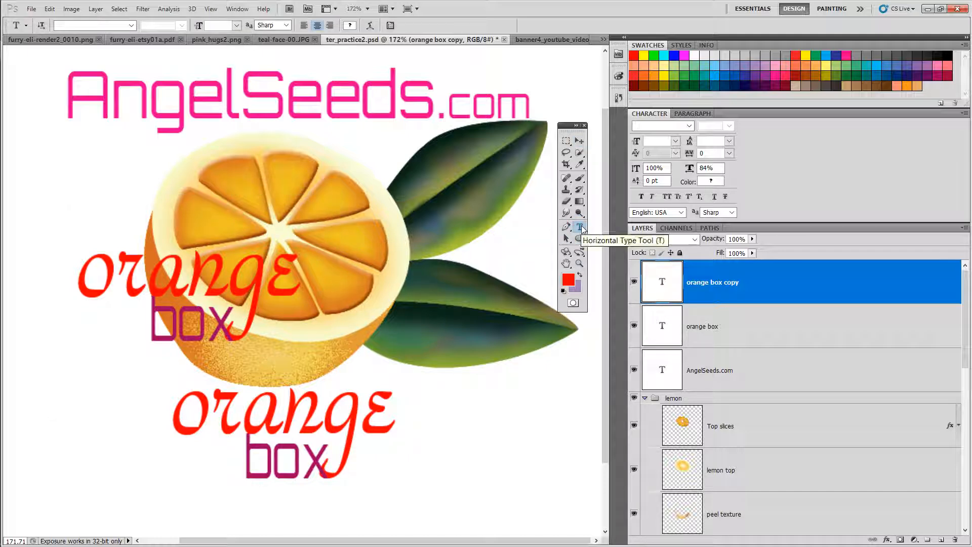
pyautogui.click(166, 360)
pyautogui.moveTo(236, 336); pyautogui.dragTo(81, 264)
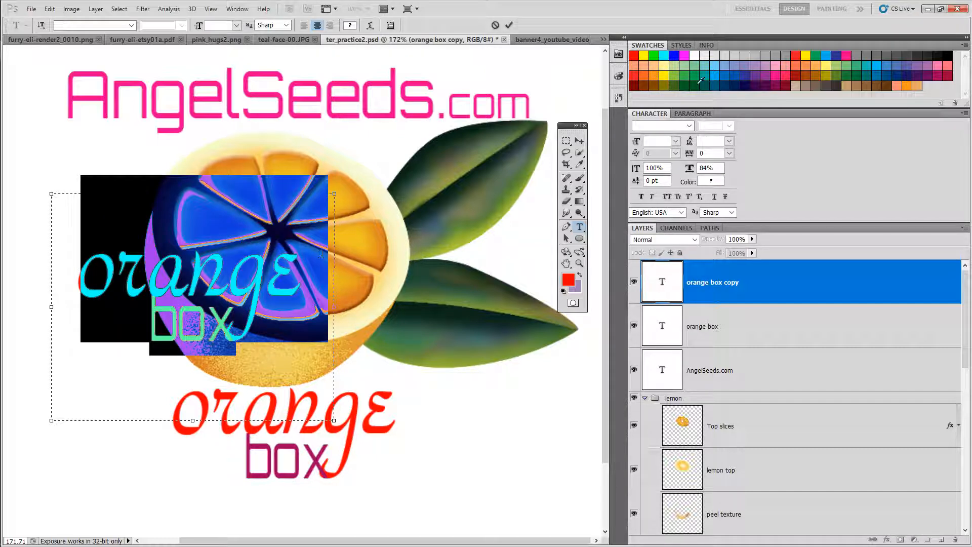
pyautogui.click(674, 55)
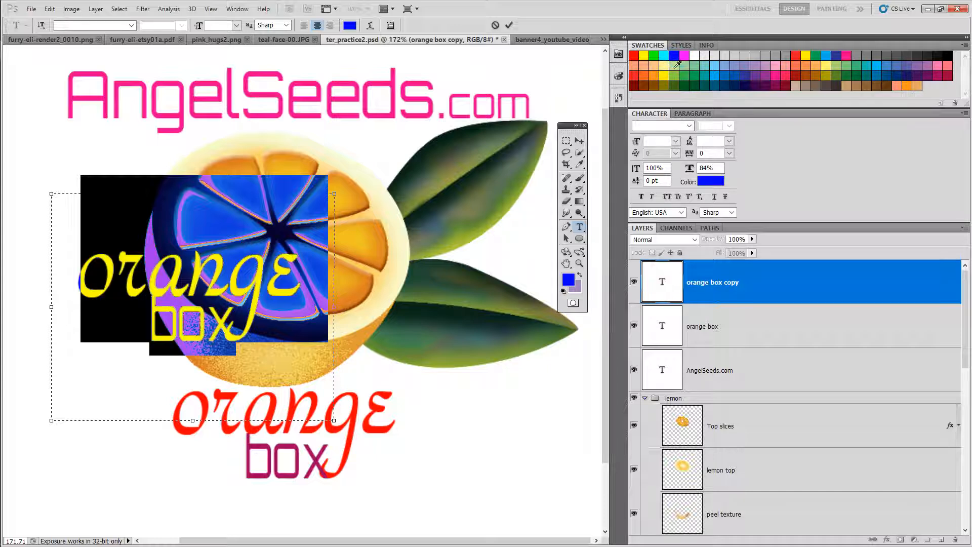
pyautogui.click(289, 341)
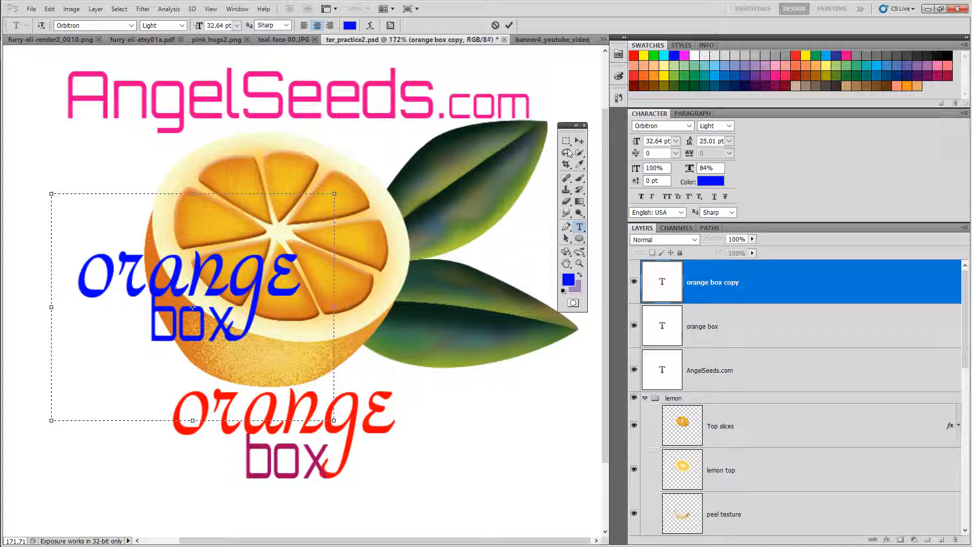
# Step: Move the blue text back down so it overlaps the red original with a slight offset
pyautogui.click(579, 141)
pyautogui.moveTo(203, 264); pyautogui.dragTo(303, 406)
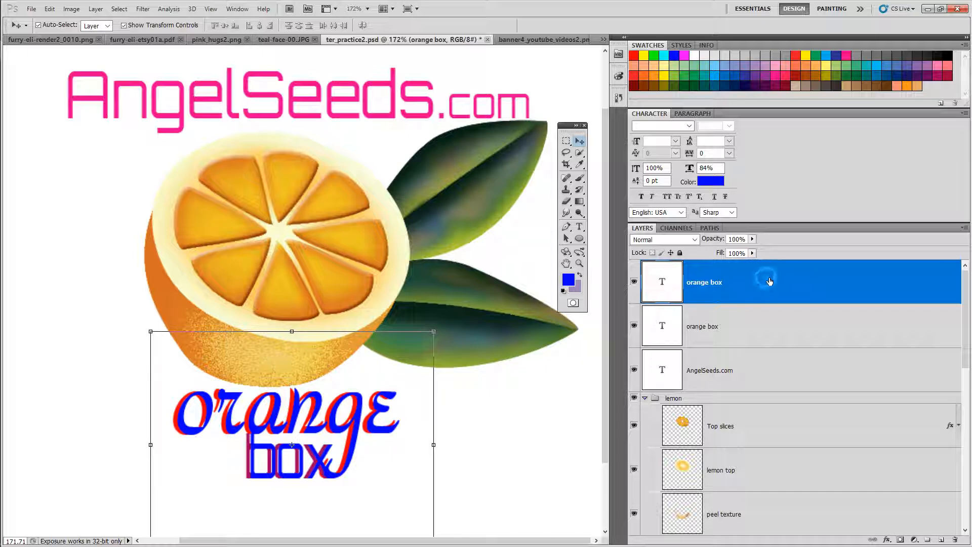
# Step: Lower the blue text layer's opacity to 87%
pyautogui.moveTo(725, 240); pyautogui.dragTo(754, 243)
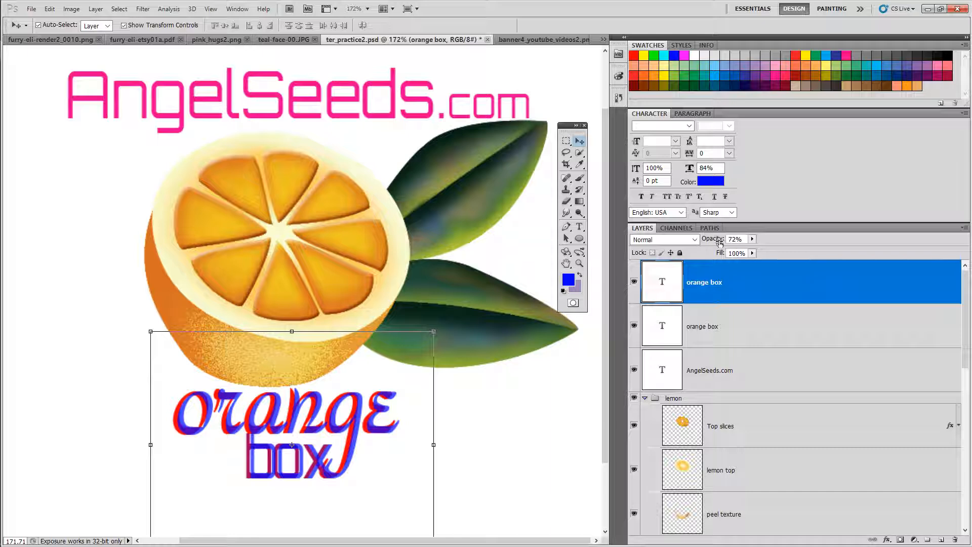
pyautogui.moveTo(718, 244)
pyautogui.mouseDown()
pyautogui.moveTo(750, 247)
pyautogui.moveTo(712, 246)
pyautogui.moveTo(727, 246)
pyautogui.mouseUp()
pyautogui.click(732, 336)
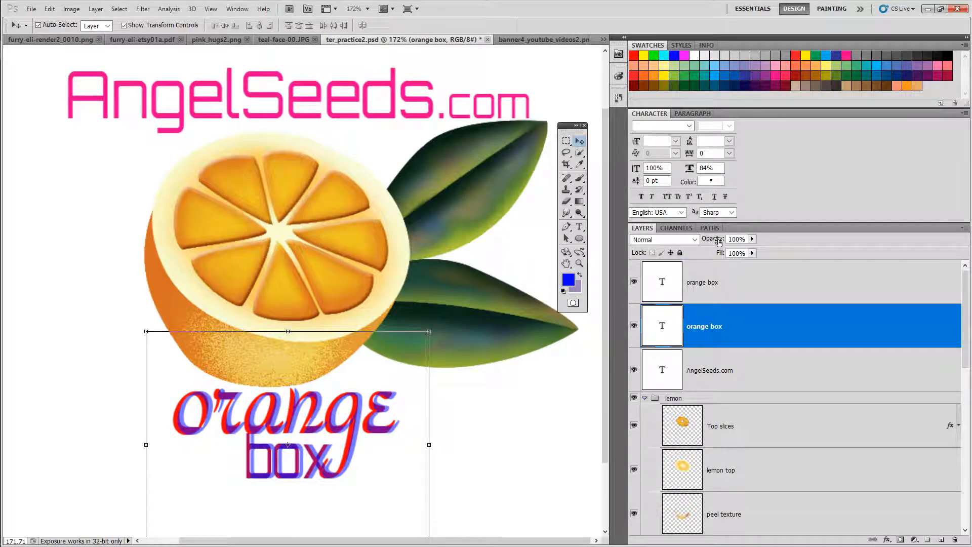
pyautogui.click(719, 242)
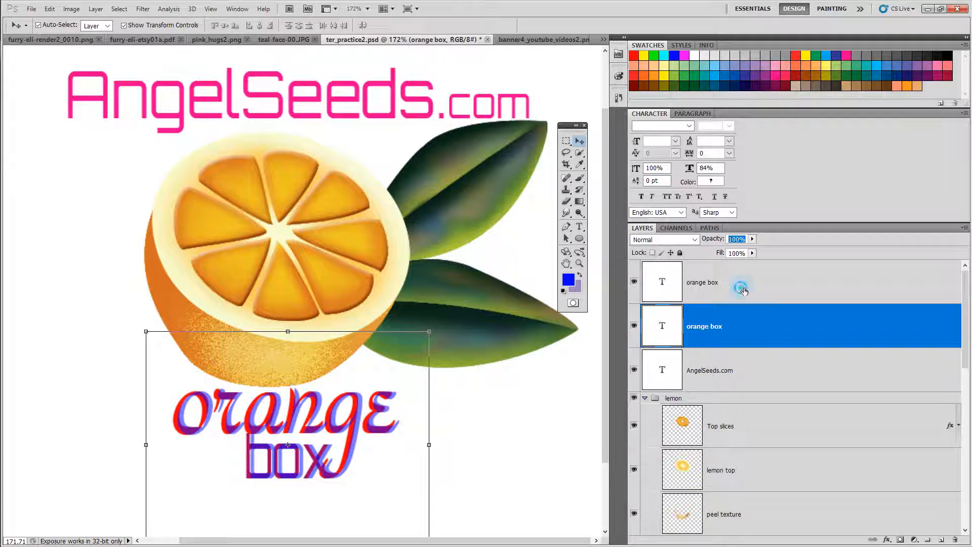
pyautogui.click(742, 290)
pyautogui.moveTo(720, 242); pyautogui.dragTo(766, 244)
# Step: Try the Difference, Exclusion and Saturation blend modes on the blue text layer
pyautogui.click(692, 239)
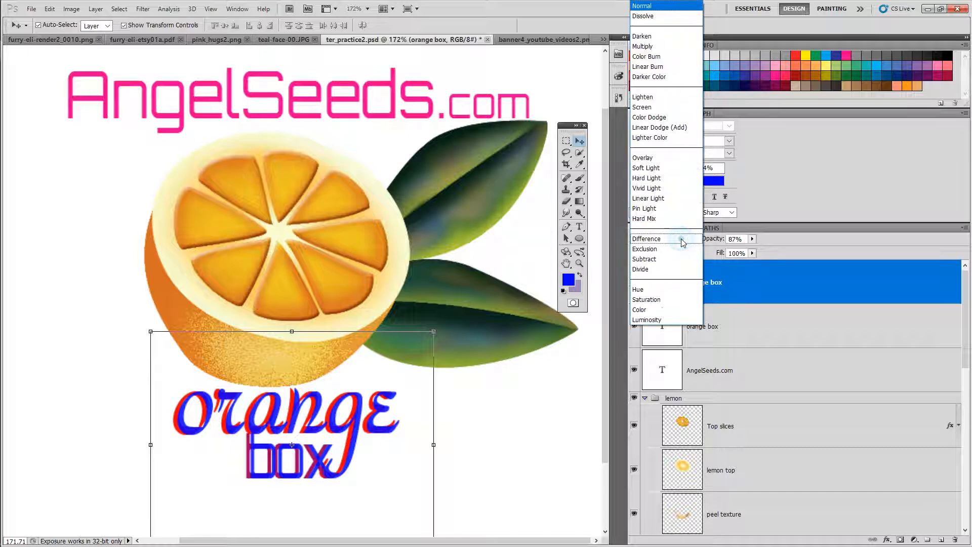
pyautogui.click(654, 241)
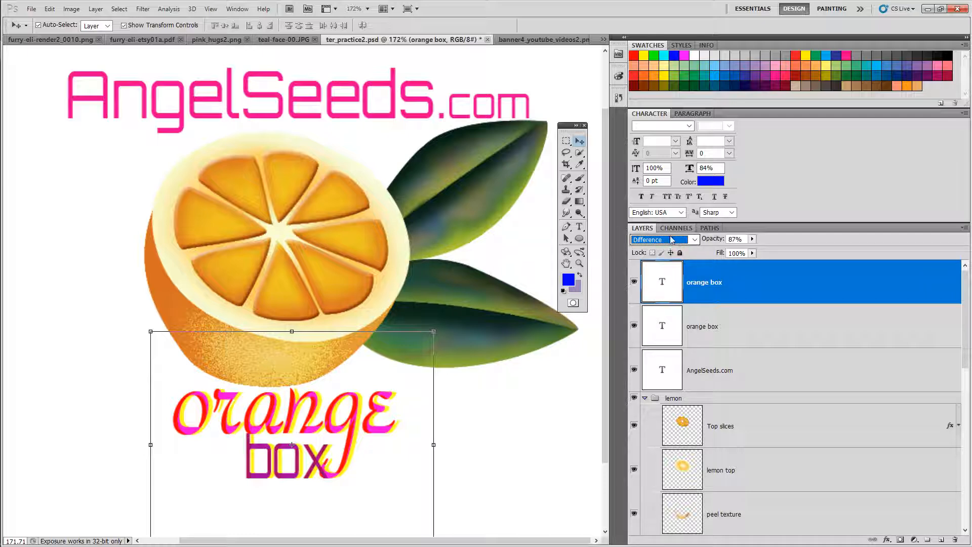
pyautogui.click(692, 240)
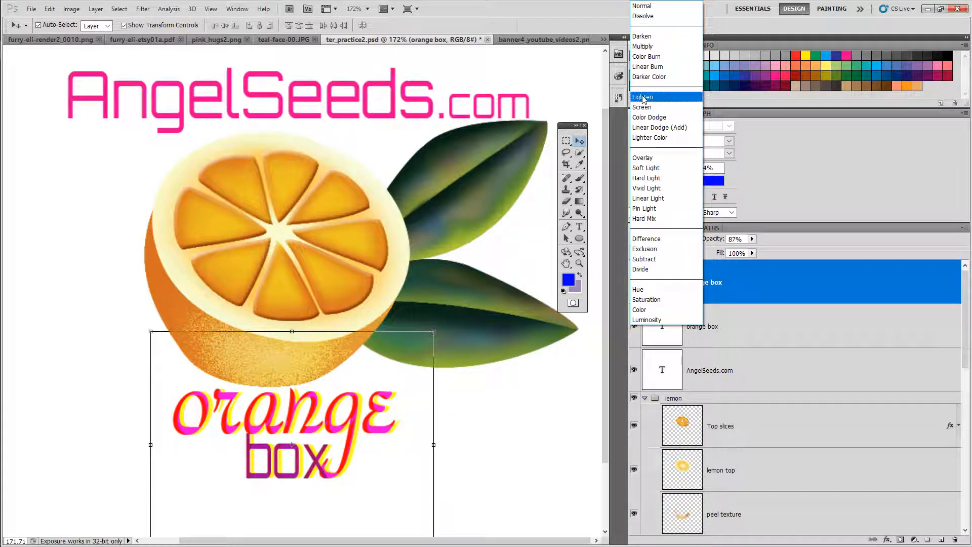
pyautogui.click(647, 250)
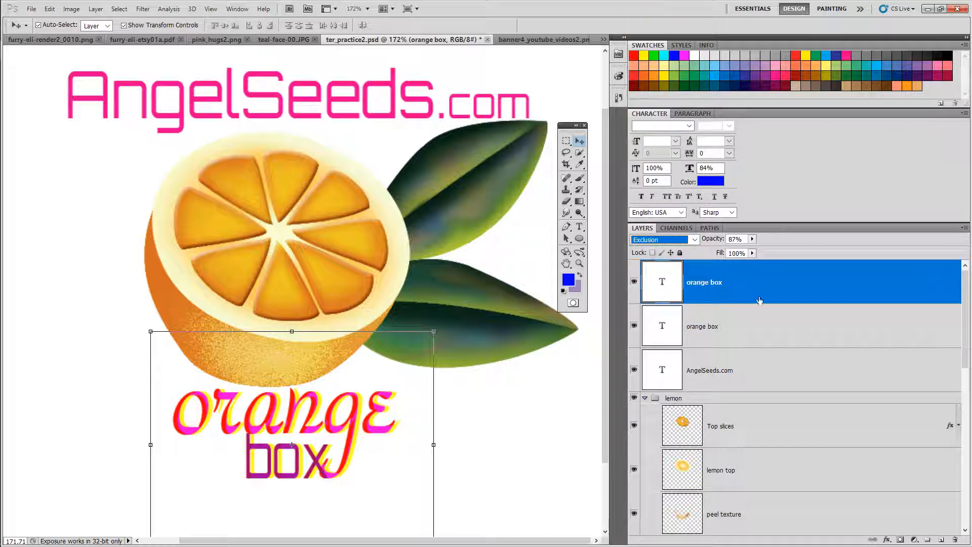
pyautogui.click(693, 240)
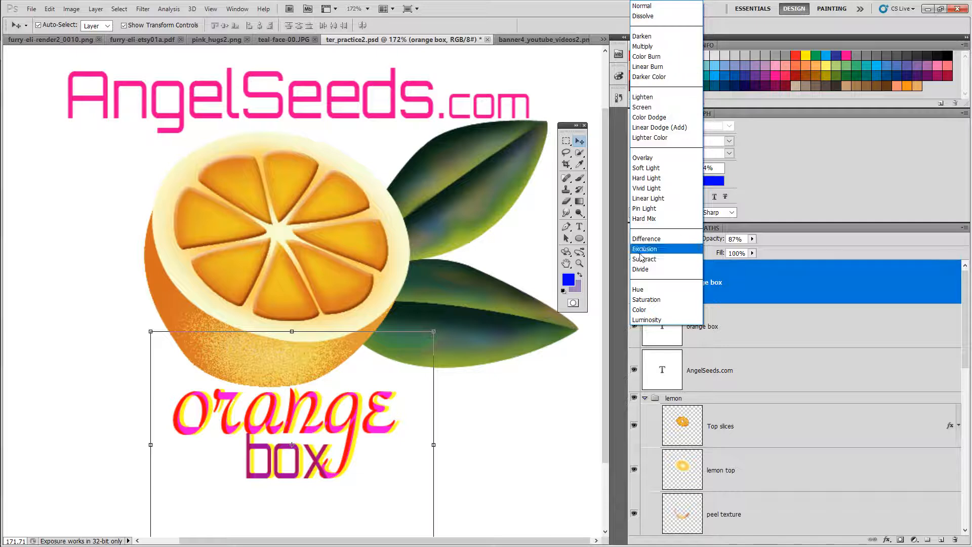
pyautogui.click(640, 301)
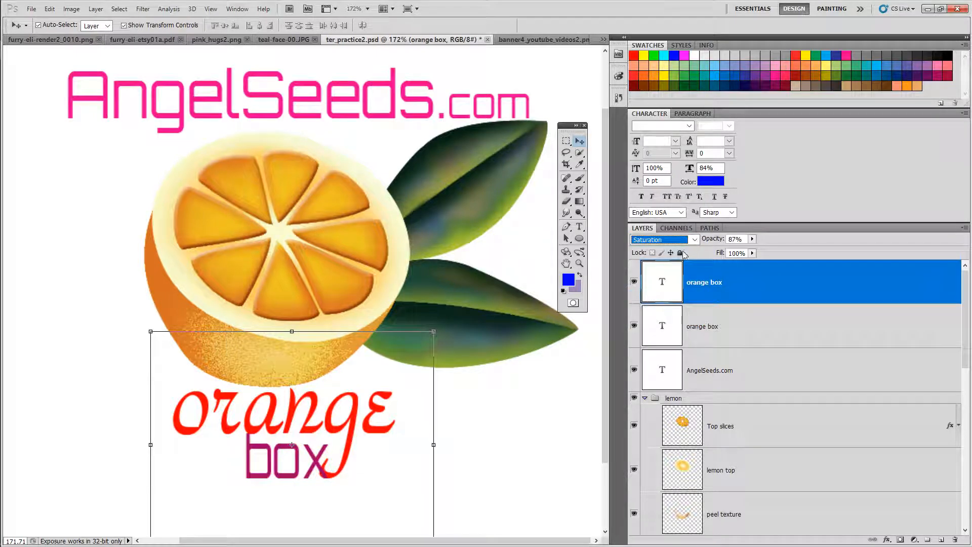
# Step: Set the blue text layer to 100% opacity with the Exclusion blend mode
pyautogui.moveTo(714, 239); pyautogui.dragTo(741, 247)
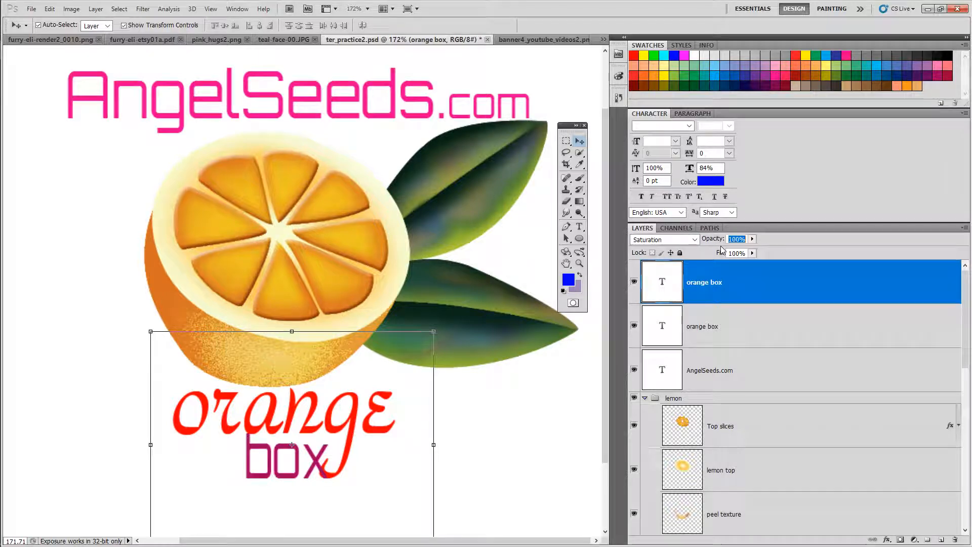
pyautogui.click(686, 244)
pyautogui.click(661, 252)
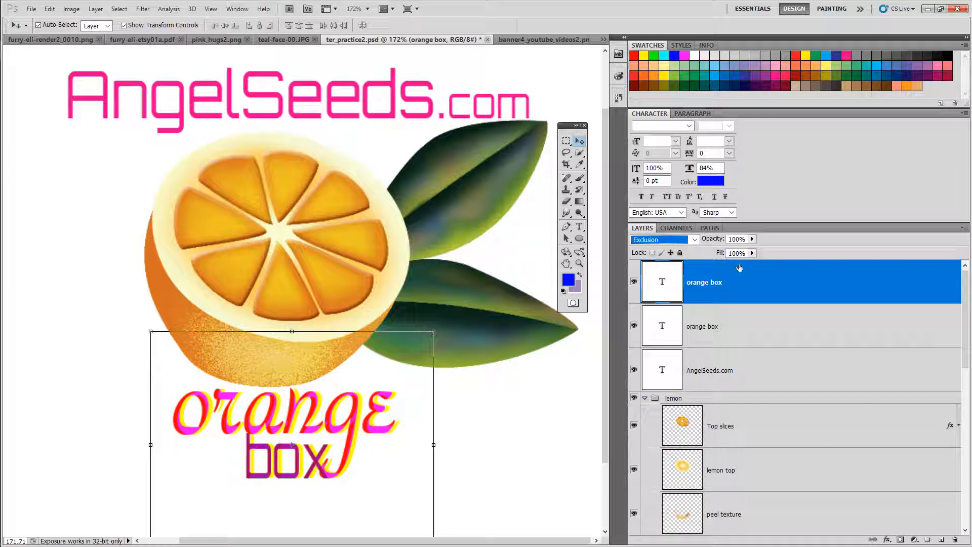
# Step: Set the red original text layer's blend mode to Luminosity
pyautogui.click(729, 326)
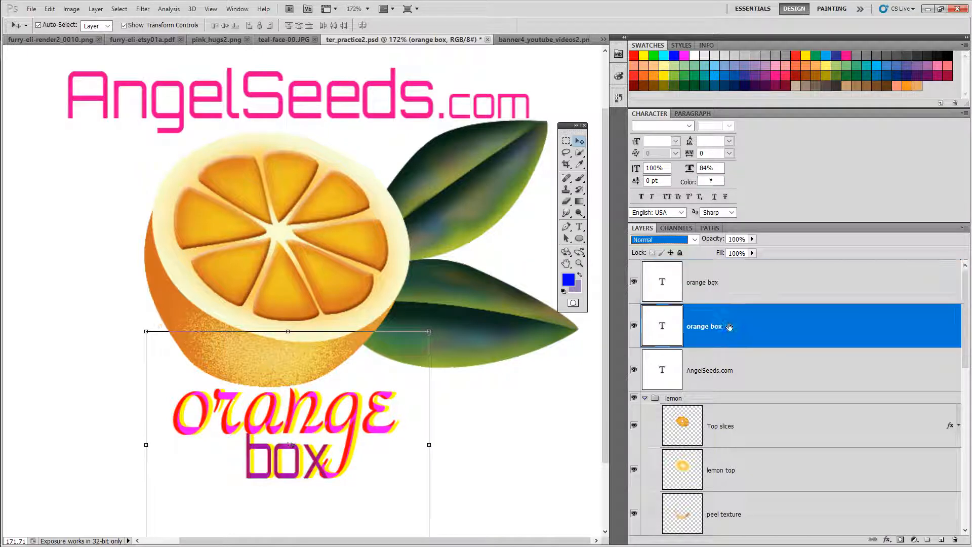
pyautogui.click(692, 240)
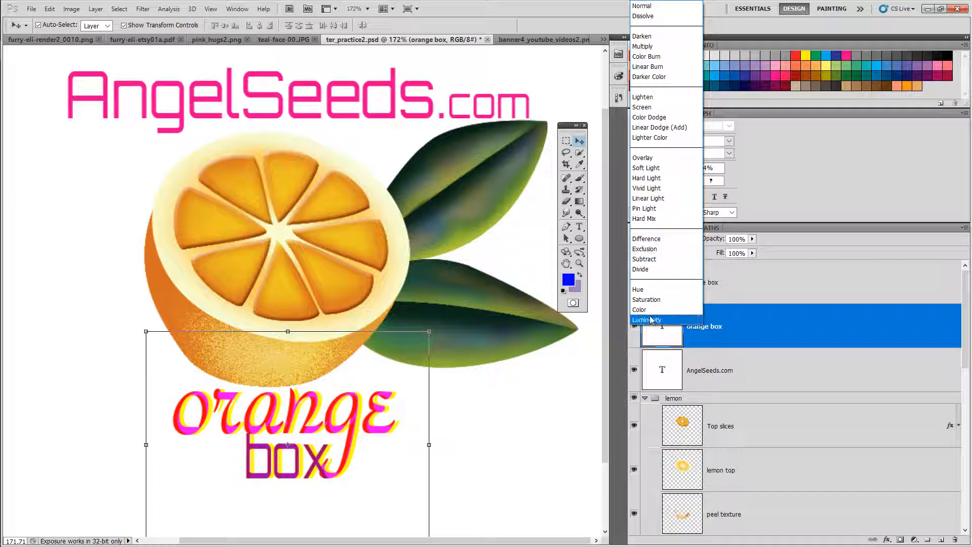
pyautogui.click(646, 321)
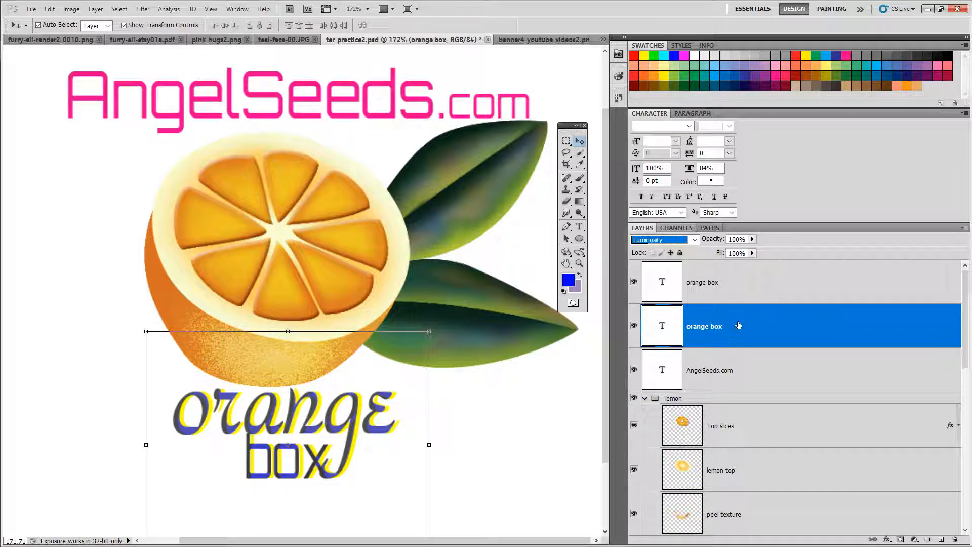
# Step: Try to delete the blue text layer
pyautogui.rightClick(755, 283)
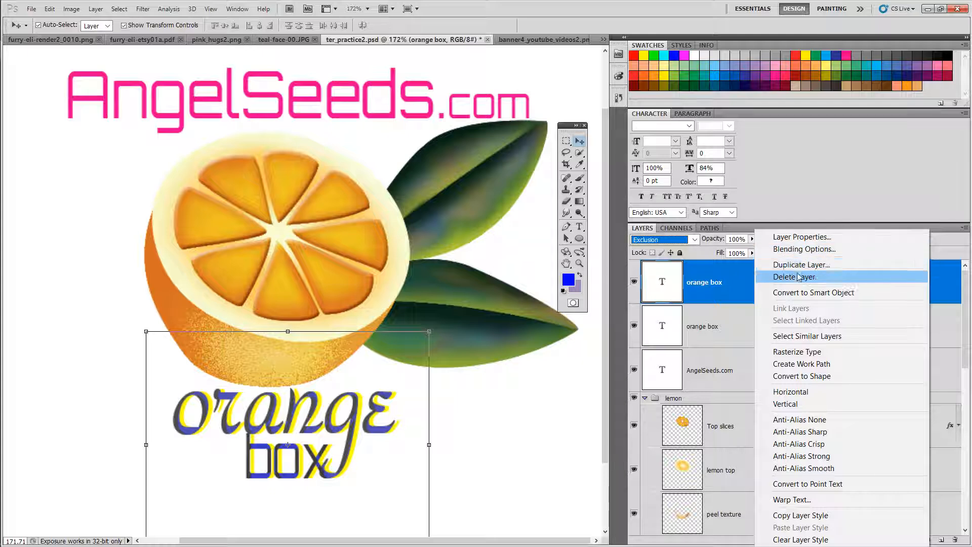
pyautogui.click(737, 295)
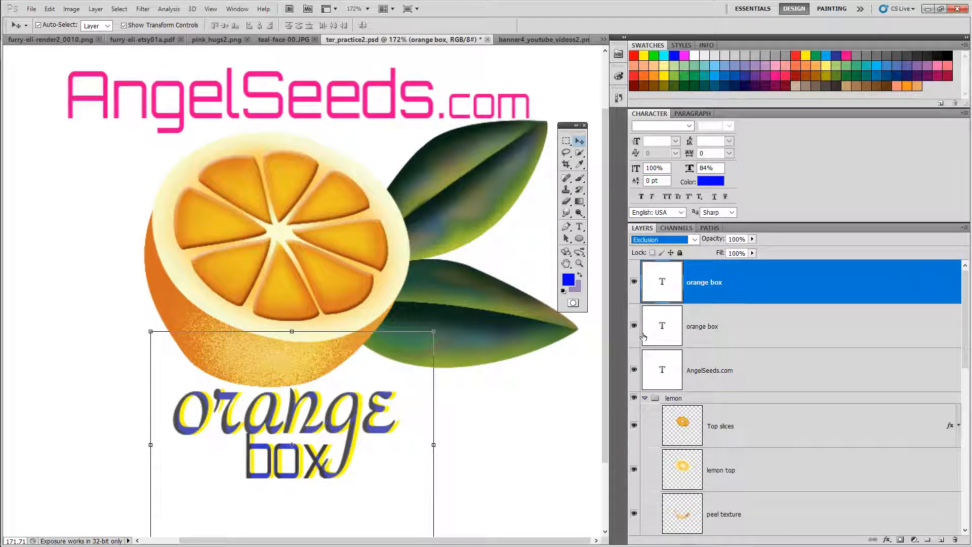
# Step: Move the red original text up over the orange, undo that move, and reselect the blue text layer
pyautogui.moveTo(603, 298); pyautogui.dragTo(600, 335)
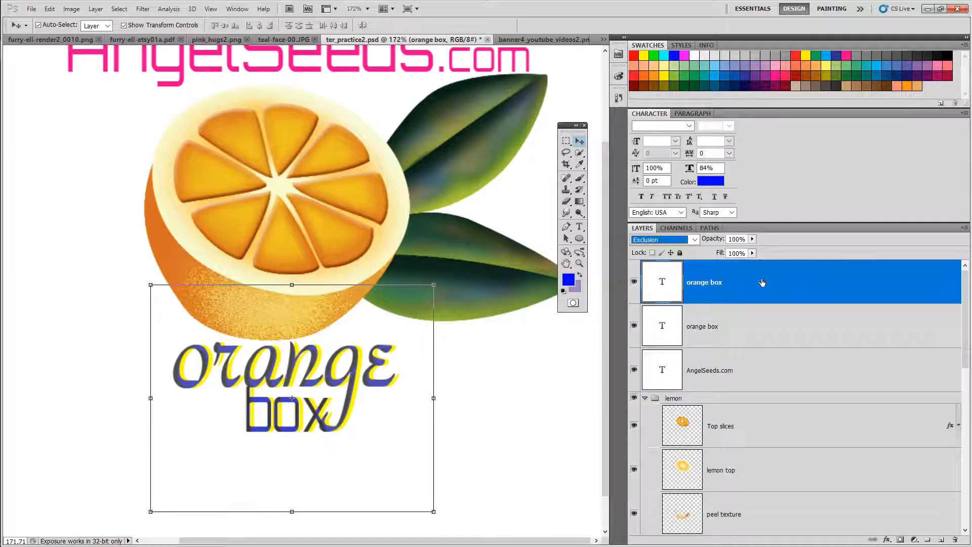
pyautogui.click(754, 325)
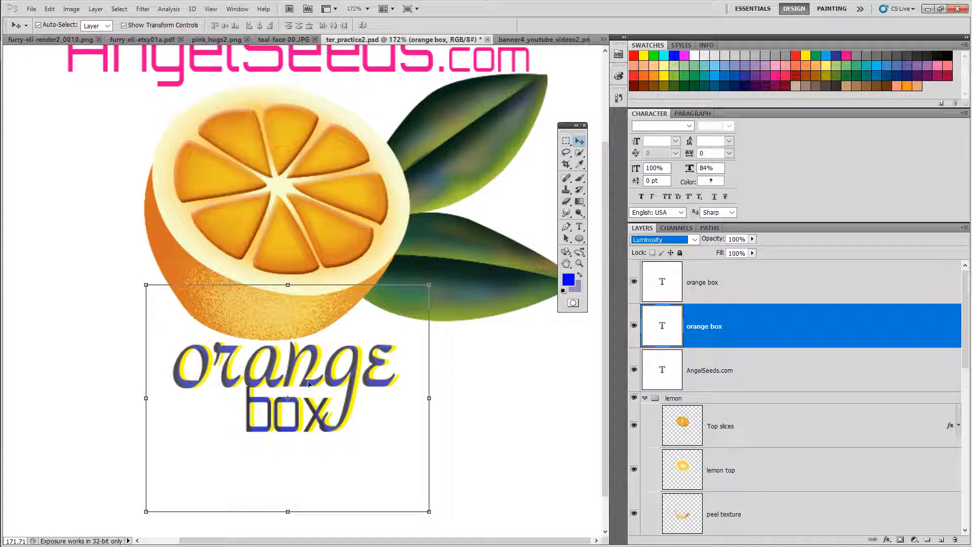
pyautogui.moveTo(310, 383); pyautogui.dragTo(298, 262)
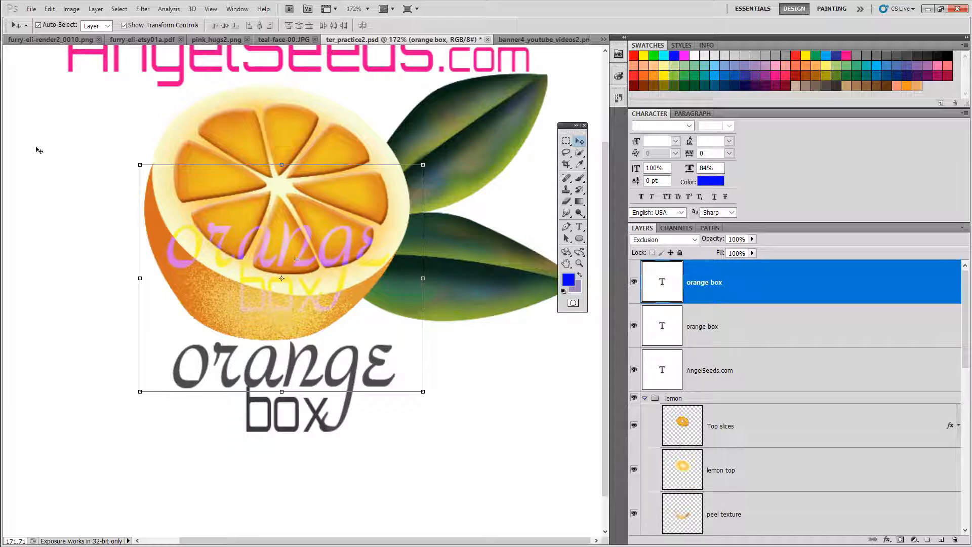
pyautogui.click(49, 9)
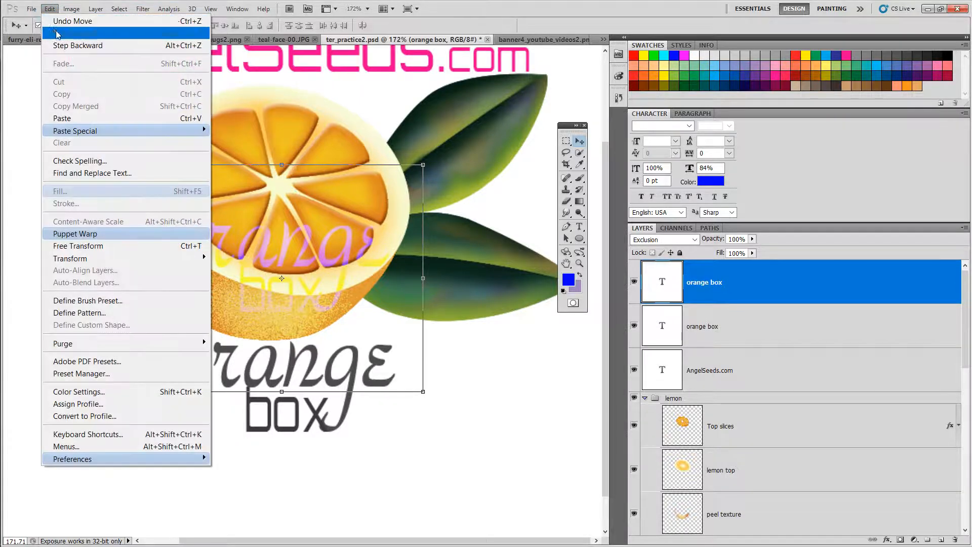
pyautogui.click(59, 46)
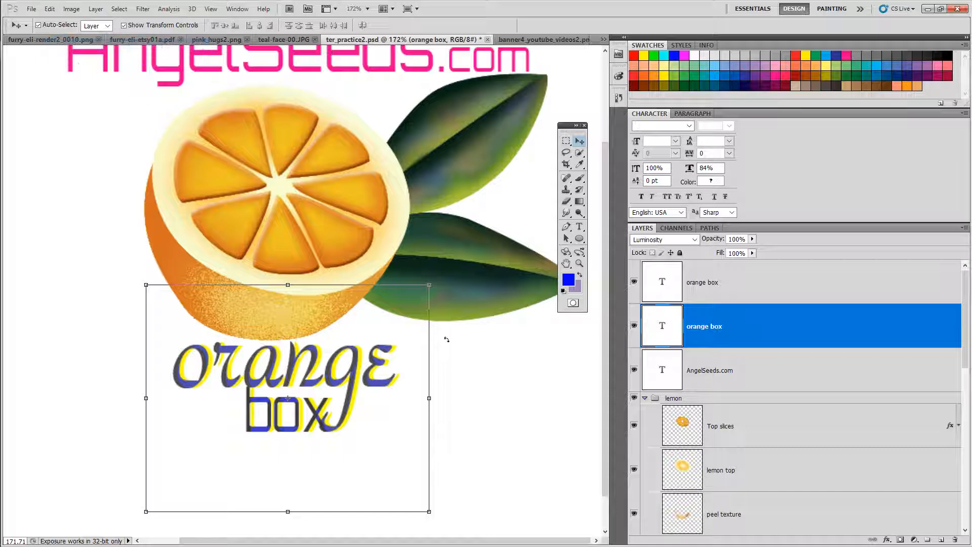
pyautogui.click(765, 289)
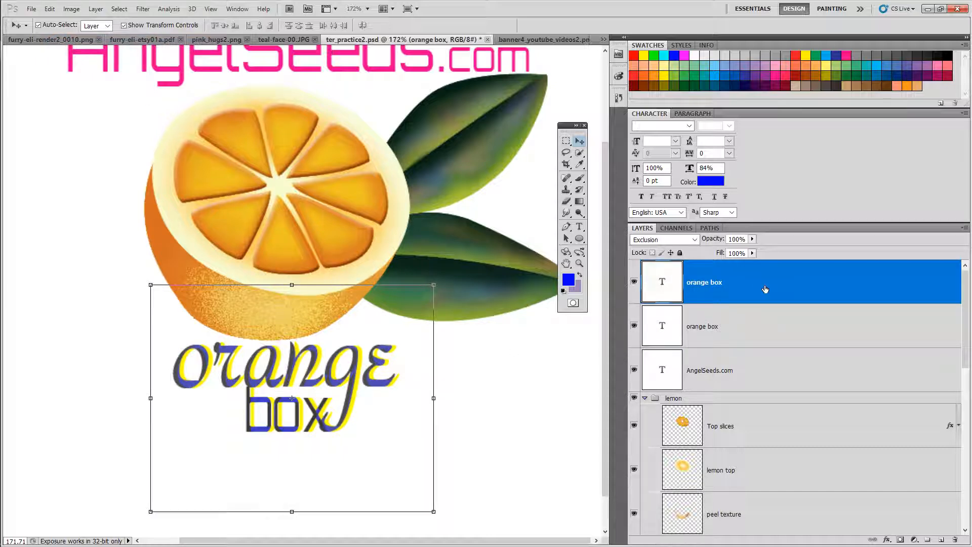
# Step: Select both orange box text layers together and move them left and slightly up beneath the orange
pyautogui.keyDown('shift'); pyautogui.click(759, 337); pyautogui.keyUp('shift')
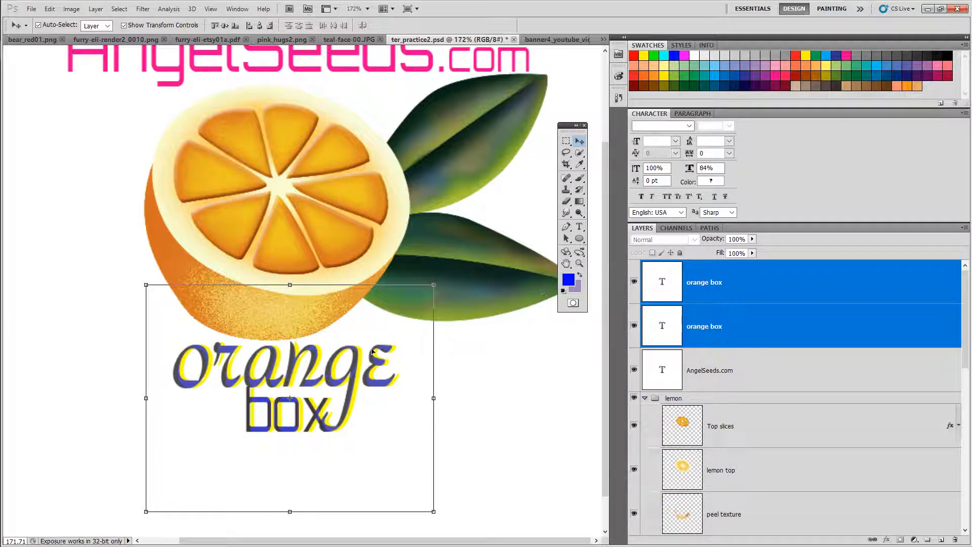
pyautogui.moveTo(352, 381); pyautogui.dragTo(302, 425)
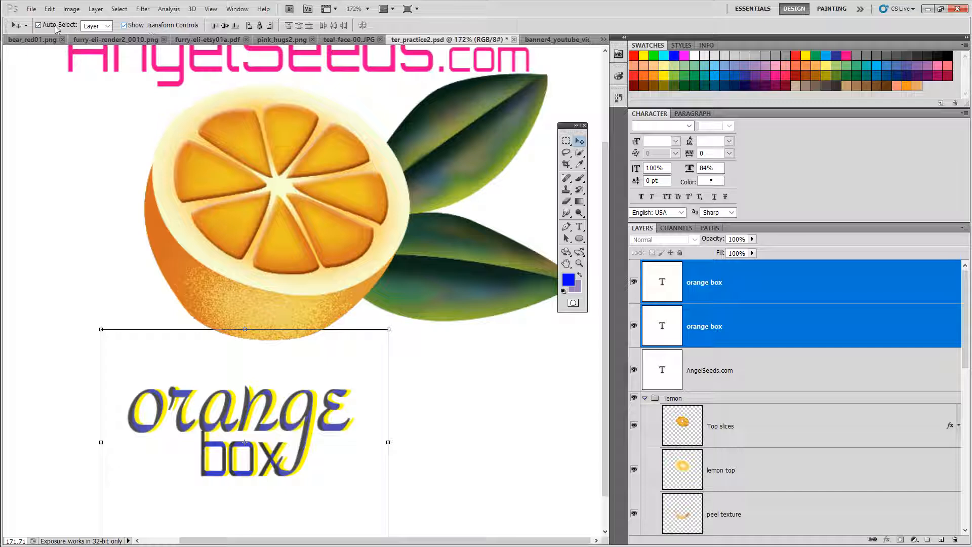
pyautogui.click(123, 26)
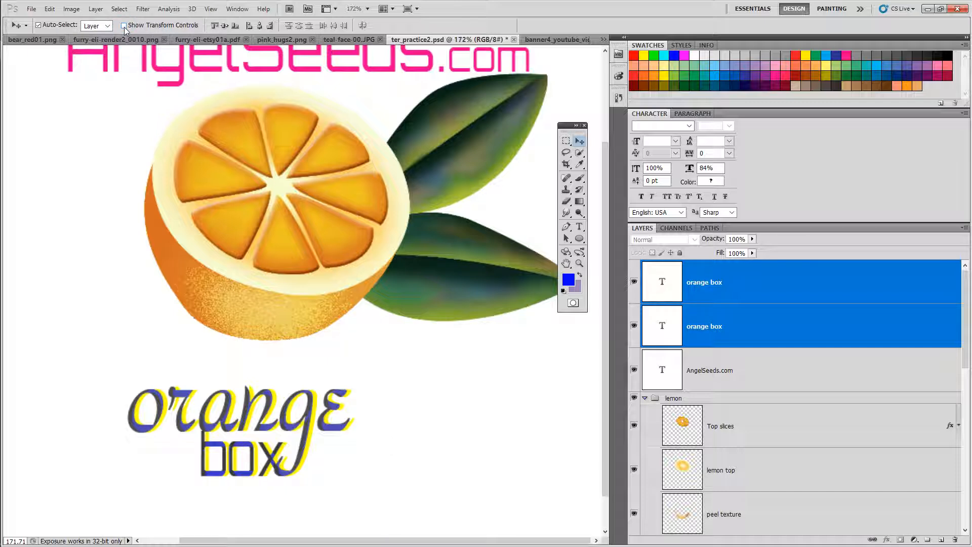
pyautogui.moveTo(210, 431); pyautogui.dragTo(143, 367)
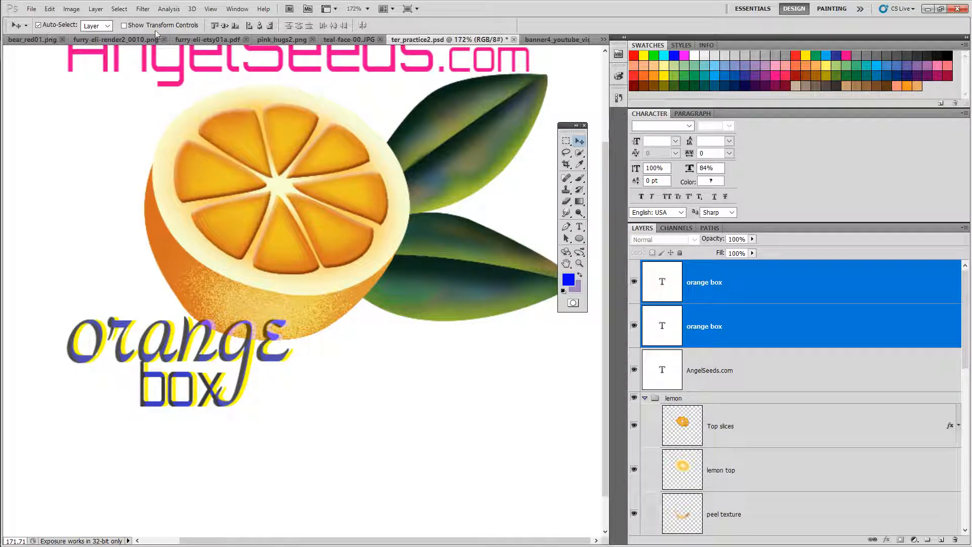
pyautogui.click(124, 26)
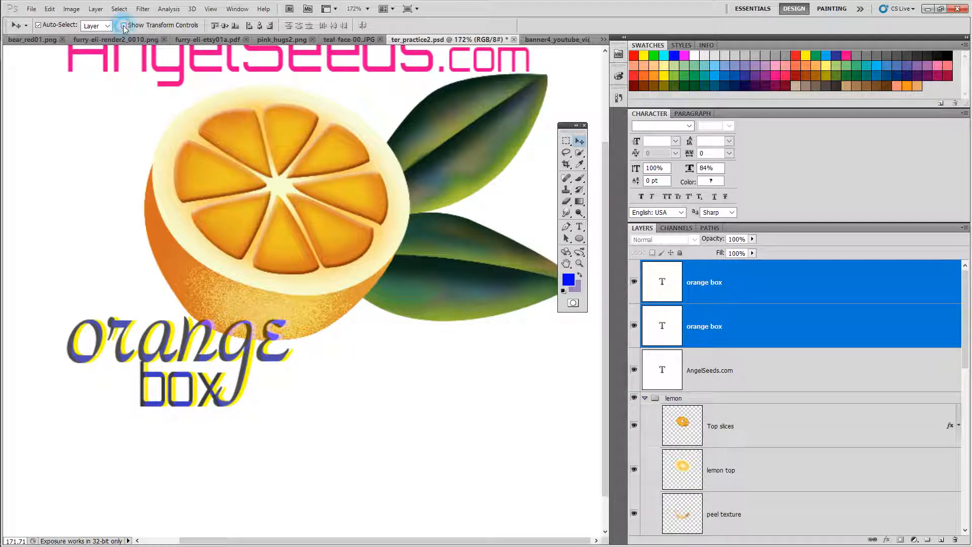
# Step: Try moving only the blue text layer down and right with auto-select, then undo that move
pyautogui.click(38, 25)
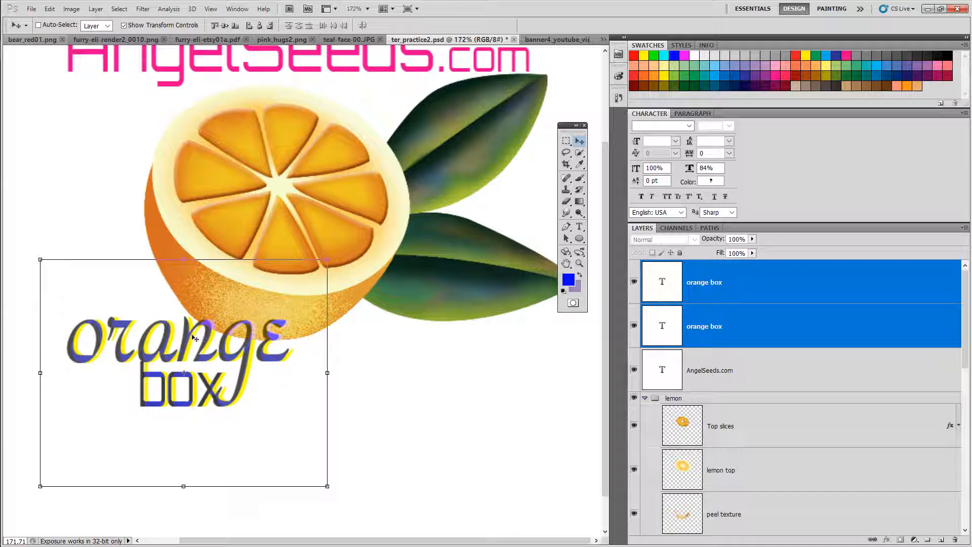
pyautogui.click(789, 293)
pyautogui.click(784, 322)
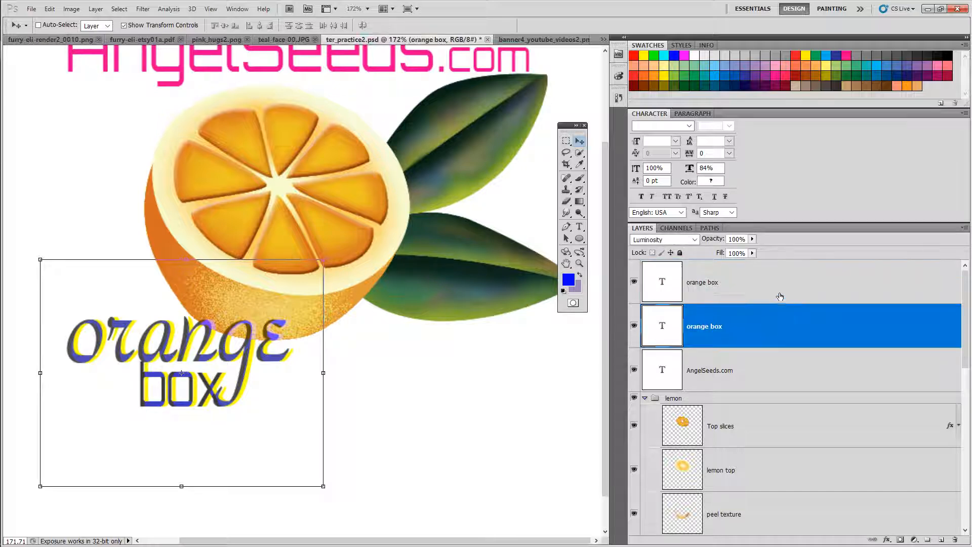
pyautogui.click(781, 284)
pyautogui.click(784, 334)
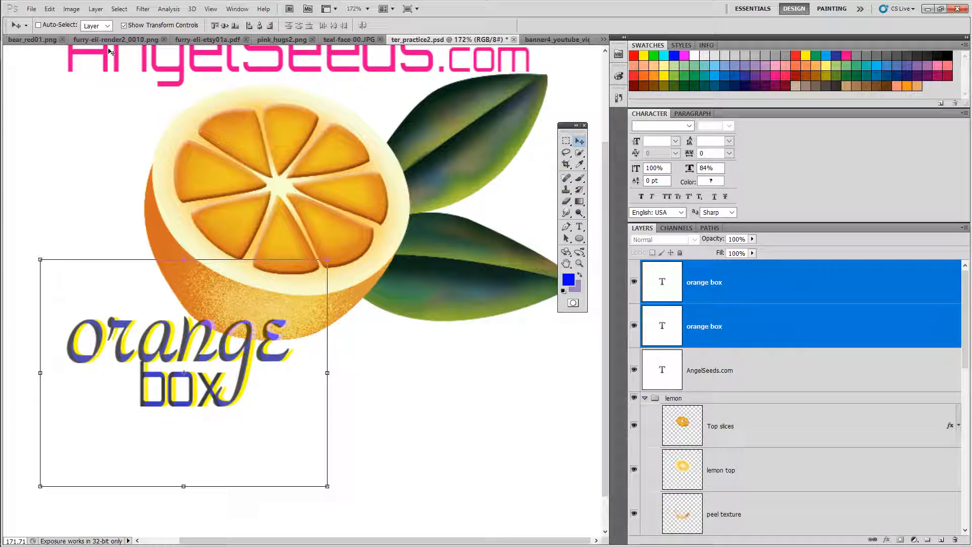
pyautogui.click(38, 25)
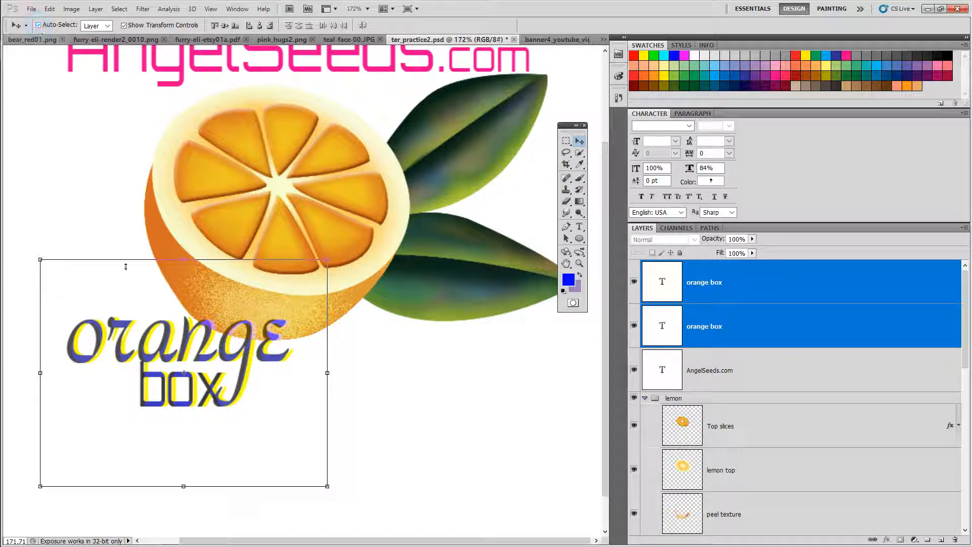
pyautogui.click(374, 363)
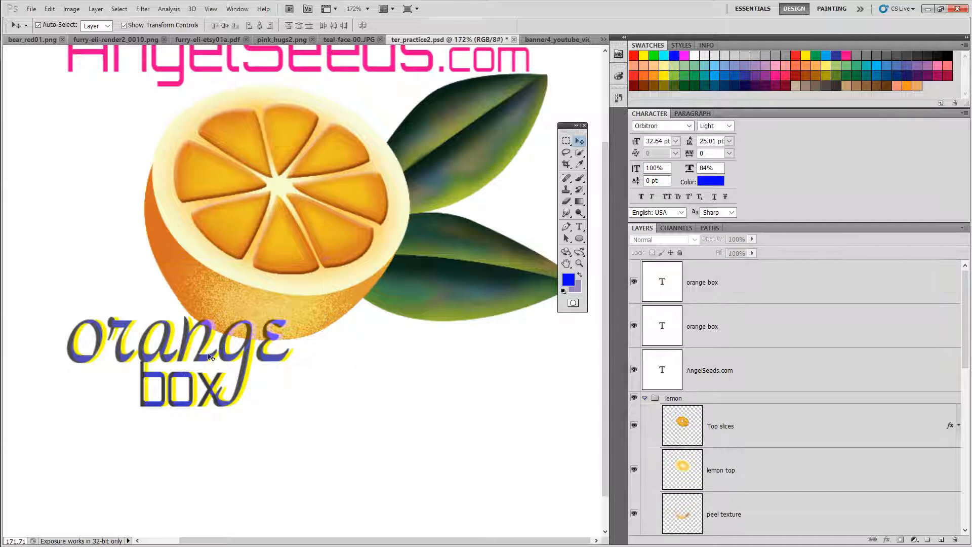
pyautogui.moveTo(211, 358); pyautogui.dragTo(288, 423)
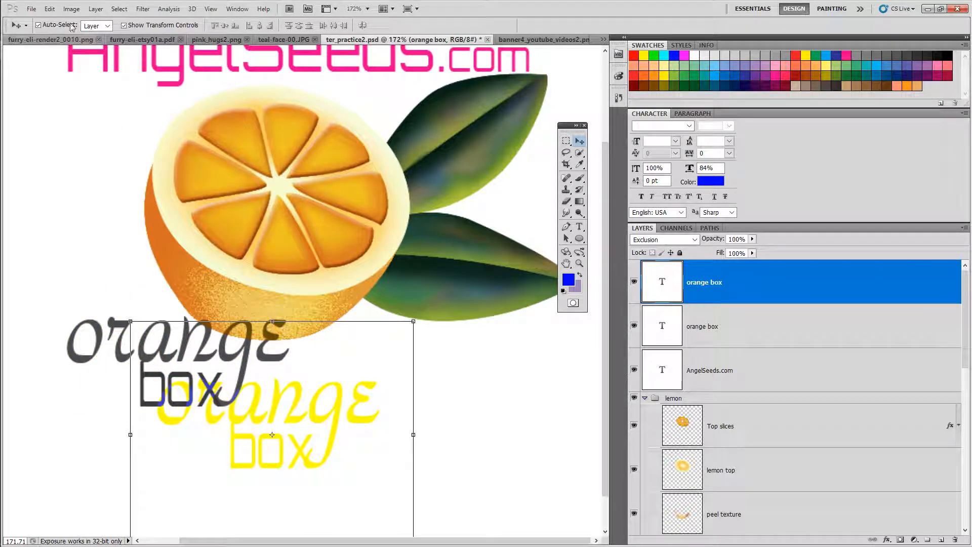
pyautogui.click(49, 9)
pyautogui.click(66, 46)
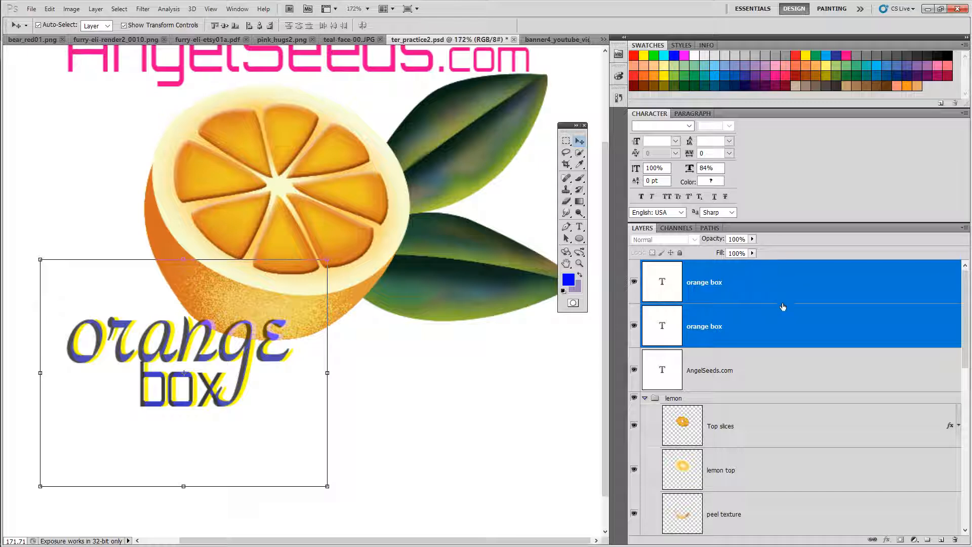
# Step: Duplicate the red original orange box text layer
pyautogui.click(774, 328)
pyautogui.click(767, 285)
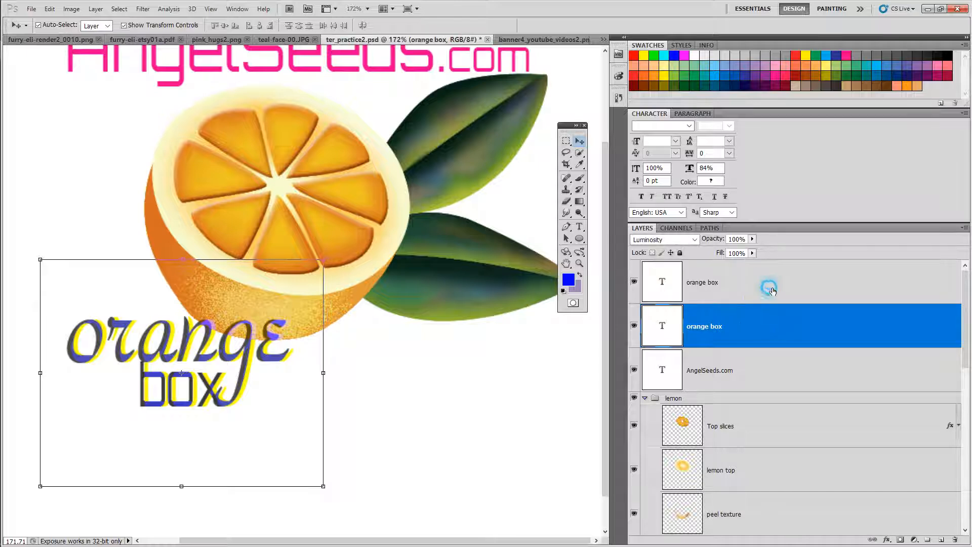
pyautogui.rightClick(770, 287)
pyautogui.click(735, 320)
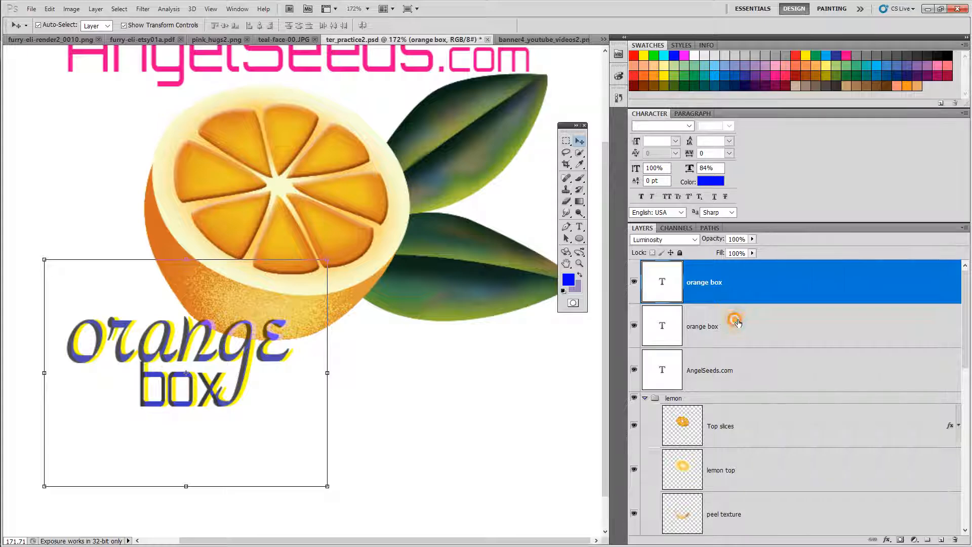
pyautogui.rightClick(736, 323)
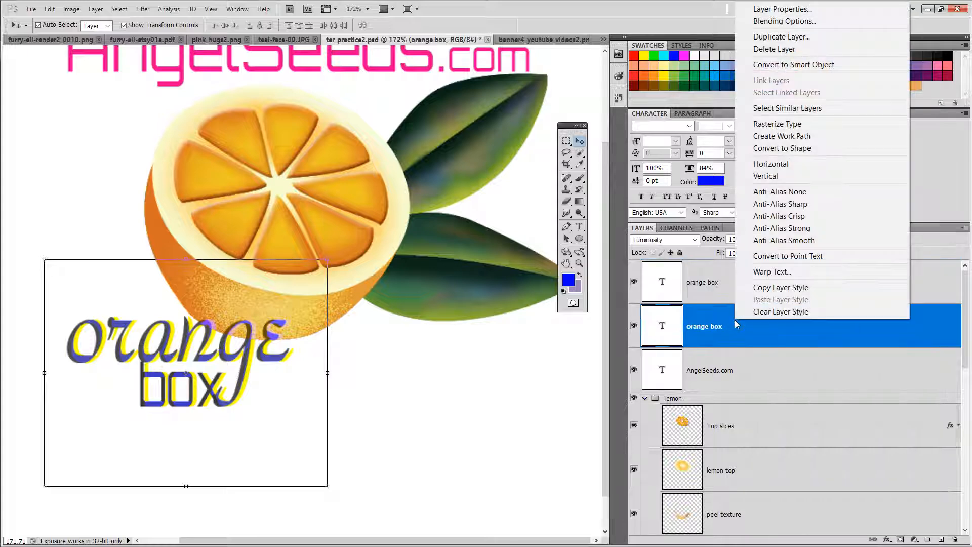
pyautogui.click(773, 36)
pyautogui.click(570, 163)
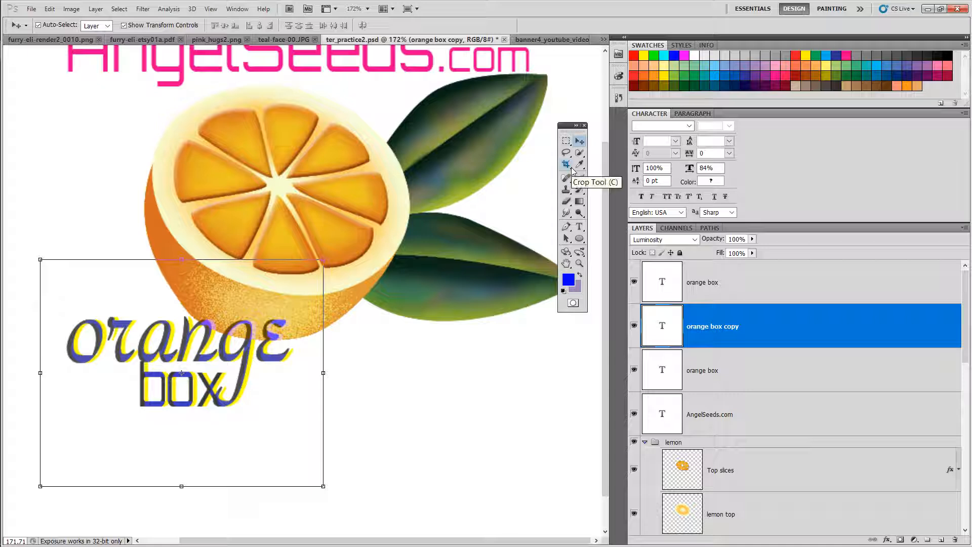
# Step: Set the orange box copy layer's blend mode to Normal
pyautogui.click(728, 326)
pyautogui.click(698, 238)
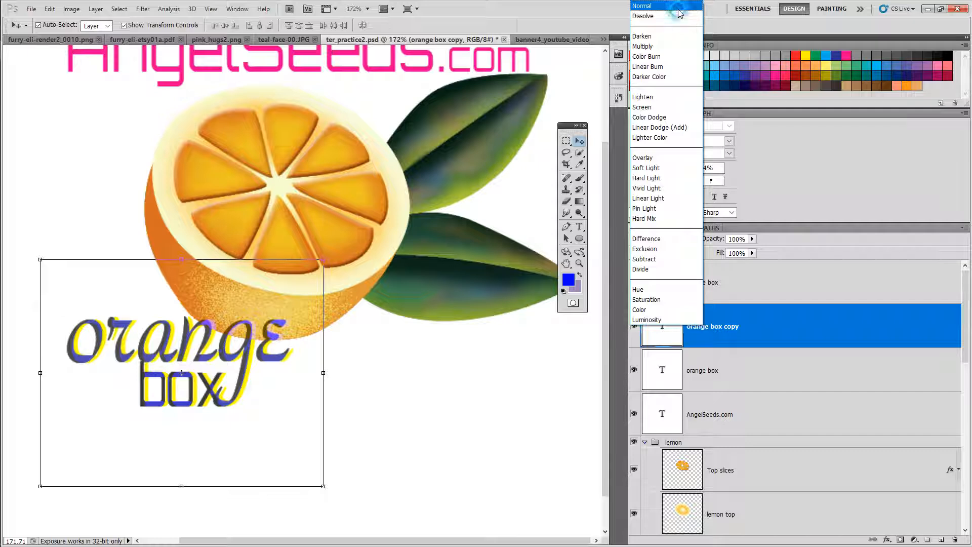
pyautogui.click(679, 13)
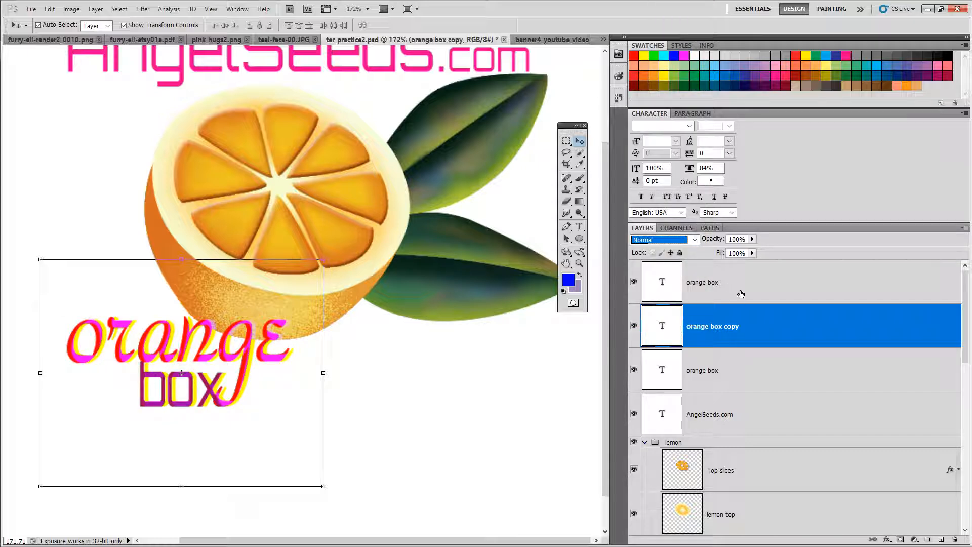
# Step: Select the blue top text layer and nudge it slightly to the left
pyautogui.click(724, 332)
pyautogui.click(229, 361)
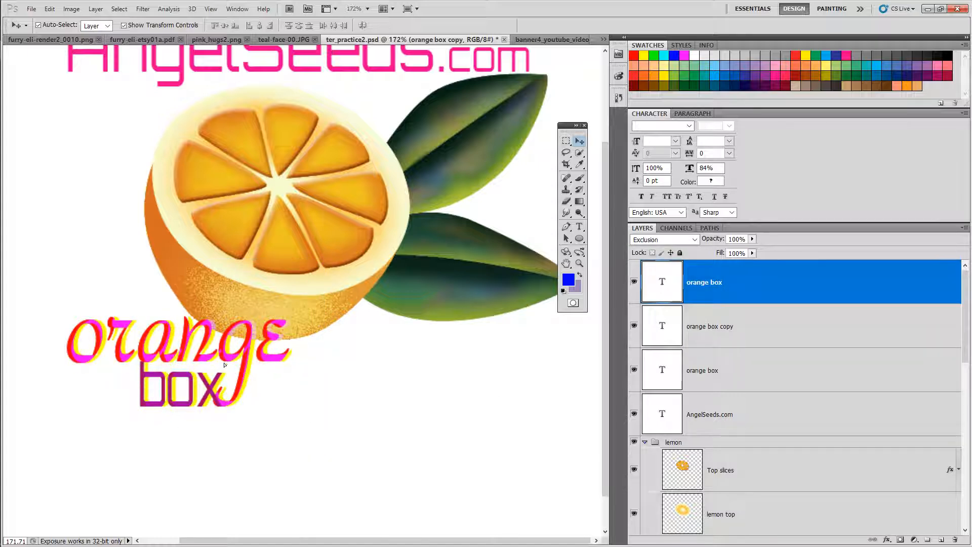
pyautogui.click(229, 364)
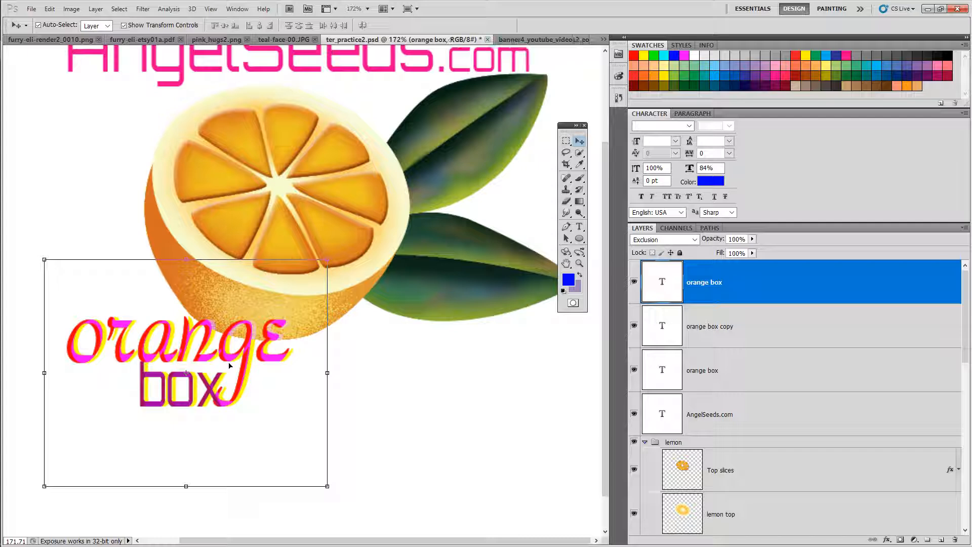
pyautogui.press('Left')
pyautogui.press('Left')
pyautogui.press('Left')
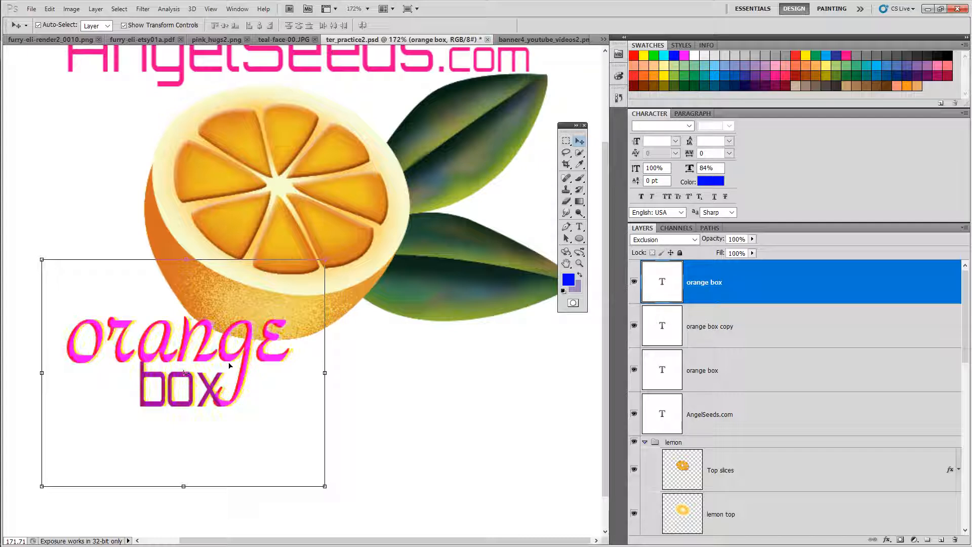
pyautogui.press('Right')
pyautogui.press('Right')
pyautogui.press('Right')
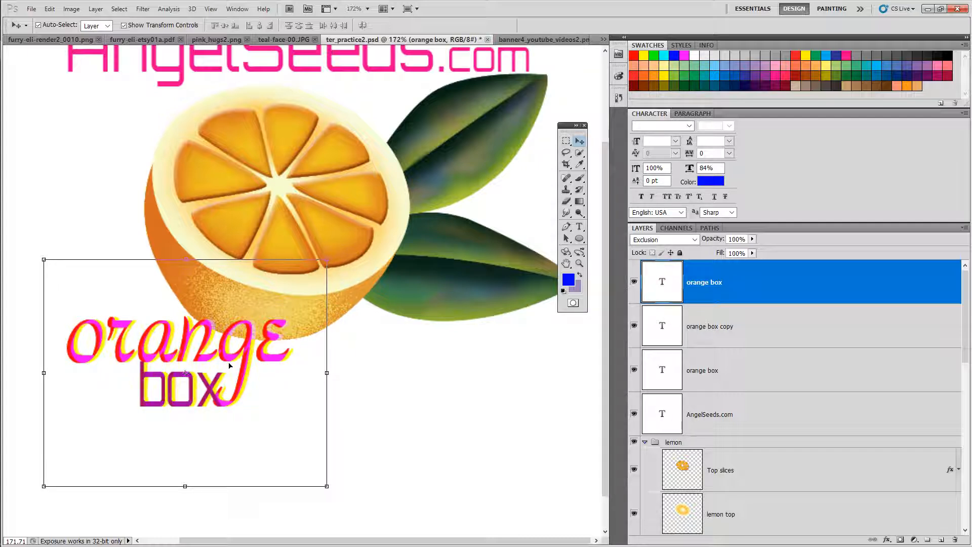
pyautogui.press('Left')
pyautogui.press('Left')
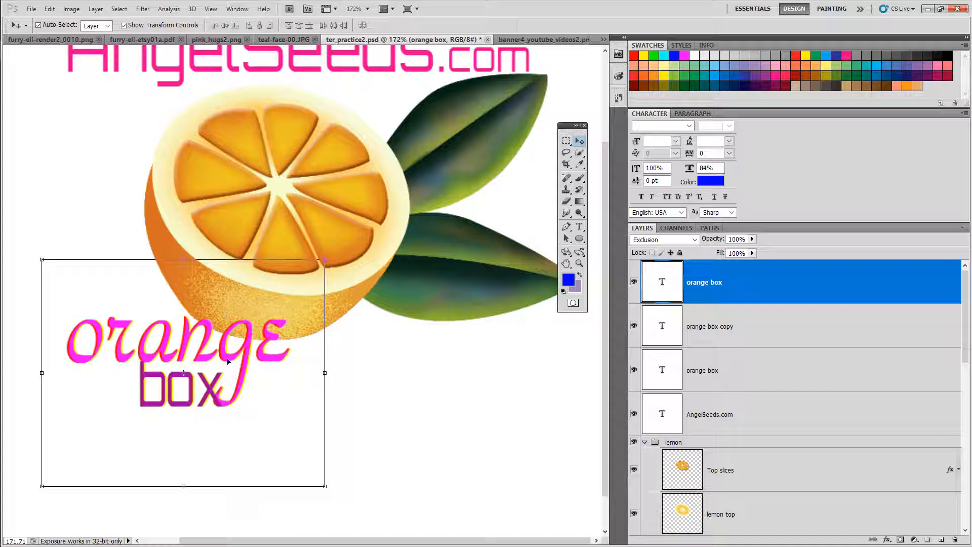
# Step: Select the orange box copy layer and nudge it slightly down and to the left
pyautogui.click(757, 343)
pyautogui.press('Down')
pyautogui.press('Down')
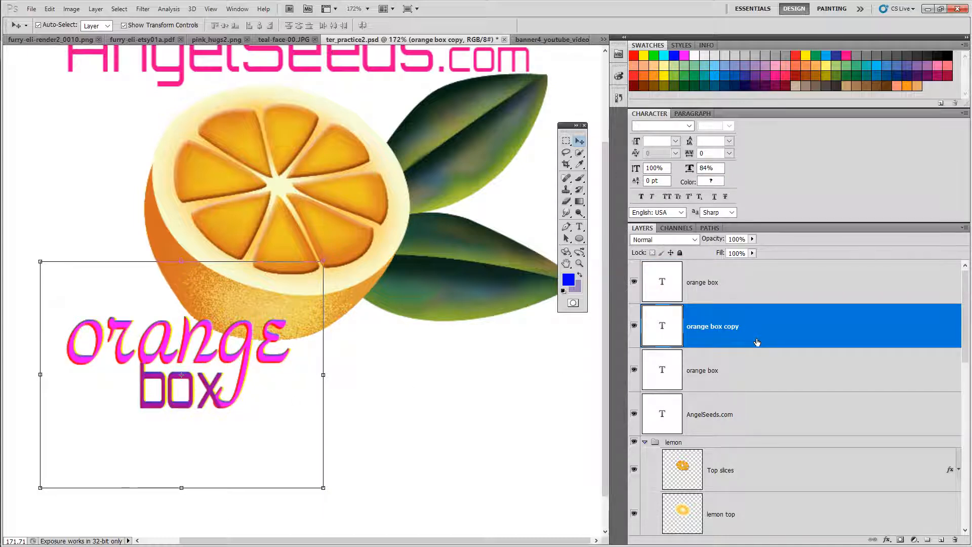
pyautogui.press('Left')
pyautogui.press('Left')
pyautogui.press('Left')
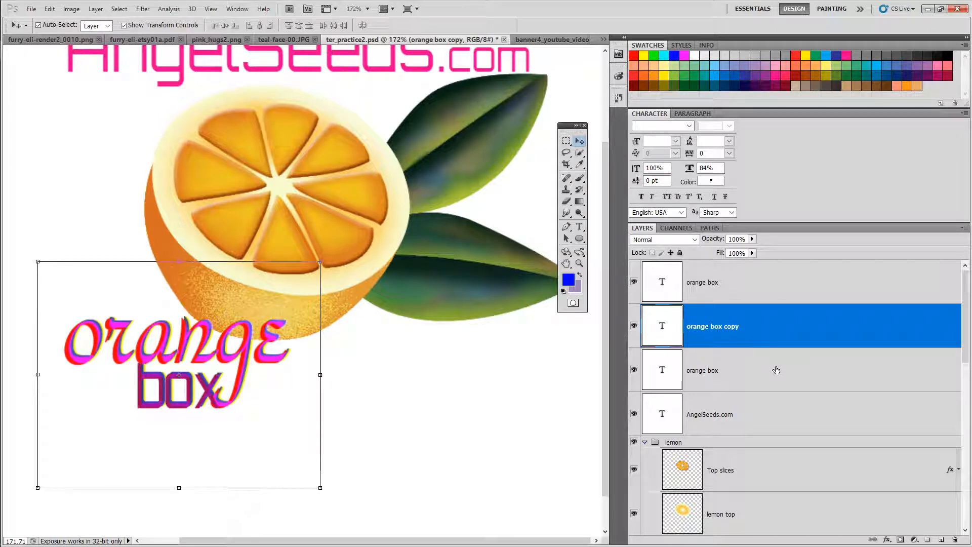
# Step: Select all three orange box text layers and move them together down and to the right
pyautogui.click(765, 287)
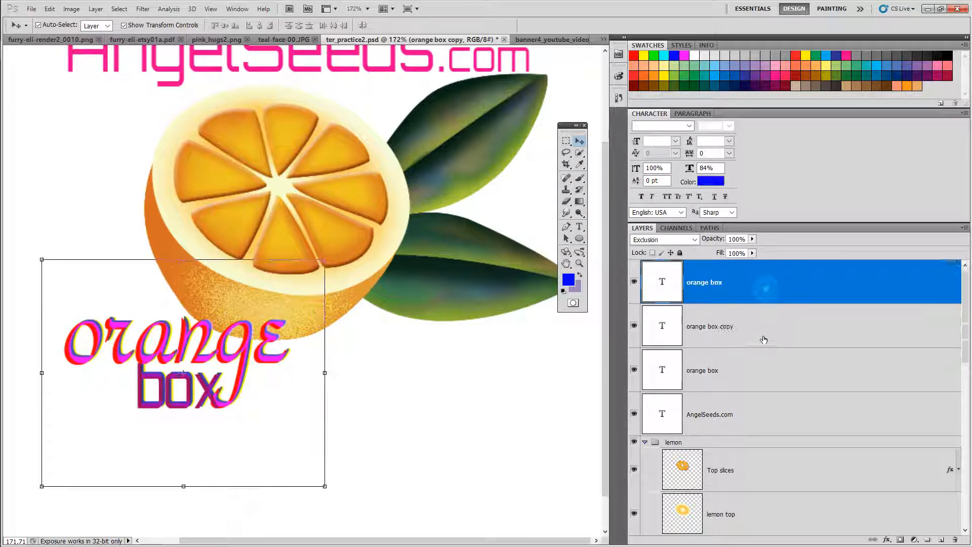
pyautogui.keyDown('shift'); pyautogui.click(754, 378); pyautogui.keyUp('shift')
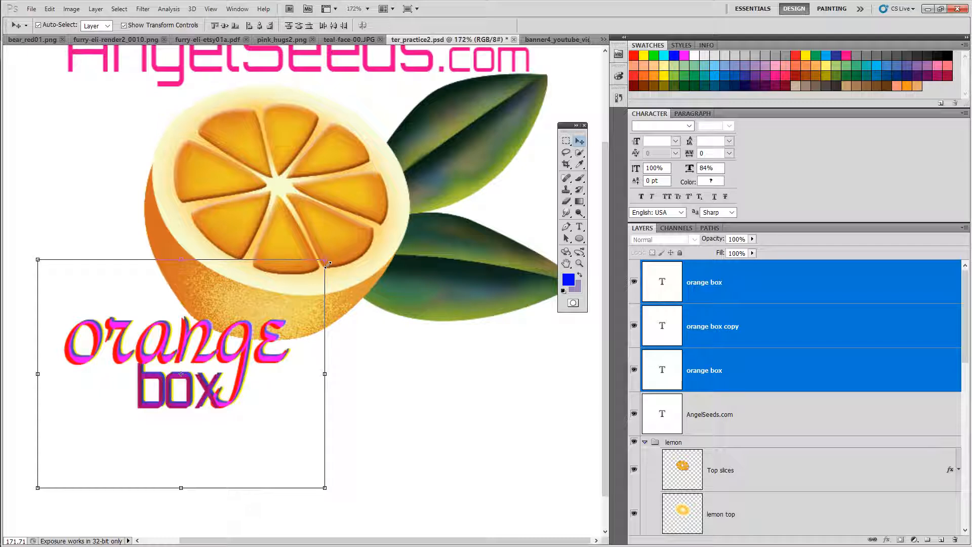
pyautogui.moveTo(327, 263); pyautogui.dragTo(426, 304)
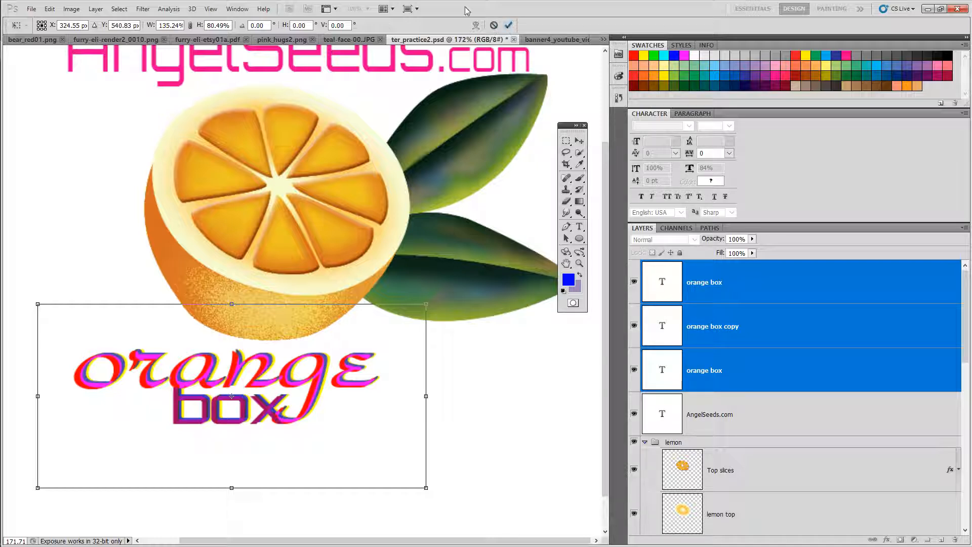
pyautogui.click(494, 25)
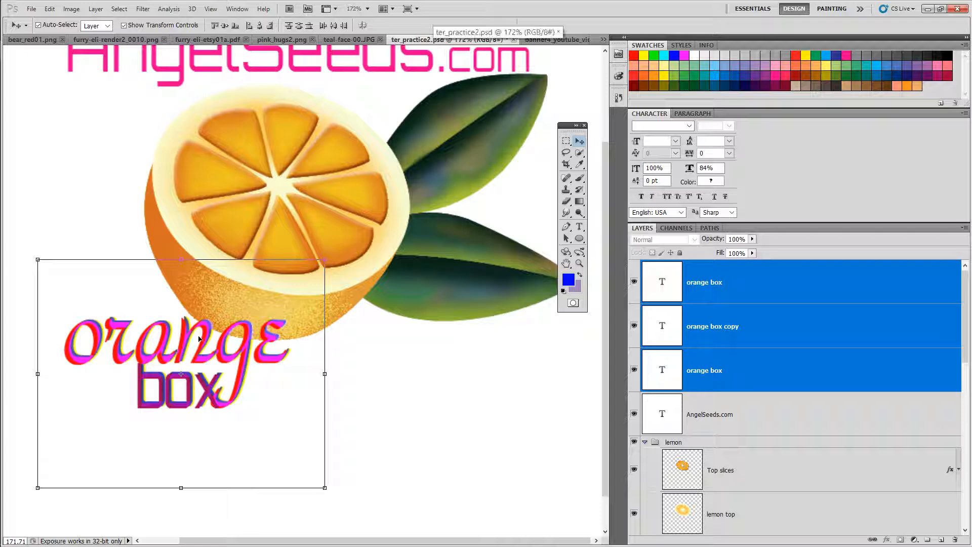
pyautogui.moveTo(187, 349); pyautogui.dragTo(279, 396)
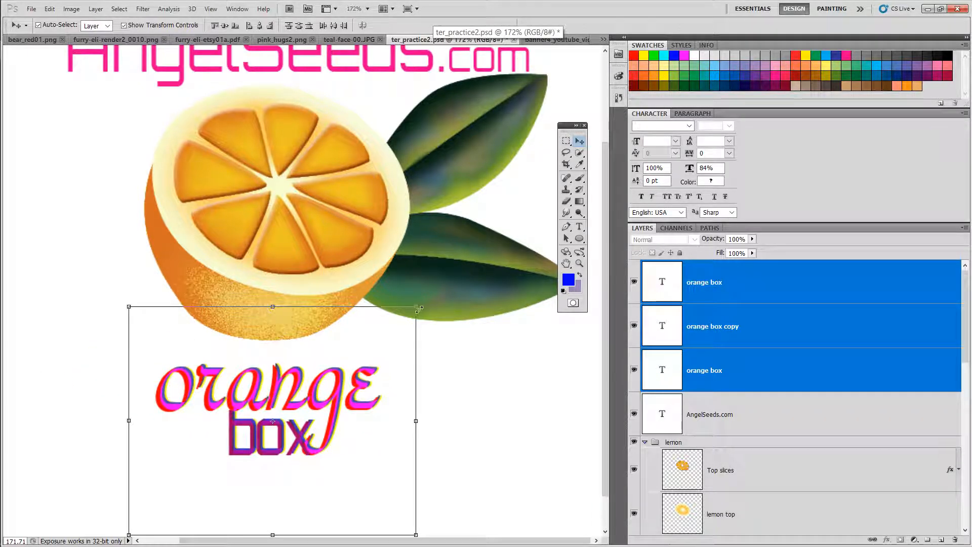
# Step: Scale the three text layers up to 147.05% and reposition them overlapping the bottom of the orange
pyautogui.moveTo(419, 309); pyautogui.dragTo(445, 320)
pyautogui.moveTo(512, 267); pyautogui.dragTo(579, 238)
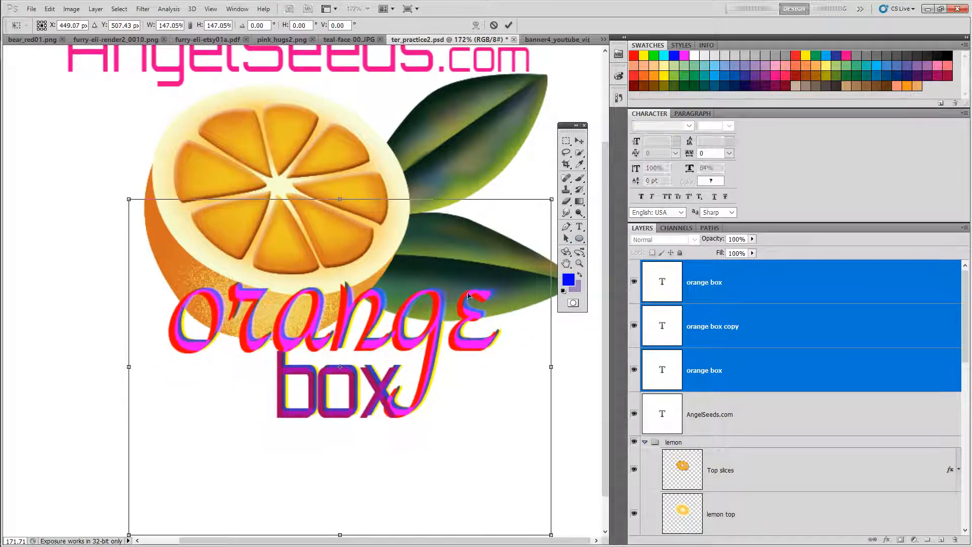
pyautogui.moveTo(409, 347); pyautogui.dragTo(348, 370)
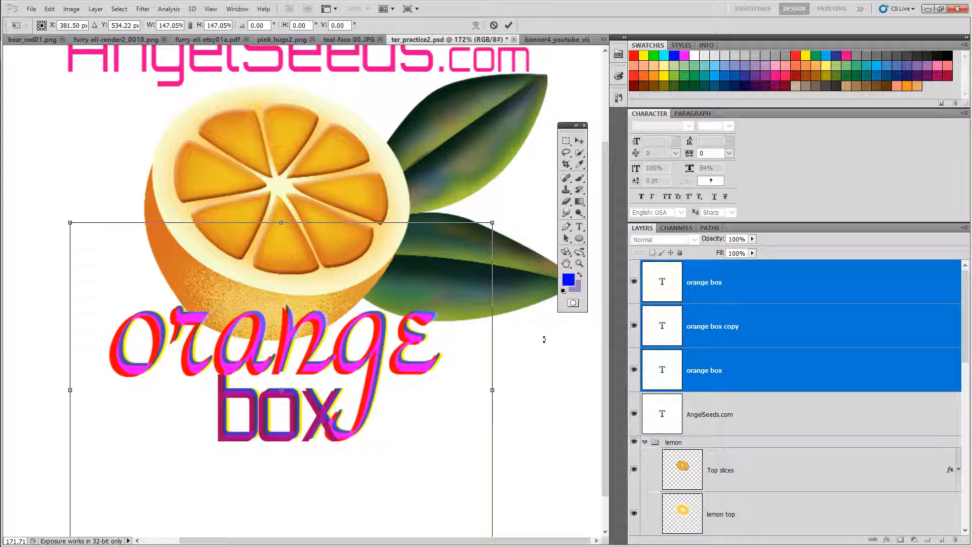
pyautogui.click(509, 25)
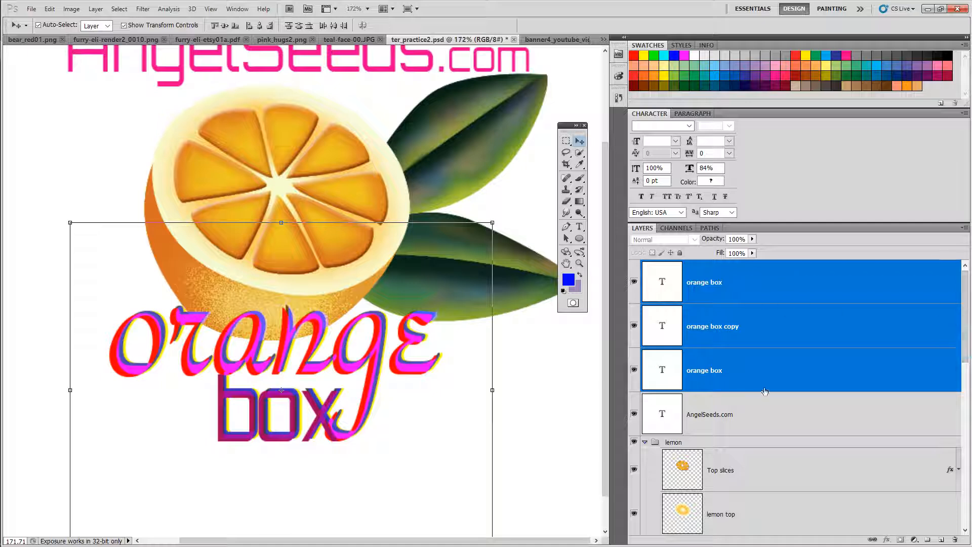
# Step: Undock the Layers panel into a floating panel over the canvas
pyautogui.rightClick(770, 286)
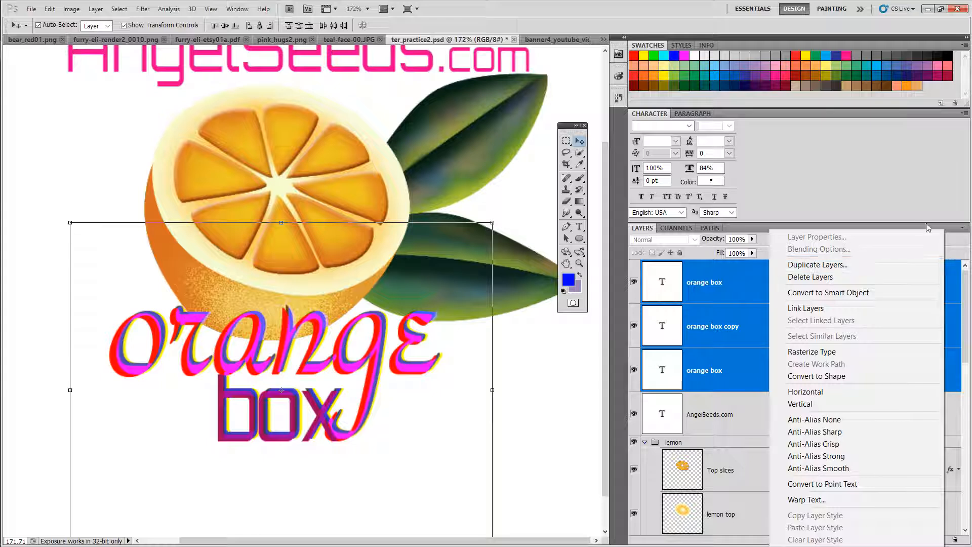
pyautogui.click(908, 211)
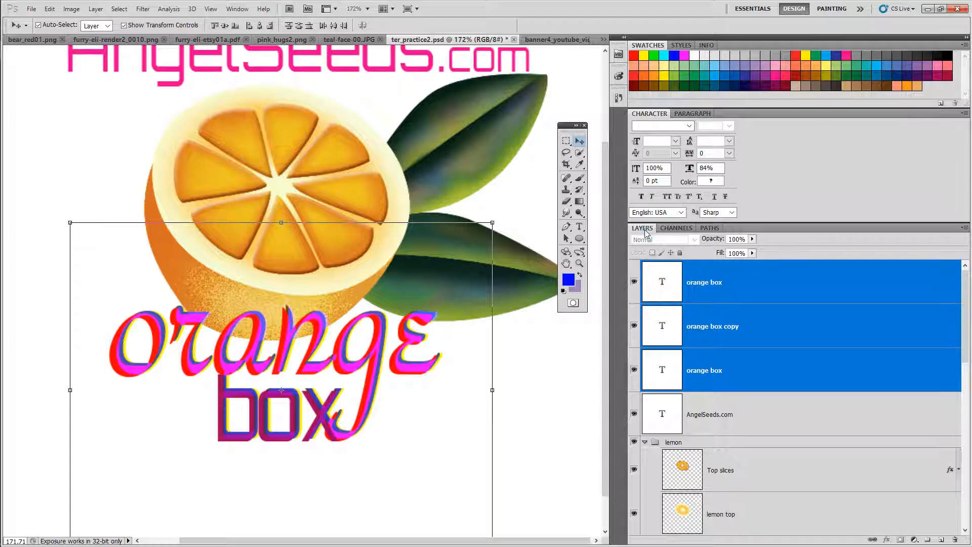
pyautogui.moveTo(642, 227); pyautogui.dragTo(288, 183)
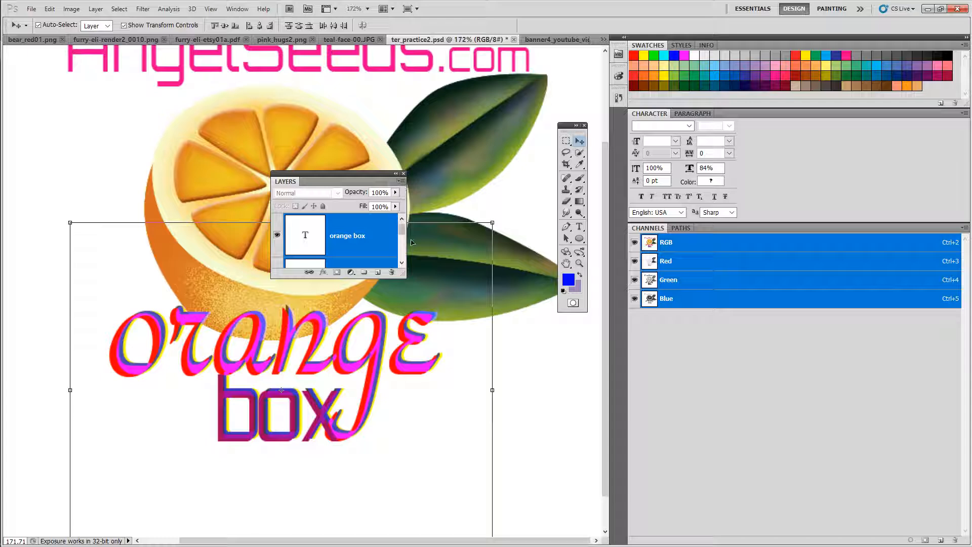
# Step: Enlarge the floating Layers panel and group the three selected text layers into an orange-coloured group named orange box
pyautogui.moveTo(412, 241); pyautogui.dragTo(585, 241)
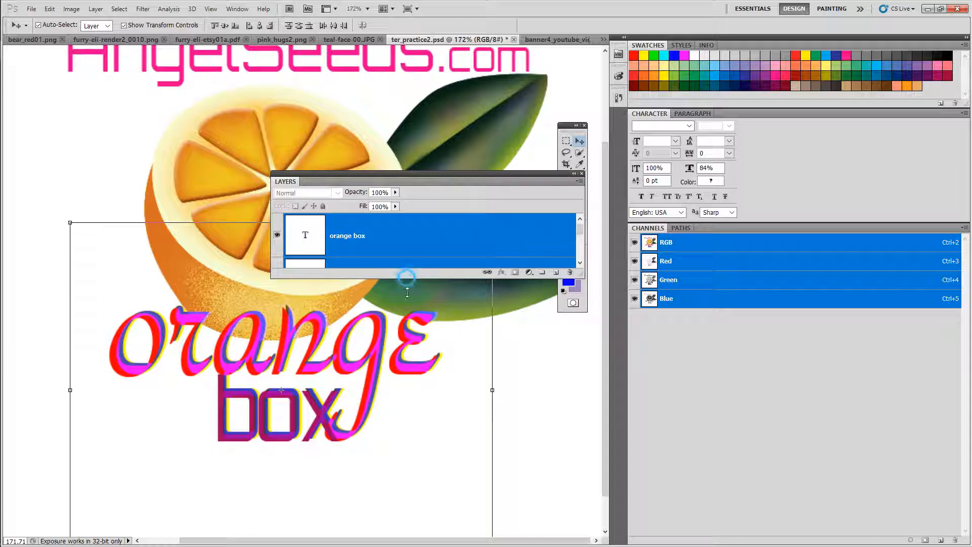
pyautogui.moveTo(406, 276); pyautogui.dragTo(408, 400)
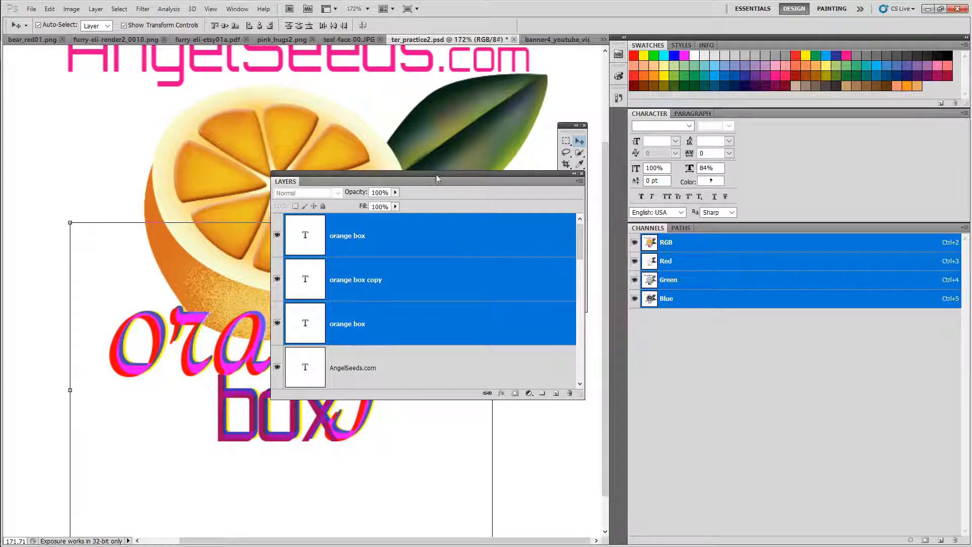
pyautogui.moveTo(436, 174); pyautogui.dragTo(315, 228)
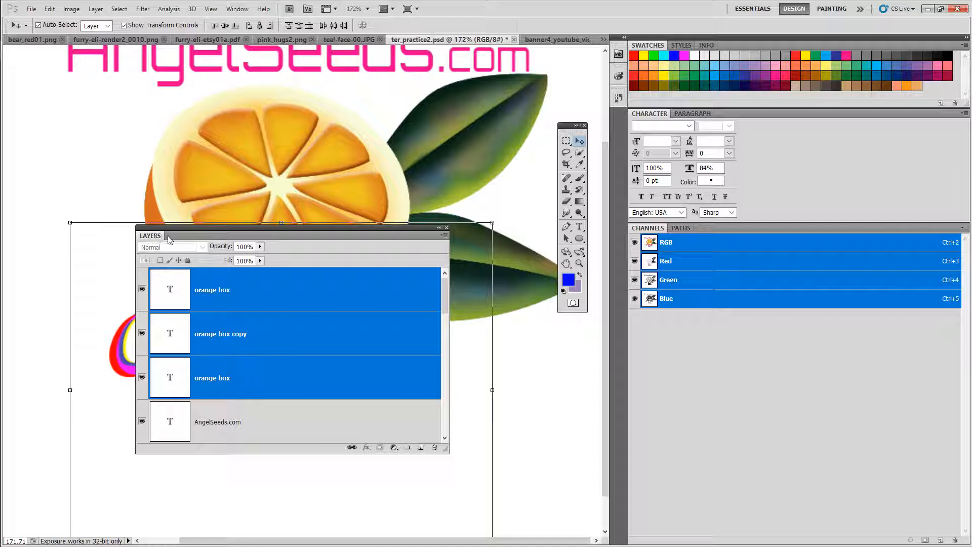
pyautogui.click(444, 236)
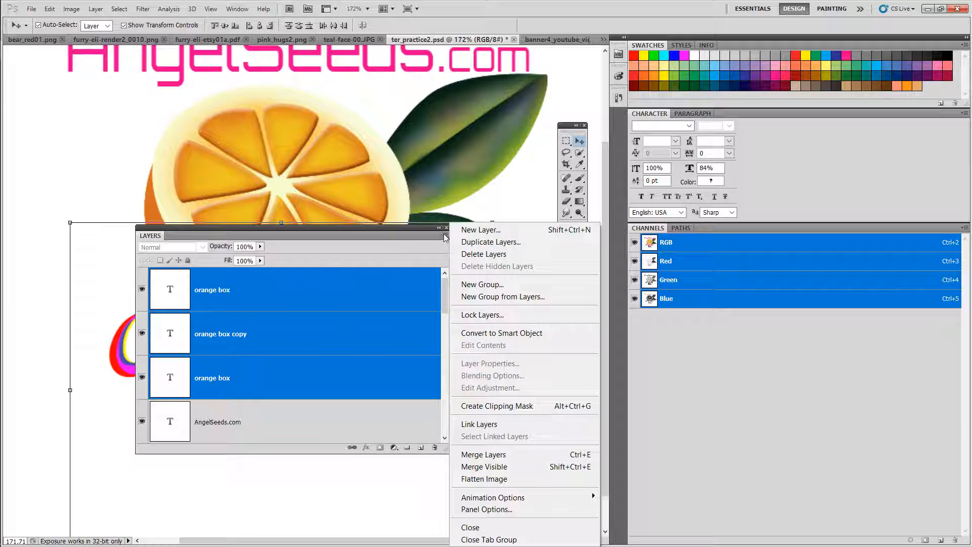
pyautogui.click(488, 299)
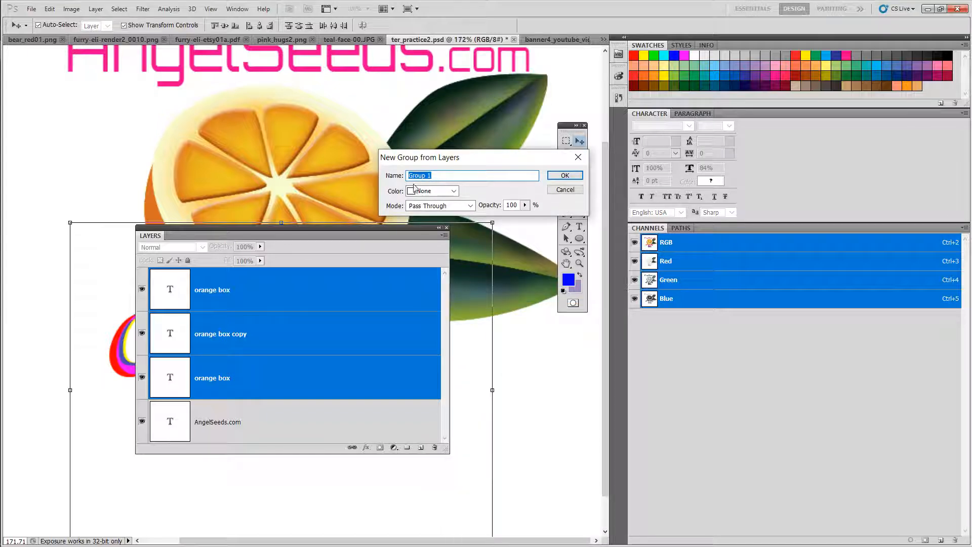
pyautogui.click(448, 191)
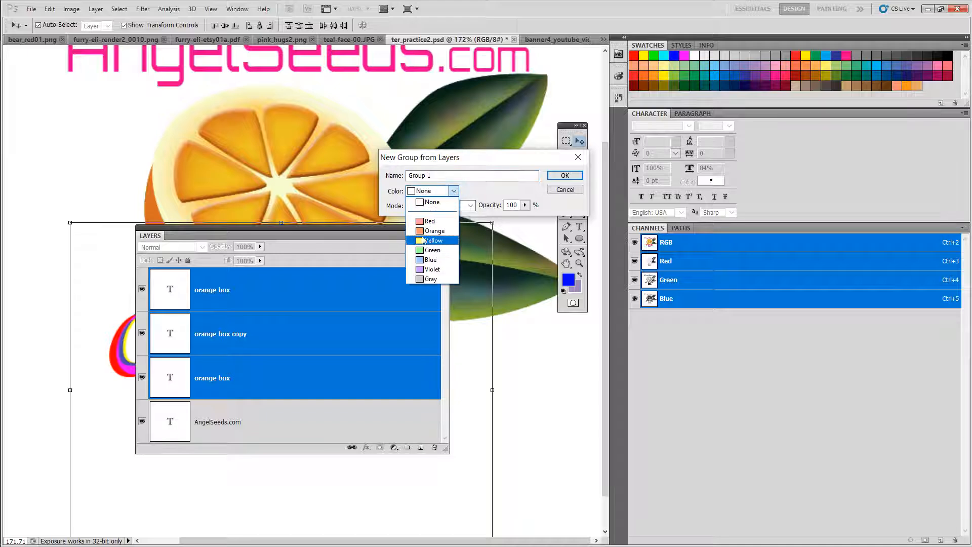
pyautogui.click(423, 231)
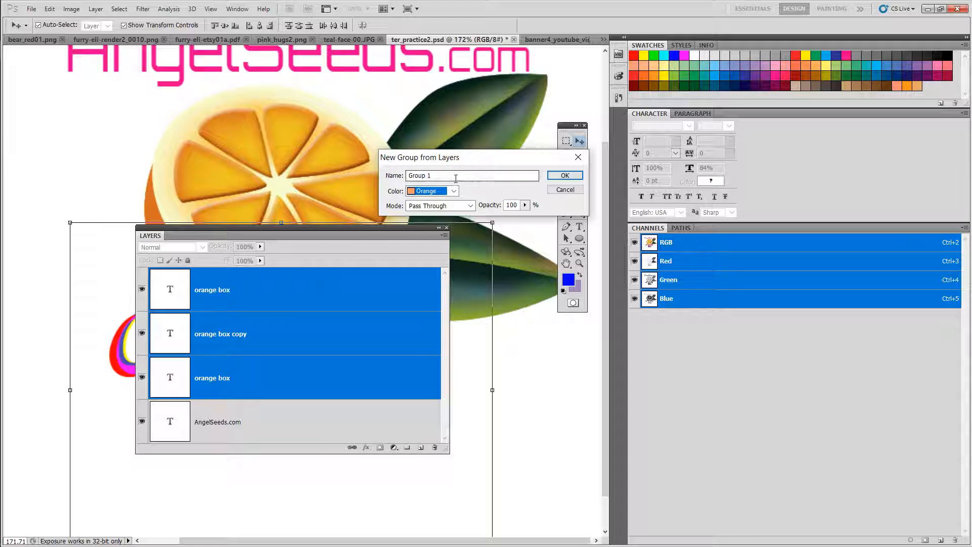
pyautogui.moveTo(447, 180); pyautogui.dragTo(394, 176)
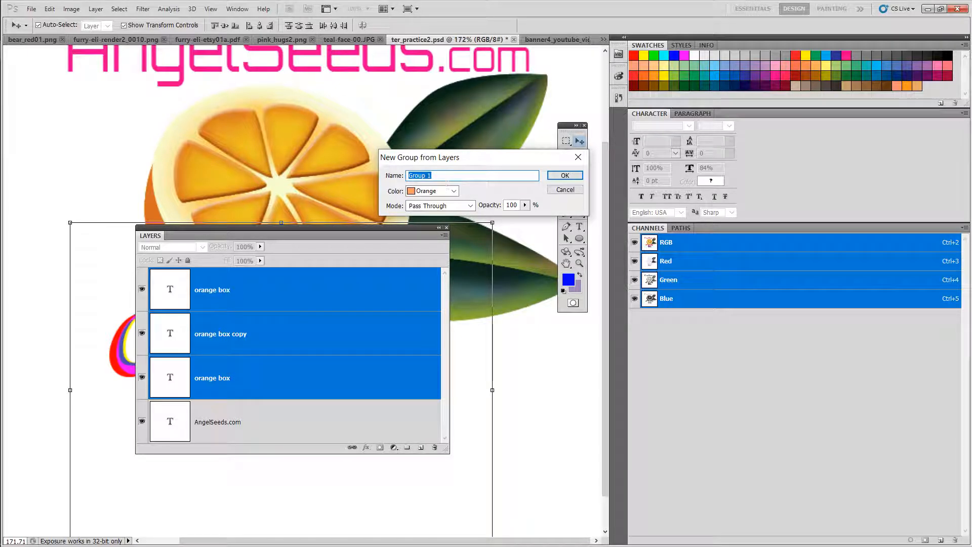
pyautogui.write('orange box')
pyautogui.click(565, 176)
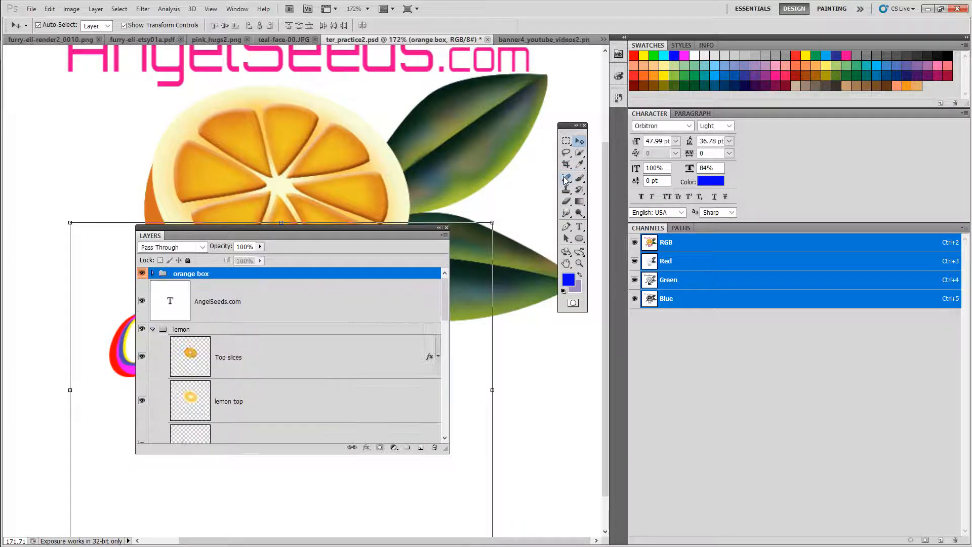
# Step: Dock the Layers panel back beside Channels, expand the orange box group and select each text layer in turn
pyautogui.moveTo(330, 236); pyautogui.dragTo(473, 209)
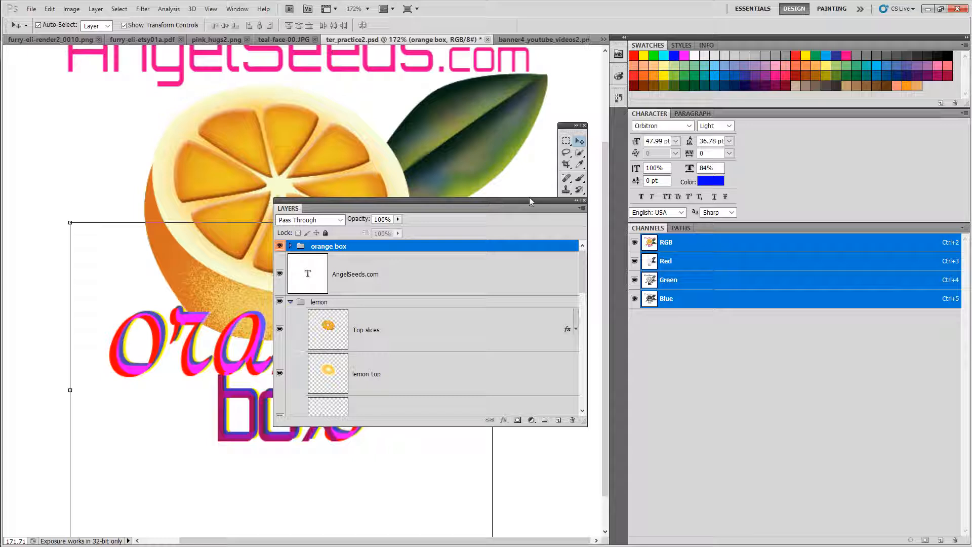
pyautogui.moveTo(348, 202); pyautogui.dragTo(645, 232)
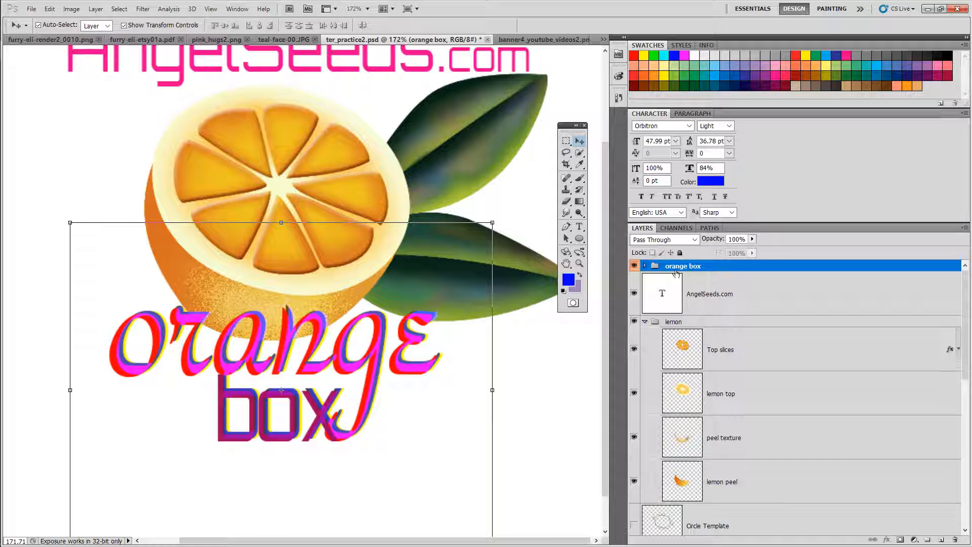
pyautogui.click(646, 265)
pyautogui.click(729, 307)
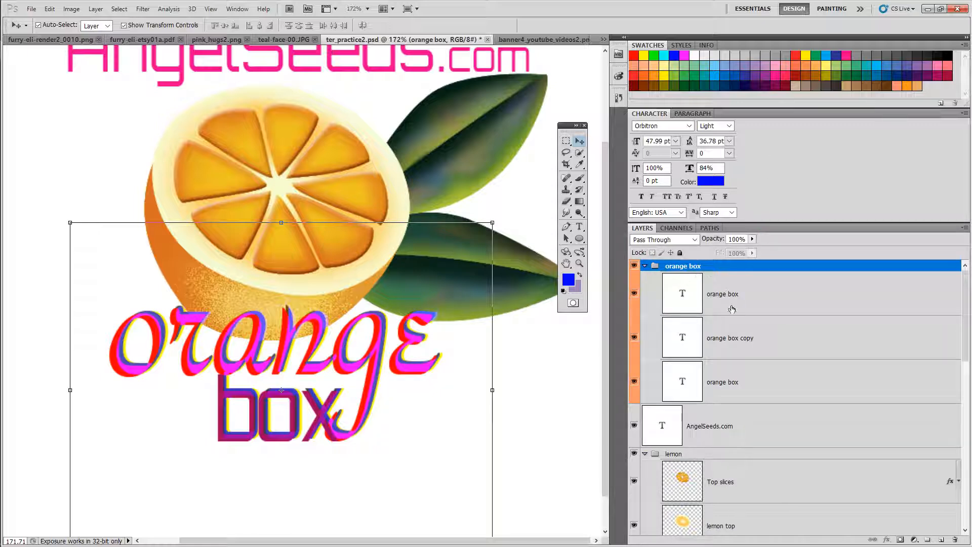
pyautogui.click(731, 336)
pyautogui.click(733, 373)
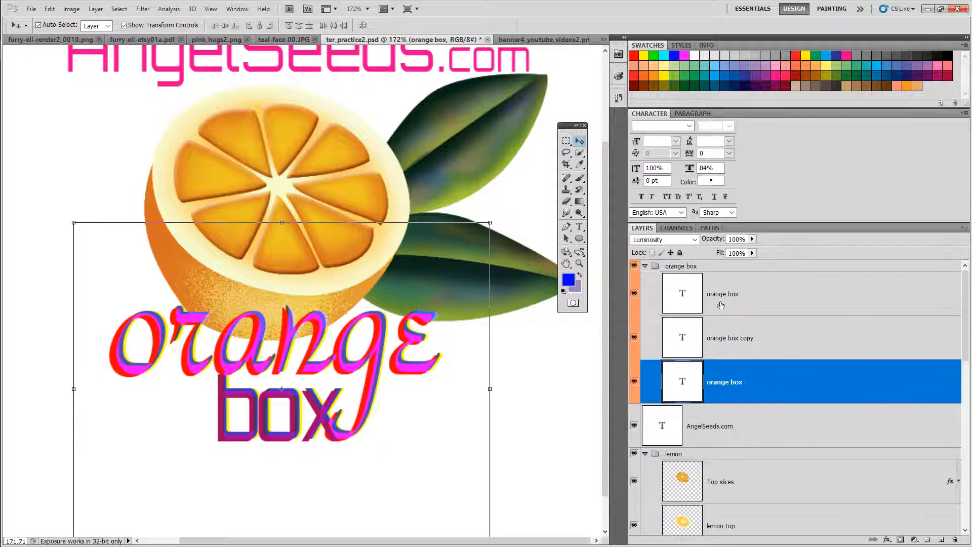
pyautogui.click(732, 283)
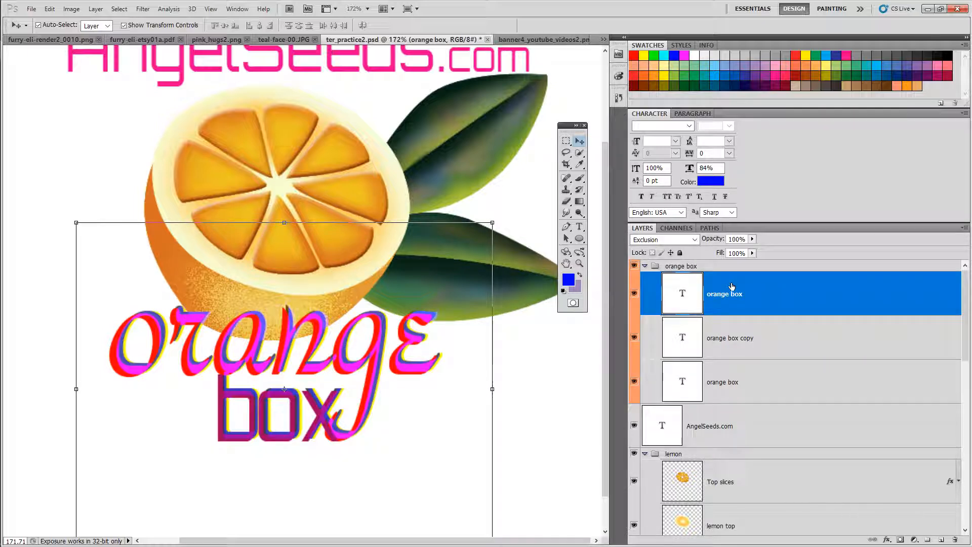
# Step: Hide and then show each text layer in the group to compare how they combine
pyautogui.click(634, 294)
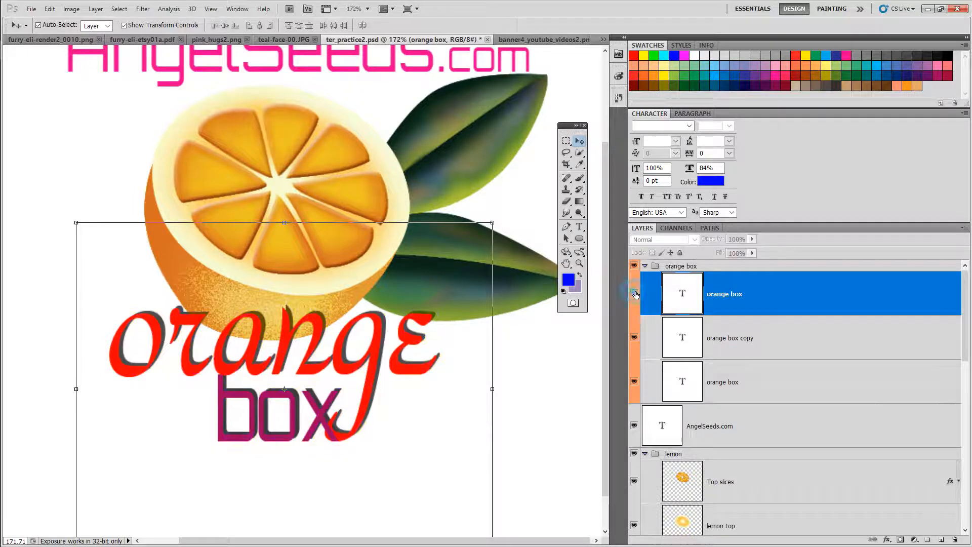
pyautogui.click(635, 336)
pyautogui.click(634, 381)
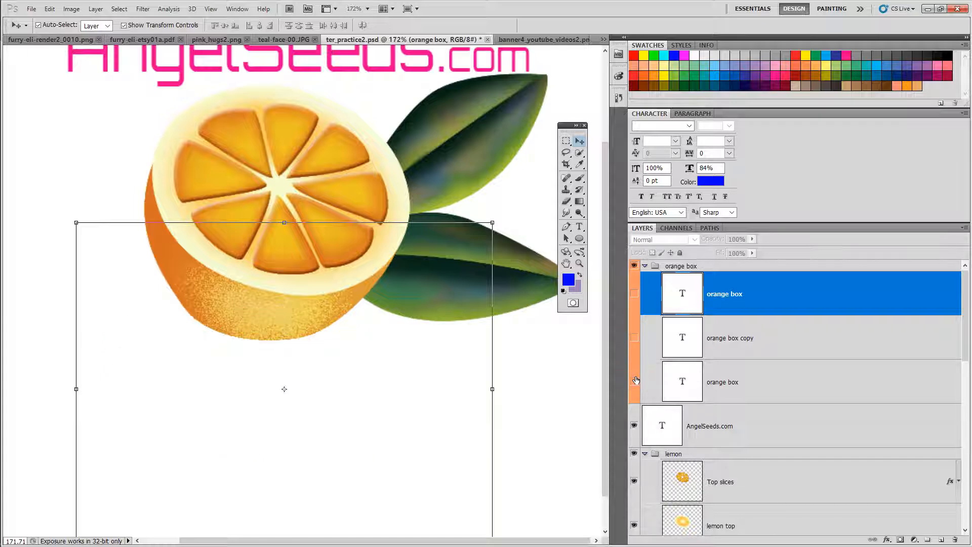
pyautogui.click(635, 381)
pyautogui.click(634, 338)
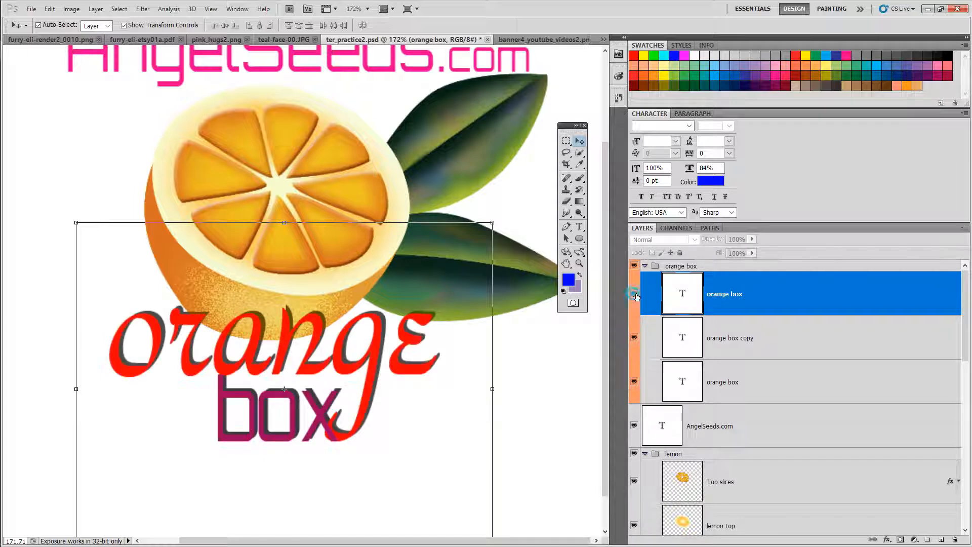
pyautogui.click(635, 294)
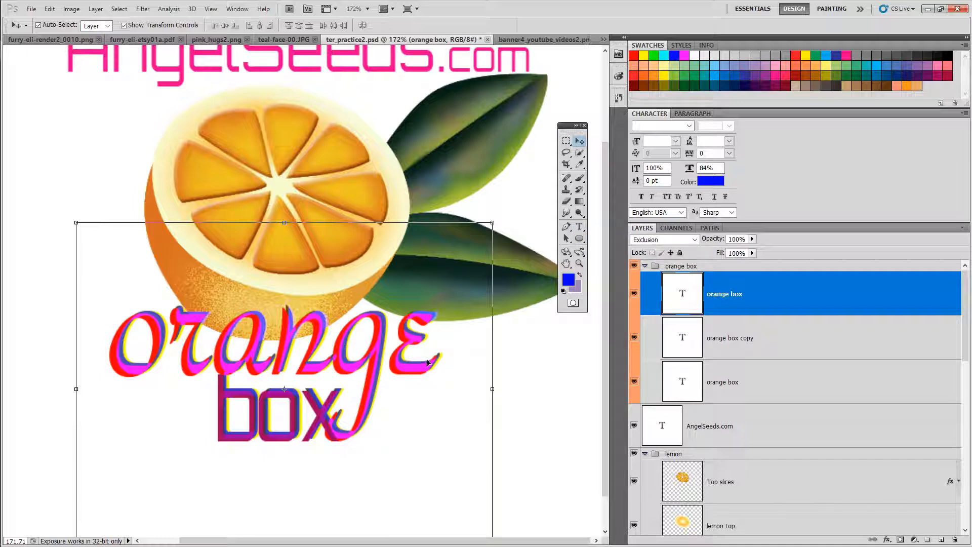
# Step: Collapse the orange box group, duplicate it as orange box copy 2, and hide the original group
pyautogui.click(653, 266)
pyautogui.click(645, 266)
pyautogui.click(645, 266)
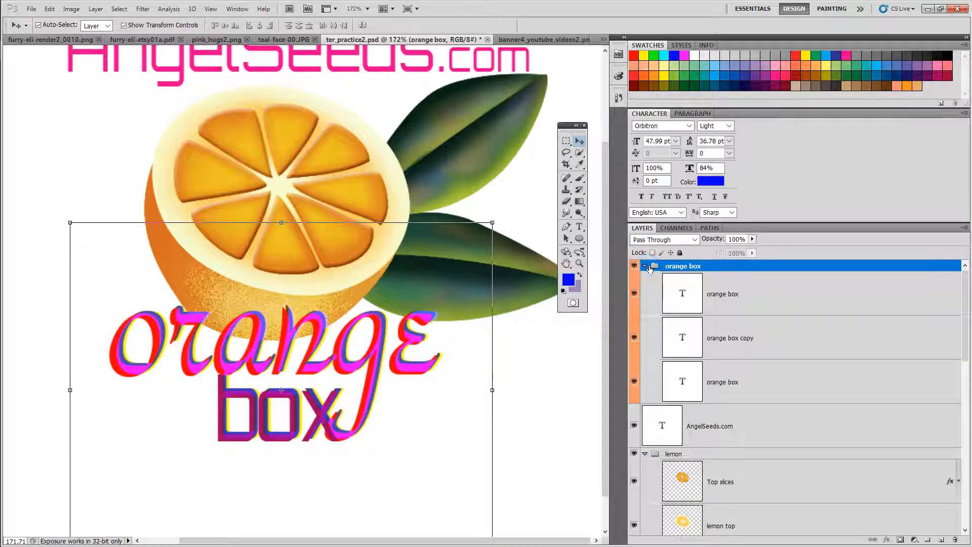
pyautogui.click(645, 266)
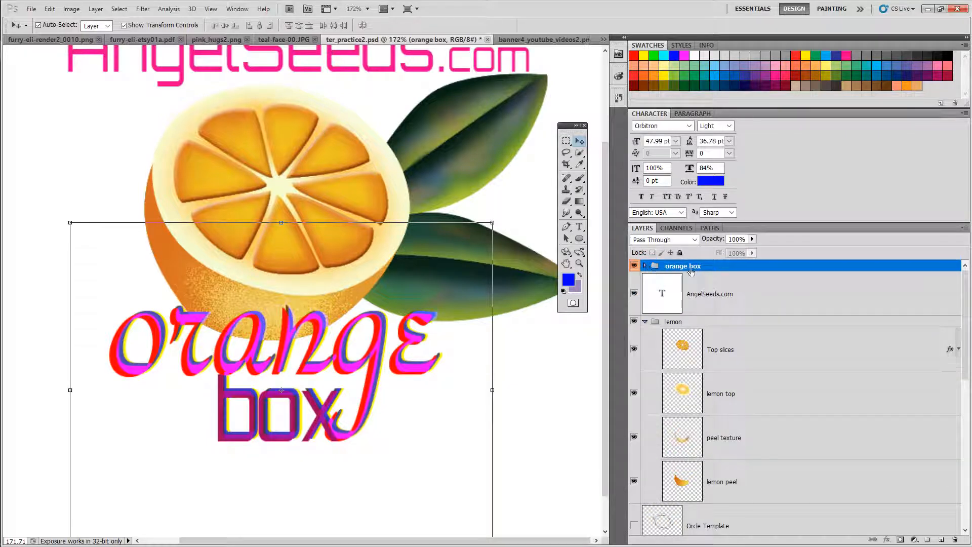
pyautogui.rightClick(723, 267)
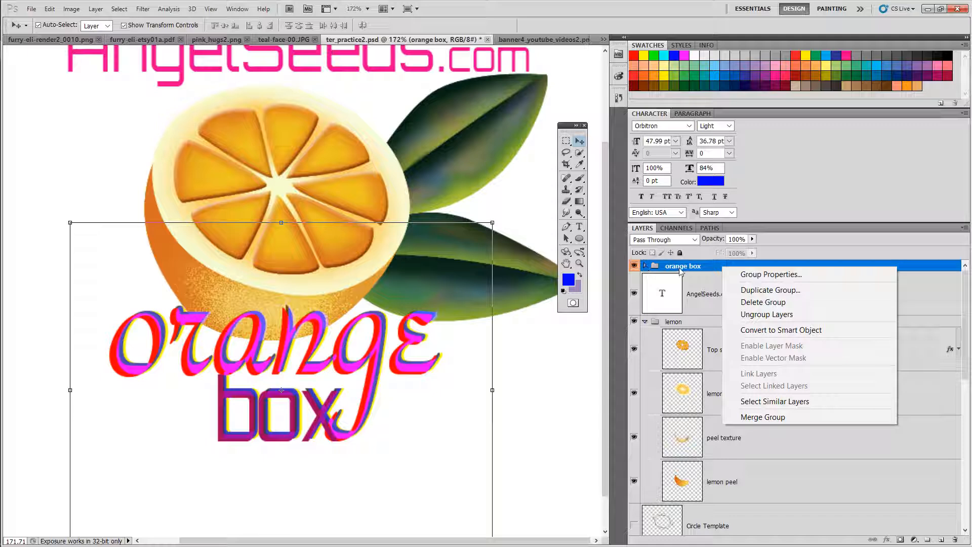
pyautogui.click(759, 291)
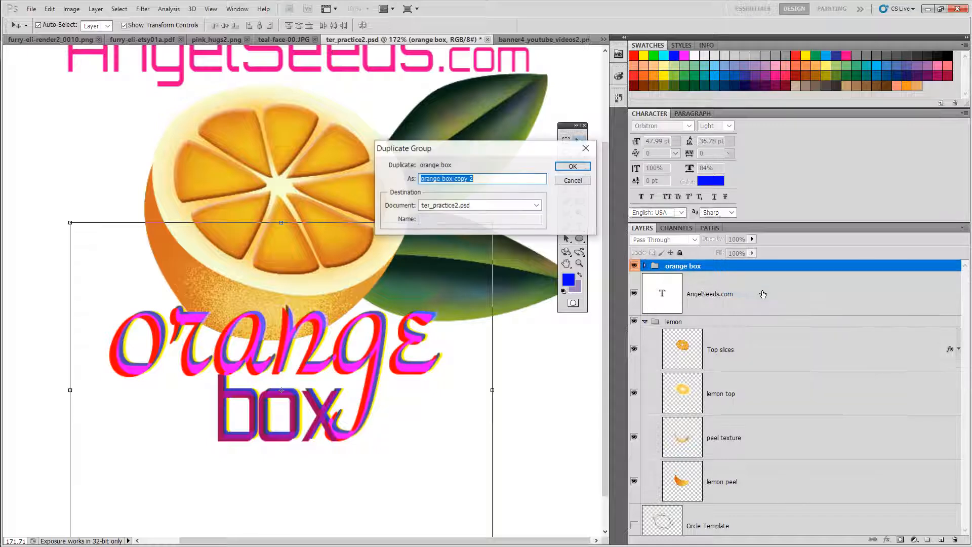
pyautogui.click(576, 169)
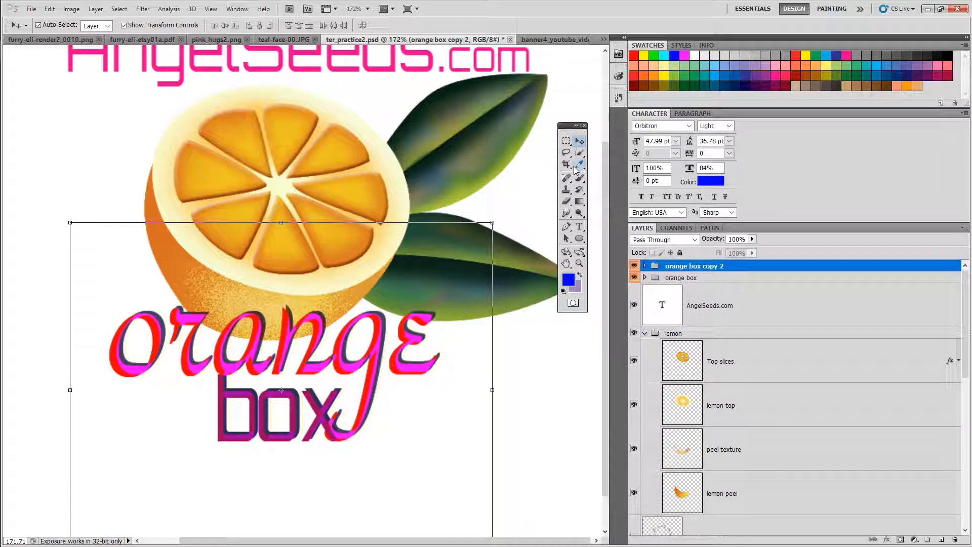
pyautogui.click(634, 277)
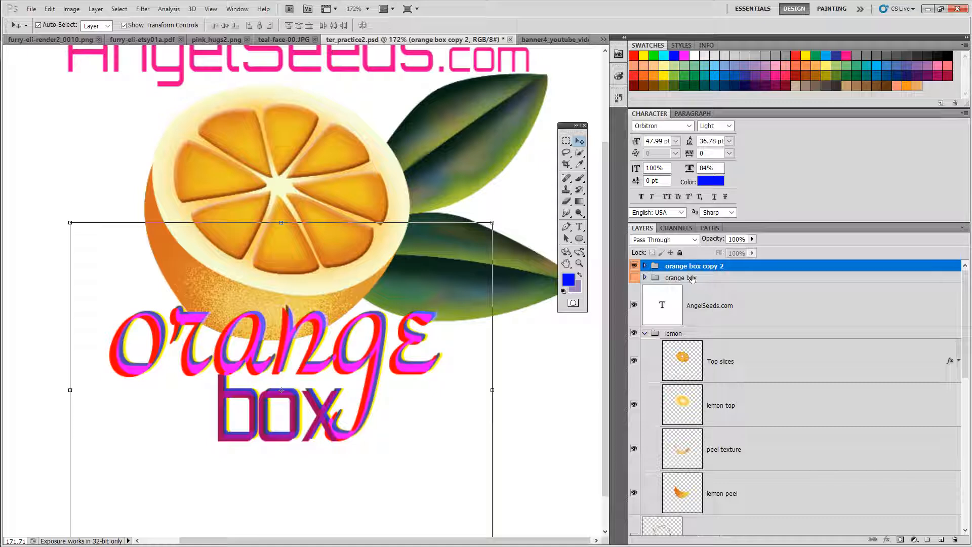
# Step: Expand the orange box copy 2 group and rasterize its three text layers
pyautogui.click(644, 266)
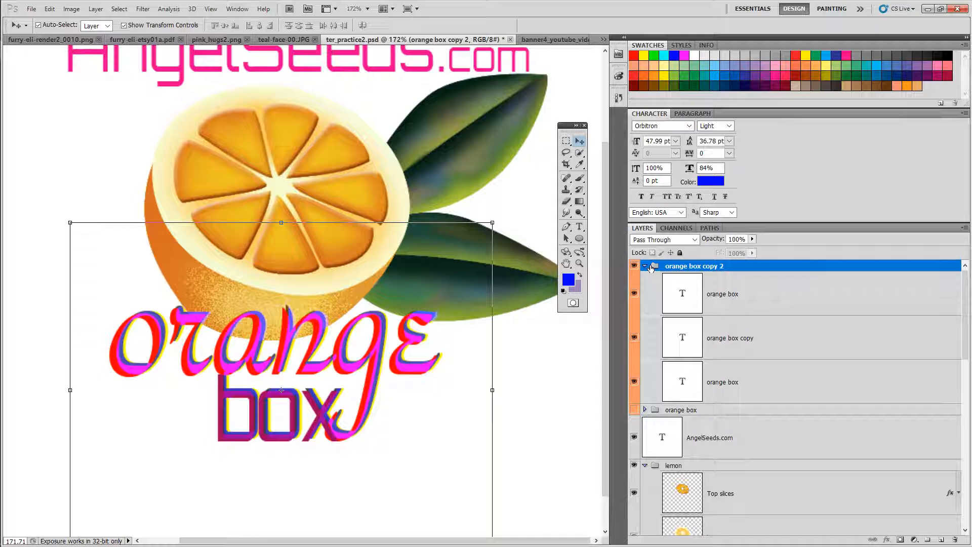
pyautogui.click(781, 293)
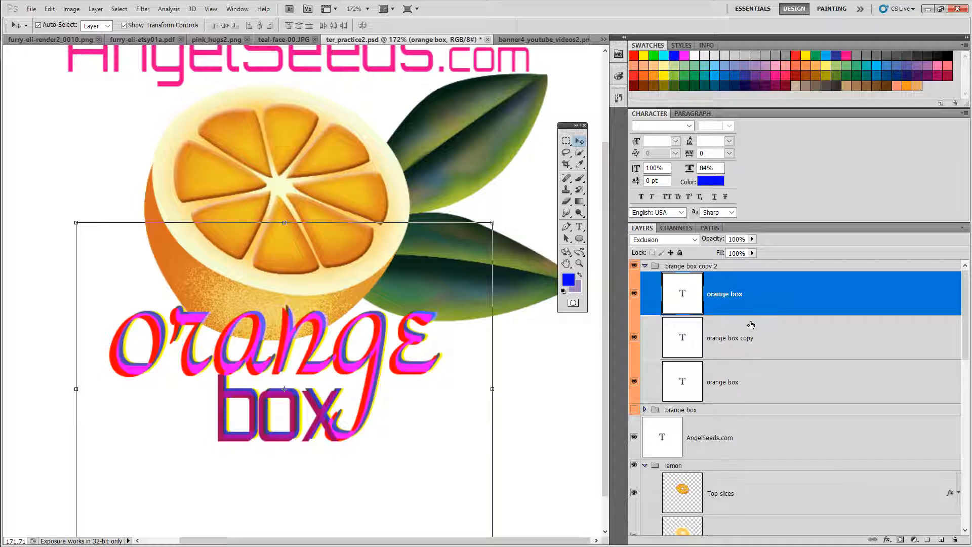
pyautogui.keyDown('shift'); pyautogui.click(769, 382); pyautogui.keyUp('shift')
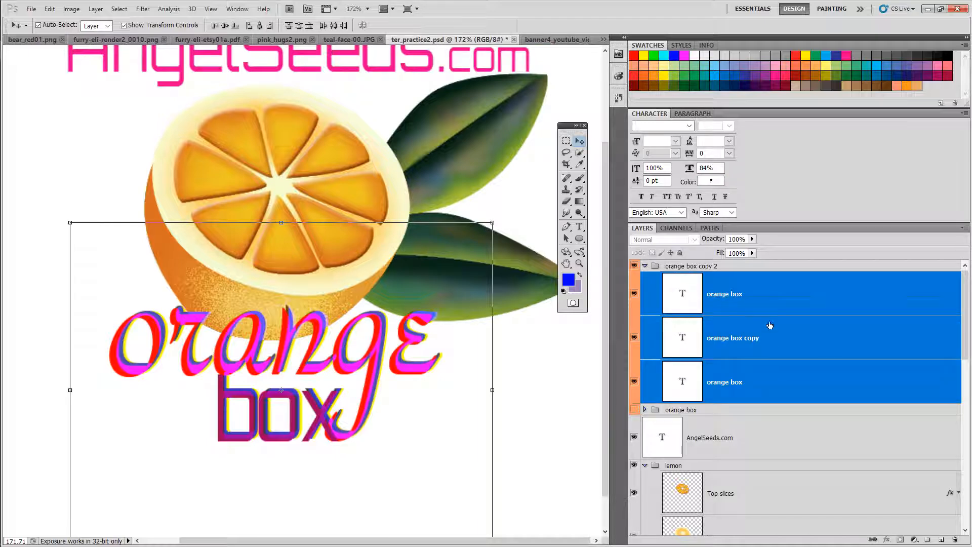
pyautogui.rightClick(768, 296)
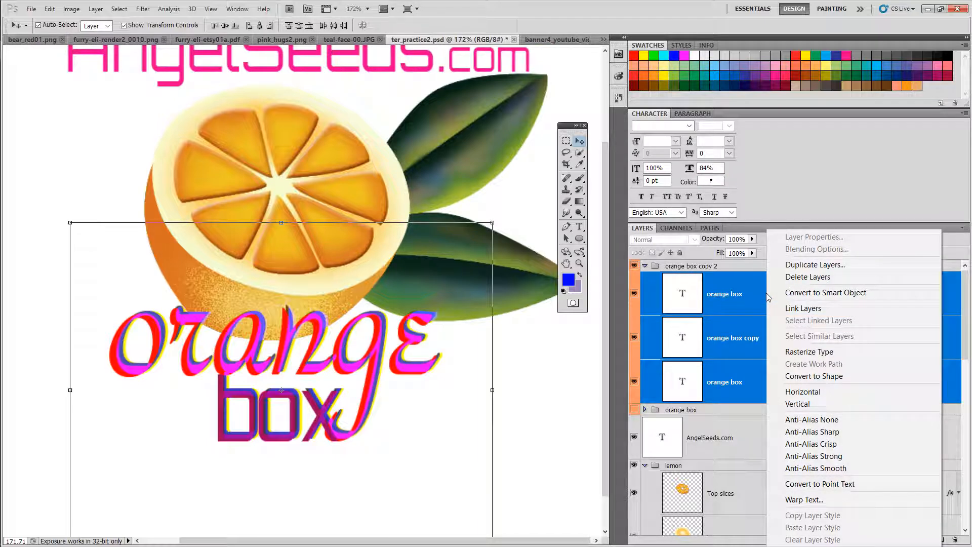
pyautogui.press('Escape')
pyautogui.click(754, 293)
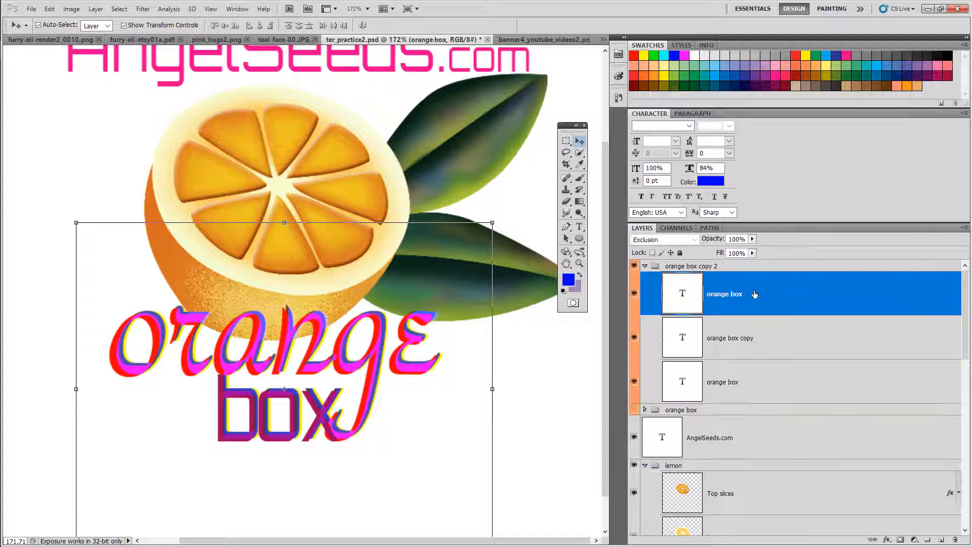
pyautogui.keyDown('shift'); pyautogui.click(743, 394); pyautogui.keyUp('shift')
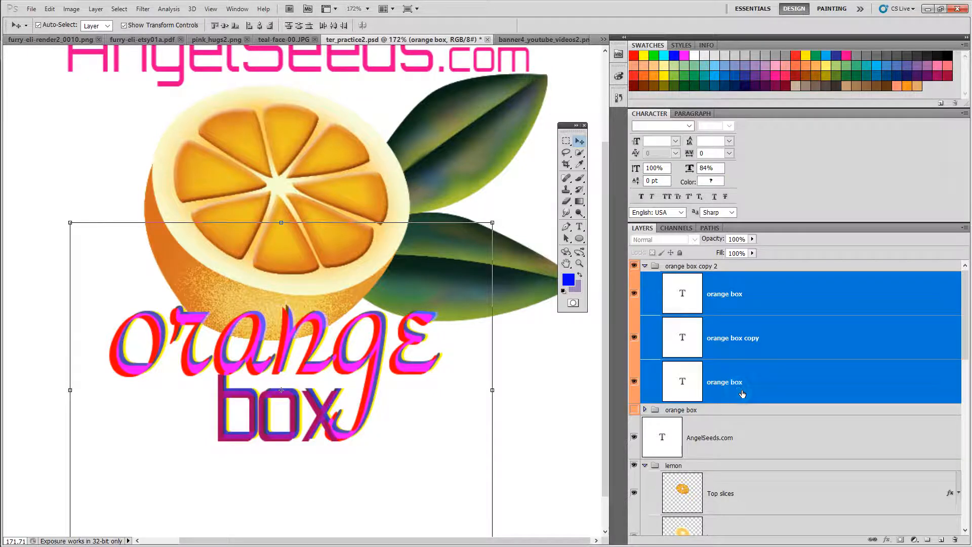
pyautogui.rightClick(754, 356)
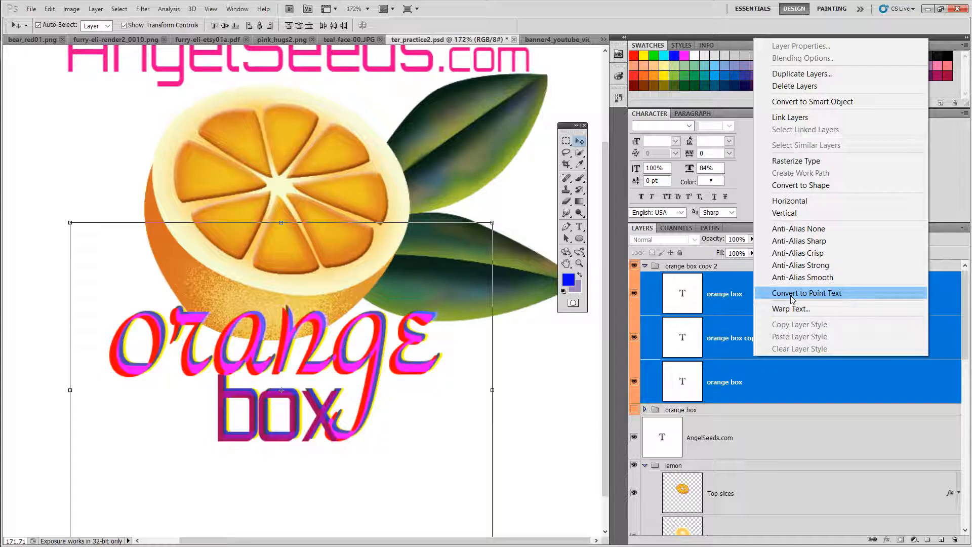
pyautogui.click(789, 161)
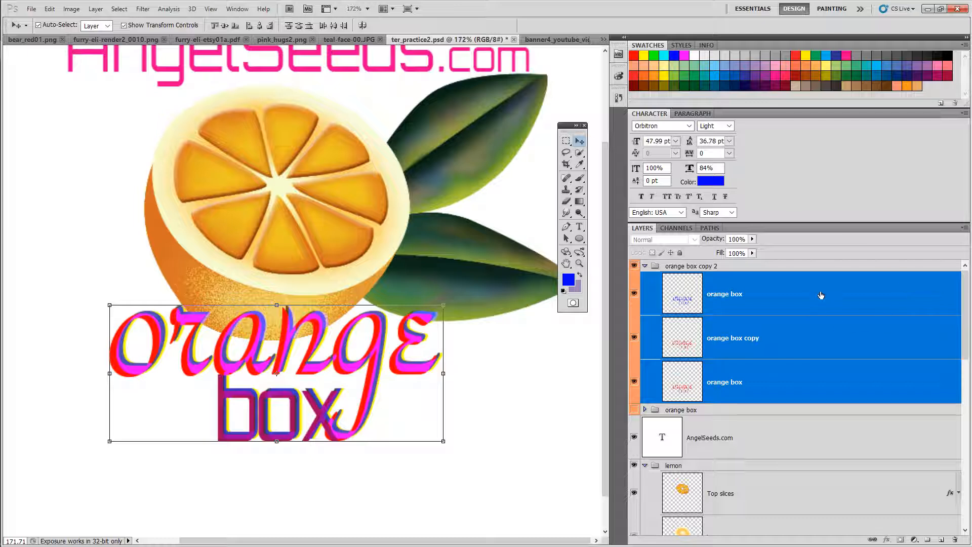
# Step: Select each rasterized layer in turn to check its blend mode
pyautogui.click(818, 295)
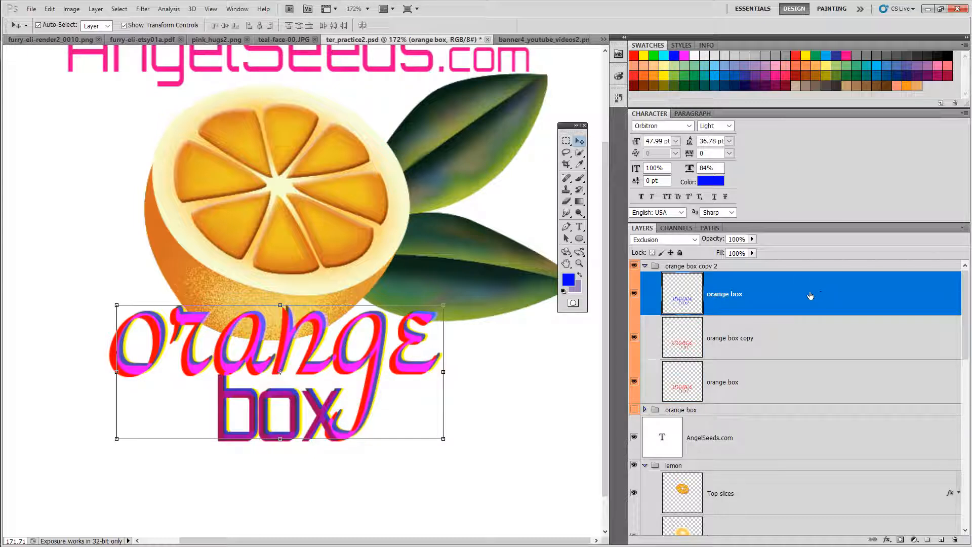
pyautogui.click(764, 333)
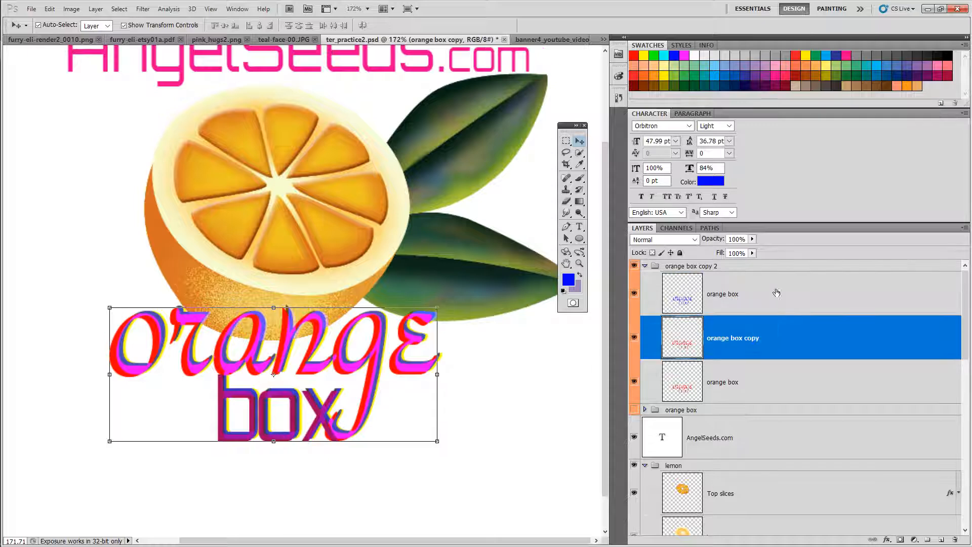
pyautogui.click(773, 380)
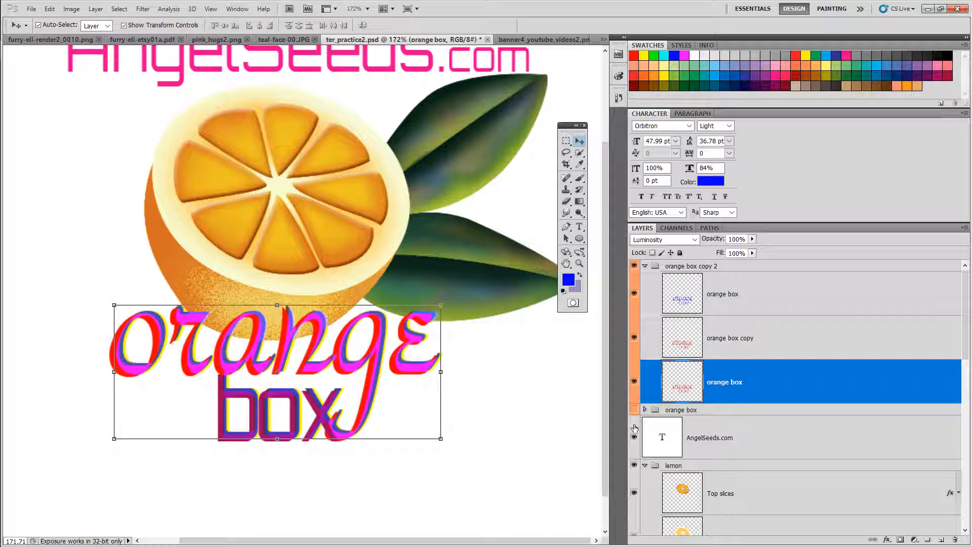
# Step: Expand the original orange box group and select its text layers to inspect them
pyautogui.click(646, 411)
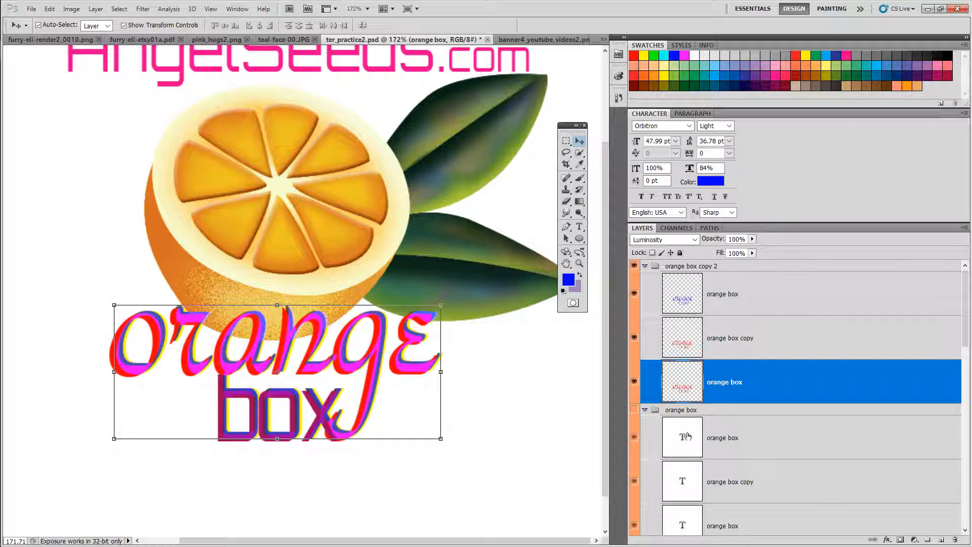
pyautogui.click(682, 477)
pyautogui.click(681, 517)
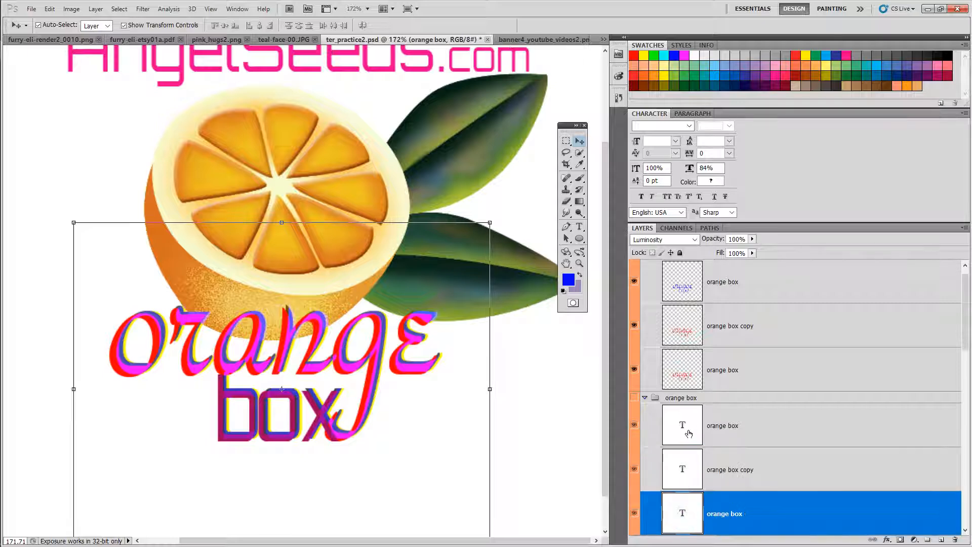
pyautogui.click(658, 415)
# Step: Show the original orange box group and nudge it upward and to the right over the orange
pyautogui.click(634, 398)
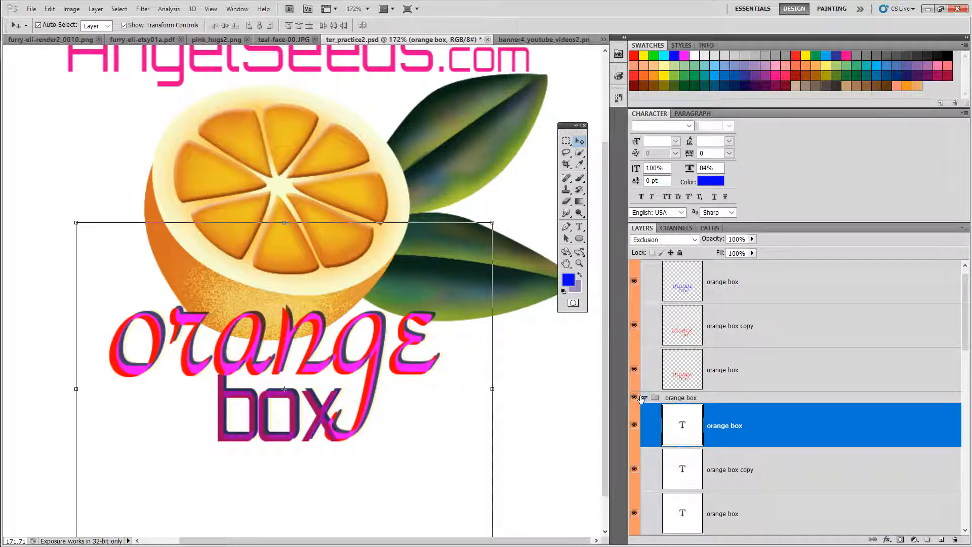
pyautogui.click(731, 398)
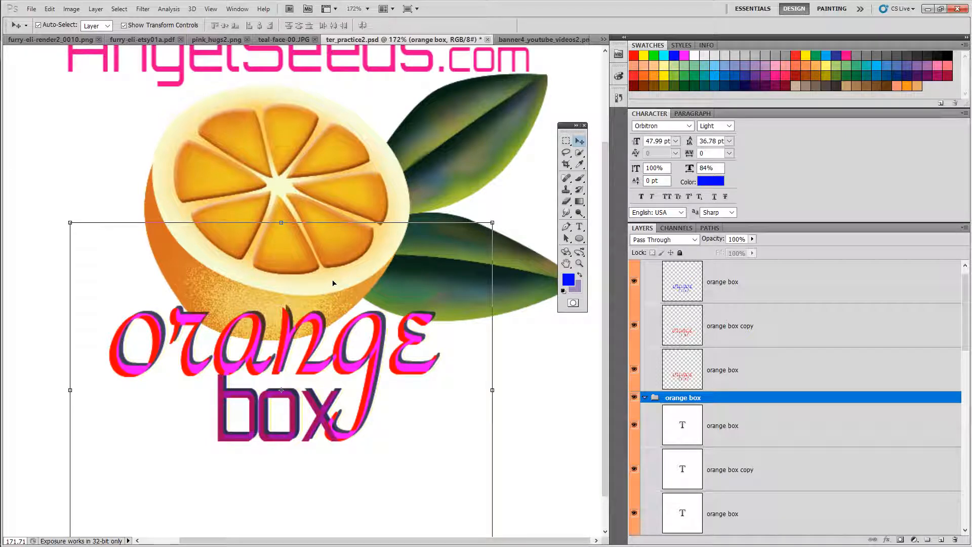
pyautogui.hotkey('shift', 'Up')
pyautogui.hotkey('shift', 'Up')
pyautogui.hotkey('shift', 'Up')
pyautogui.hotkey('shift', 'Up')
pyautogui.hotkey('shift', 'Up')
pyautogui.hotkey('shift', 'Up')
pyautogui.hotkey('shift', 'Up')
pyautogui.hotkey('shift', 'Up')
pyautogui.hotkey('shift', 'Up')
pyautogui.hotkey('shift', 'Up')
pyautogui.hotkey('shift', 'Up')
pyautogui.hotkey('shift', 'Up')
pyautogui.hotkey('shift', 'Up')
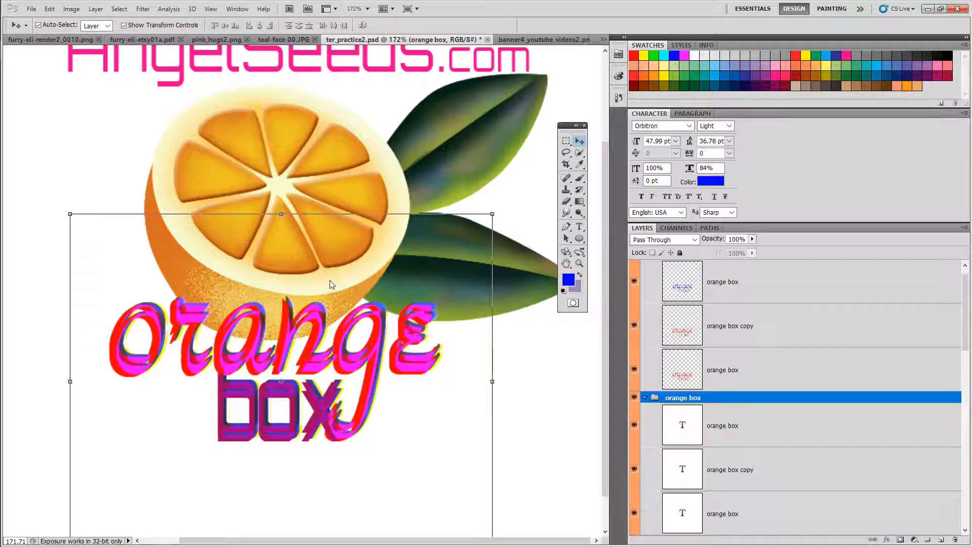
pyautogui.hotkey('shift', 'Up')
pyautogui.hotkey('shift', 'Up')
pyautogui.hotkey('shift', 'Up')
pyautogui.hotkey('shift', 'Up')
pyautogui.hotkey('shift', 'Up')
pyautogui.hotkey('shift', 'Up')
pyautogui.hotkey('shift', 'Up')
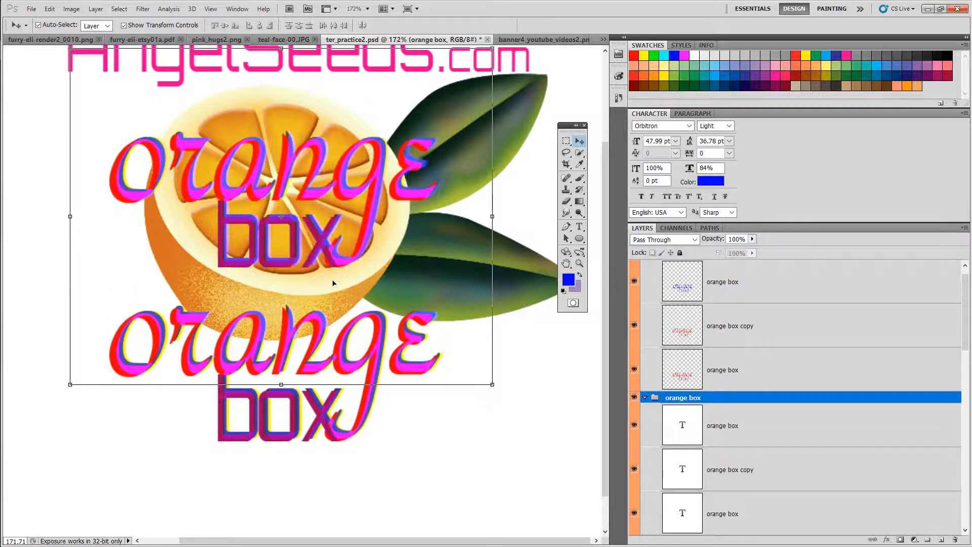
pyautogui.hotkey('shift', 'Right')
pyautogui.hotkey('shift', 'Right')
pyautogui.hotkey('shift', 'Right')
pyautogui.hotkey('shift', 'Right')
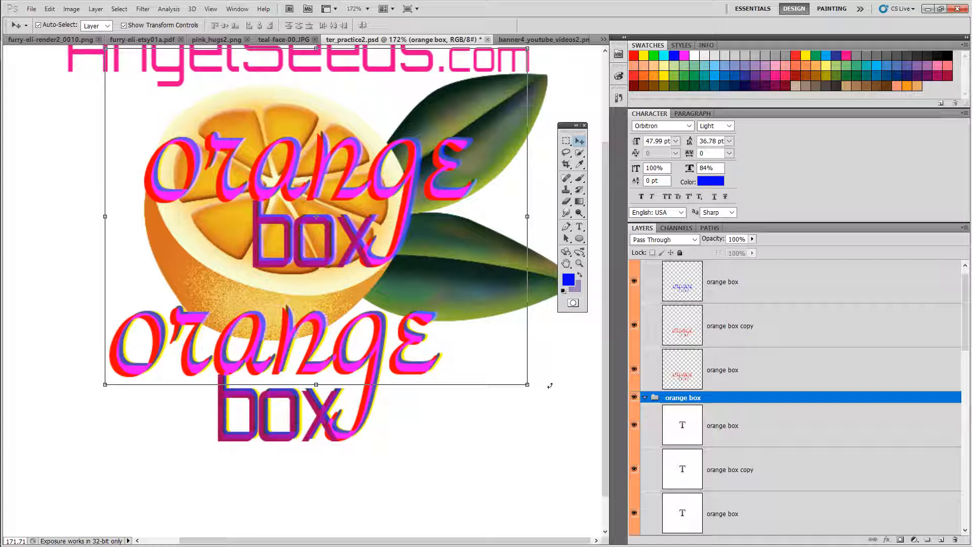
# Step: Select the top rasterized orange box layer and toggle its visibility off and on
pyautogui.click(754, 292)
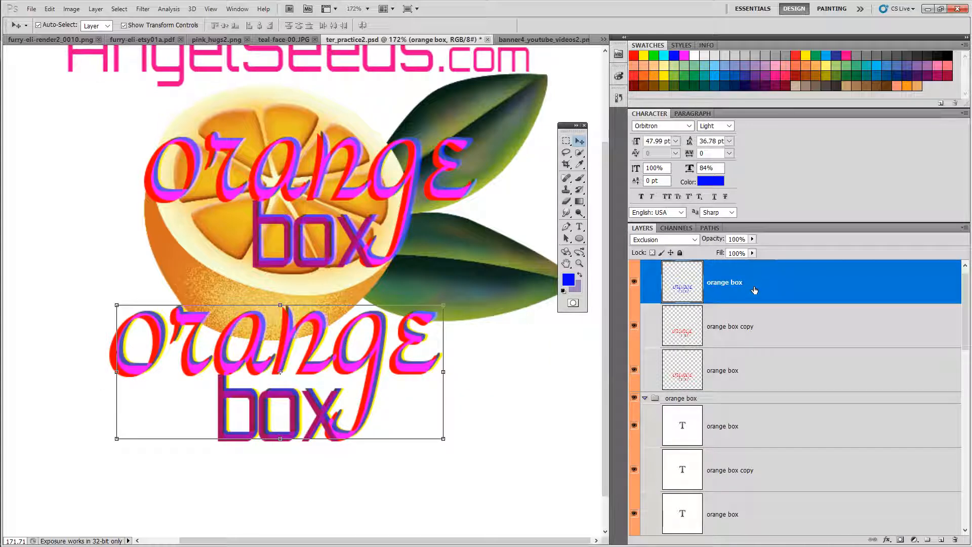
pyautogui.click(634, 282)
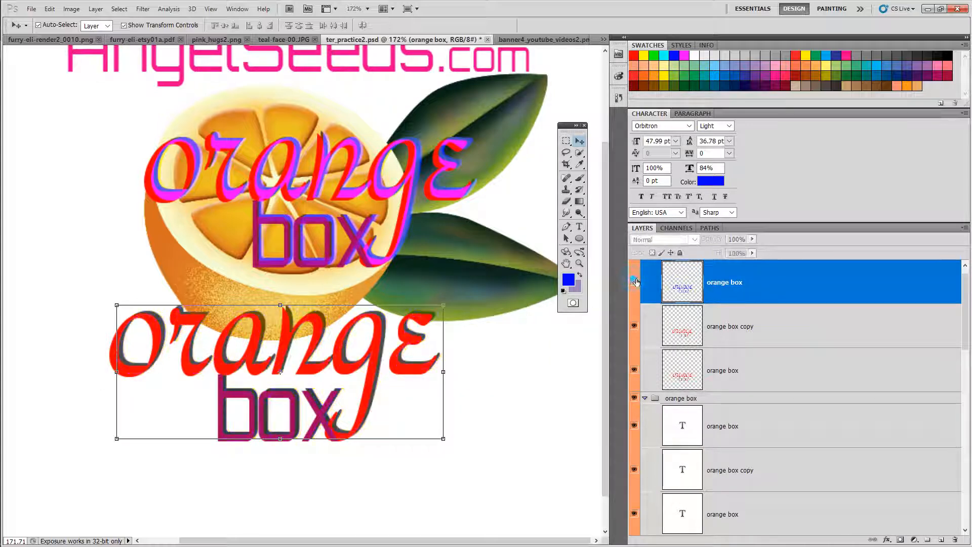
pyautogui.click(635, 282)
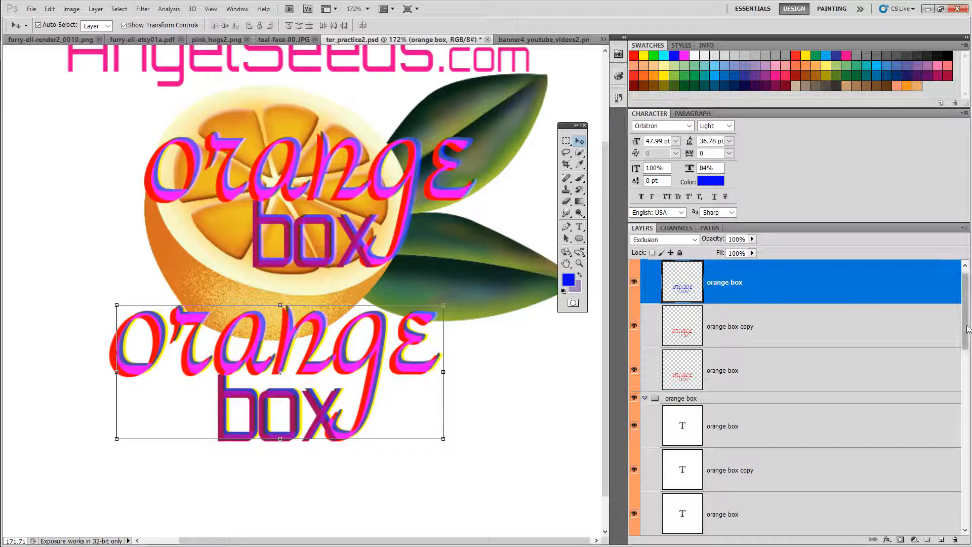
# Step: Rename the orange box copy 2 group to orange box rastor
pyautogui.scroll(1, 968, 329)
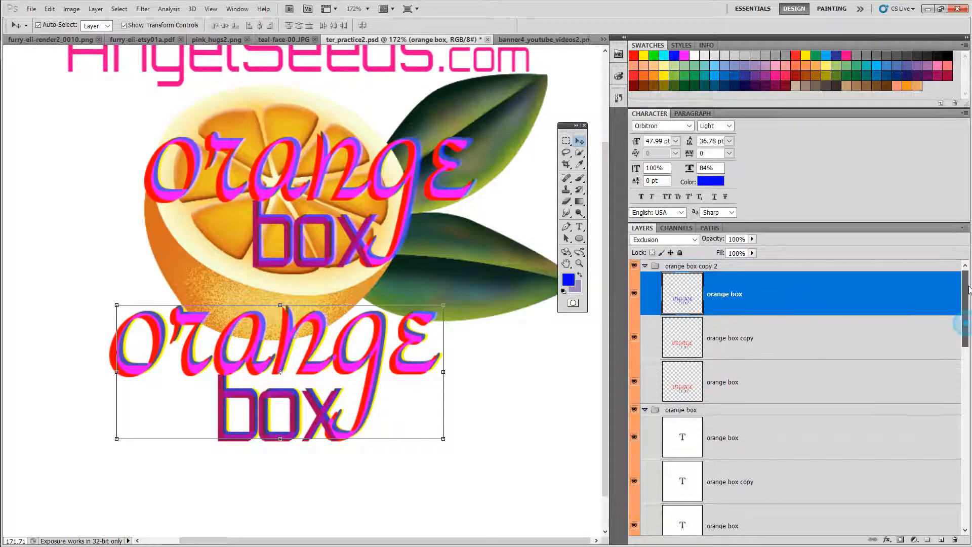
pyautogui.doubleClick(695, 267)
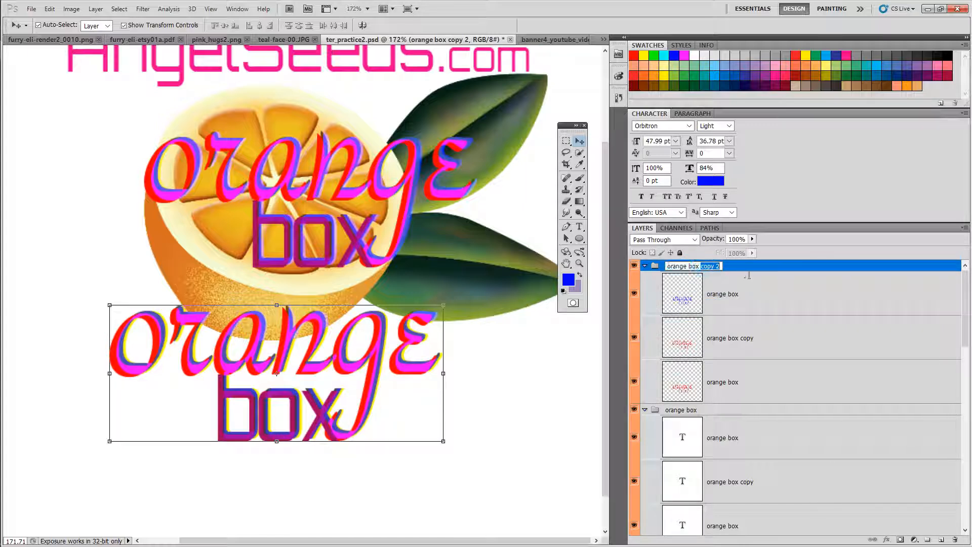
pyautogui.moveTo(701, 267); pyautogui.dragTo(748, 274)
pyautogui.write('rastor')
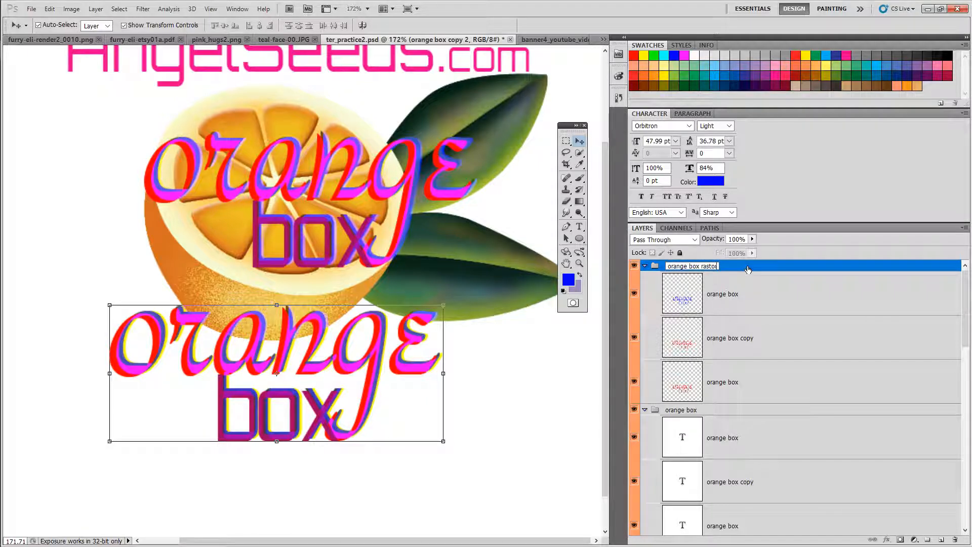
pyautogui.press('Return')
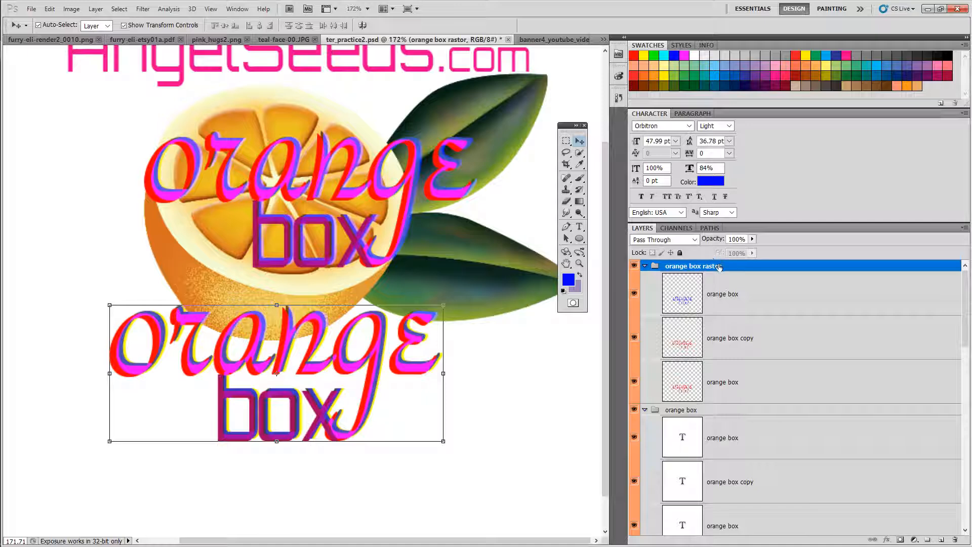
# Step: Collapse and duplicate the orange box rastor group, then hide the orange box rastor and orange box groups
pyautogui.click(645, 266)
pyautogui.rightClick(742, 267)
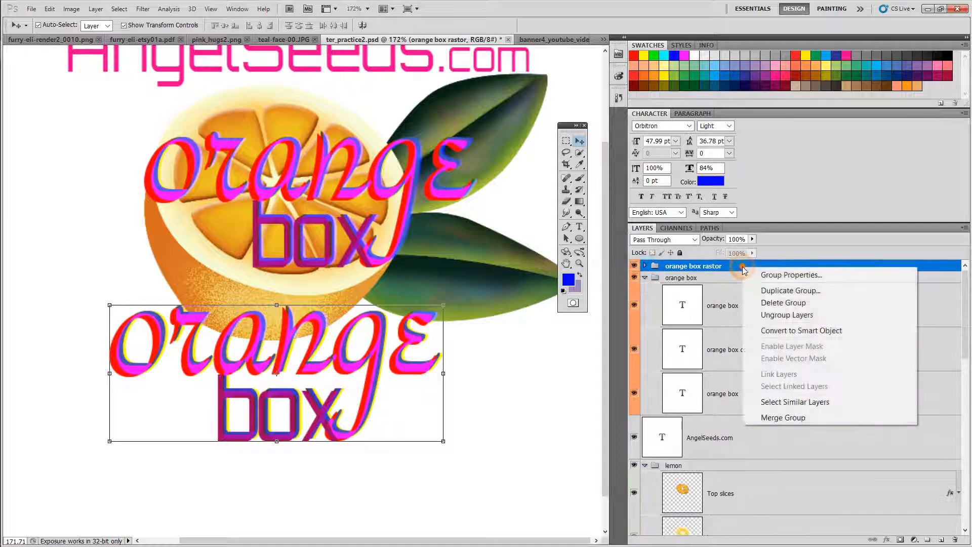
pyautogui.click(772, 291)
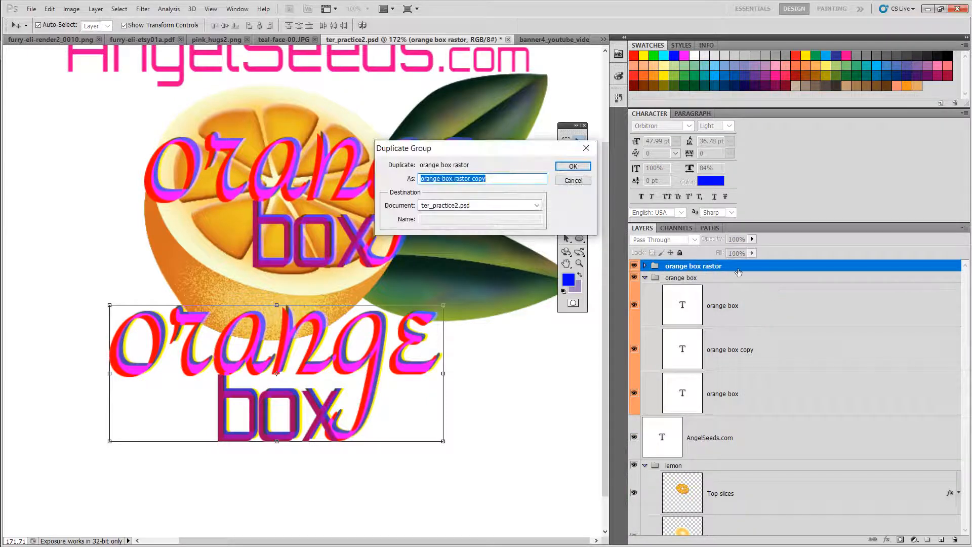
pyautogui.click(572, 167)
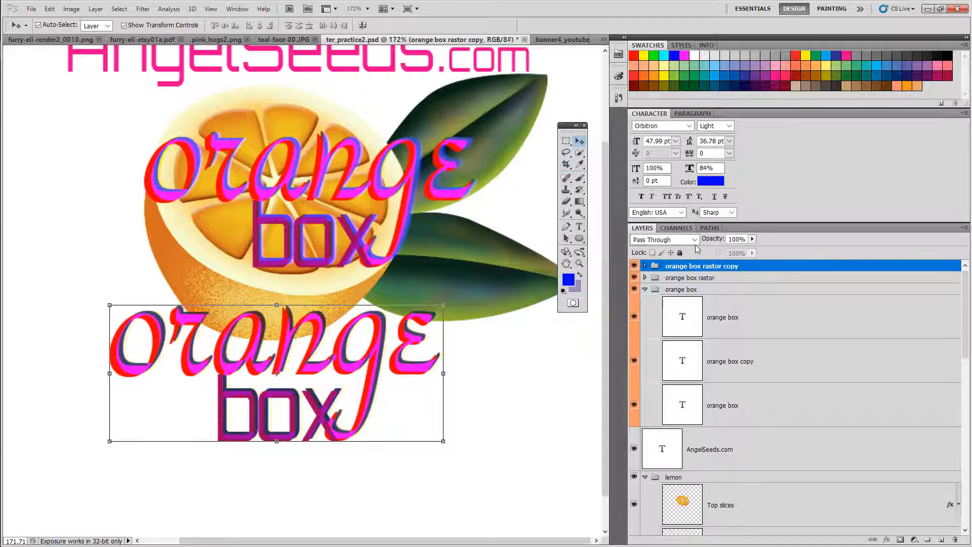
pyautogui.click(634, 277)
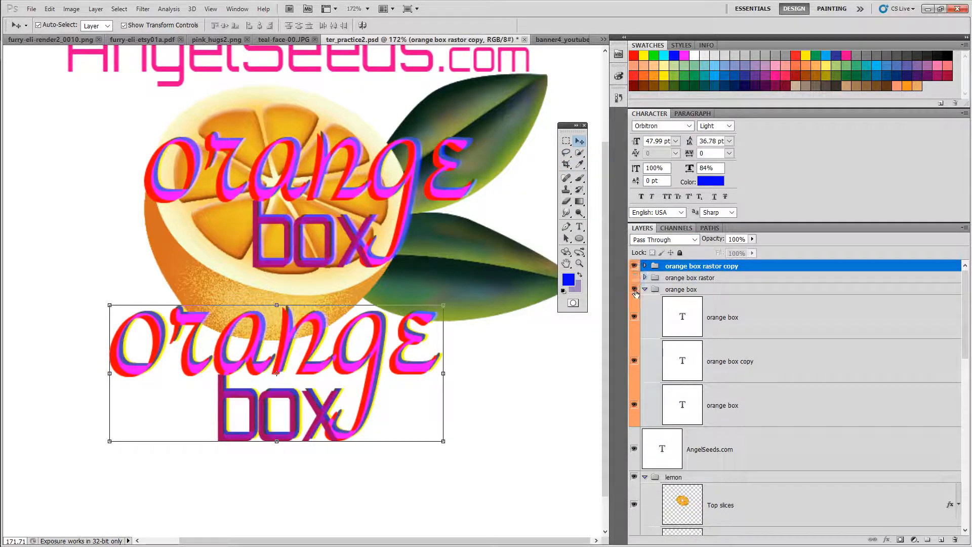
pyautogui.click(634, 289)
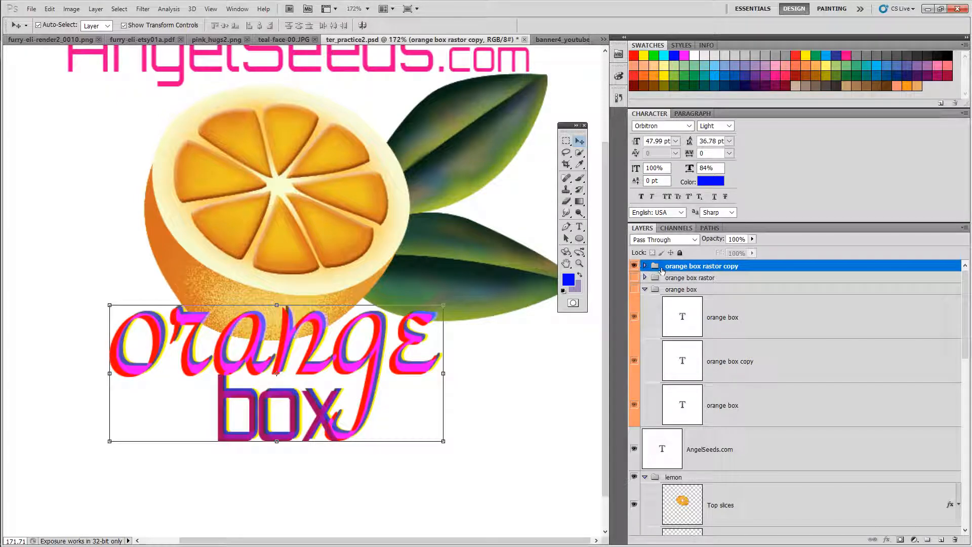
pyautogui.moveTo(288, 360); pyautogui.dragTo(346, 368)
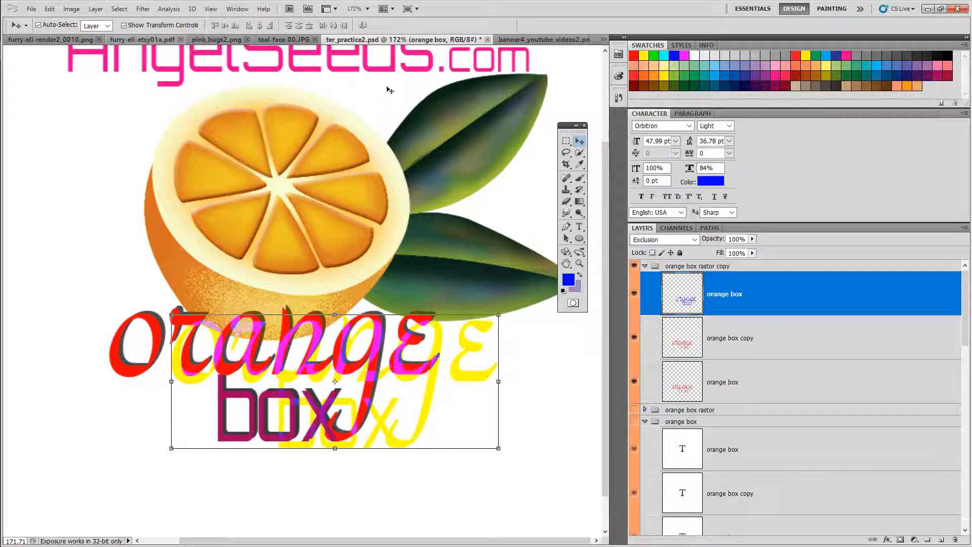
pyautogui.click(70, 9)
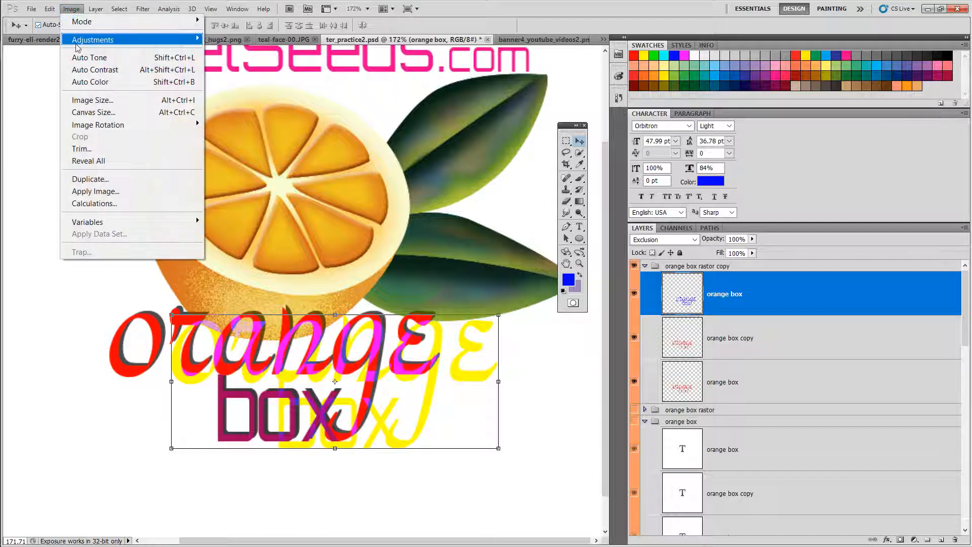
pyautogui.moveTo(50, 11)
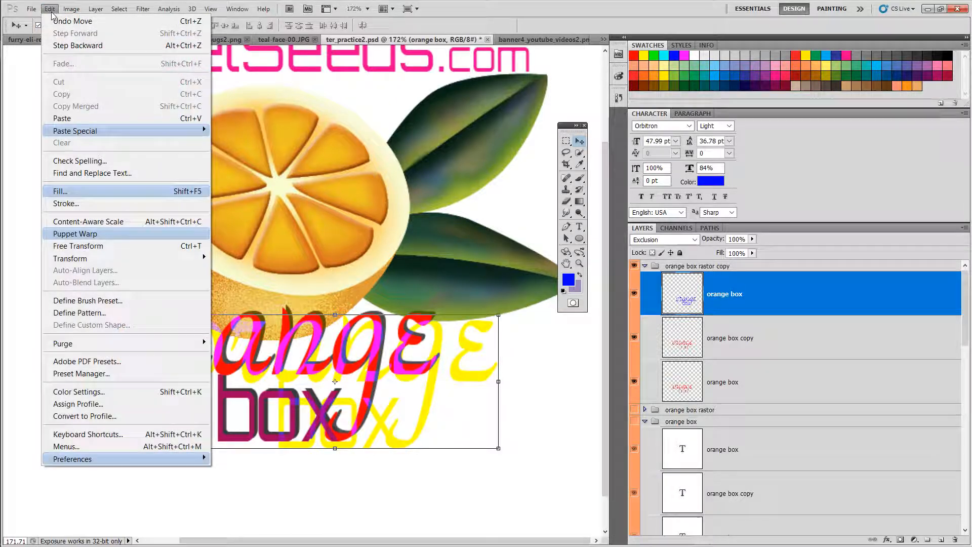
pyautogui.click(64, 46)
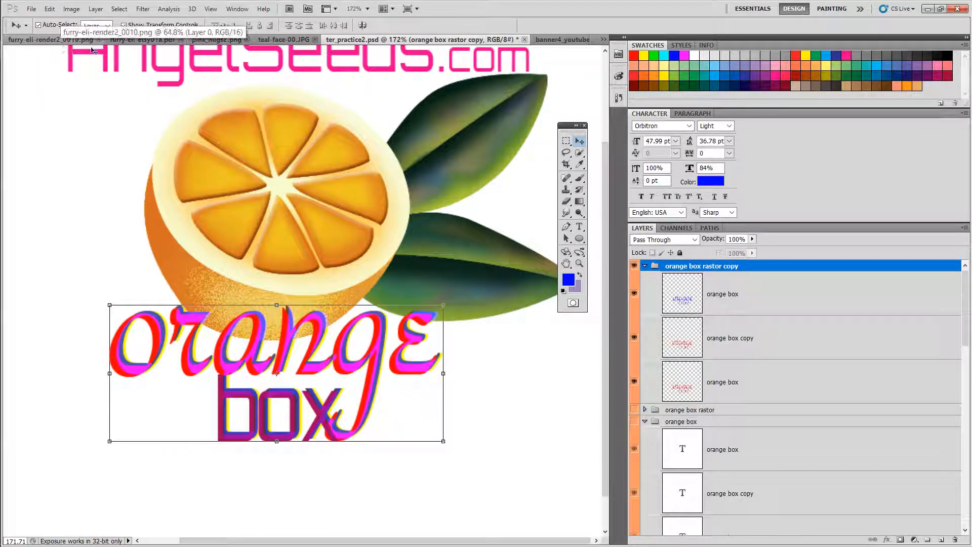
# Step: Try merging all three rasterized layers into one and step back
pyautogui.click(781, 295)
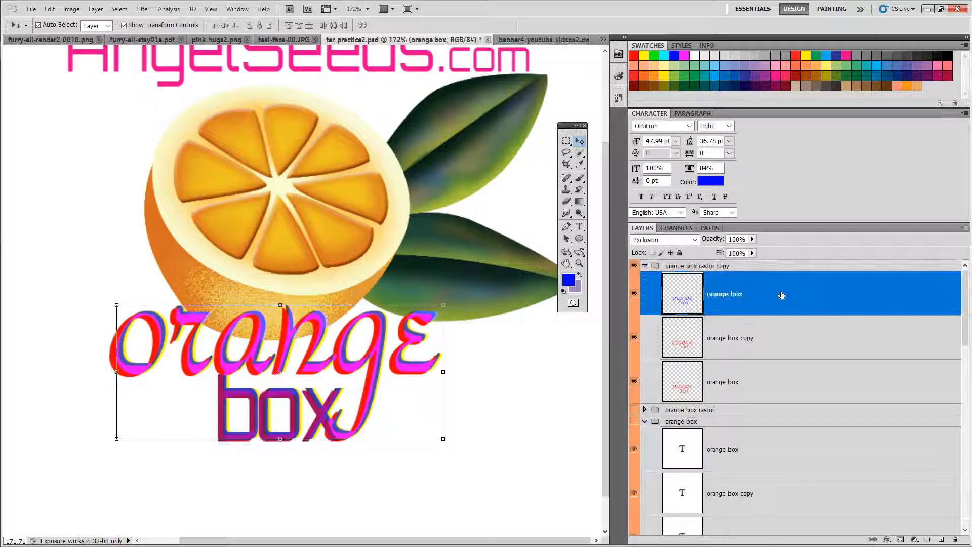
pyautogui.keyDown('shift'); pyautogui.click(773, 381); pyautogui.keyUp('shift')
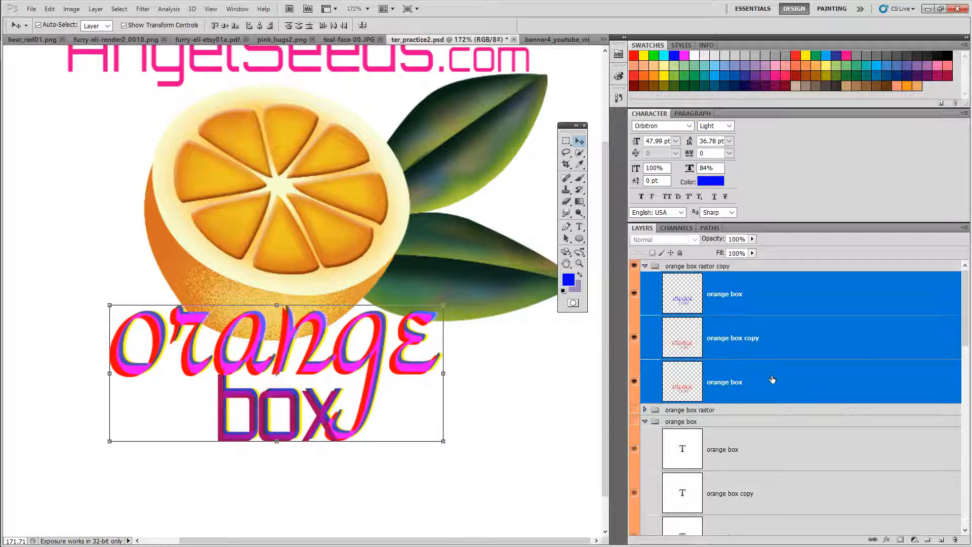
pyautogui.rightClick(788, 348)
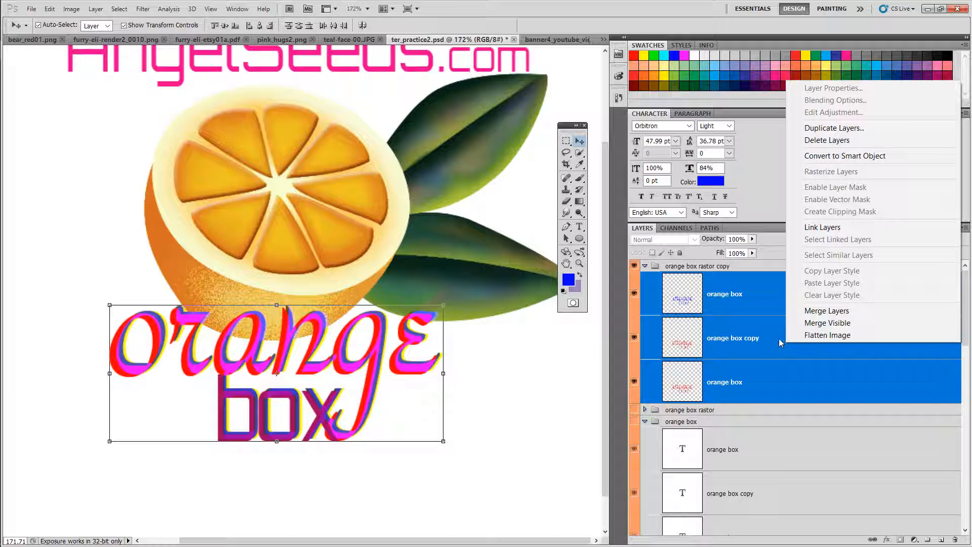
pyautogui.click(831, 314)
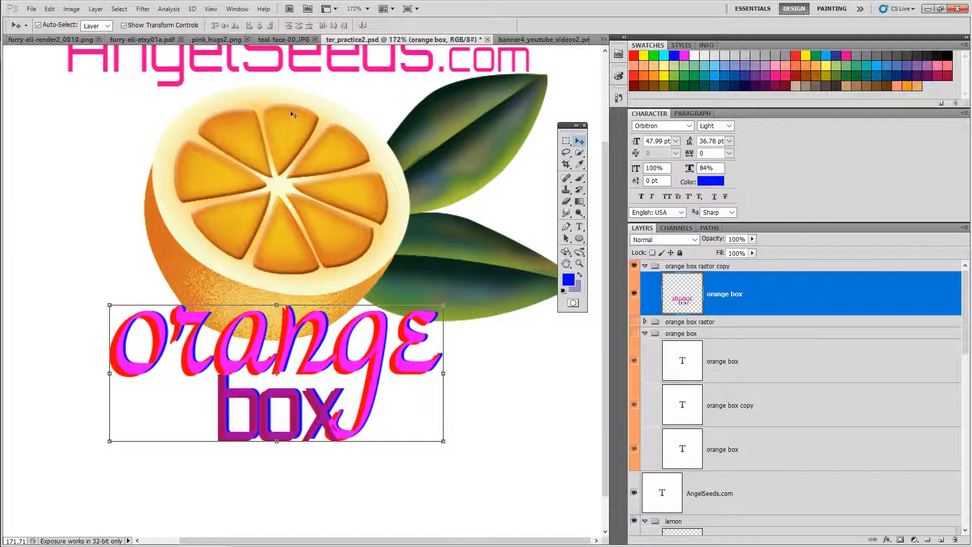
pyautogui.click(50, 10)
pyautogui.click(60, 46)
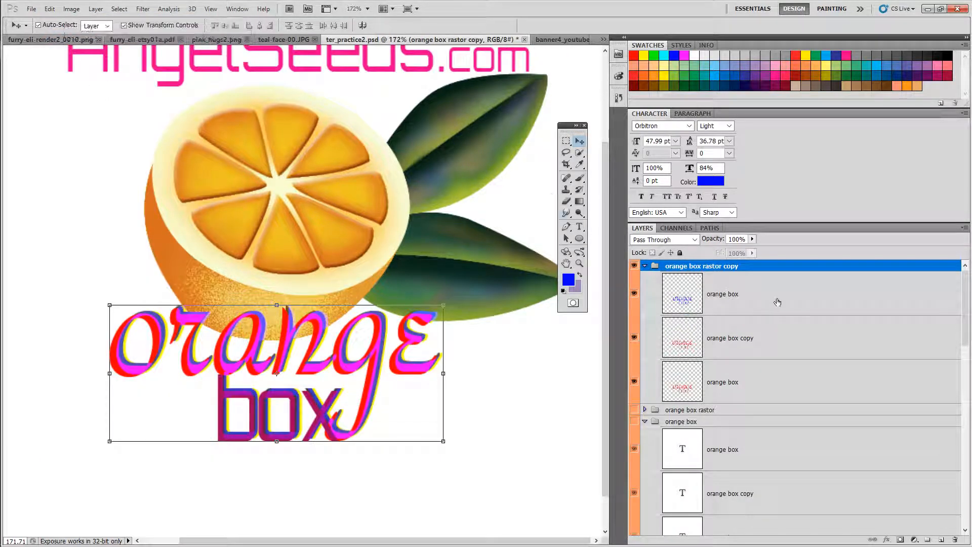
# Step: Try merging the rasterized layers down one at a time and step back twice
pyautogui.click(776, 300)
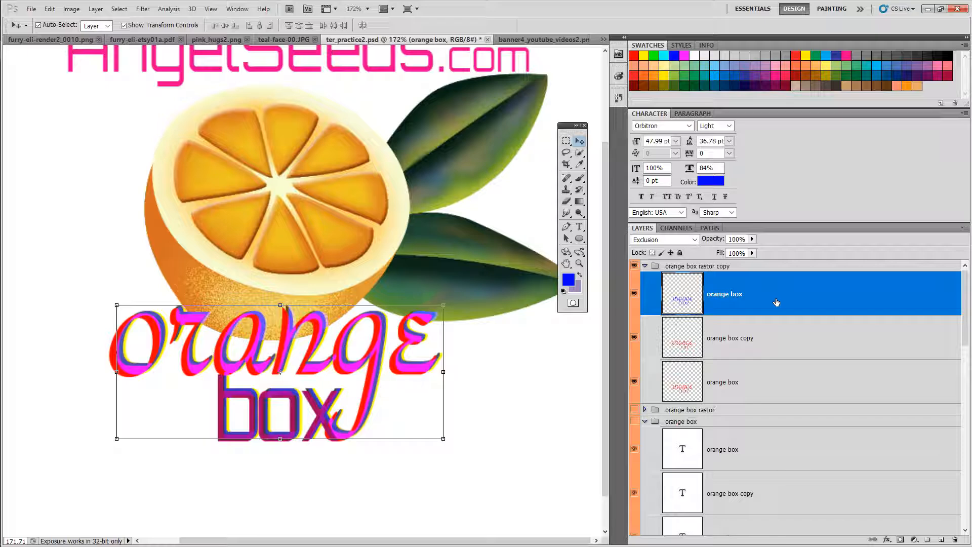
pyautogui.rightClick(773, 297)
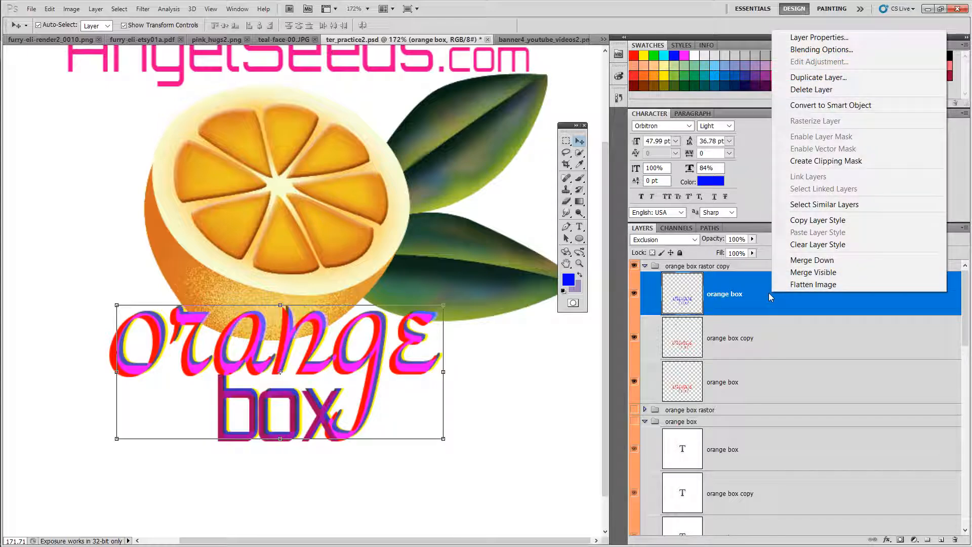
pyautogui.click(812, 260)
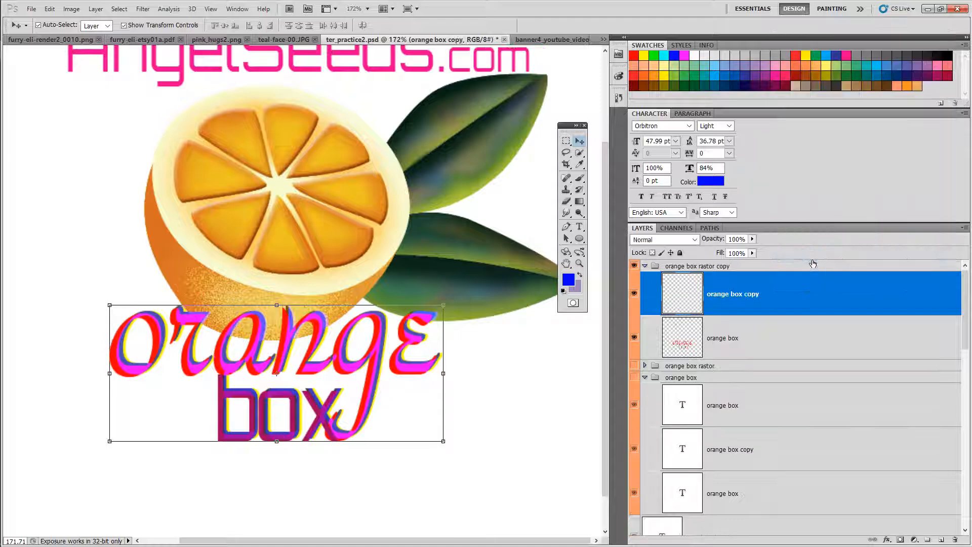
pyautogui.rightClick(774, 298)
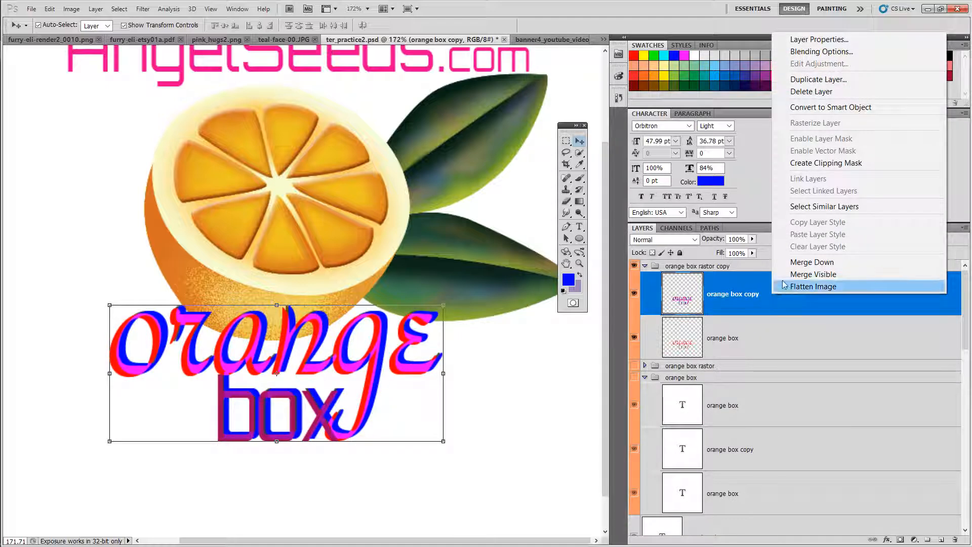
pyautogui.click(803, 264)
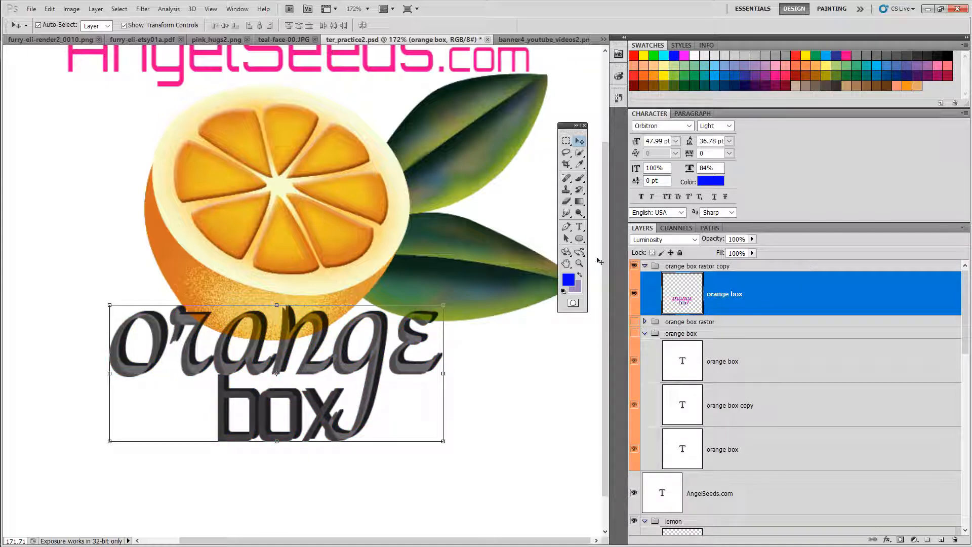
pyautogui.click(52, 9)
pyautogui.click(68, 21)
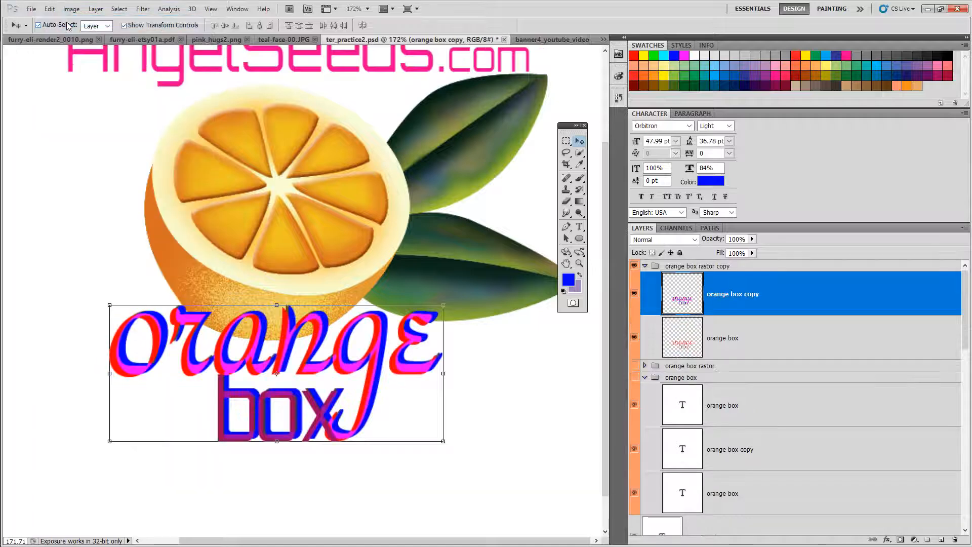
pyautogui.click(50, 9)
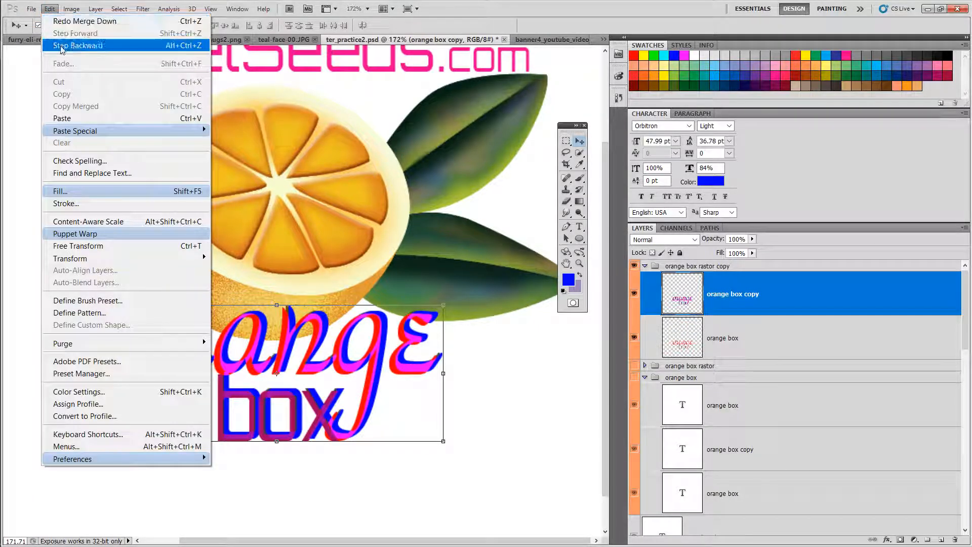
pyautogui.click(76, 46)
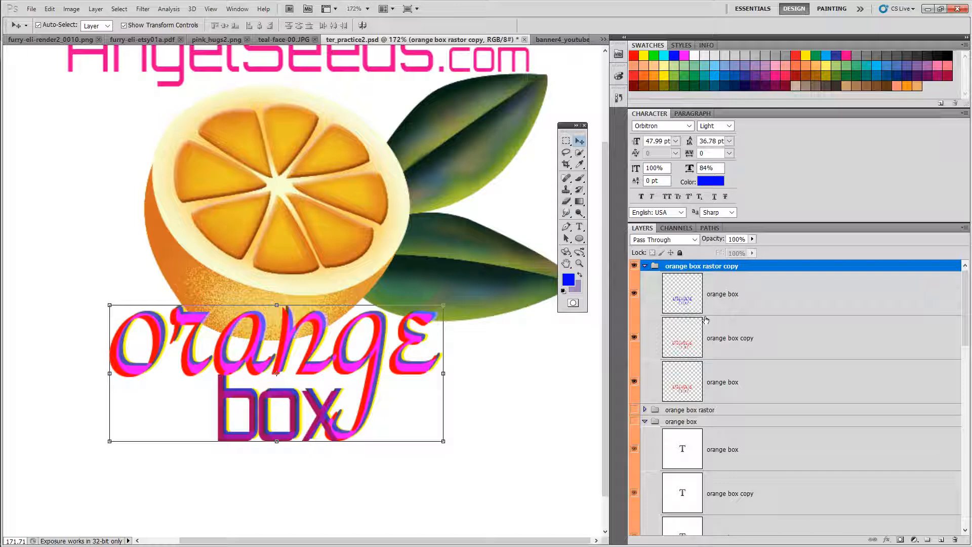
# Step: Select the rasterized layers one by one to compare their blend modes
pyautogui.click(762, 339)
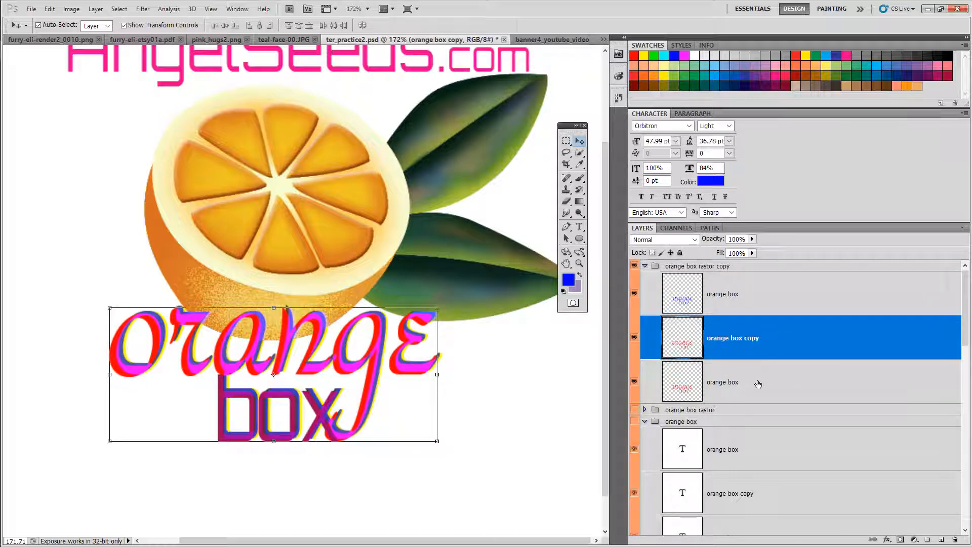
pyautogui.click(758, 384)
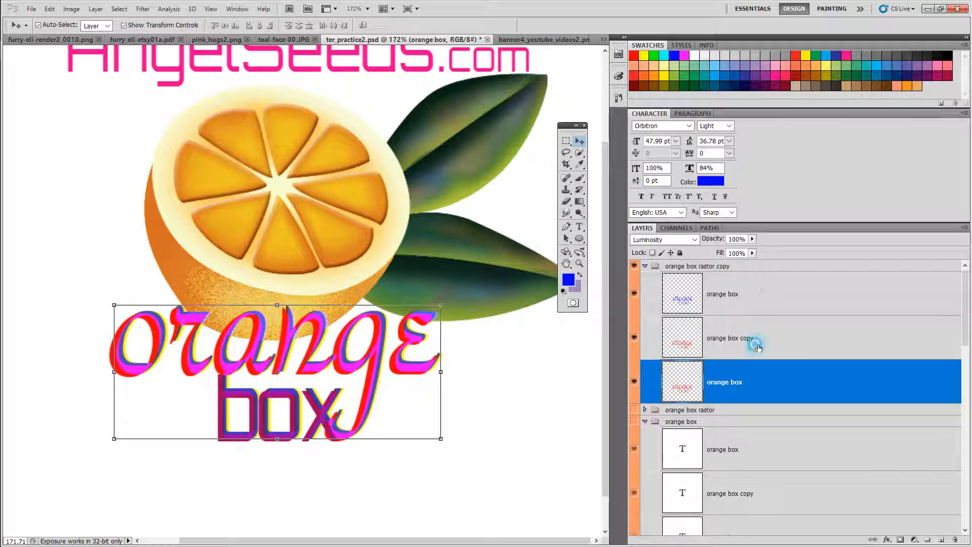
pyautogui.click(759, 347)
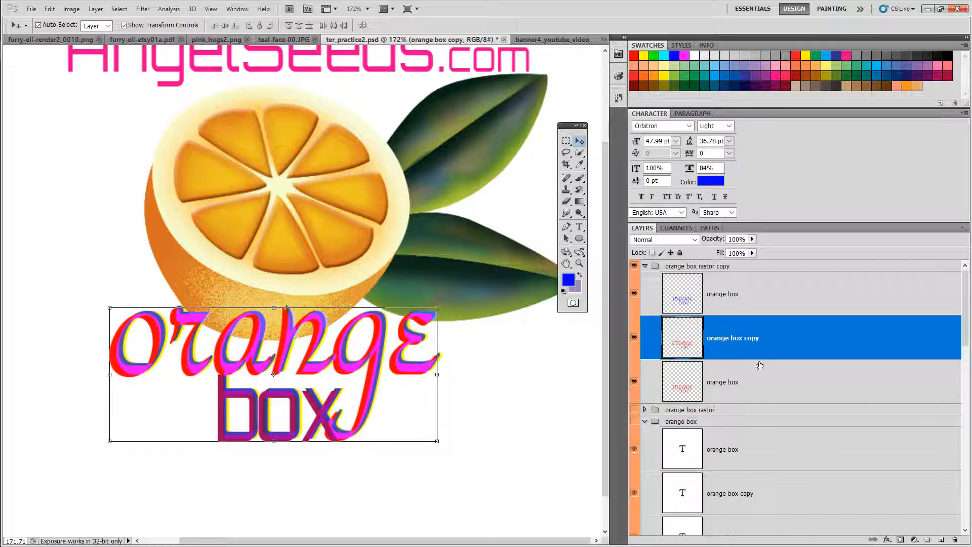
pyautogui.click(754, 389)
pyautogui.click(764, 294)
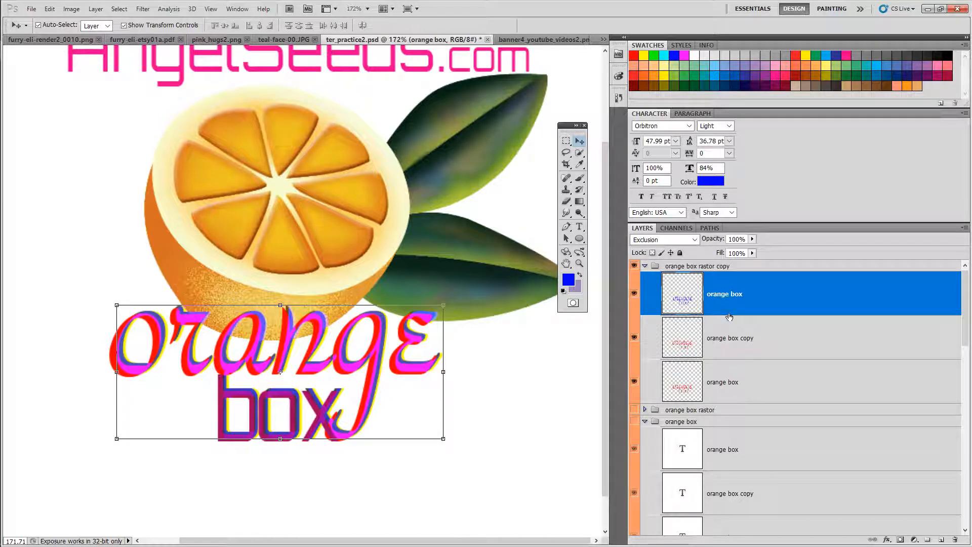
# Step: Click through the three rasterized layers again to check each one's blend mode
pyautogui.click(740, 344)
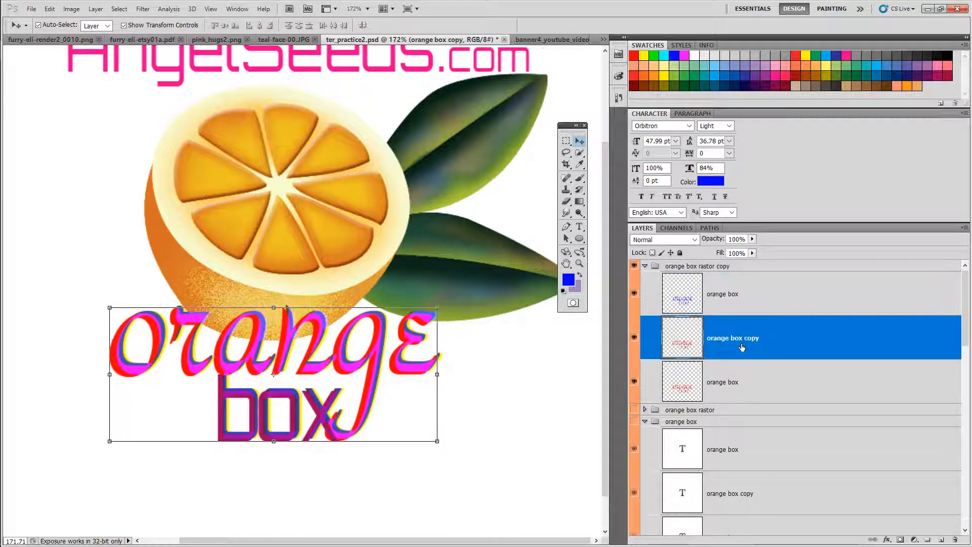
pyautogui.click(740, 299)
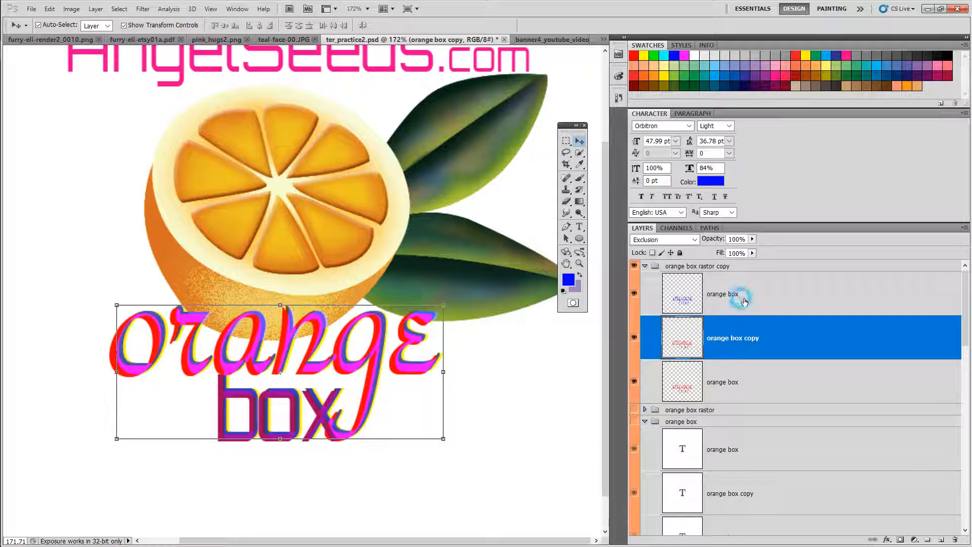
pyautogui.click(753, 380)
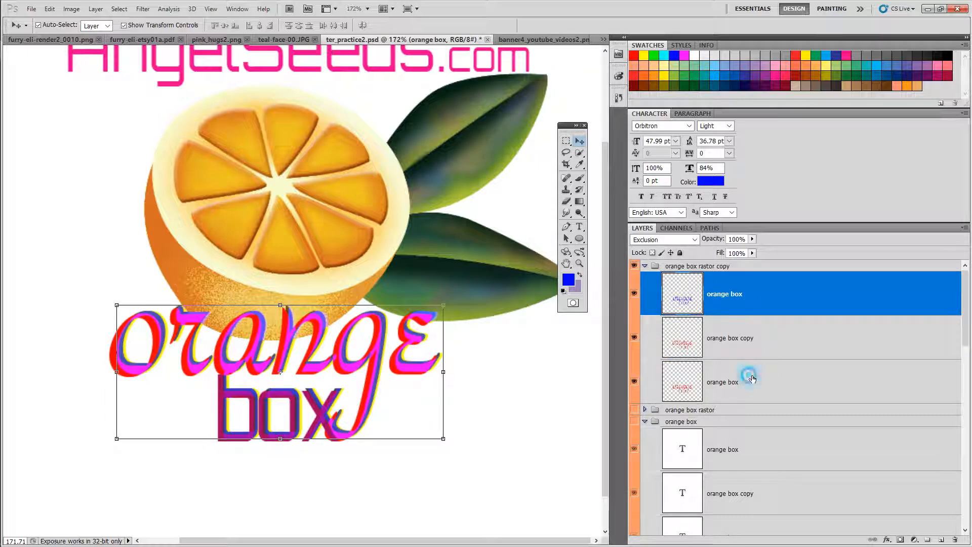
pyautogui.click(762, 303)
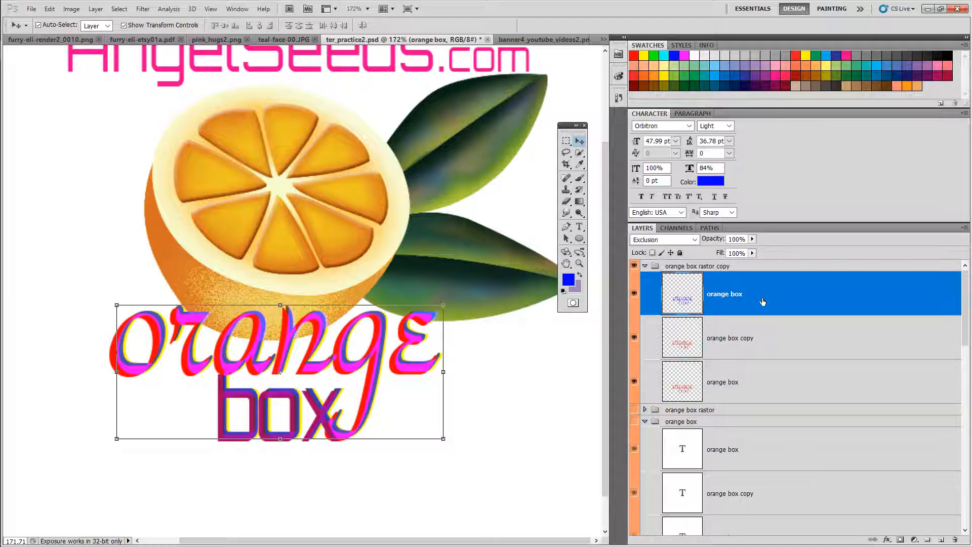
# Step: Select all three rasterized layers in orange box rastor copy and try merging them with Merge Visible
pyautogui.keyDown('shift'); pyautogui.click(766, 381); pyautogui.keyUp('shift')
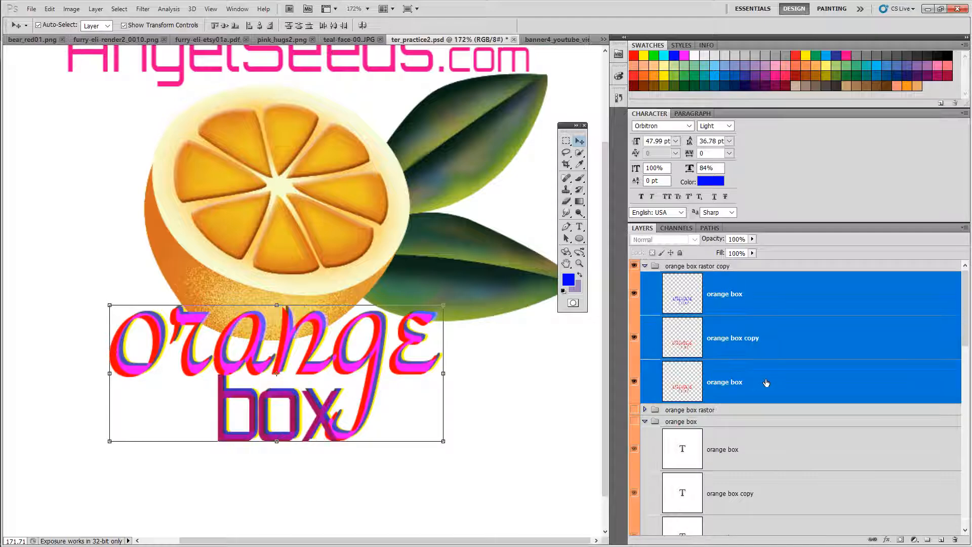
pyautogui.rightClick(765, 338)
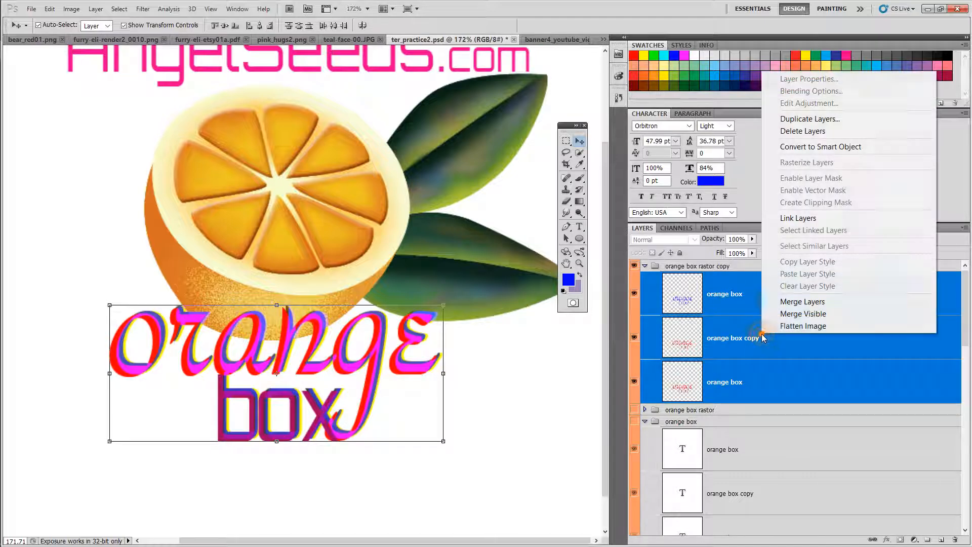
pyautogui.click(793, 315)
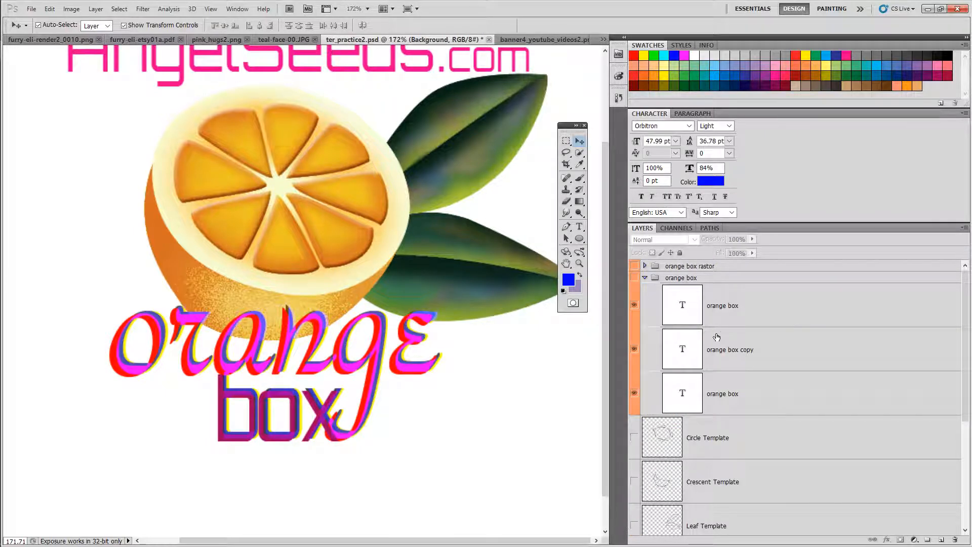
# Step: Expand and collapse the orange box rastor and orange box groups to inspect their layers
pyautogui.click(645, 266)
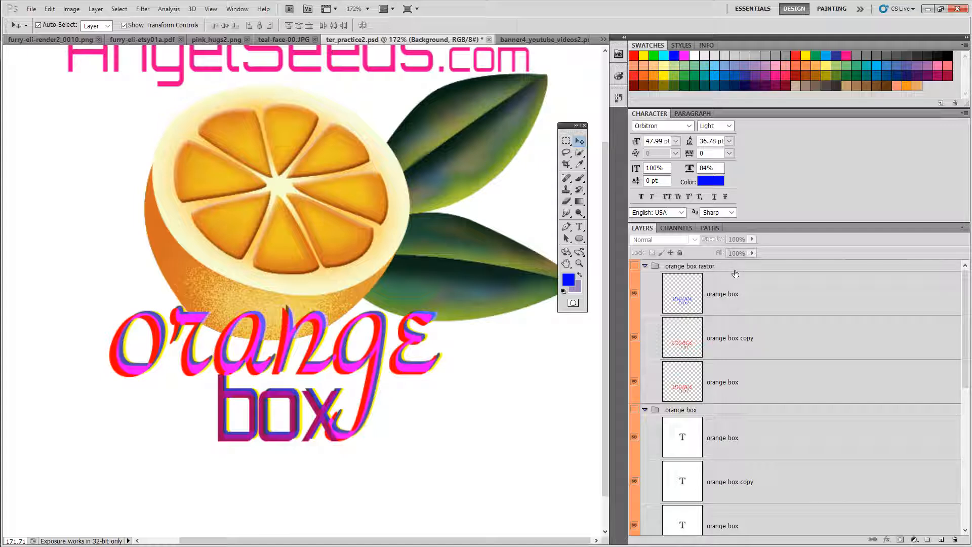
pyautogui.click(646, 266)
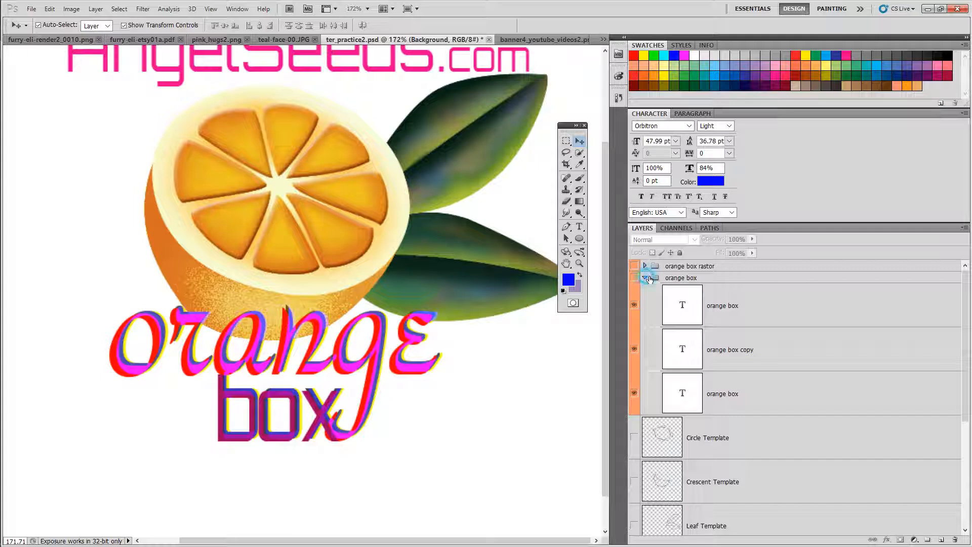
pyautogui.click(646, 278)
pyautogui.click(646, 277)
pyautogui.moveTo(964, 282)
pyautogui.mouseDown()
pyautogui.moveTo(964, 298)
pyautogui.moveTo(963, 265)
pyautogui.mouseUp()
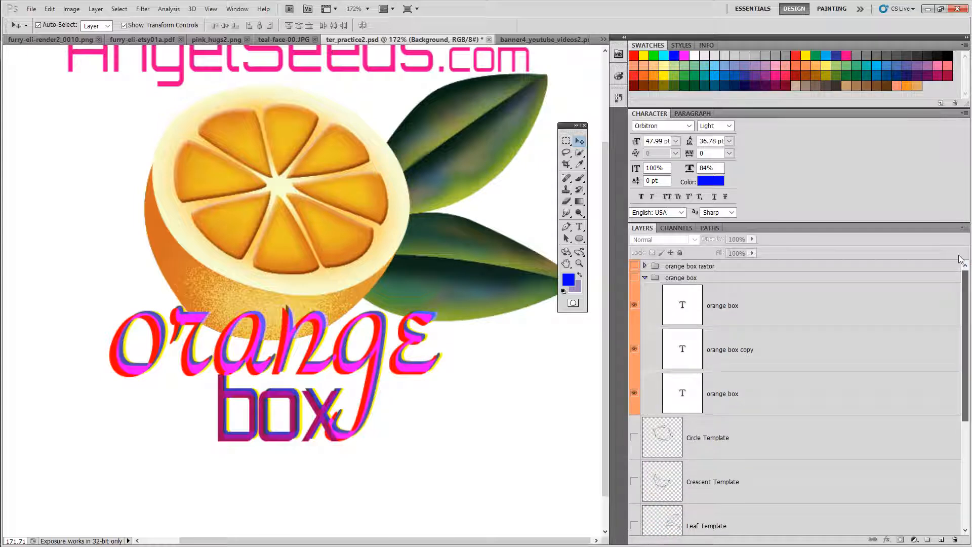
pyautogui.click(645, 278)
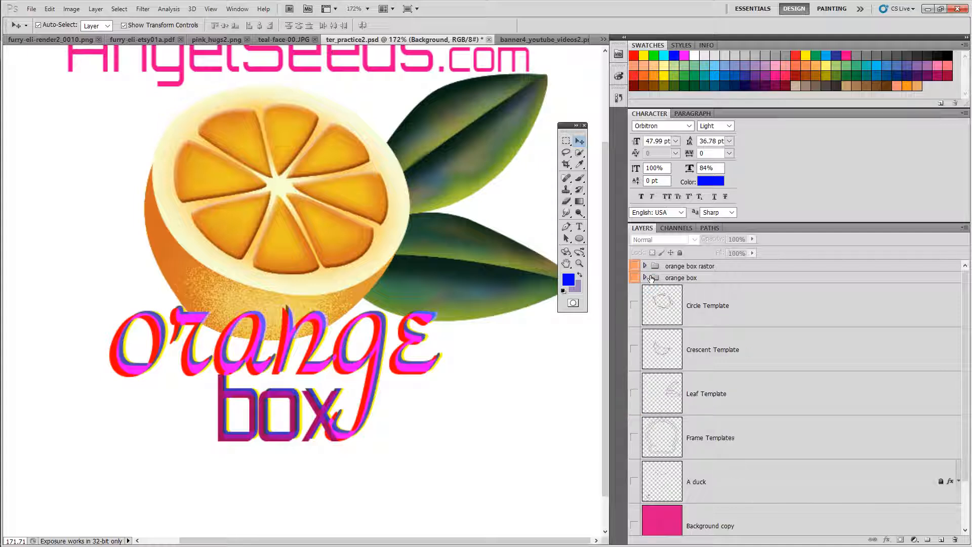
pyautogui.click(646, 278)
pyautogui.click(645, 278)
pyautogui.click(646, 277)
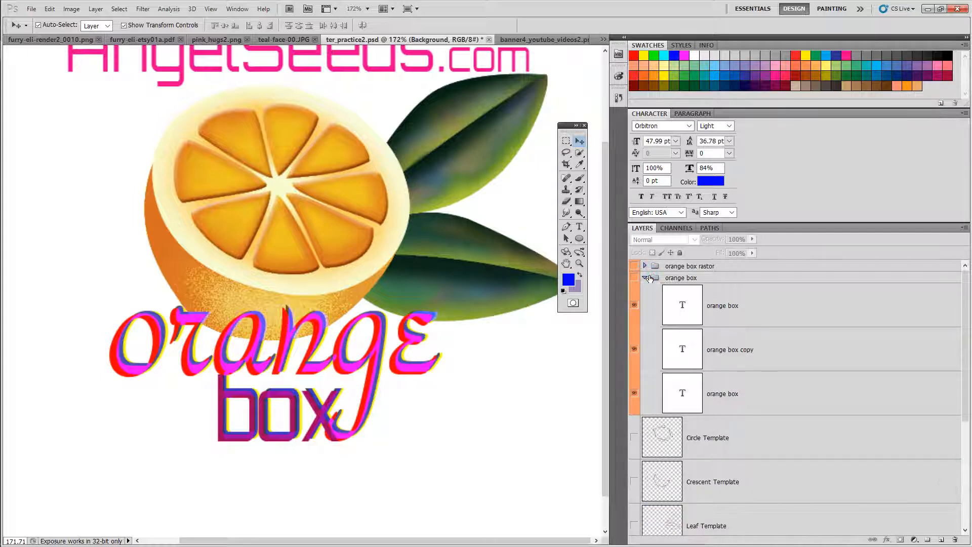
pyautogui.click(645, 266)
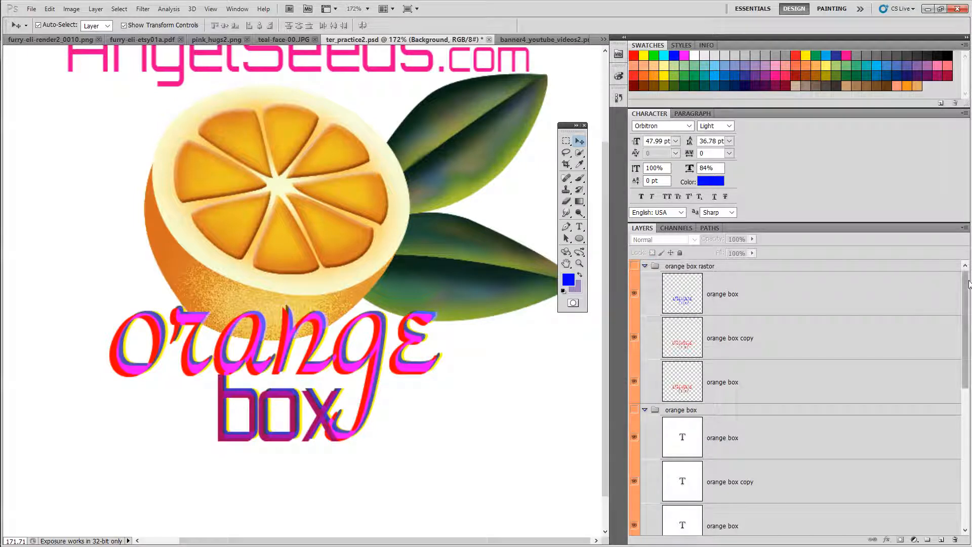
pyautogui.moveTo(966, 297); pyautogui.dragTo(965, 201)
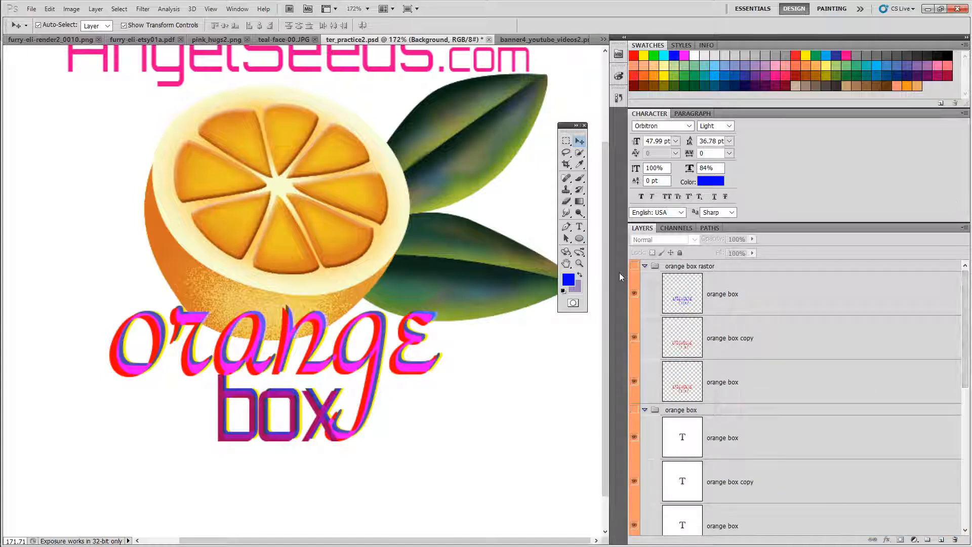
pyautogui.click(635, 267)
pyautogui.click(635, 267)
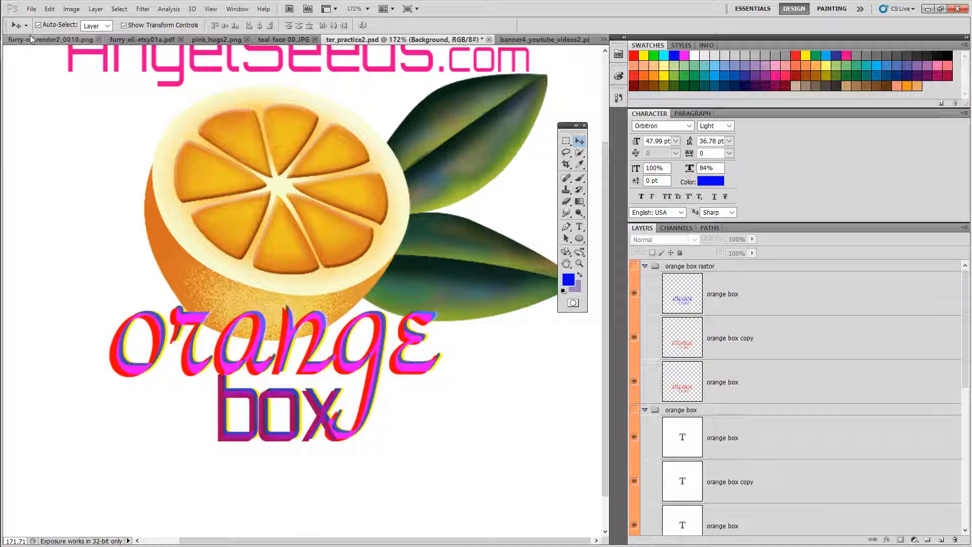
# Step: Undo the Merge Visible and collapse the orange box and orange box rastor groups
pyautogui.click(49, 8)
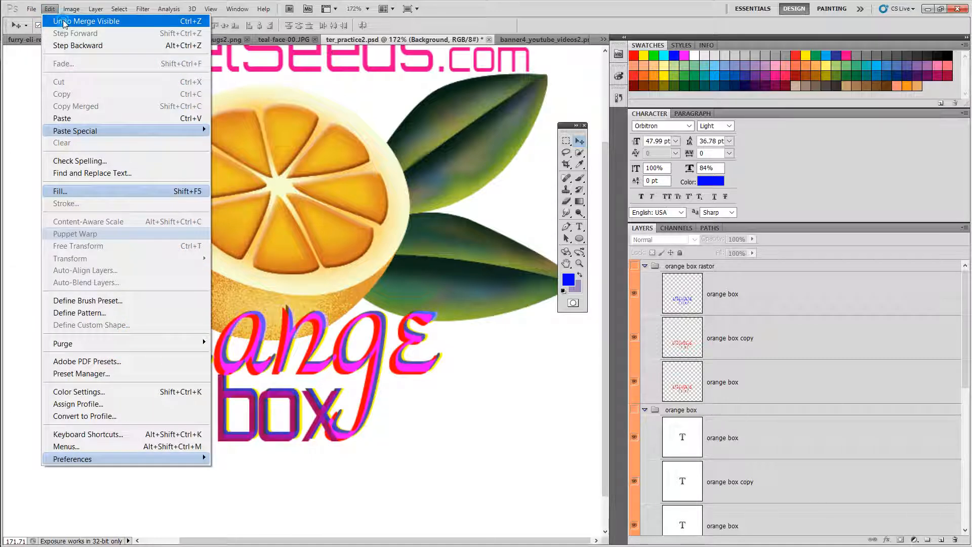
pyautogui.click(65, 22)
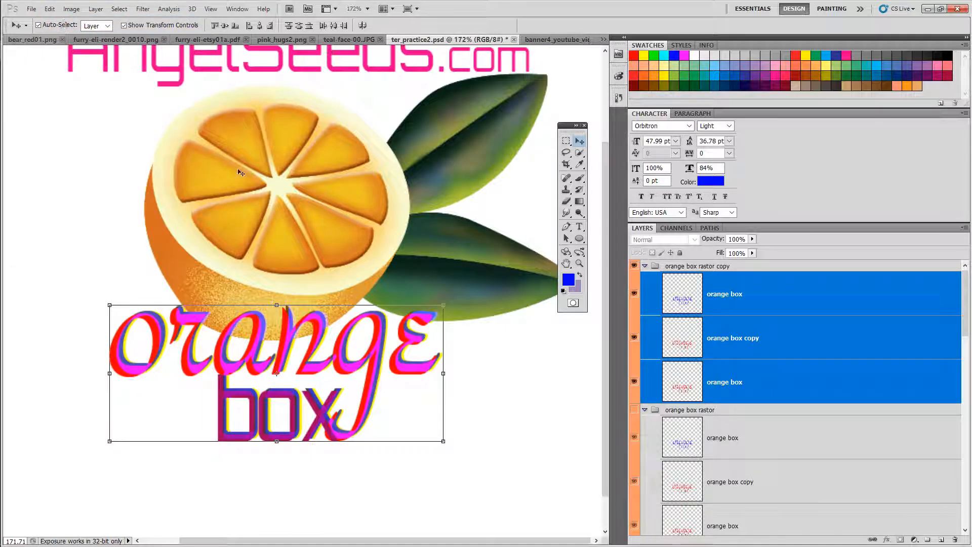
pyautogui.moveTo(968, 290)
pyautogui.mouseDown()
pyautogui.moveTo(968, 344)
pyautogui.moveTo(968, 305)
pyautogui.mouseUp()
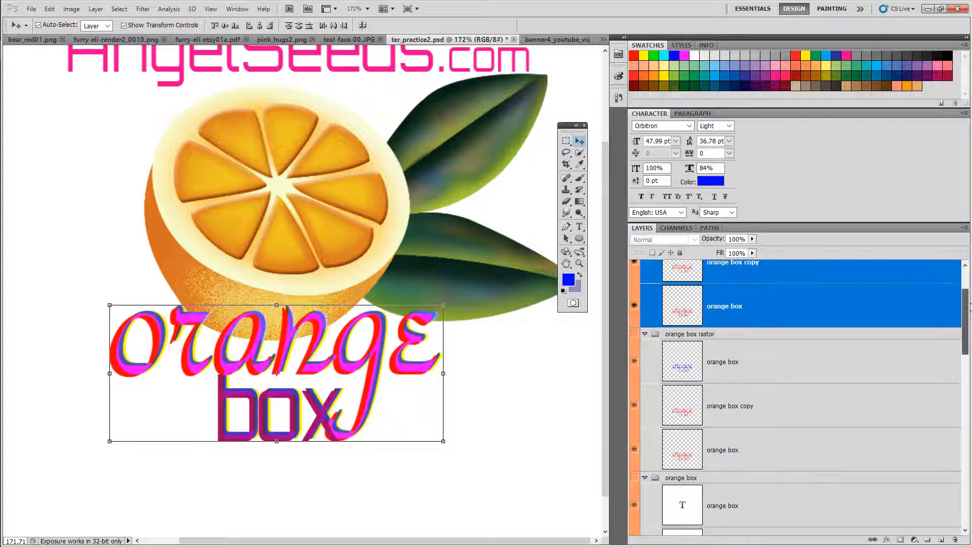
pyautogui.click(645, 477)
pyautogui.click(646, 334)
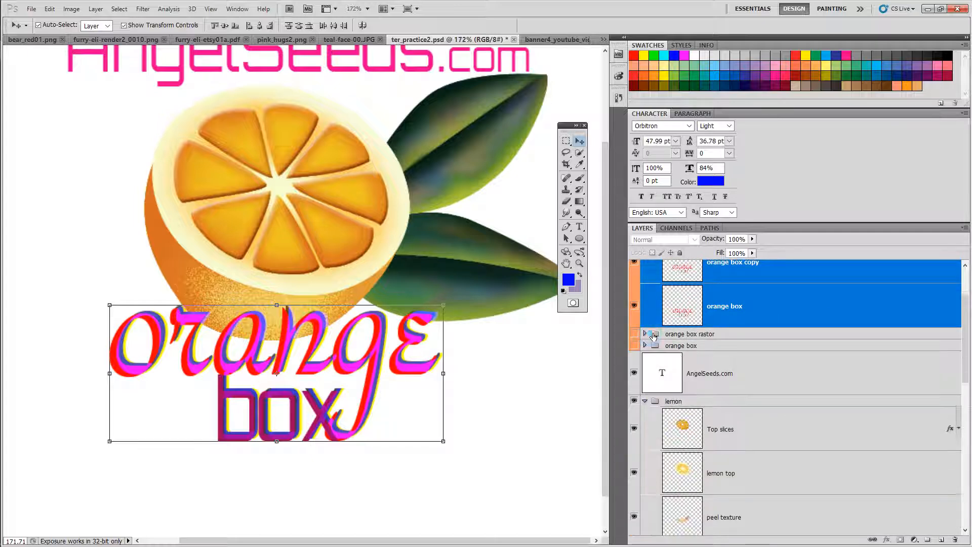
pyautogui.moveTo(966, 324); pyautogui.dragTo(966, 293)
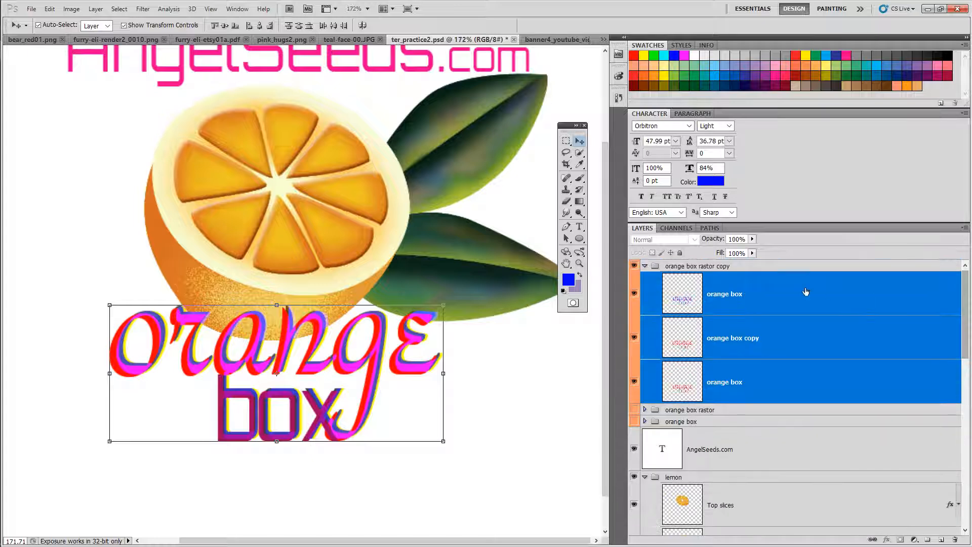
# Step: Select the three rasterized layers of orange box rastor copy and try Merge Visible again
pyautogui.click(785, 294)
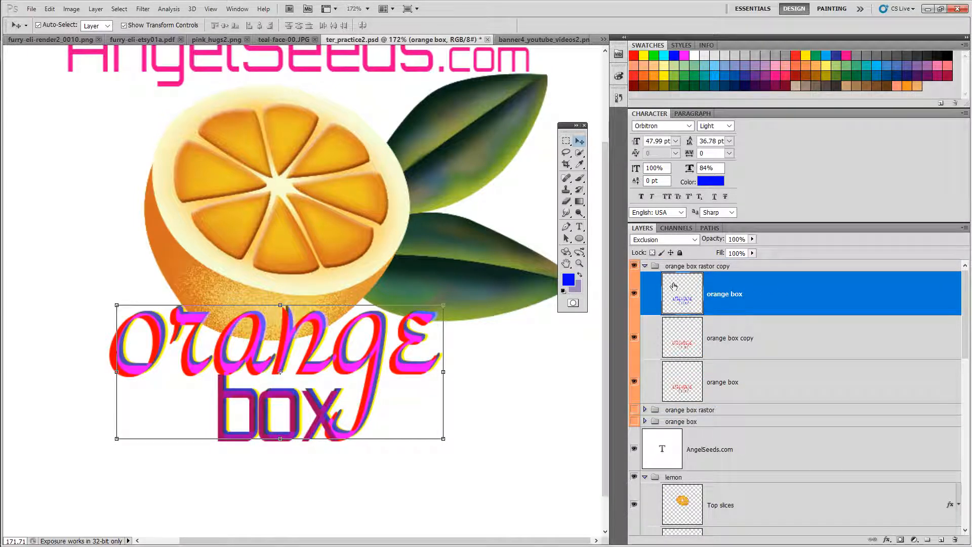
pyautogui.keyDown('shift'); pyautogui.click(749, 383); pyautogui.keyUp('shift')
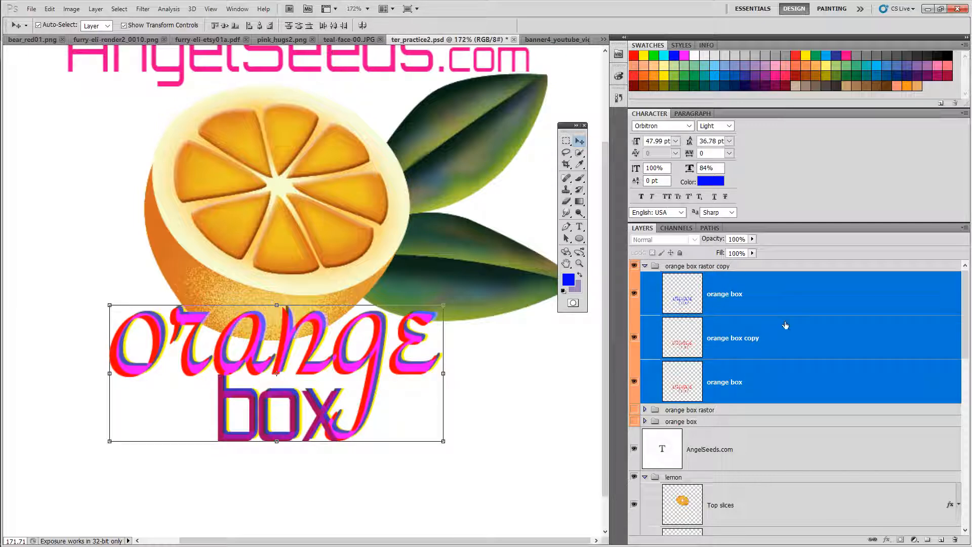
pyautogui.rightClick(843, 304)
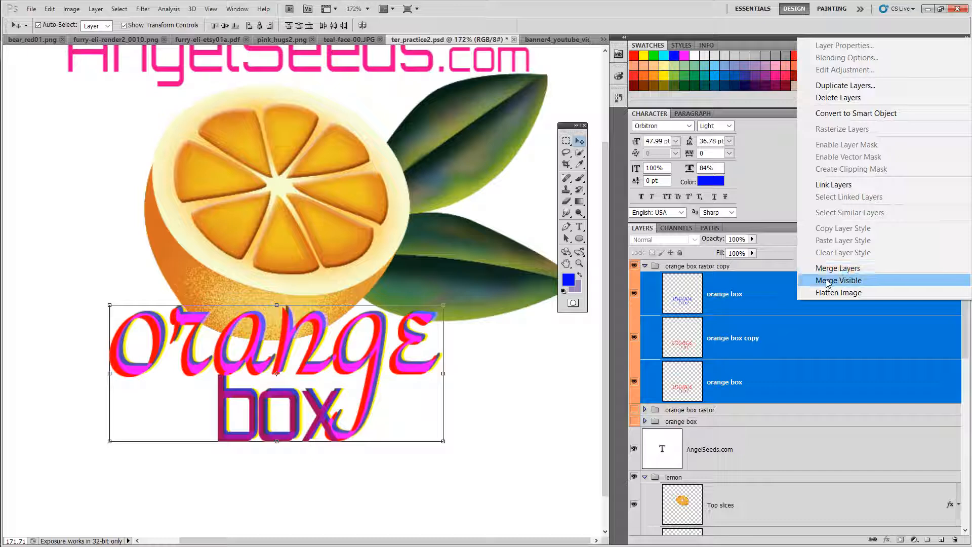
pyautogui.click(829, 281)
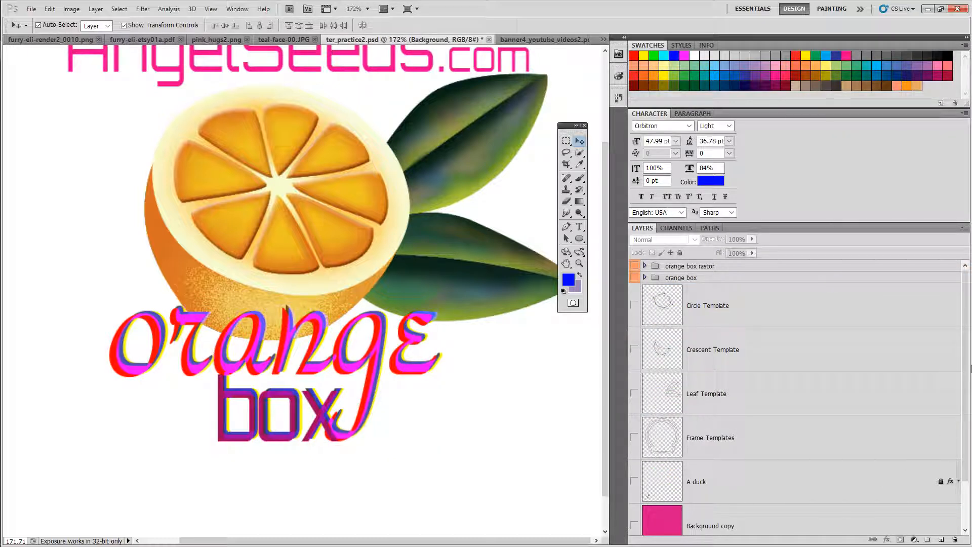
# Step: Step backward to undo the second Merge Visible
pyautogui.scroll(-2, 965, 362)
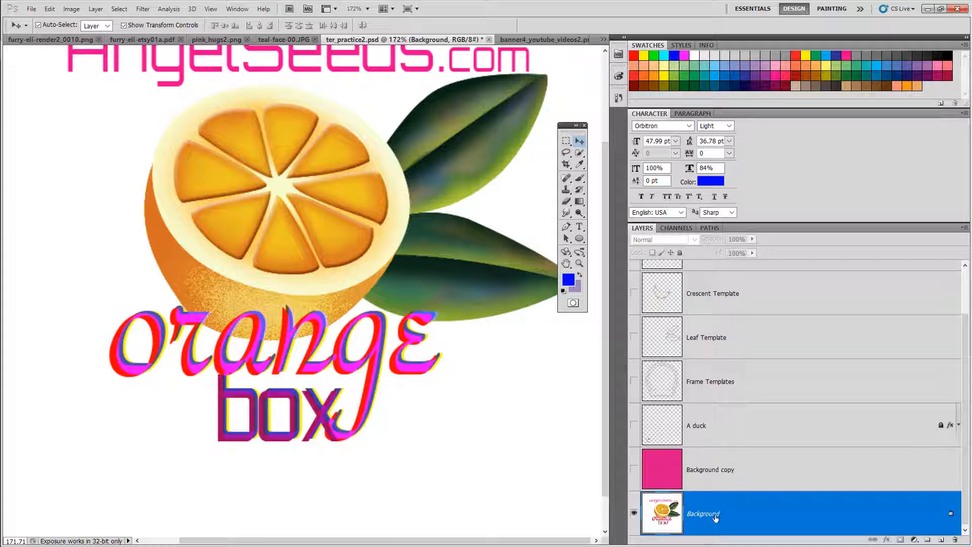
pyautogui.scroll(2, 962, 428)
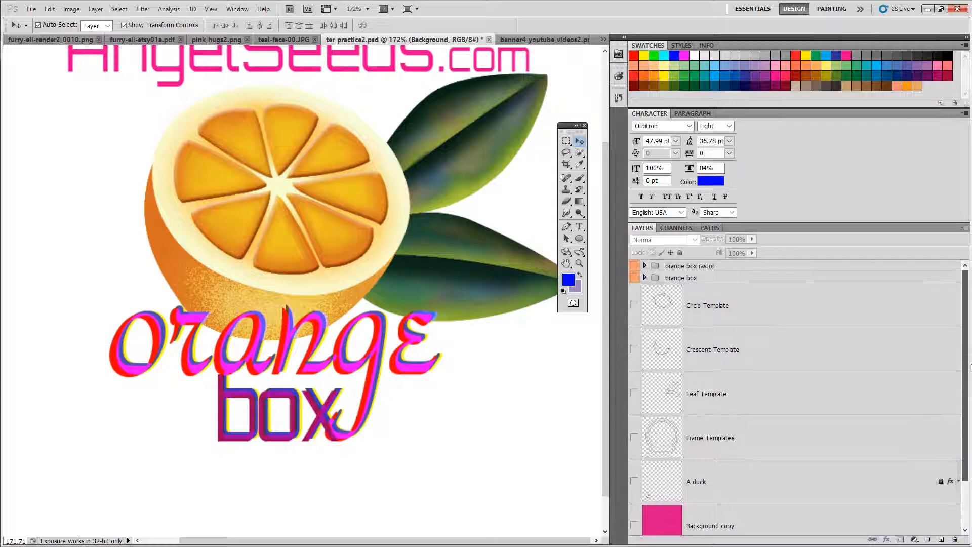
pyautogui.scroll(-2, 964, 367)
pyautogui.scroll(2, 965, 367)
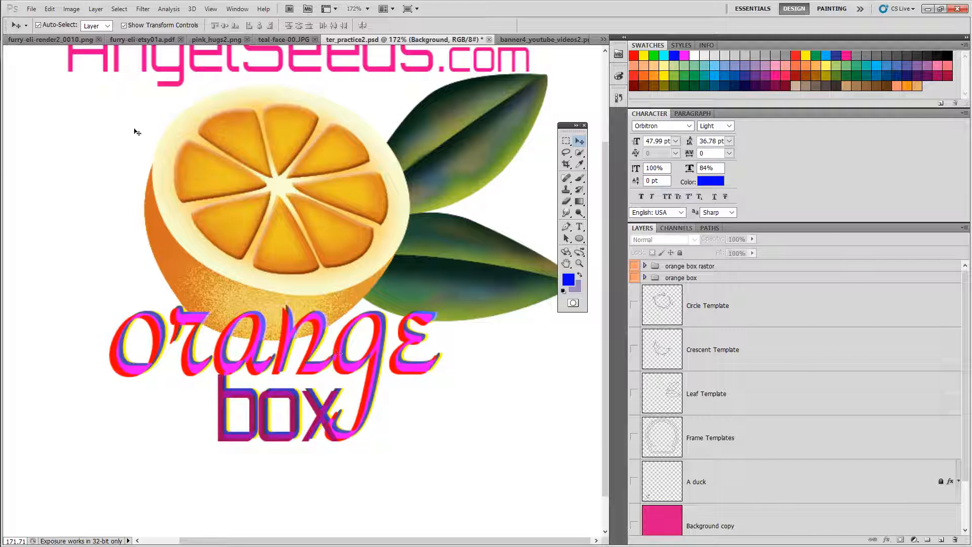
pyautogui.click(49, 8)
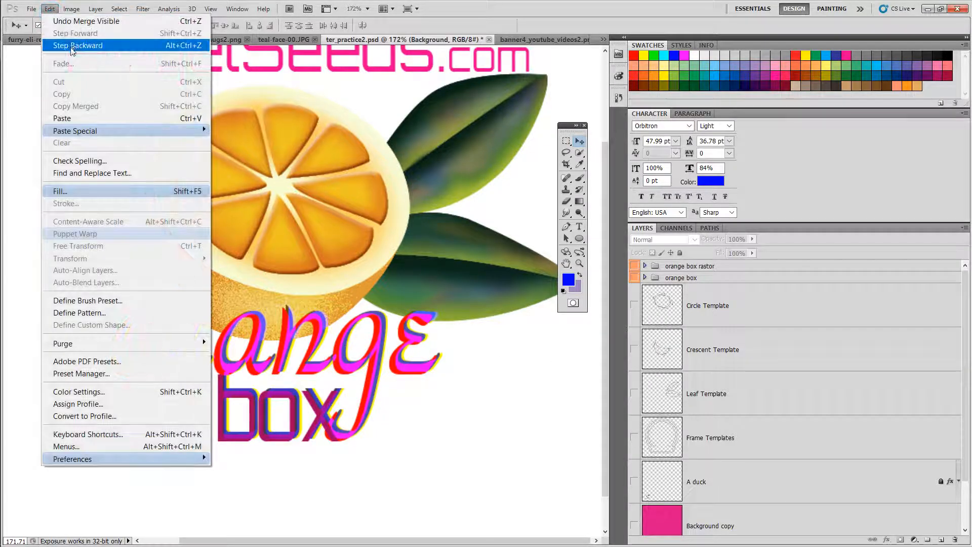
pyautogui.click(76, 40)
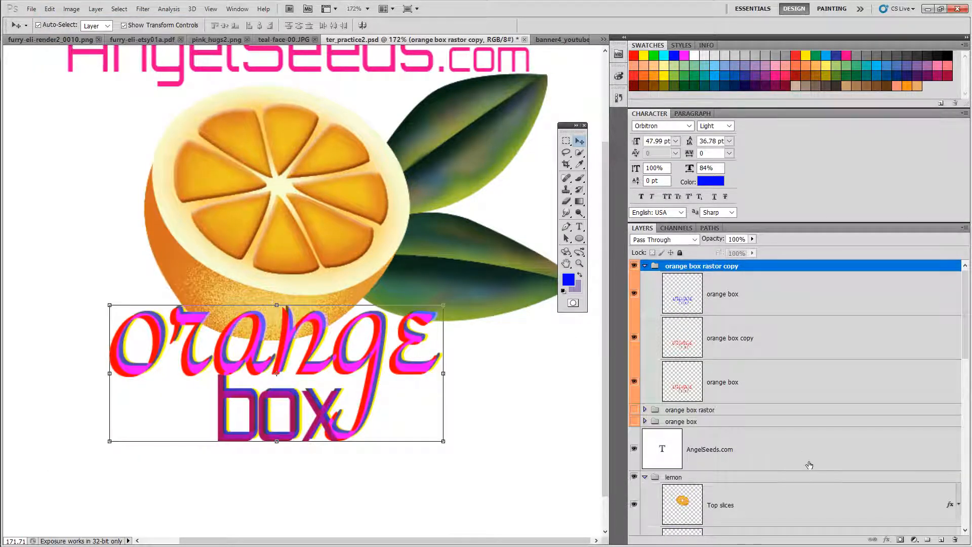
# Step: Select the three rasterized layers and move them out of the orange box rastor copy group to the top of the stack
pyautogui.moveTo(965, 314)
pyautogui.mouseDown()
pyautogui.moveTo(966, 522)
pyautogui.moveTo(955, 311)
pyautogui.mouseUp()
pyautogui.click(780, 298)
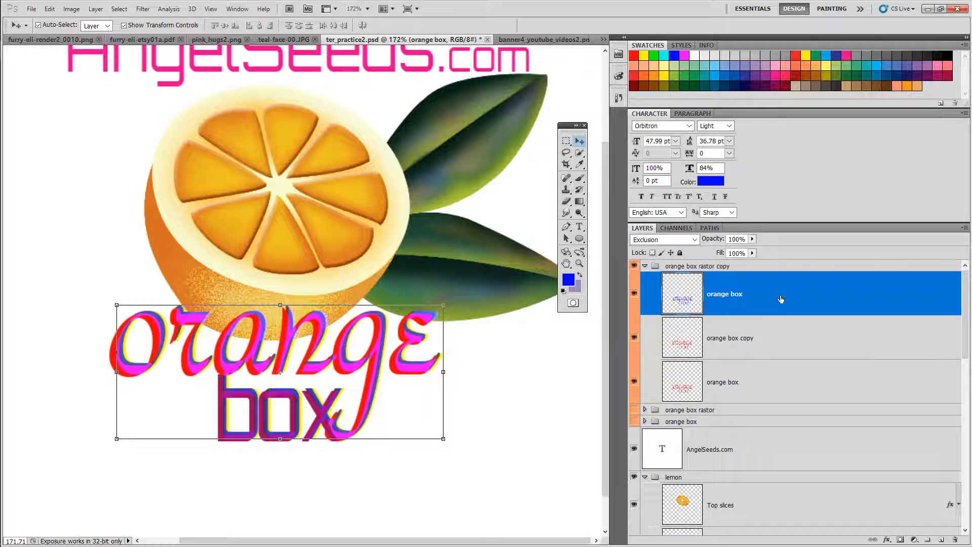
pyautogui.keyDown('shift'); pyautogui.click(762, 388); pyautogui.keyUp('shift')
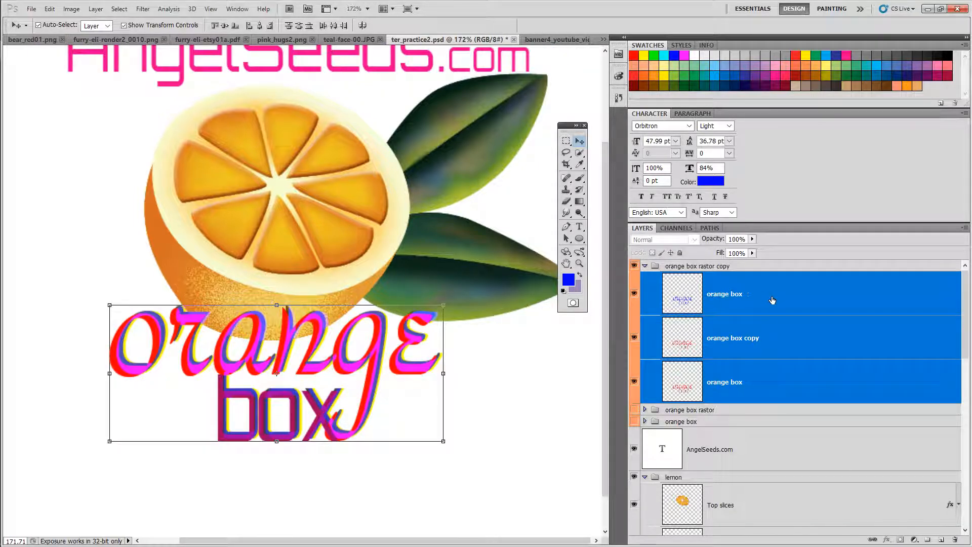
pyautogui.moveTo(771, 299); pyautogui.dragTo(771, 264)
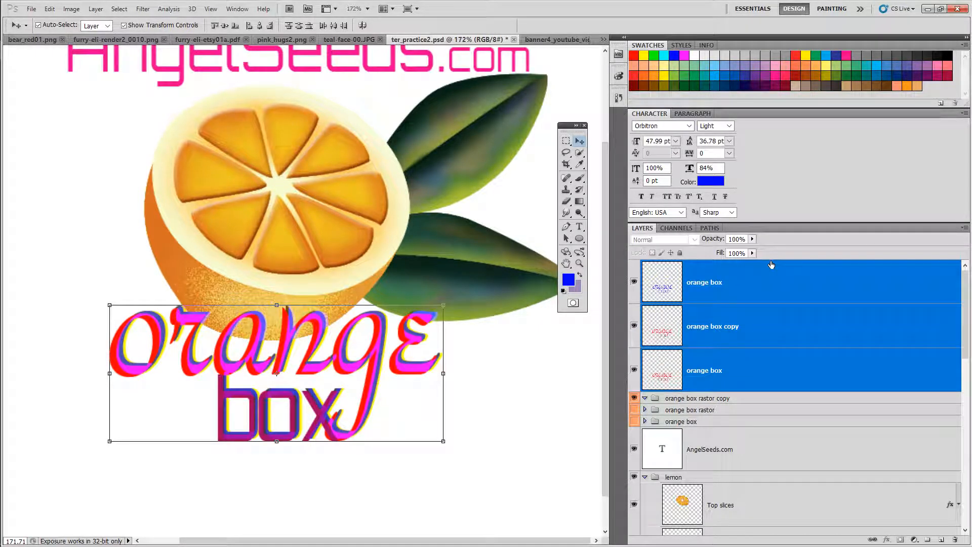
# Step: Merge the three moved layers using Merge Visible
pyautogui.rightClick(766, 288)
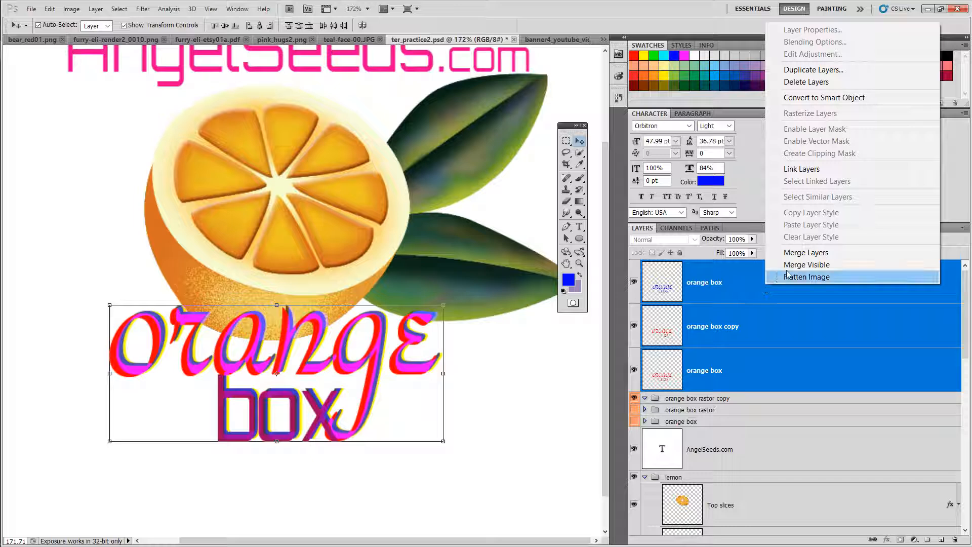
pyautogui.click(815, 265)
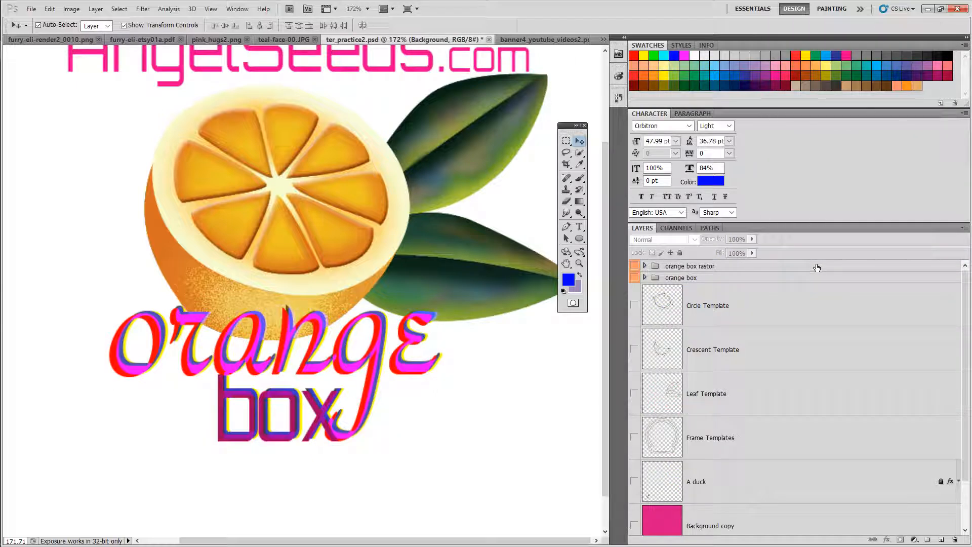
pyautogui.moveTo(966, 300)
pyautogui.mouseDown()
pyautogui.moveTo(967, 393)
pyautogui.moveTo(967, 283)
pyautogui.mouseUp()
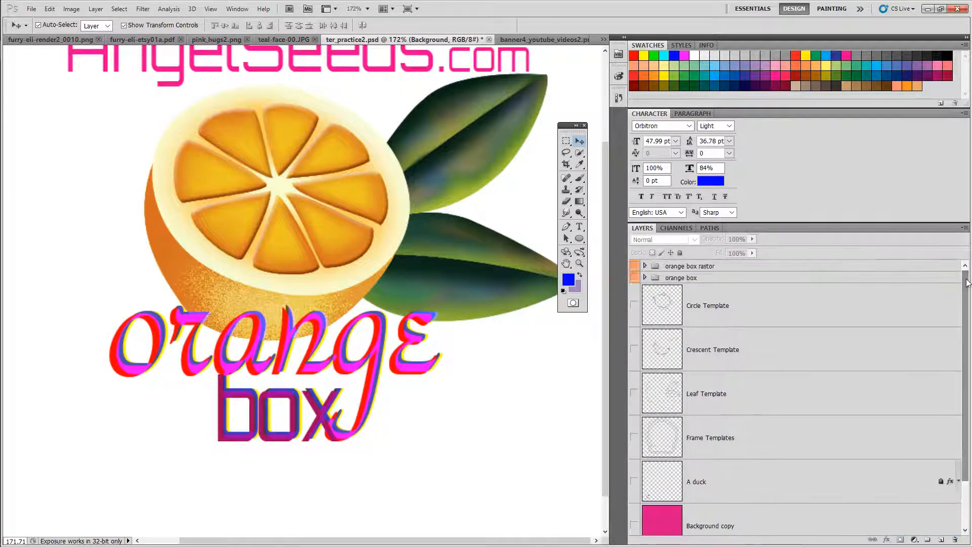
# Step: Step backward to undo the Merge Visible
pyautogui.click(49, 9)
pyautogui.click(76, 17)
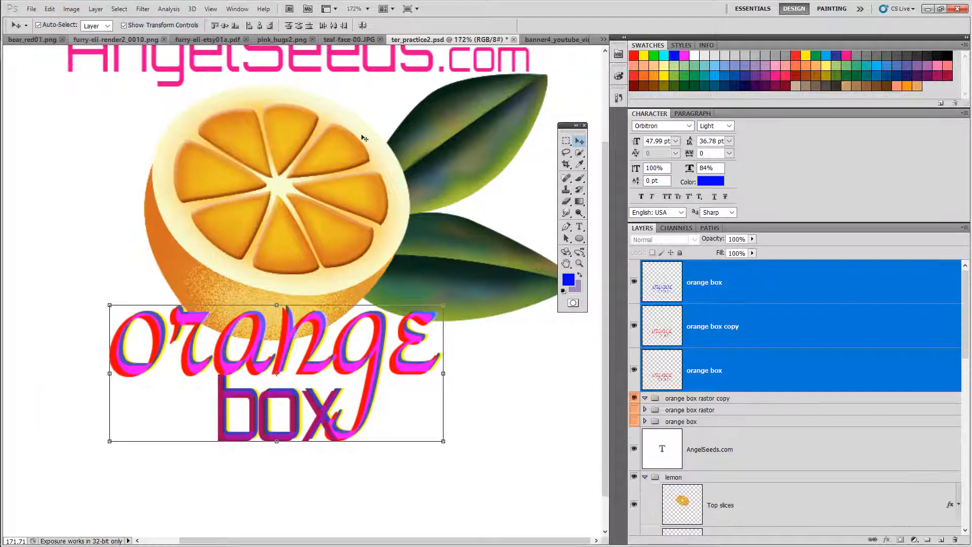
# Step: Try Merge Visible on the three top text layers again, then undo it
pyautogui.click(748, 326)
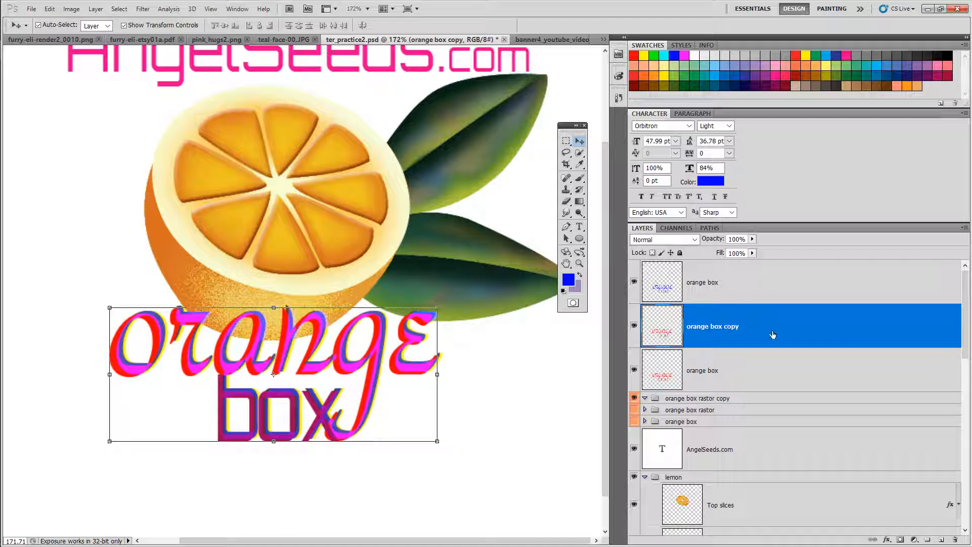
pyautogui.click(777, 282)
pyautogui.rightClick(776, 280)
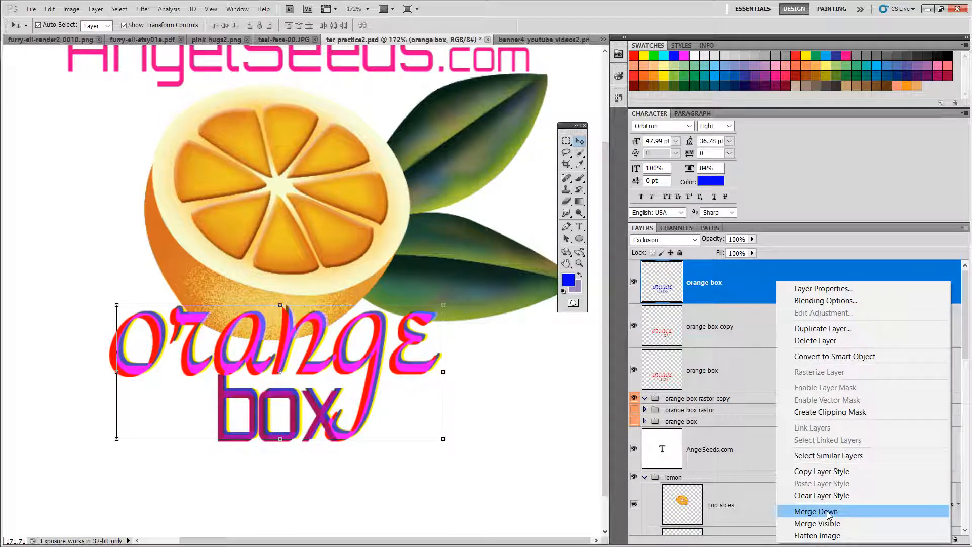
pyautogui.click(817, 523)
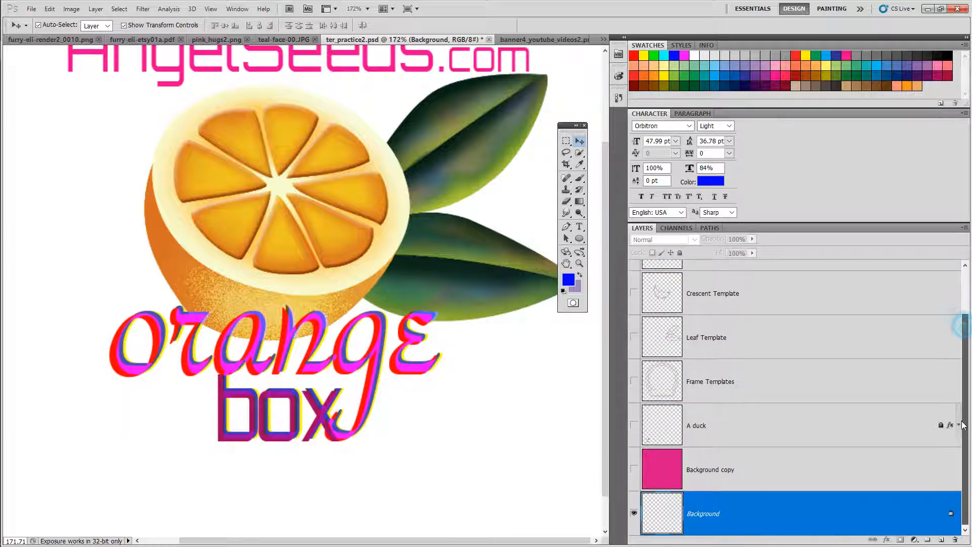
pyautogui.click(51, 10)
pyautogui.click(71, 20)
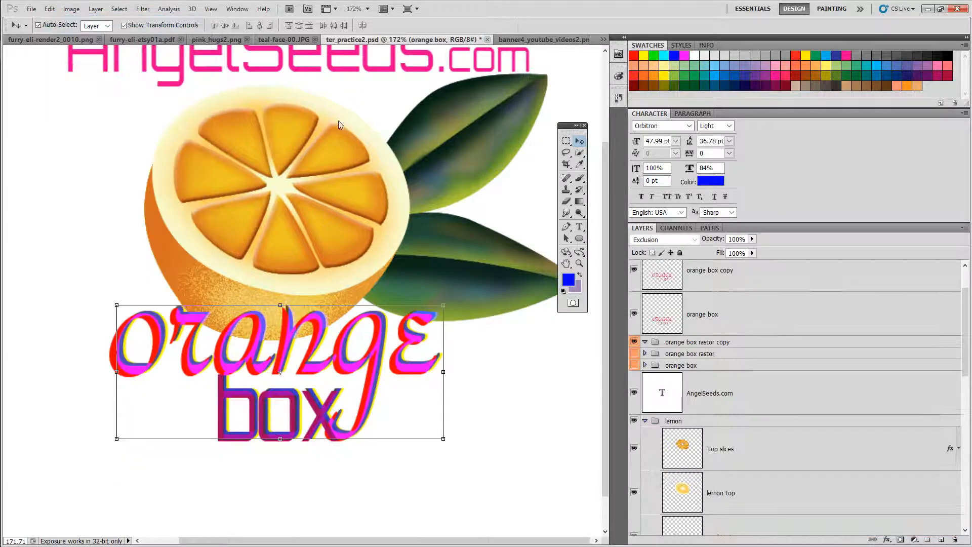
# Step: Select the three top text layers and combine them with Merge Layers into one orange box layer
pyautogui.moveTo(963, 333); pyautogui.dragTo(964, 314)
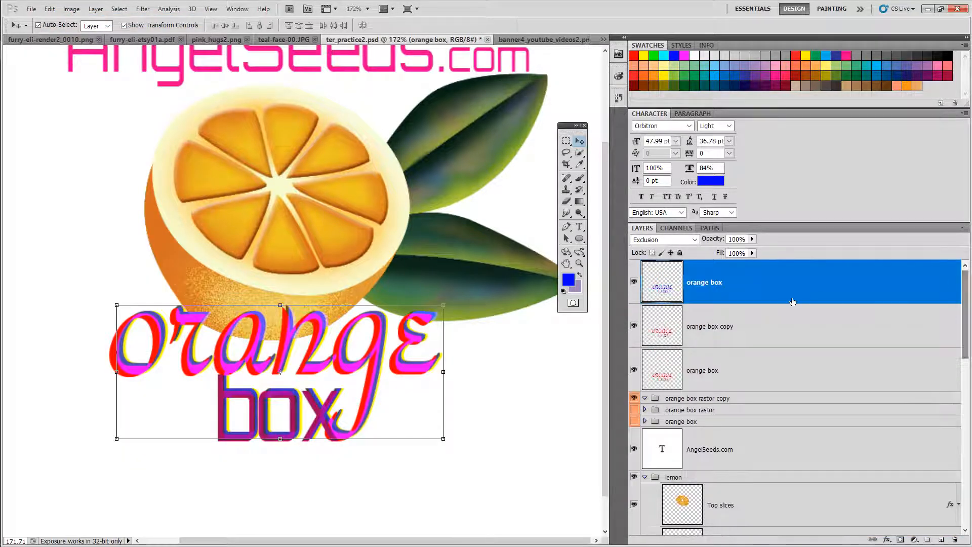
pyautogui.click(782, 332)
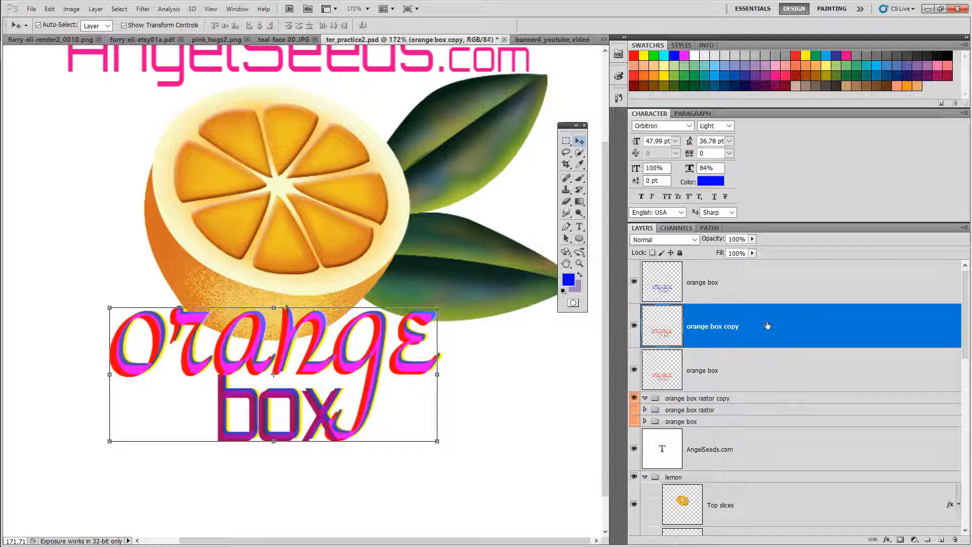
pyautogui.click(764, 282)
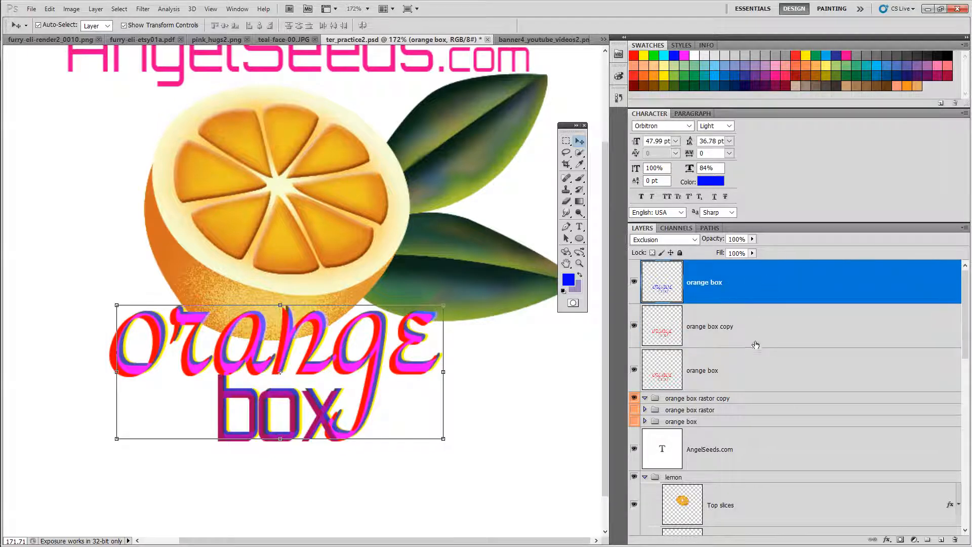
pyautogui.keyDown('shift'); pyautogui.click(747, 370); pyautogui.keyUp('shift')
pyautogui.rightClick(753, 330)
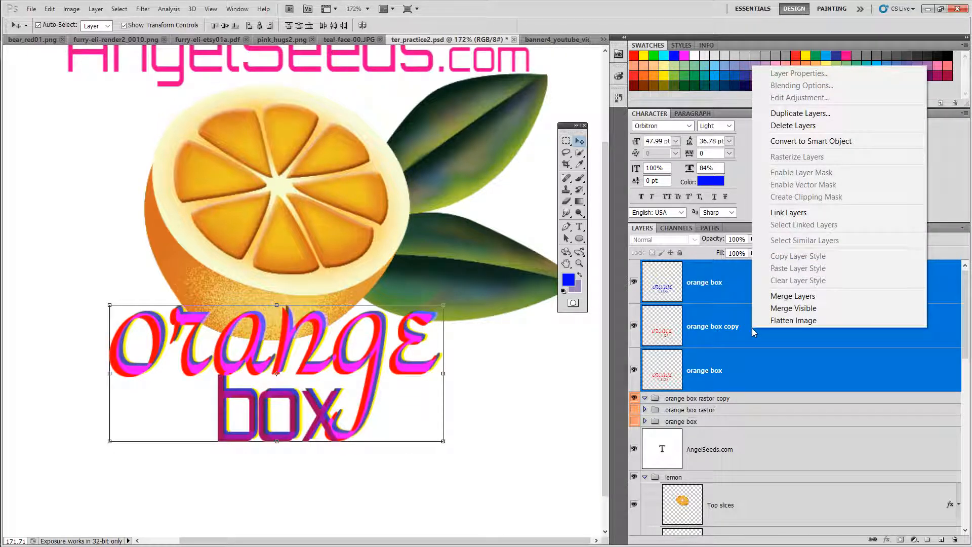
pyautogui.click(789, 296)
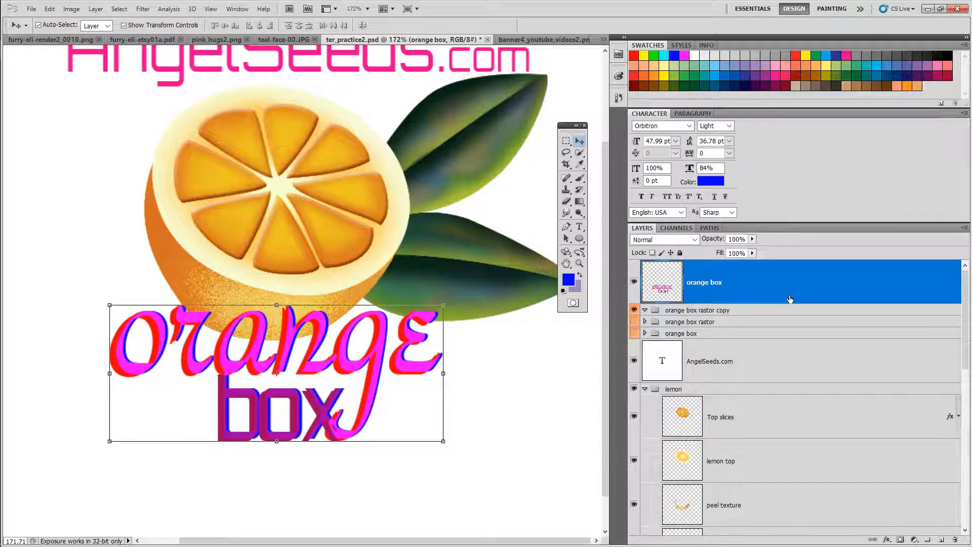
# Step: Move the merged orange box text lower and slightly right, just beneath the orange illustration
pyautogui.moveTo(292, 344); pyautogui.dragTo(303, 395)
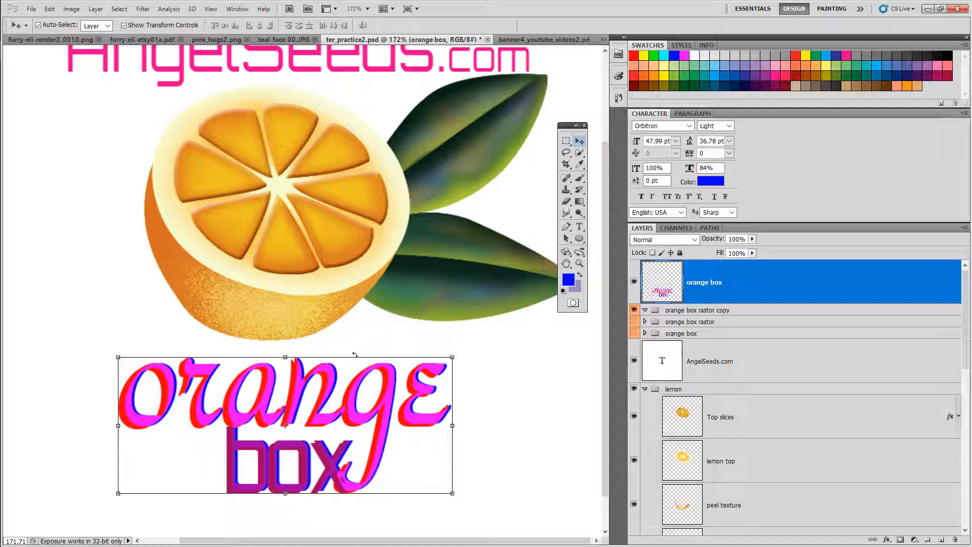
pyautogui.moveTo(339, 378); pyautogui.dragTo(342, 358)
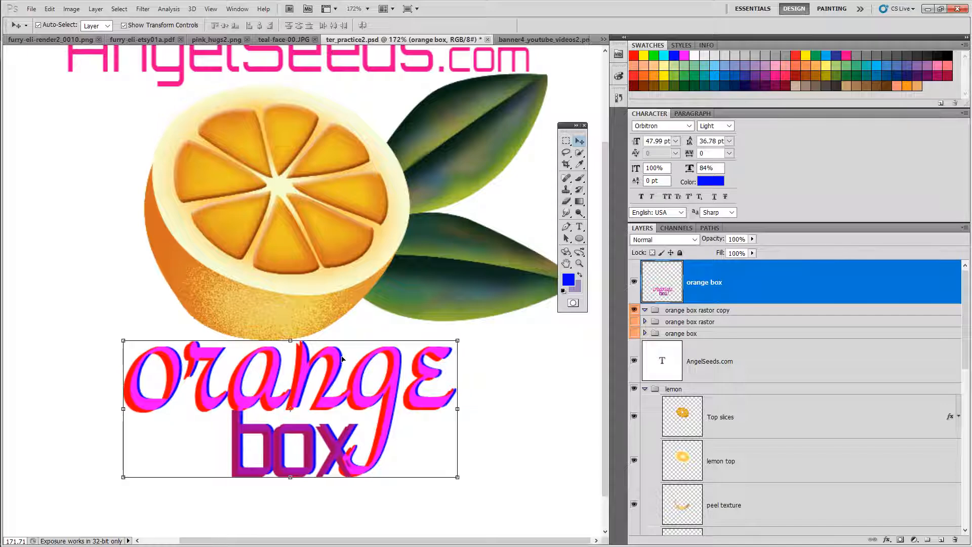
pyautogui.rightClick(764, 286)
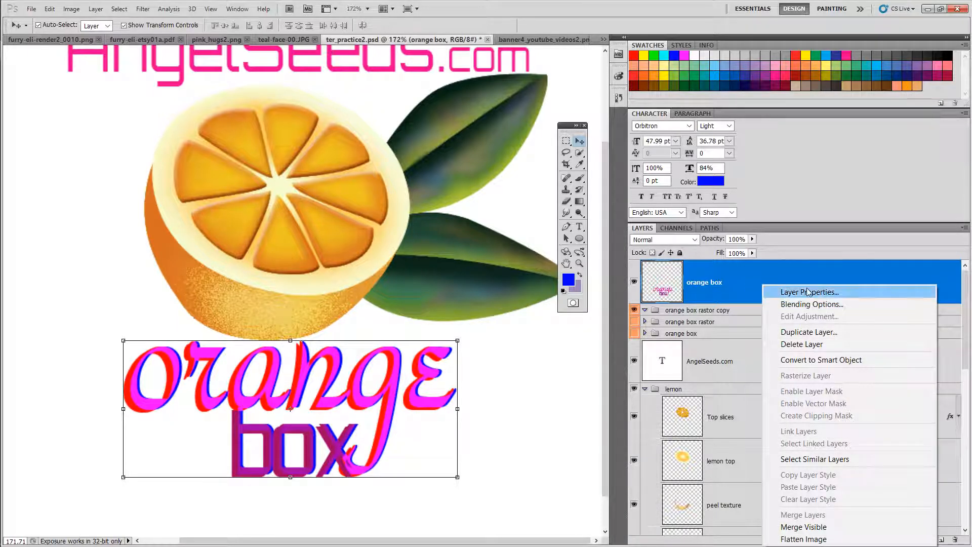
pyautogui.click(321, 408)
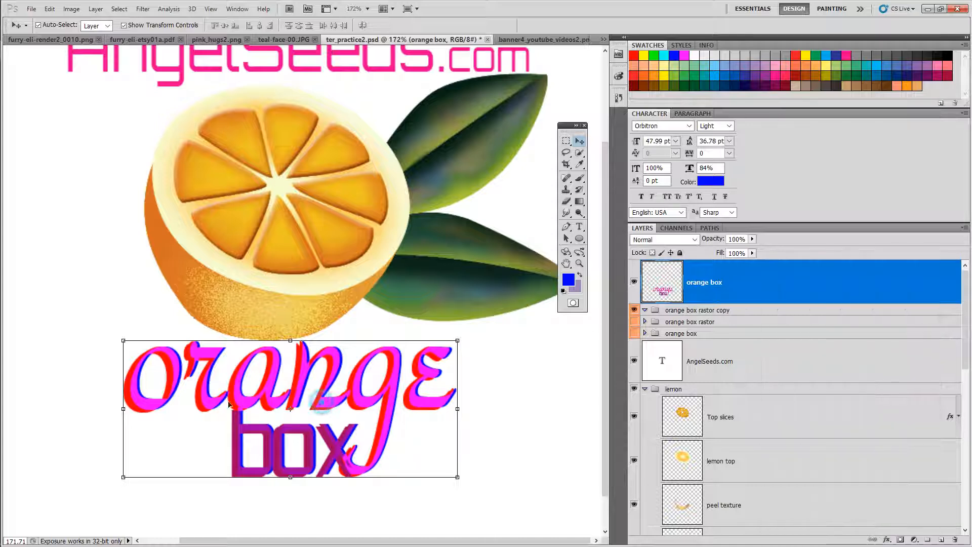
pyautogui.moveTo(249, 405); pyautogui.dragTo(270, 406)
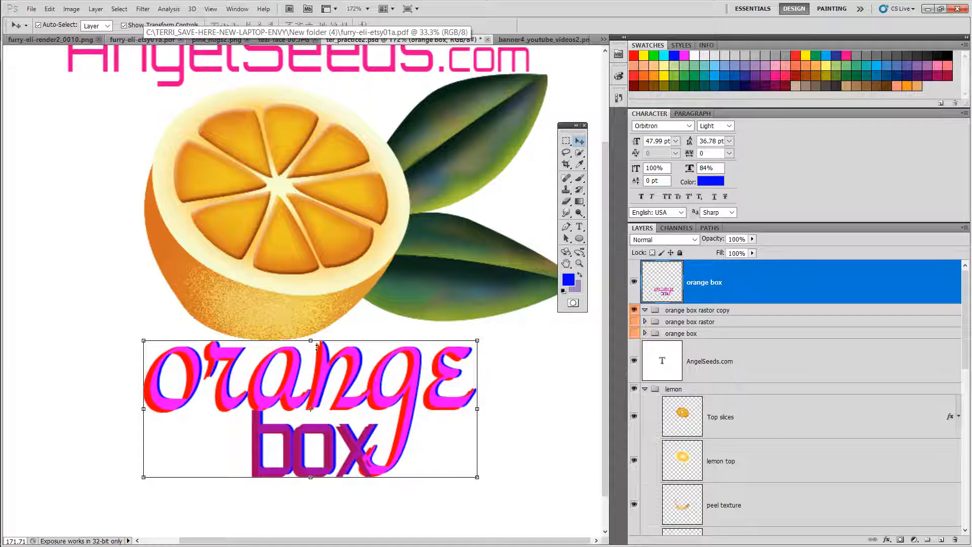
# Step: Try dragging the text upward, step backward, and commit the transform
pyautogui.moveTo(317, 347); pyautogui.dragTo(311, 308)
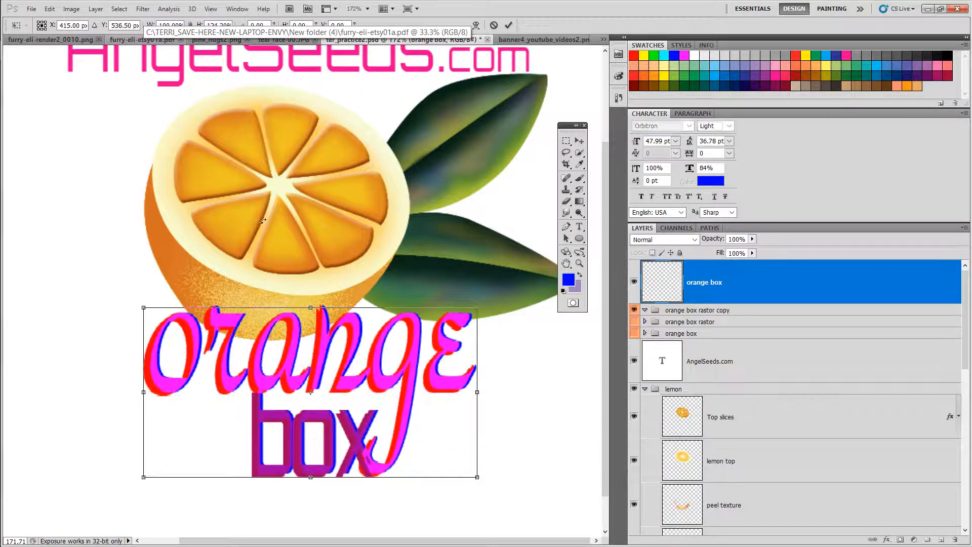
pyautogui.click(49, 8)
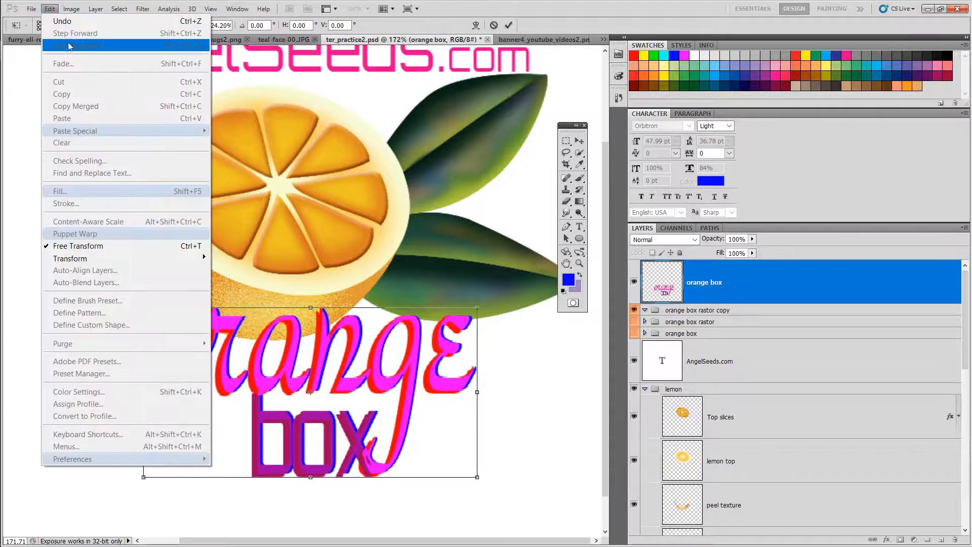
pyautogui.click(70, 47)
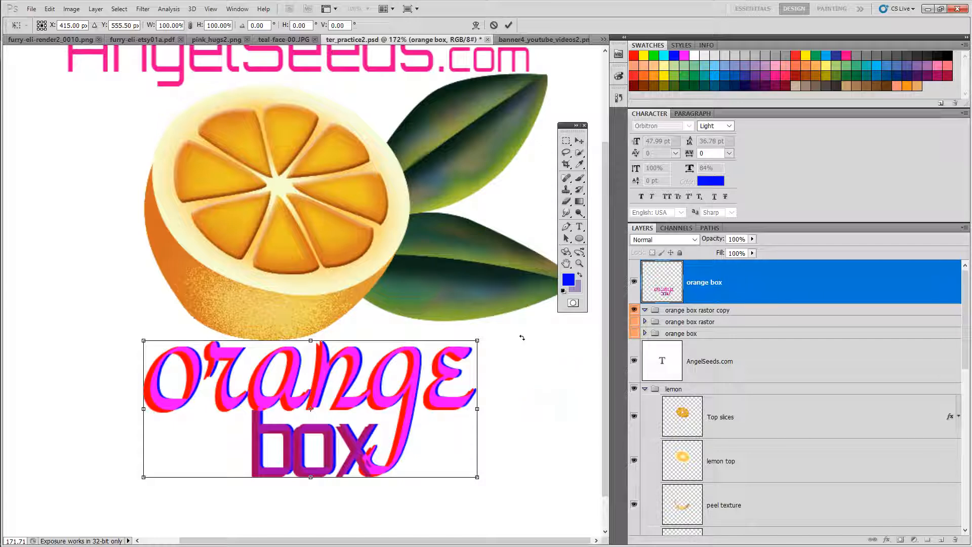
pyautogui.click(508, 25)
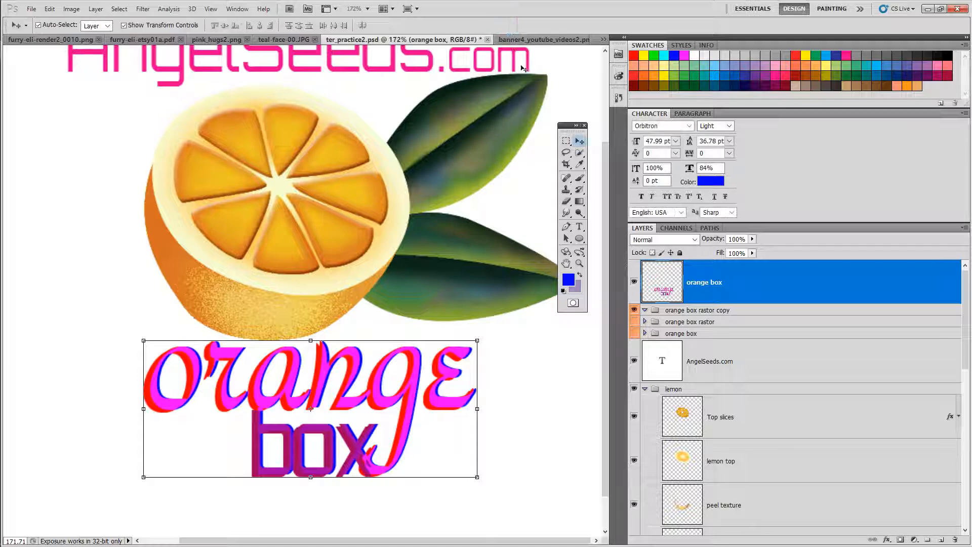
# Step: Duplicate the merged orange box layer as orange box copy 2
pyautogui.rightClick(769, 276)
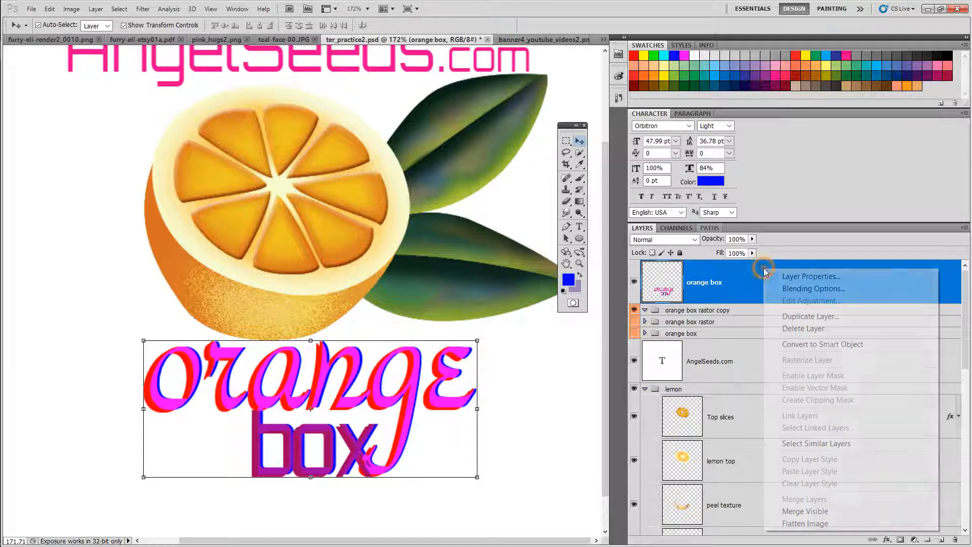
pyautogui.click(799, 319)
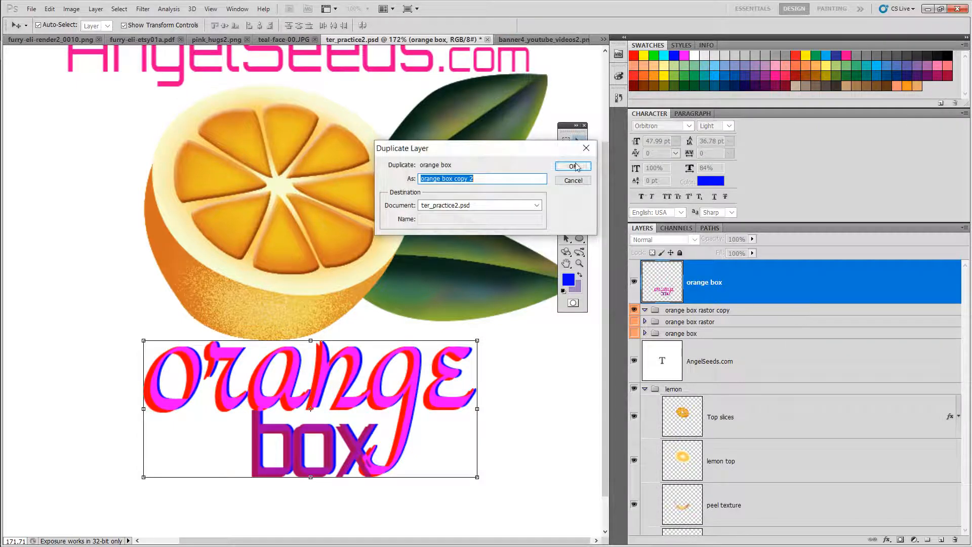
pyautogui.click(577, 165)
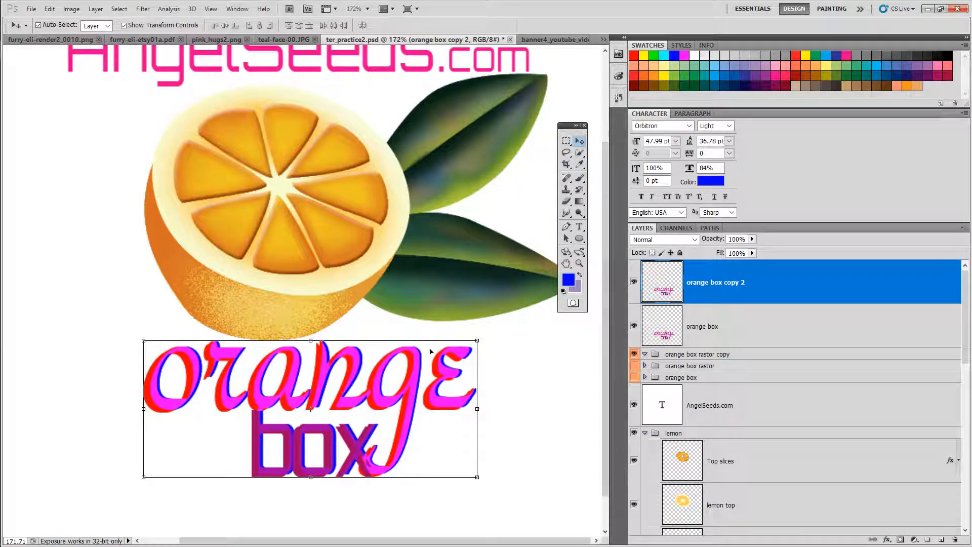
pyautogui.moveTo(374, 403)
pyautogui.mouseDown()
pyautogui.moveTo(387, 433)
pyautogui.moveTo(381, 404)
pyautogui.mouseUp()
# Step: Open the copy's blending options and enable an Inner Shadow effect
pyautogui.rightClick(738, 277)
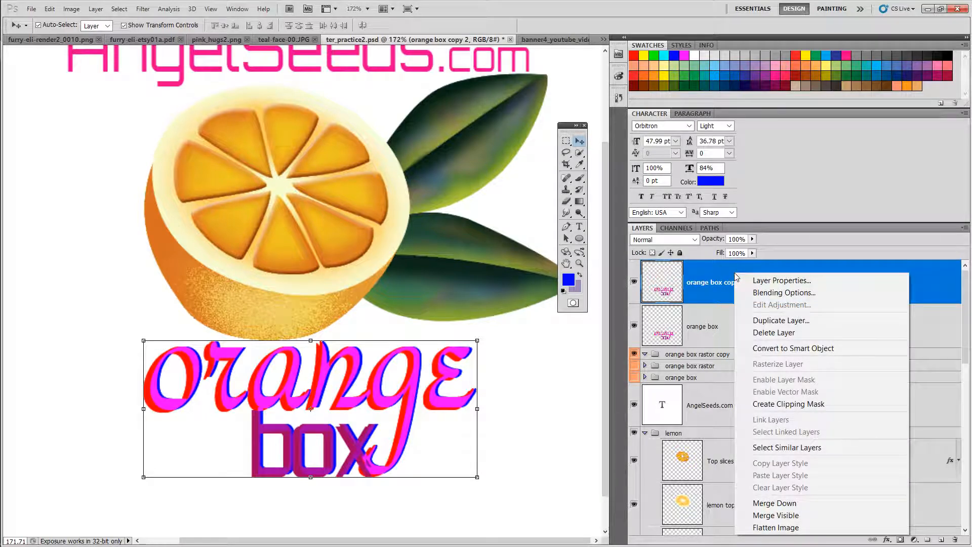
pyautogui.click(734, 269)
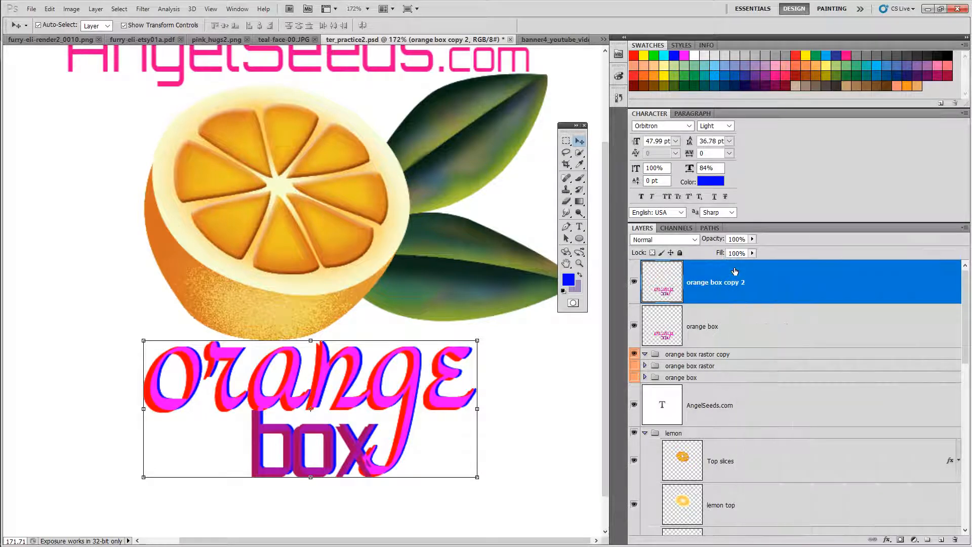
pyautogui.rightClick(778, 272)
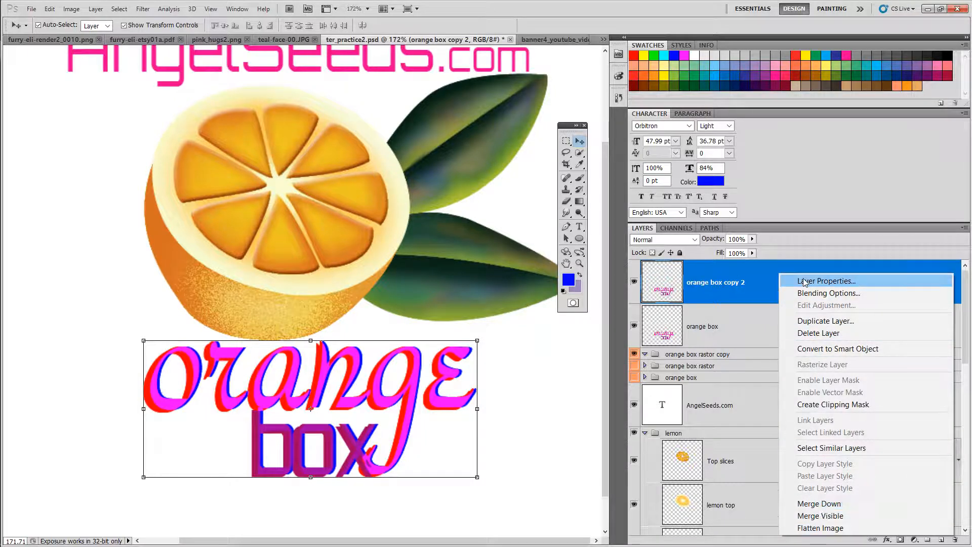
pyautogui.click(810, 293)
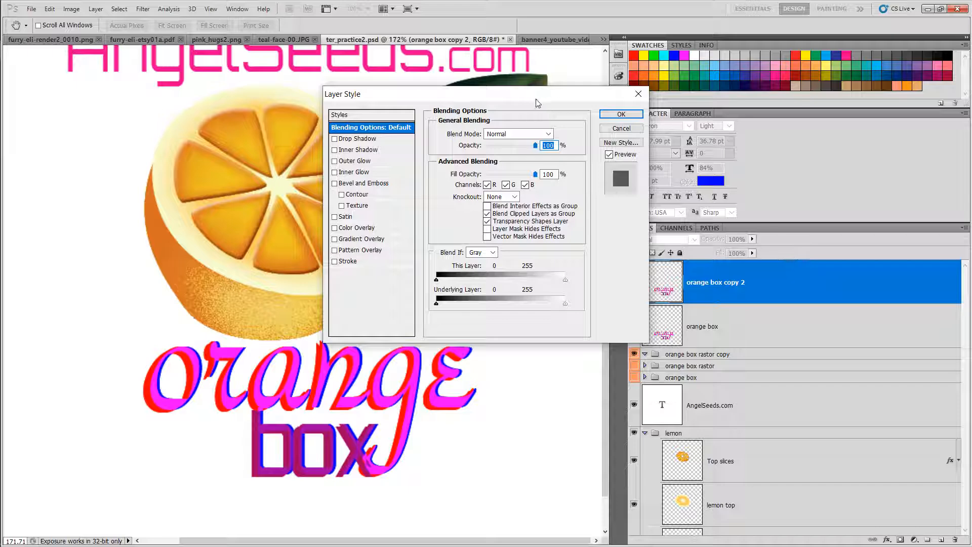
pyautogui.moveTo(537, 104); pyautogui.dragTo(590, 110)
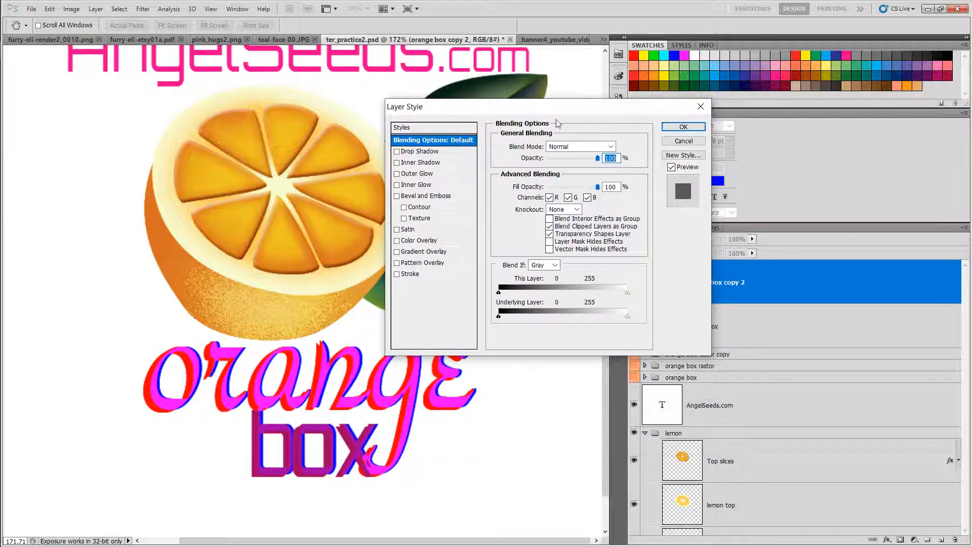
pyautogui.click(397, 163)
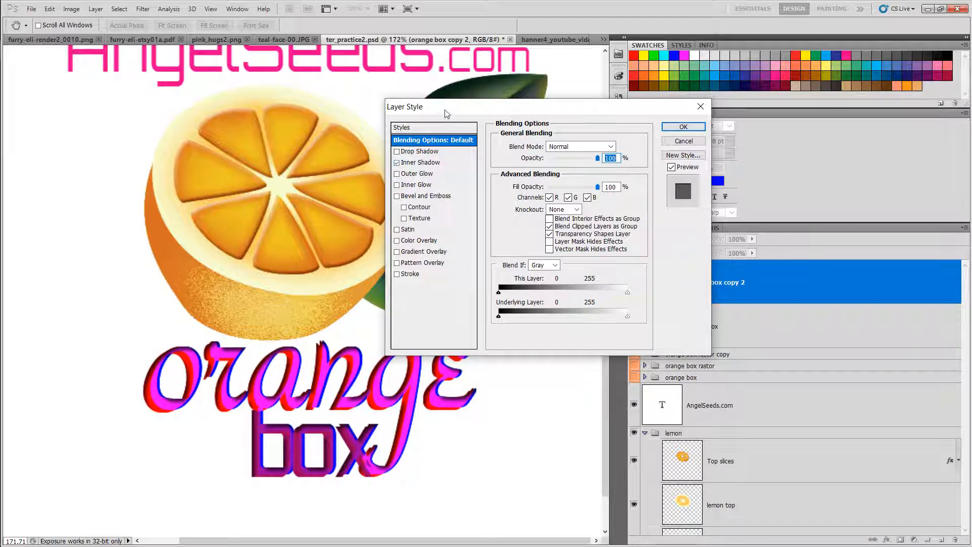
# Step: Add a Drop Shadow, lower the layer opacity to 47%, and apply the layer style
pyautogui.moveTo(447, 113); pyautogui.dragTo(639, 319)
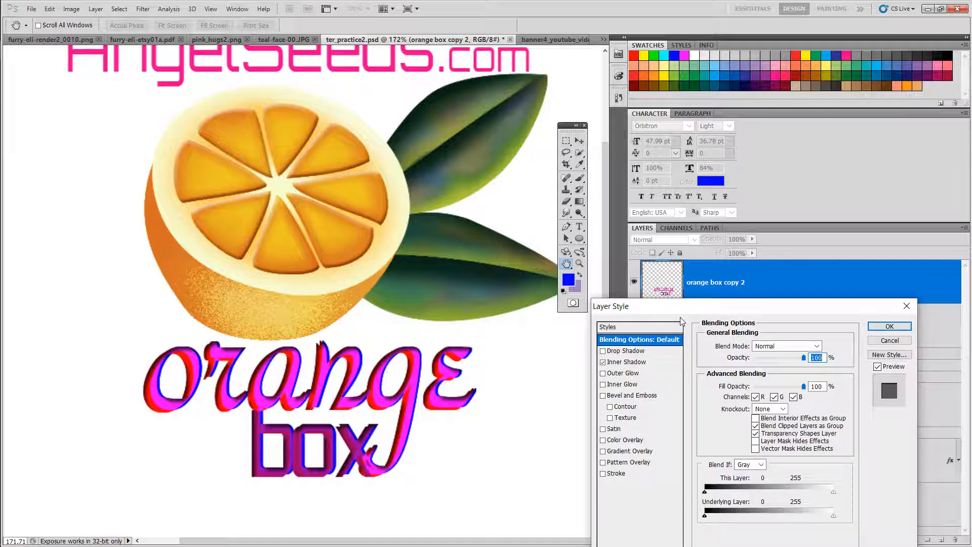
pyautogui.moveTo(684, 318); pyautogui.dragTo(303, 79)
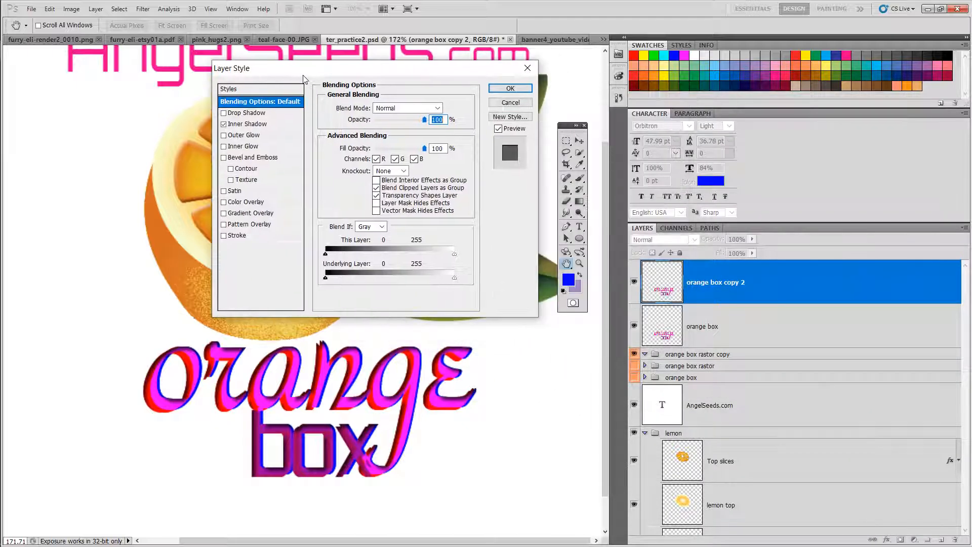
pyautogui.click(224, 113)
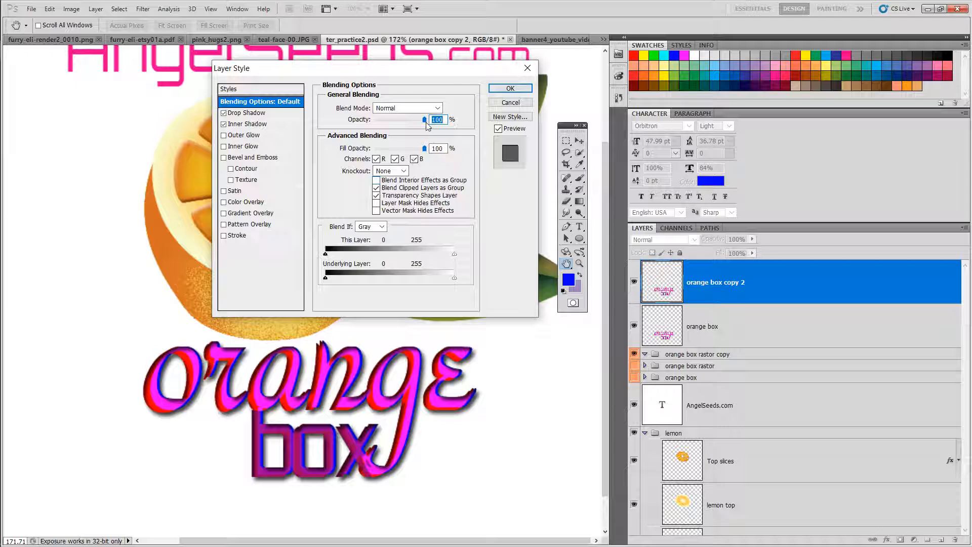
pyautogui.moveTo(424, 120); pyautogui.dragTo(400, 120)
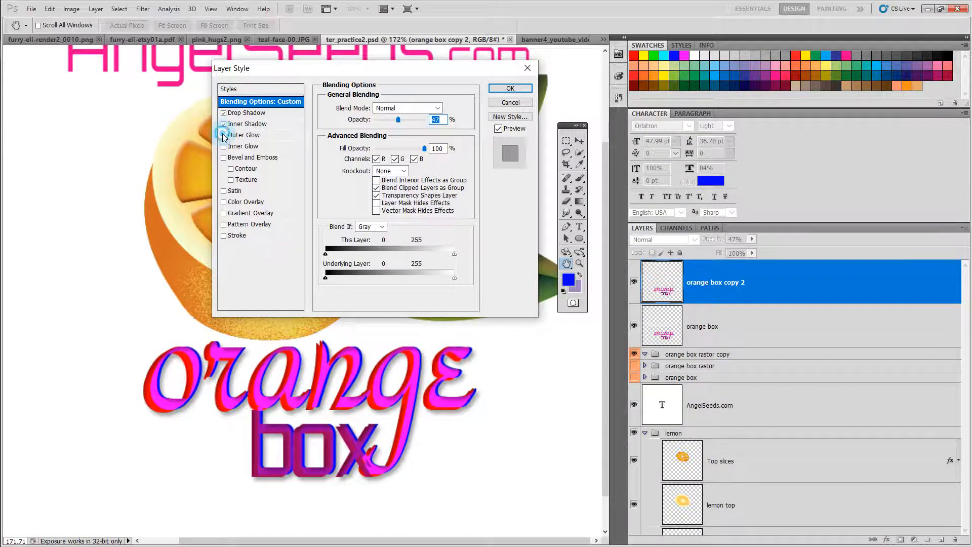
pyautogui.click(223, 191)
pyautogui.click(224, 192)
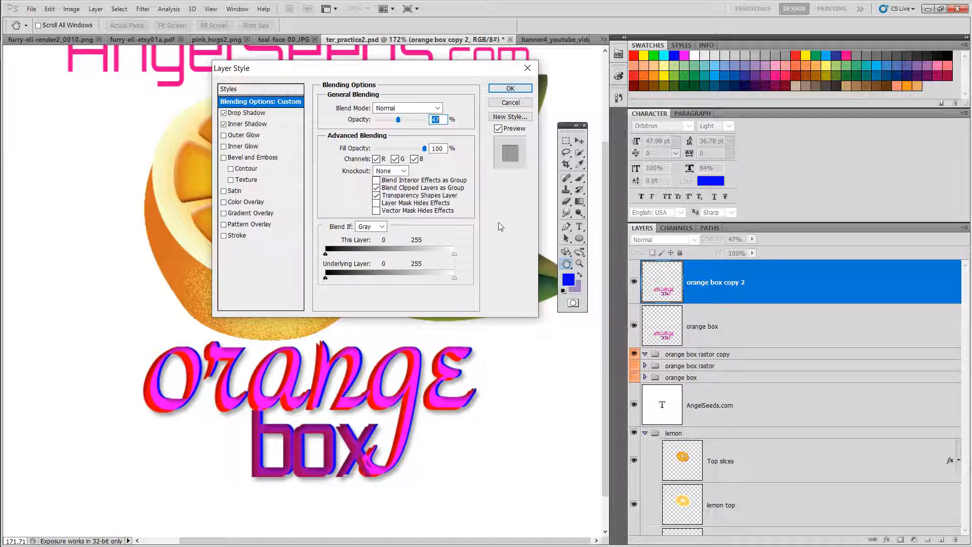
pyautogui.click(509, 88)
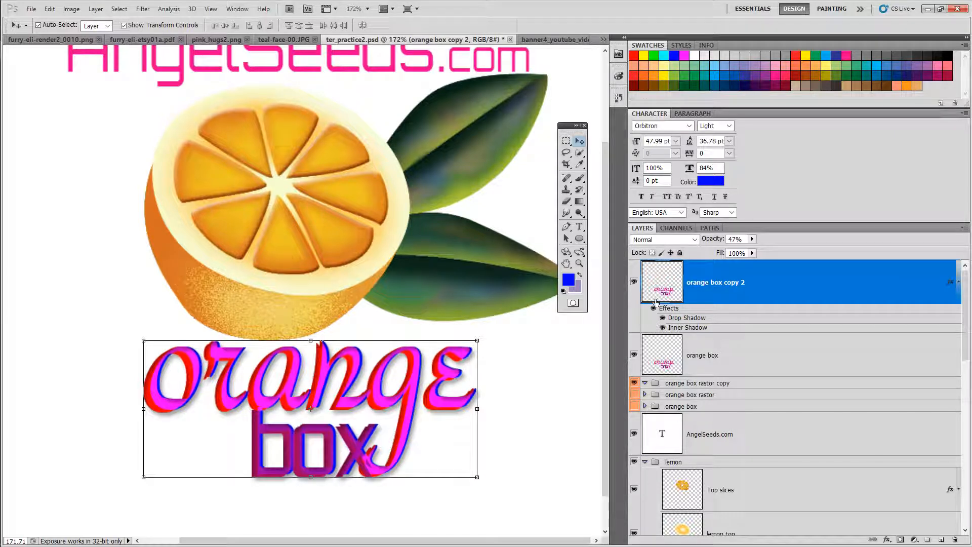
# Step: Duplicate the orange box layer as orange box copy 3
pyautogui.click(639, 282)
pyautogui.click(637, 281)
pyautogui.click(711, 358)
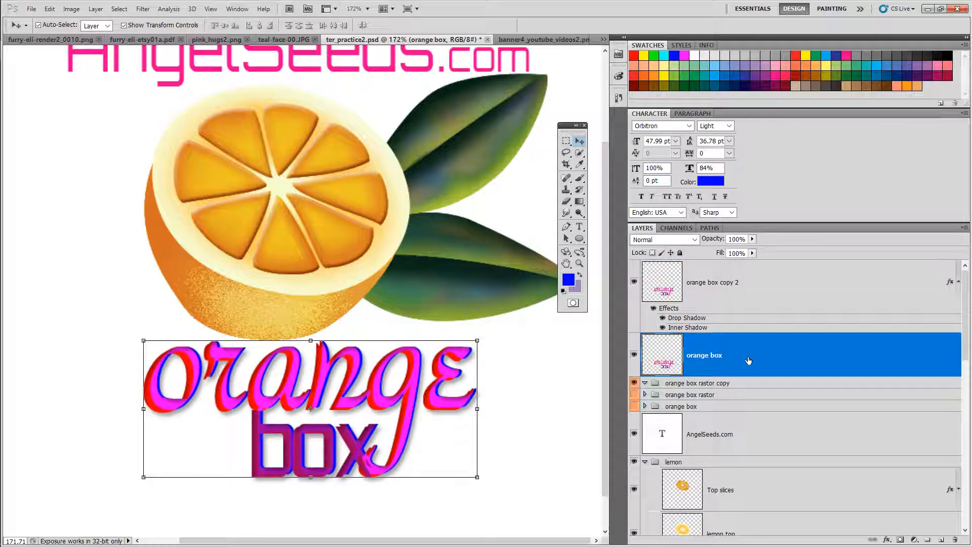
pyautogui.rightClick(758, 354)
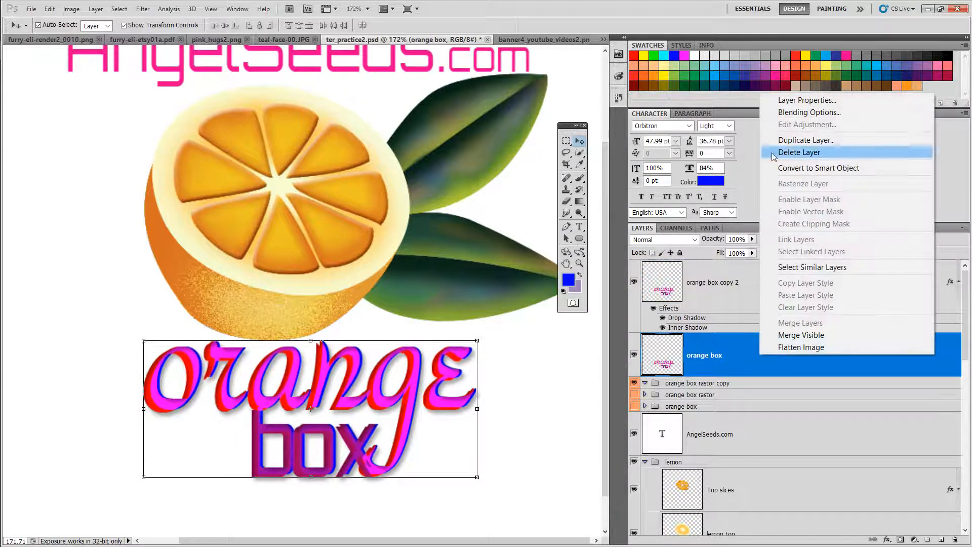
pyautogui.click(785, 141)
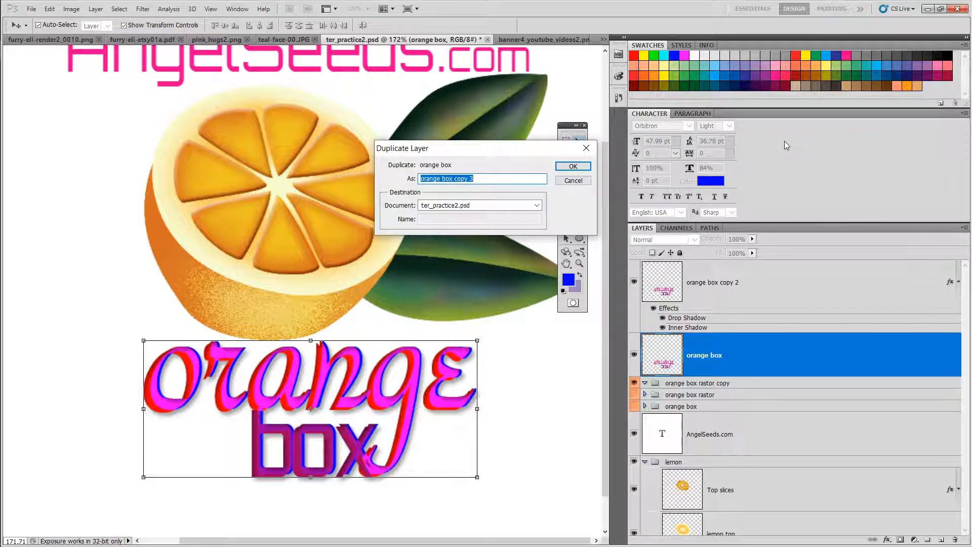
pyautogui.click(573, 166)
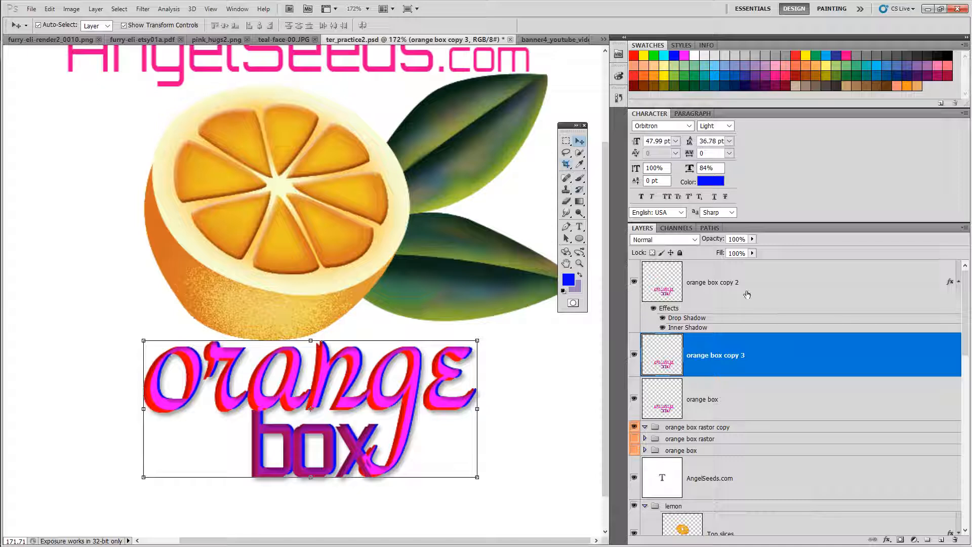
# Step: Hide the other orange box layers and move orange box copy 3 above orange box copy 2 in the layer stack
pyautogui.click(634, 399)
pyautogui.click(634, 355)
pyautogui.click(637, 282)
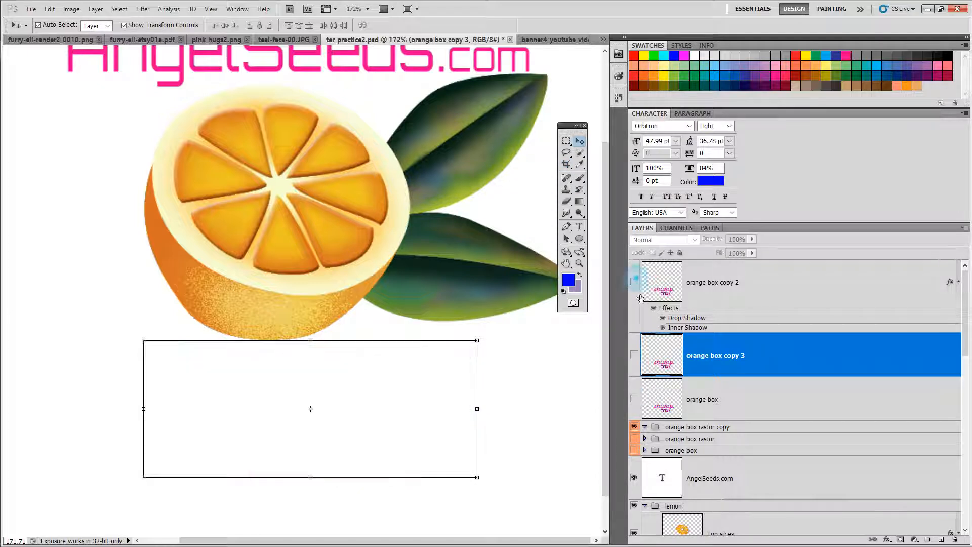
pyautogui.click(635, 354)
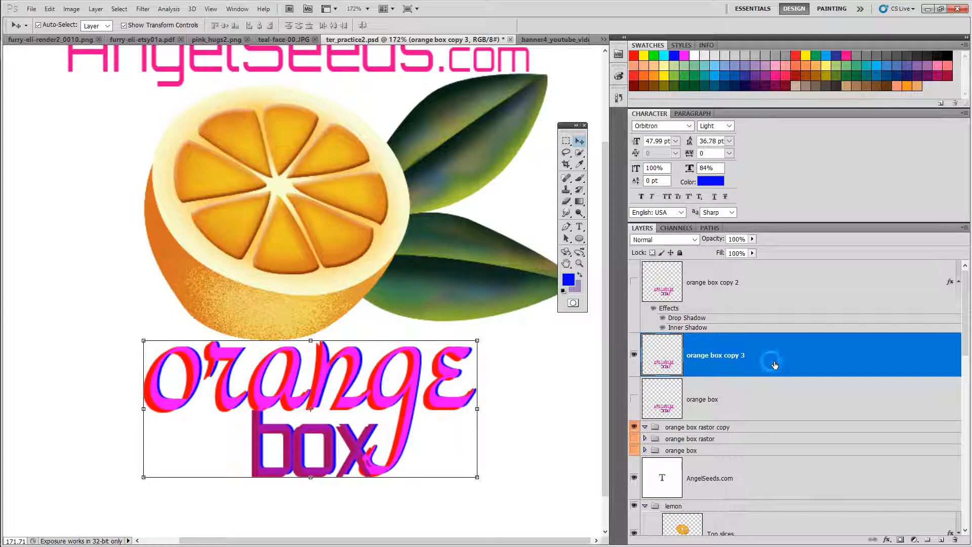
pyautogui.moveTo(775, 365); pyautogui.dragTo(771, 285)
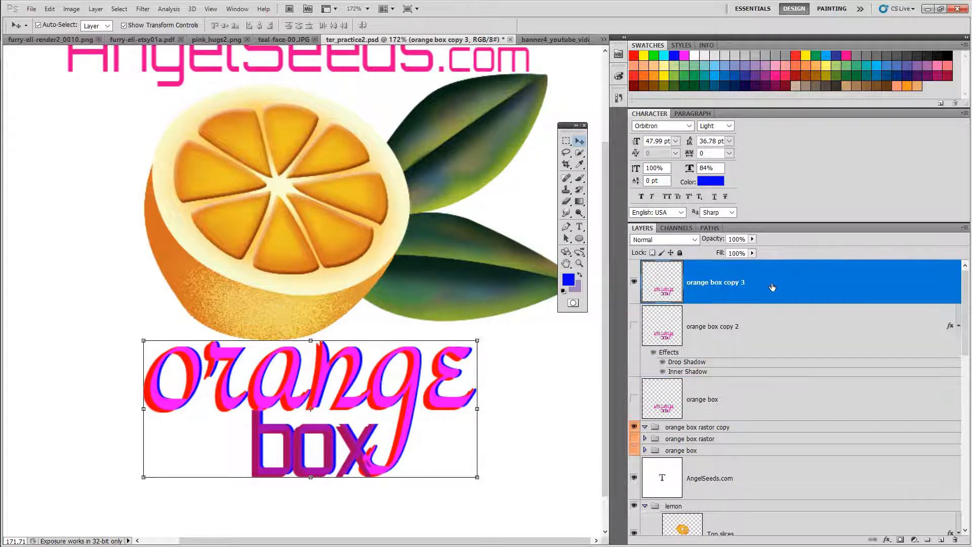
# Step: Compare the two copies by toggling the visibility of orange box copy 2 and orange box copy 3
pyautogui.click(635, 326)
pyautogui.click(634, 326)
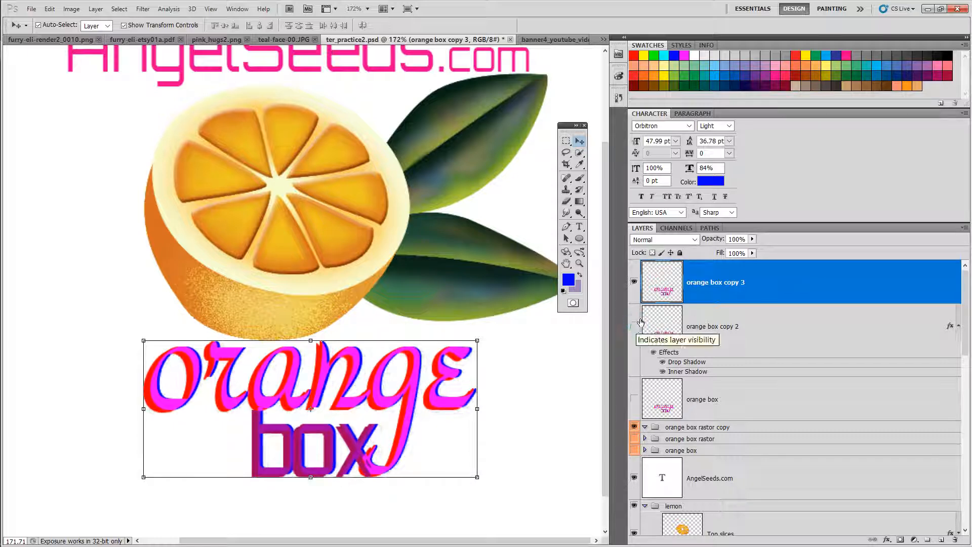
pyautogui.click(634, 281)
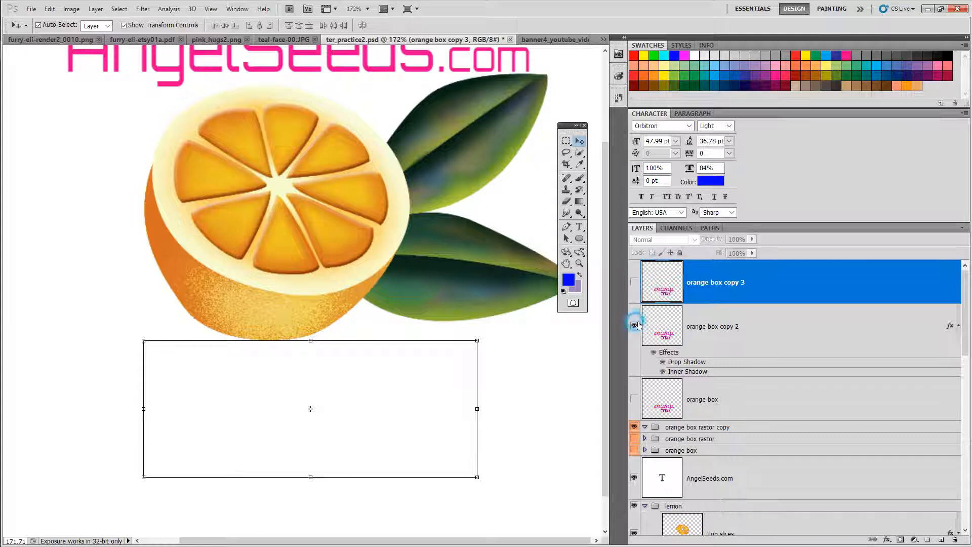
pyautogui.click(635, 326)
pyautogui.click(635, 326)
pyautogui.click(635, 326)
pyautogui.click(636, 283)
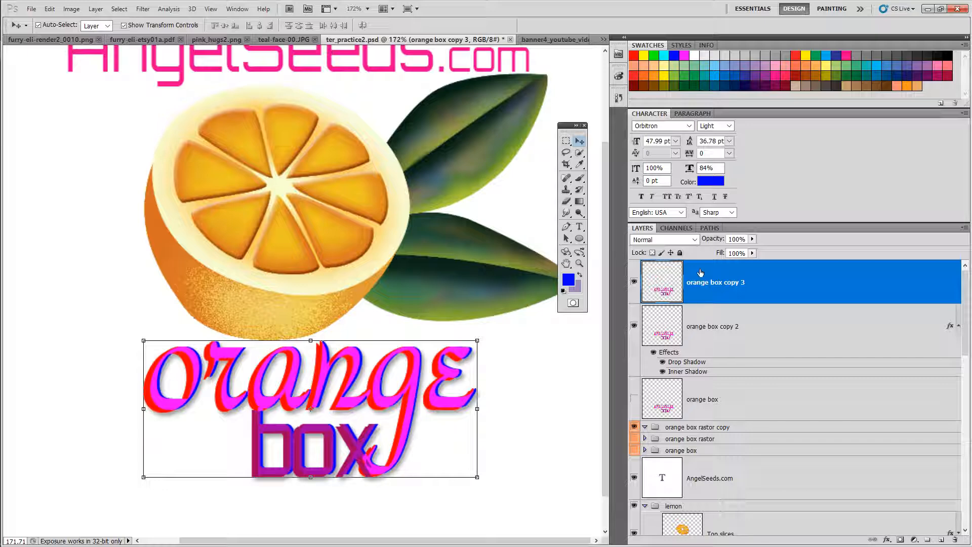
# Step: Open blending options for orange box copy 3 and set its blend mode to Darker Color
pyautogui.rightClick(788, 270)
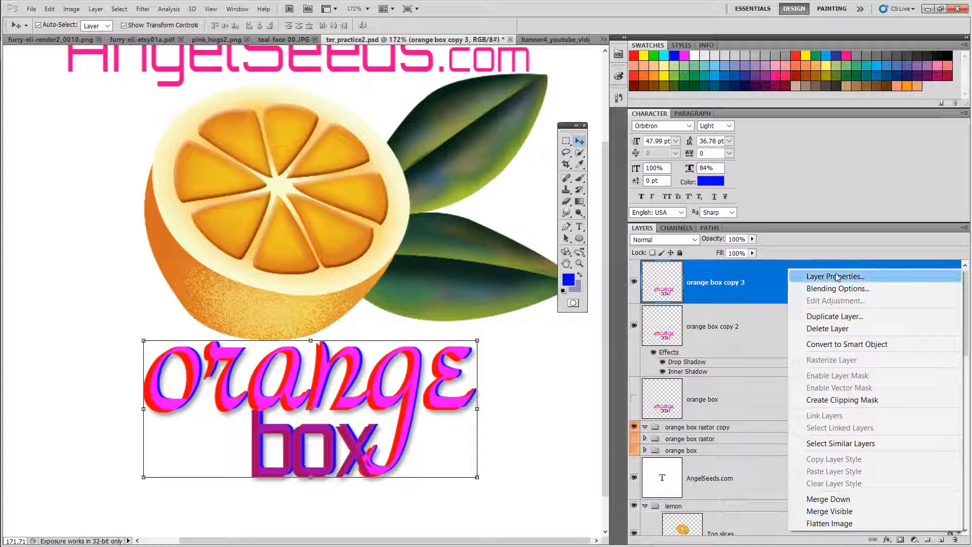
pyautogui.click(828, 288)
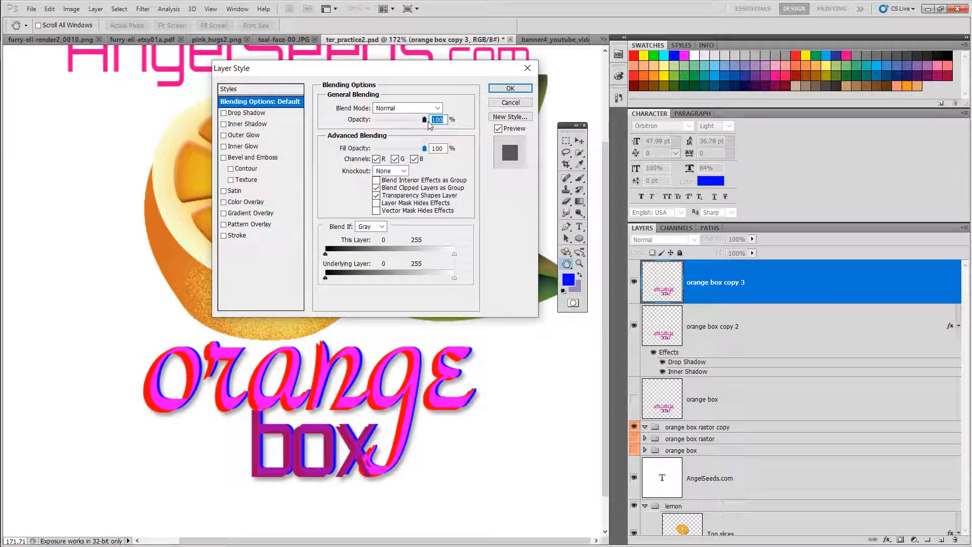
pyautogui.click(438, 108)
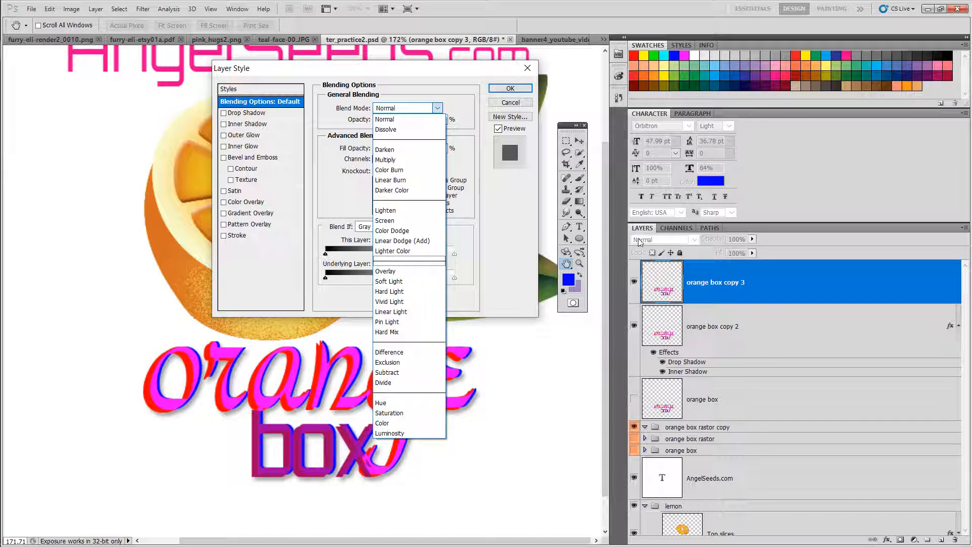
pyautogui.click(387, 191)
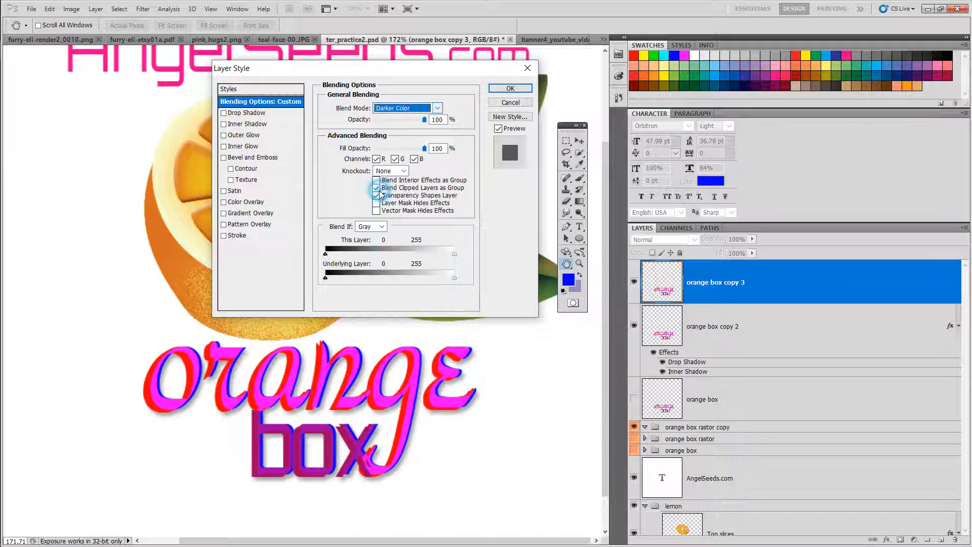
pyautogui.click(520, 92)
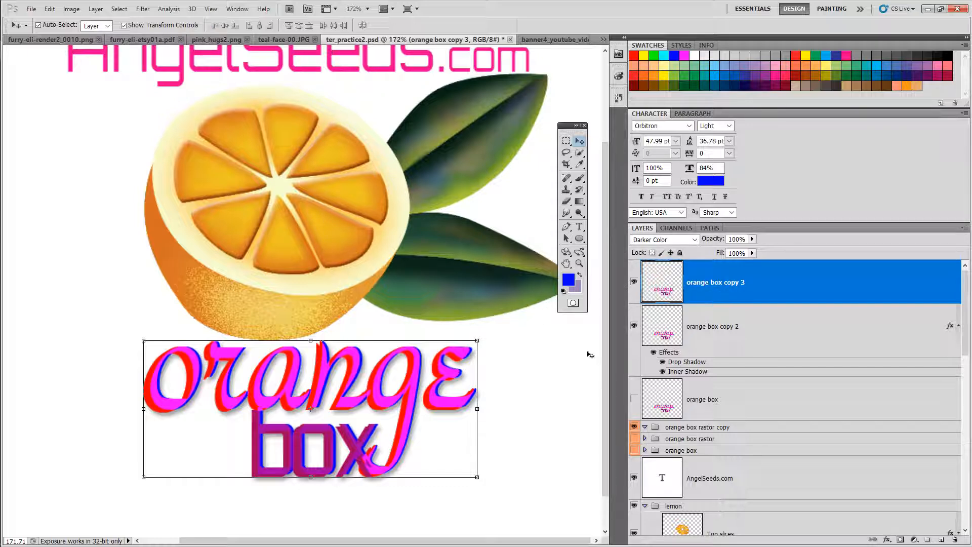
# Step: Hide orange box copy 2 and move the copy 3 text slightly left and up on the canvas
pyautogui.click(634, 326)
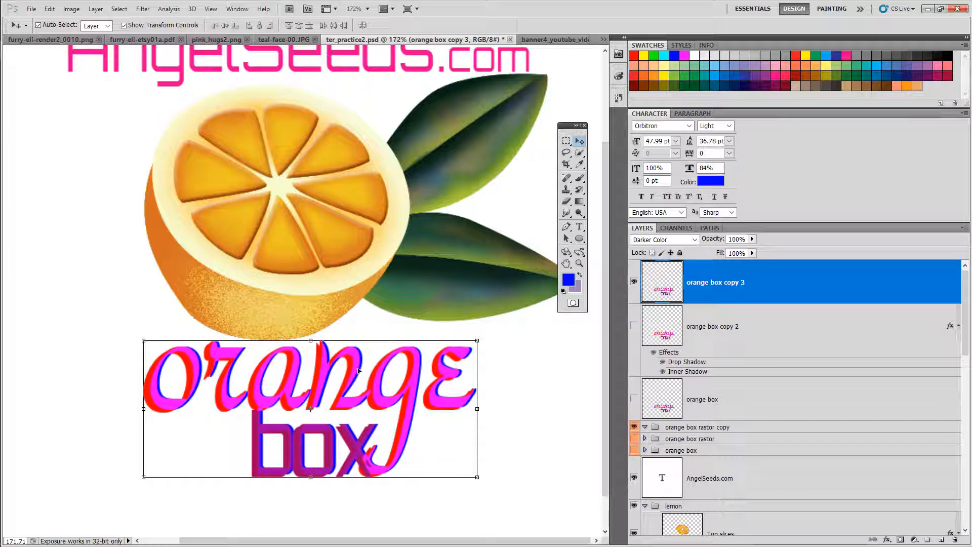
pyautogui.moveTo(360, 371); pyautogui.dragTo(334, 377)
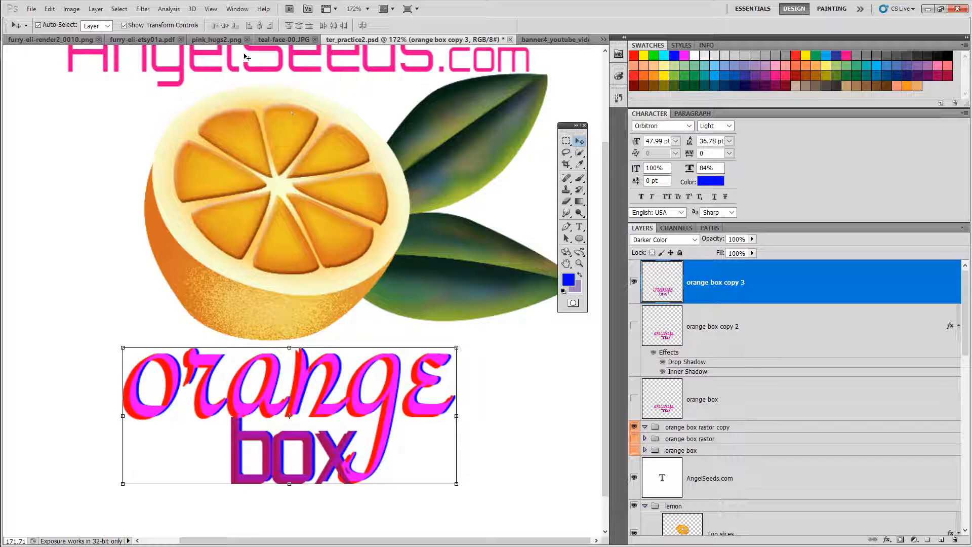
pyautogui.click(143, 9)
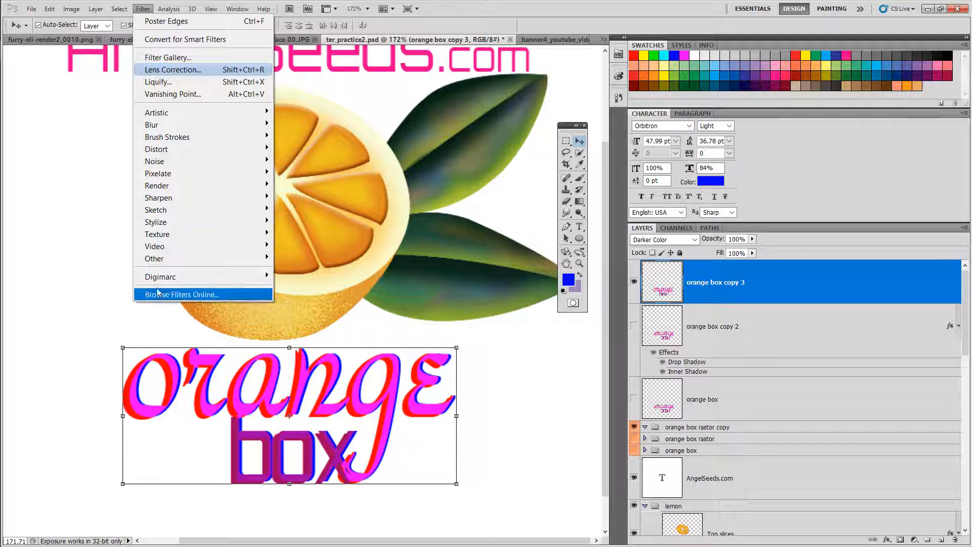
pyautogui.moveTo(211, 119)
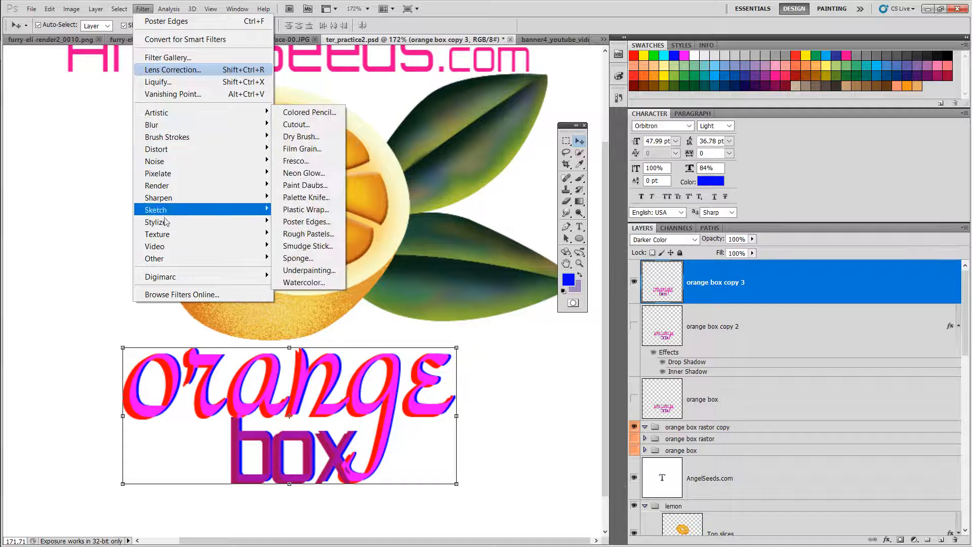
pyautogui.moveTo(167, 259)
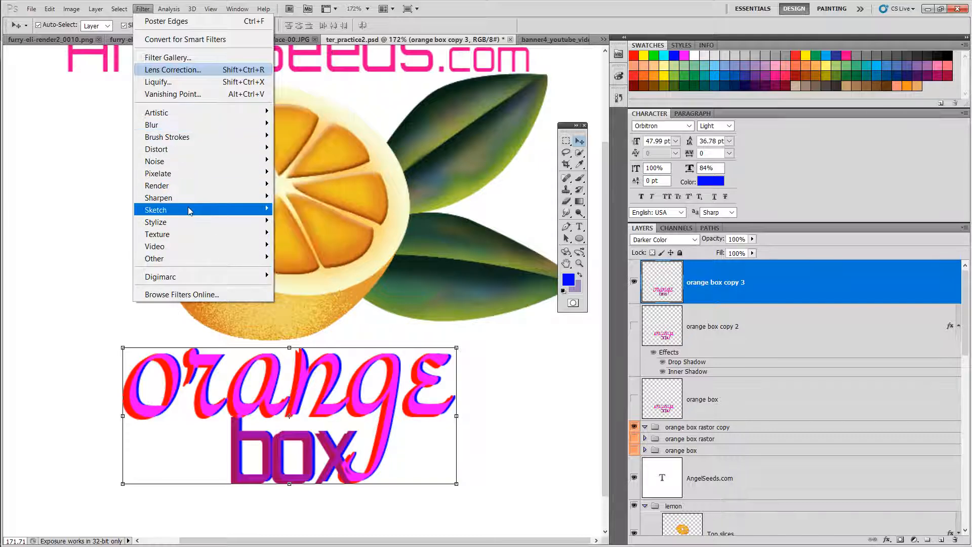
pyautogui.moveTo(160, 174)
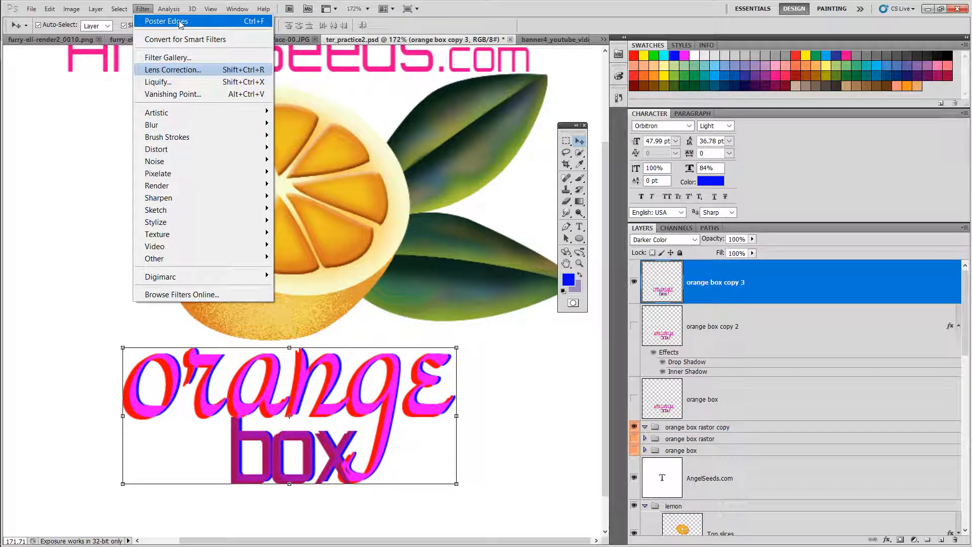
pyautogui.moveTo(160, 116)
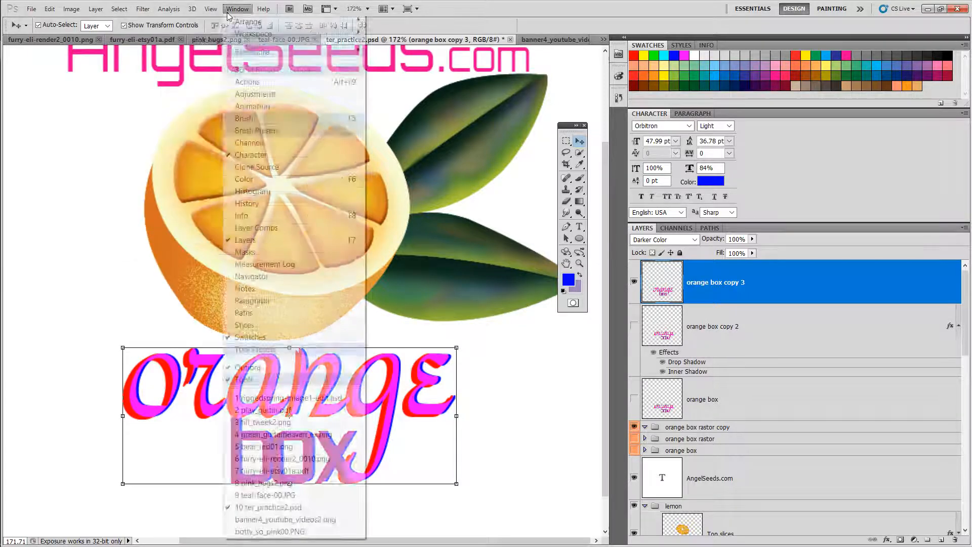
pyautogui.moveTo(207, 13)
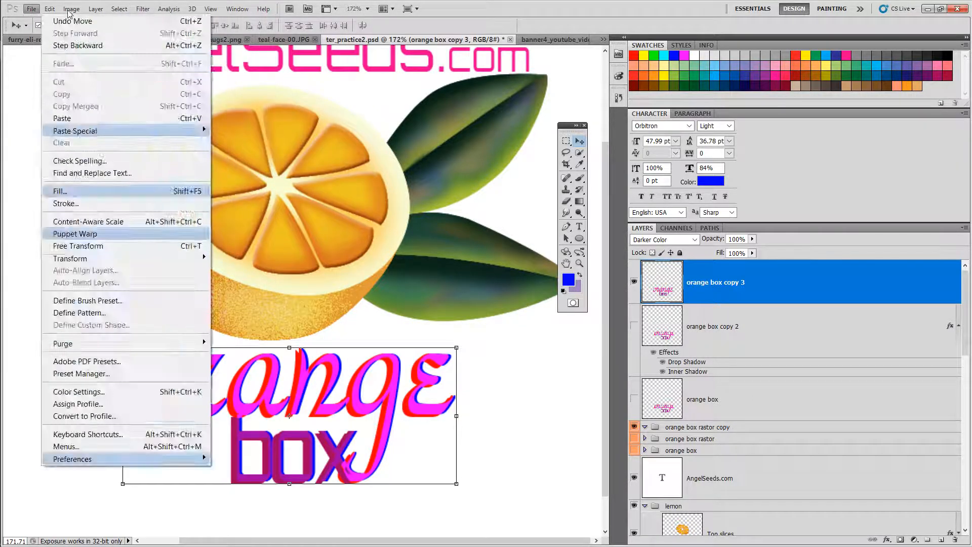
# Step: Open the Colored Pencil filter in the Filter Gallery and zoom its preview to 300%
pyautogui.moveTo(135, 5)
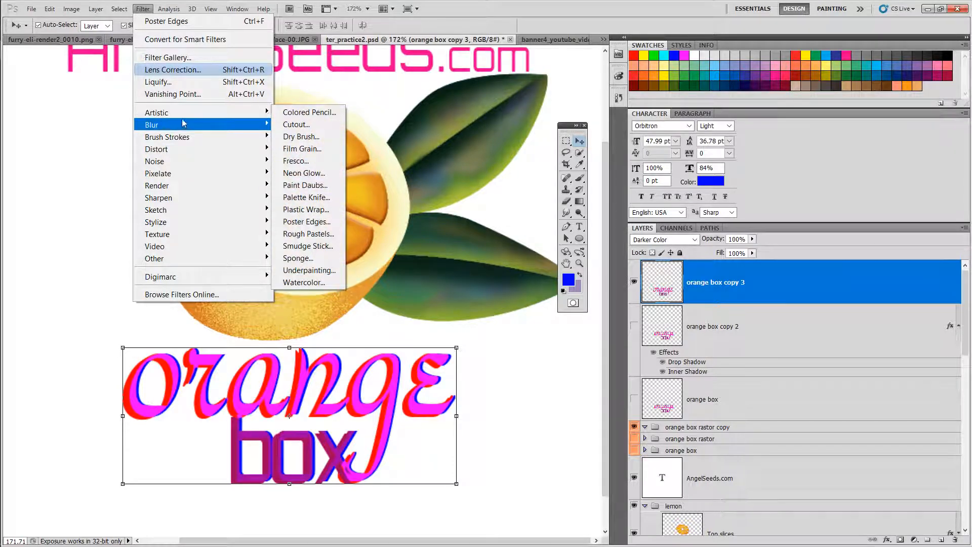
pyautogui.click(302, 114)
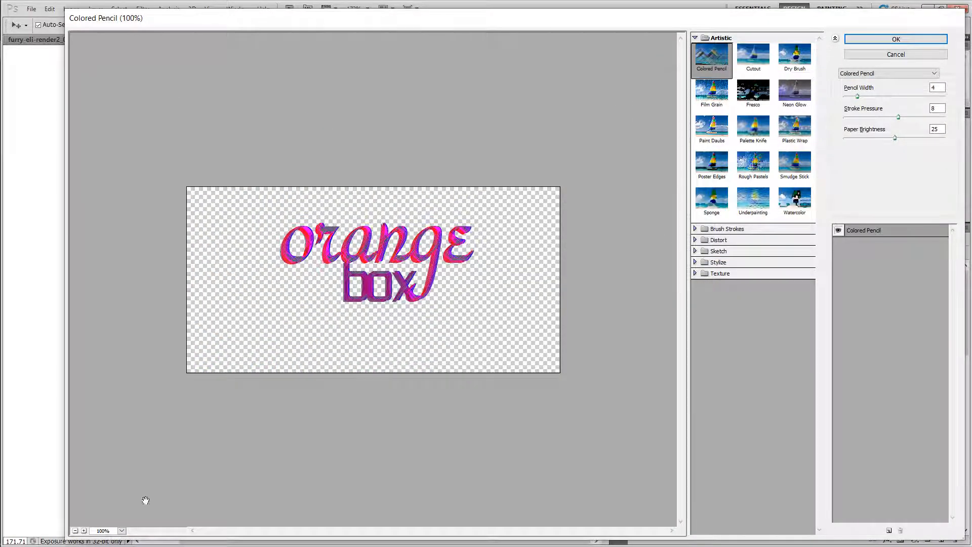
pyautogui.click(84, 530)
pyautogui.click(84, 531)
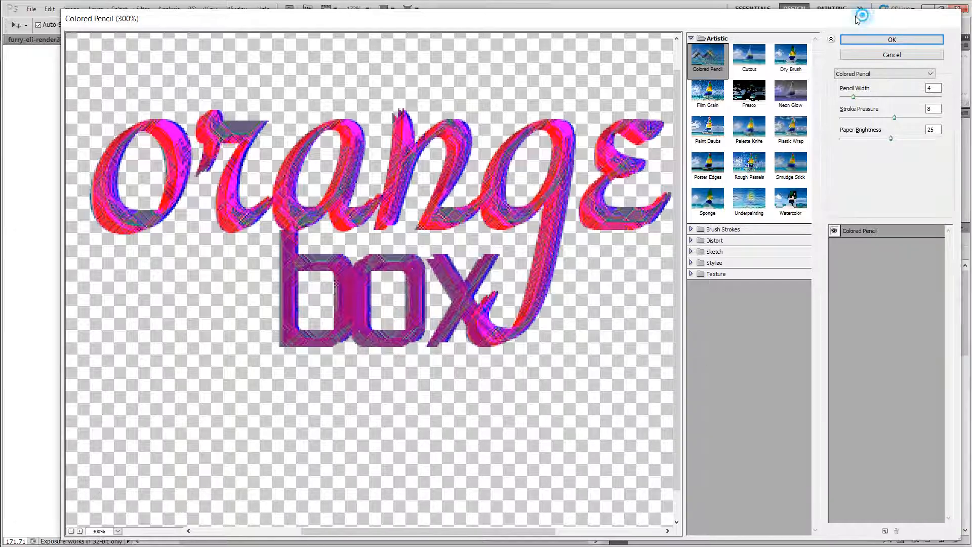
pyautogui.moveTo(881, 20); pyautogui.dragTo(838, 24)
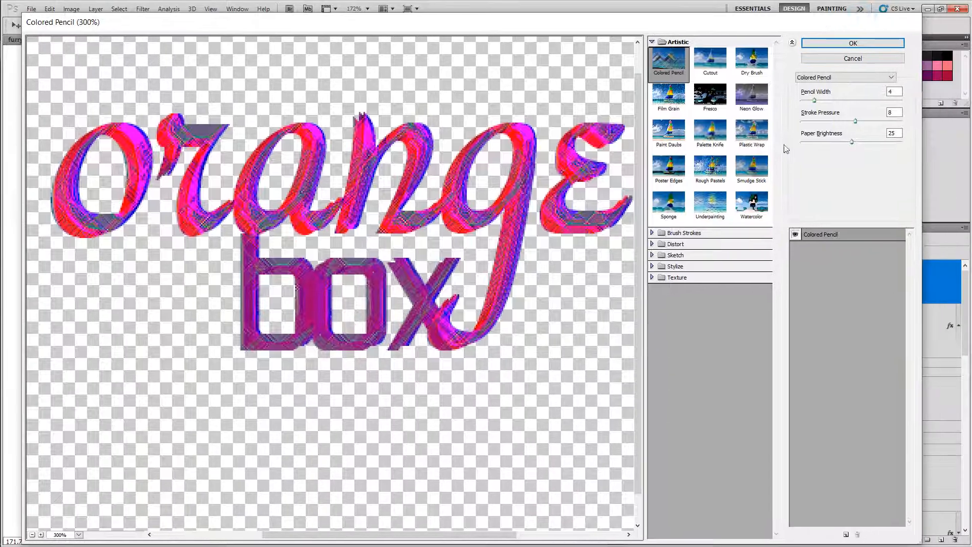
# Step: Preview the Poster Edges, Underpainting and Watercolor artistic filters on the text
pyautogui.click(710, 168)
pyautogui.click(668, 177)
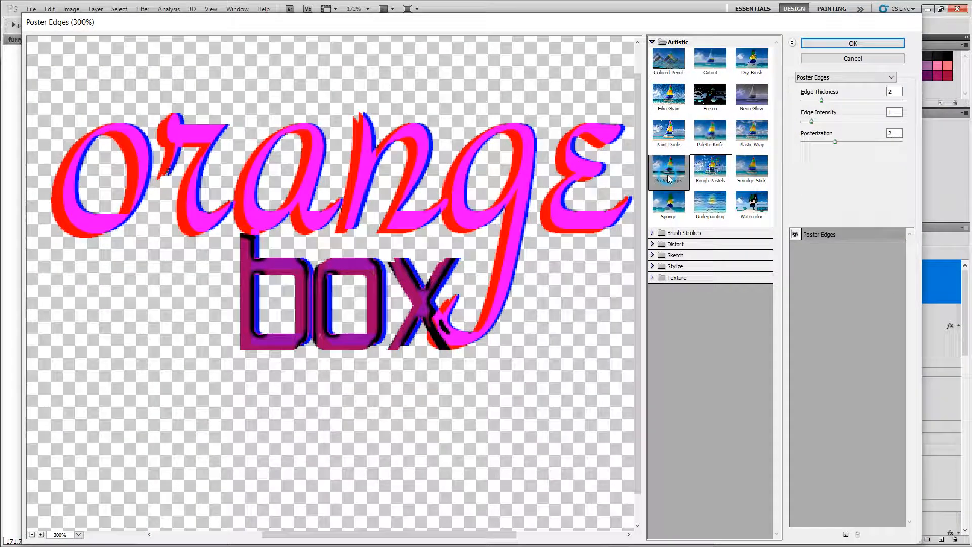
pyautogui.click(670, 203)
pyautogui.click(710, 203)
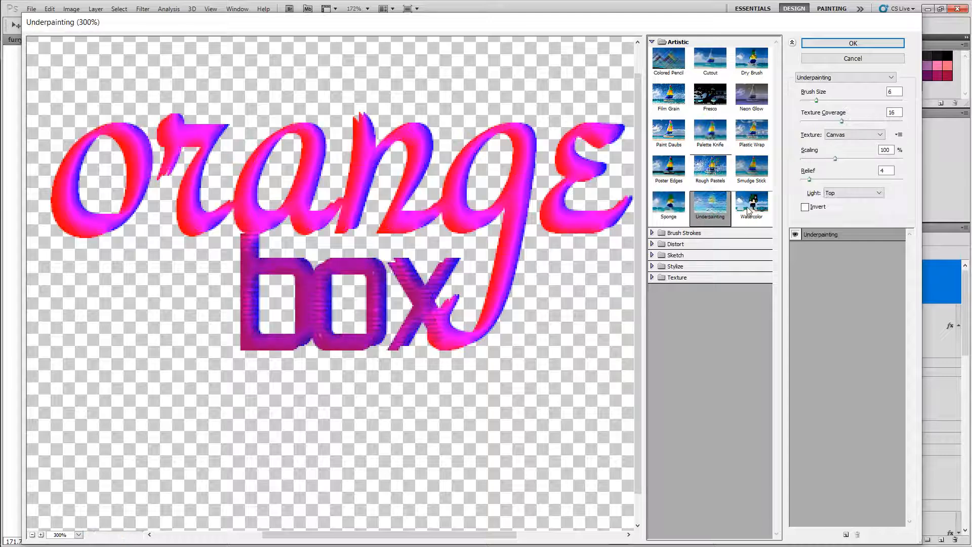
pyautogui.click(752, 209)
pyautogui.click(710, 205)
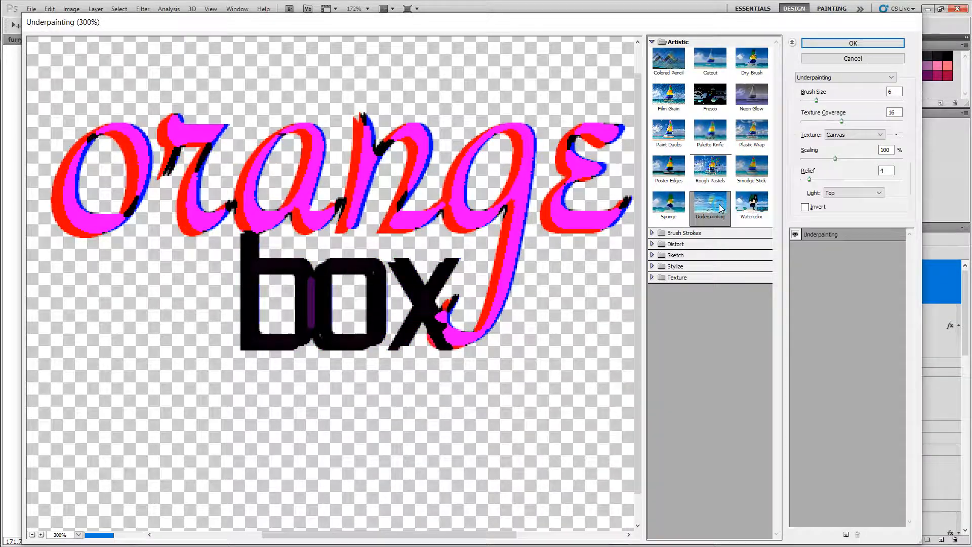
# Step: Preview the Dark Strokes and Accented Edges brush stroke filters on the text
pyautogui.click(652, 233)
pyautogui.click(668, 251)
pyautogui.click(669, 286)
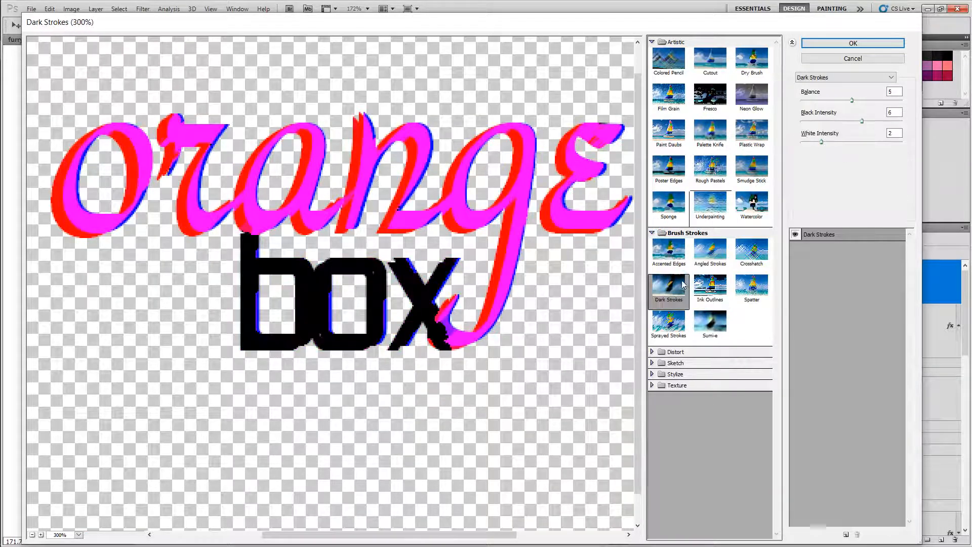
pyautogui.click(668, 253)
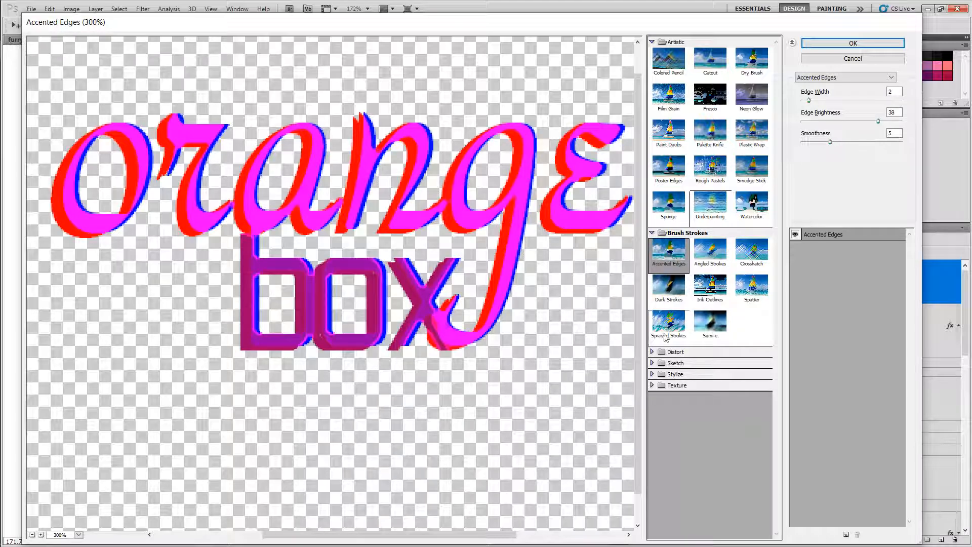
# Step: Preview the Reticulation sketch filter, then apply the Note Paper sketch filter to the text
pyautogui.click(651, 352)
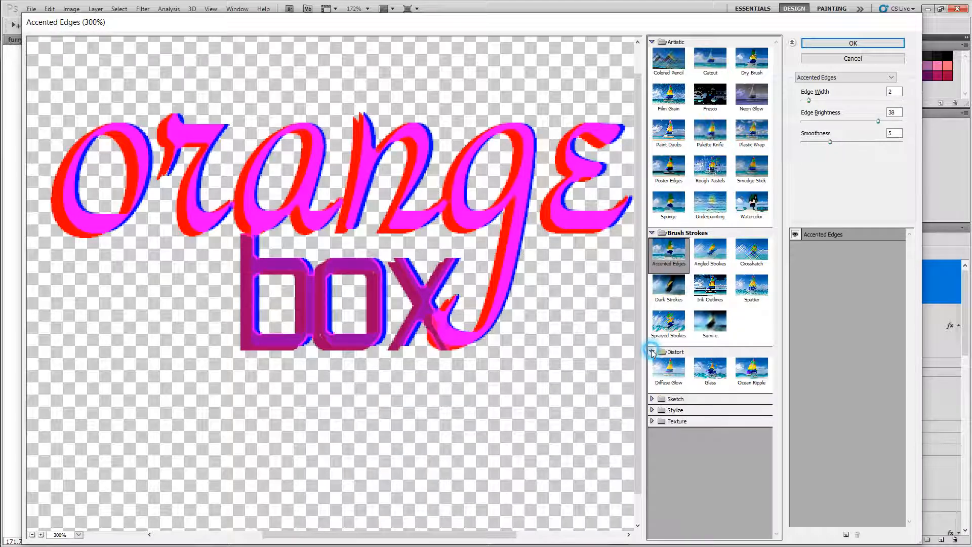
pyautogui.click(652, 399)
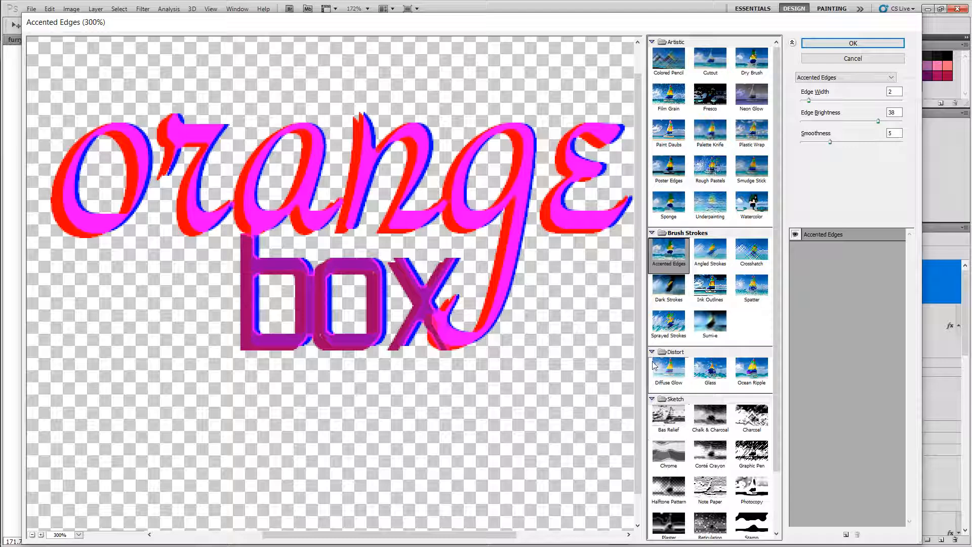
pyautogui.moveTo(778, 300); pyautogui.dragTo(785, 411)
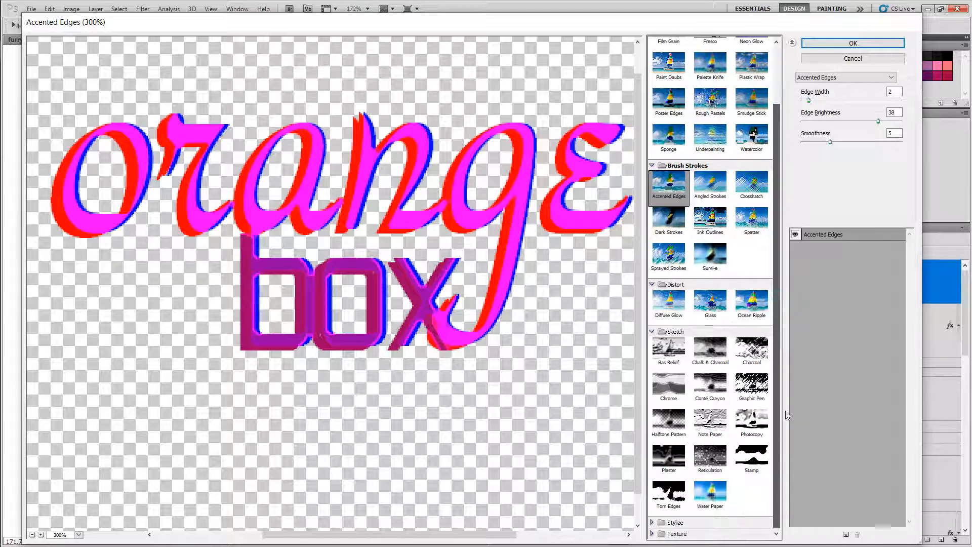
pyautogui.click(711, 461)
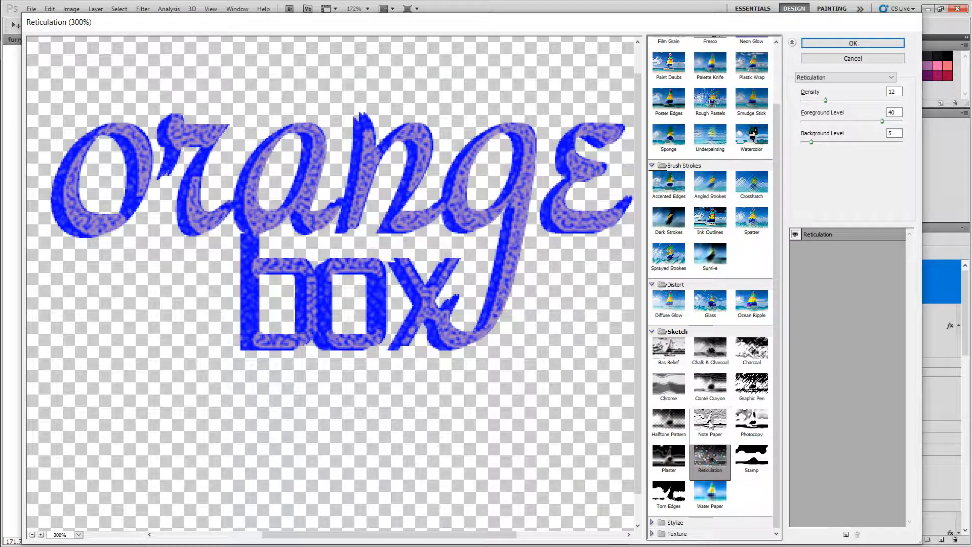
pyautogui.click(710, 424)
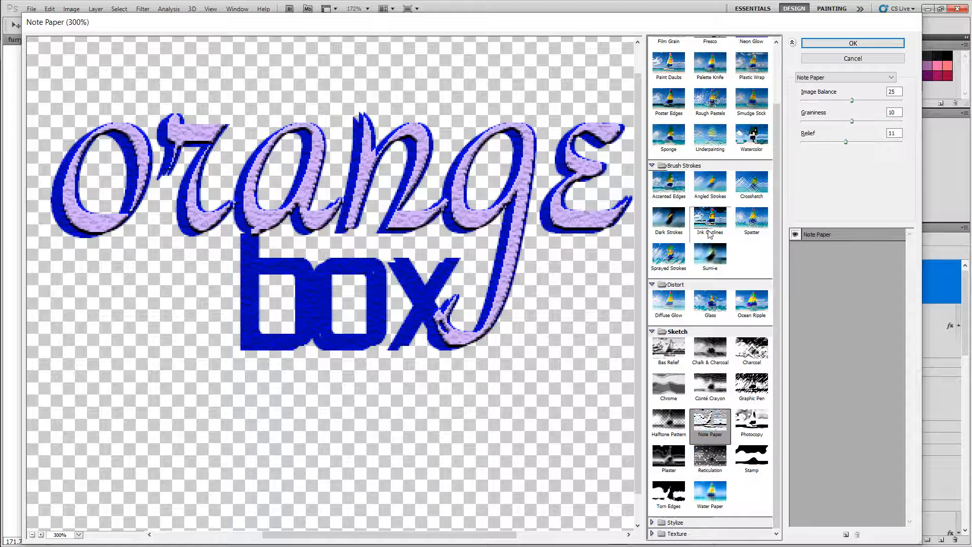
pyautogui.click(818, 44)
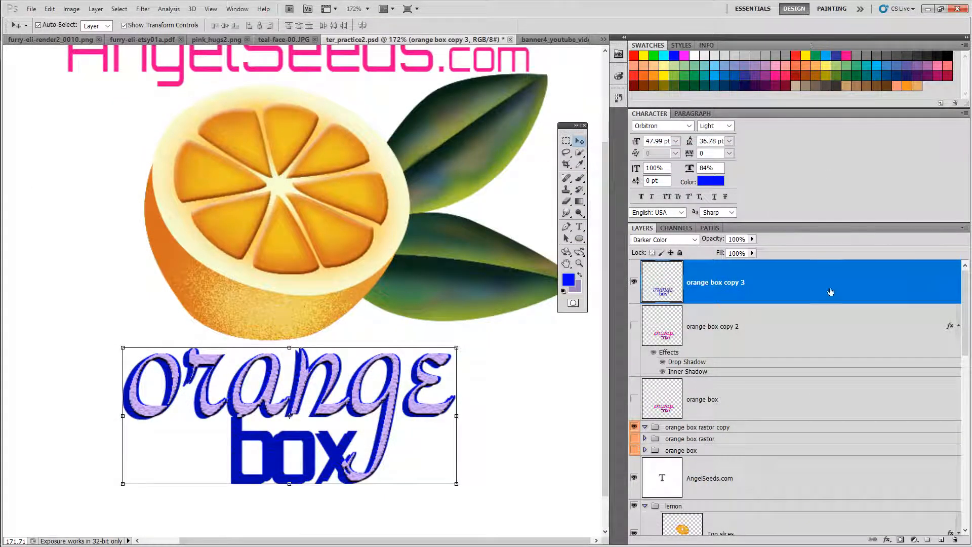
# Step: Duplicate the orange box layer as orange box copy 4
pyautogui.rightClick(794, 273)
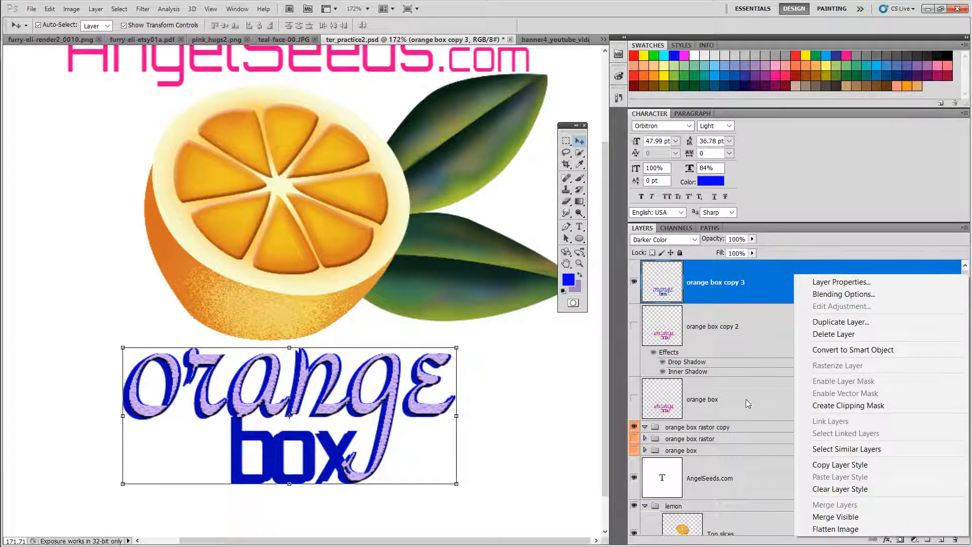
pyautogui.click(765, 283)
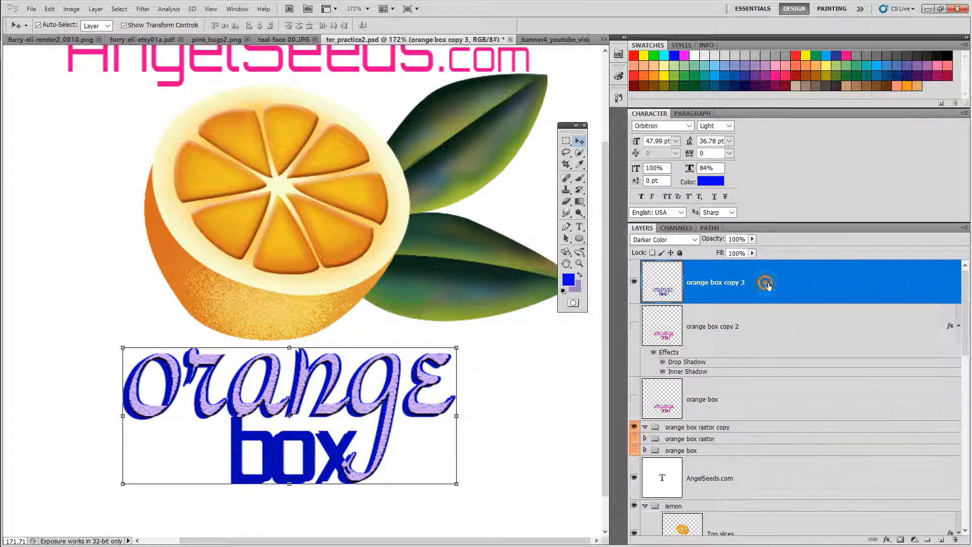
pyautogui.rightClick(765, 283)
pyautogui.click(734, 400)
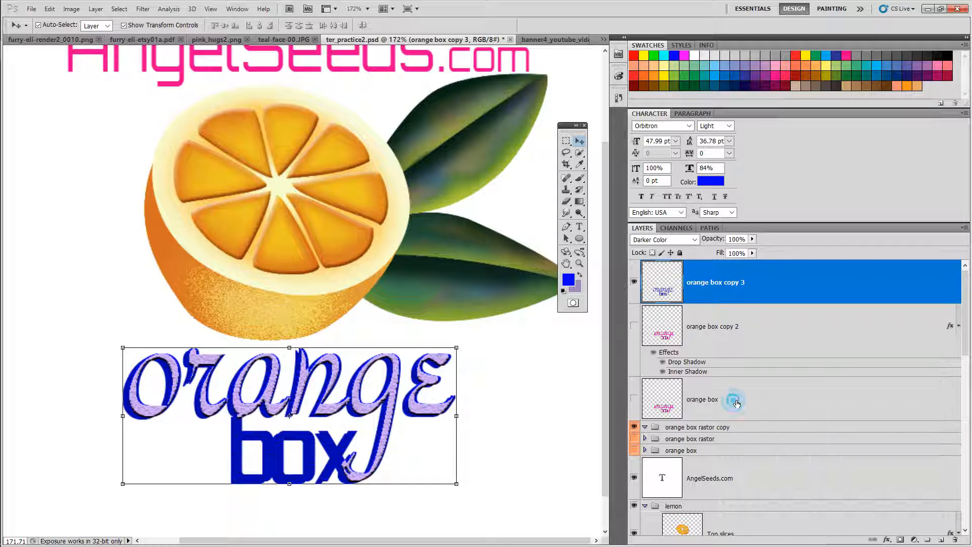
pyautogui.rightClick(734, 400)
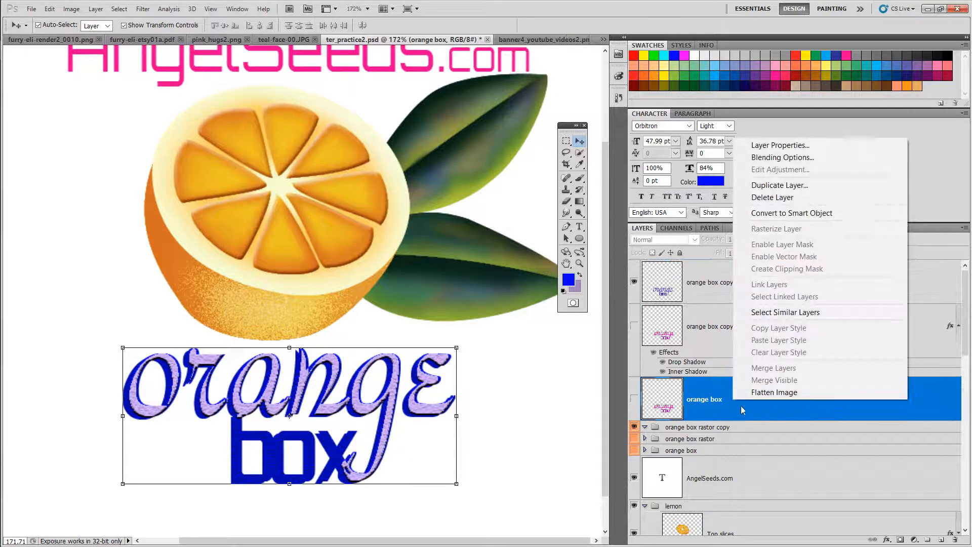
pyautogui.click(766, 185)
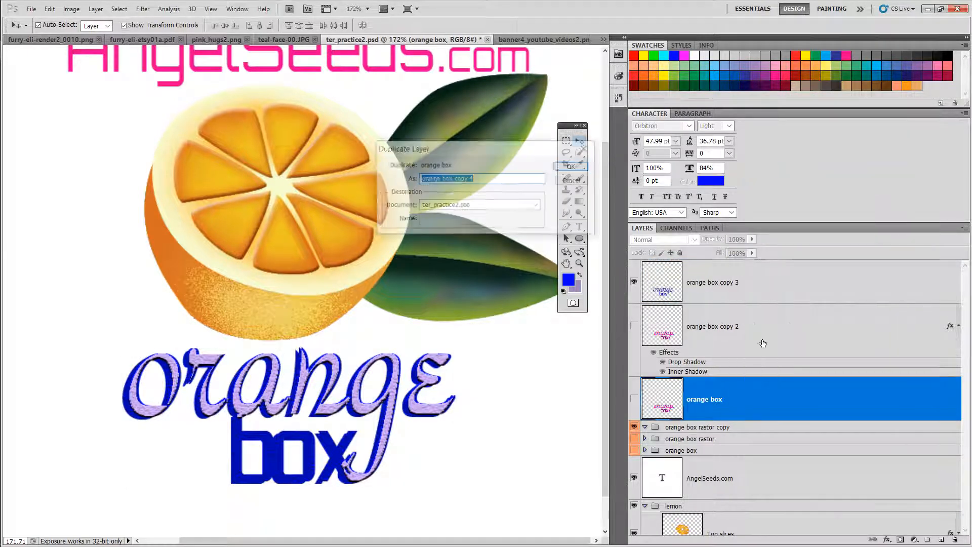
pyautogui.click(570, 166)
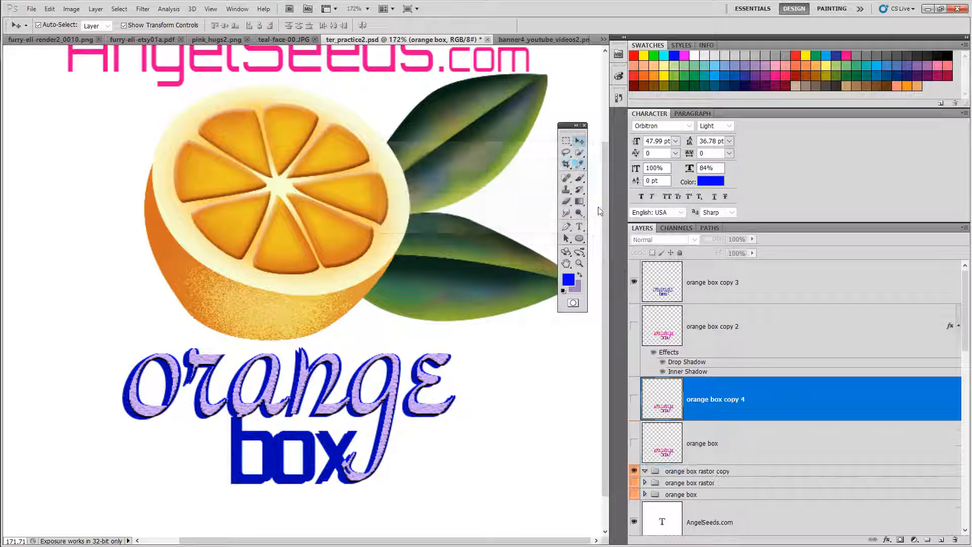
# Step: Move orange box copy 4 to the top of the layer stack and make it visible
pyautogui.moveTo(786, 405); pyautogui.dragTo(760, 274)
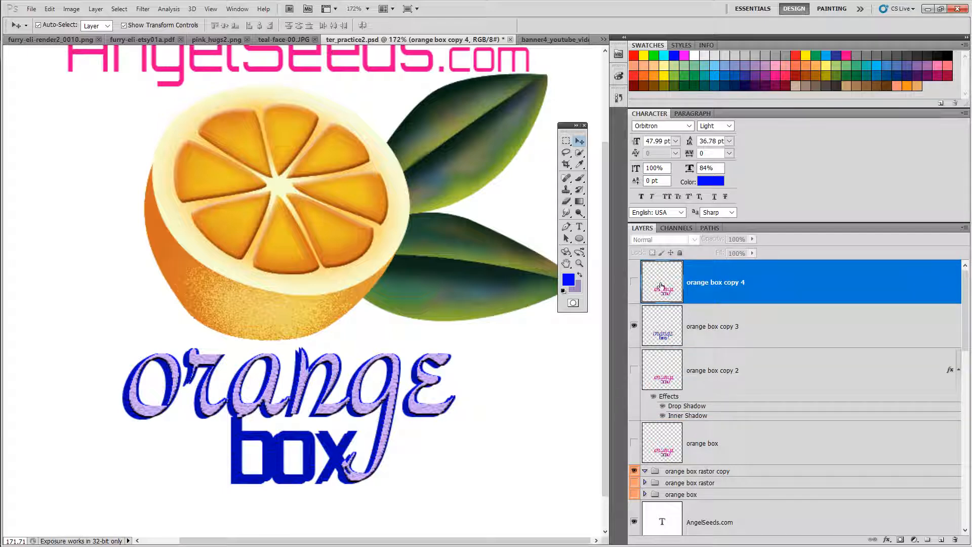
pyautogui.click(634, 282)
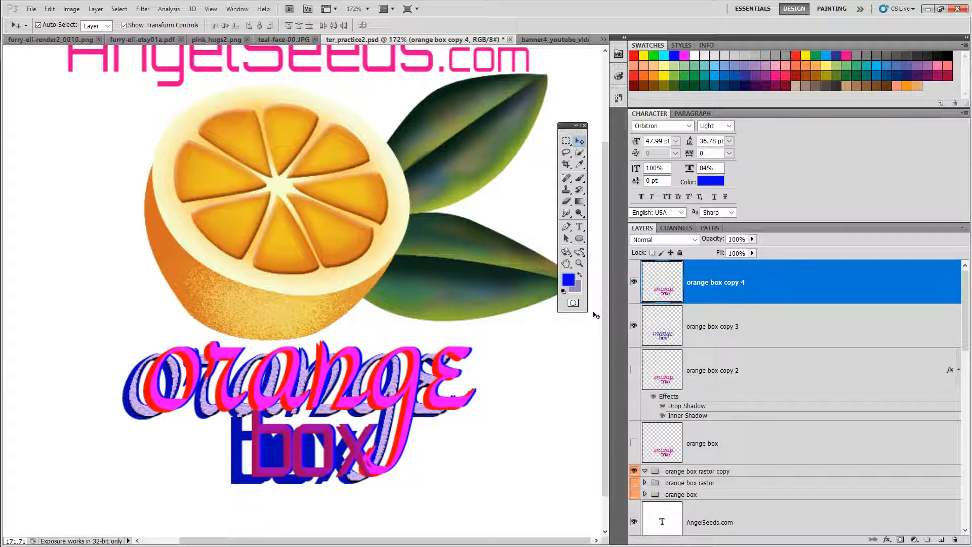
# Step: Shift the copy 4 text slightly left on the canvas and lower its opacity to 50%
pyautogui.moveTo(415, 389); pyautogui.dragTo(388, 401)
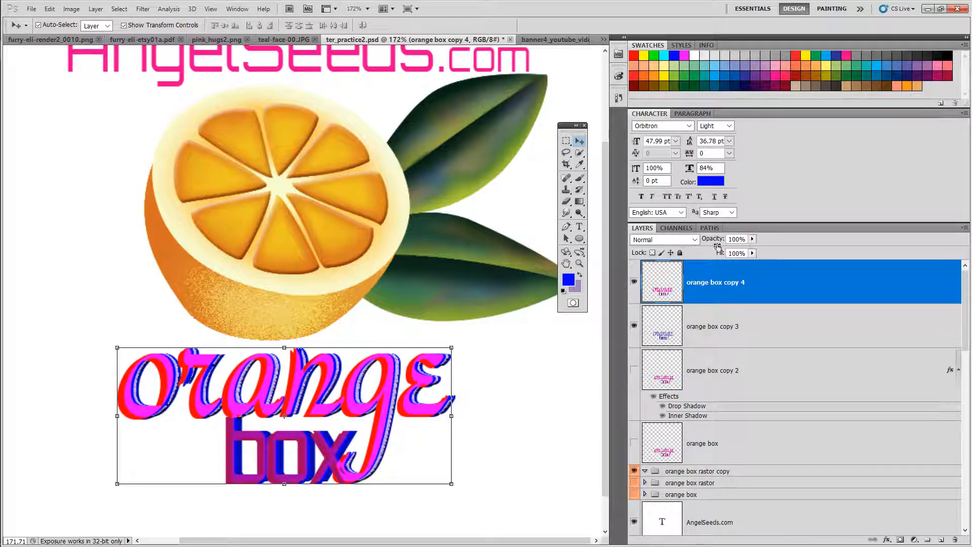
pyautogui.moveTo(718, 247); pyautogui.dragTo(693, 244)
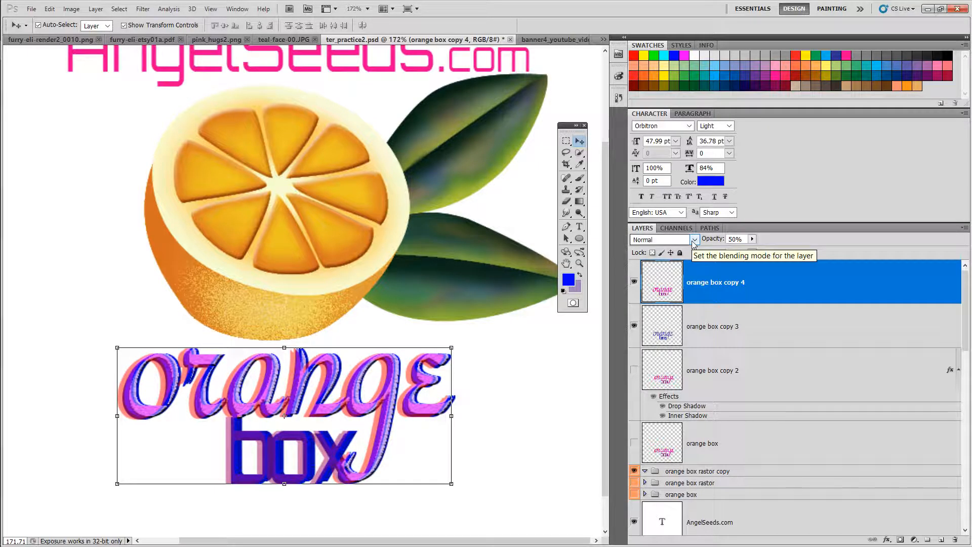
# Step: Set orange box copy 4's opacity to 24% and its blend mode to Subtract
pyautogui.click(581, 264)
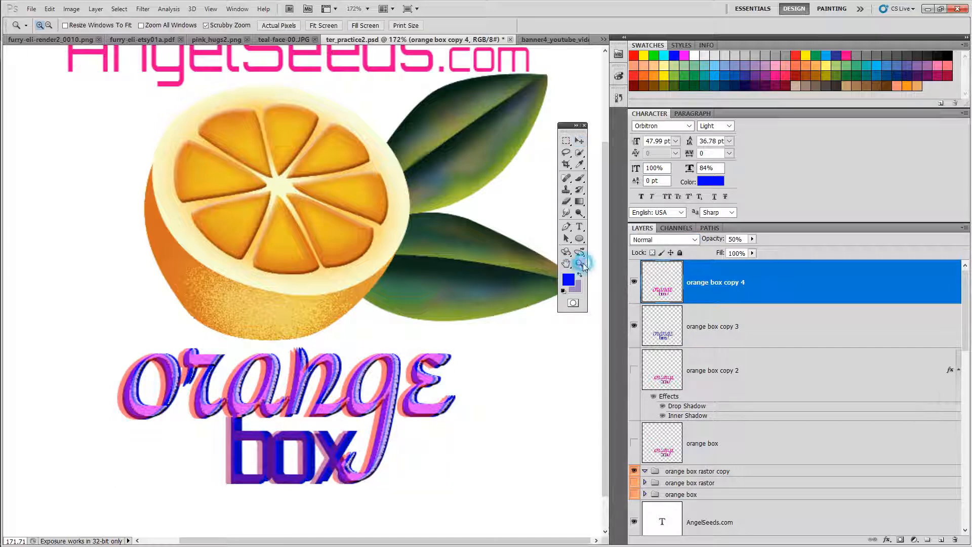
pyautogui.moveTo(299, 415); pyautogui.dragTo(459, 334)
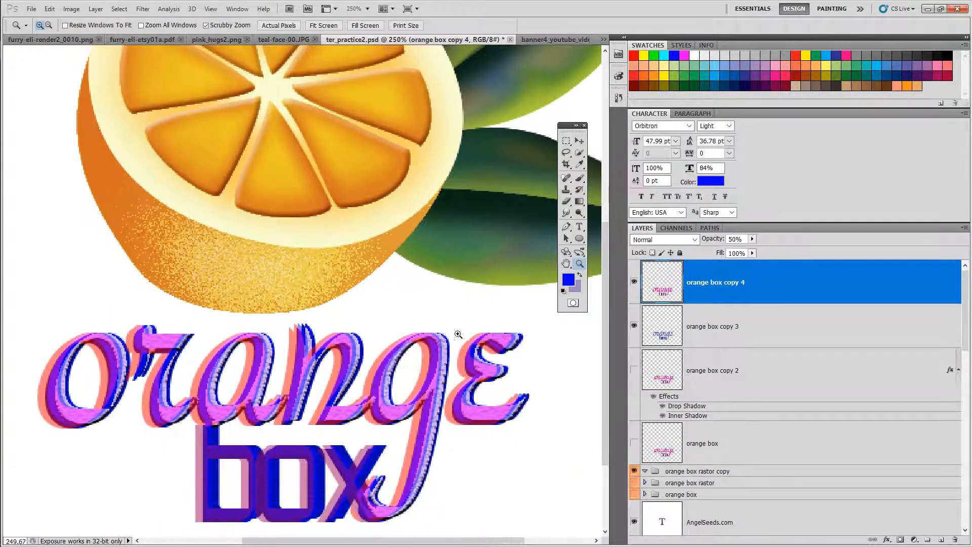
pyautogui.click(567, 265)
pyautogui.moveTo(382, 375); pyautogui.dragTo(400, 253)
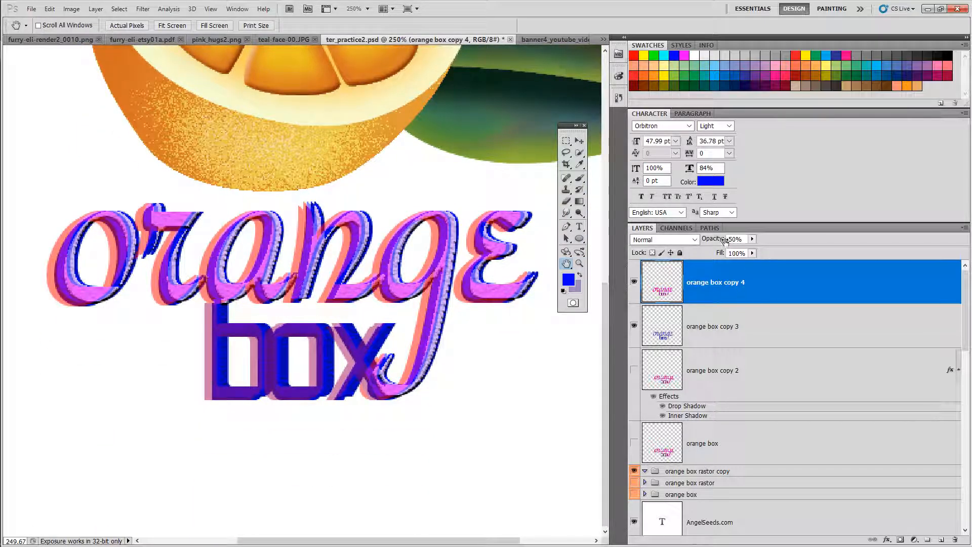
pyautogui.moveTo(725, 241)
pyautogui.mouseDown()
pyautogui.moveTo(698, 241)
pyautogui.moveTo(709, 243)
pyautogui.mouseUp()
pyautogui.click(694, 240)
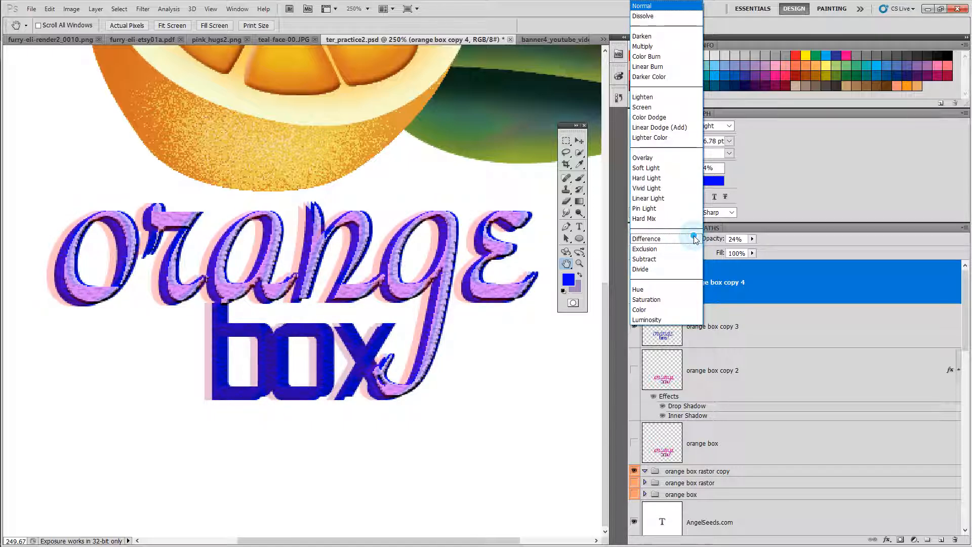
pyautogui.click(650, 261)
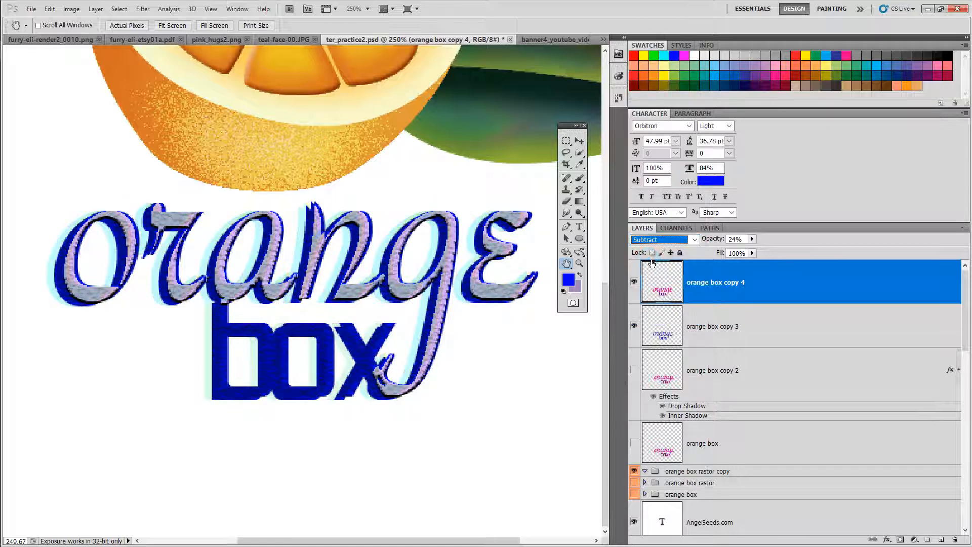
# Step: Change orange box copy 4's blend mode to Dissolve
pyautogui.click(664, 239)
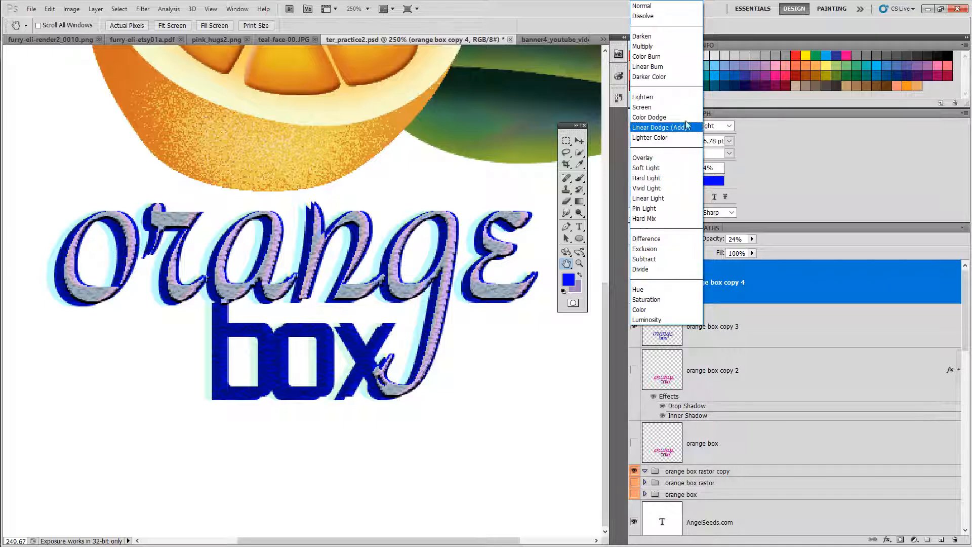
pyautogui.click(652, 16)
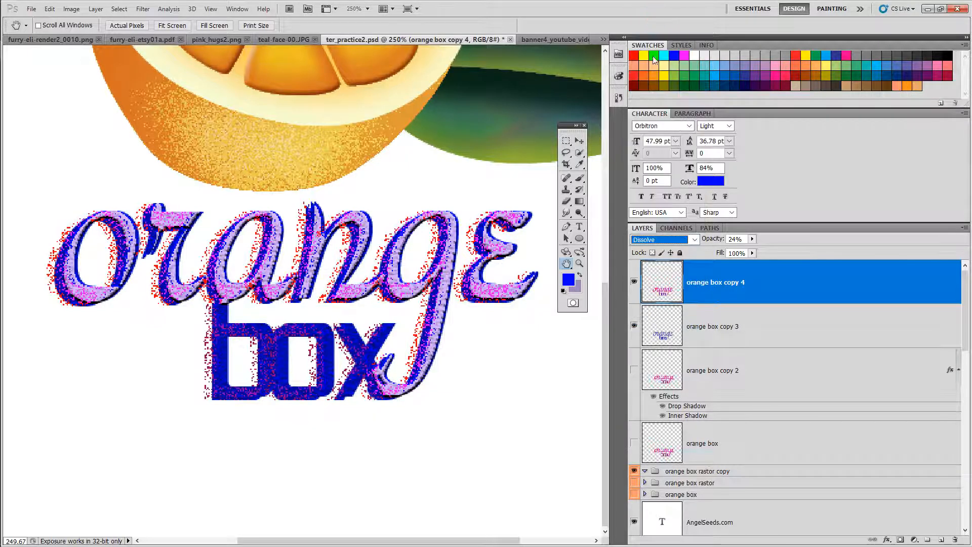
pyautogui.click(691, 239)
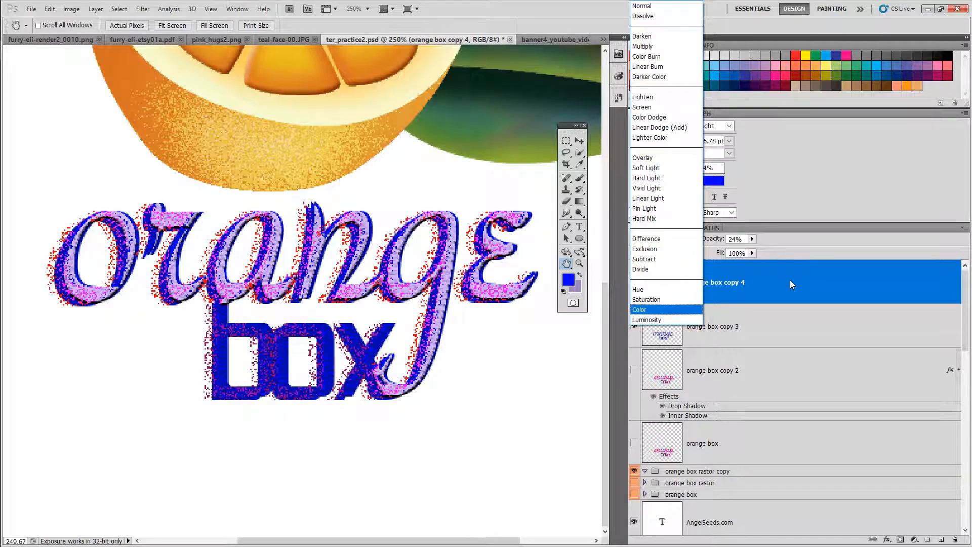
pyautogui.click(792, 284)
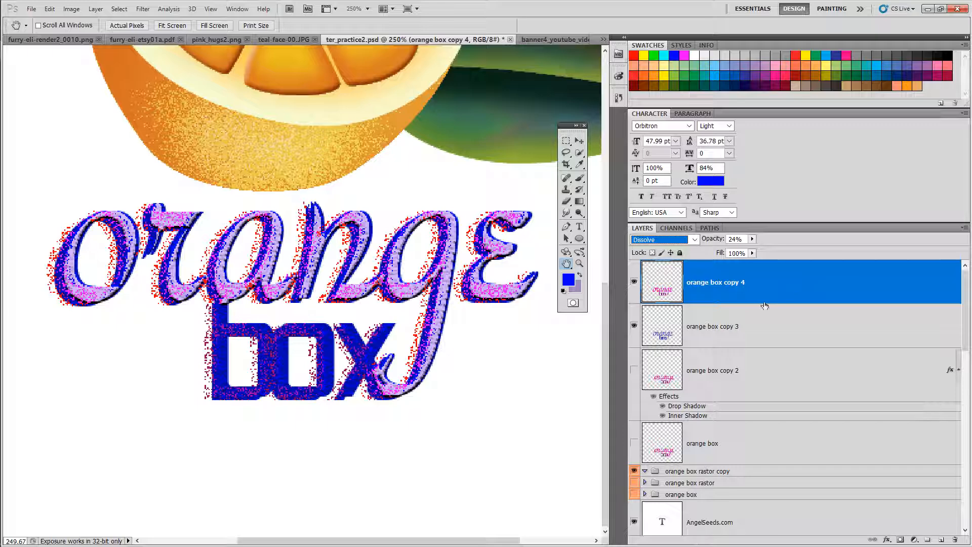
# Step: Select the orange box copy 4, copy 3 and copy 2 layers together
pyautogui.rightClick(781, 291)
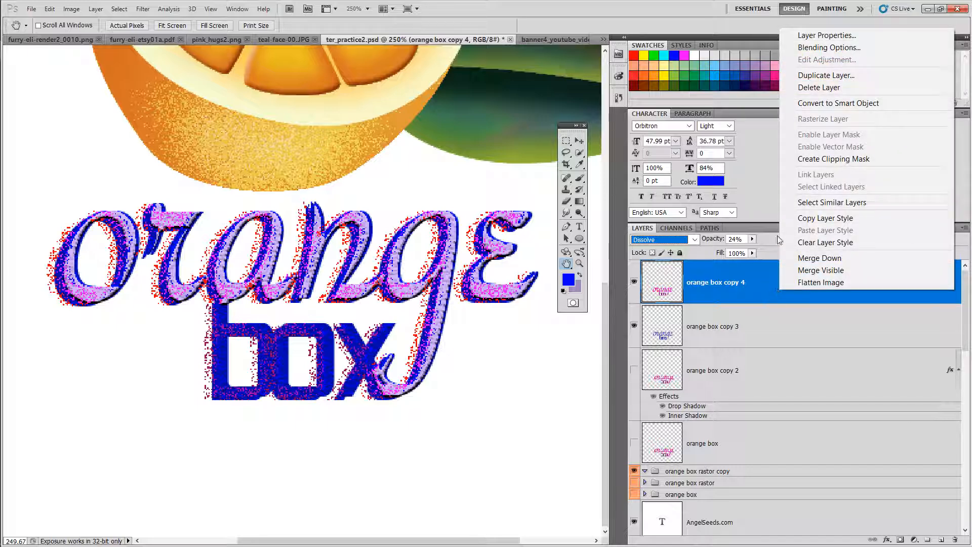
pyautogui.click(761, 290)
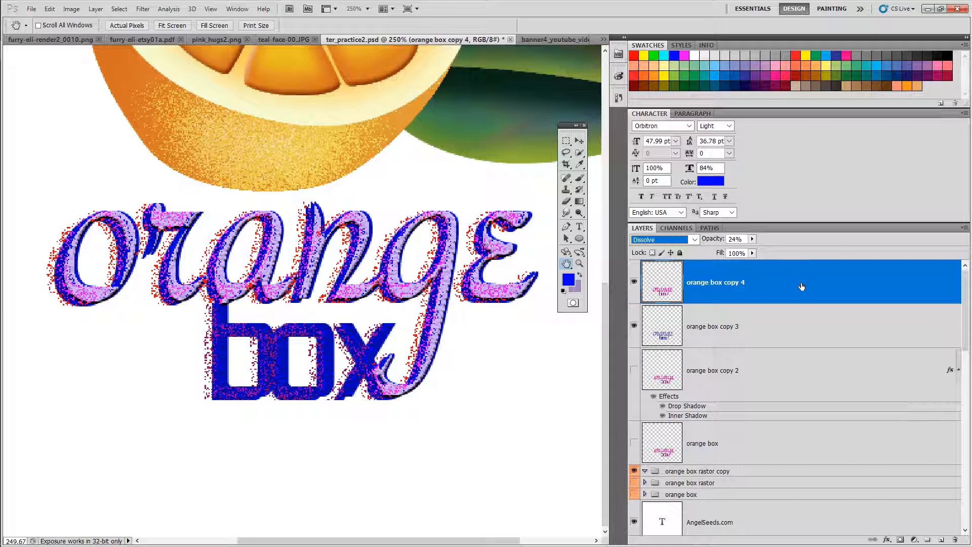
pyautogui.keyDown('shift'); pyautogui.click(785, 328); pyautogui.keyUp('shift')
pyautogui.keyDown('shift'); pyautogui.click(785, 361); pyautogui.keyUp('shift')
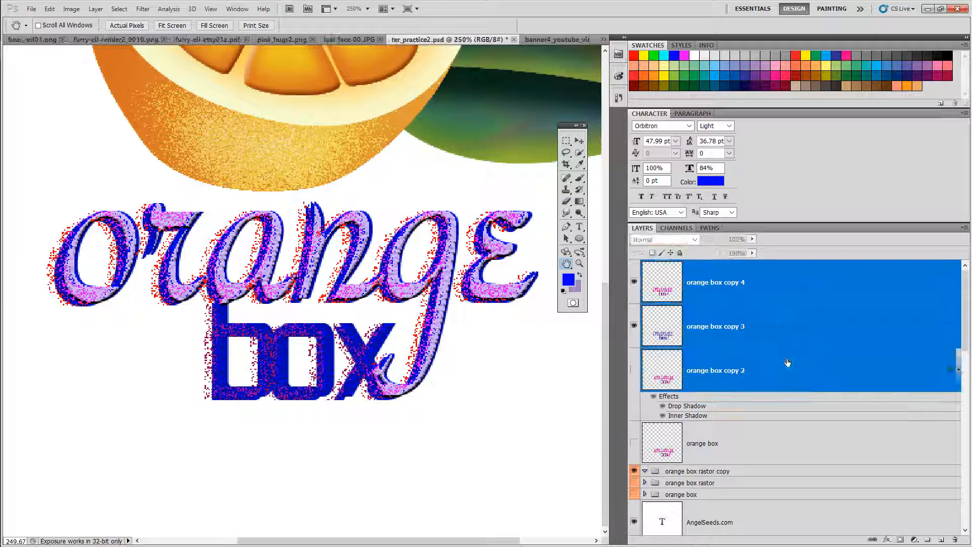
# Step: Zoom in to examine the layered text closely
pyautogui.rightClick(784, 319)
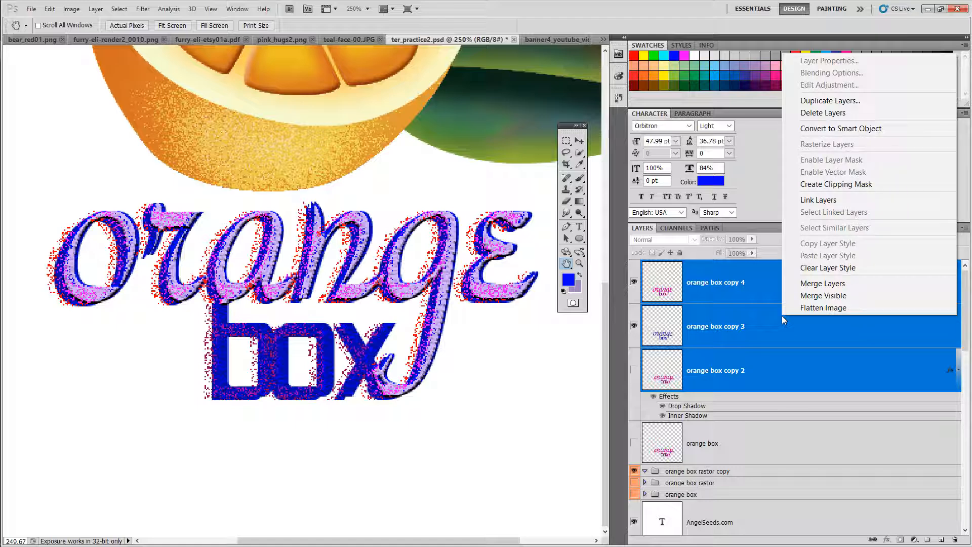
pyautogui.click(754, 299)
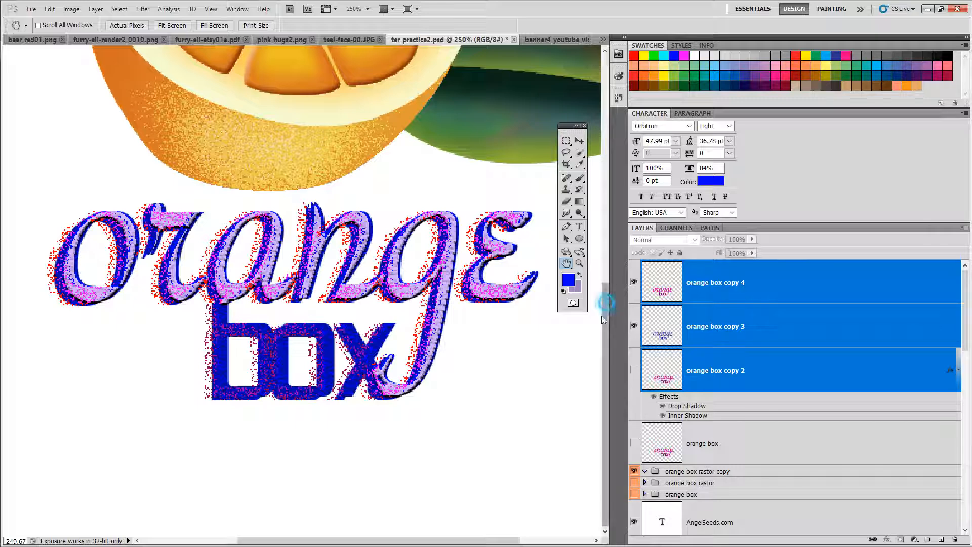
pyautogui.scroll(2, 604, 324)
pyautogui.scroll(-2, 603, 325)
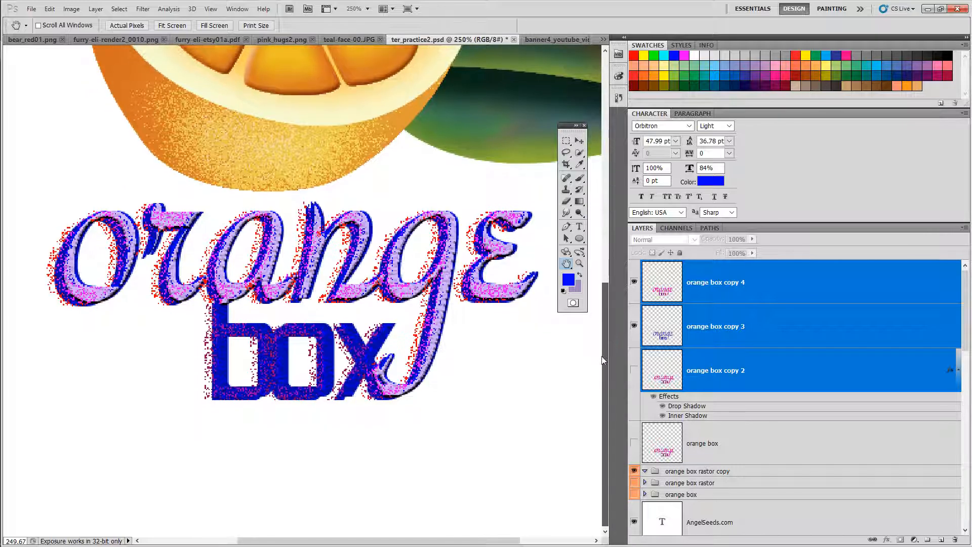
pyautogui.scroll(2, 603, 334)
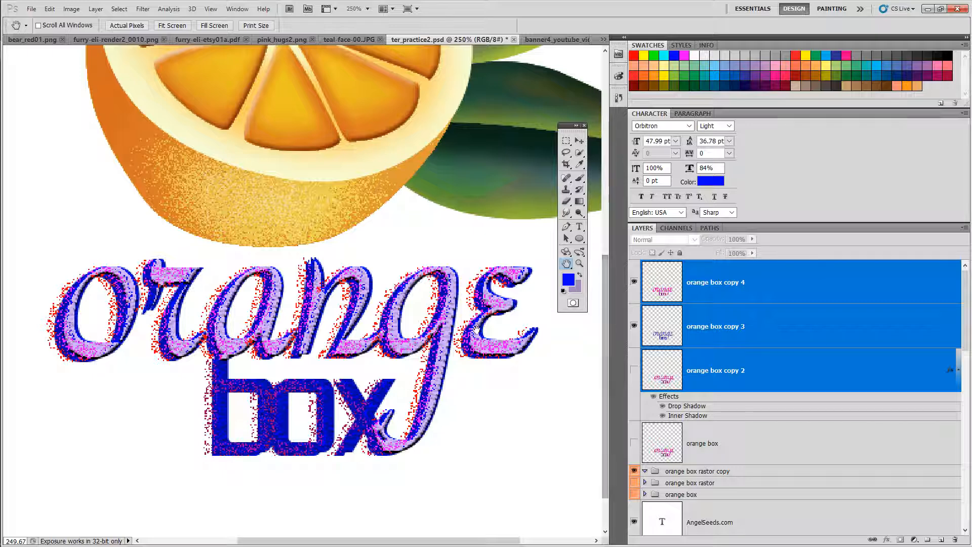
pyautogui.click(579, 264)
pyautogui.click(369, 334)
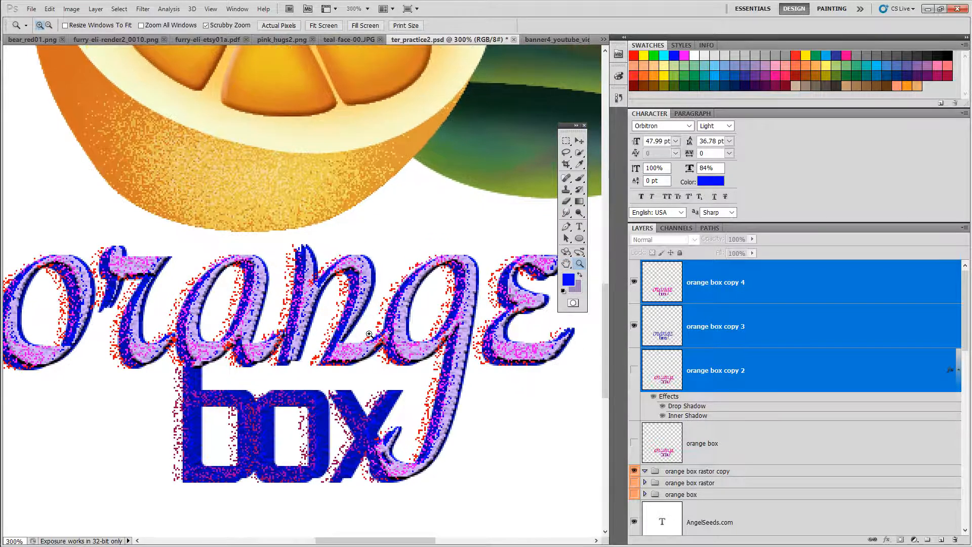
# Step: Set the selected orange box copies' opacity to 24% and make orange box copy 4 visible
pyautogui.moveTo(370, 334); pyautogui.dragTo(321, 336)
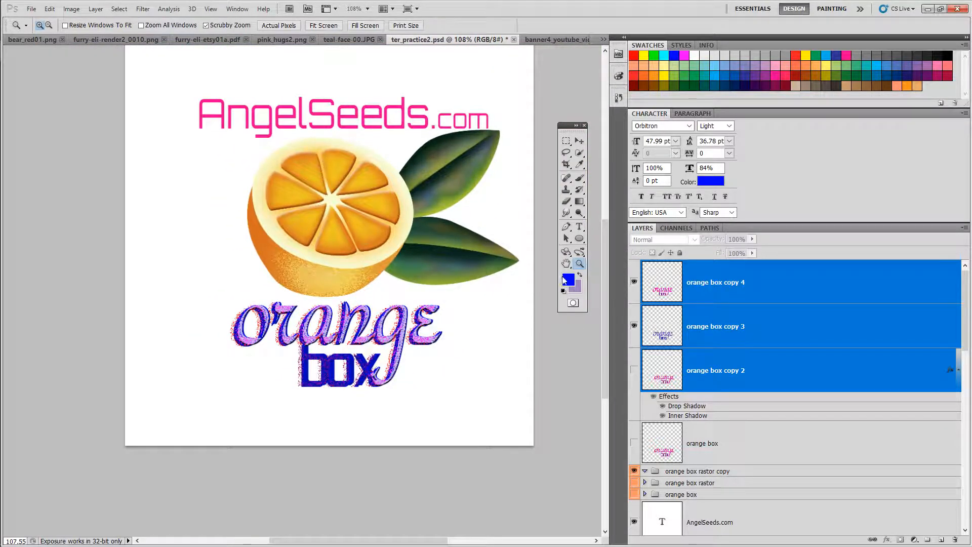
pyautogui.moveTo(401, 291)
pyautogui.mouseDown()
pyautogui.moveTo(354, 311)
pyautogui.moveTo(385, 296)
pyautogui.moveTo(431, 294)
pyautogui.moveTo(377, 306)
pyautogui.moveTo(398, 306)
pyautogui.mouseUp()
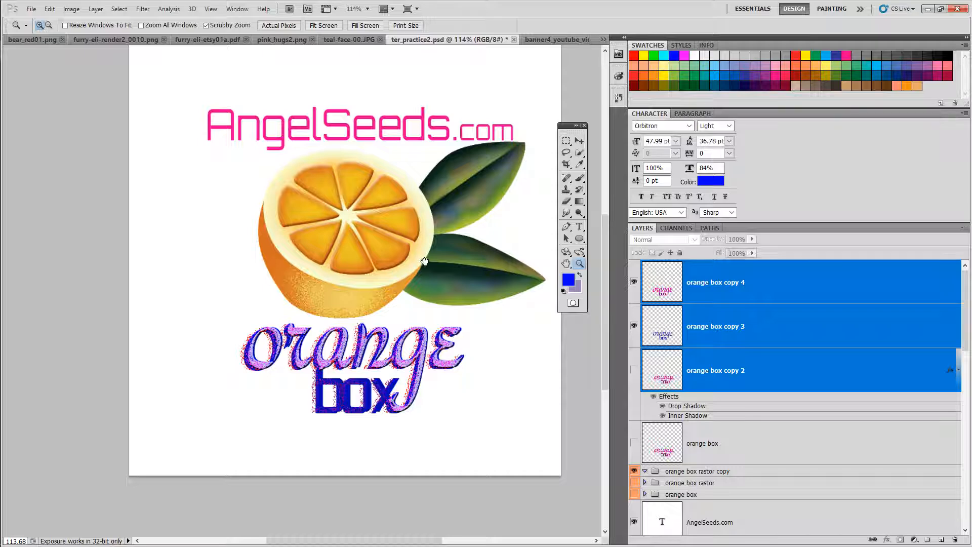
pyautogui.moveTo(447, 267); pyautogui.dragTo(397, 314)
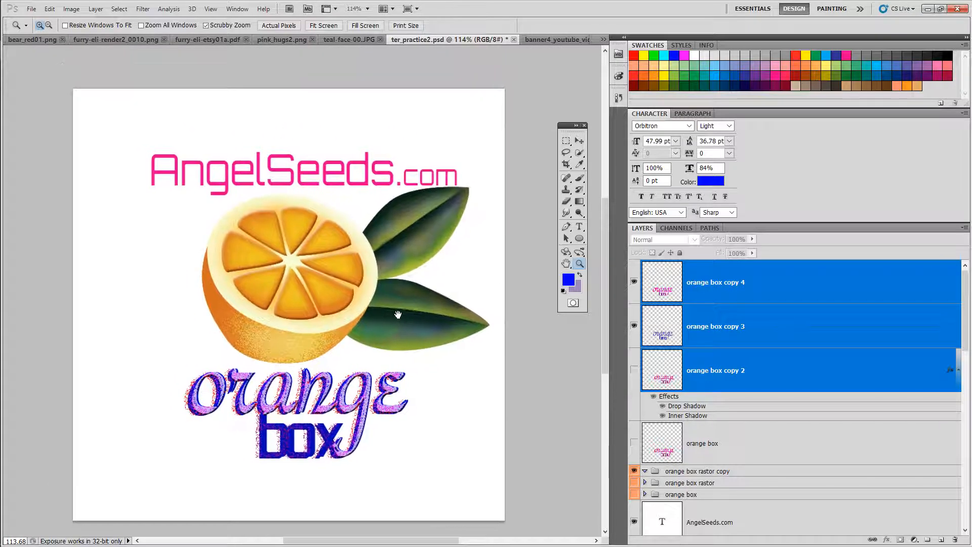
pyautogui.moveTo(307, 312); pyautogui.dragTo(351, 279)
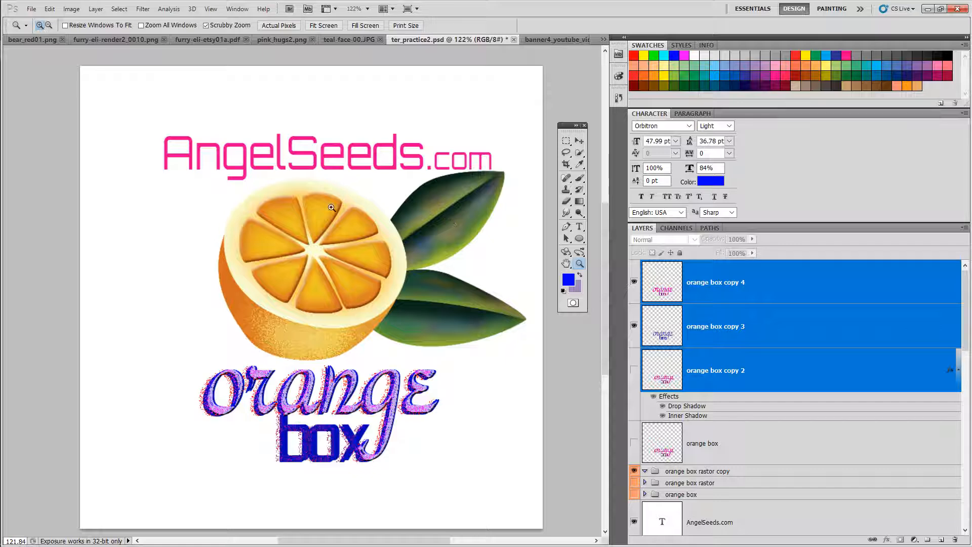
pyautogui.click(579, 141)
pyautogui.press('2')
pyautogui.press('4')
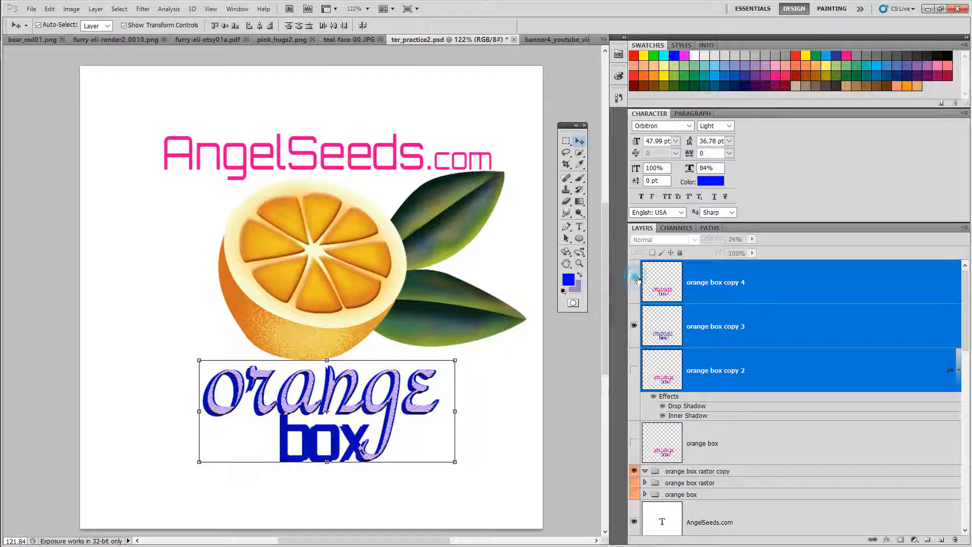
pyautogui.click(635, 284)
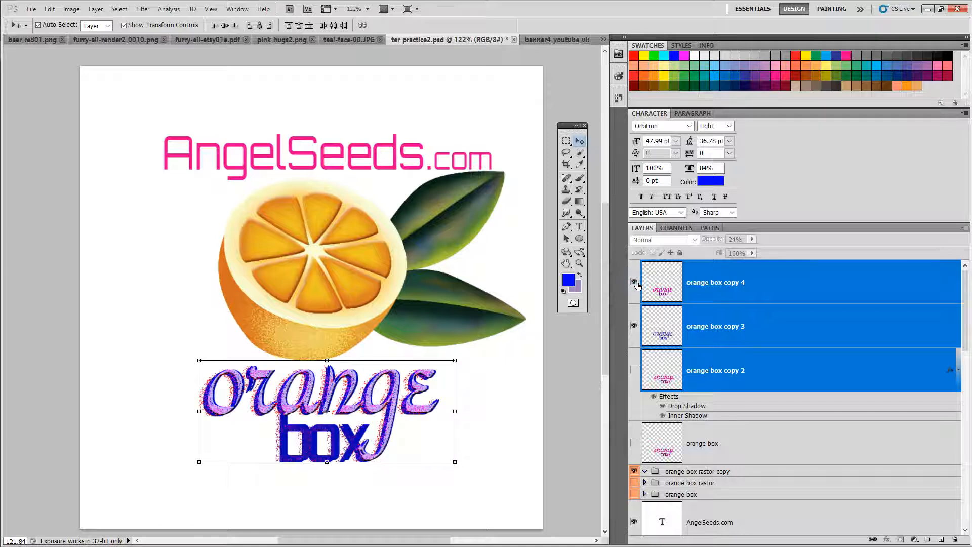
# Step: Group the three selected orange box copy layers into a new layer group and hide that group
pyautogui.rightClick(807, 300)
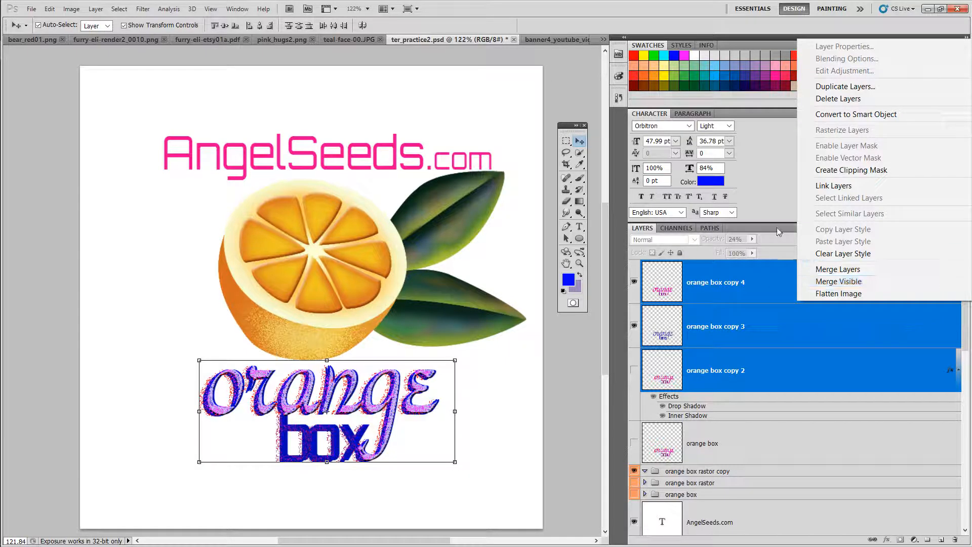
pyautogui.click(766, 234)
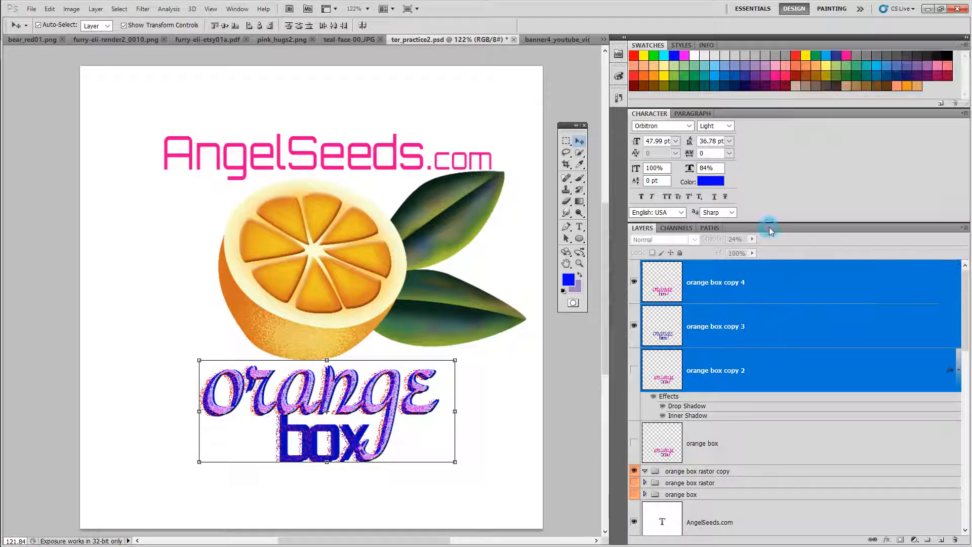
pyautogui.click(966, 228)
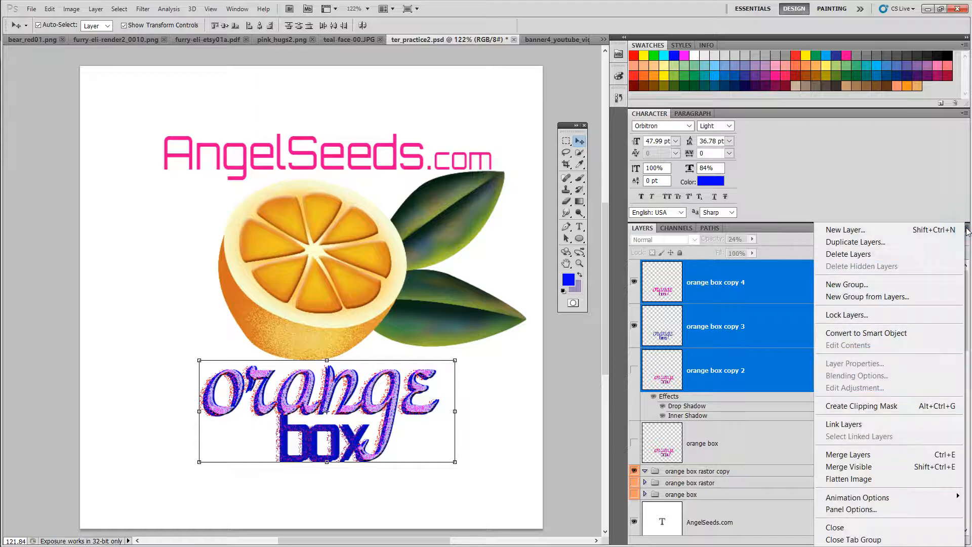
pyautogui.click(850, 299)
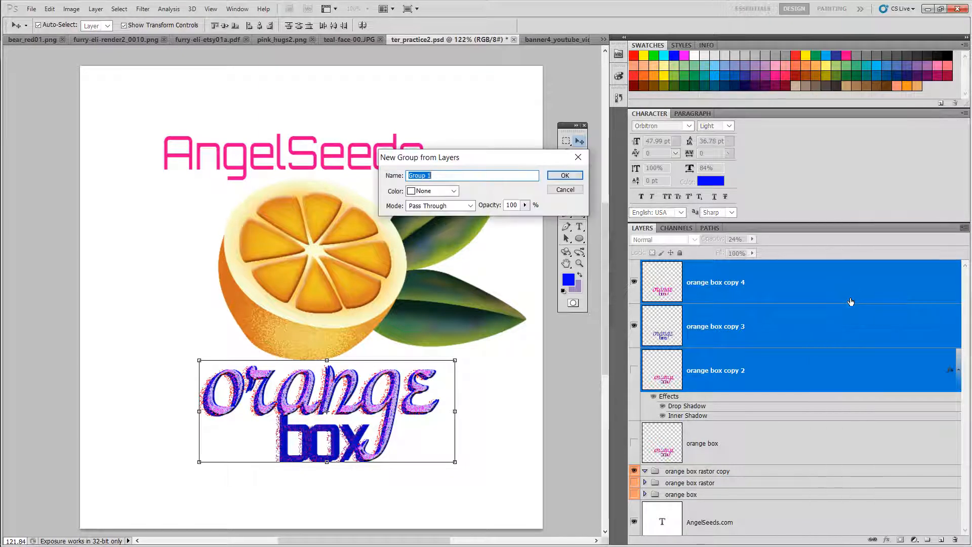
pyautogui.click(565, 175)
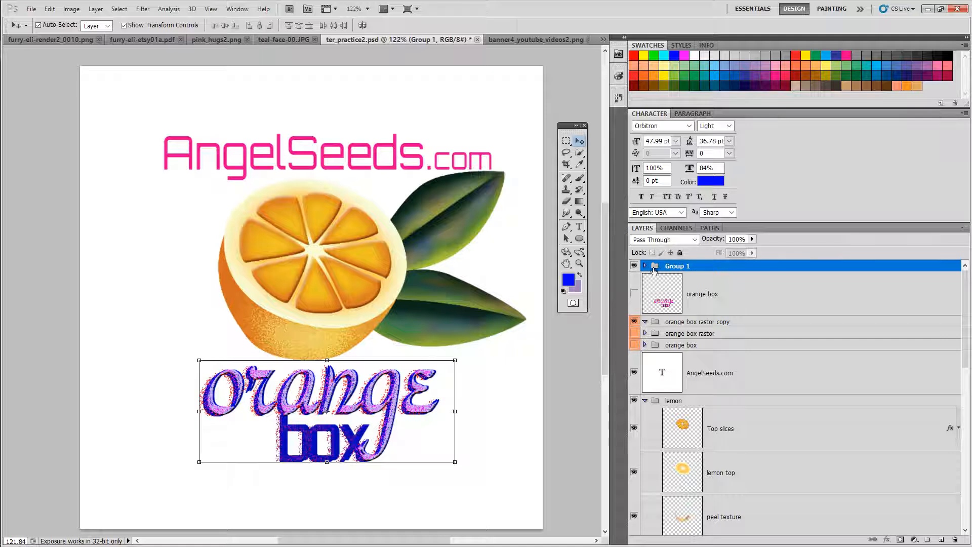
pyautogui.click(637, 265)
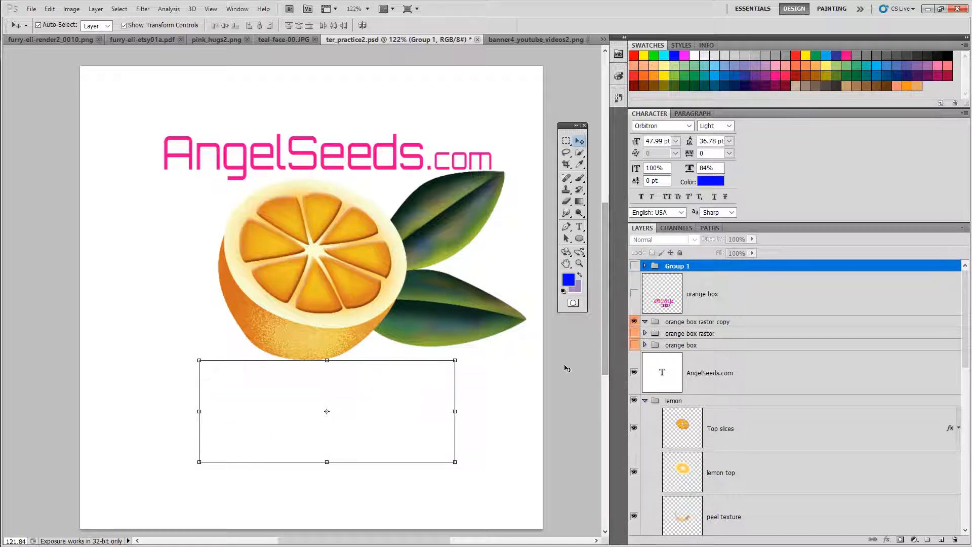
pyautogui.click(568, 363)
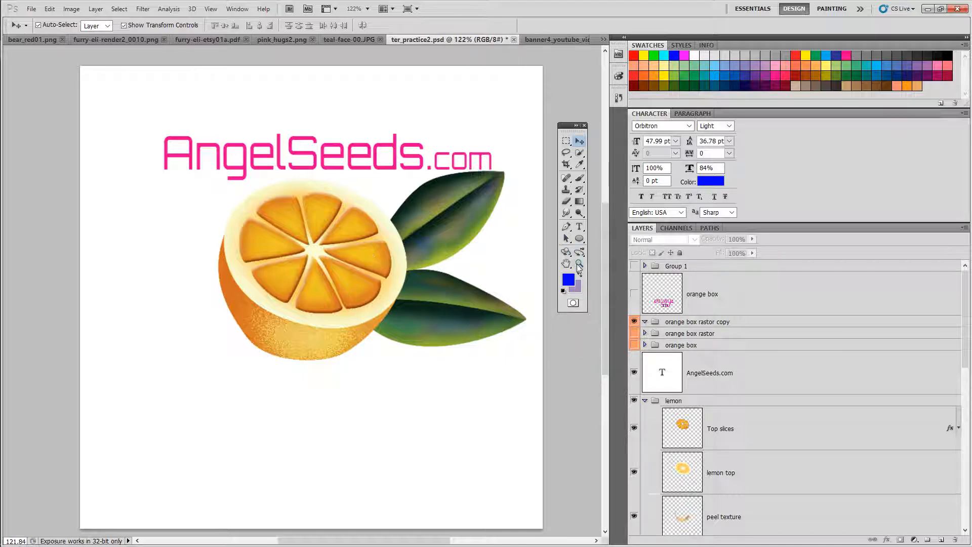
# Step: Zoom in on the orange and toggle the lemon group and its layers on and off to examine each part
pyautogui.click(578, 264)
pyautogui.moveTo(398, 303); pyautogui.dragTo(424, 303)
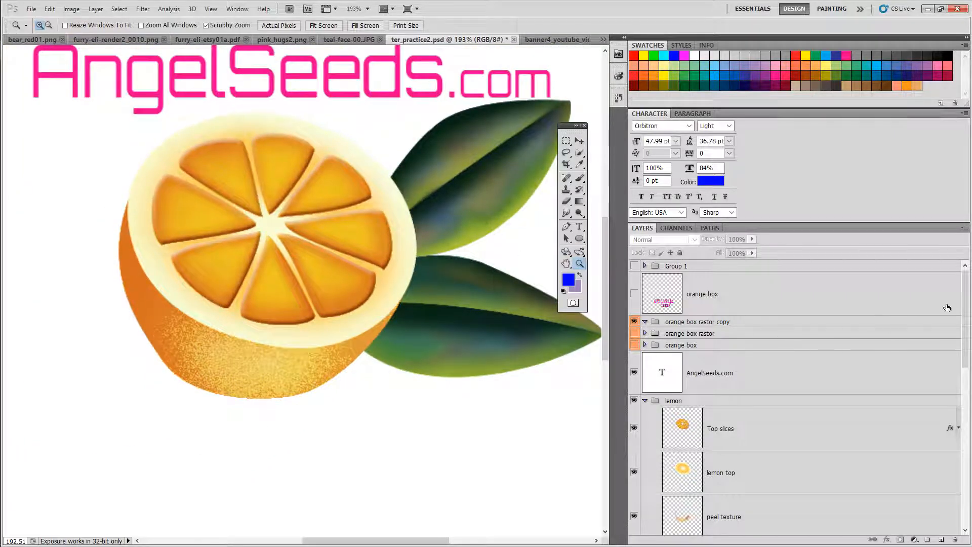
pyautogui.scroll(-5, 945, 314)
pyautogui.scroll(3, 940, 322)
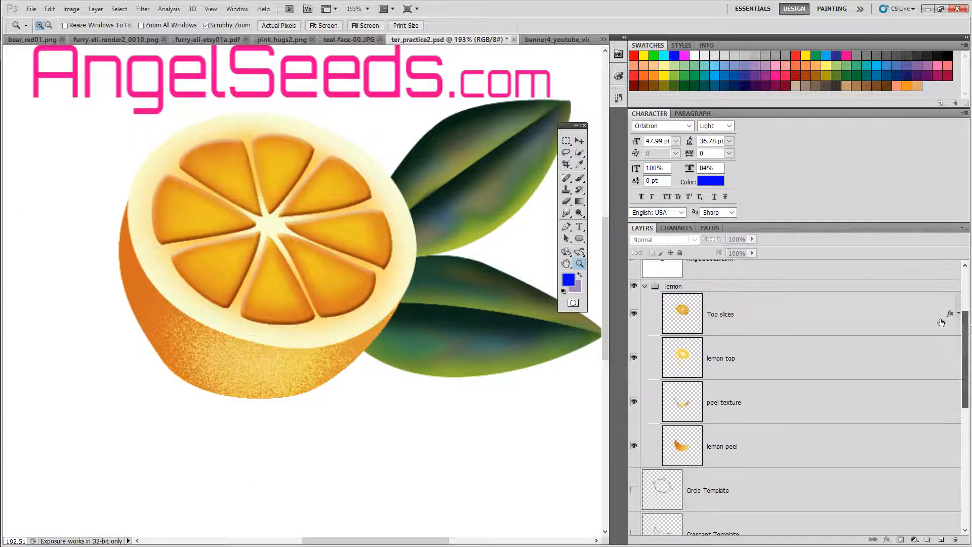
pyautogui.click(635, 286)
pyautogui.click(635, 287)
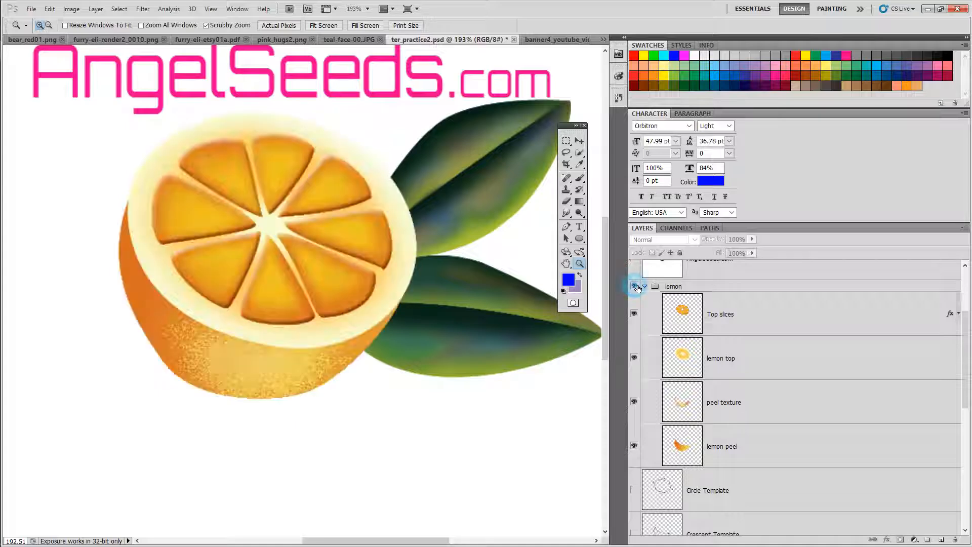
pyautogui.click(635, 313)
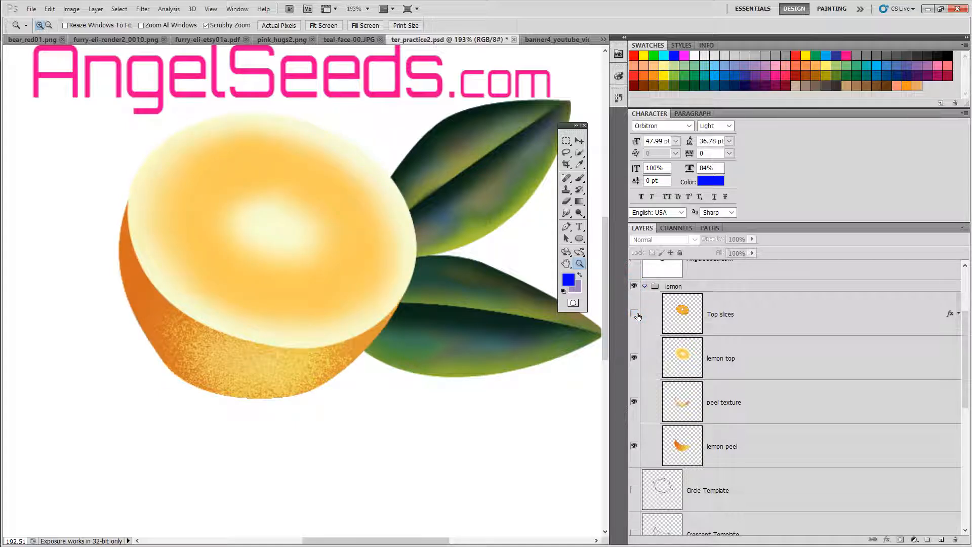
pyautogui.click(634, 313)
pyautogui.click(634, 357)
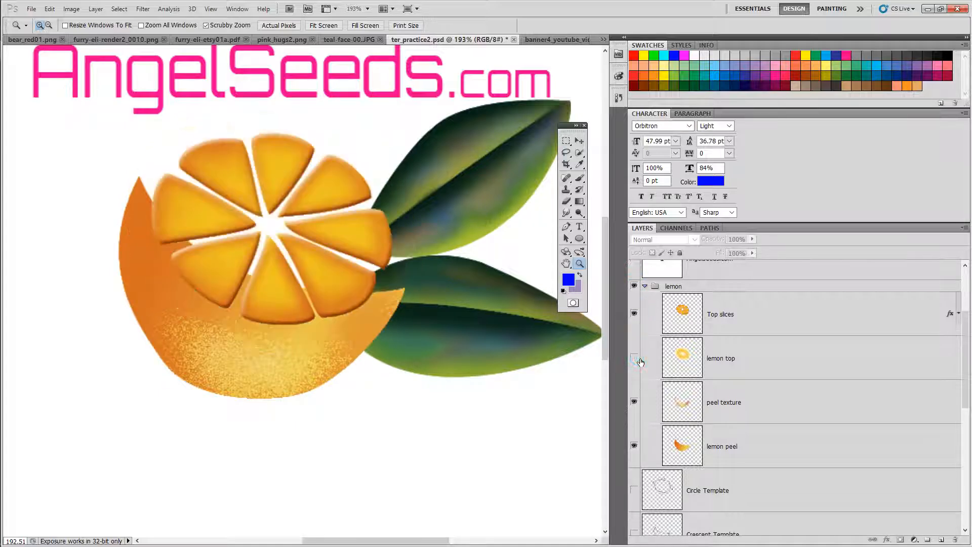
pyautogui.click(633, 403)
pyautogui.click(634, 445)
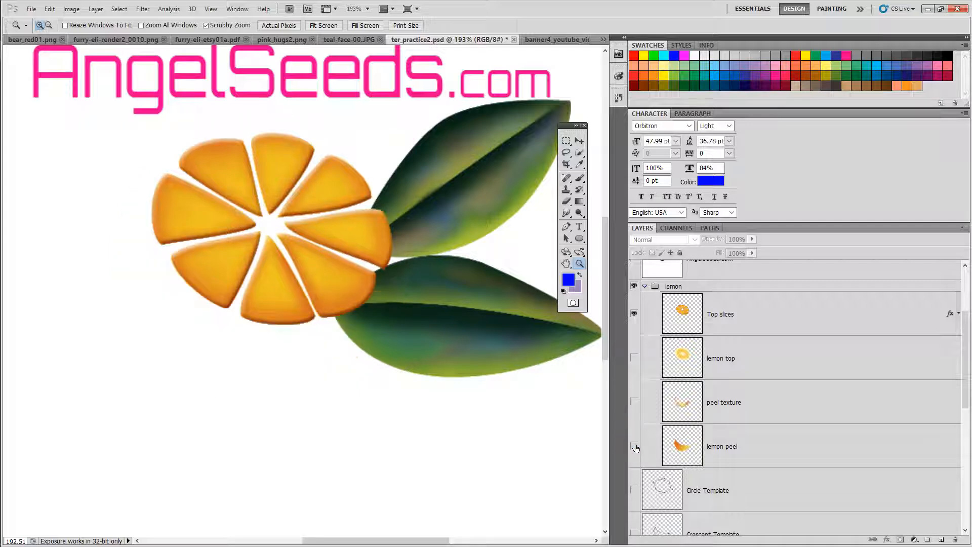
pyautogui.click(634, 446)
pyautogui.click(634, 401)
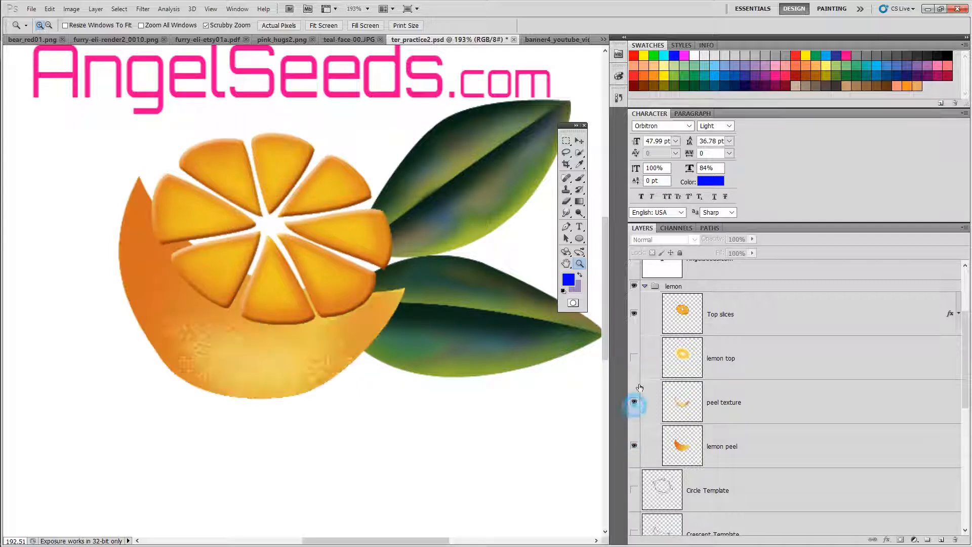
pyautogui.click(635, 358)
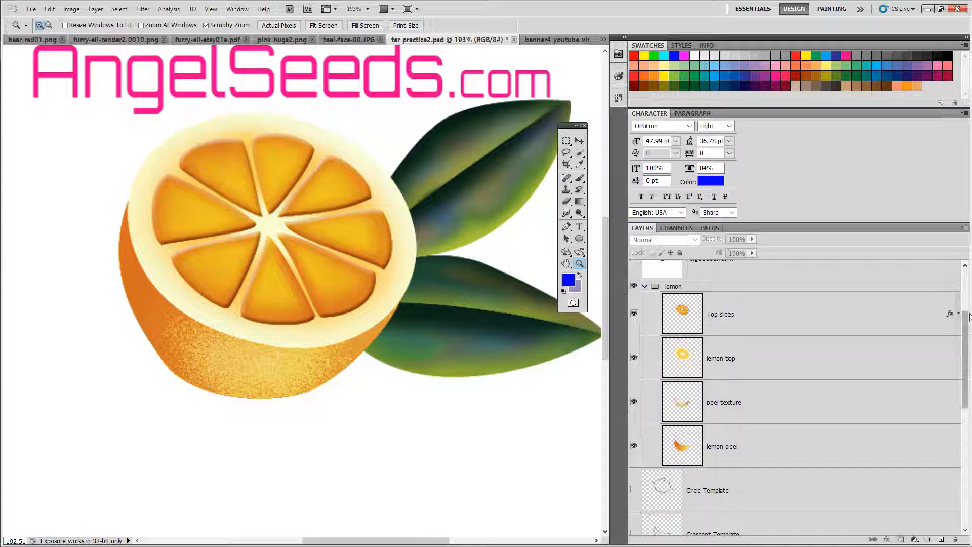
pyautogui.click(634, 286)
pyautogui.click(634, 286)
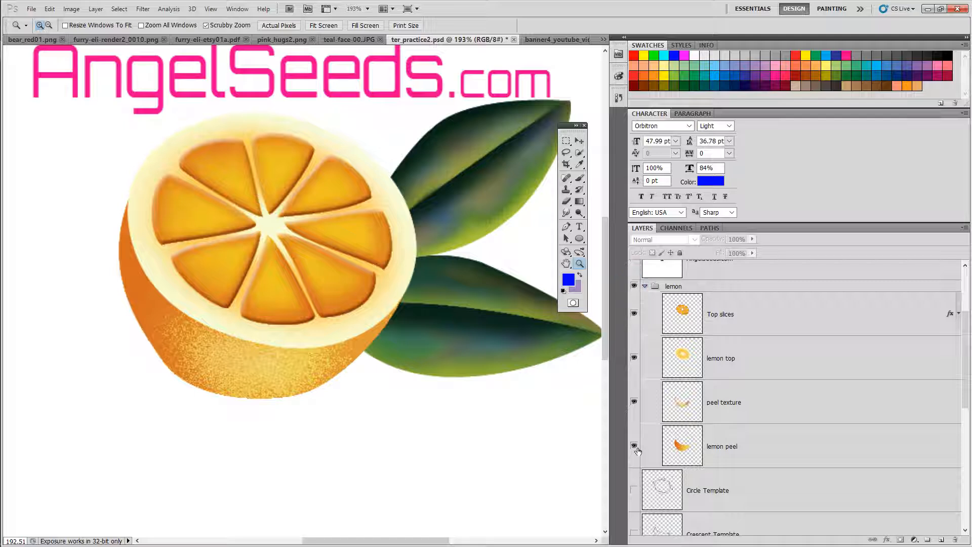
pyautogui.click(636, 447)
pyautogui.click(635, 401)
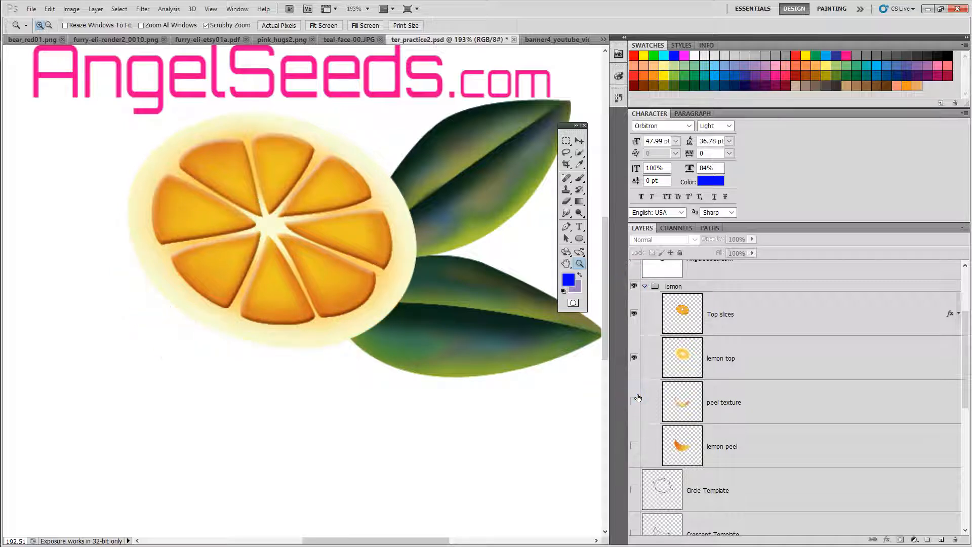
pyautogui.click(634, 447)
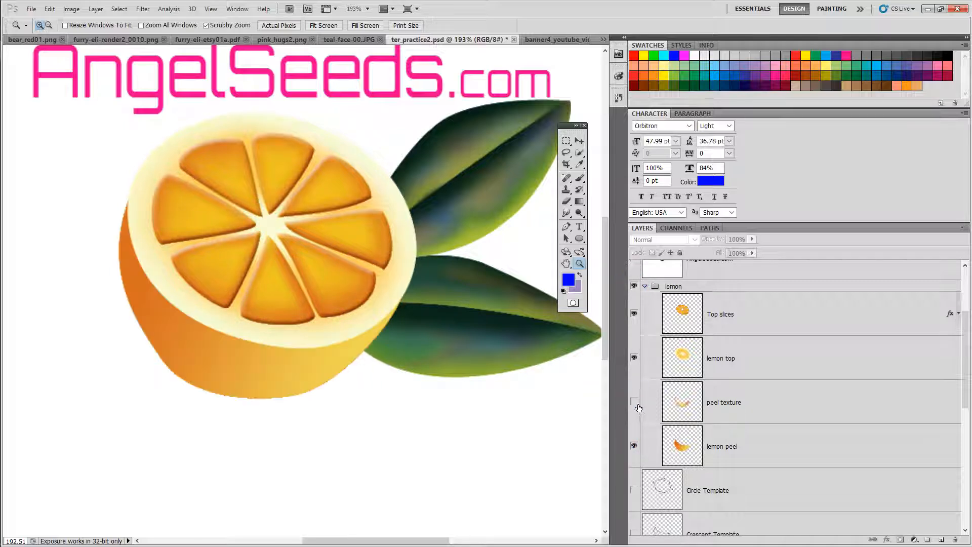
pyautogui.click(635, 313)
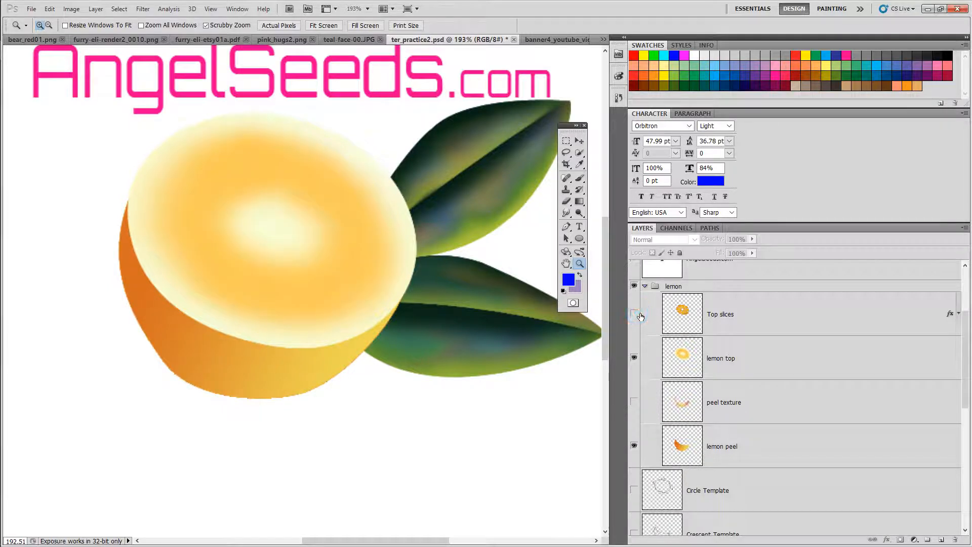
pyautogui.click(634, 358)
pyautogui.click(634, 402)
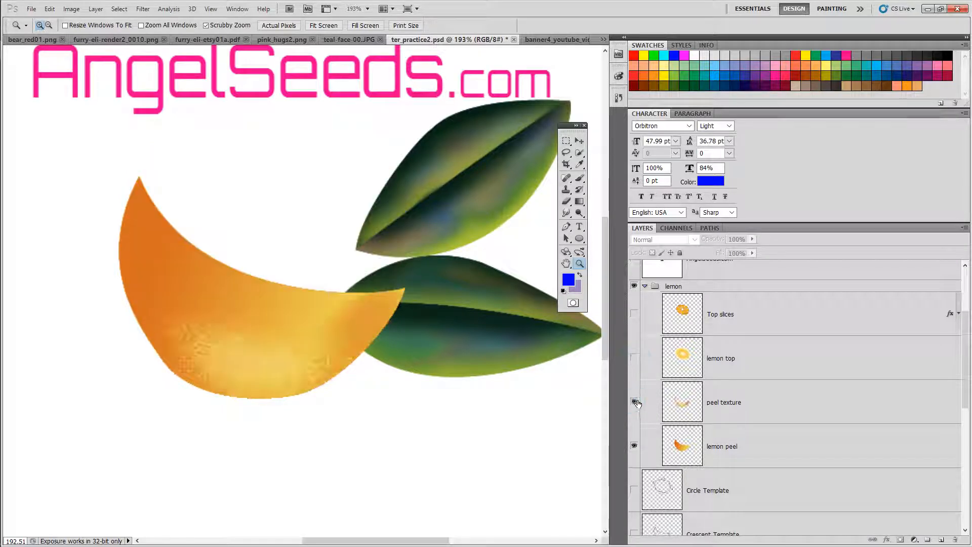
pyautogui.click(634, 445)
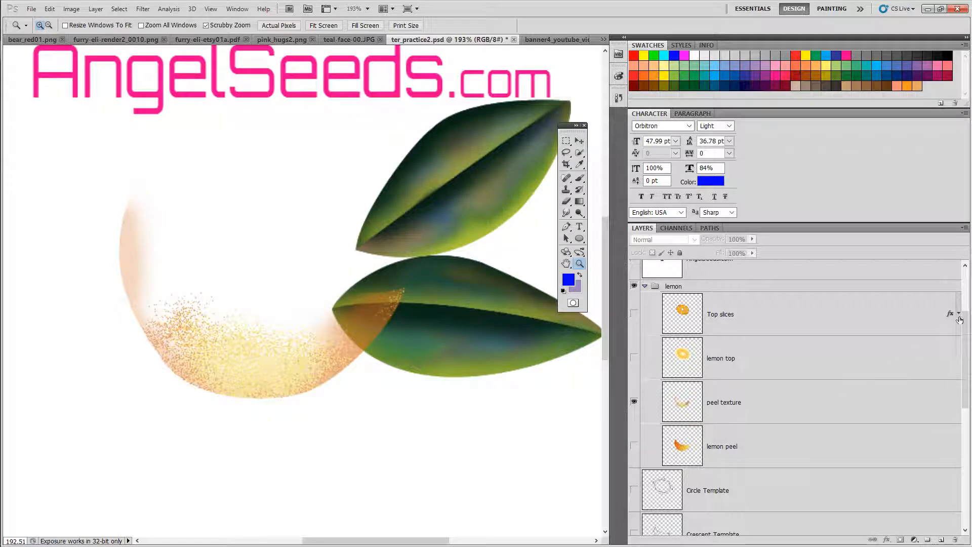
# Step: Toggle the Circle Template and Crescent Template layers on and off to examine the guide shapes
pyautogui.scroll(-3, 965, 326)
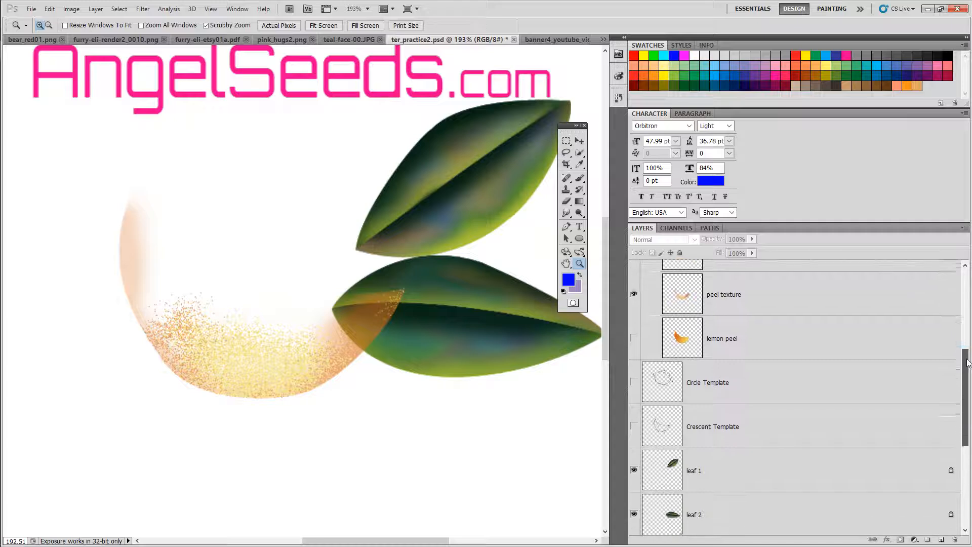
pyautogui.click(634, 379)
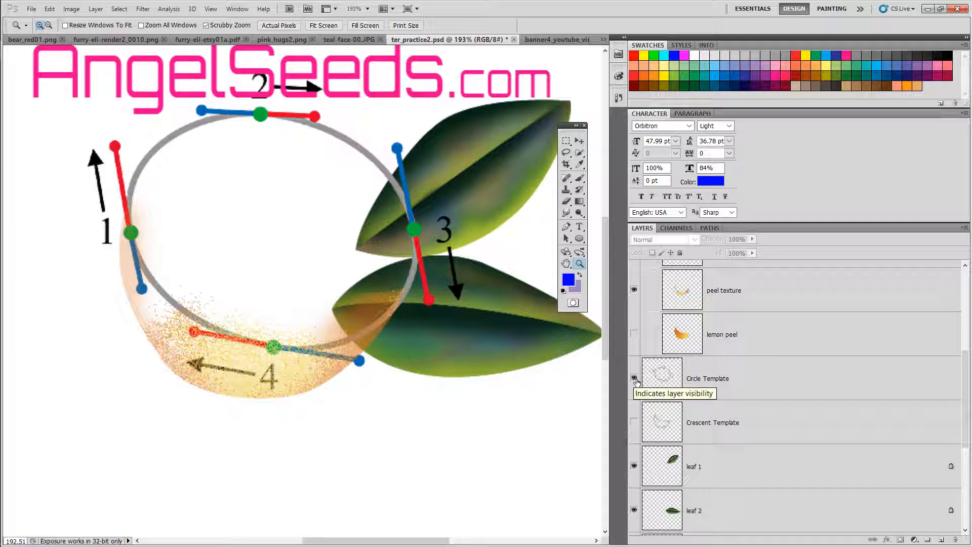
pyautogui.click(634, 379)
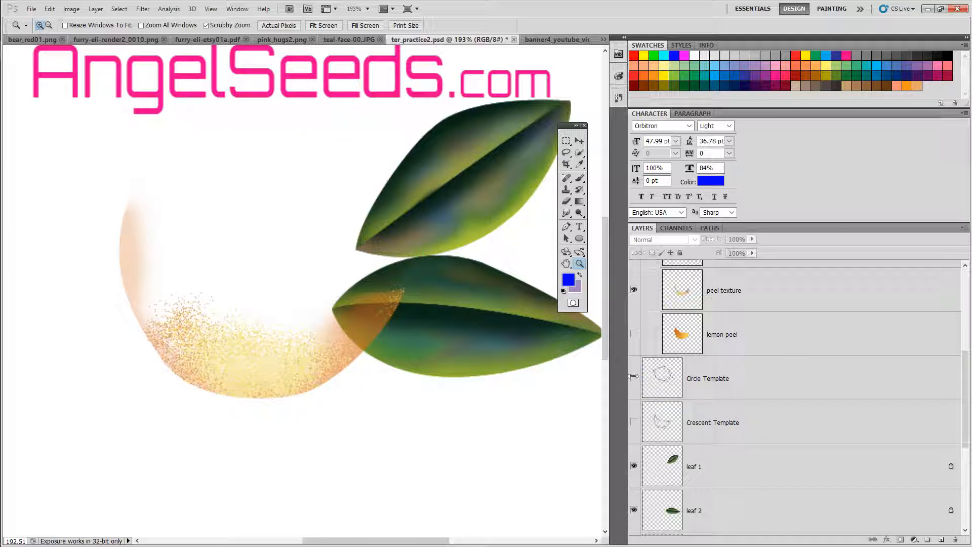
pyautogui.click(634, 379)
pyautogui.click(634, 378)
pyautogui.click(634, 422)
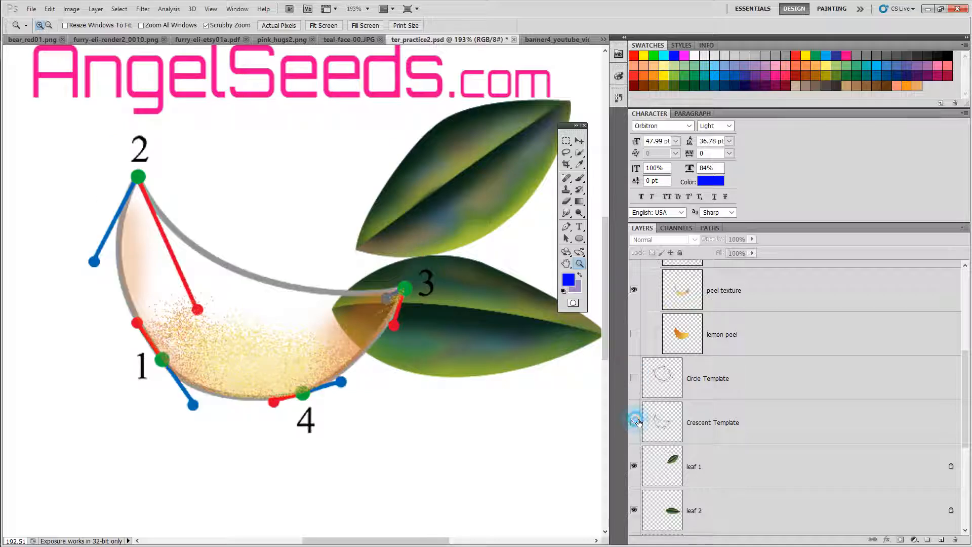
pyautogui.click(634, 423)
# Step: Toggle the leaf 1 and leaf 2 layers on and off to examine each leaf of the orange
pyautogui.click(633, 466)
pyautogui.click(634, 467)
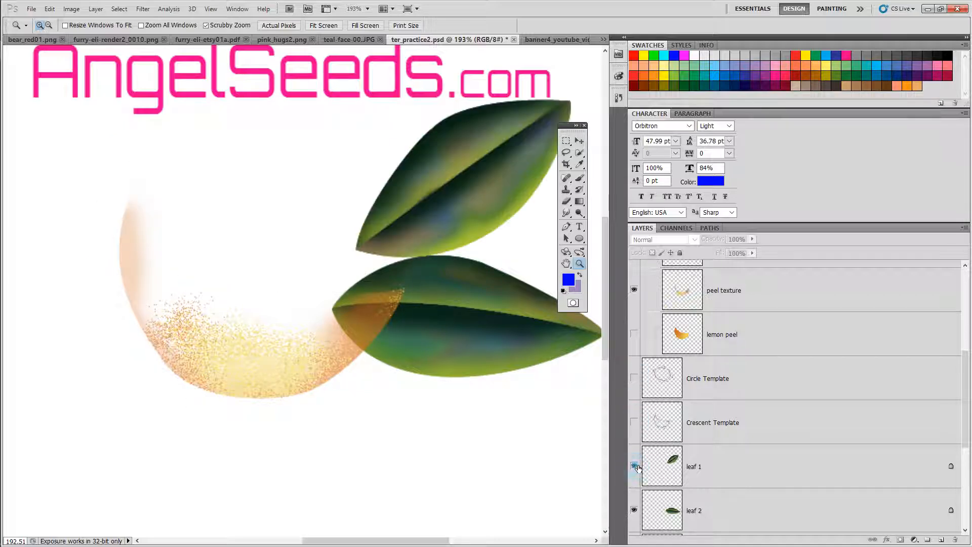
pyautogui.click(634, 510)
pyautogui.click(633, 510)
pyautogui.click(634, 467)
pyautogui.click(635, 466)
pyautogui.click(634, 466)
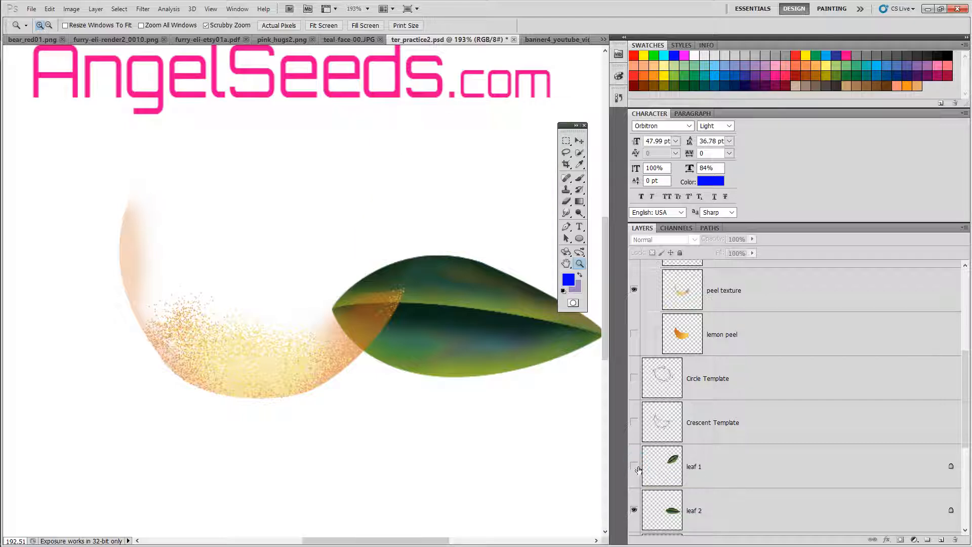
pyautogui.click(634, 466)
pyautogui.click(633, 510)
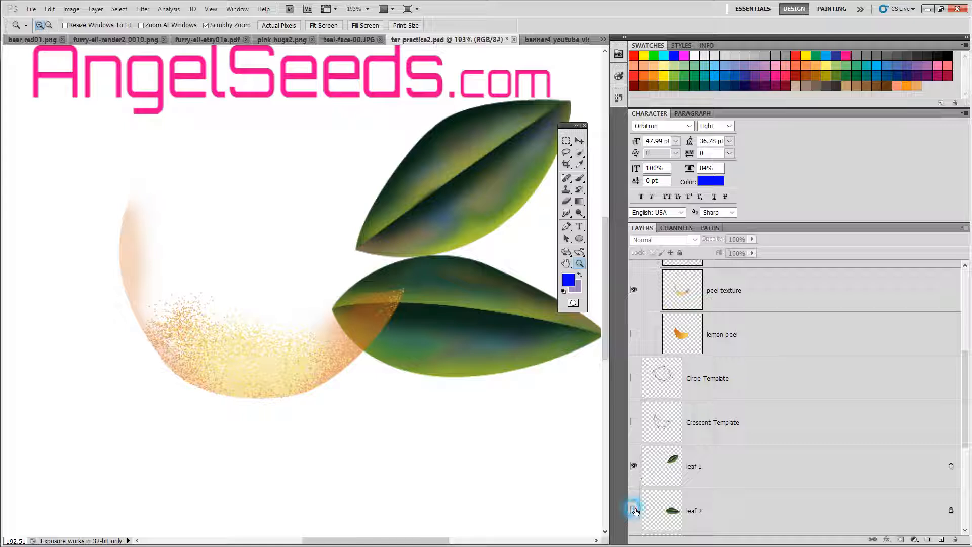
pyautogui.click(635, 465)
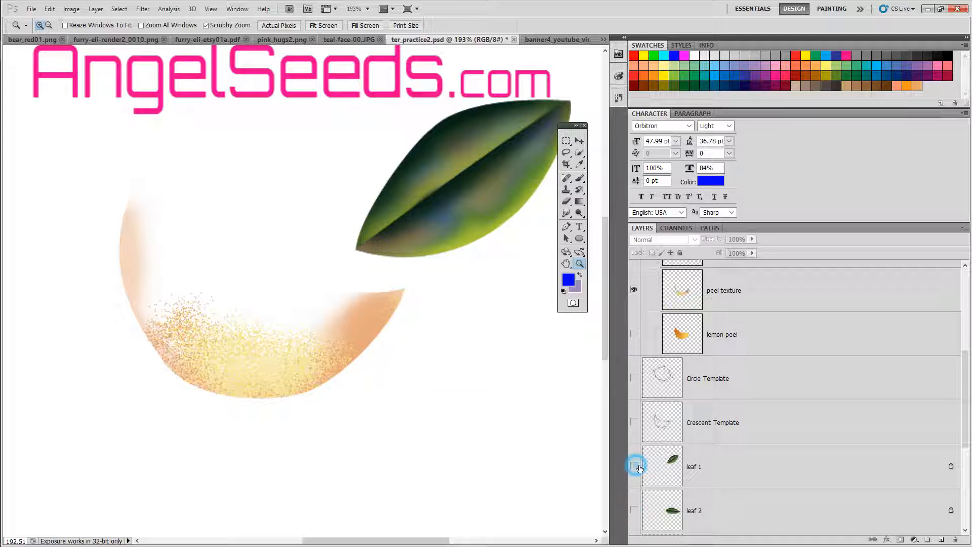
pyautogui.click(634, 510)
pyautogui.click(634, 465)
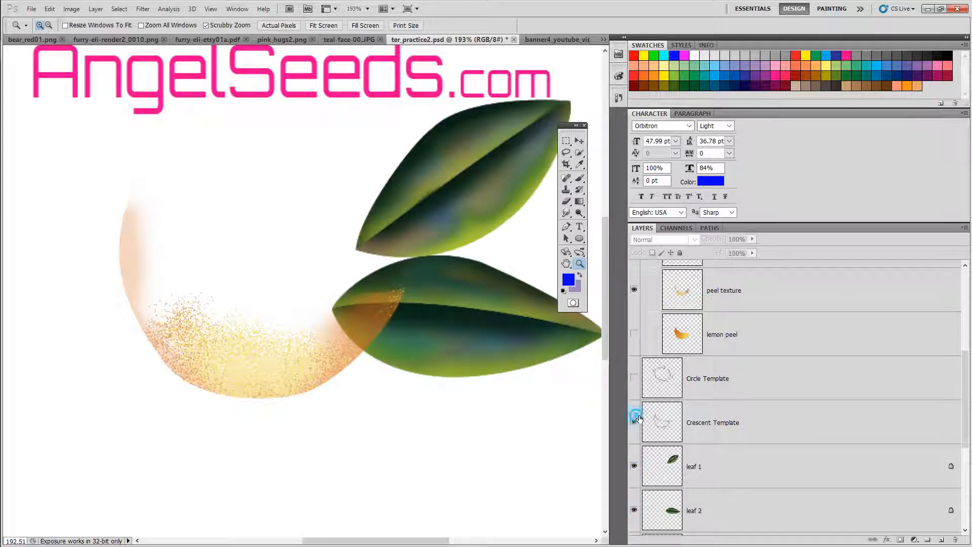
# Step: Show the Crescent Template, Circle Template and lemon peel layers to view the peel over its guide shapes
pyautogui.click(634, 421)
pyautogui.click(634, 377)
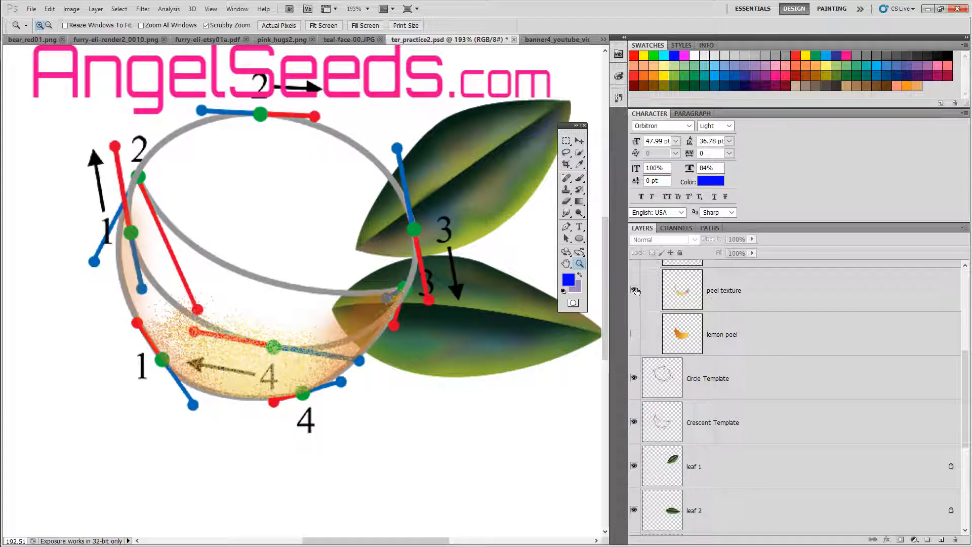
pyautogui.click(634, 290)
pyautogui.click(634, 291)
pyautogui.moveTo(604, 297); pyautogui.dragTo(607, 270)
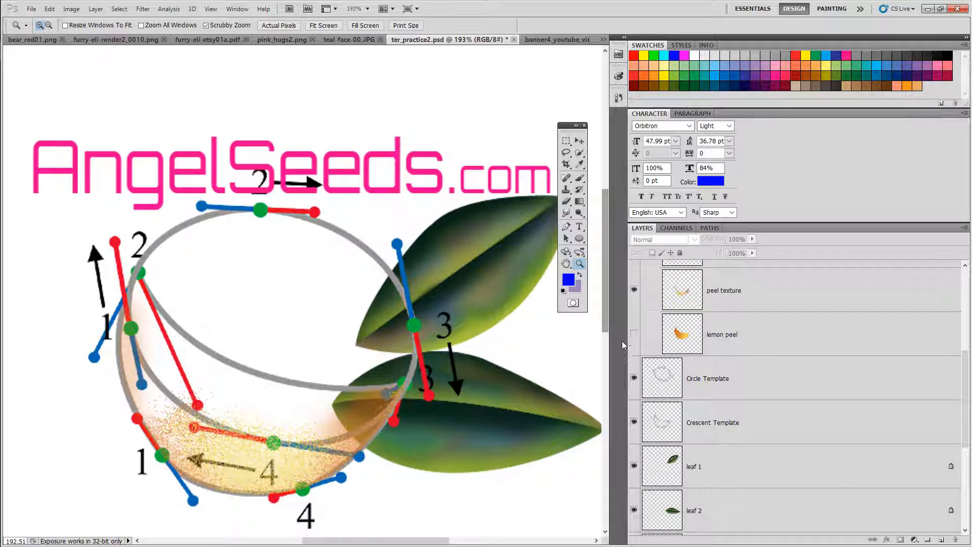
pyautogui.click(633, 334)
pyautogui.moveTo(959, 378); pyautogui.dragTo(960, 326)
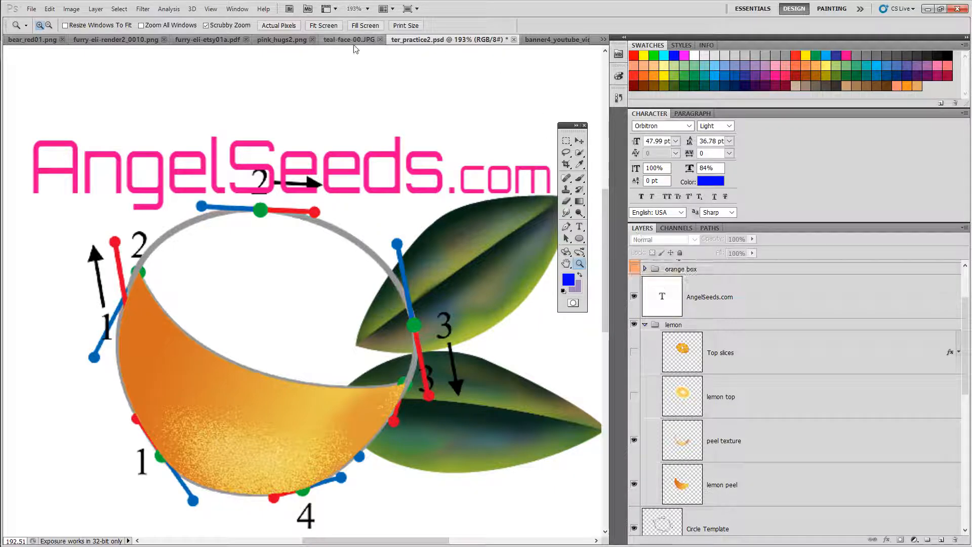
# Step: Browse the other open documents and return to ter_practice2.psd
pyautogui.click(280, 39)
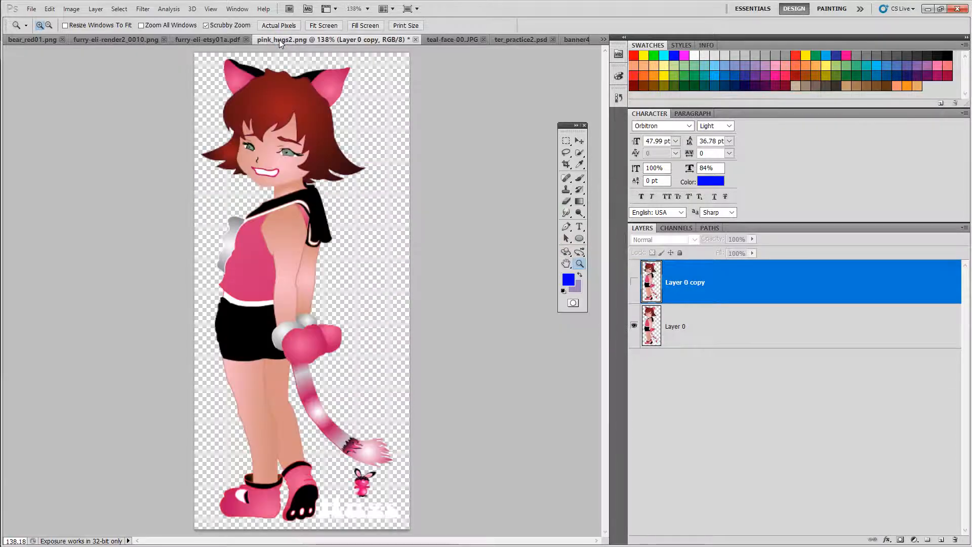
pyautogui.click(205, 41)
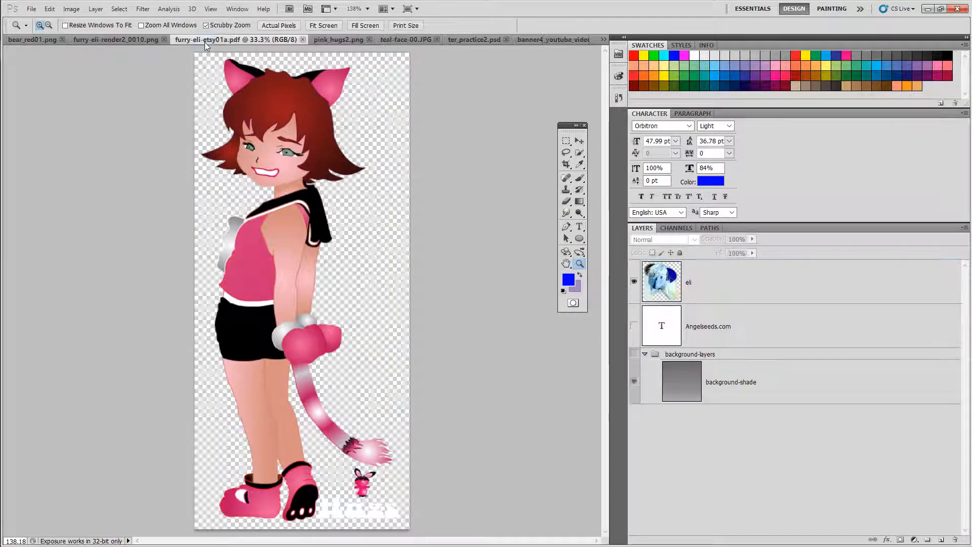
pyautogui.click(119, 40)
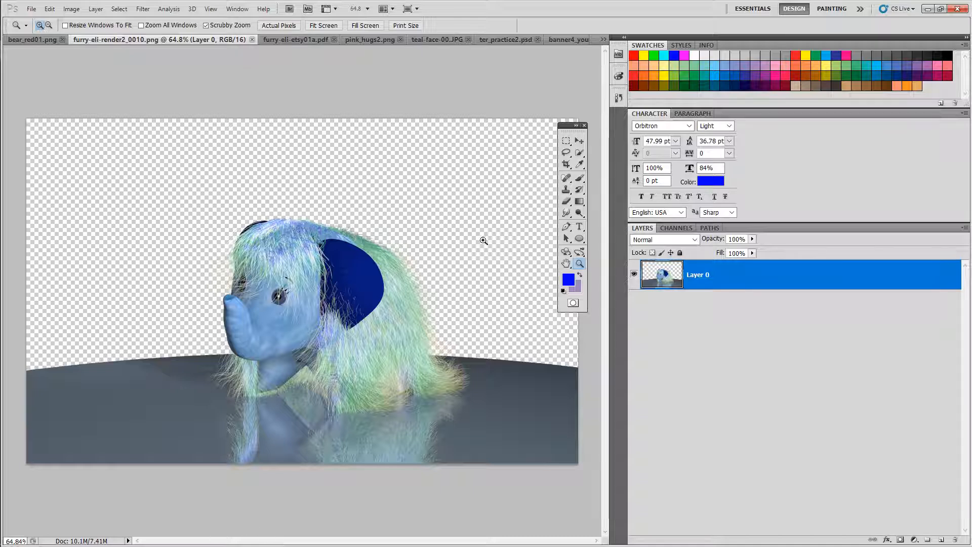
pyautogui.click(603, 39)
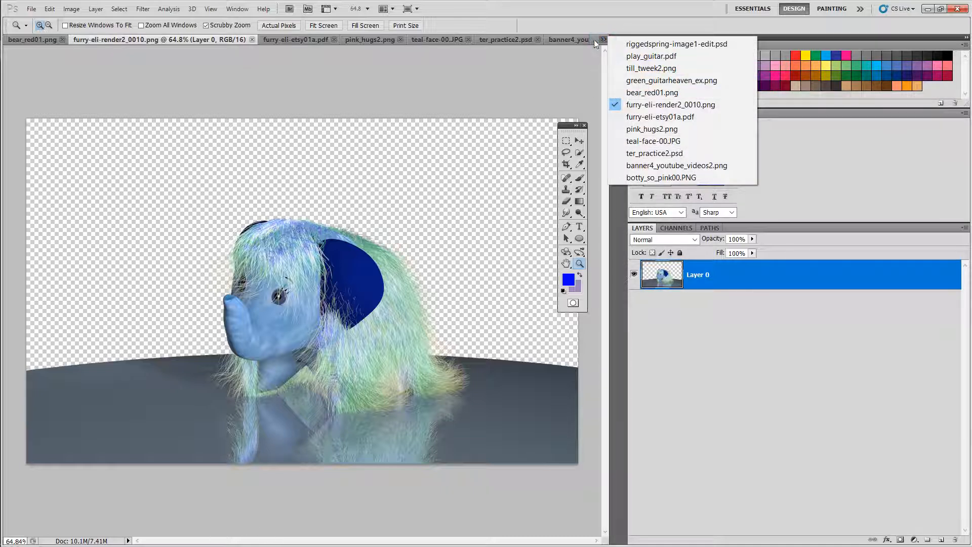
pyautogui.click(509, 39)
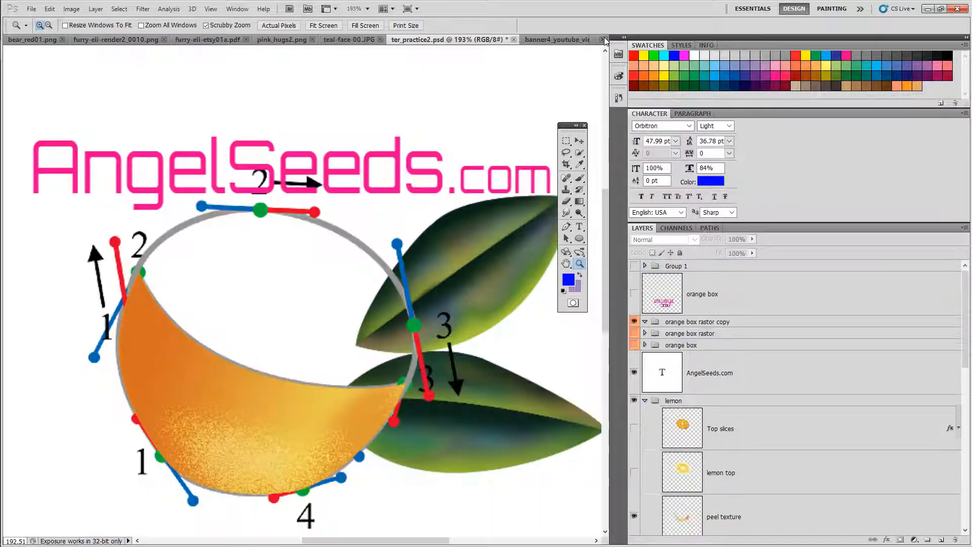
# Step: Switch to the open document banner4_youtube_videos2.png
pyautogui.click(604, 39)
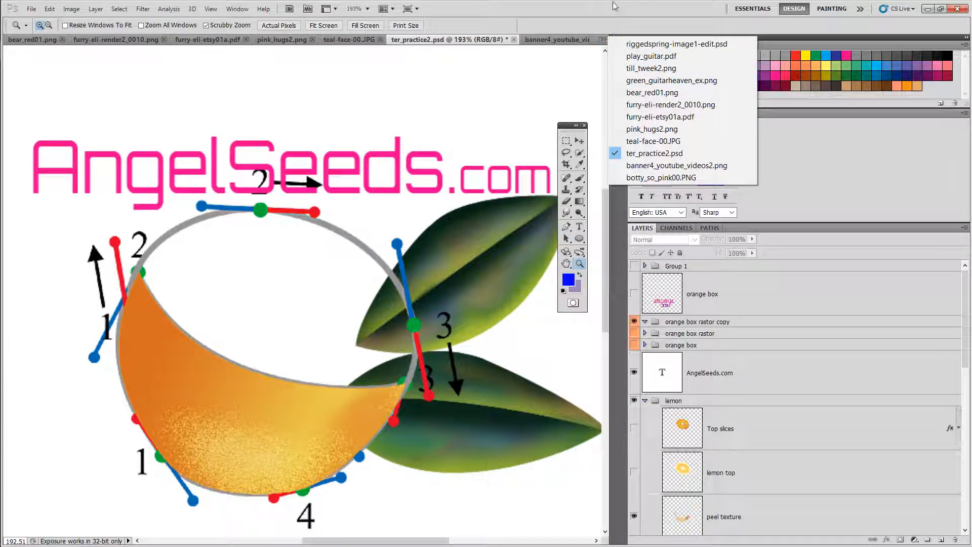
pyautogui.click(614, 6)
pyautogui.click(603, 40)
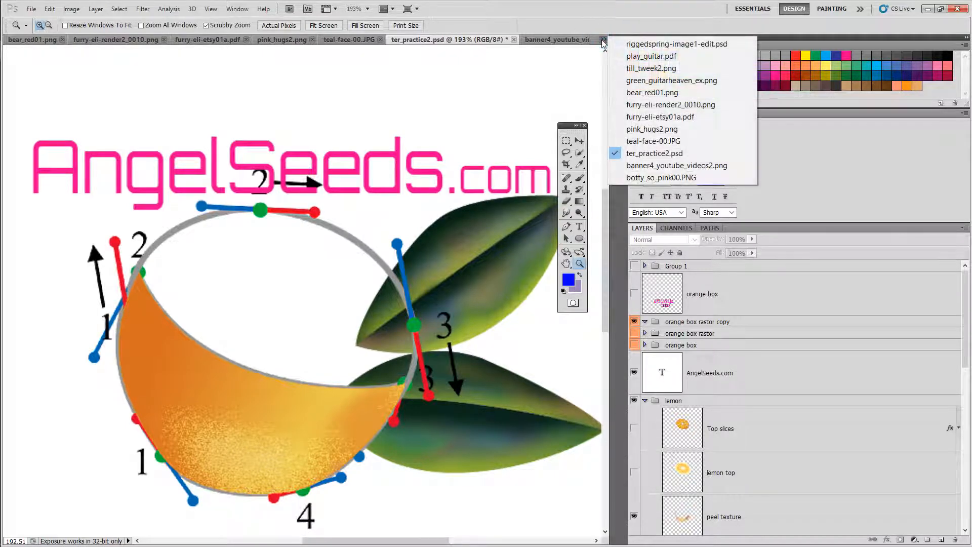
pyautogui.click(635, 165)
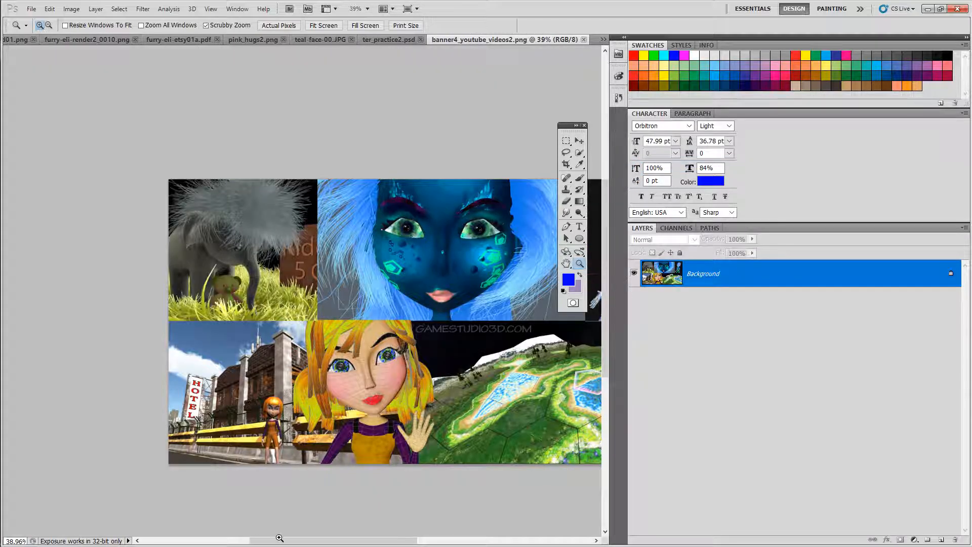
# Step: Select the Move tool and try to move the banner's locked Background layer
pyautogui.moveTo(280, 537); pyautogui.dragTo(311, 543)
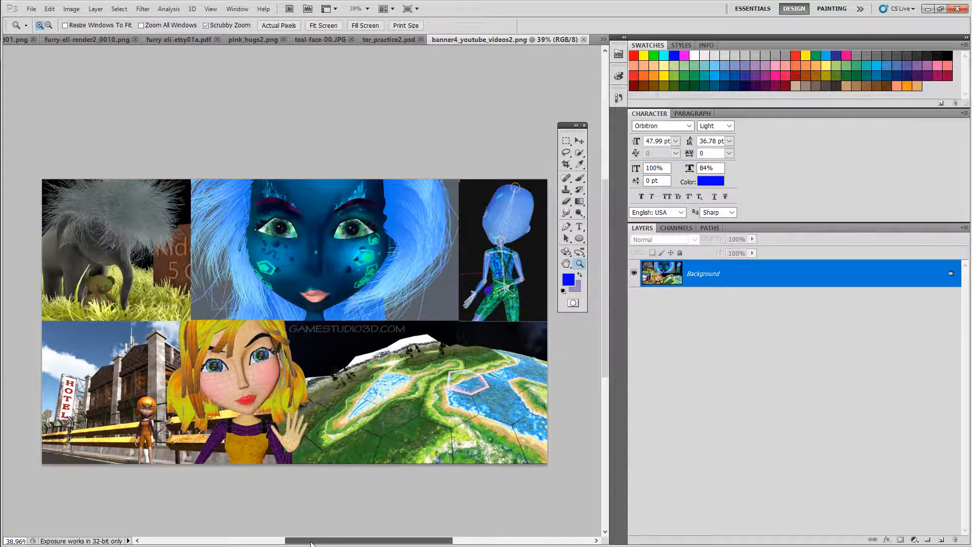
pyautogui.moveTo(308, 339); pyautogui.dragTo(567, 319)
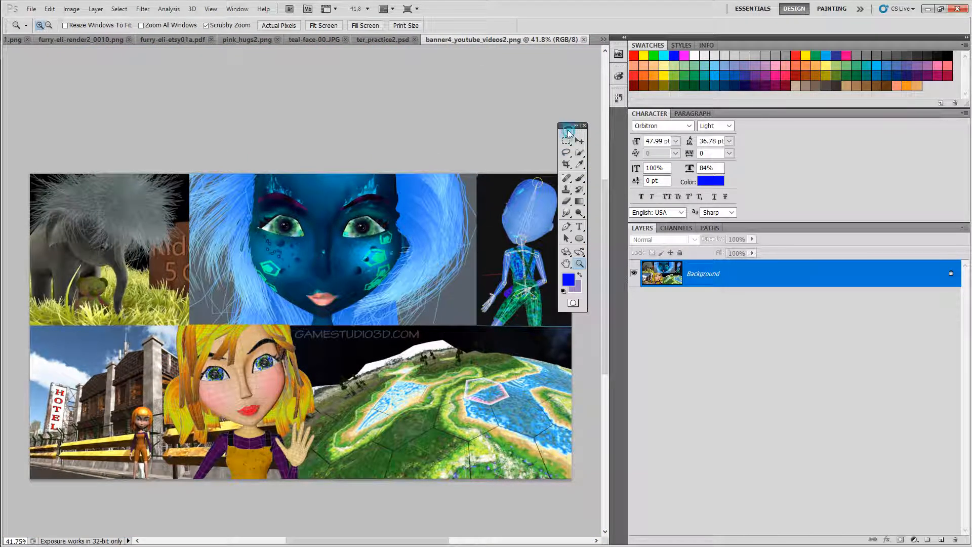
pyautogui.moveTo(571, 125); pyautogui.dragTo(567, 60)
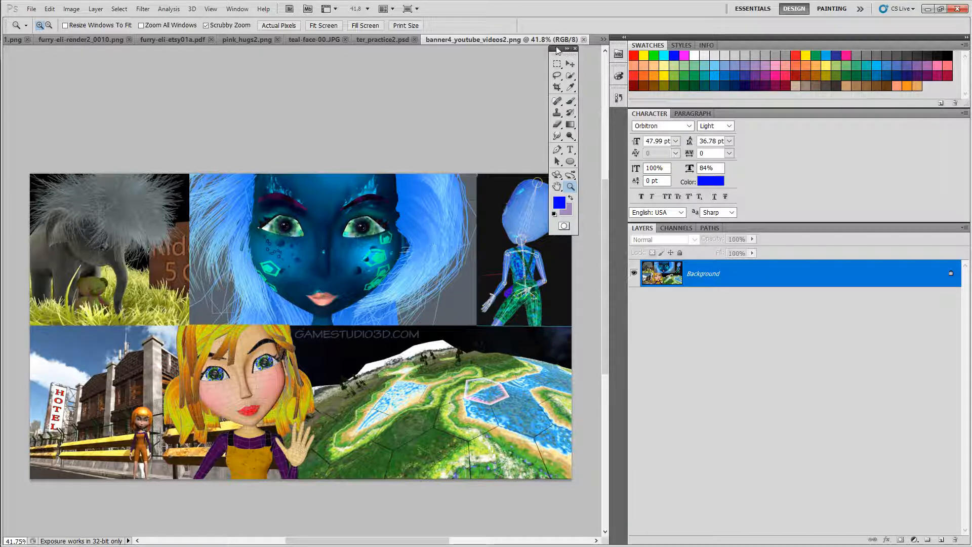
pyautogui.moveTo(557, 50); pyautogui.dragTo(540, 66)
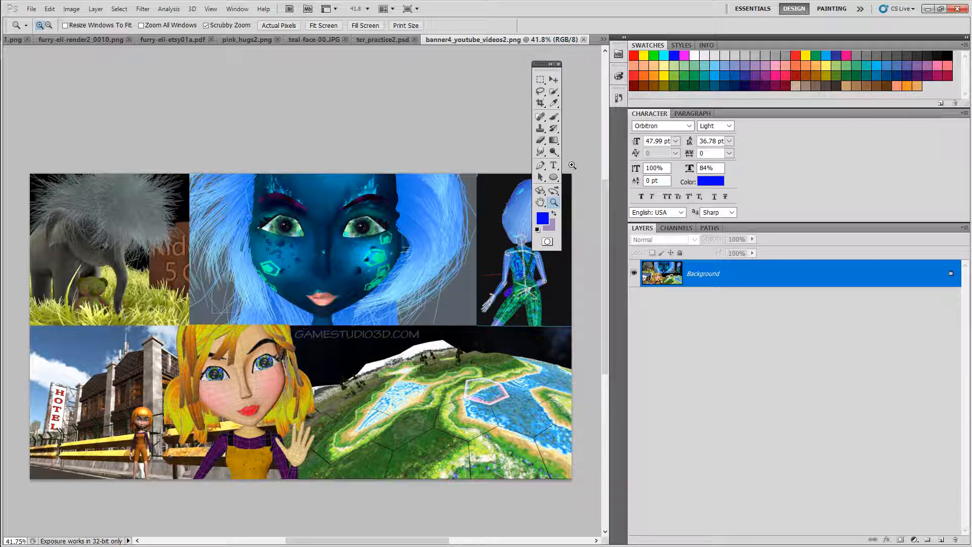
pyautogui.click(554, 80)
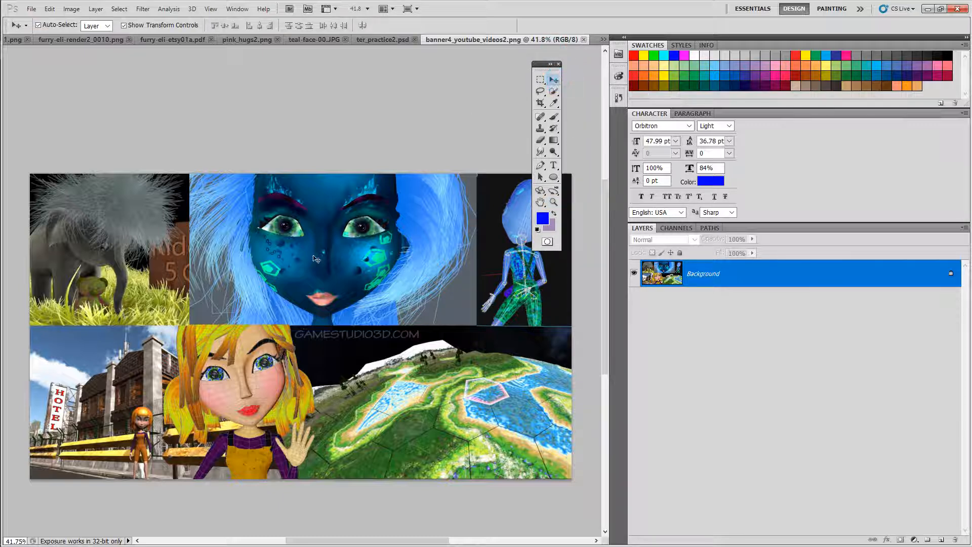
pyautogui.click(254, 155)
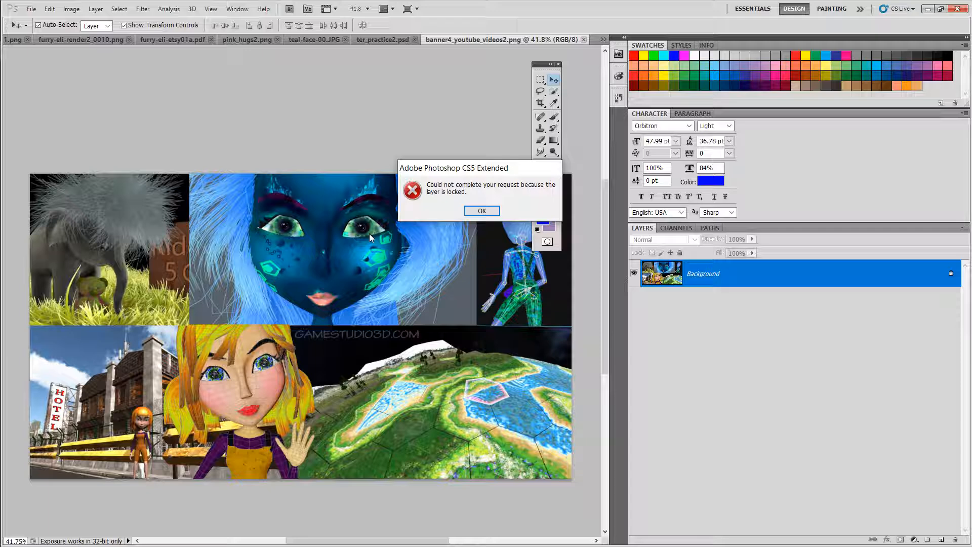
pyautogui.click(482, 212)
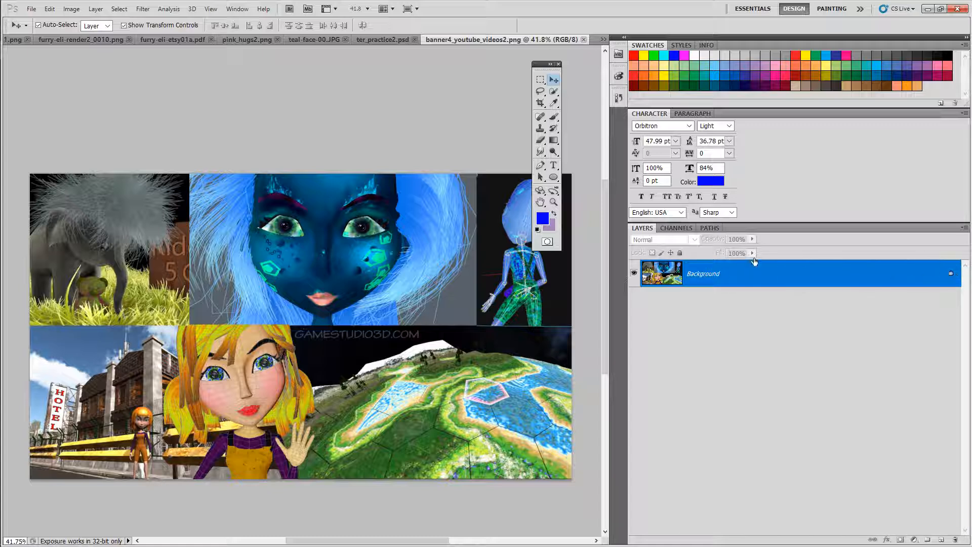
# Step: Duplicate the Background layer as Background copy
pyautogui.rightClick(770, 275)
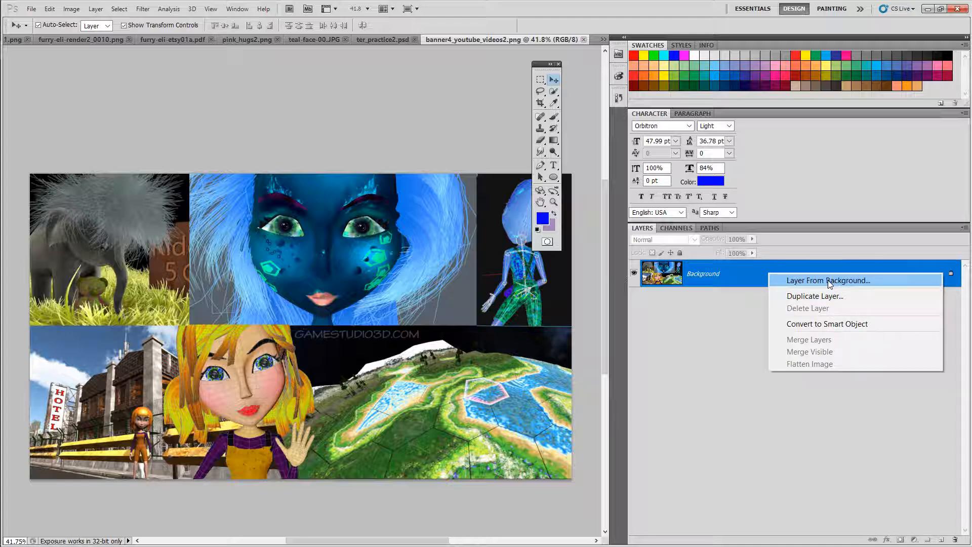
pyautogui.click(801, 295)
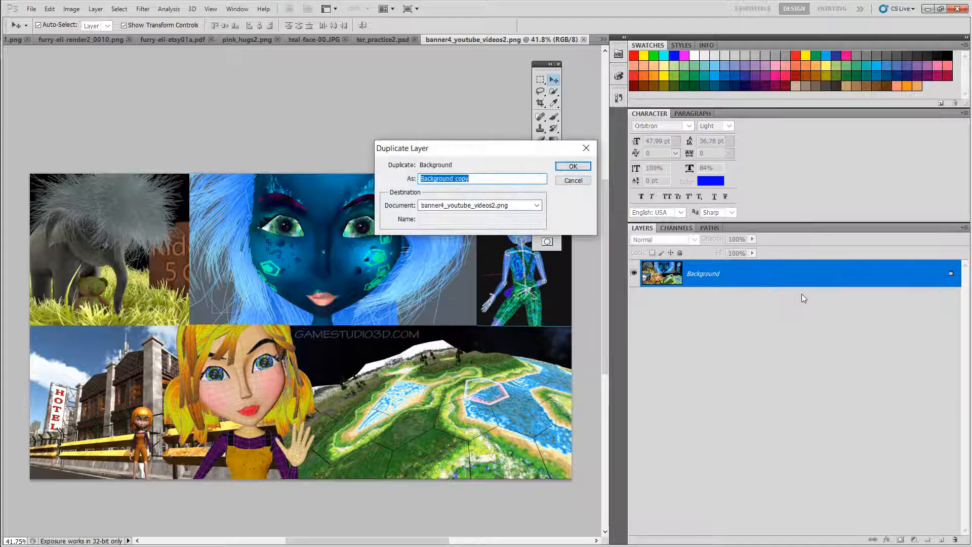
pyautogui.click(573, 166)
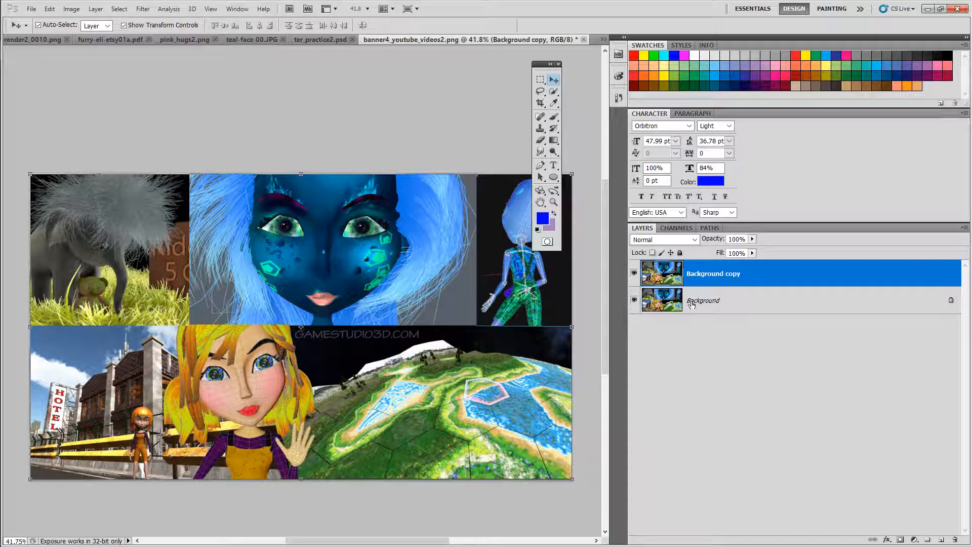
# Step: Hide the Background layer and set Background copy's opacity to 56%
pyautogui.click(743, 306)
pyautogui.click(634, 302)
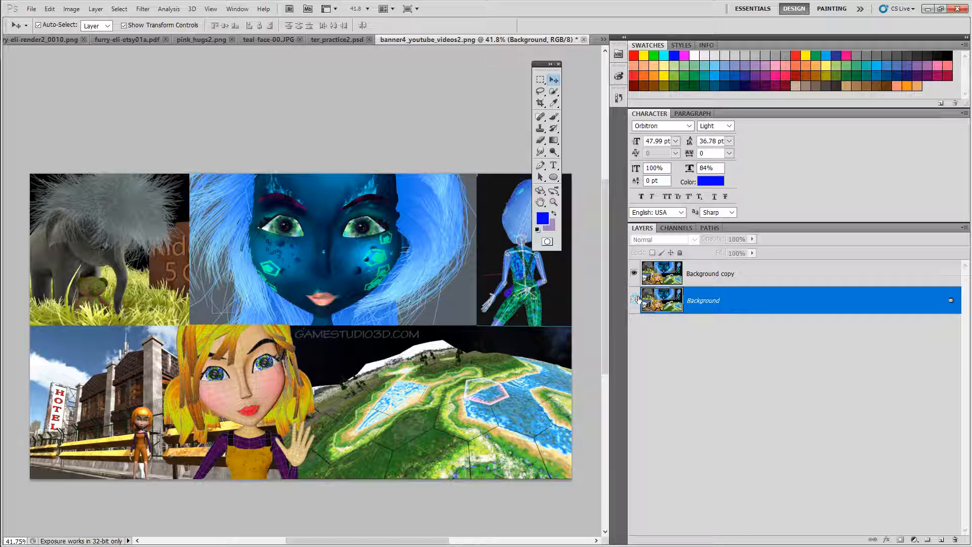
pyautogui.click(764, 275)
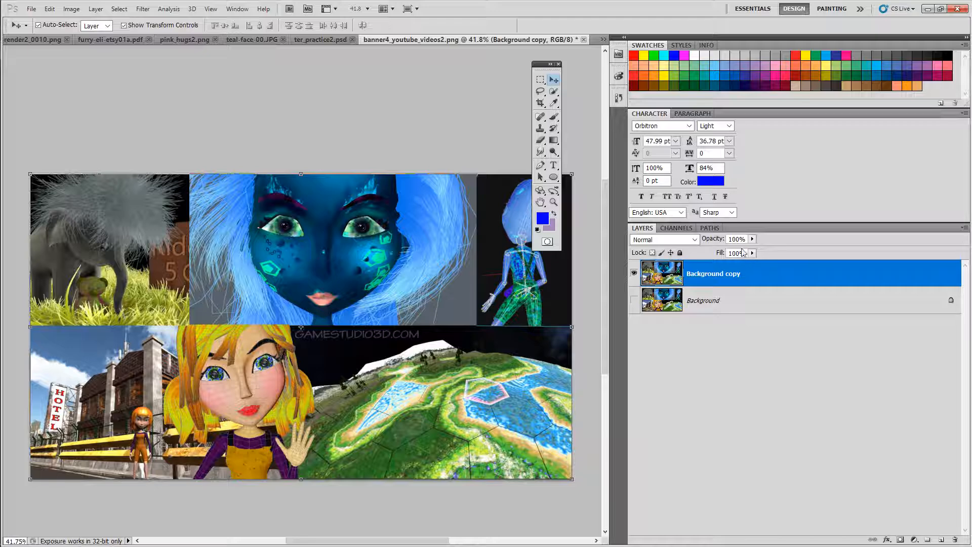
pyautogui.moveTo(714, 240); pyautogui.dragTo(697, 241)
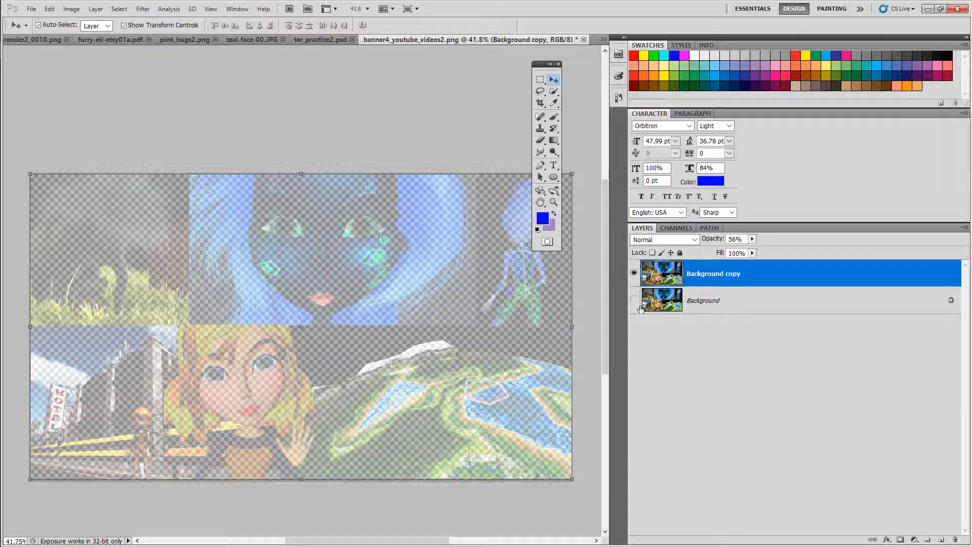
# Step: Toggle the Background and Background copy layers' visibility to compare them, leaving both hidden
pyautogui.click(635, 301)
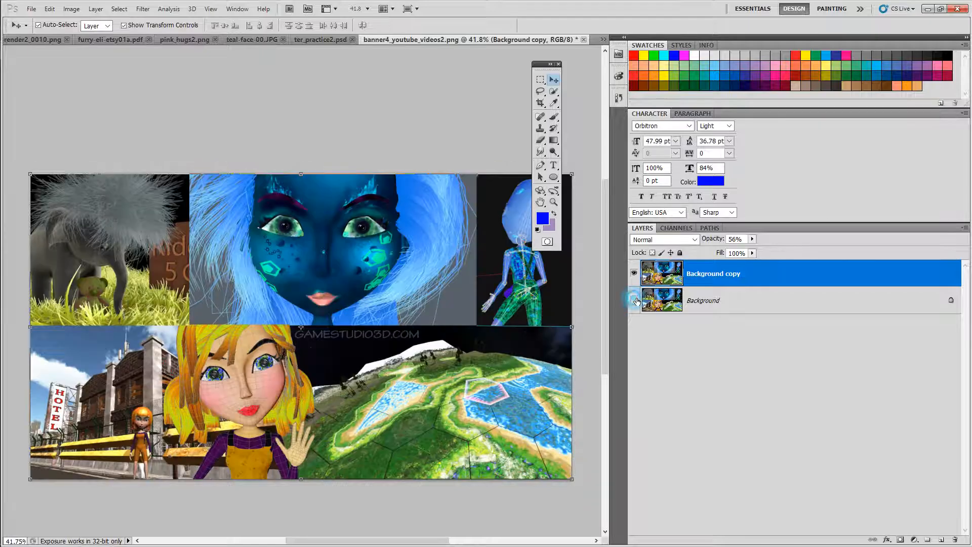
pyautogui.click(636, 302)
pyautogui.click(635, 301)
pyautogui.click(634, 273)
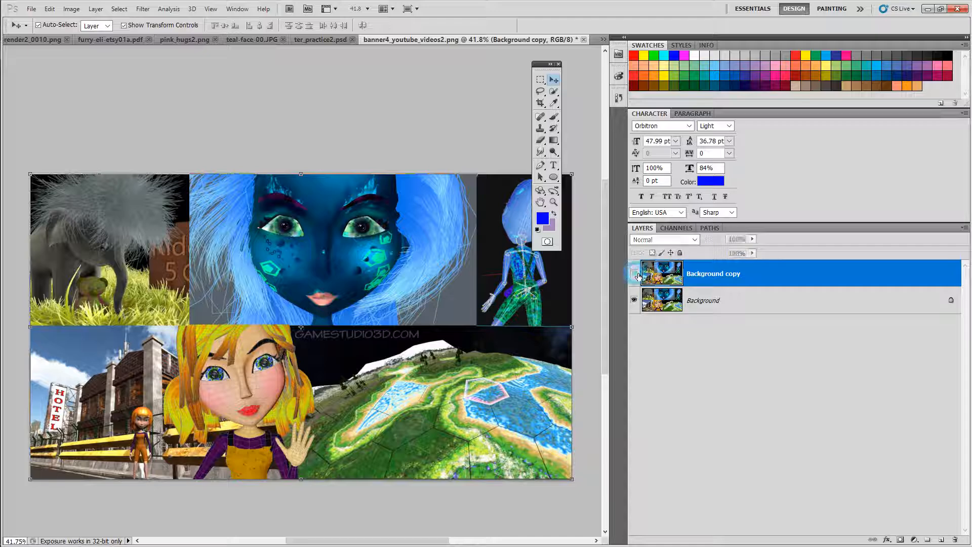
pyautogui.click(636, 301)
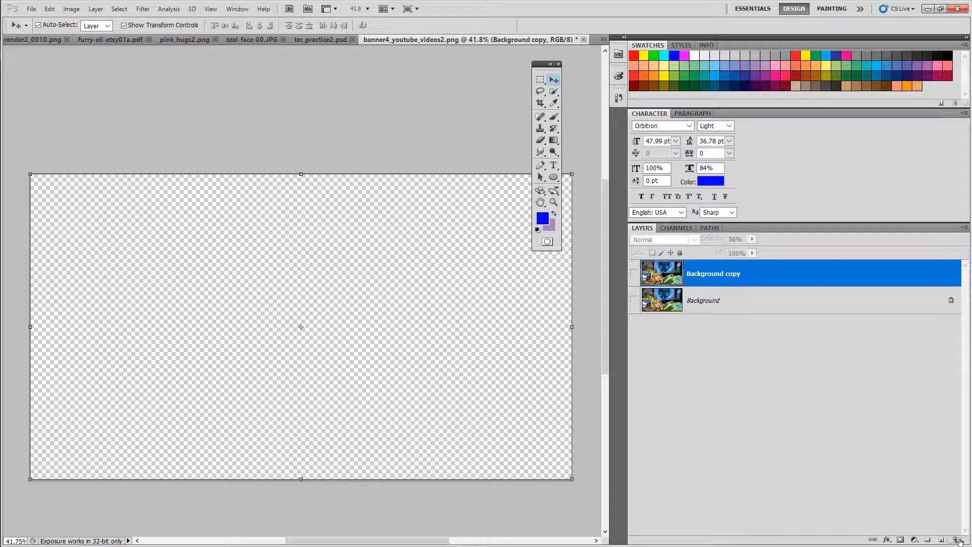
pyautogui.rightClick(803, 420)
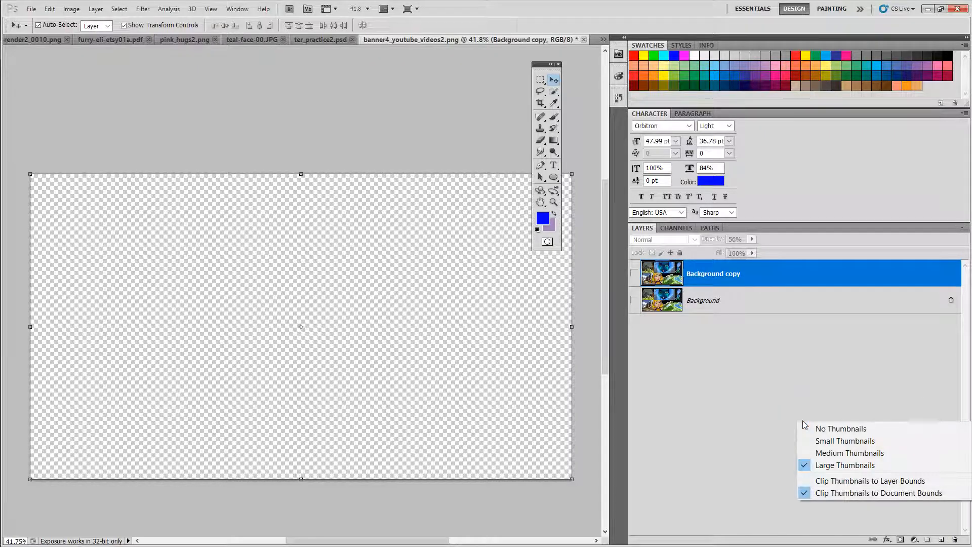
pyautogui.click(783, 344)
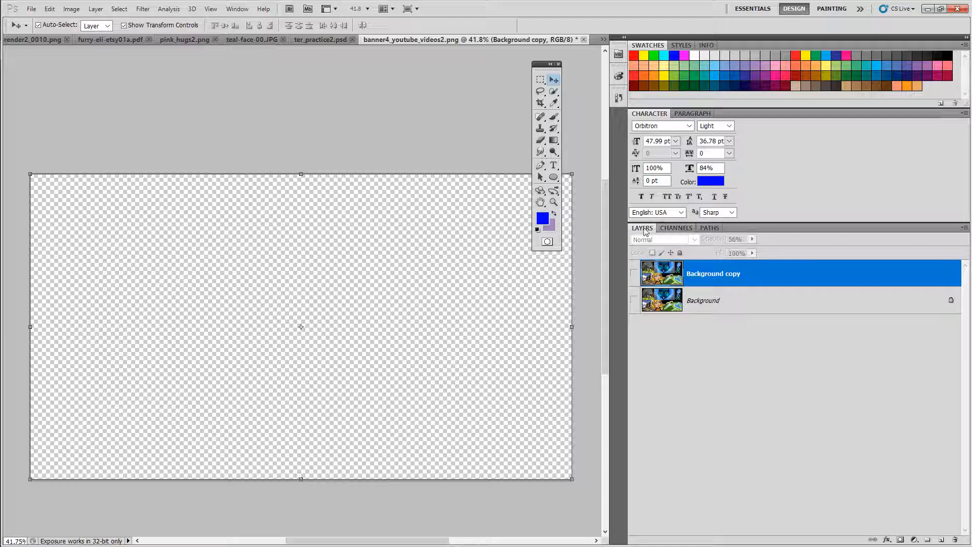
pyautogui.click(238, 10)
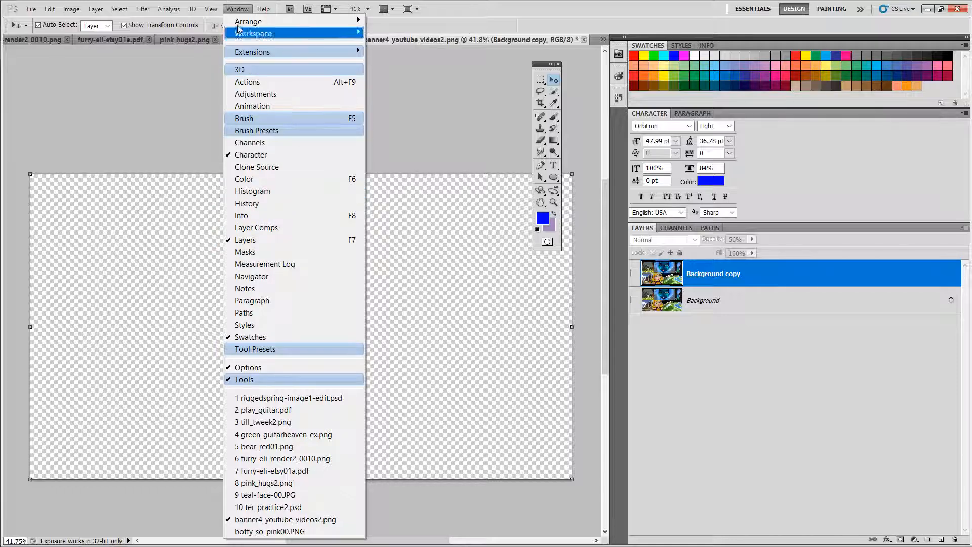
pyautogui.click(239, 9)
pyautogui.click(239, 10)
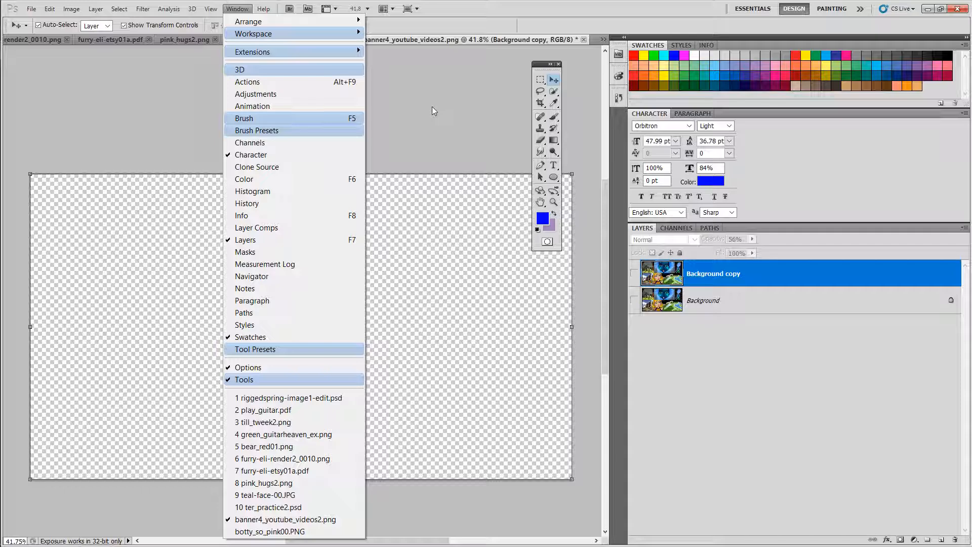
pyautogui.click(399, 99)
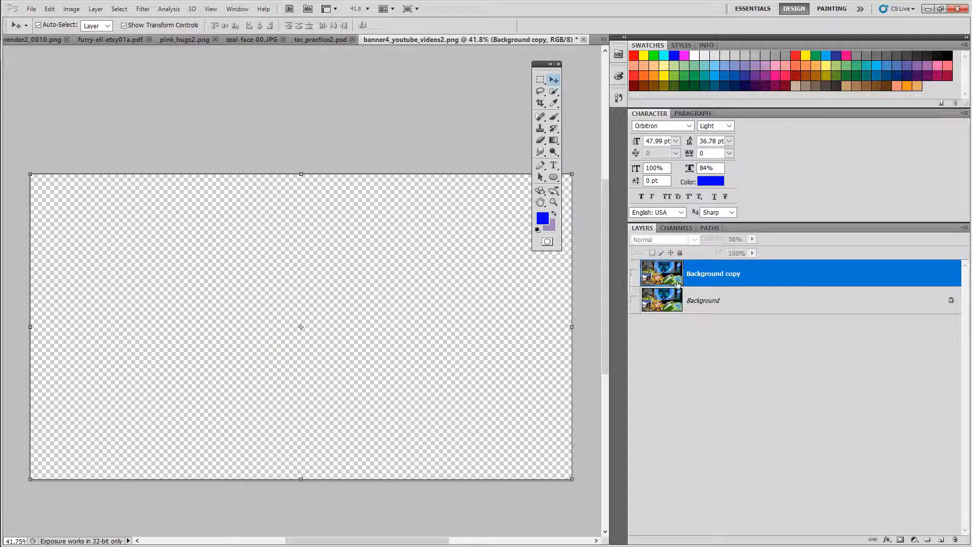
# Step: Add a new empty layer above Background copy in the banner image
pyautogui.click(635, 273)
pyautogui.click(636, 273)
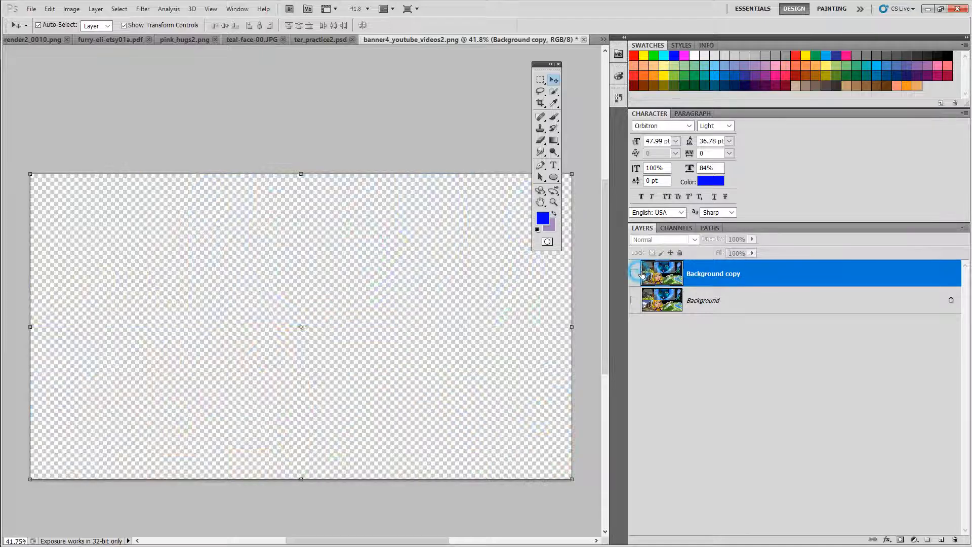
pyautogui.click(941, 540)
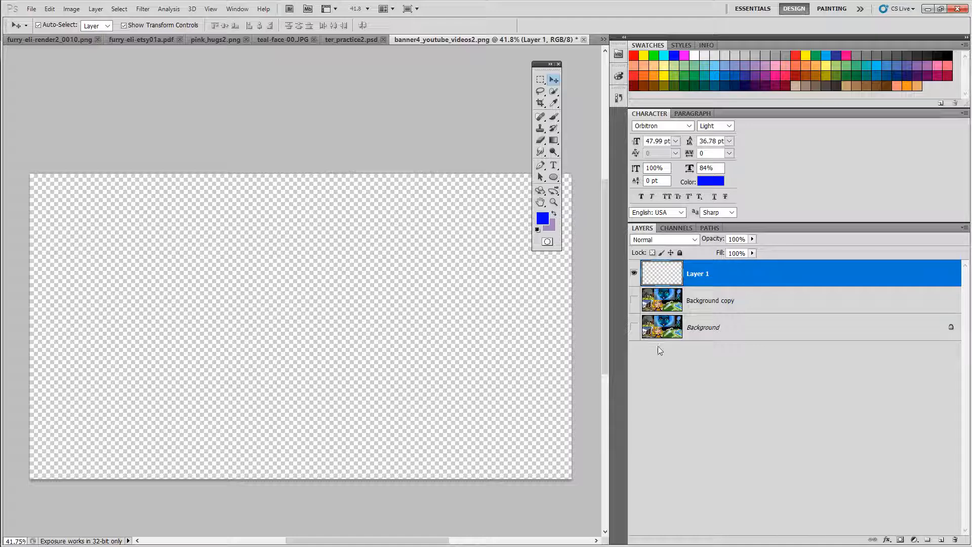
pyautogui.click(635, 301)
pyautogui.click(635, 301)
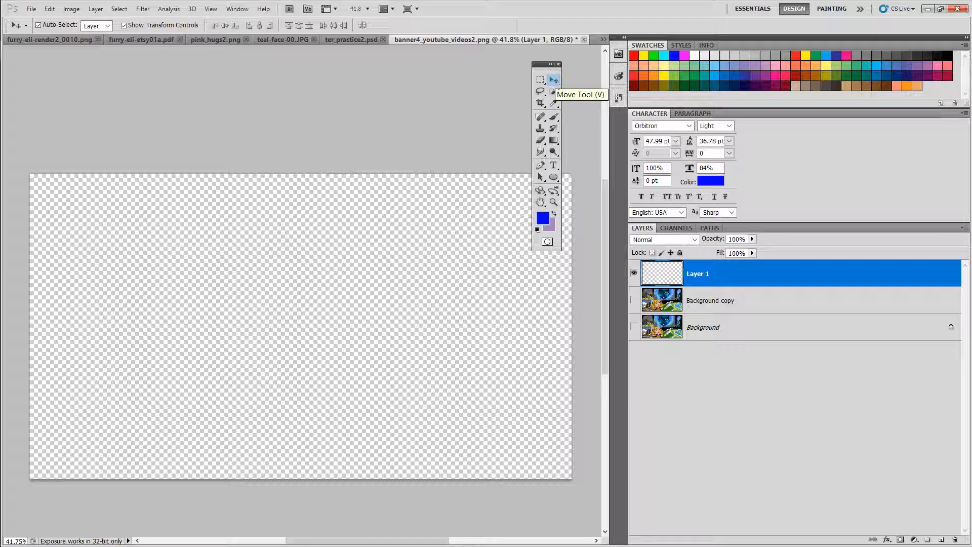
pyautogui.click(34, 10)
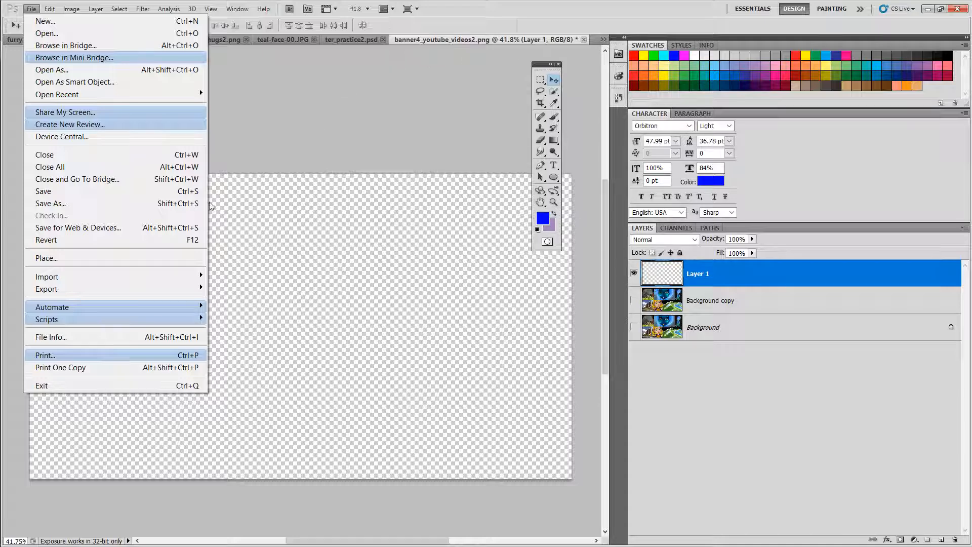
pyautogui.click(282, 121)
pyautogui.click(31, 9)
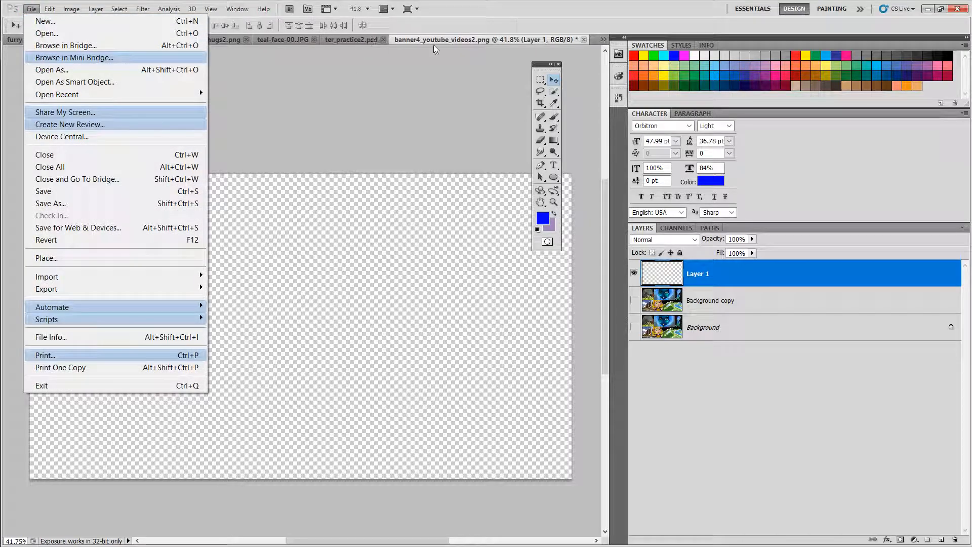
pyautogui.click(344, 42)
pyautogui.click(344, 41)
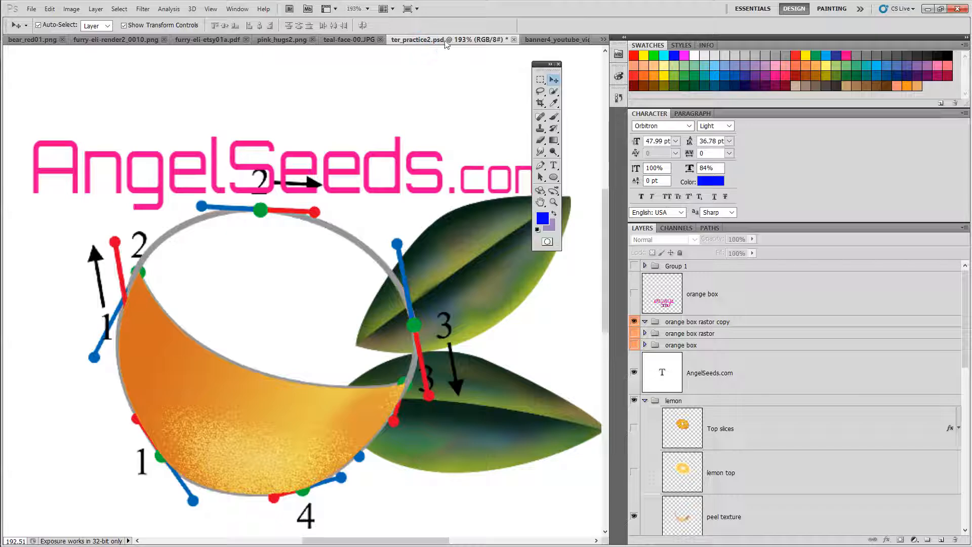
pyautogui.click(446, 40)
pyautogui.click(424, 40)
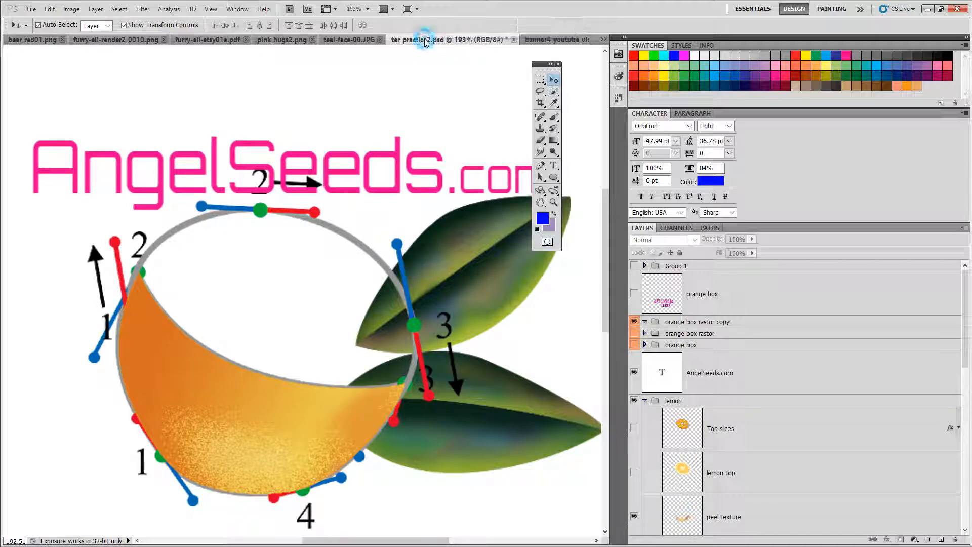
pyautogui.click(532, 36)
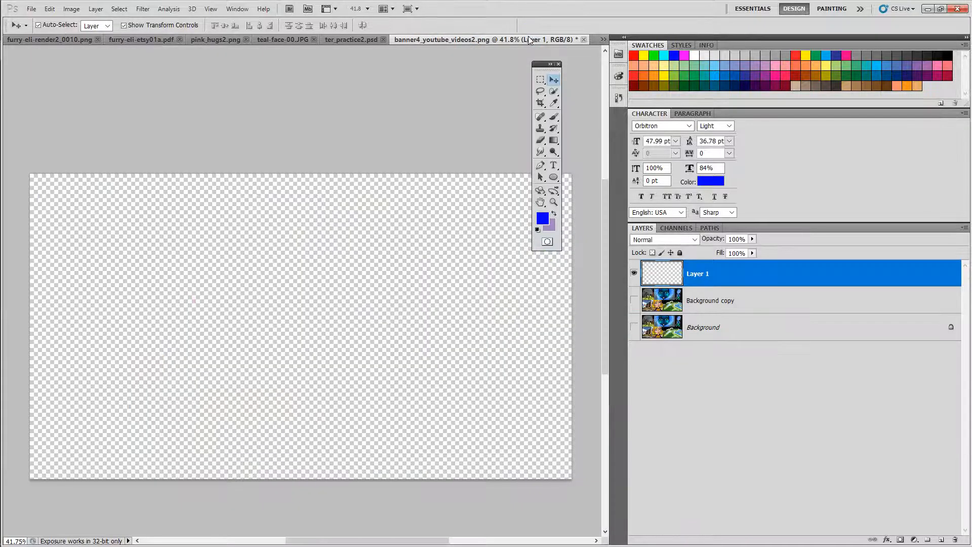
# Step: Place the photo DSC00221.JPG from the Camera Sony A6000 folder into the banner
pyautogui.click(31, 10)
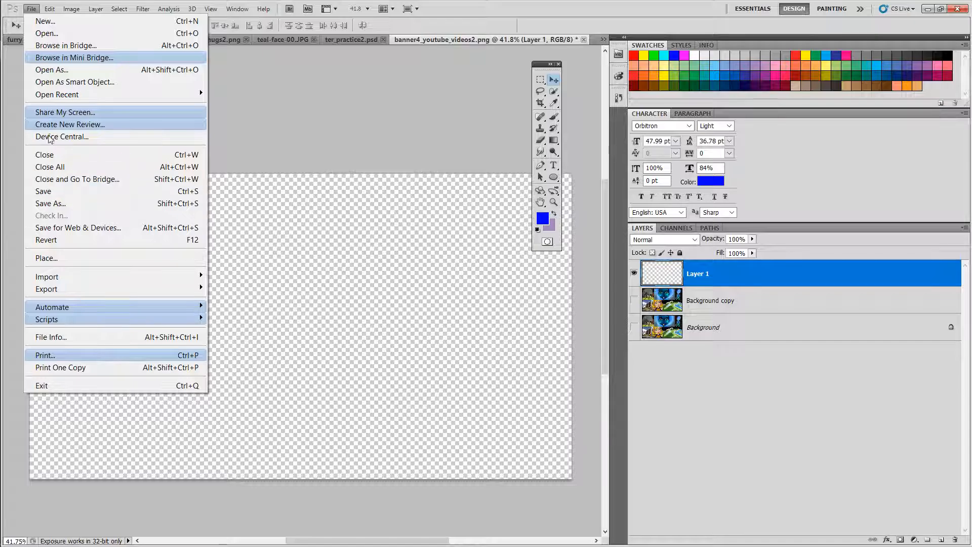
pyautogui.click(44, 258)
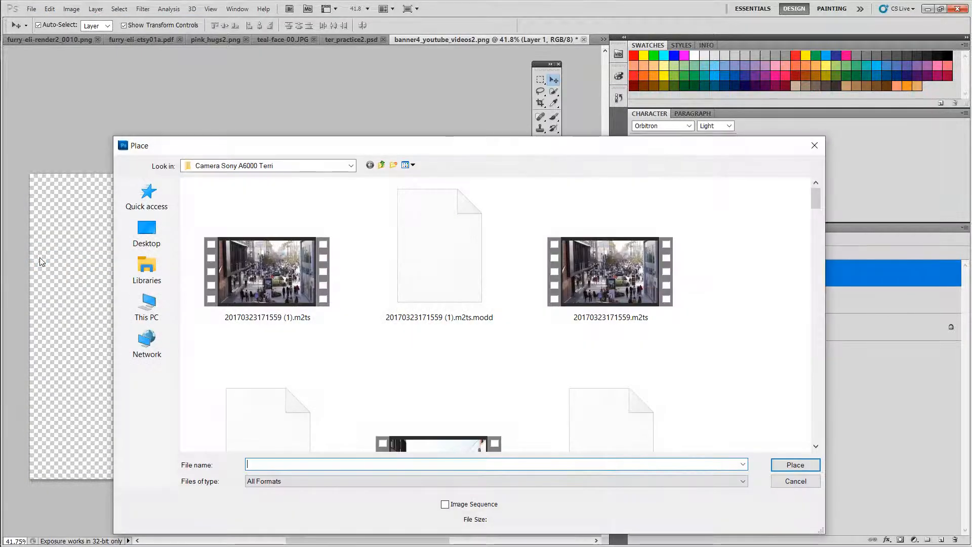
pyautogui.moveTo(815, 195); pyautogui.dragTo(816, 284)
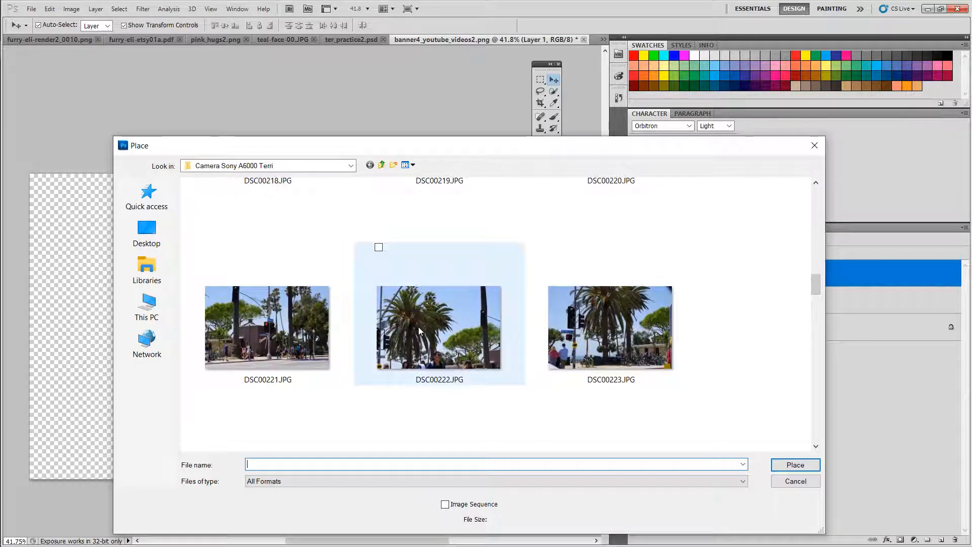
pyautogui.click(309, 329)
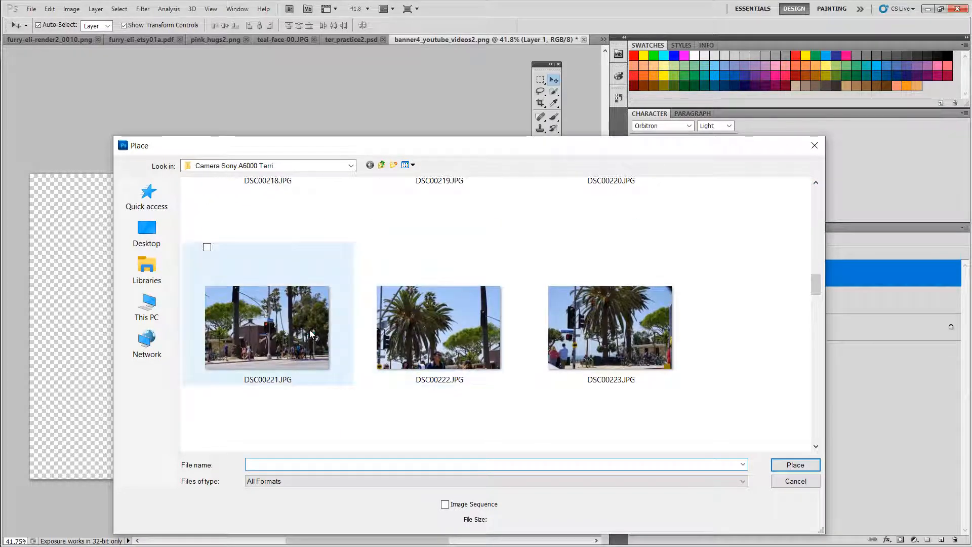
pyautogui.click(787, 467)
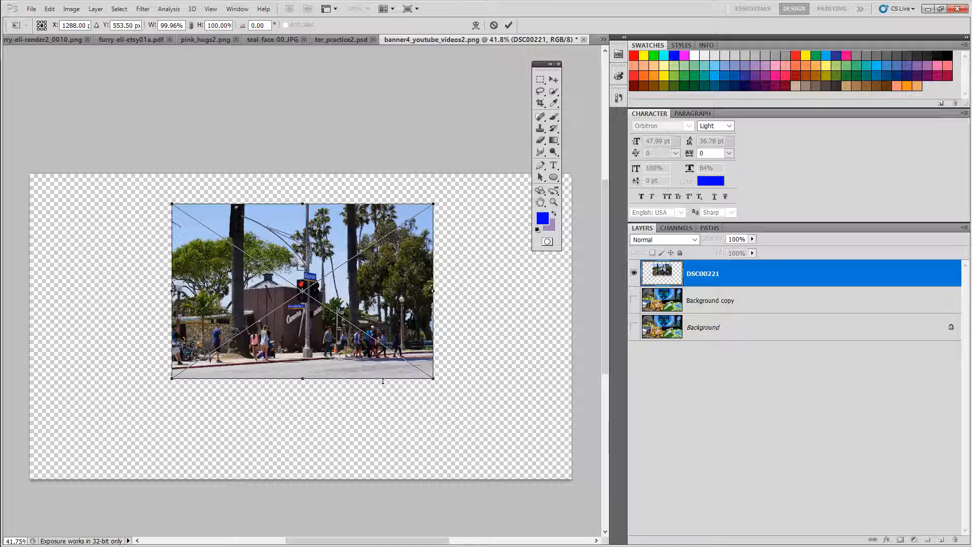
# Step: Move the placed photo and scale it up to about 146% before committing the placement
pyautogui.moveTo(306, 297); pyautogui.dragTo(244, 303)
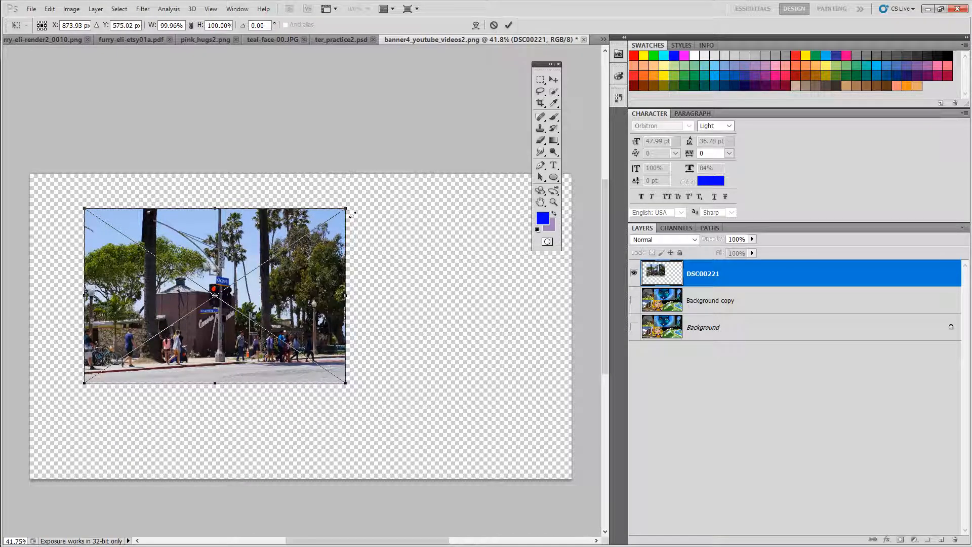
pyautogui.moveTo(348, 213)
pyautogui.mouseDown()
pyautogui.moveTo(437, 149)
pyautogui.moveTo(422, 171)
pyautogui.moveTo(364, 196)
pyautogui.moveTo(426, 170)
pyautogui.moveTo(297, 263)
pyautogui.moveTo(349, 206)
pyautogui.mouseUp()
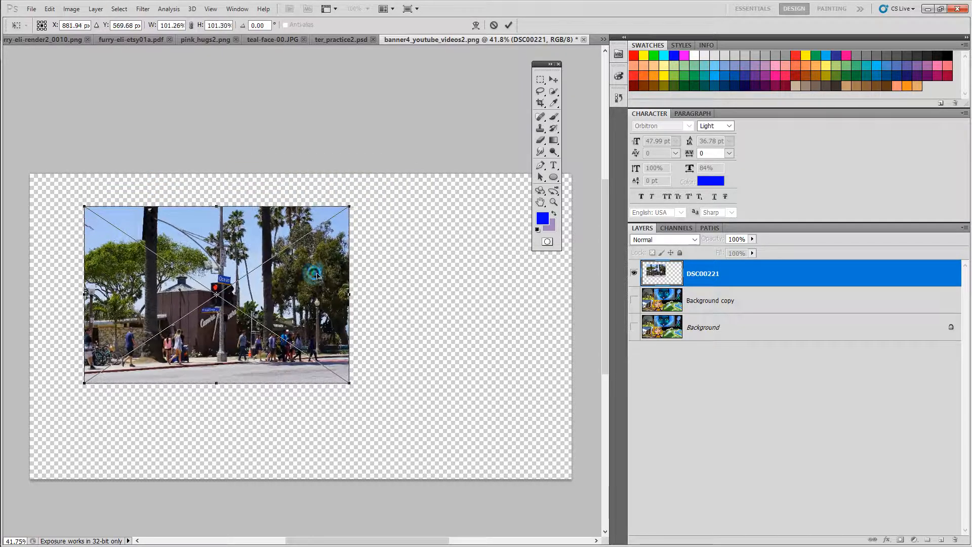
pyautogui.moveTo(311, 275); pyautogui.dragTo(299, 333)
pyautogui.moveTo(336, 264); pyautogui.dragTo(452, 183)
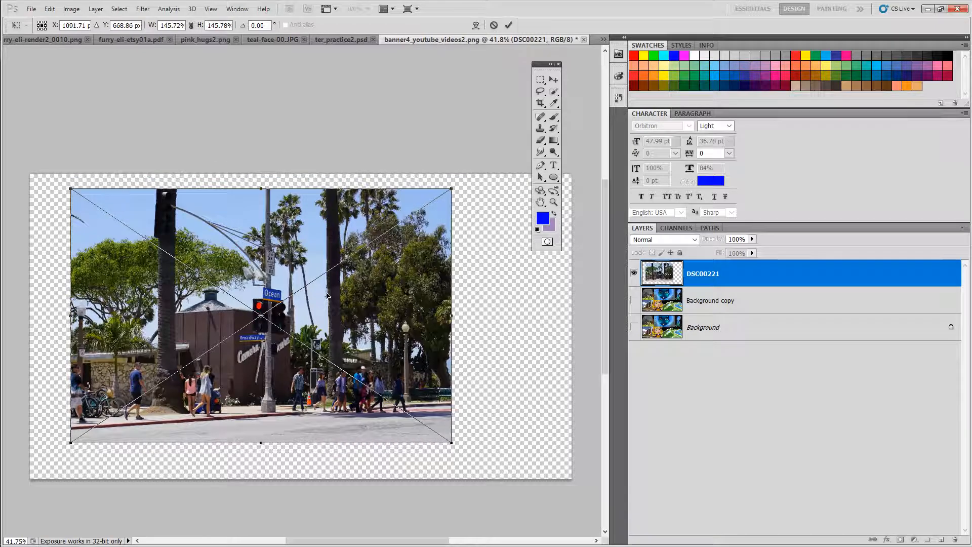
pyautogui.click(510, 25)
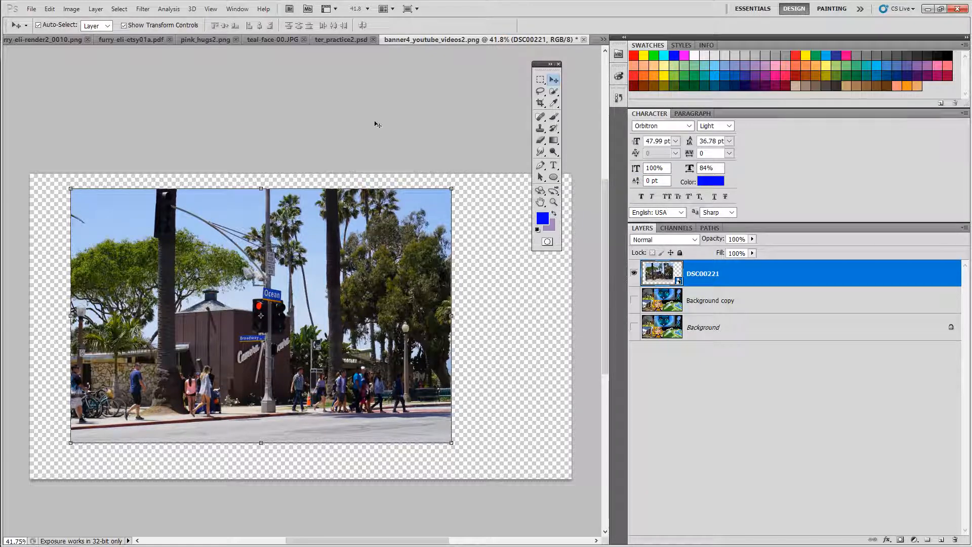
# Step: Reposition the photo and scale it down to about 65% in the banner's lower-left corner
pyautogui.moveTo(336, 293); pyautogui.dragTo(310, 310)
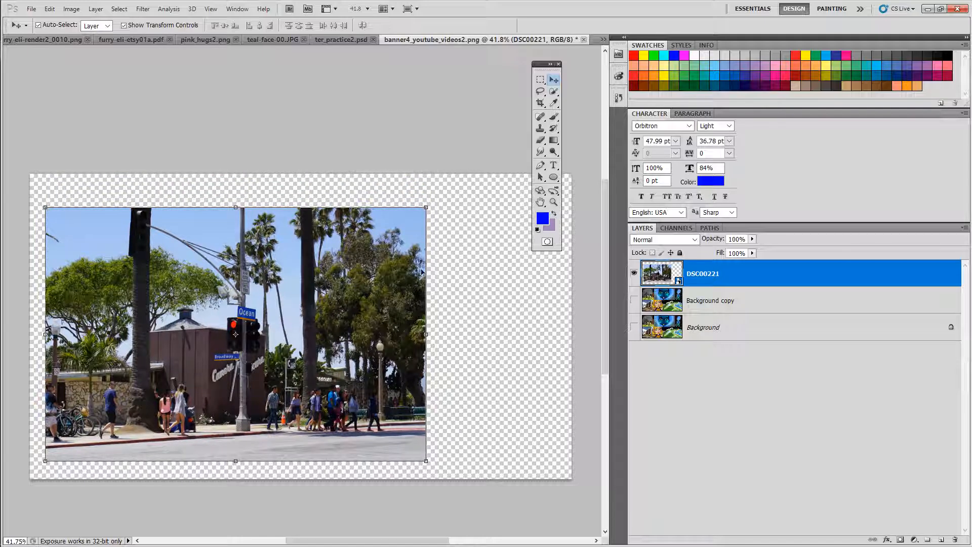
pyautogui.click(428, 212)
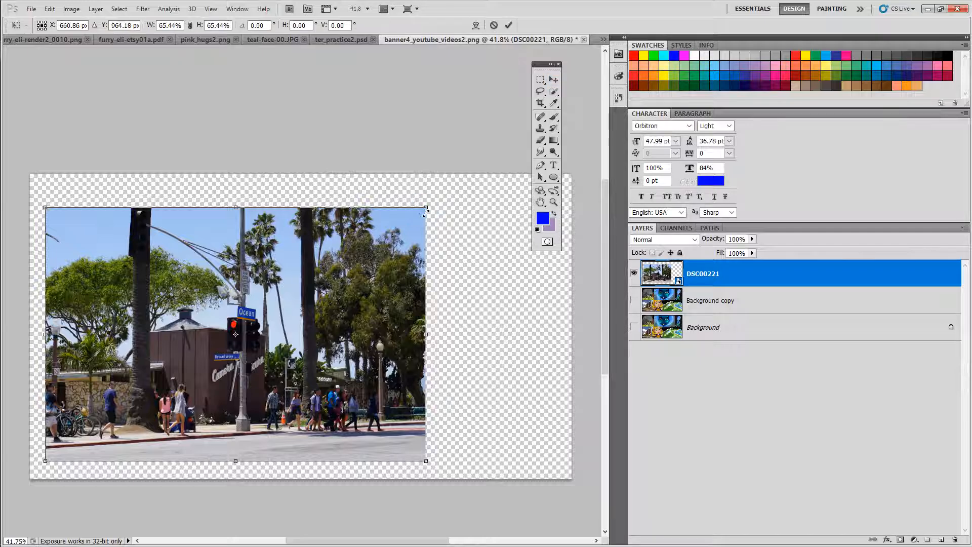
pyautogui.moveTo(425, 213); pyautogui.dragTo(425, 215)
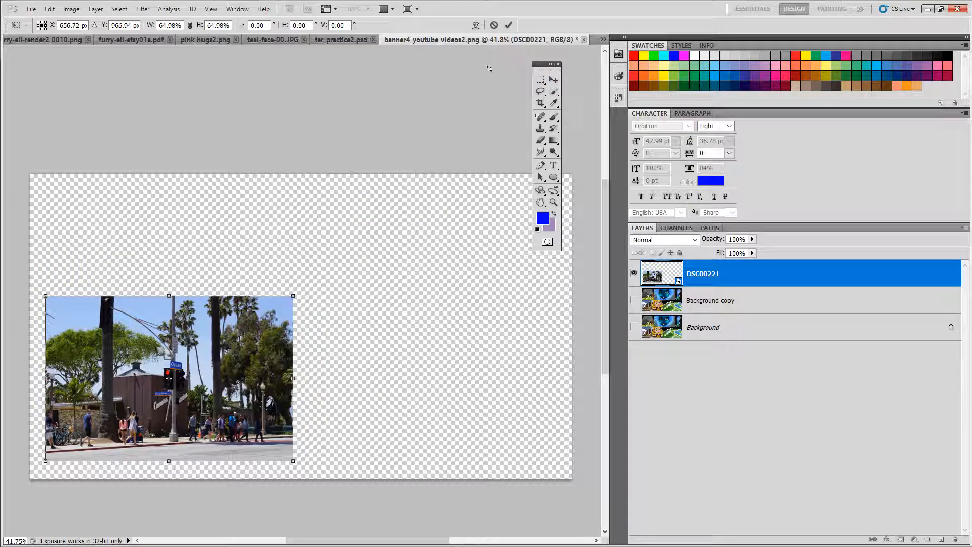
pyautogui.click(508, 25)
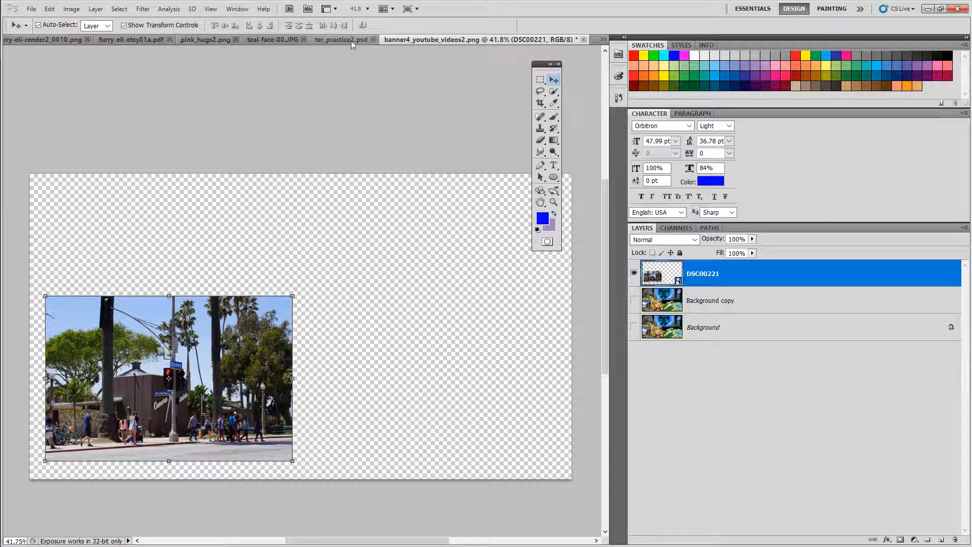
# Step: Switch to the teal-face image, collapse the panels to icons and open the Layers panel
pyautogui.click(269, 39)
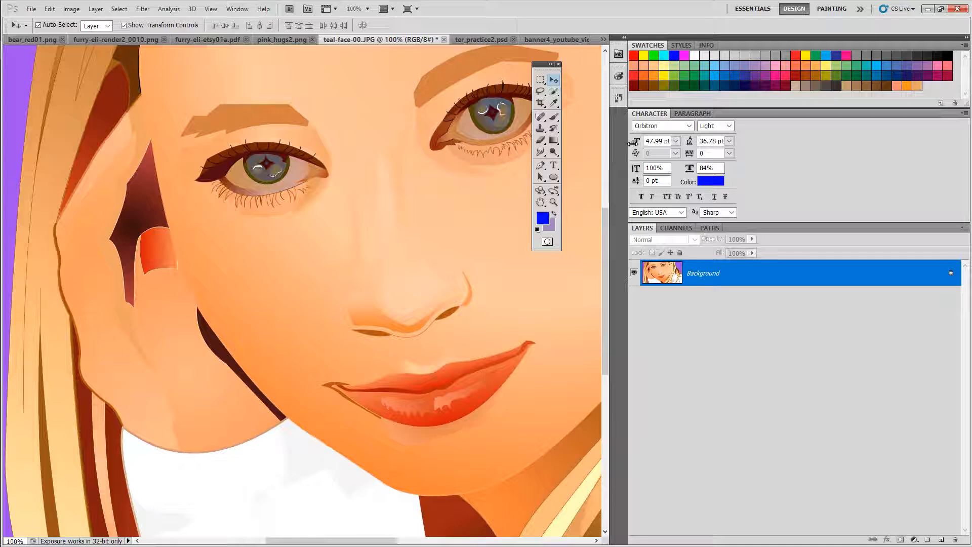
pyautogui.moveTo(629, 144); pyautogui.dragTo(632, 143)
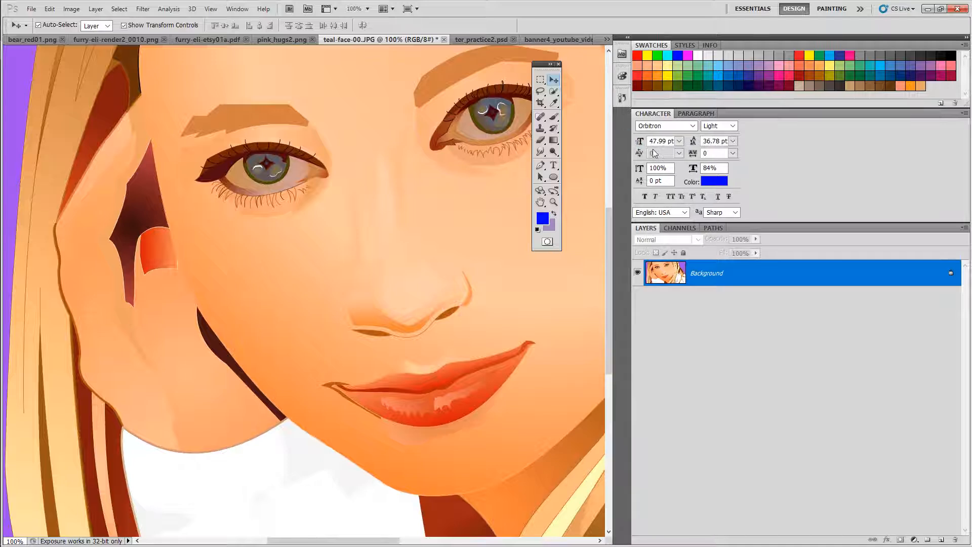
pyautogui.click(628, 38)
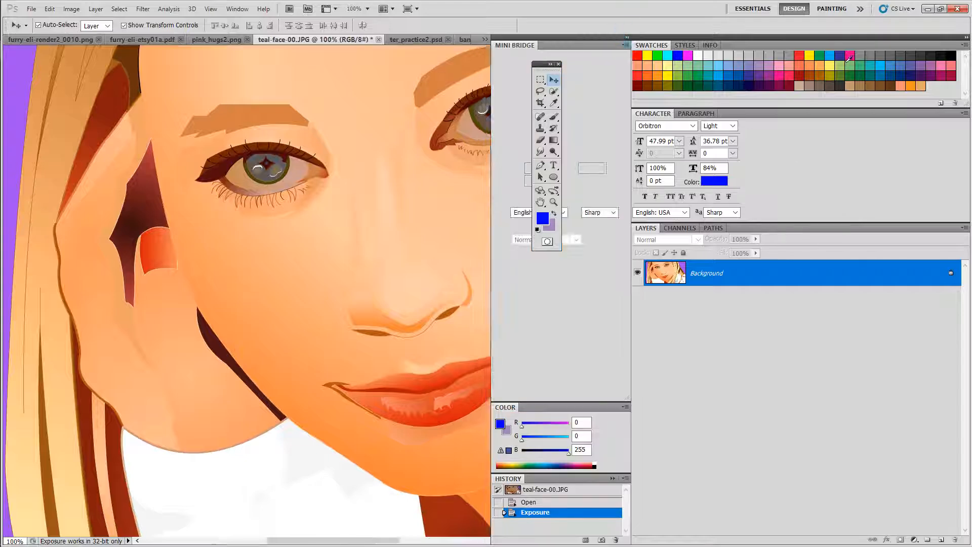
pyautogui.click(967, 38)
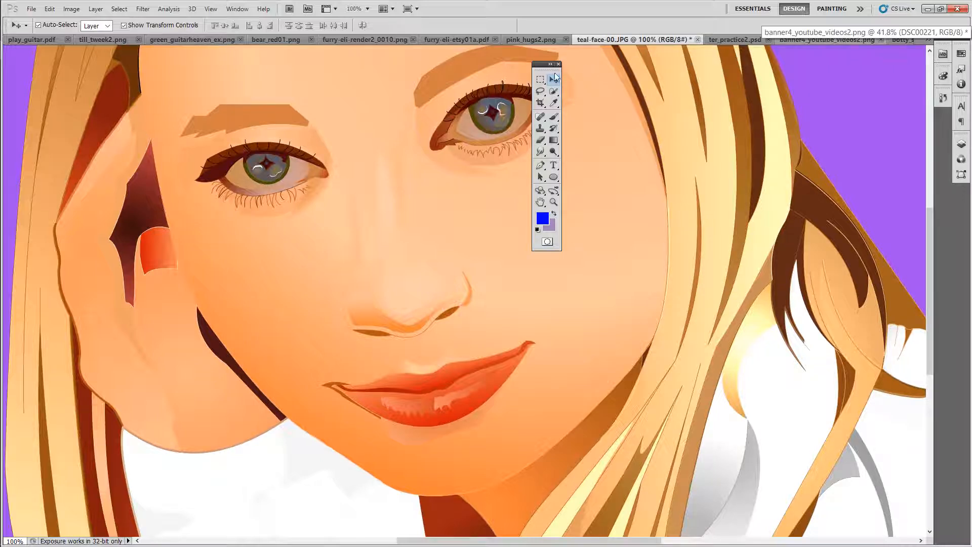
pyautogui.moveTo(553, 64); pyautogui.dragTo(884, 62)
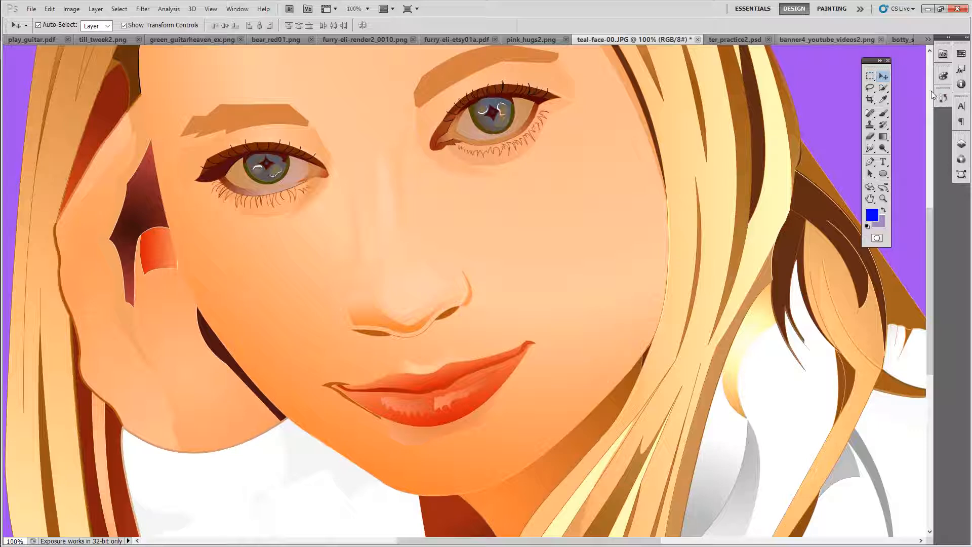
pyautogui.click(962, 144)
# Step: Duplicate the teal-face Background layer as Background copy
pyautogui.rightClick(780, 190)
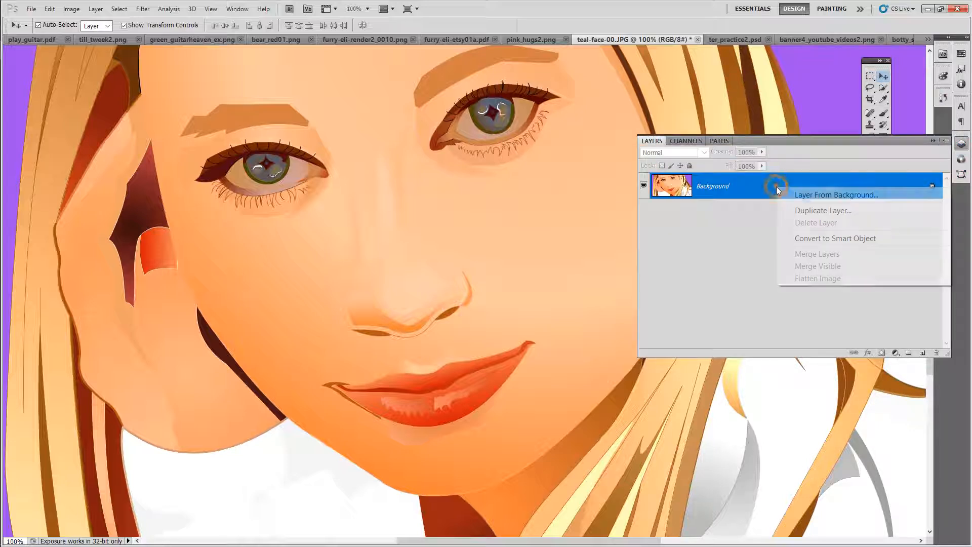
pyautogui.click(802, 212)
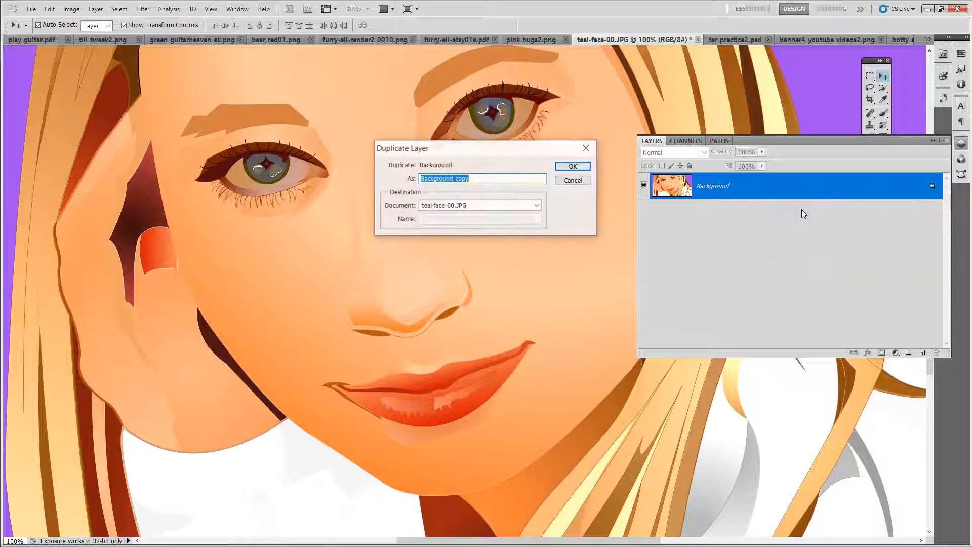
pyautogui.click(573, 167)
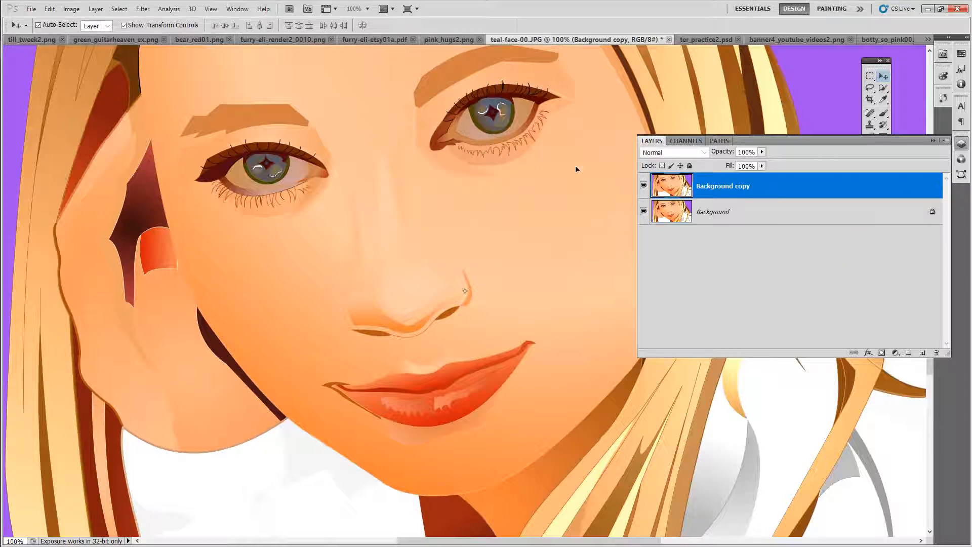
# Step: Hide the original Background layer of the teal-face image
pyautogui.click(643, 211)
pyautogui.moveTo(790, 146); pyautogui.dragTo(825, 189)
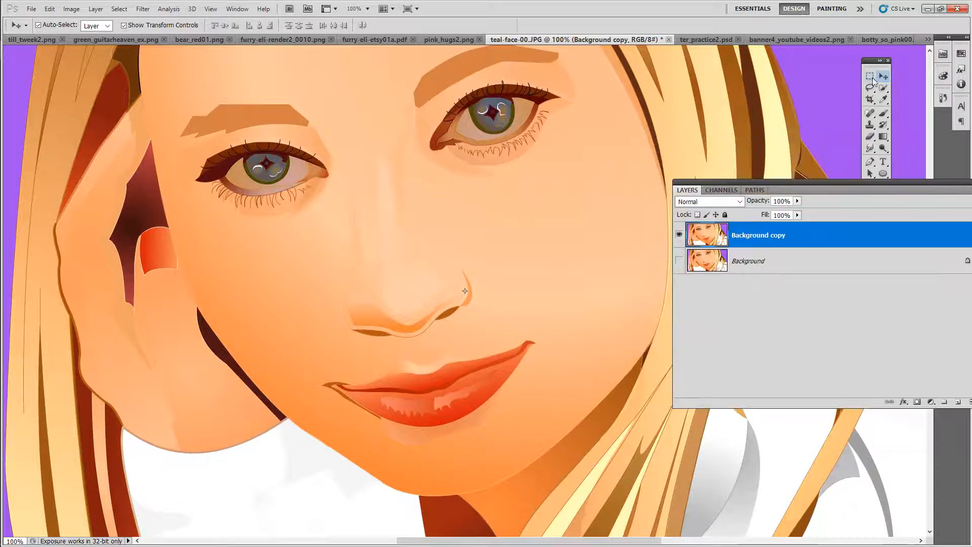
# Step: Copy a rectangular area around the girl's left eye and paste it as a new layer
pyautogui.press('m')
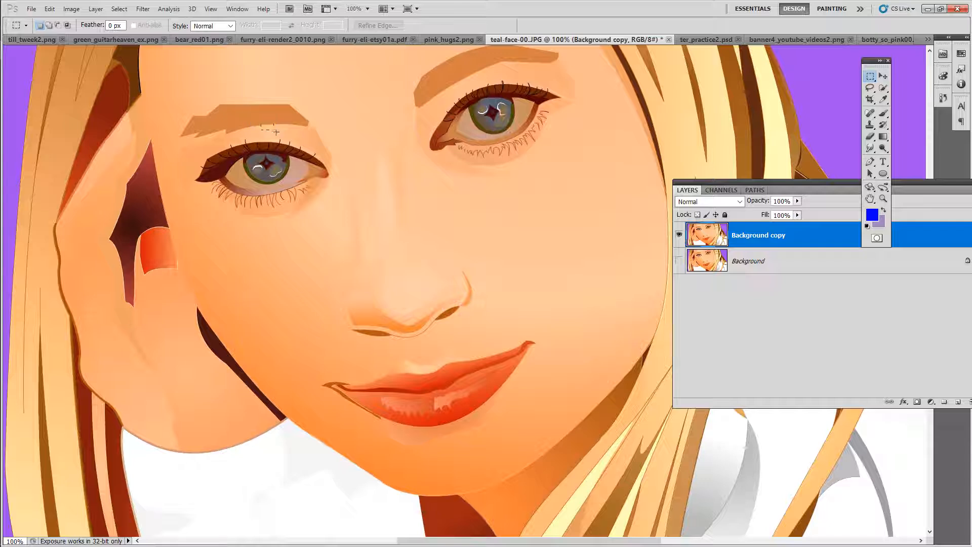
pyautogui.moveTo(141, 80); pyautogui.dragTo(234, 174)
pyautogui.moveTo(346, 238); pyautogui.dragTo(412, 299)
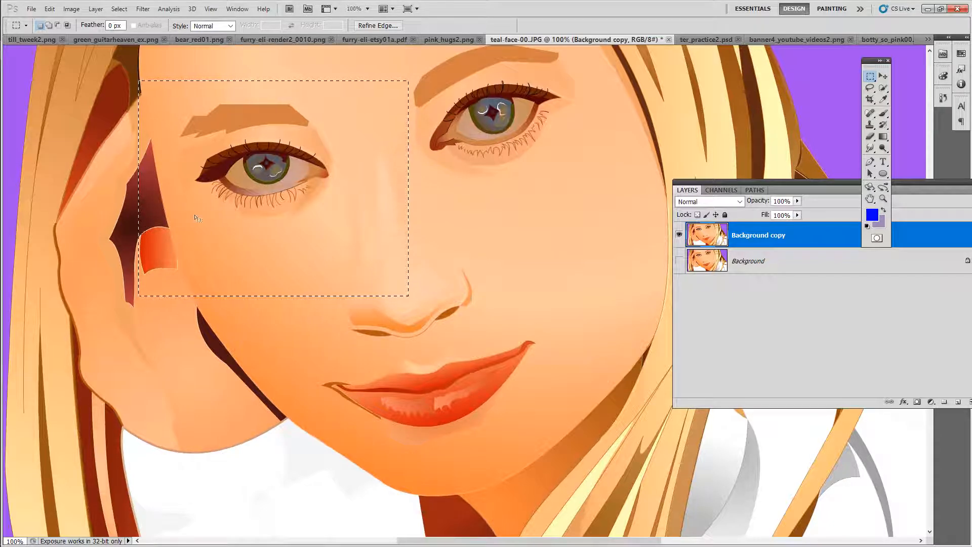
pyautogui.click(48, 9)
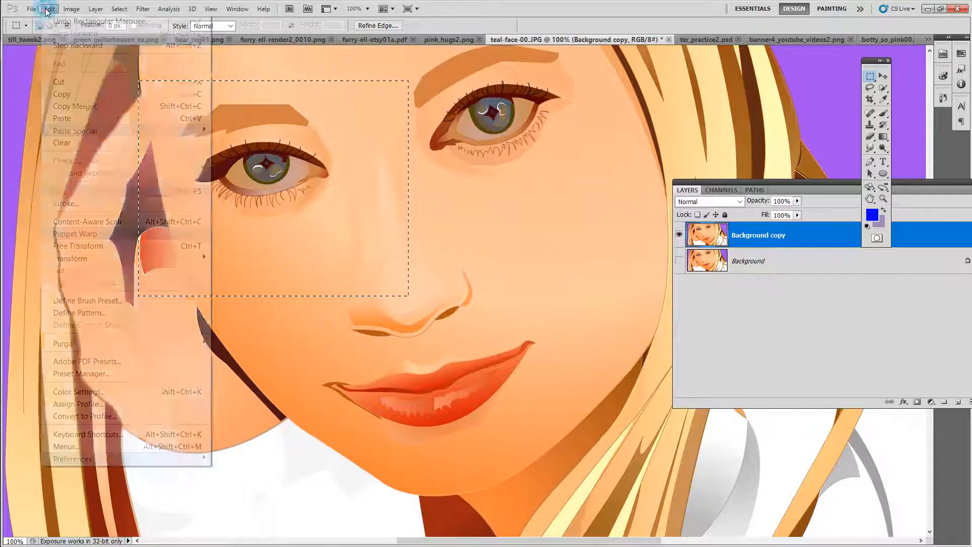
pyautogui.click(63, 94)
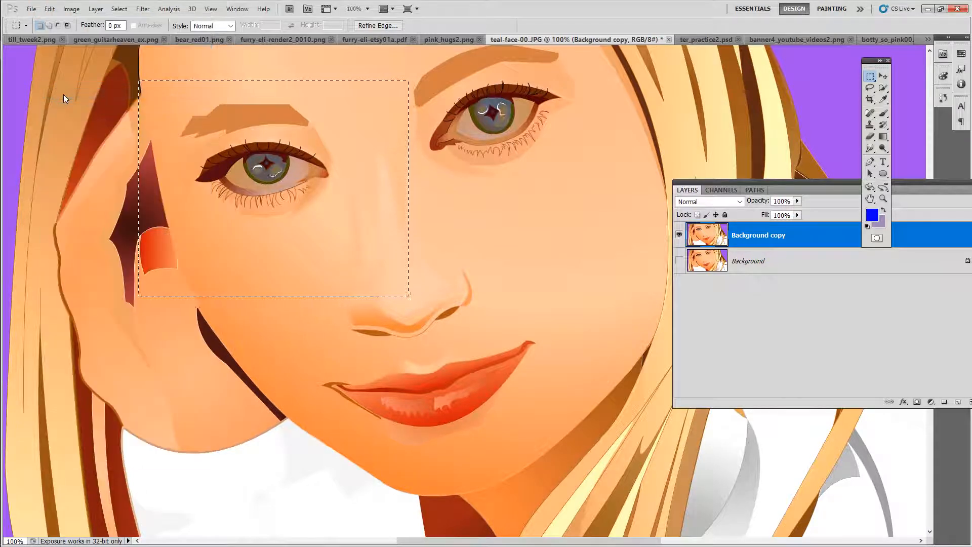
pyautogui.click(48, 9)
pyautogui.click(63, 120)
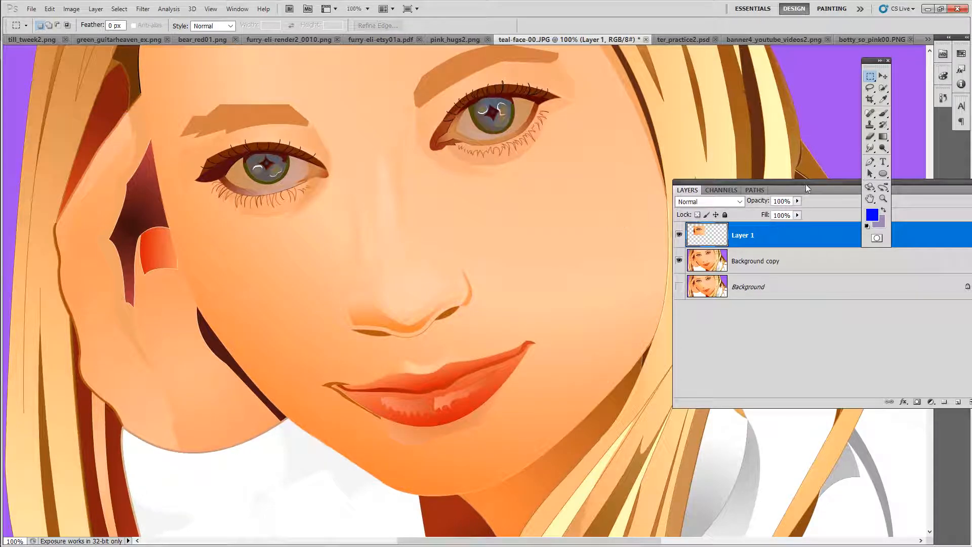
# Step: Hide the Background copy and Background layers so only the pasted eye layer shows
pyautogui.moveTo(806, 183); pyautogui.dragTo(705, 182)
pyautogui.click(579, 260)
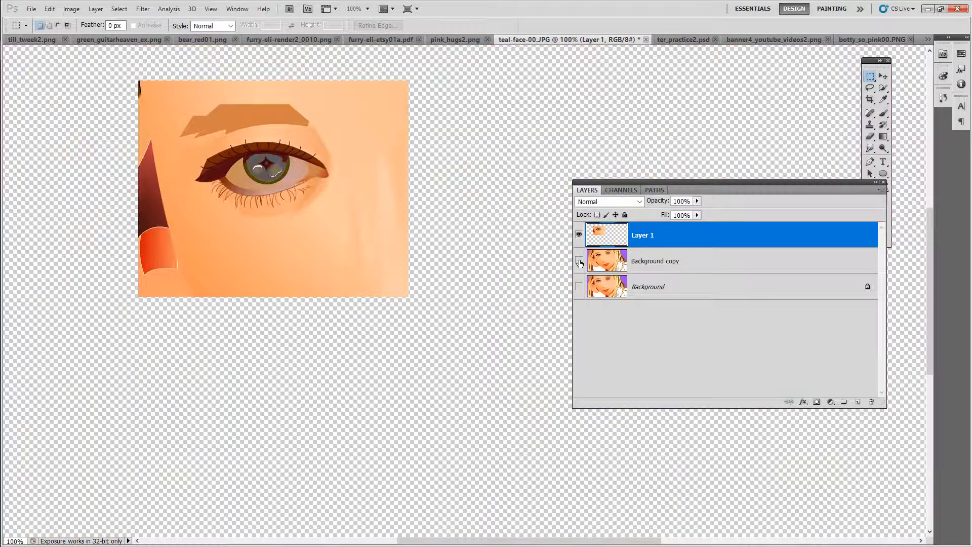
pyautogui.click(579, 286)
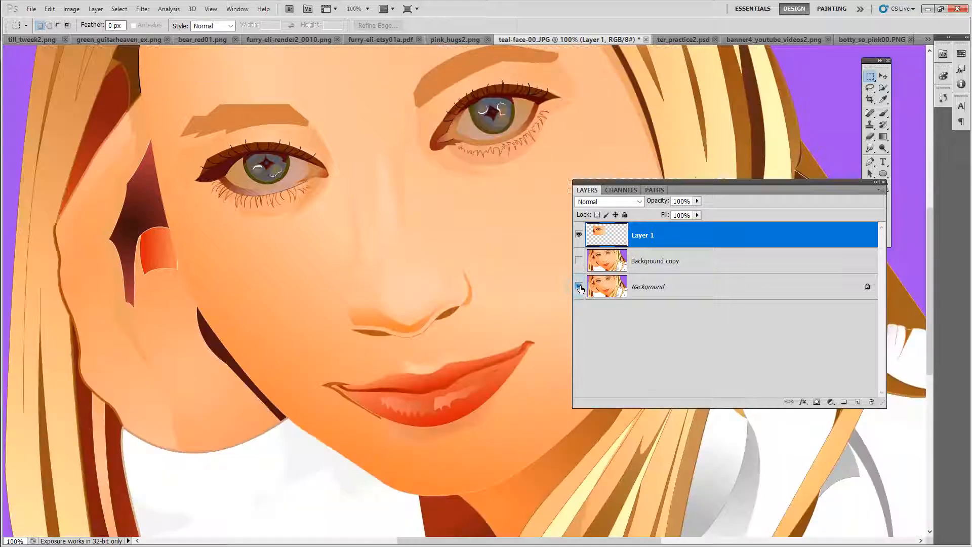
pyautogui.click(579, 287)
pyautogui.click(579, 260)
pyautogui.click(582, 284)
pyautogui.click(578, 261)
pyautogui.click(580, 287)
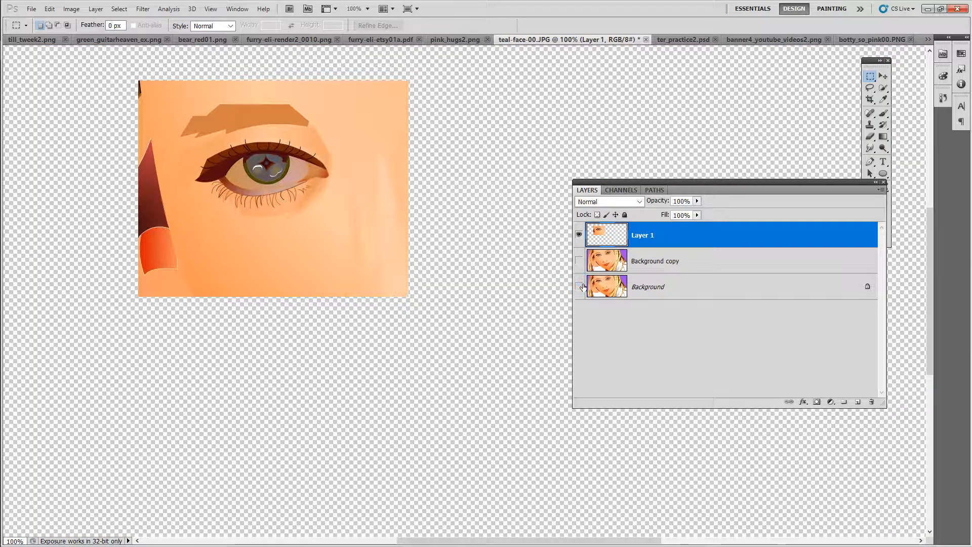
# Step: Move the pasted eye layer further down the canvas
pyautogui.moveTo(723, 187); pyautogui.dragTo(681, 195)
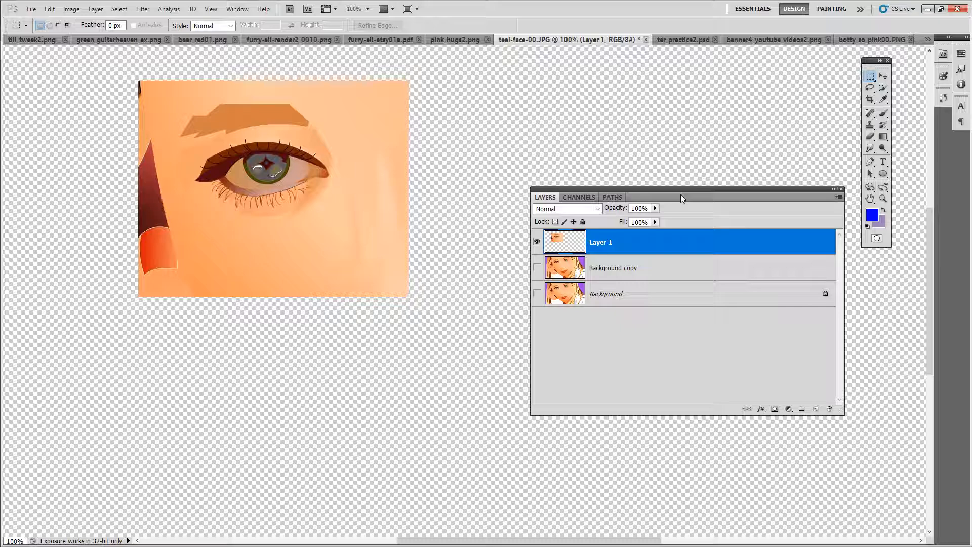
pyautogui.click(884, 77)
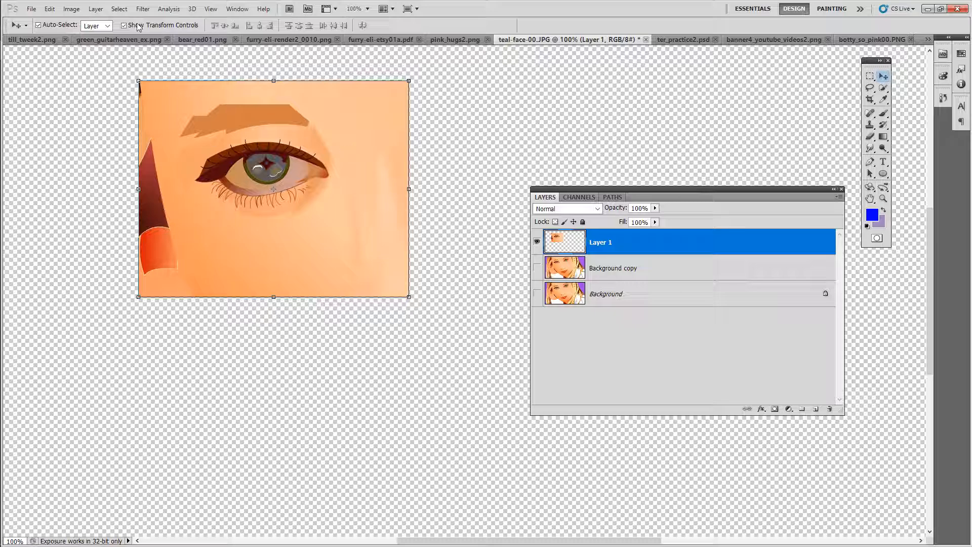
pyautogui.moveTo(272, 176); pyautogui.dragTo(260, 260)
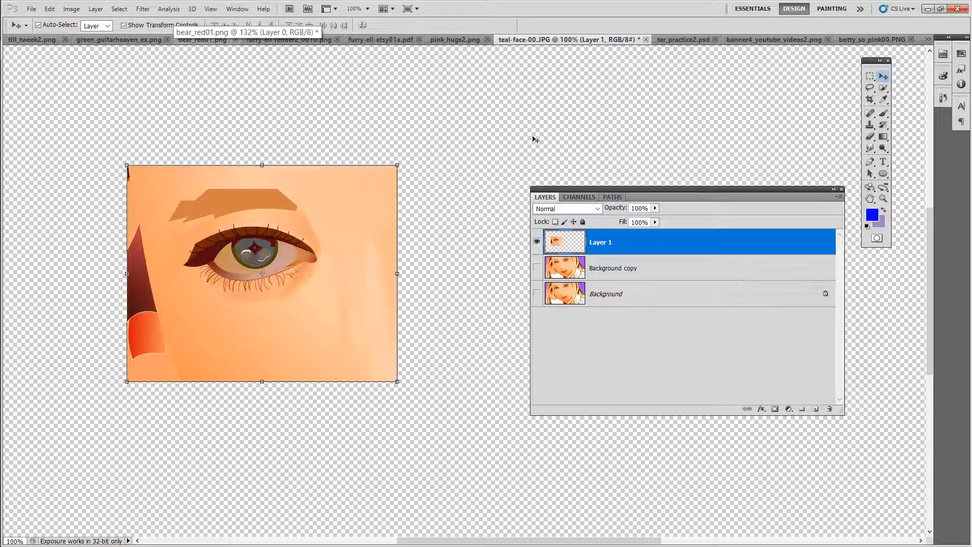
# Step: Drag the bear_red01 image into the YouTube banner and place it in the banner's upper-left corner
pyautogui.click(756, 41)
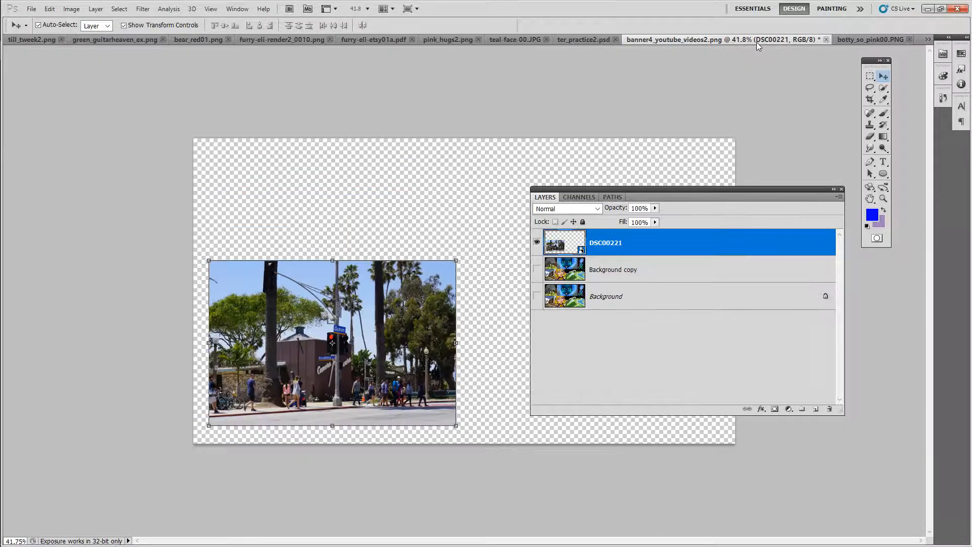
pyautogui.moveTo(651, 189); pyautogui.dragTo(740, 334)
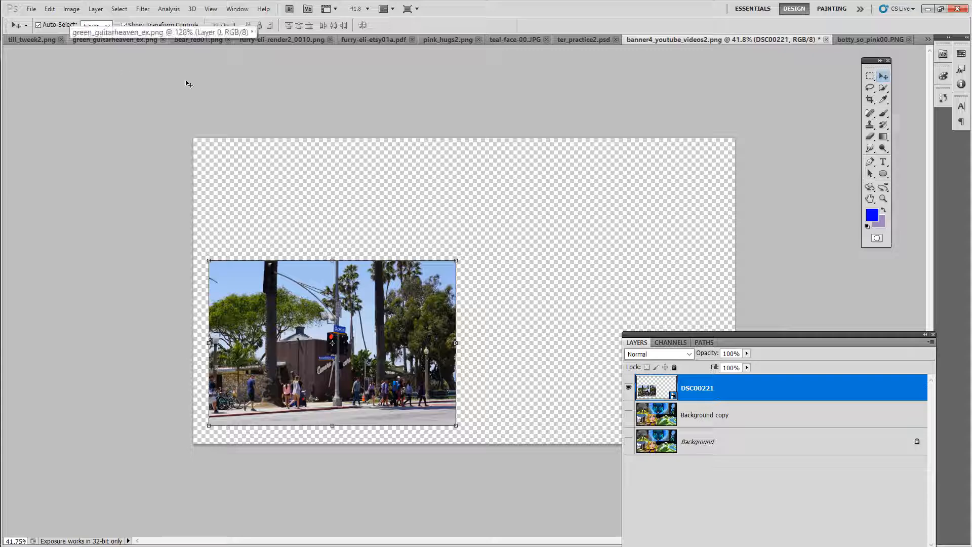
pyautogui.click(353, 42)
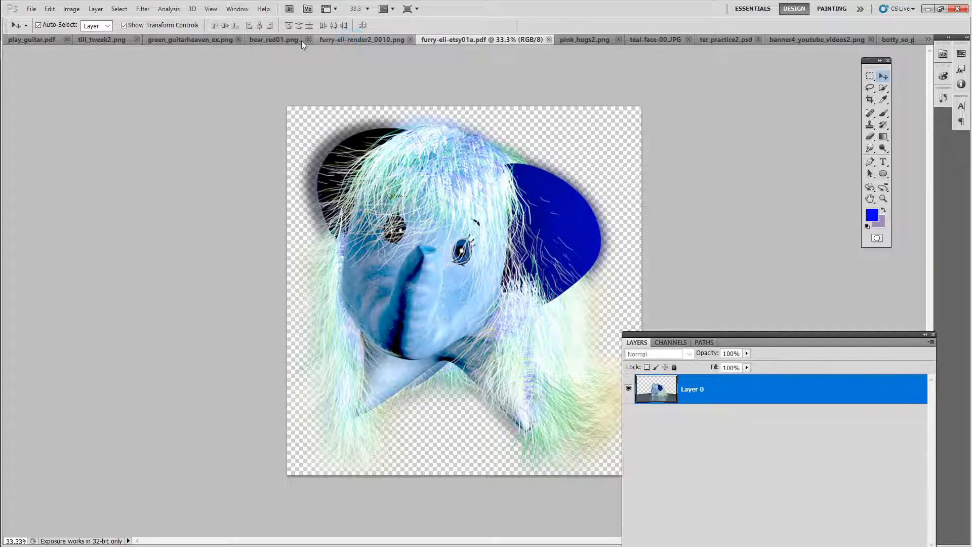
pyautogui.click(299, 40)
pyautogui.hotkey('ctrl', 'w')
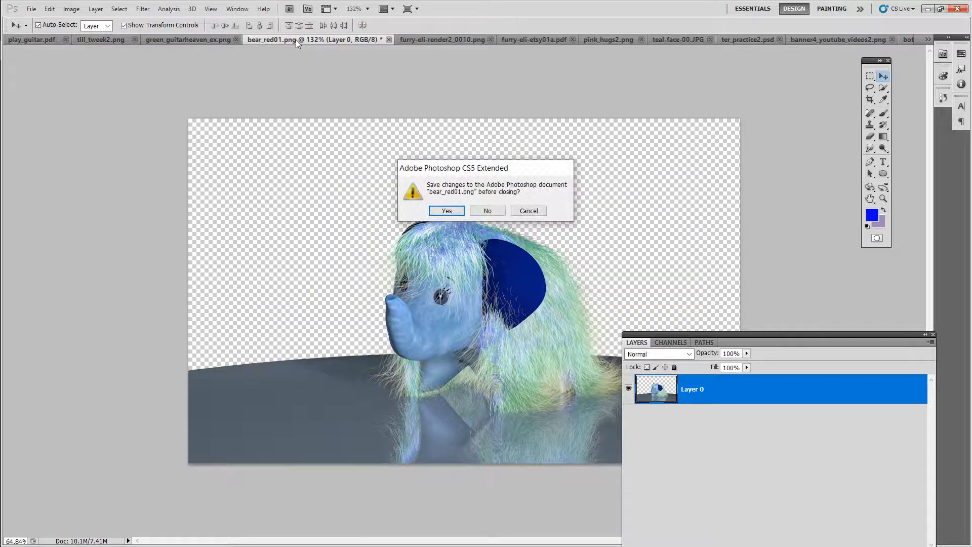
pyautogui.click(535, 214)
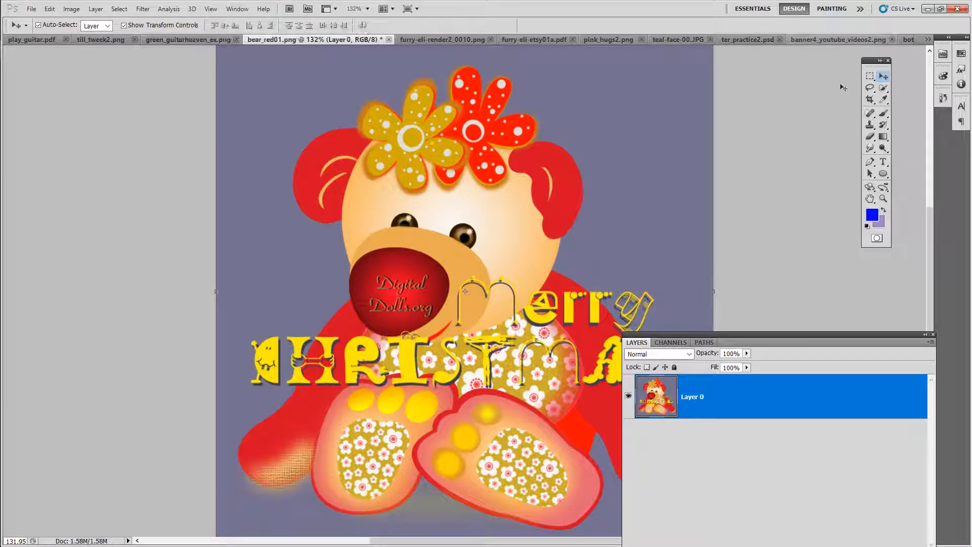
pyautogui.click(883, 76)
pyautogui.click(585, 129)
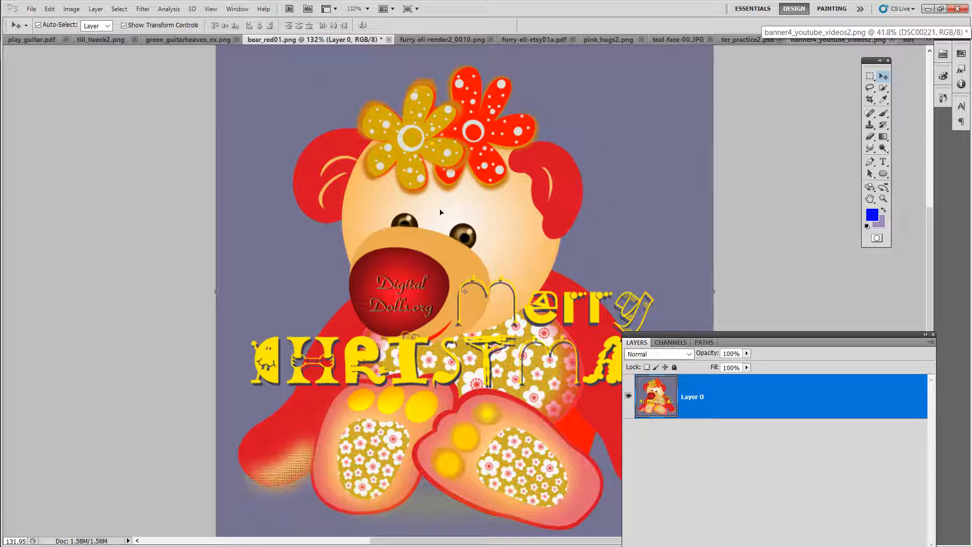
pyautogui.moveTo(440, 212); pyautogui.dragTo(701, 78)
pyautogui.moveTo(682, 128); pyautogui.dragTo(547, 215)
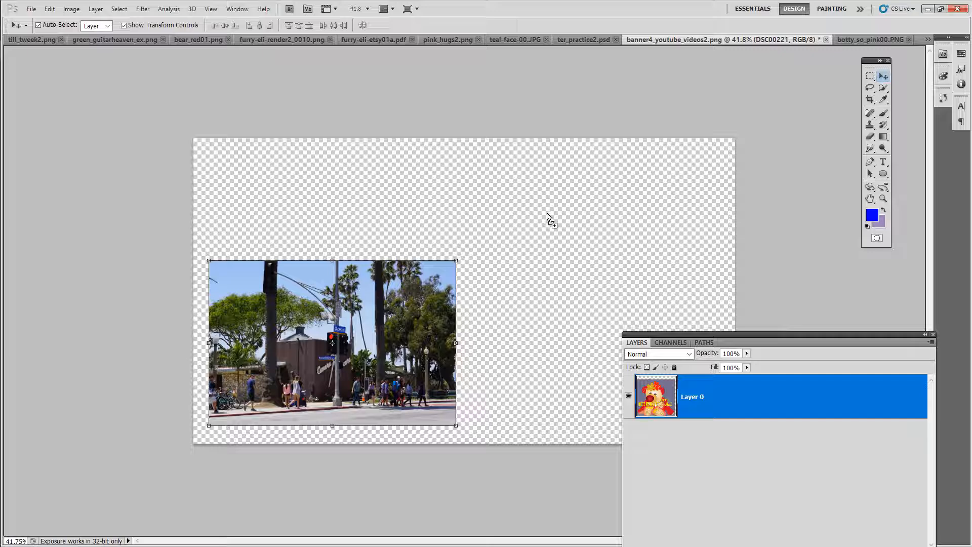
pyautogui.moveTo(359, 248); pyautogui.dragTo(353, 256)
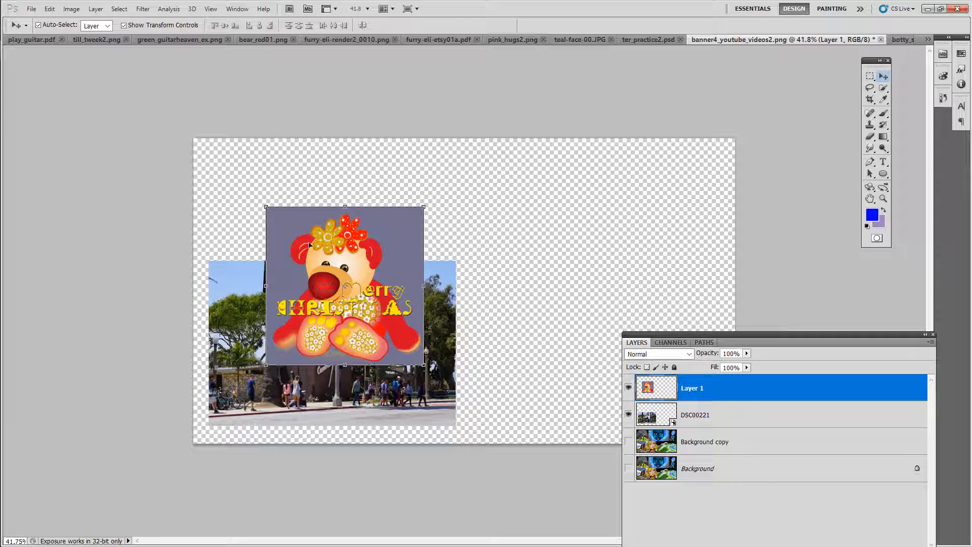
pyautogui.moveTo(363, 260); pyautogui.dragTo(307, 203)
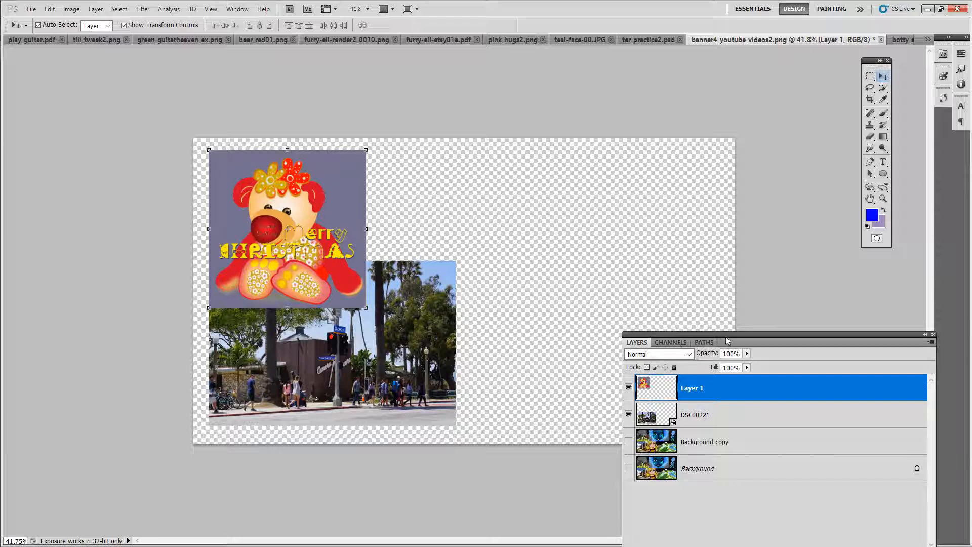
# Step: Hide the DSC00221 photo layer so only the bear layer shows in the banner
pyautogui.moveTo(727, 332); pyautogui.dragTo(634, 169)
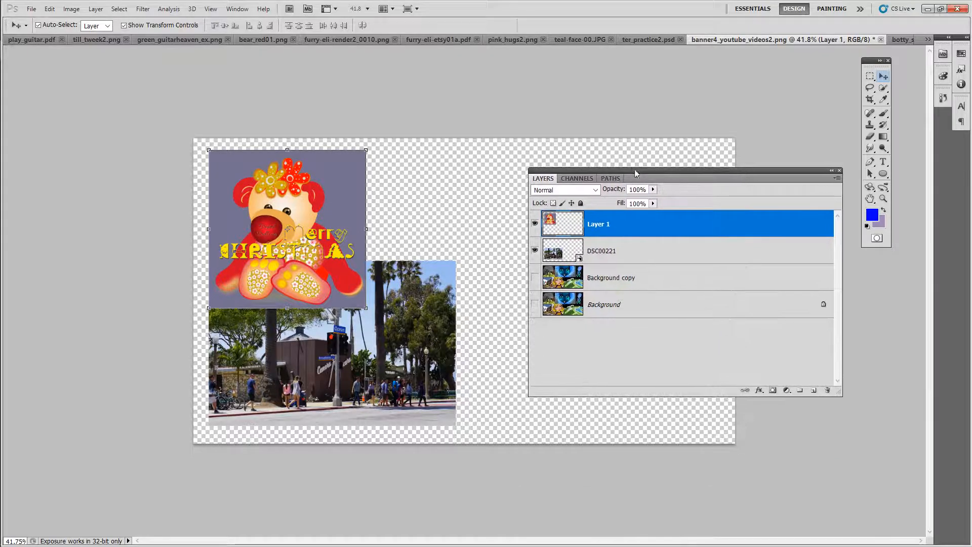
pyautogui.click(536, 223)
pyautogui.click(536, 223)
pyautogui.click(535, 251)
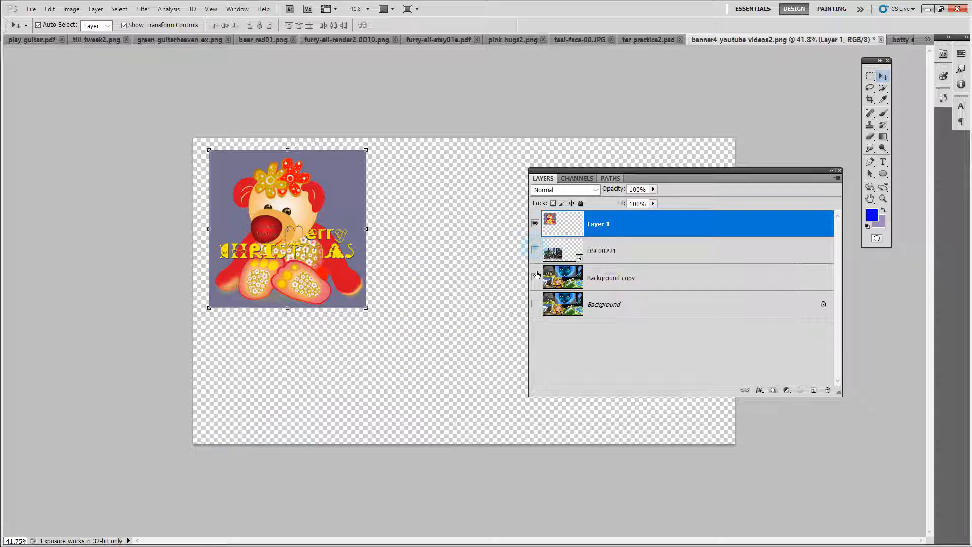
pyautogui.click(534, 277)
pyautogui.click(536, 278)
pyautogui.click(536, 224)
pyautogui.click(536, 224)
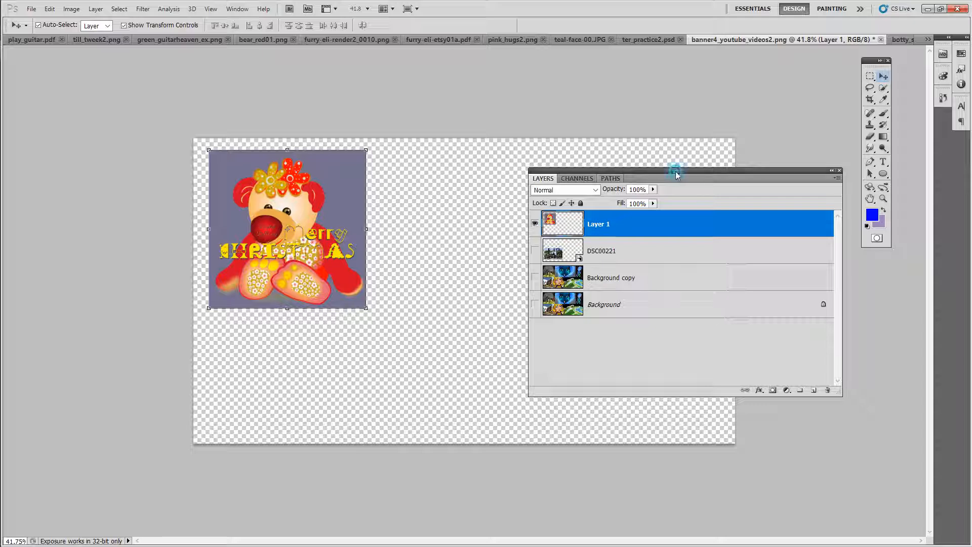
pyautogui.moveTo(675, 169); pyautogui.dragTo(700, 251)
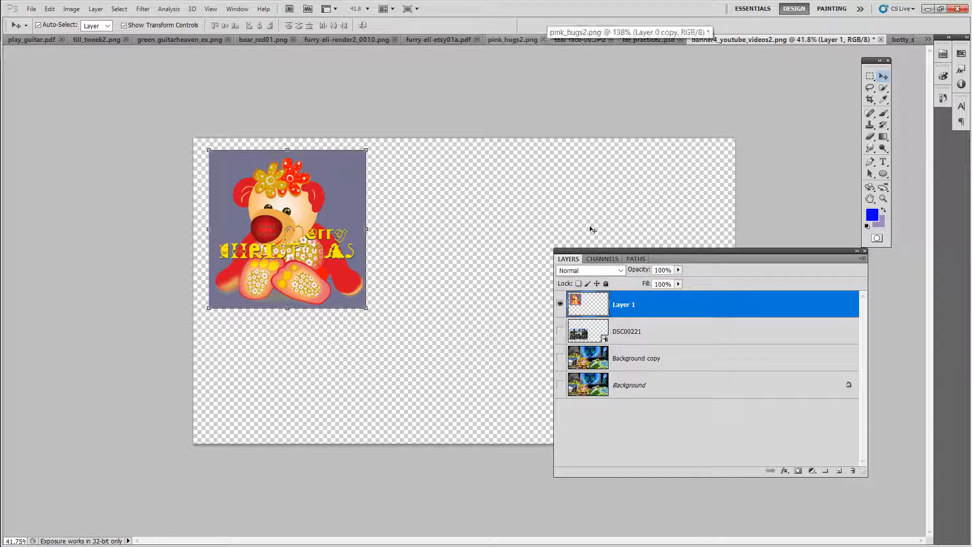
# Step: Step backward in the bear_red01 image to undo the bear layer's move
pyautogui.click(254, 41)
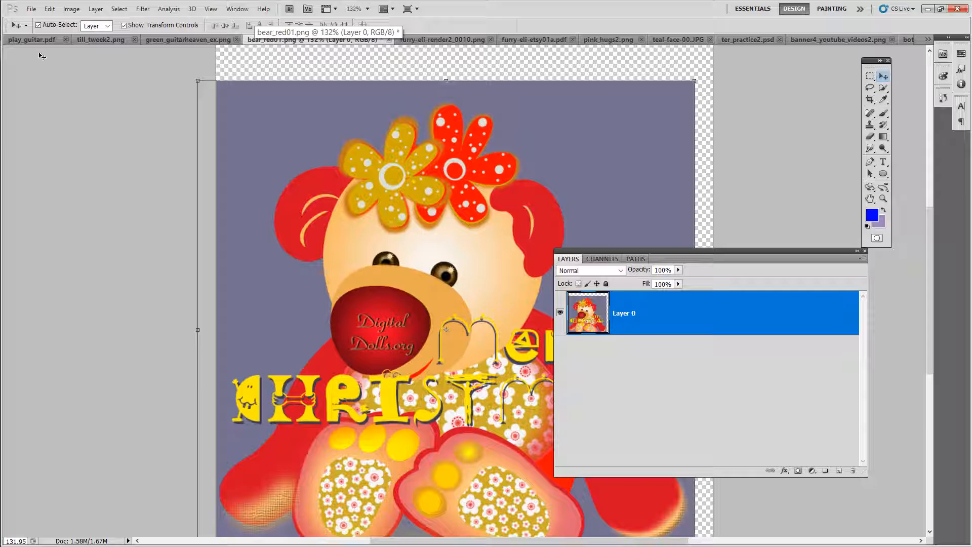
pyautogui.click(49, 9)
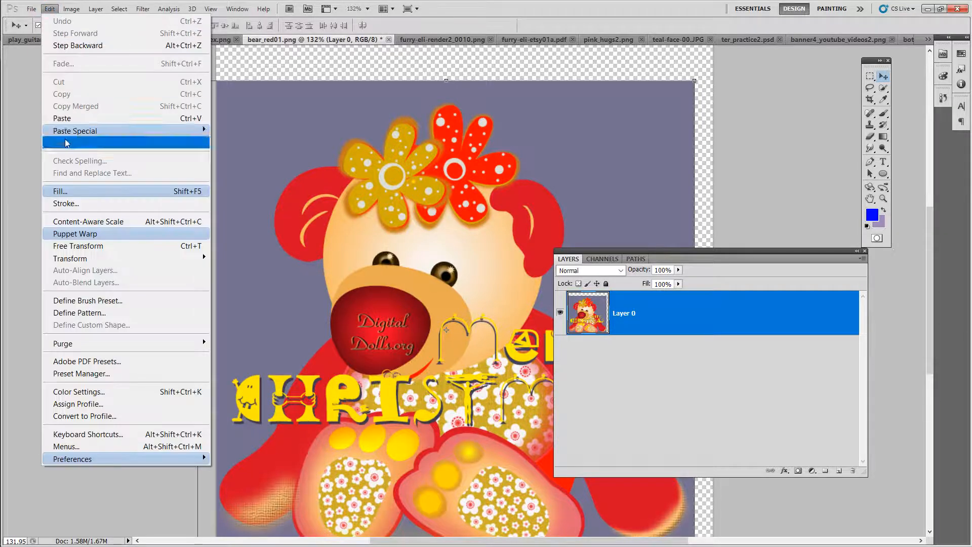
pyautogui.click(71, 46)
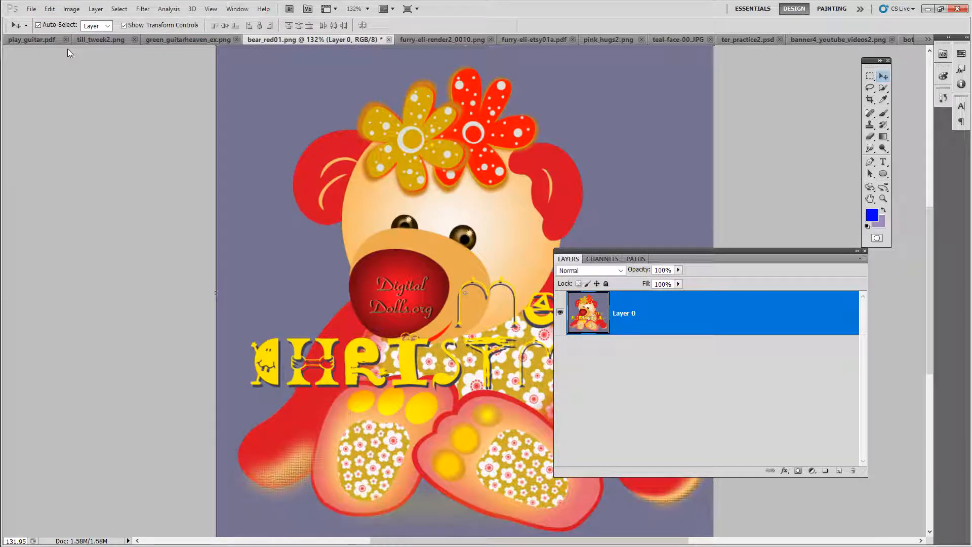
# Step: Draw a rectangular marquee selection around the bear's head and flowers
pyautogui.click(870, 77)
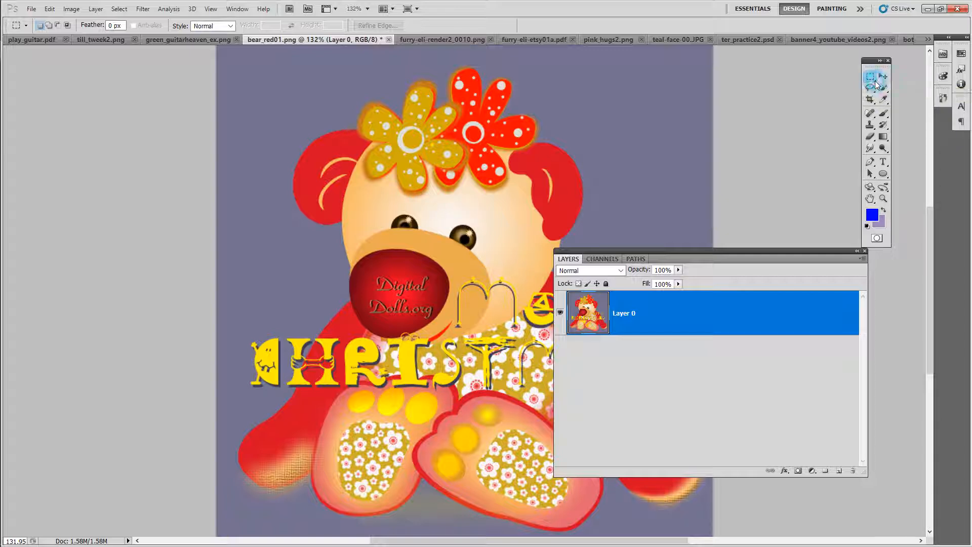
pyautogui.click(875, 82)
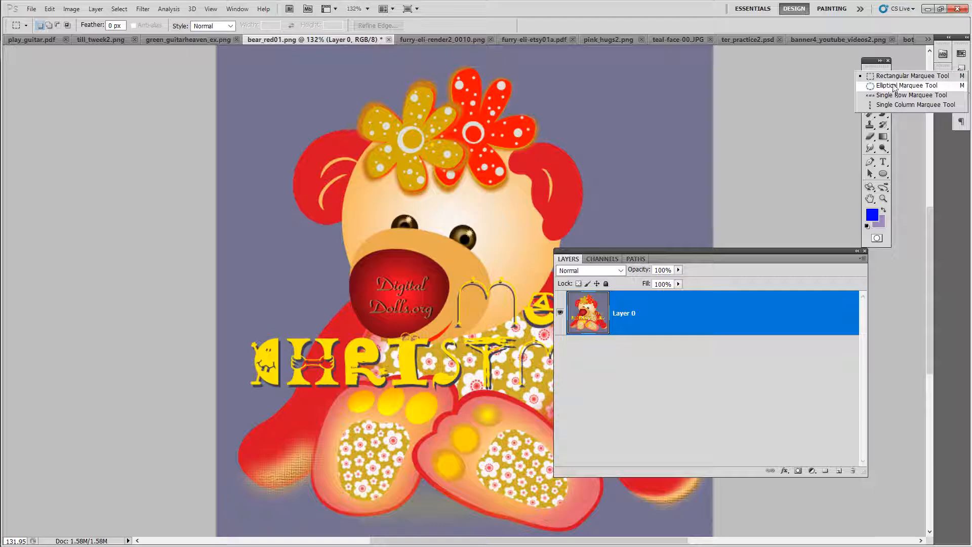
pyautogui.click(889, 77)
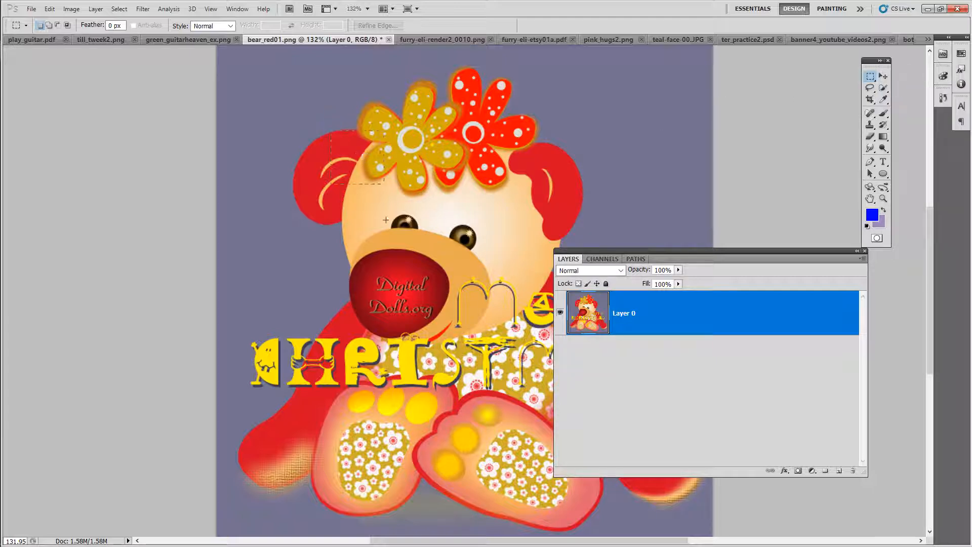
pyautogui.moveTo(330, 130); pyautogui.dragTo(455, 253)
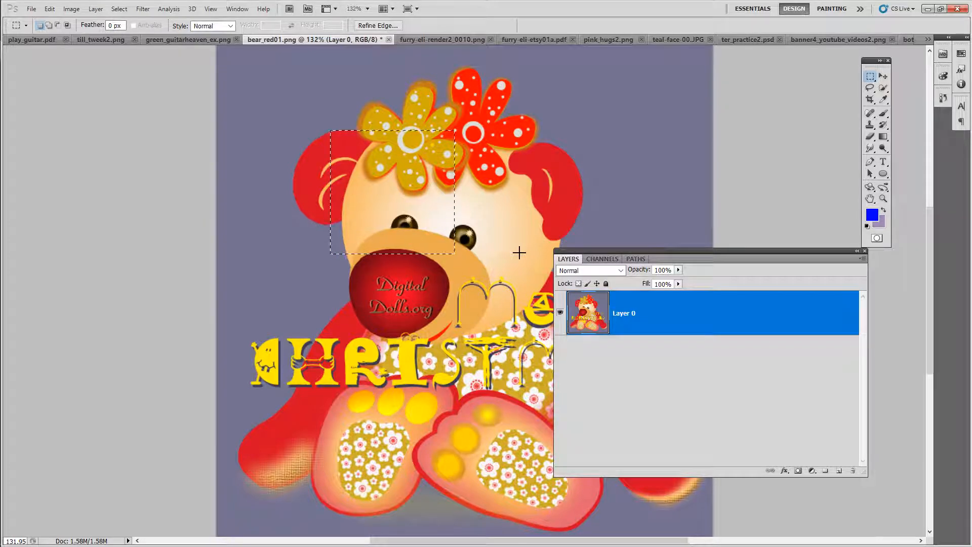
pyautogui.moveTo(506, 151); pyautogui.dragTo(476, 296)
pyautogui.moveTo(433, 333); pyautogui.dragTo(432, 335)
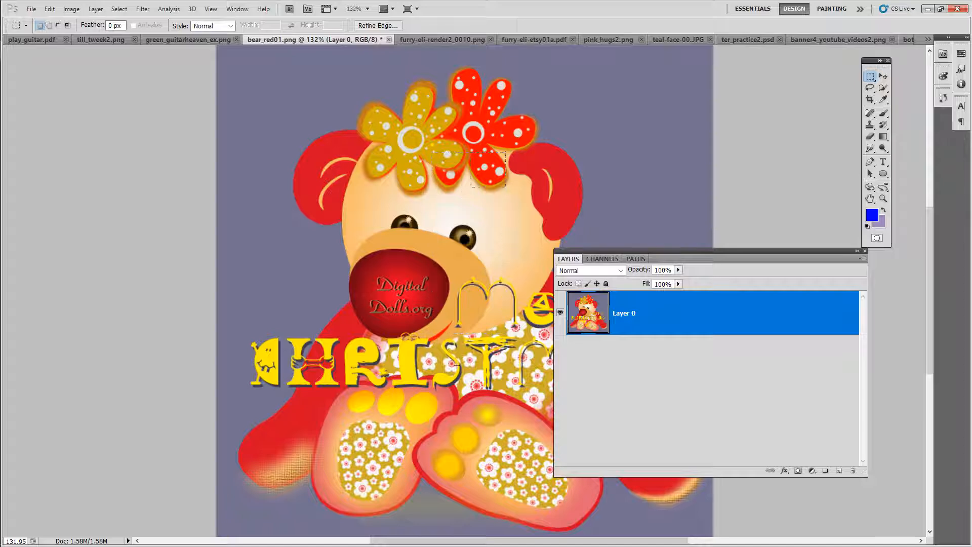
pyautogui.moveTo(396, 261); pyautogui.dragTo(368, 289)
pyautogui.click(350, 64)
# Step: Adjust the marquee around the bear's head and flowers and copy the selection
pyautogui.moveTo(543, 207); pyautogui.dragTo(542, 204)
pyautogui.click(50, 9)
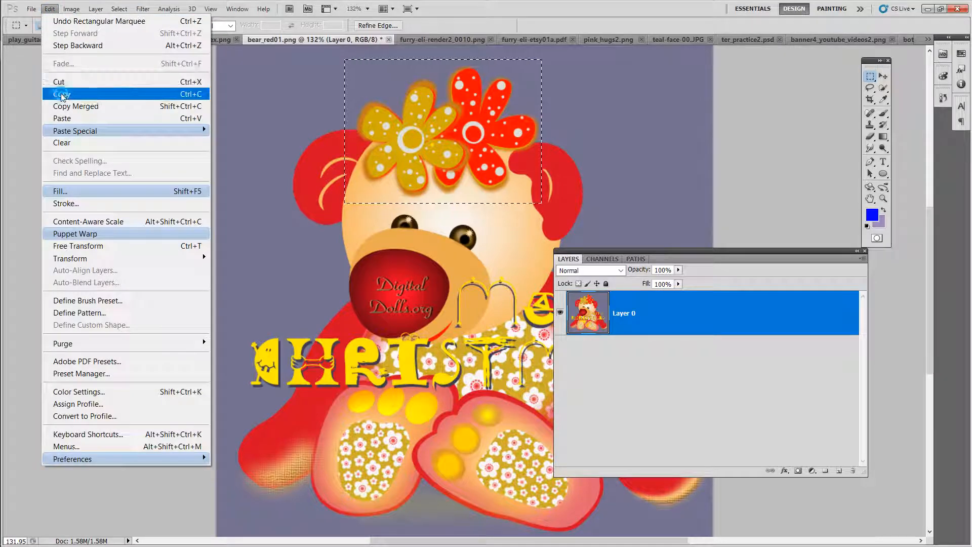
pyautogui.click(61, 94)
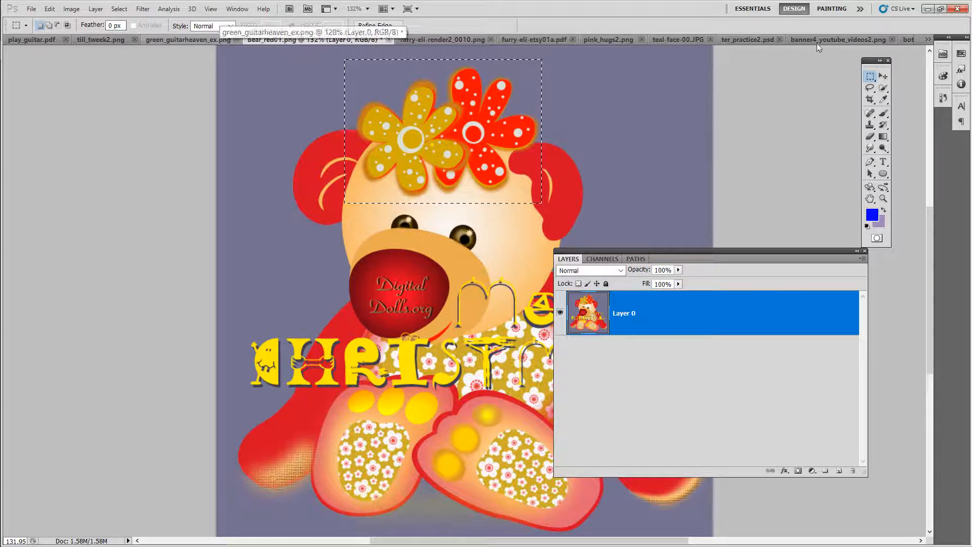
# Step: Paste the copied bear head and flowers into the YouTube banner as a new layer
pyautogui.click(801, 39)
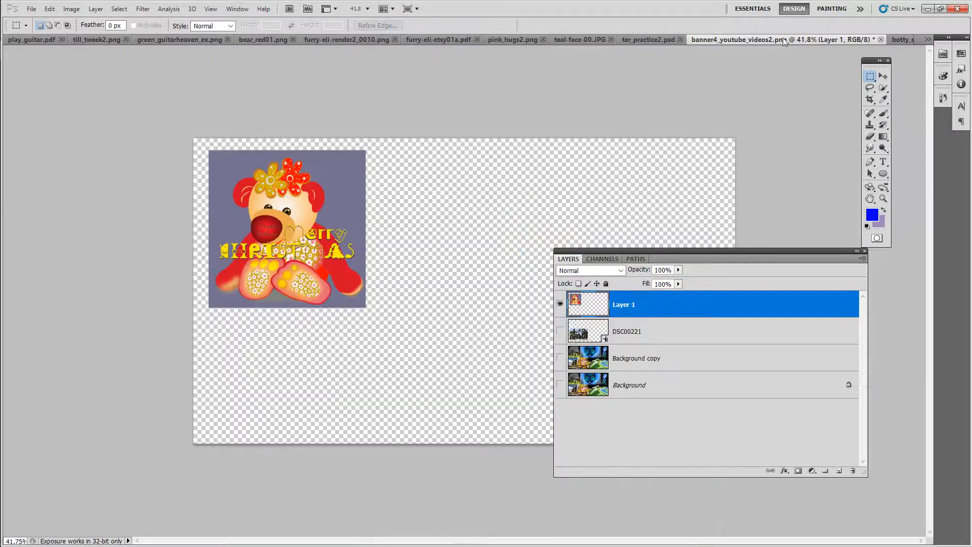
pyautogui.click(49, 9)
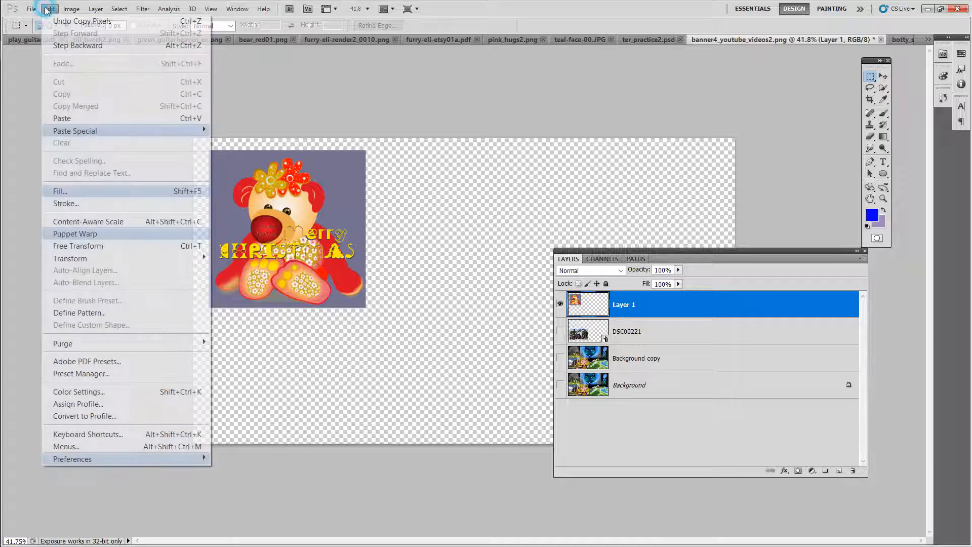
pyautogui.click(64, 118)
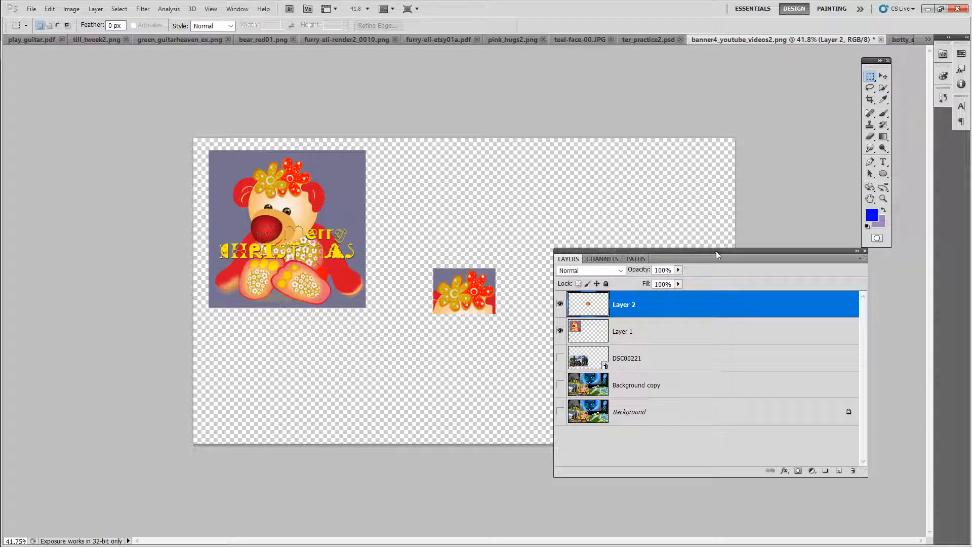
# Step: Select the Background copy layer in the banner and make it visible
pyautogui.moveTo(716, 251); pyautogui.dragTo(744, 356)
pyautogui.click(884, 198)
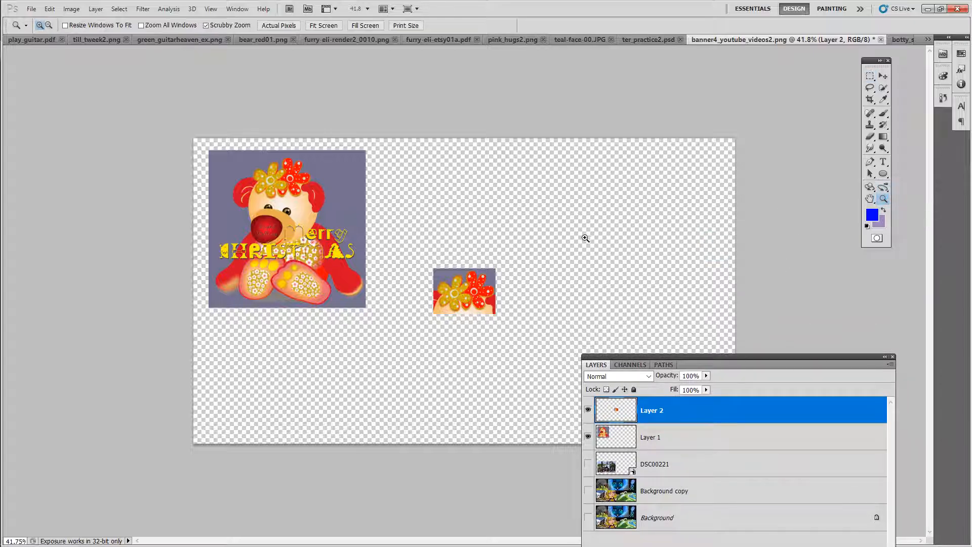
pyautogui.moveTo(466, 313); pyautogui.dragTo(486, 312)
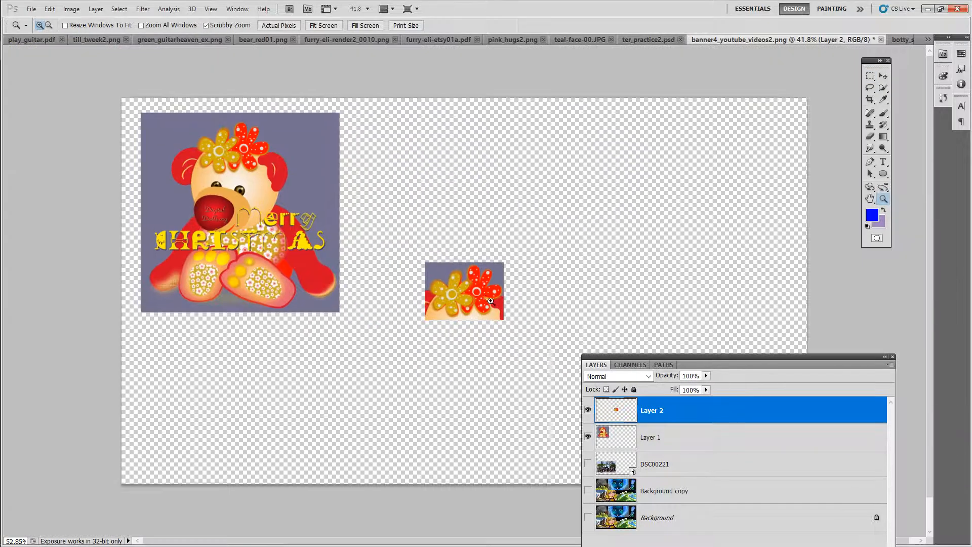
pyautogui.moveTo(682, 358); pyautogui.dragTo(668, 215)
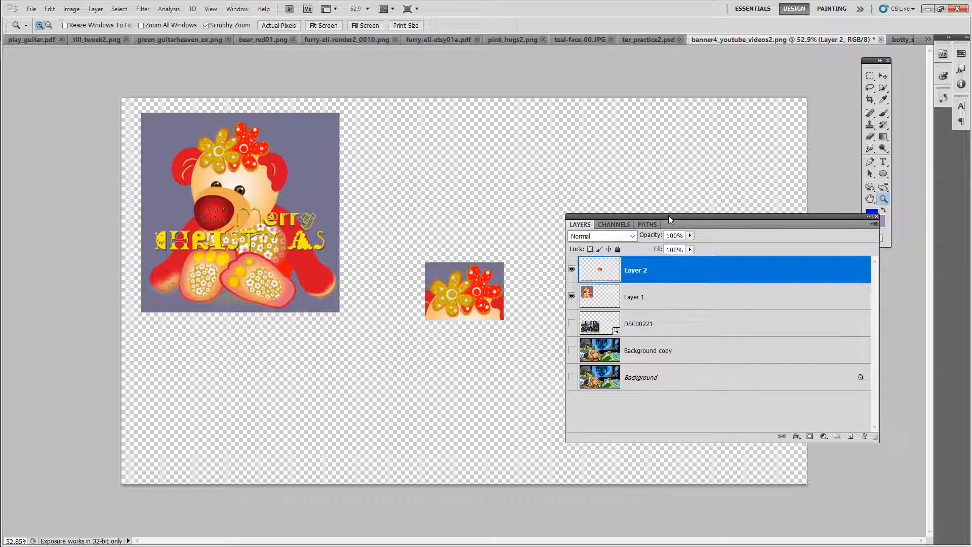
pyautogui.click(666, 356)
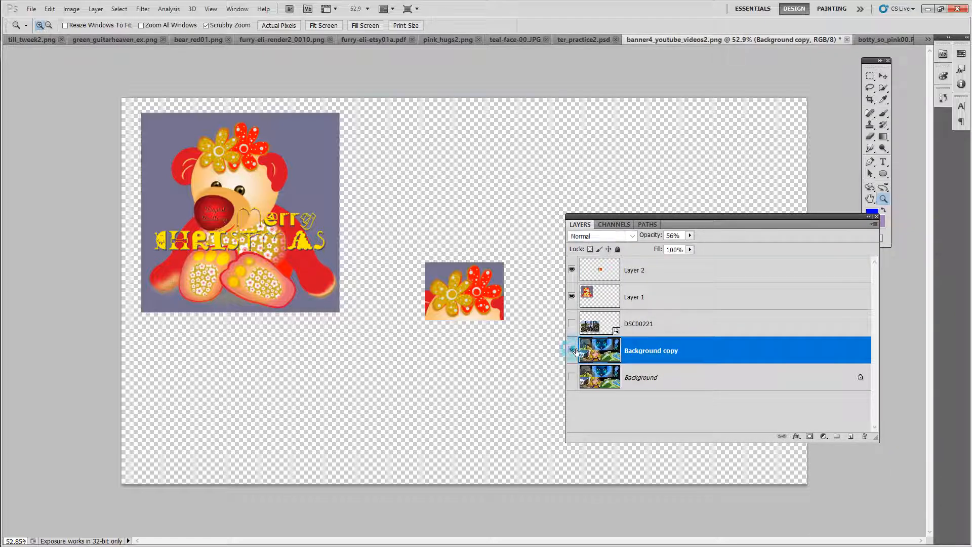
pyautogui.click(571, 351)
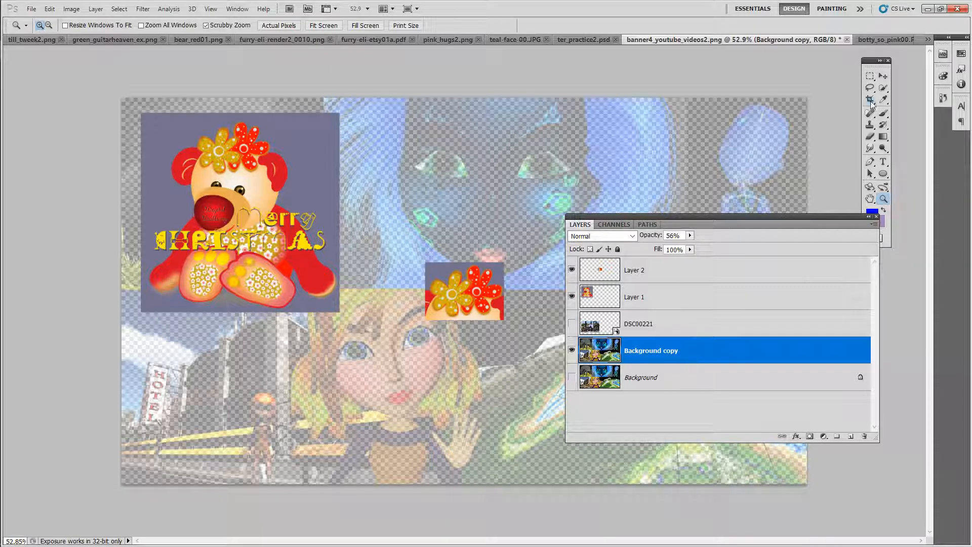
# Step: Drag the Background copy layer from the banner into the bear_red01 image with the Move tool
pyautogui.click(883, 75)
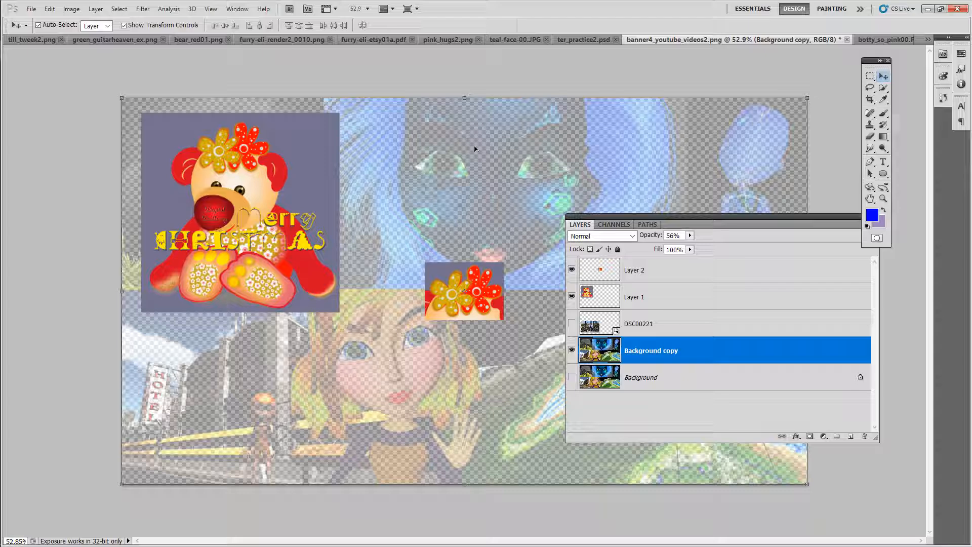
pyautogui.click(453, 184)
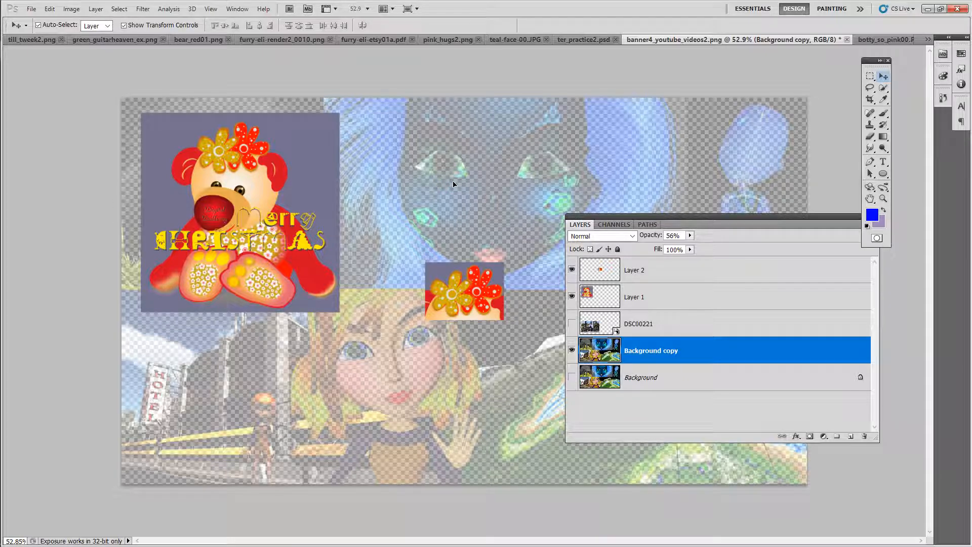
pyautogui.moveTo(453, 184); pyautogui.dragTo(348, 243)
pyautogui.moveTo(351, 281); pyautogui.dragTo(353, 283)
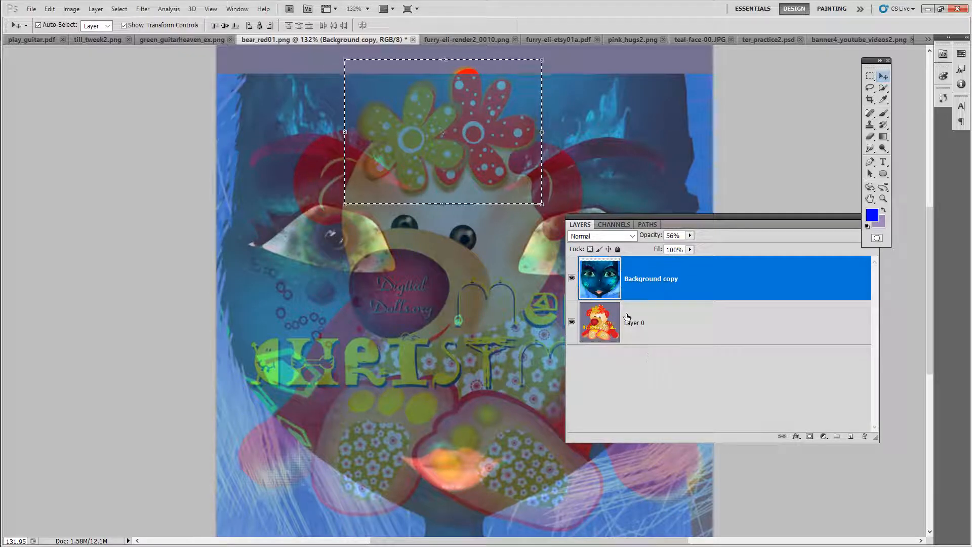
# Step: Set the Background copy layer's opacity to 100% in the bear_red01 image
pyautogui.click(571, 322)
pyautogui.click(571, 322)
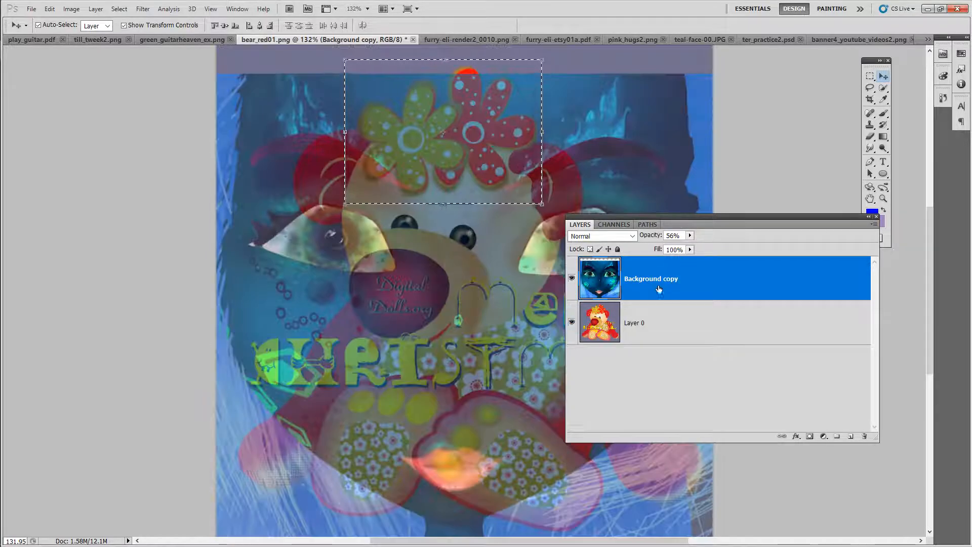
pyautogui.moveTo(648, 235); pyautogui.dragTo(708, 238)
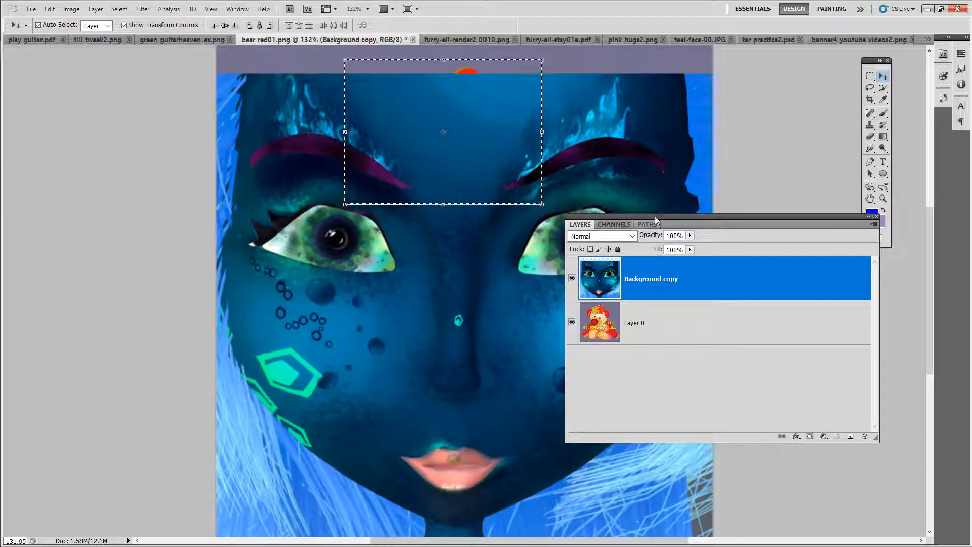
pyautogui.moveTo(665, 215); pyautogui.dragTo(694, 210)
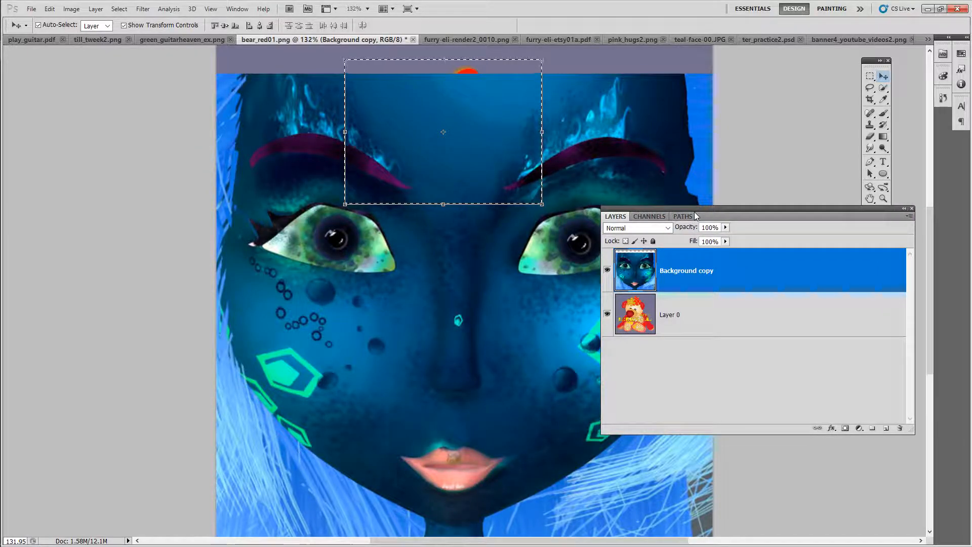
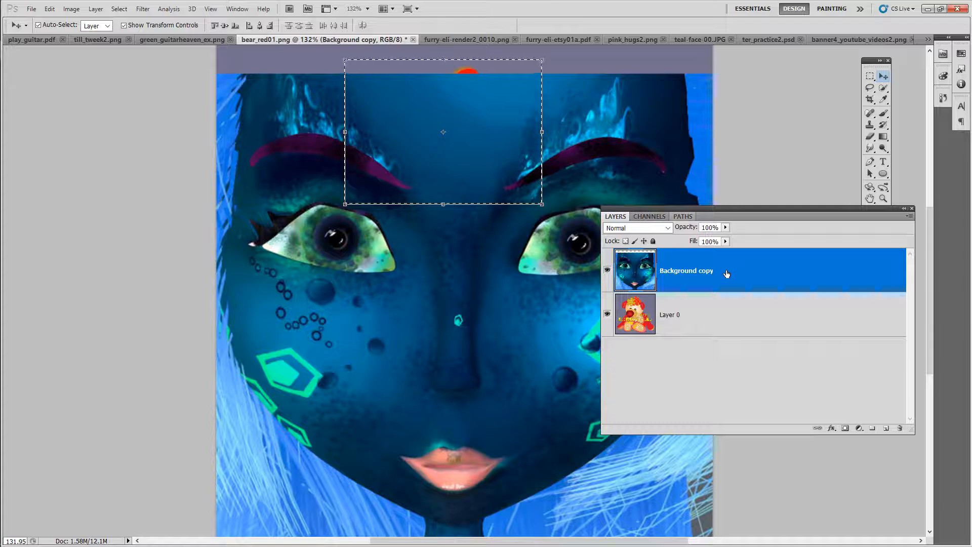
# Step: Deselect the active marquee selection in the bear_red01 image
pyautogui.moveTo(701, 210); pyautogui.dragTo(718, 213)
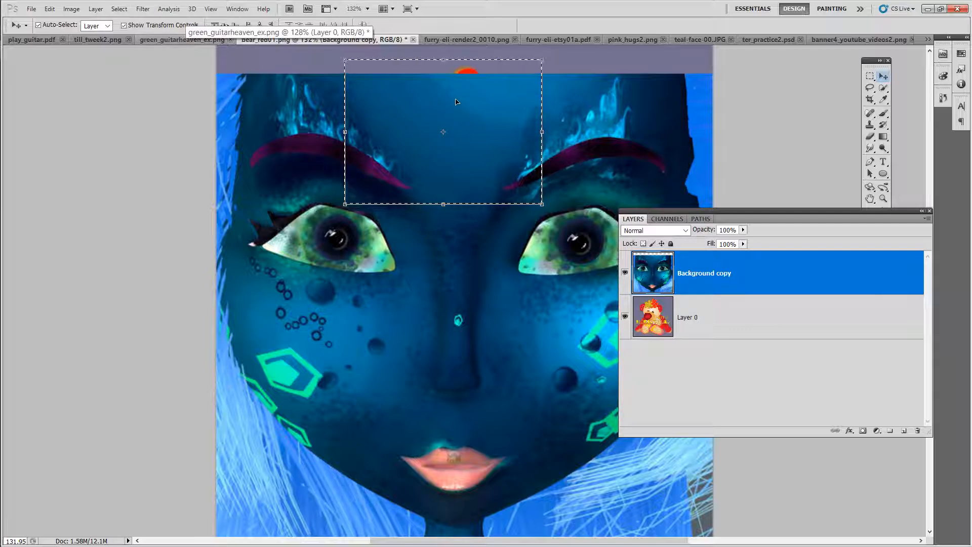
pyautogui.click(625, 272)
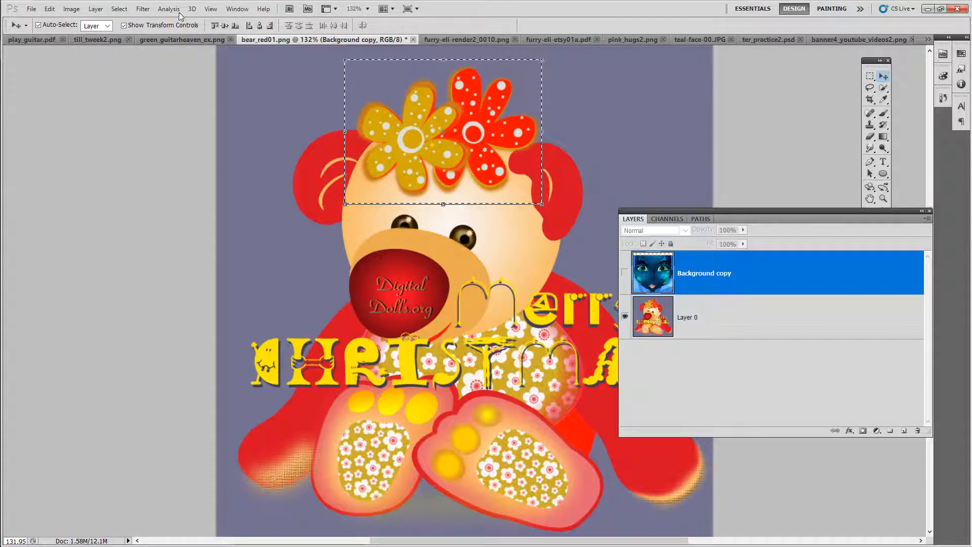
pyautogui.click(119, 10)
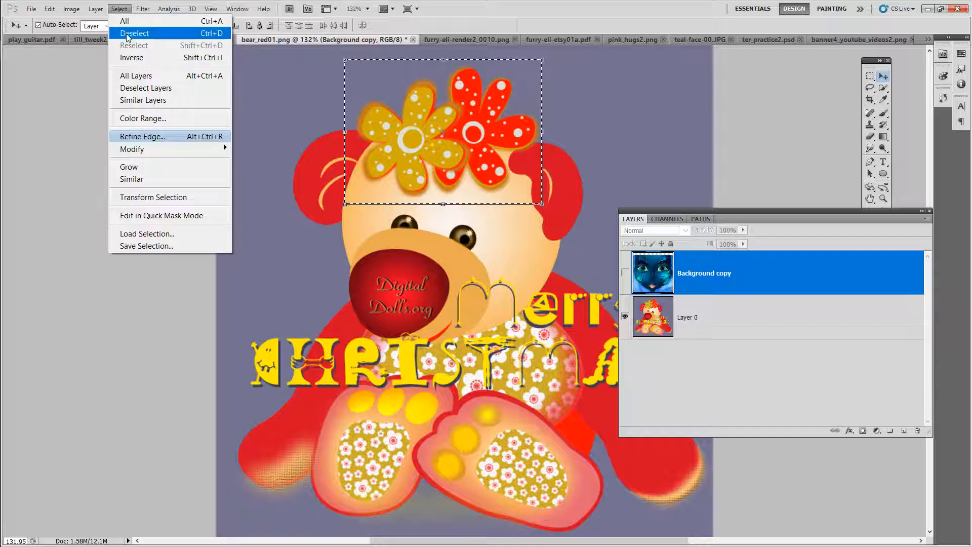
pyautogui.click(129, 34)
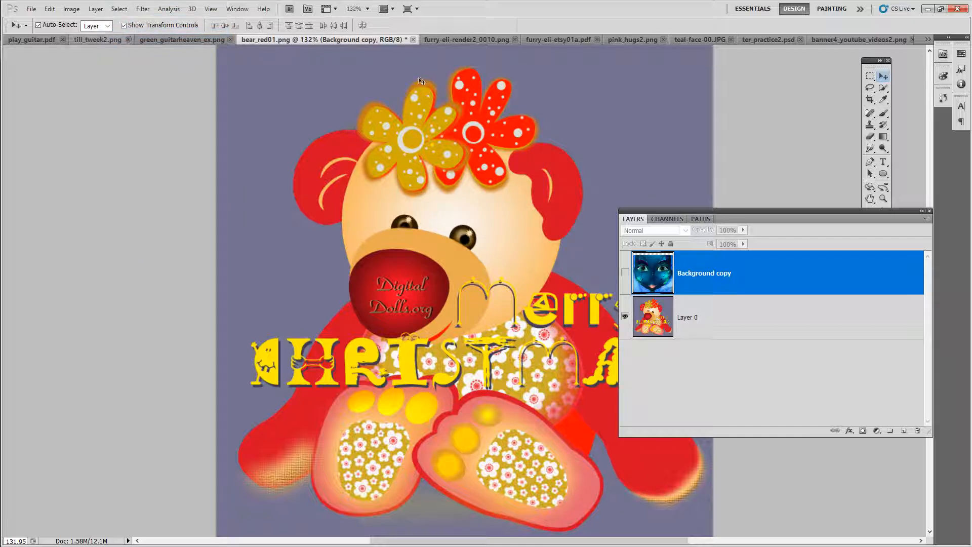
pyautogui.moveTo(698, 211); pyautogui.dragTo(627, 242)
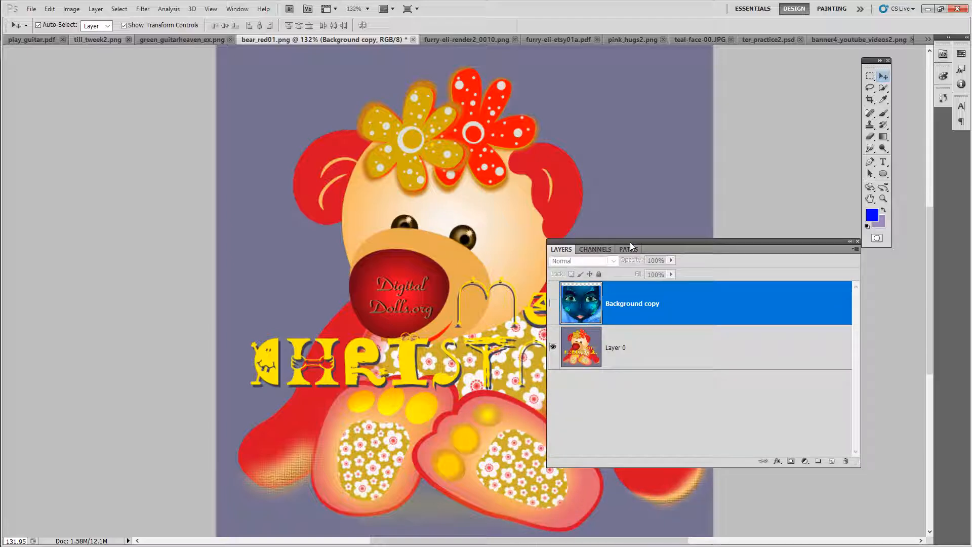
pyautogui.click(553, 303)
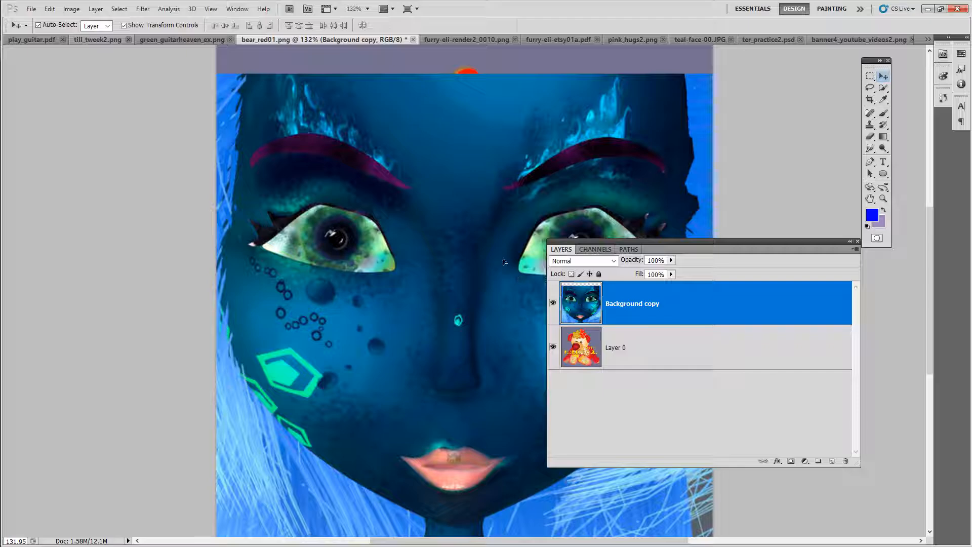
# Step: Move the Background copy layer around the canvas and scale it down to about 79% with transform controls
pyautogui.moveTo(467, 287); pyautogui.dragTo(528, 218)
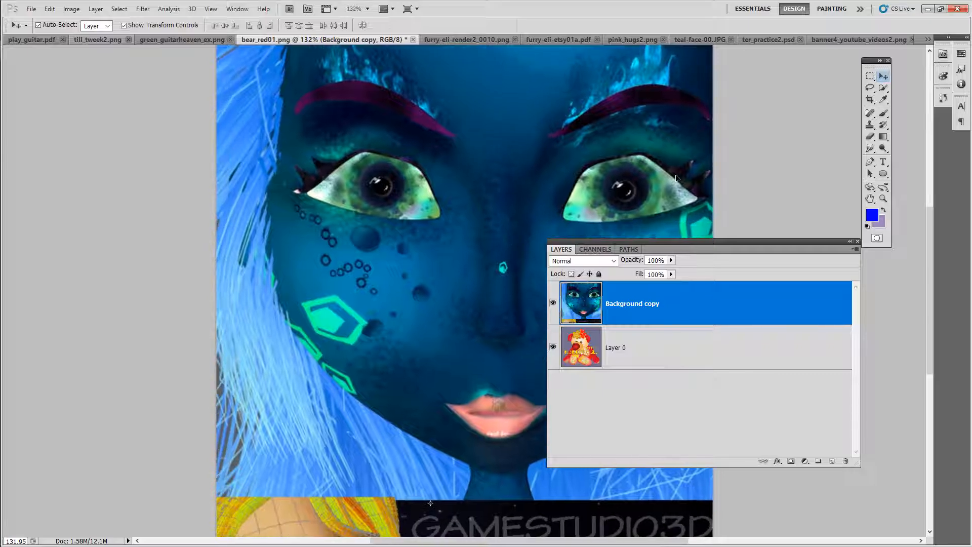
pyautogui.moveTo(585, 151); pyautogui.dragTo(115, 152)
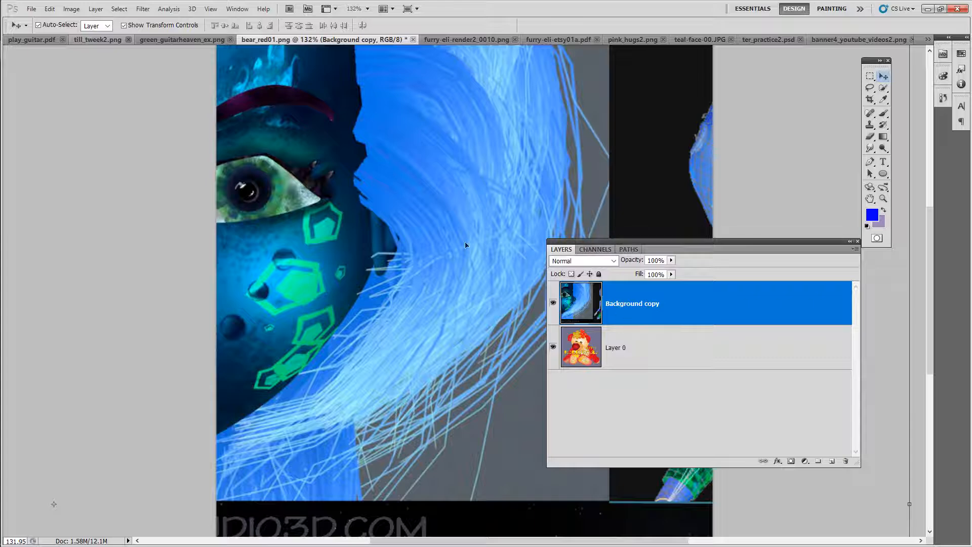
pyautogui.moveTo(362, 269); pyautogui.dragTo(176, 329)
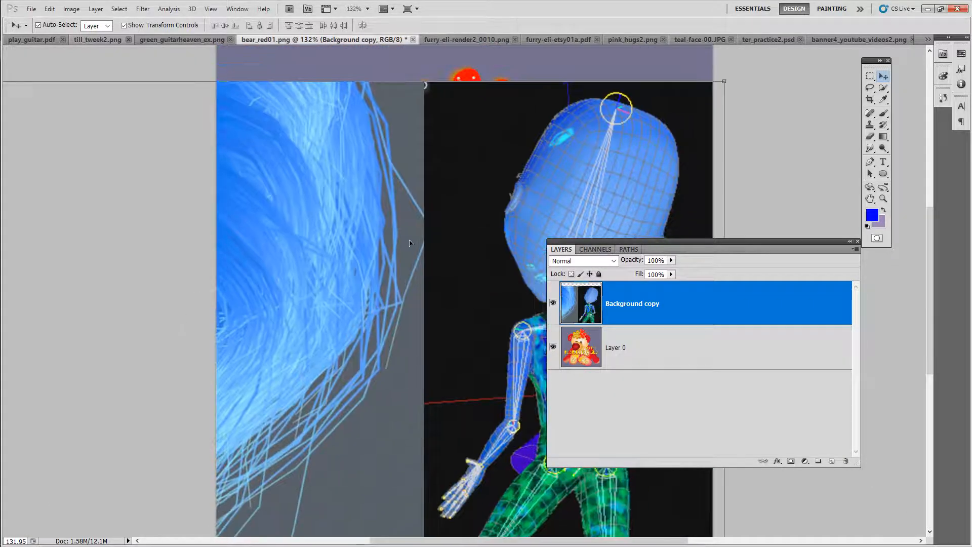
pyautogui.moveTo(600, 142); pyautogui.dragTo(489, 146)
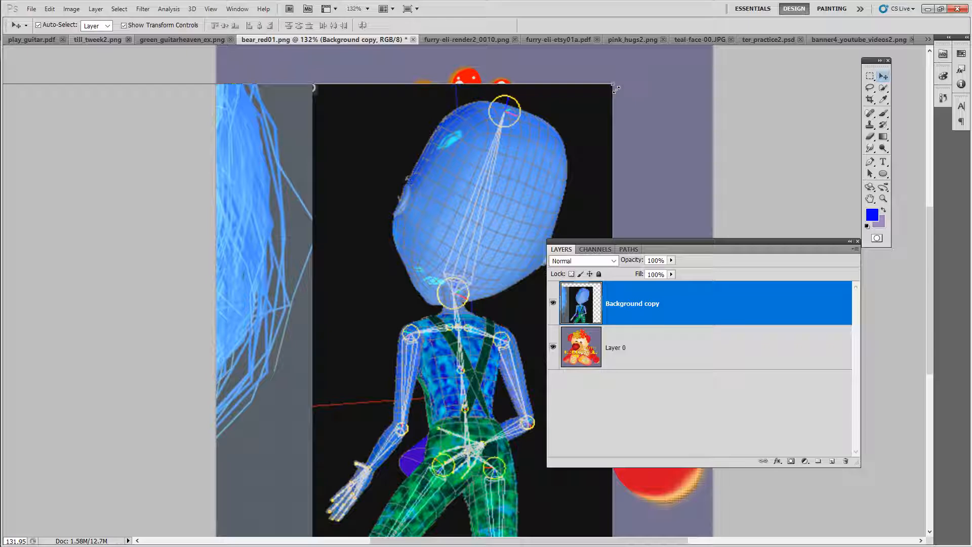
pyautogui.moveTo(616, 89); pyautogui.dragTo(275, 345)
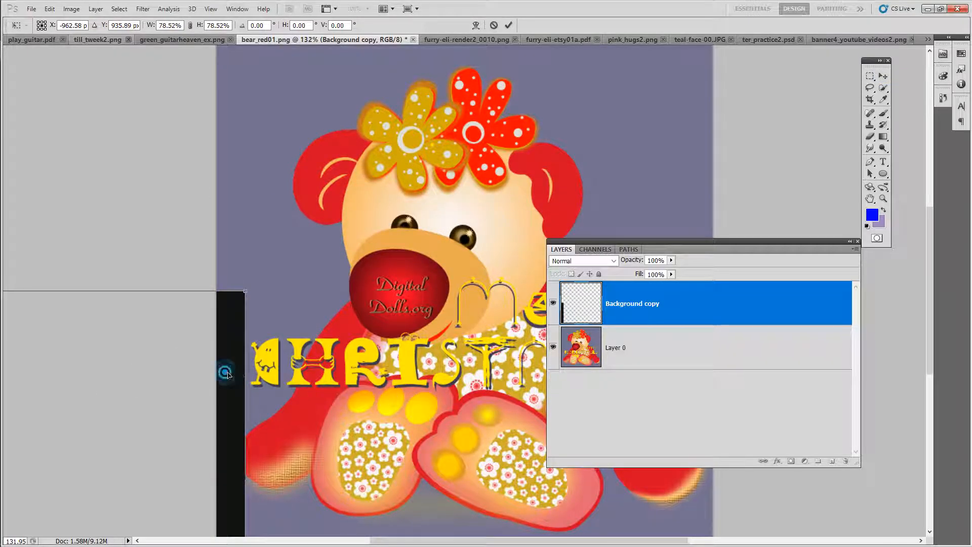
pyautogui.moveTo(221, 373); pyautogui.dragTo(676, 184)
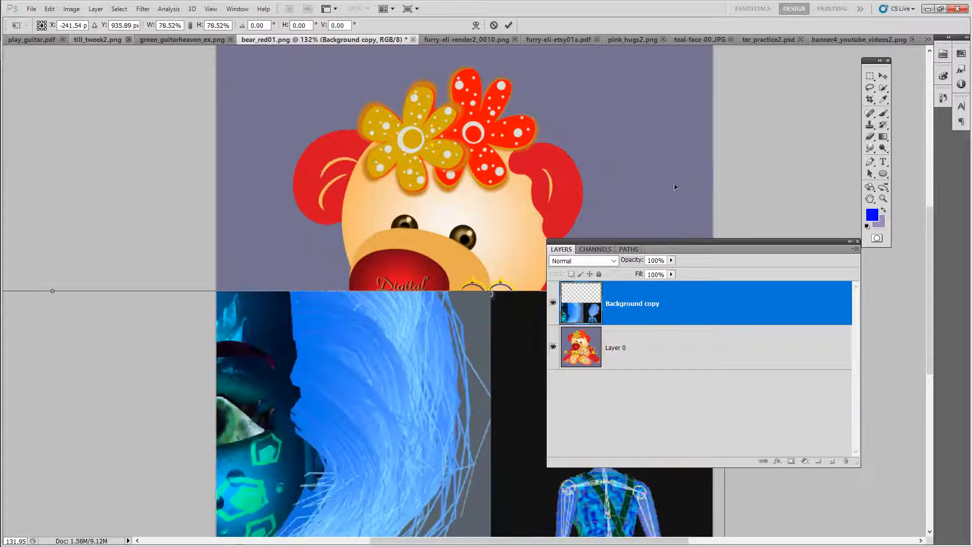
pyautogui.moveTo(388, 420); pyautogui.dragTo(340, 247)
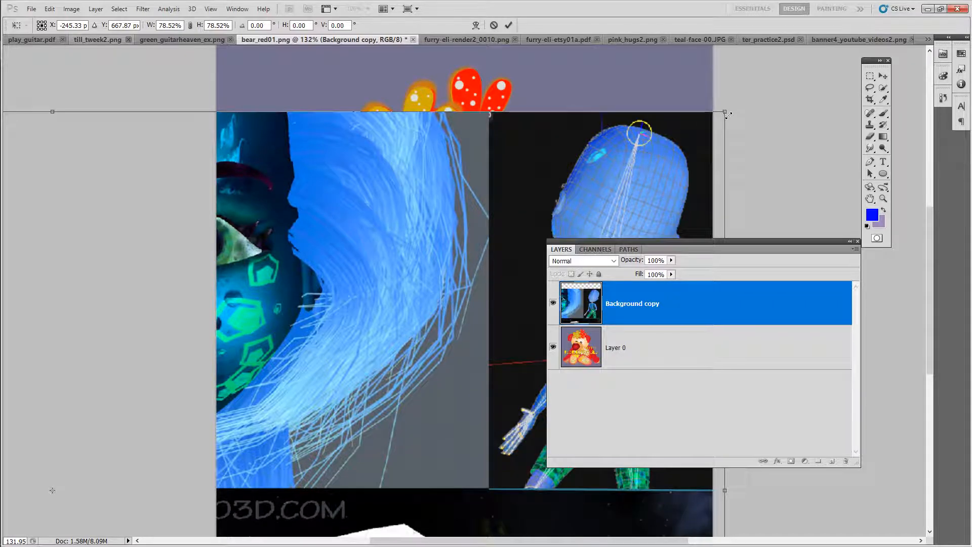
# Step: Scale the Background copy layer down to about 23%, position it over the bear and commit the transform
pyautogui.moveTo(725, 111); pyautogui.dragTo(260, 319)
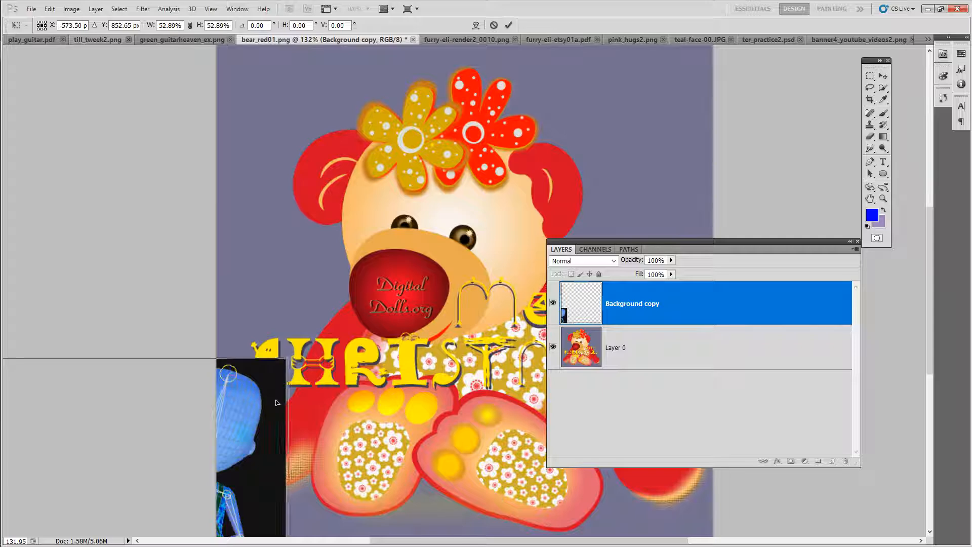
pyautogui.moveTo(266, 445); pyautogui.dragTo(795, 176)
pyautogui.moveTo(774, 105); pyautogui.dragTo(322, 420)
pyautogui.moveTo(264, 475); pyautogui.dragTo(690, 206)
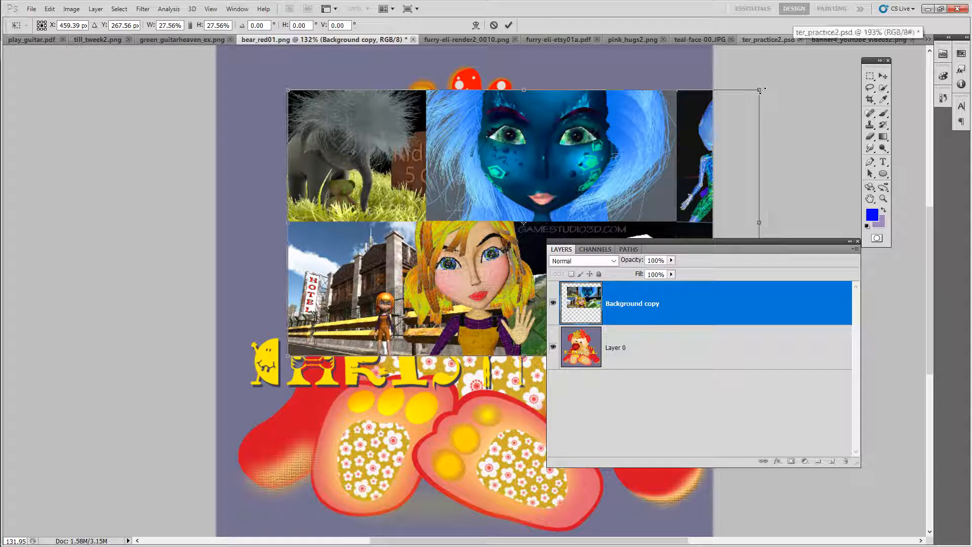
pyautogui.moveTo(759, 90); pyautogui.dragTo(681, 134)
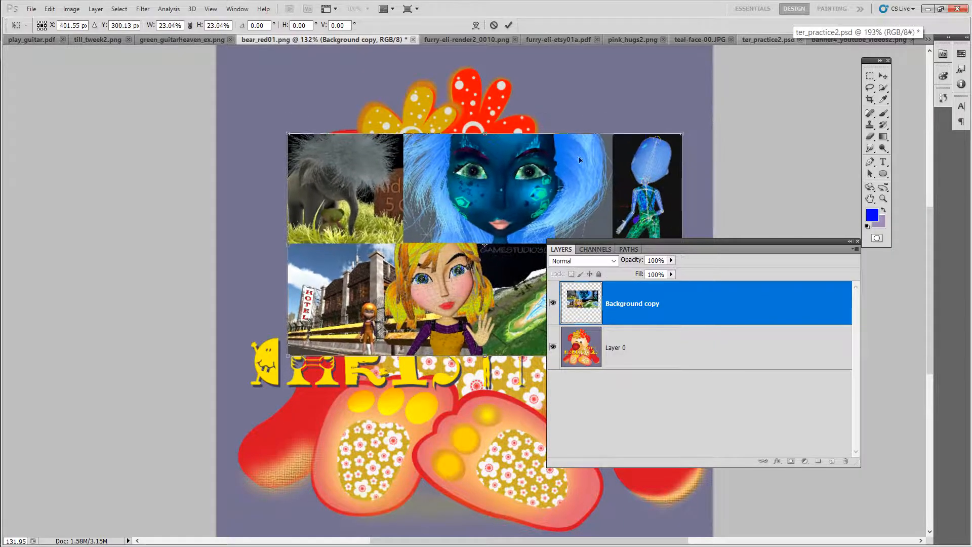
pyautogui.moveTo(538, 197); pyautogui.dragTo(499, 300)
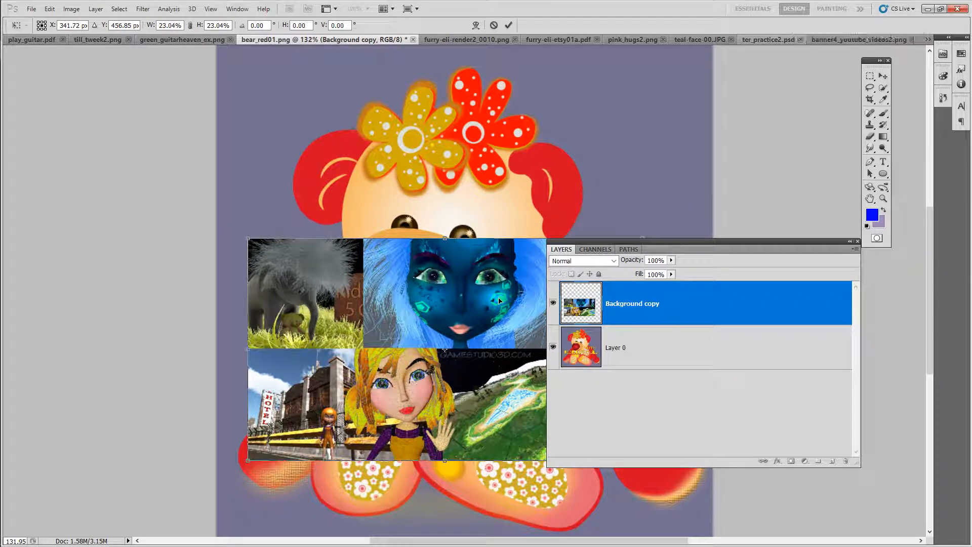
pyautogui.click(508, 25)
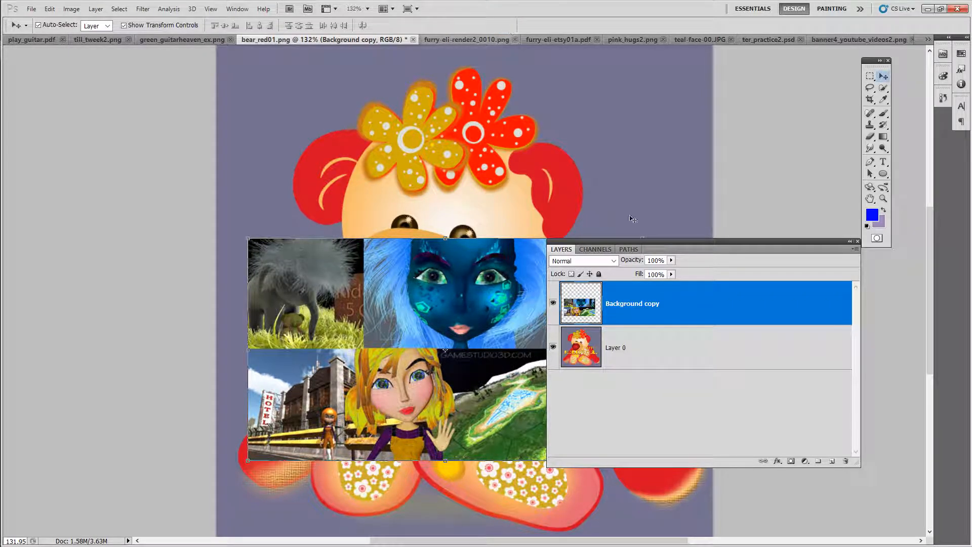
# Step: Duplicate Layer 0 in the bear_red01 image
pyautogui.moveTo(657, 242); pyautogui.dragTo(682, 159)
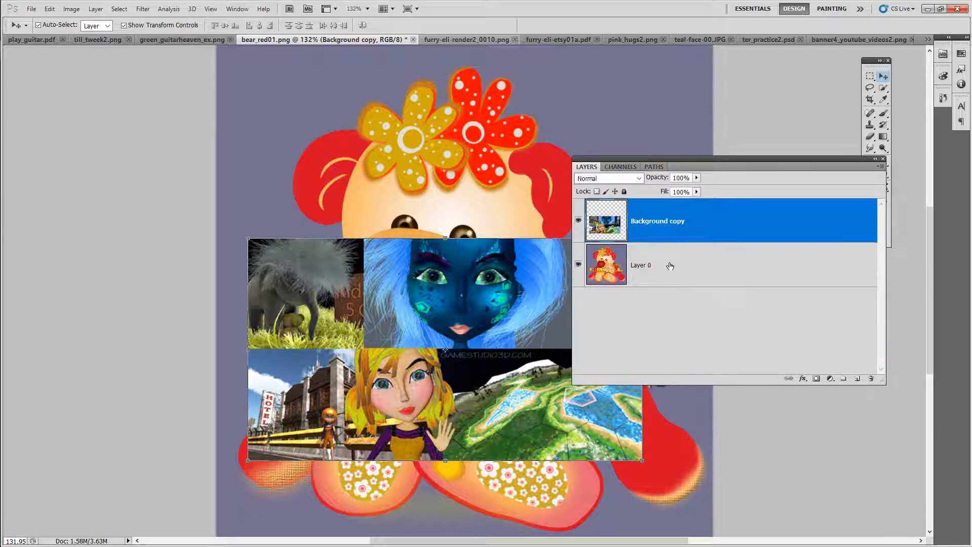
pyautogui.rightClick(664, 265)
pyautogui.click(701, 315)
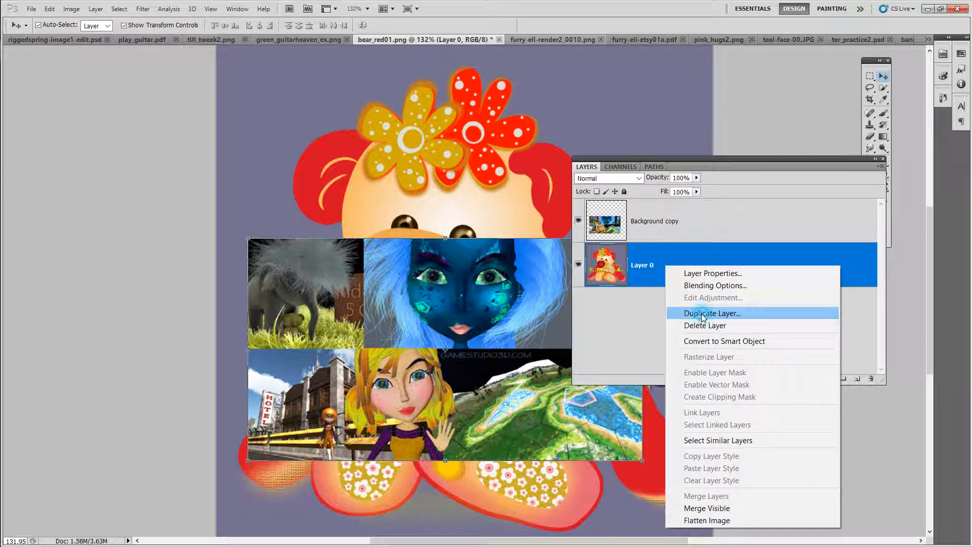
pyautogui.click(570, 167)
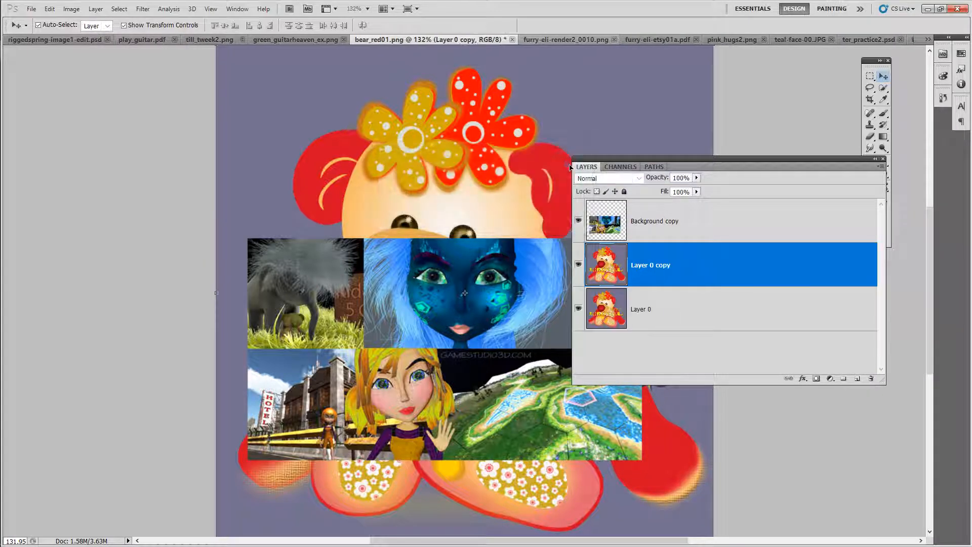
# Step: Duplicate the Background copy layer as Background copy 2
pyautogui.rightClick(724, 234)
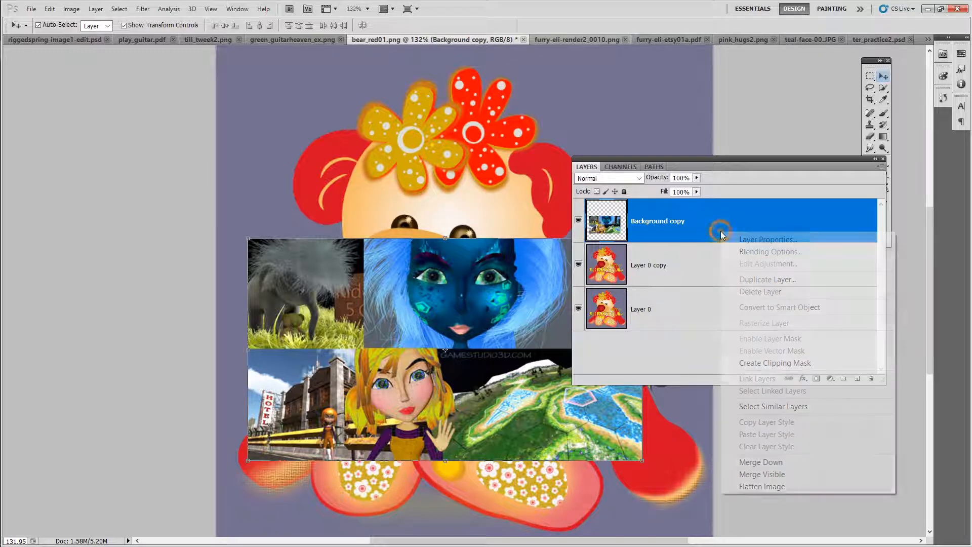
pyautogui.click(753, 280)
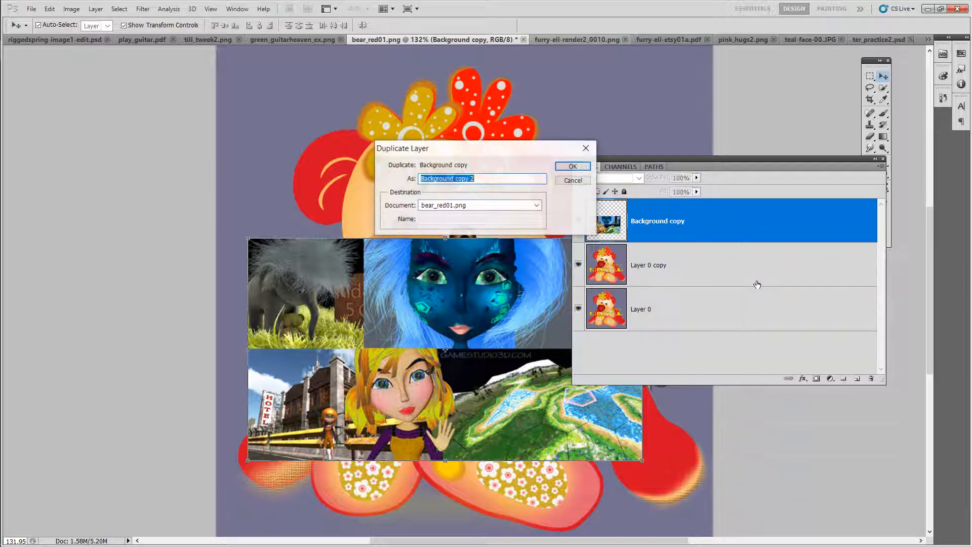
pyautogui.click(571, 167)
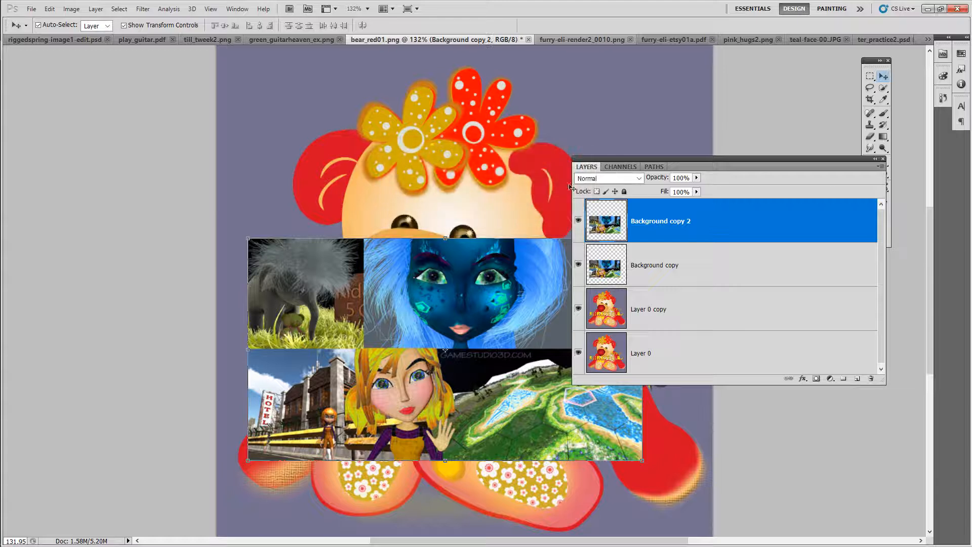
# Step: Hide Layer 0 and the Background copy layer, and move Background copy 2 toward the top of the canvas
pyautogui.click(584, 351)
pyautogui.moveTo(672, 166); pyautogui.dragTo(749, 128)
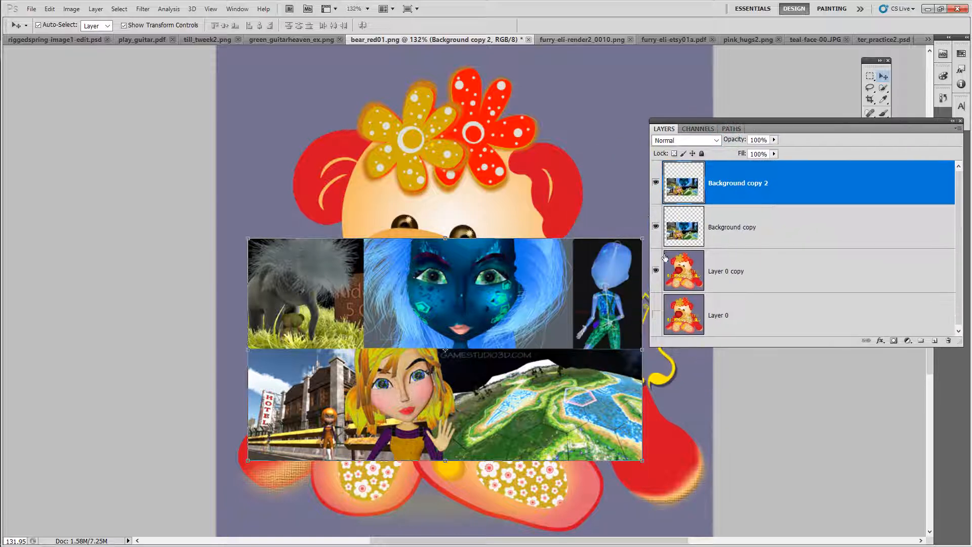
pyautogui.click(657, 227)
pyautogui.moveTo(427, 342); pyautogui.dragTo(462, 236)
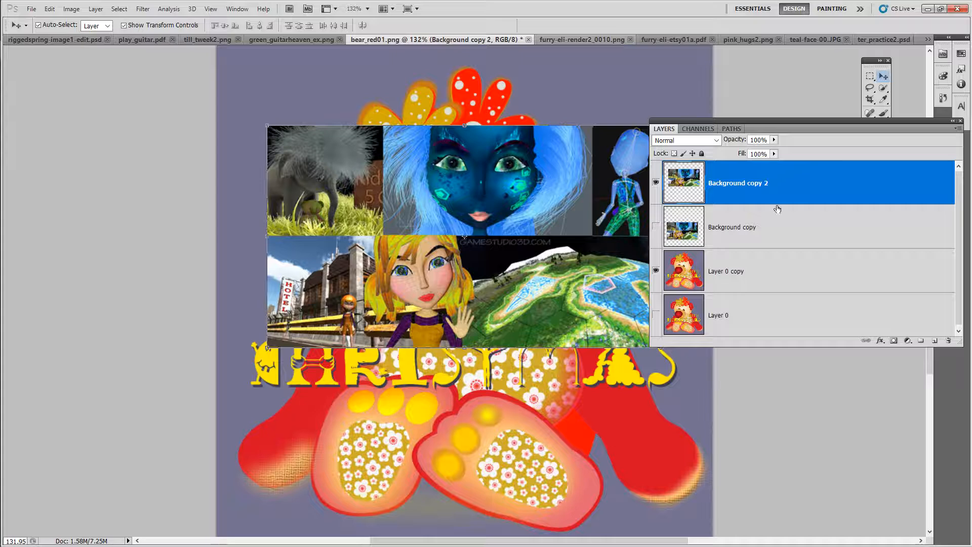
# Step: Duplicate Background copy 2 as Background copy 3 and shift the new copy slightly downward
pyautogui.rightClick(802, 189)
pyautogui.click(815, 233)
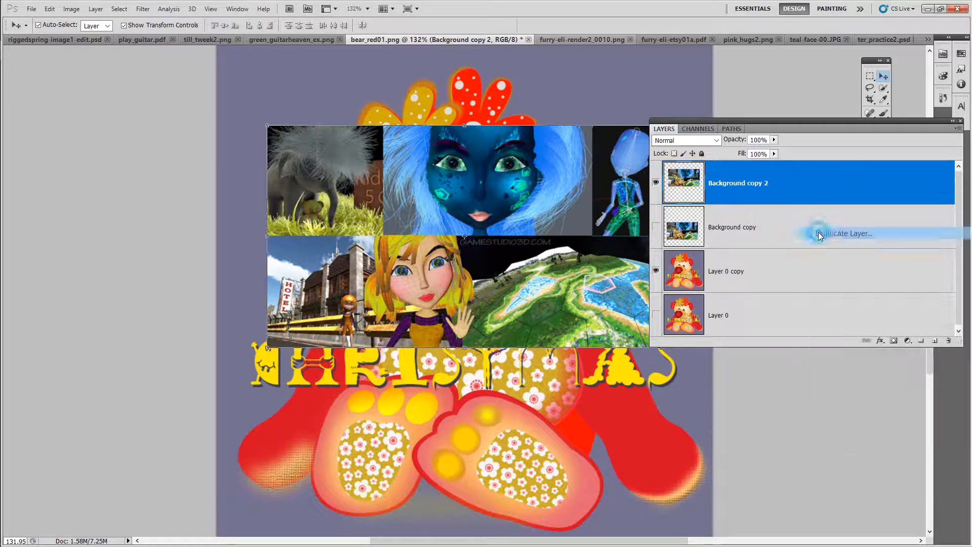
pyautogui.click(570, 167)
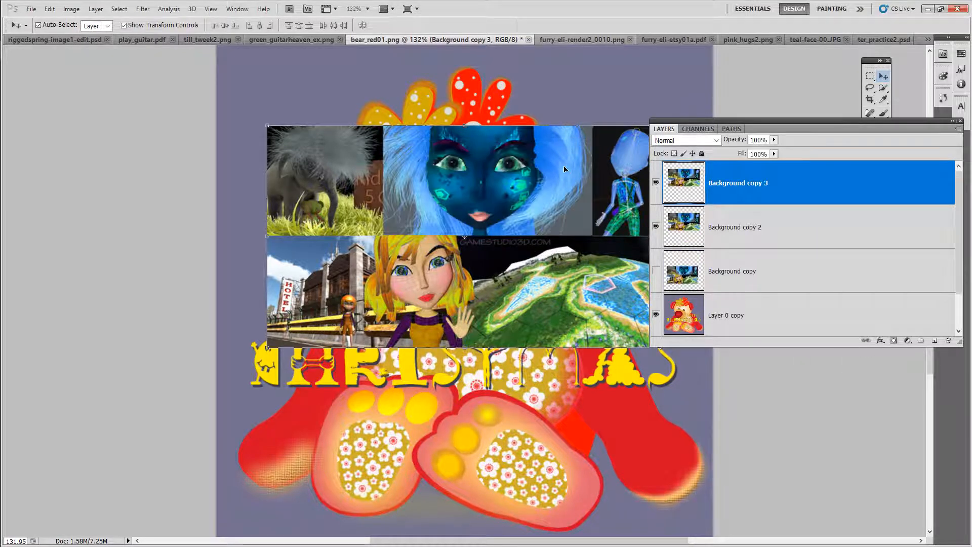
pyautogui.moveTo(455, 245); pyautogui.dragTo(442, 361)
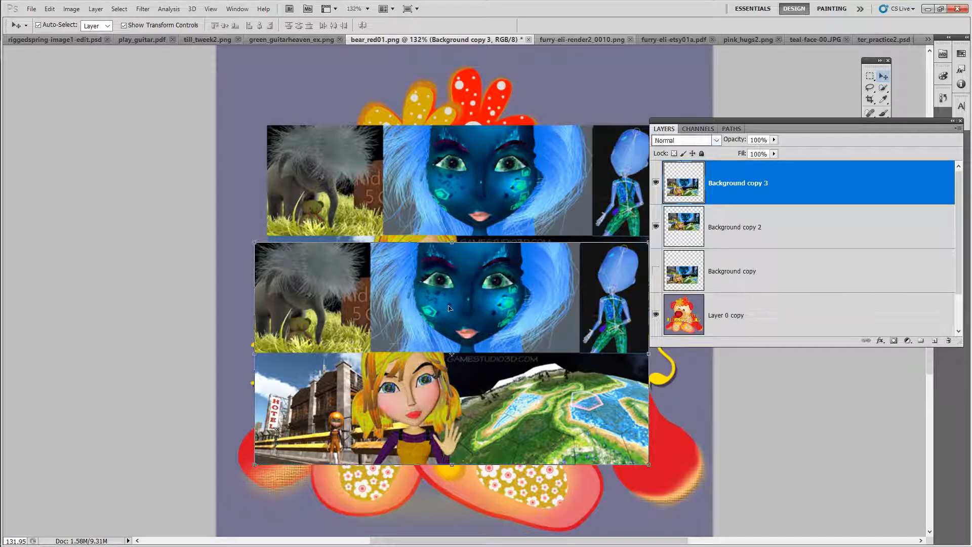
pyautogui.moveTo(596, 325); pyautogui.dragTo(596, 222)
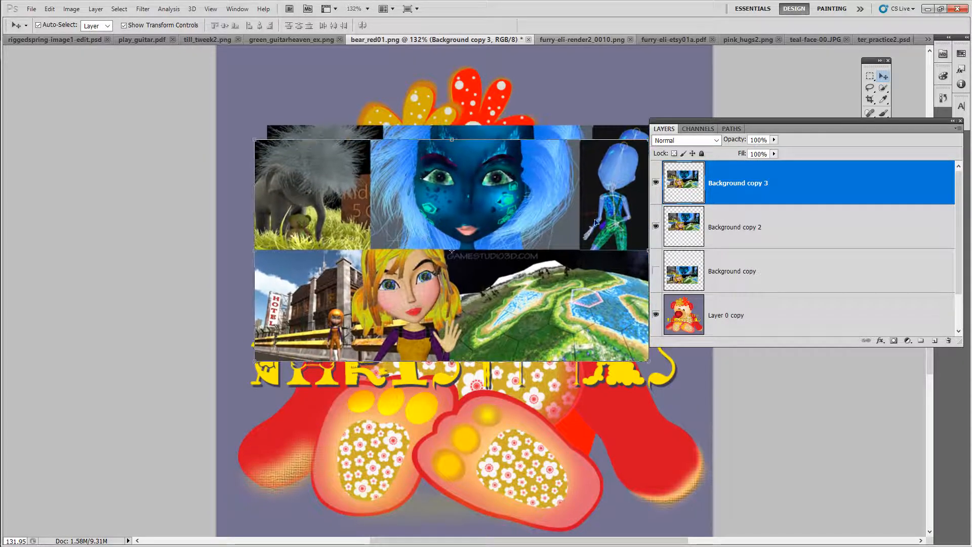
# Step: Set Background copy 3's blend mode to Multiply and its opacity to 47%
pyautogui.click(717, 142)
pyautogui.click(665, 193)
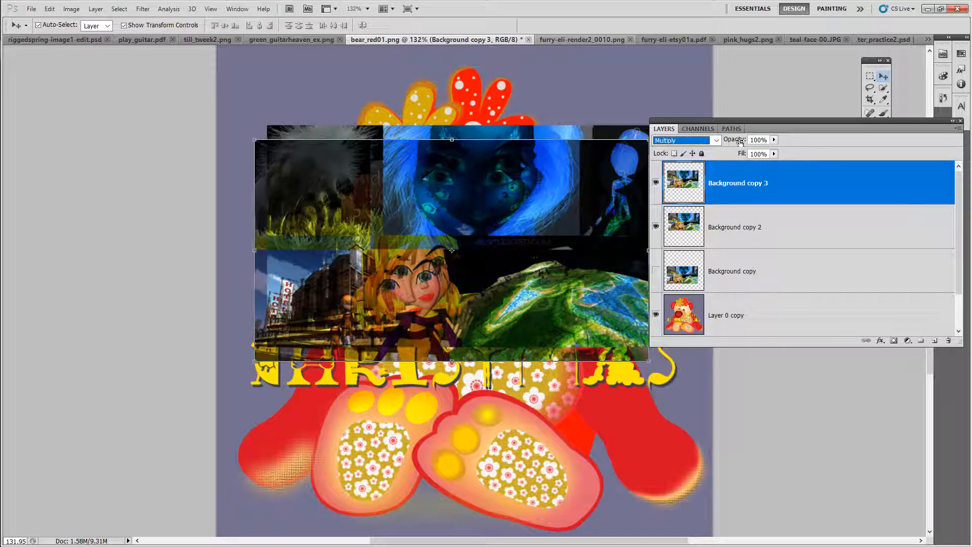
pyautogui.moveTo(740, 143); pyautogui.dragTo(713, 143)
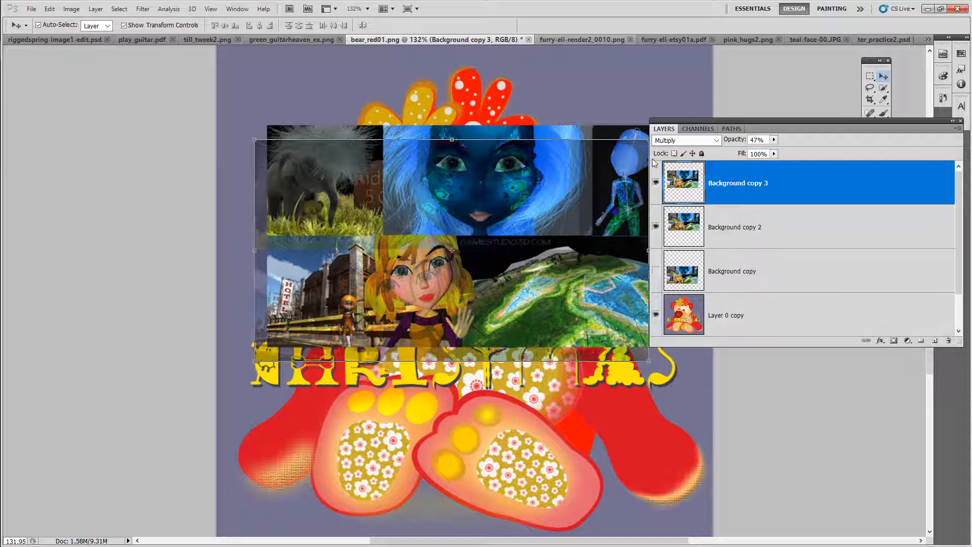
# Step: Move Background copy 3 down over the bear and switch its blend mode back to Normal
pyautogui.moveTo(533, 264); pyautogui.dragTo(537, 410)
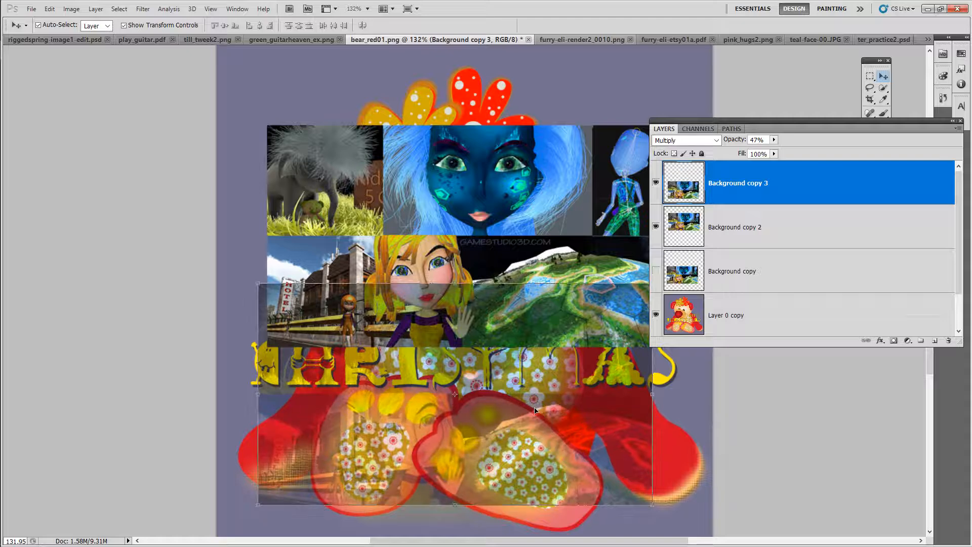
pyautogui.click(672, 142)
pyautogui.click(670, 152)
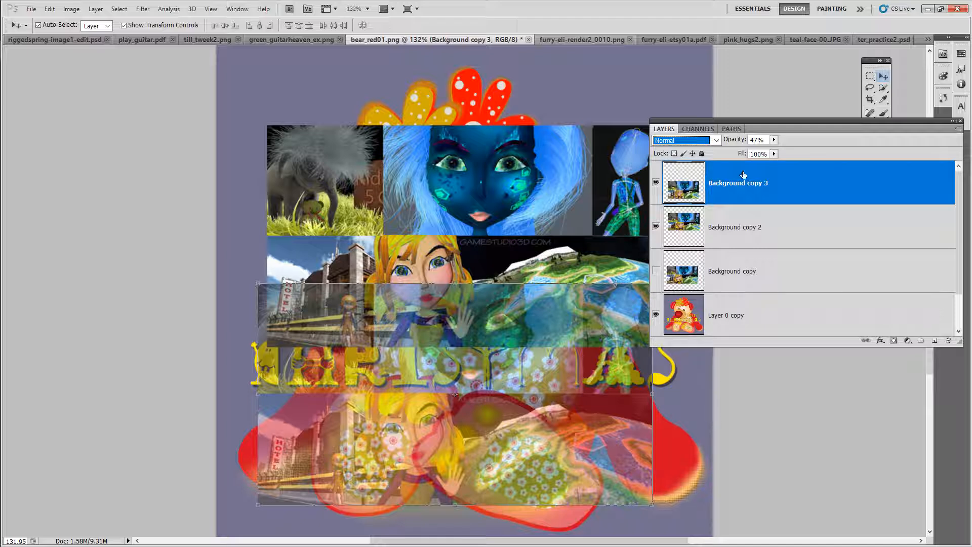
pyautogui.moveTo(747, 123); pyautogui.dragTo(774, 123)
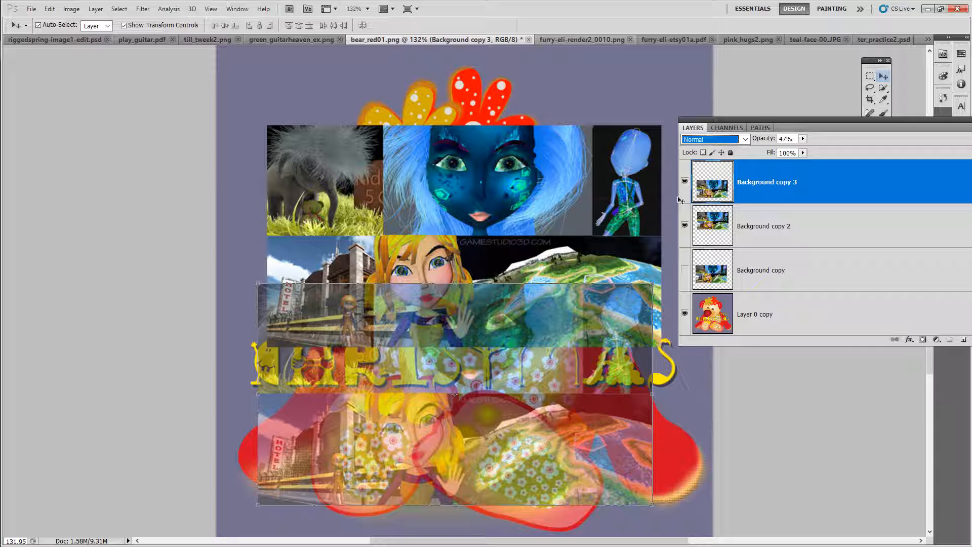
# Step: Set Background copy 3's opacity to 100% and hide all the Background copy layers, keeping only Layer 0 copy visible
pyautogui.click(802, 138)
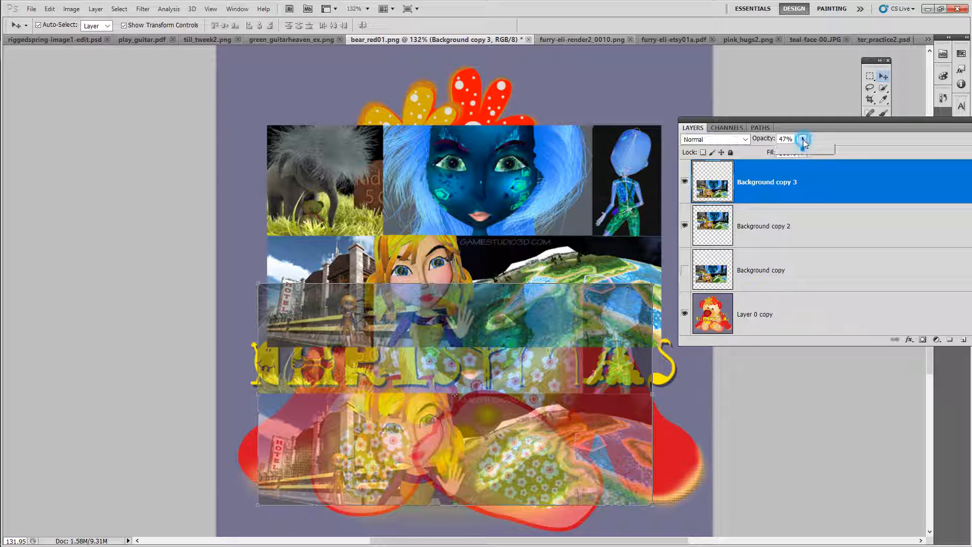
pyautogui.moveTo(802, 148); pyautogui.dragTo(859, 150)
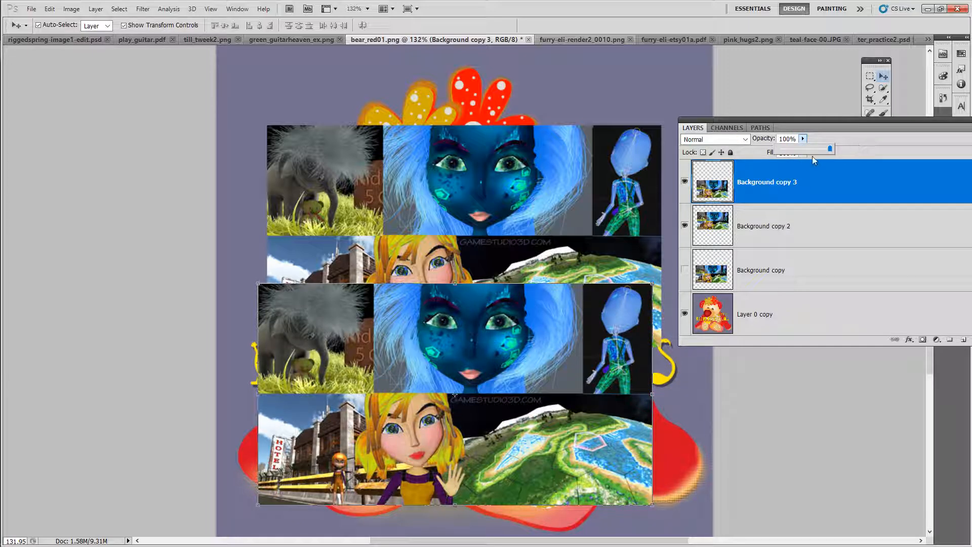
pyautogui.click(684, 225)
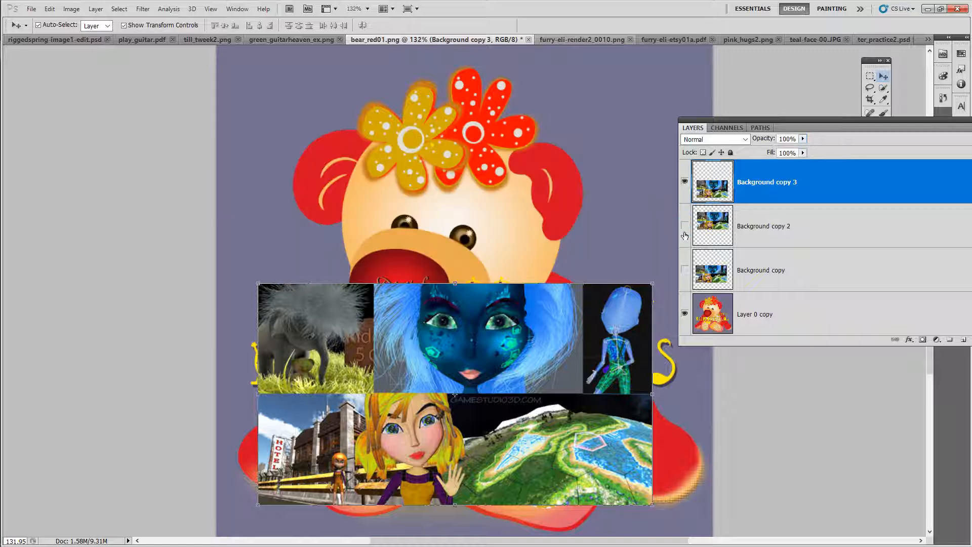
pyautogui.click(684, 270)
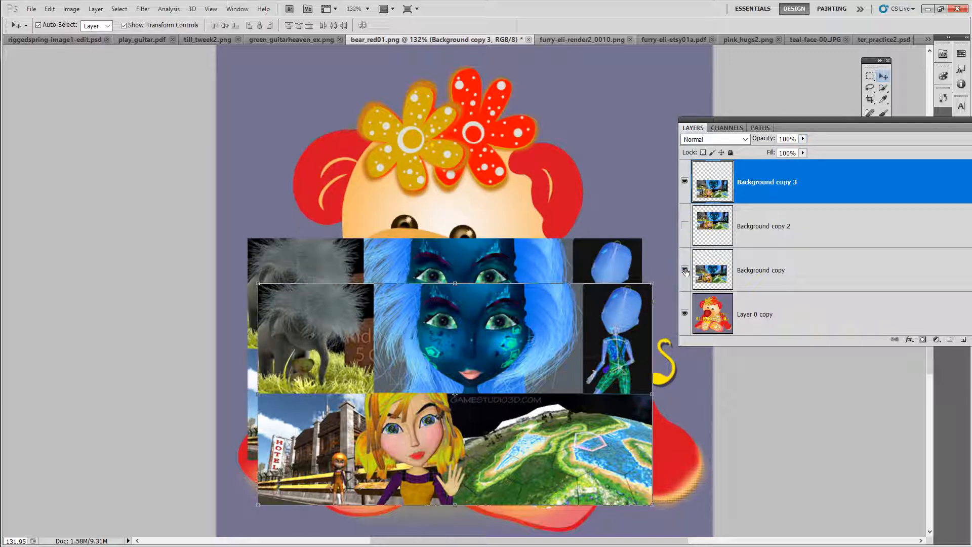
pyautogui.click(685, 270)
pyautogui.click(684, 182)
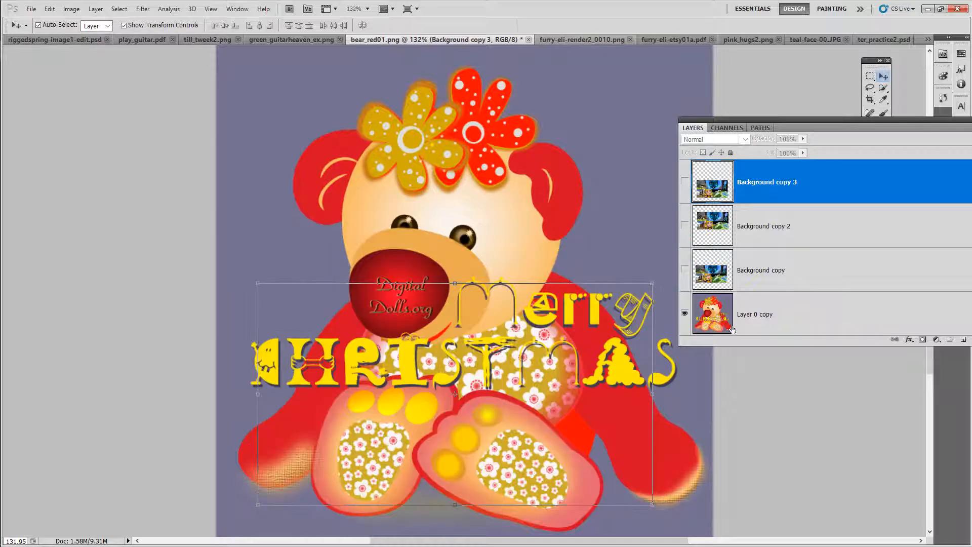
# Step: Select Layer 0 copy and move the Layers panel beside the canvas
pyautogui.click(774, 314)
pyautogui.moveTo(786, 121); pyautogui.dragTo(709, 101)
pyautogui.moveTo(913, 171); pyautogui.dragTo(913, 231)
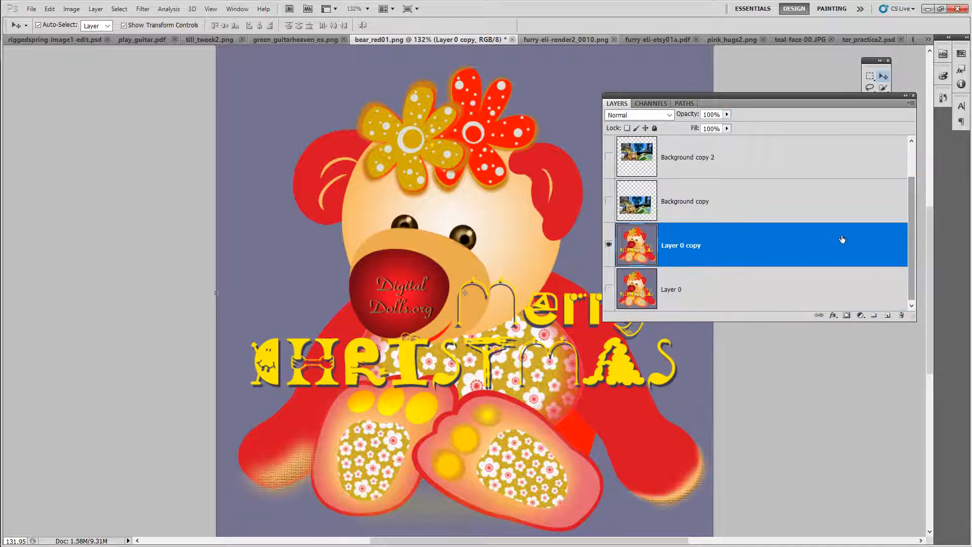
pyautogui.moveTo(726, 97); pyautogui.dragTo(821, 82)
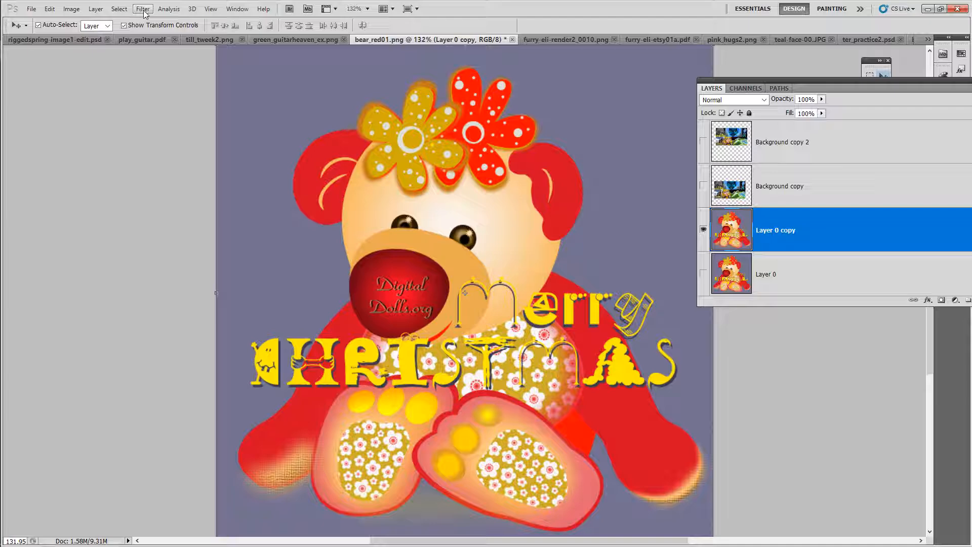
pyautogui.click(72, 9)
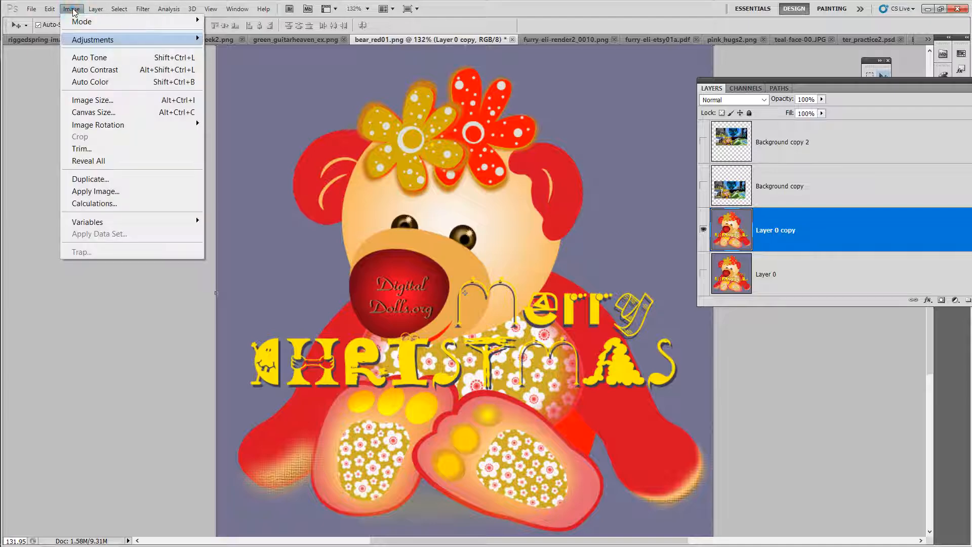
pyautogui.moveTo(99, 41)
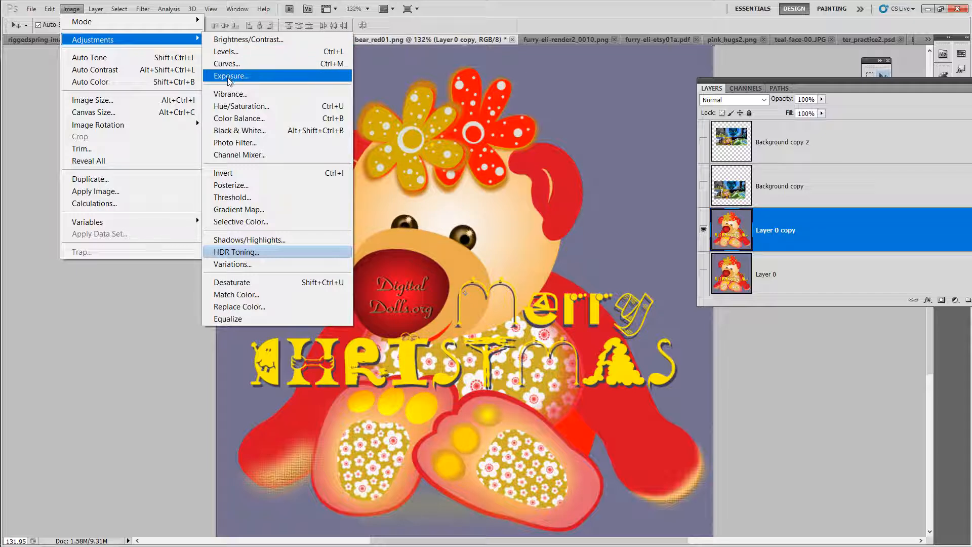
pyautogui.click(241, 42)
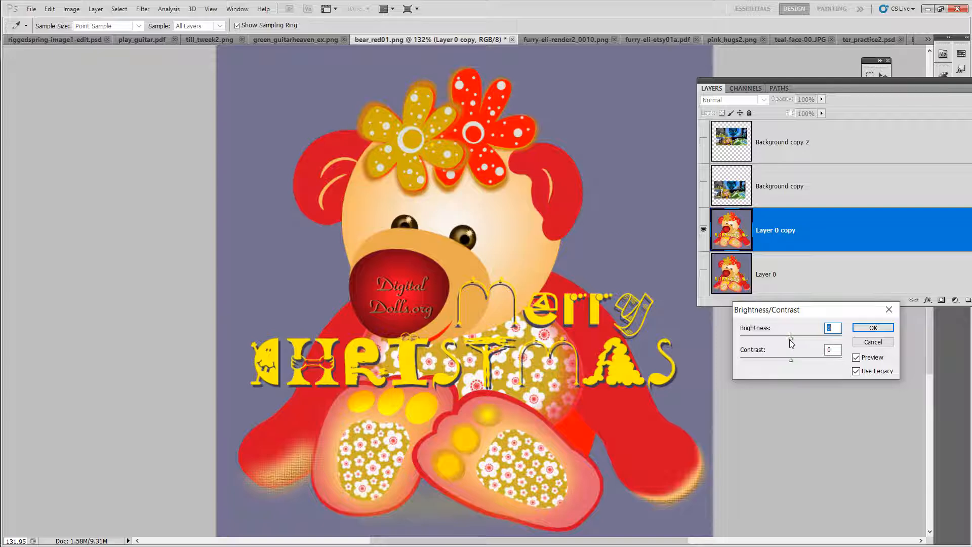
pyautogui.moveTo(791, 340)
pyautogui.mouseDown()
pyautogui.moveTo(747, 340)
pyautogui.moveTo(801, 336)
pyautogui.moveTo(810, 360)
pyautogui.moveTo(789, 341)
pyautogui.mouseUp()
pyautogui.click(875, 342)
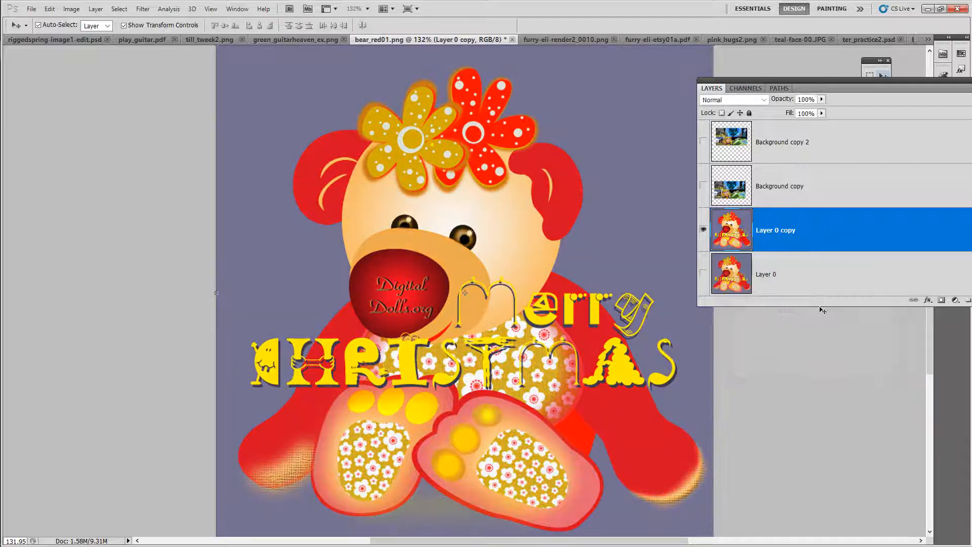
# Step: Apply a Hue/Saturation adjustment to Layer 0 copy with hue -99 and saturation +98
pyautogui.click(71, 9)
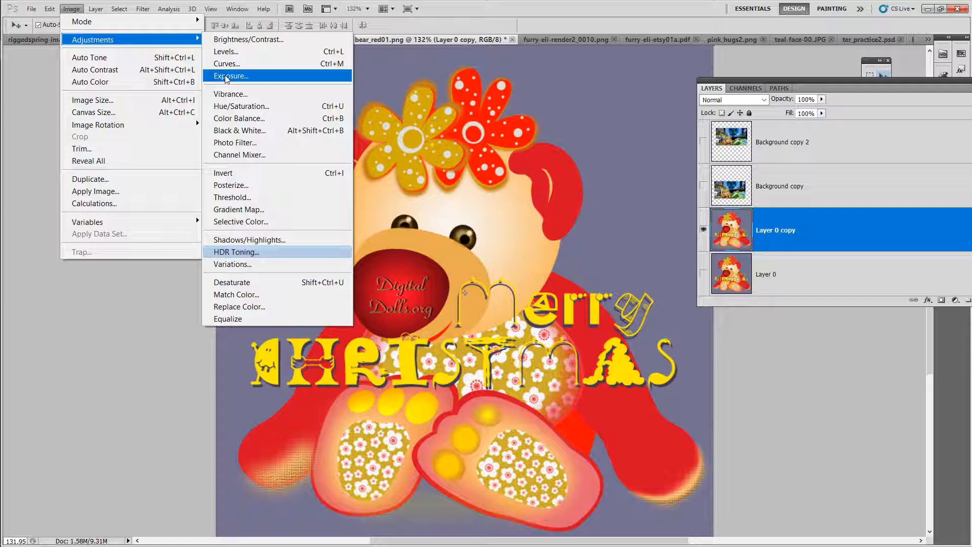
pyautogui.click(231, 108)
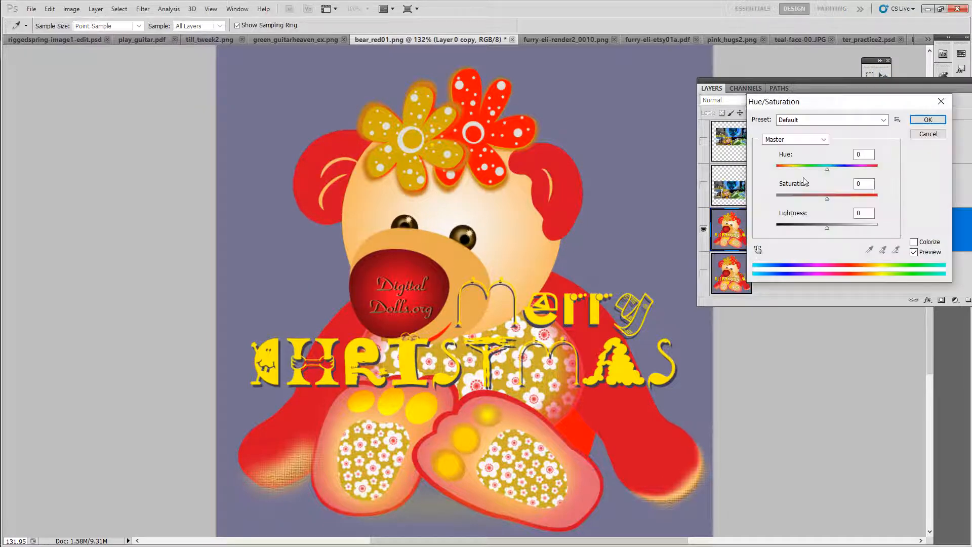
pyautogui.moveTo(827, 169); pyautogui.dragTo(850, 169)
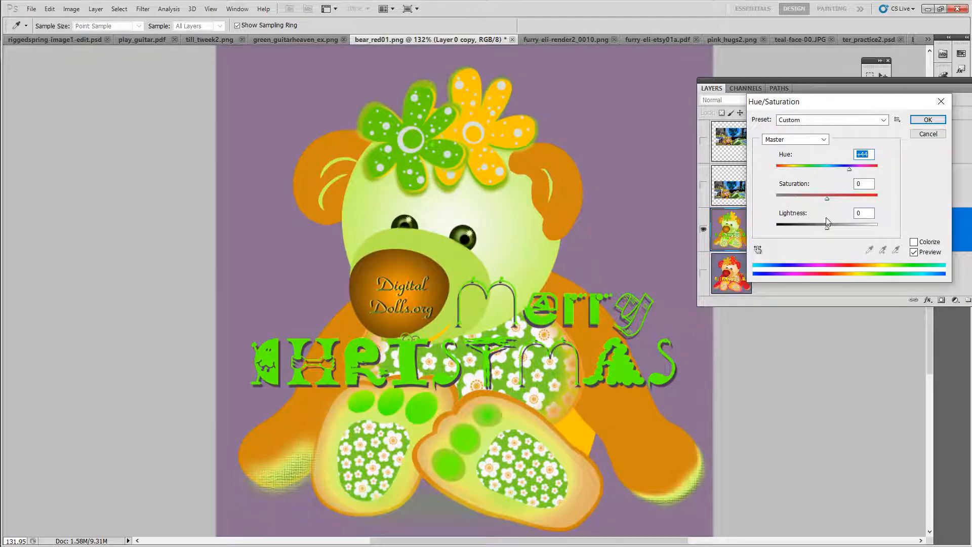
pyautogui.moveTo(827, 223); pyautogui.dragTo(809, 194)
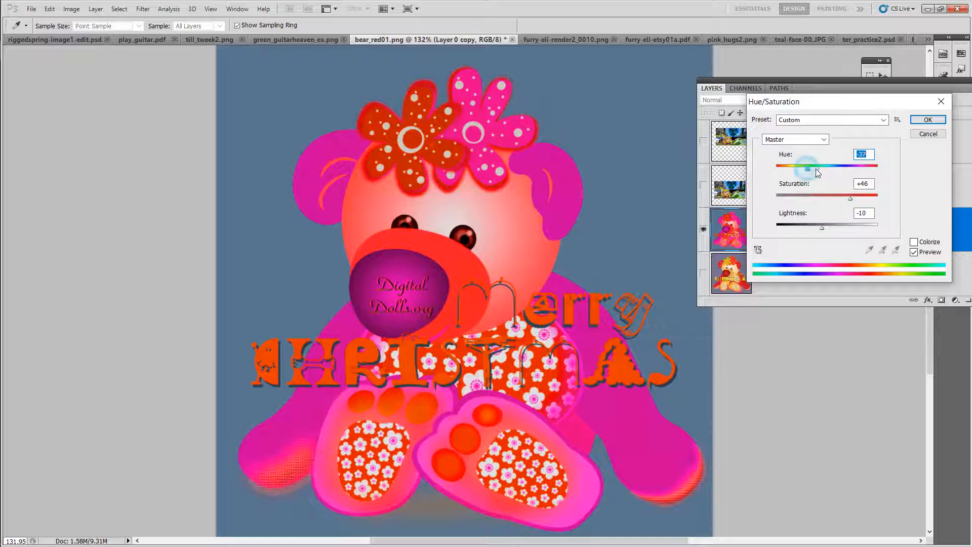
pyautogui.moveTo(807, 171)
pyautogui.mouseDown()
pyautogui.moveTo(856, 168)
pyautogui.moveTo(792, 172)
pyautogui.mouseUp()
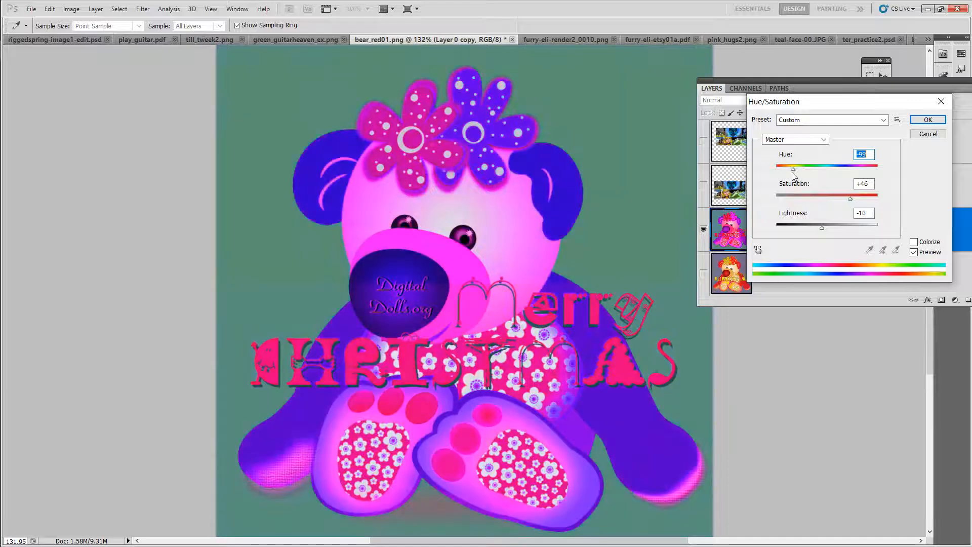
pyautogui.moveTo(847, 197); pyautogui.dragTo(877, 194)
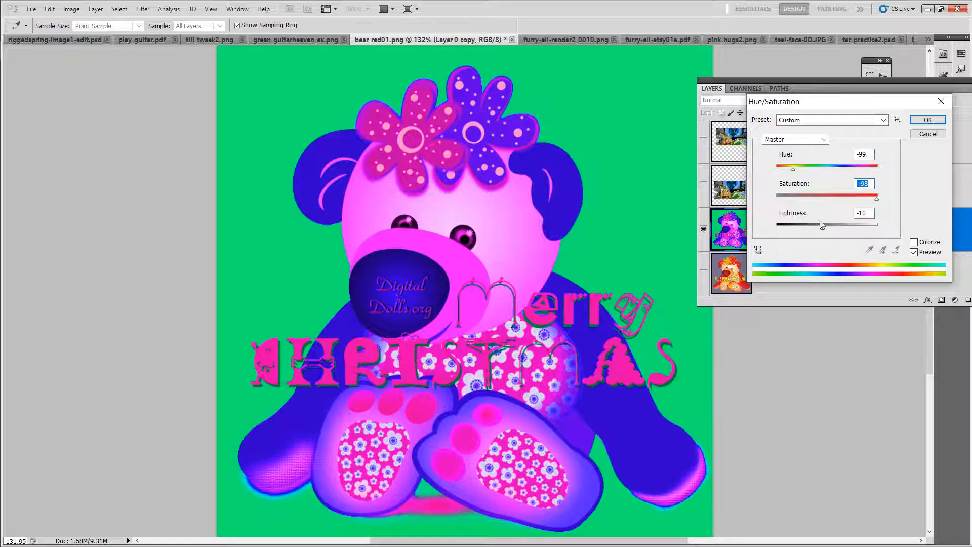
pyautogui.moveTo(822, 227); pyautogui.dragTo(826, 229)
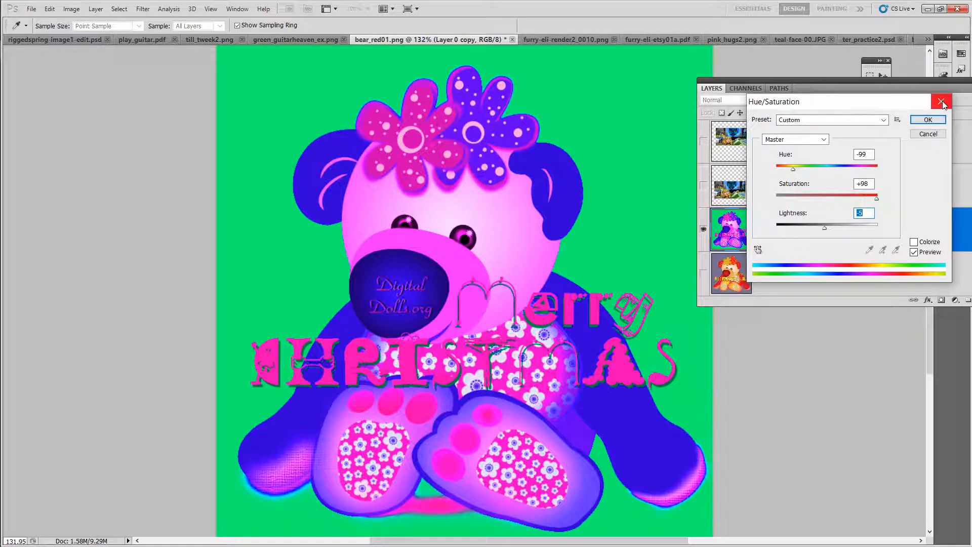
pyautogui.click(927, 121)
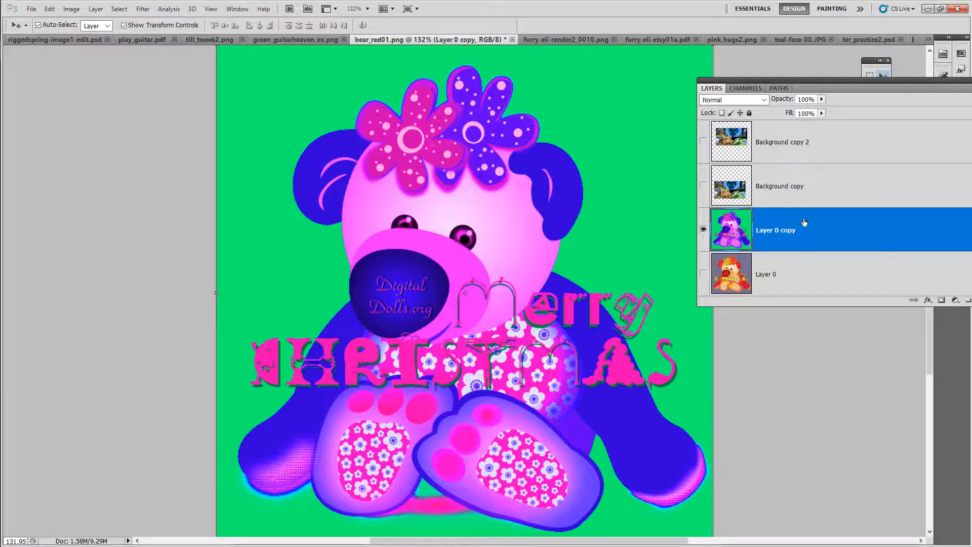
# Step: Show Layer 0 and set Layer 0 copy's opacity to 80%
pyautogui.moveTo(790, 100); pyautogui.dragTo(706, 280)
pyautogui.click(704, 276)
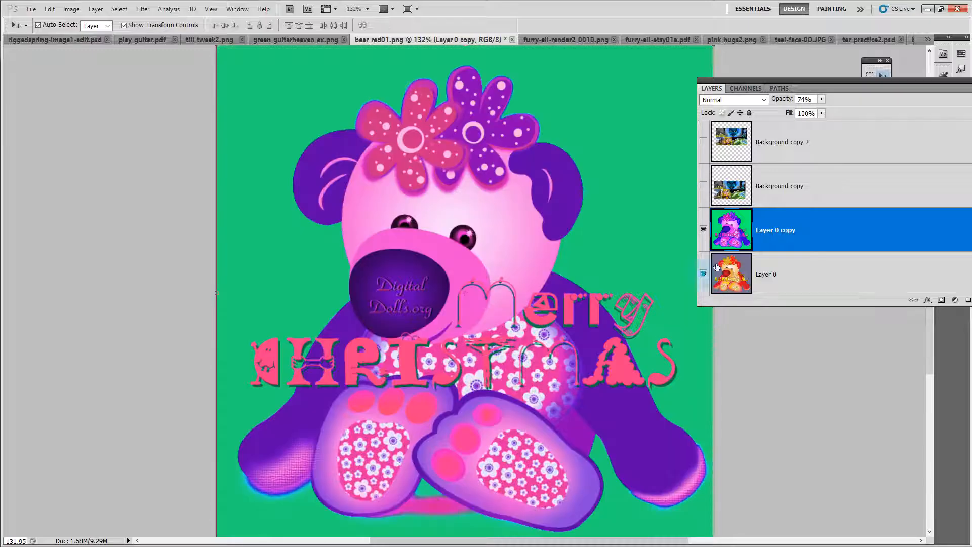
pyautogui.moveTo(788, 101)
pyautogui.mouseDown()
pyautogui.moveTo(776, 100)
pyautogui.moveTo(791, 101)
pyautogui.mouseUp()
# Step: Duplicate Layer 0 copy as Layer 0 copy 2
pyautogui.rightClick(799, 236)
pyautogui.click(831, 282)
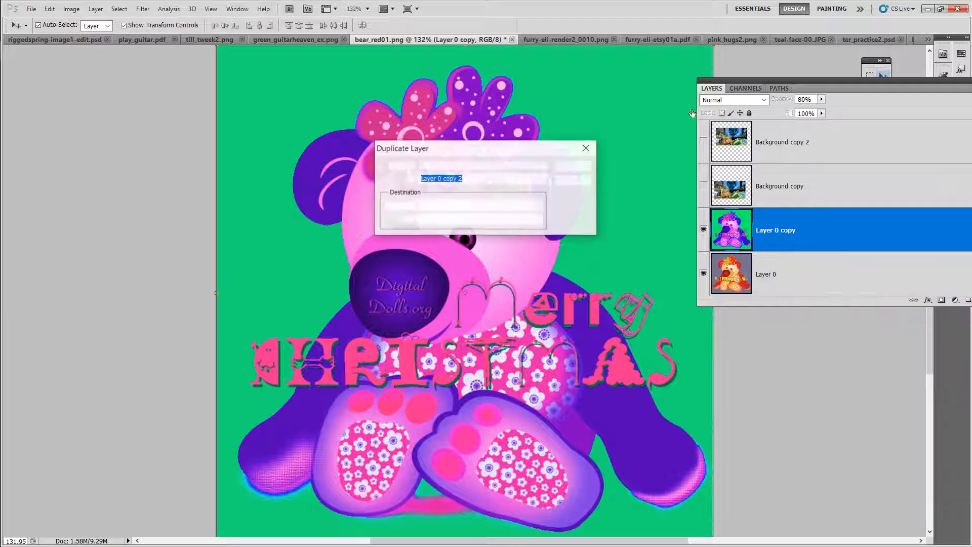
pyautogui.click(560, 167)
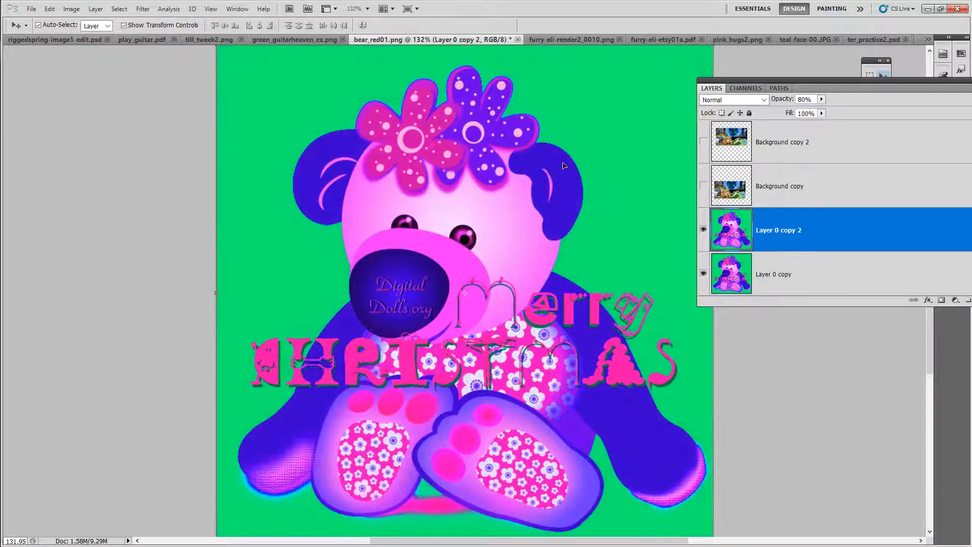
# Step: Open the Poster Edges artistic filter in the Filter Gallery and fit its preview to the screen
pyautogui.click(139, 12)
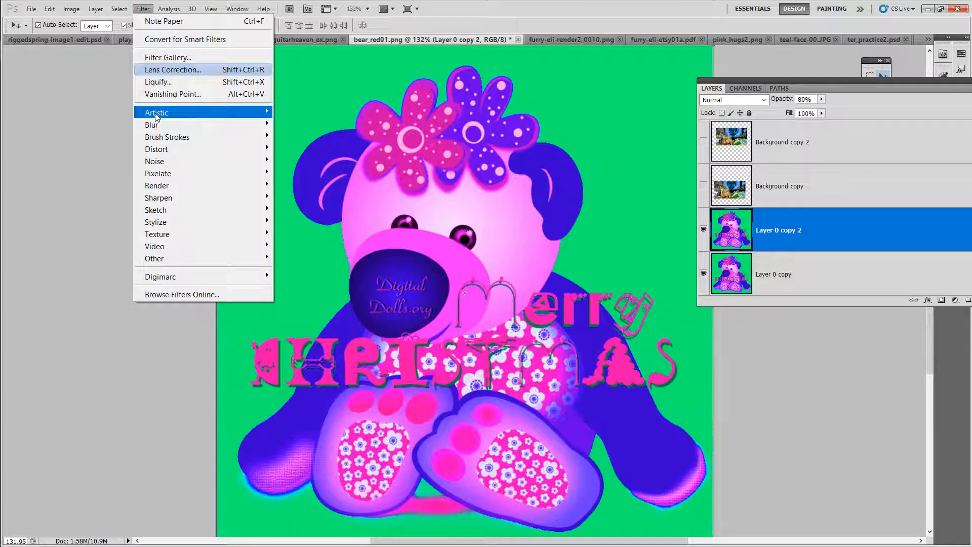
pyautogui.moveTo(156, 117)
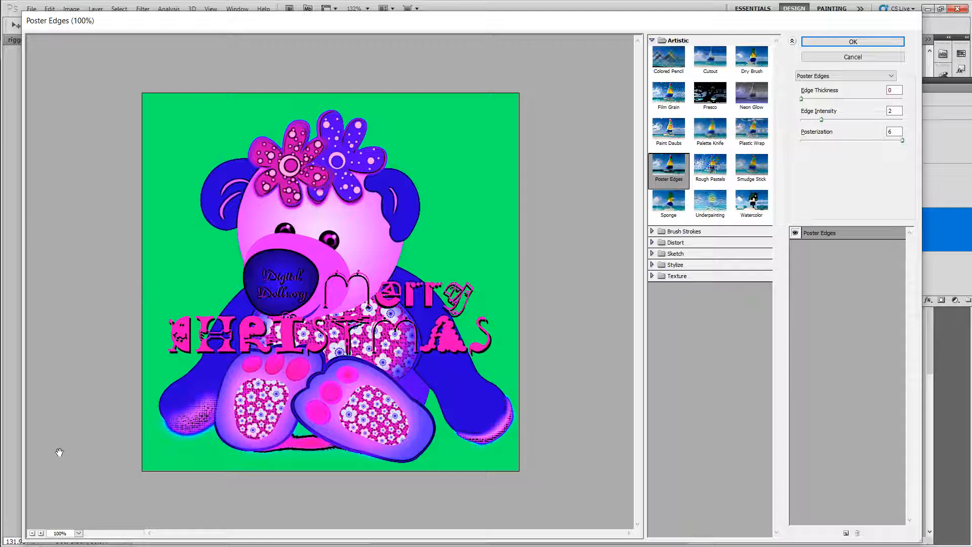
pyautogui.click(79, 533)
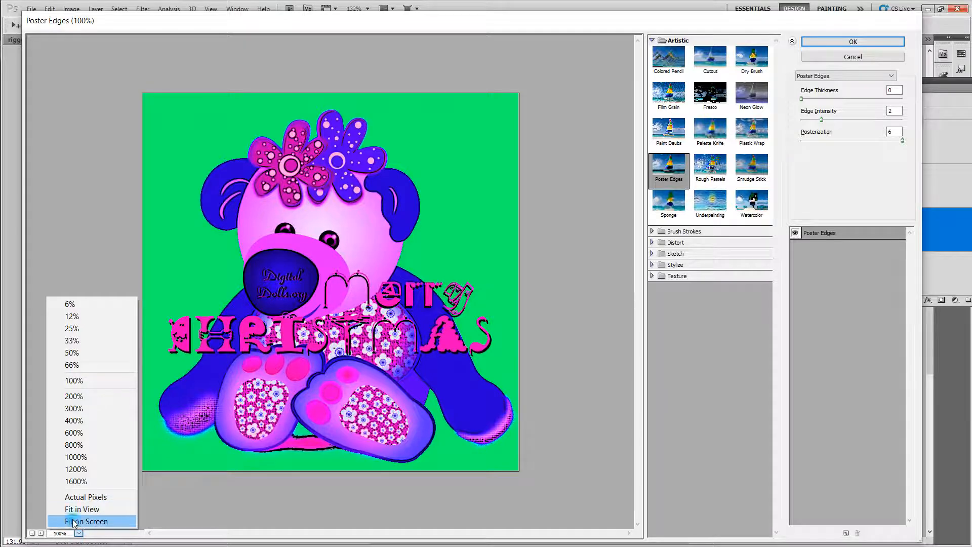
pyautogui.click(76, 521)
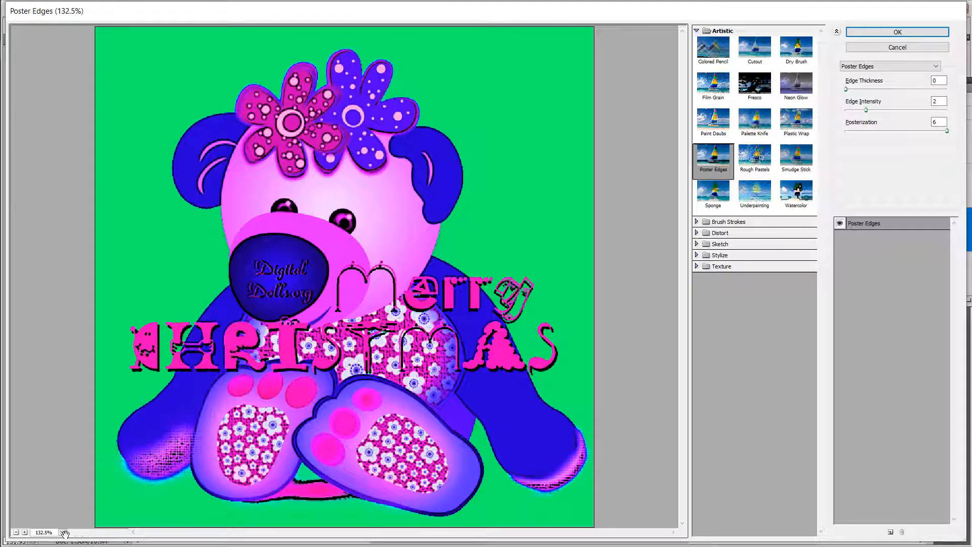
pyautogui.click(24, 532)
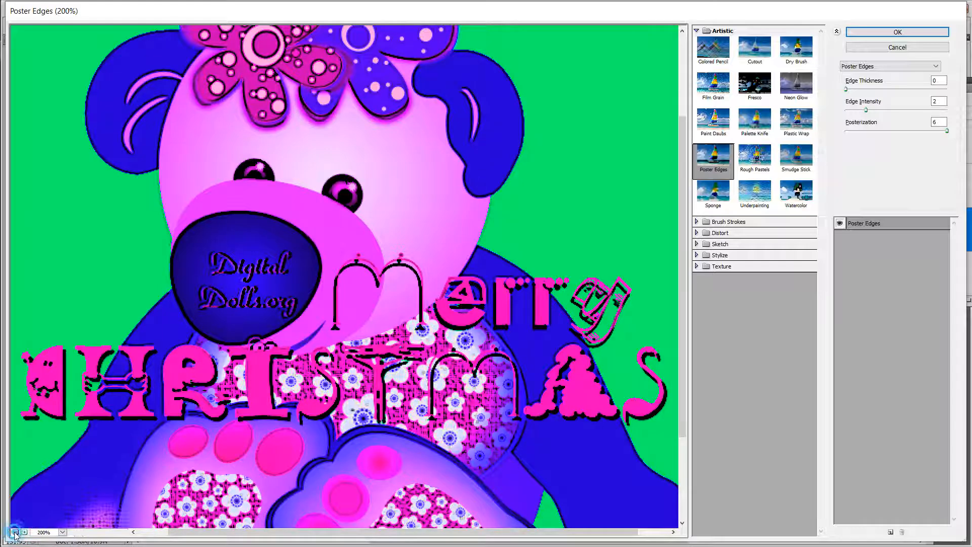
pyautogui.click(16, 532)
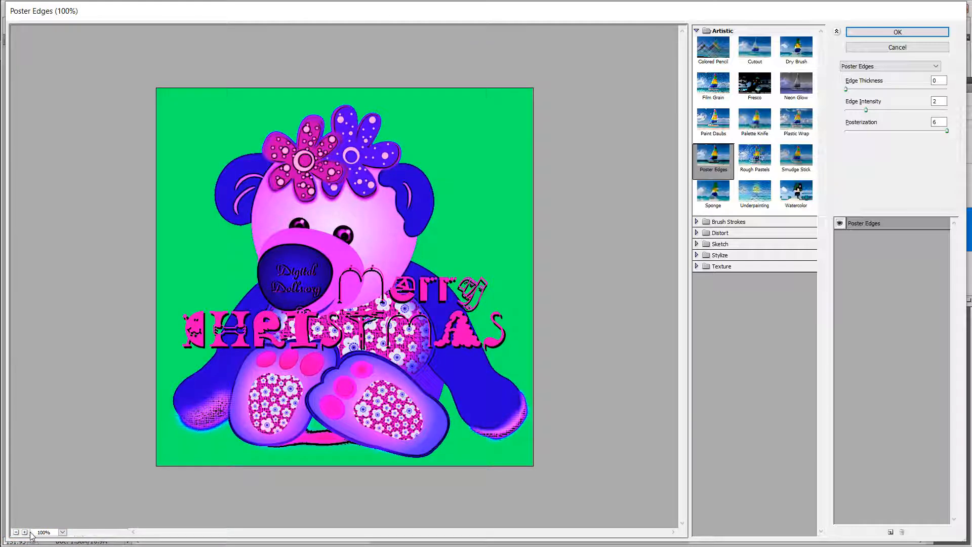
pyautogui.click(62, 532)
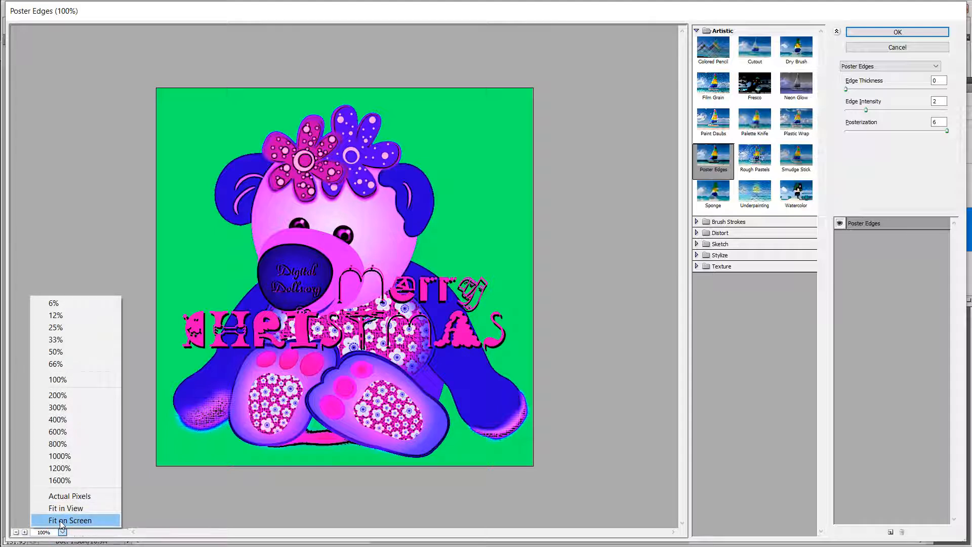
pyautogui.click(61, 521)
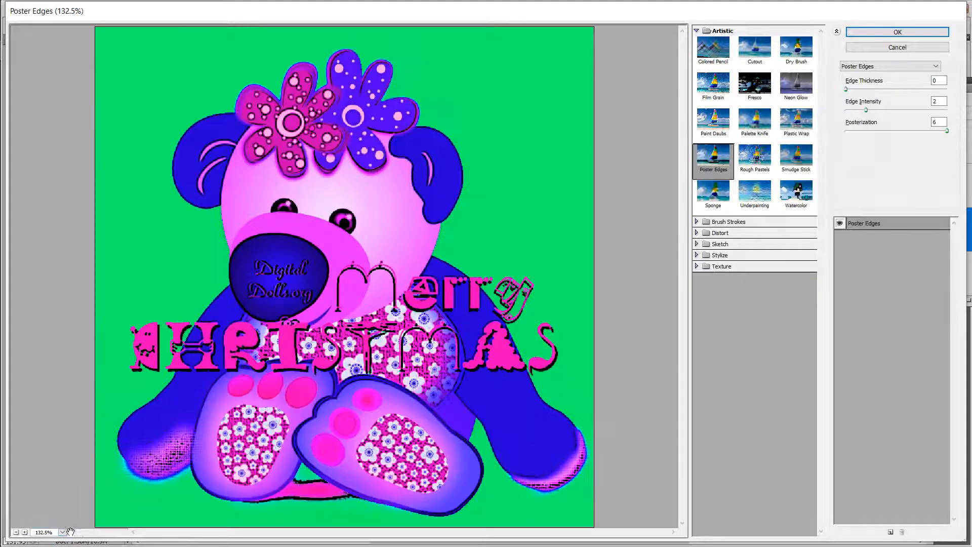
pyautogui.click(62, 532)
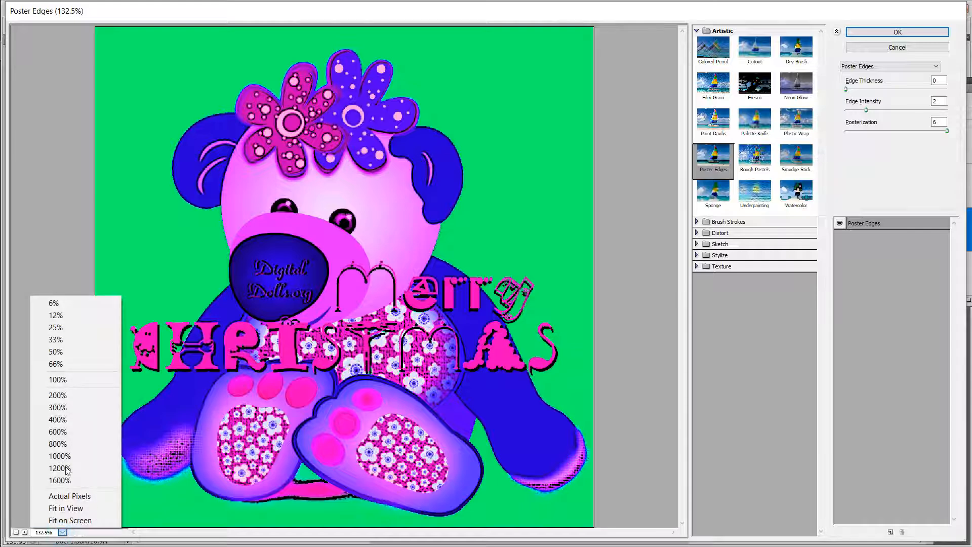
pyautogui.click(71, 499)
pyautogui.click(62, 532)
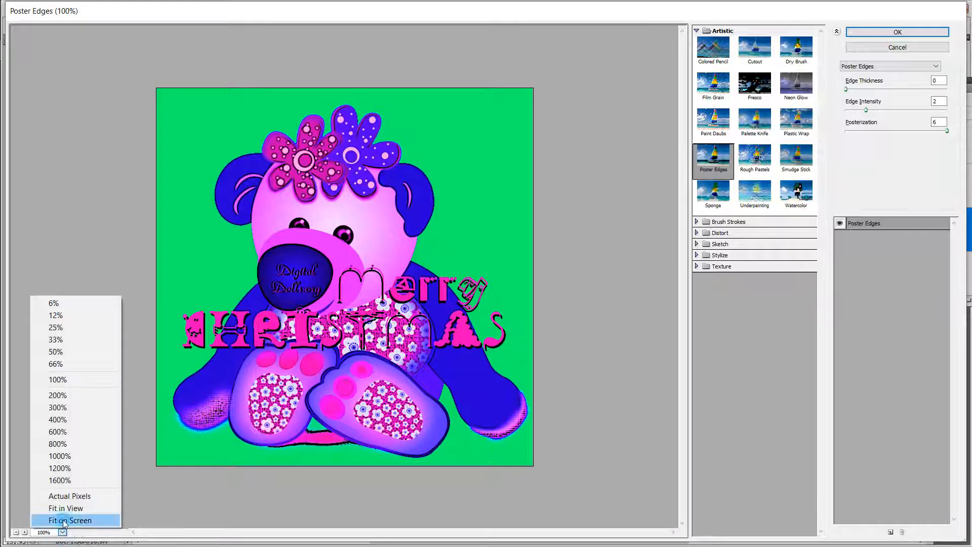
pyautogui.click(64, 521)
# Step: Preview the Rough Pastels, Watercolor and Underpainting artistic filters and expand the Brush Strokes filter group
pyautogui.click(754, 161)
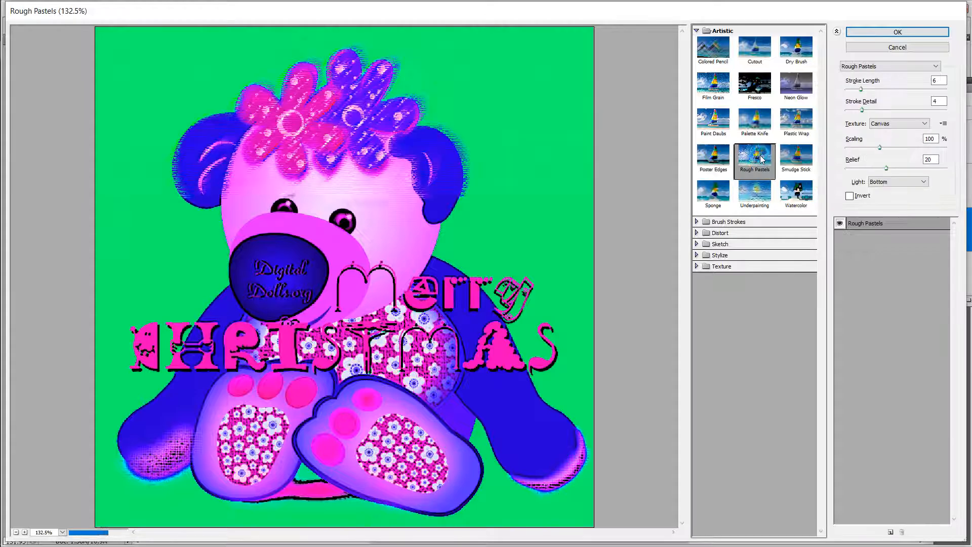
pyautogui.click(763, 198)
pyautogui.click(805, 197)
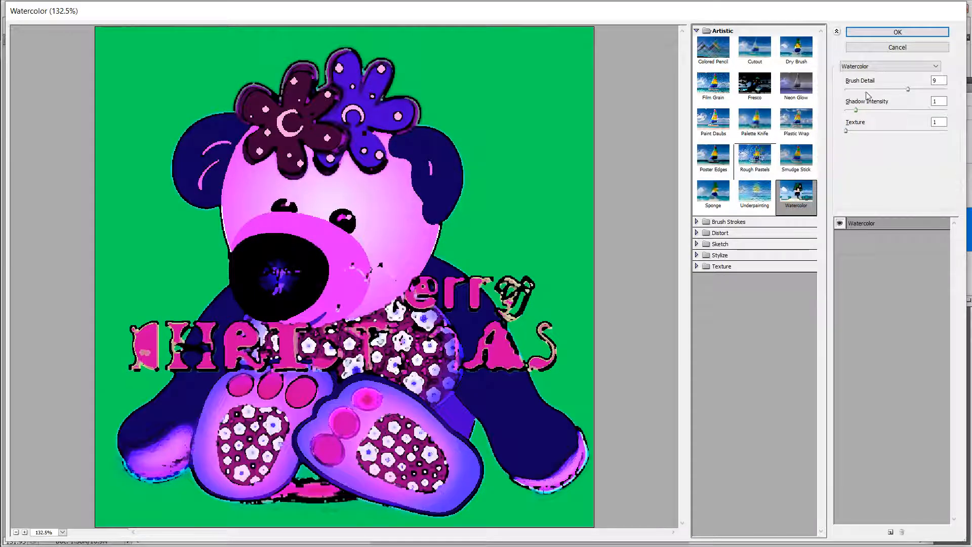
pyautogui.click(754, 195)
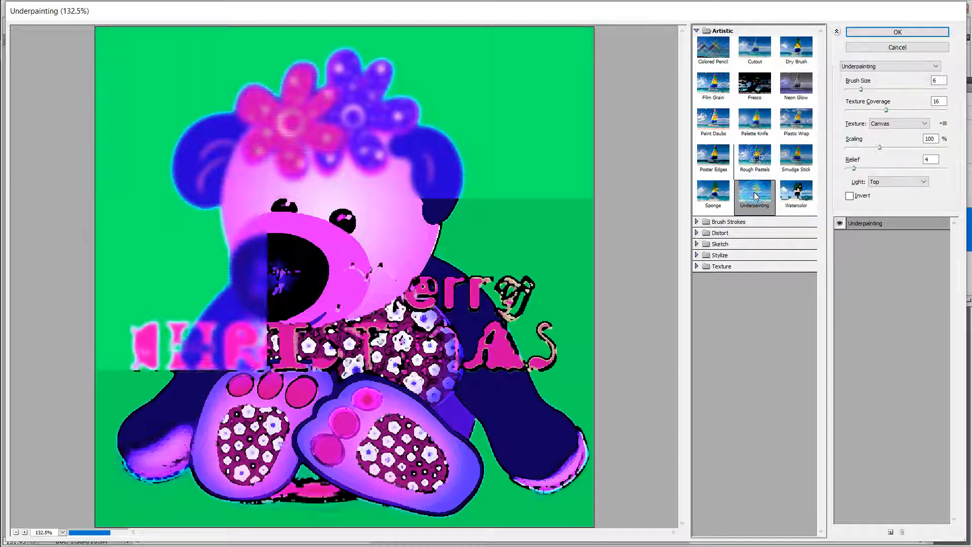
pyautogui.click(697, 221)
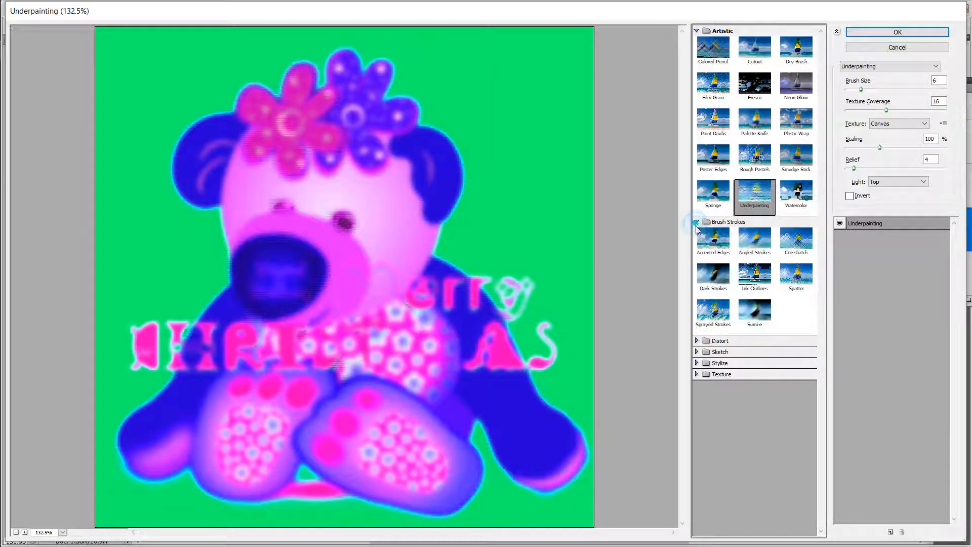
# Step: Apply the Ink Outlines brush-stroke filter to Layer 0 copy 2 with the stroke length reduced to minimum
pyautogui.click(754, 274)
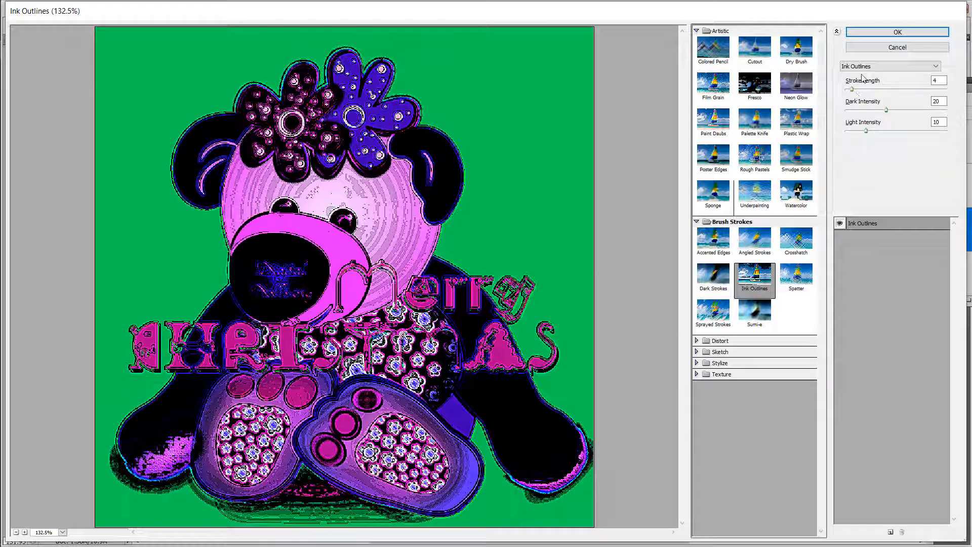
pyautogui.moveTo(851, 89); pyautogui.dragTo(845, 89)
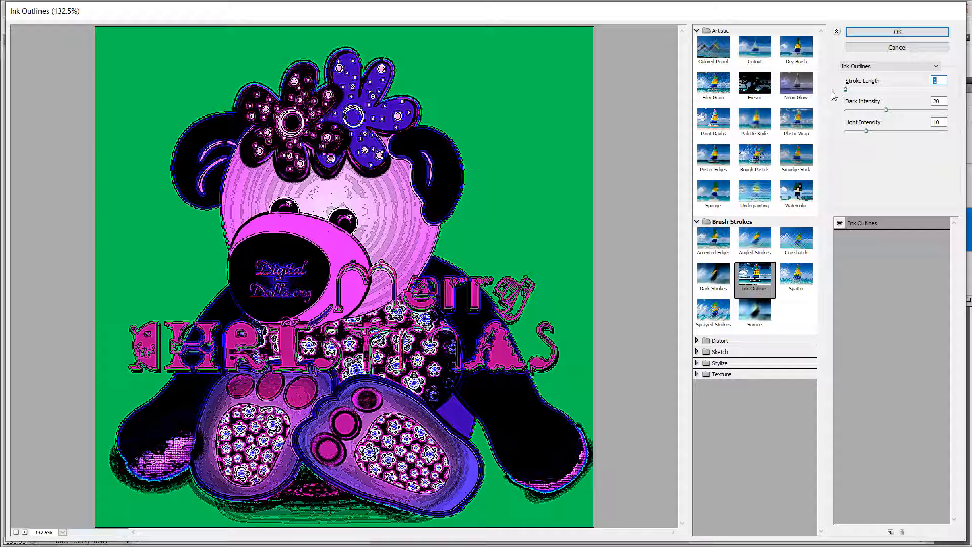
pyautogui.click(698, 343)
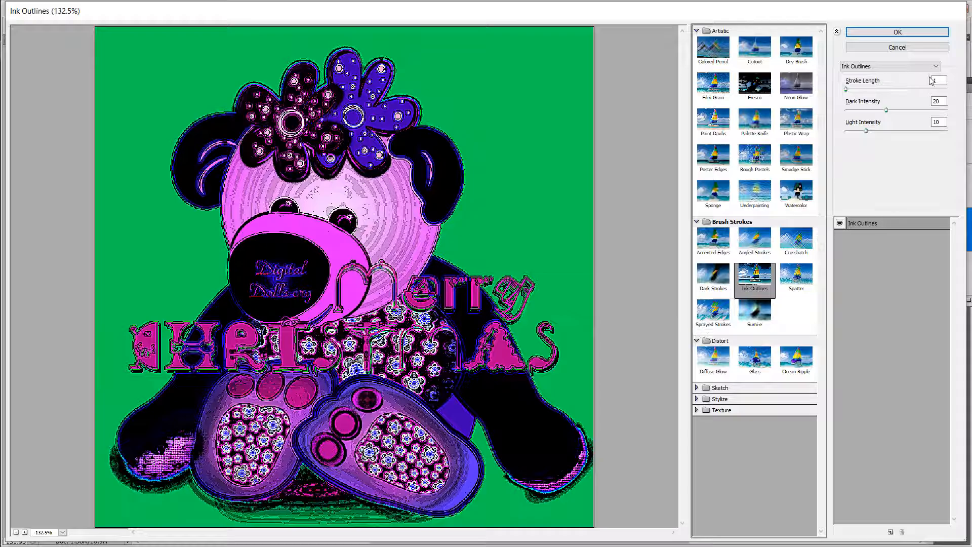
pyautogui.click(897, 32)
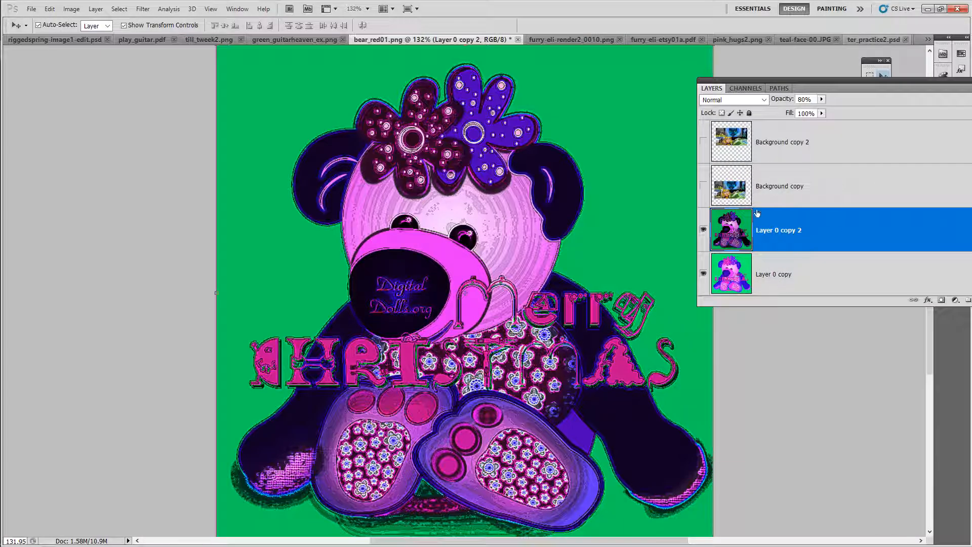
# Step: Set Layer 0 copy 2's blend mode to Dissolve and its opacity to 28%
pyautogui.click(731, 100)
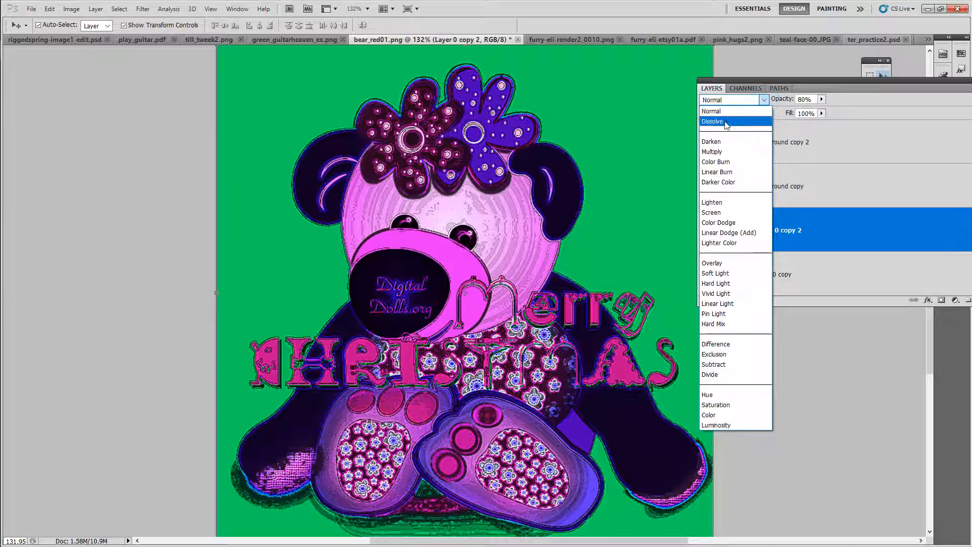
pyautogui.click(712, 122)
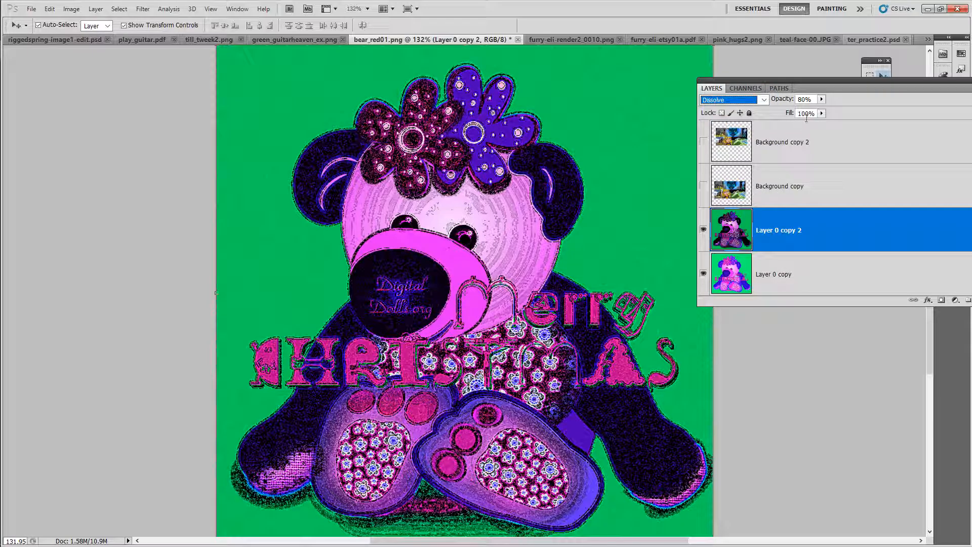
pyautogui.click(804, 99)
pyautogui.write('26')
pyautogui.press('Return')
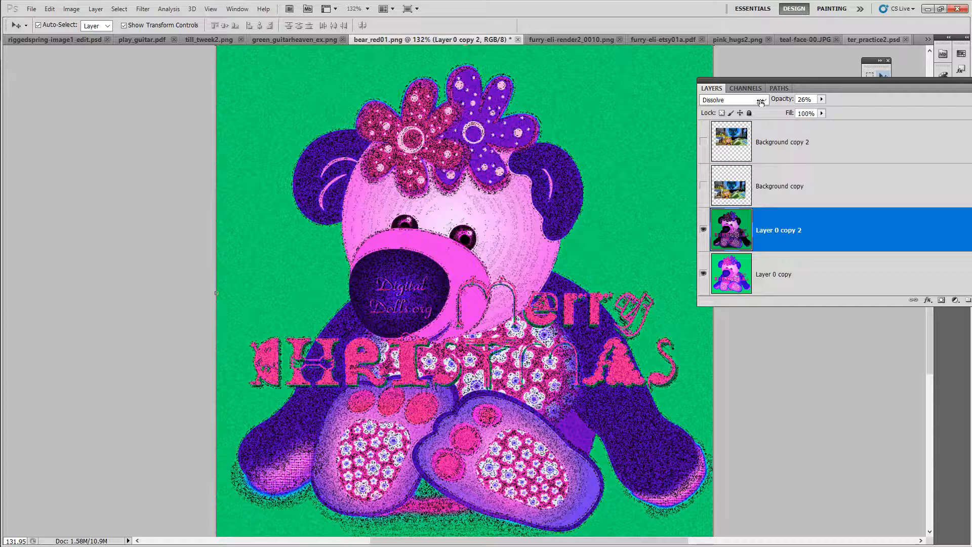
pyautogui.moveTo(761, 103); pyautogui.dragTo(760, 102)
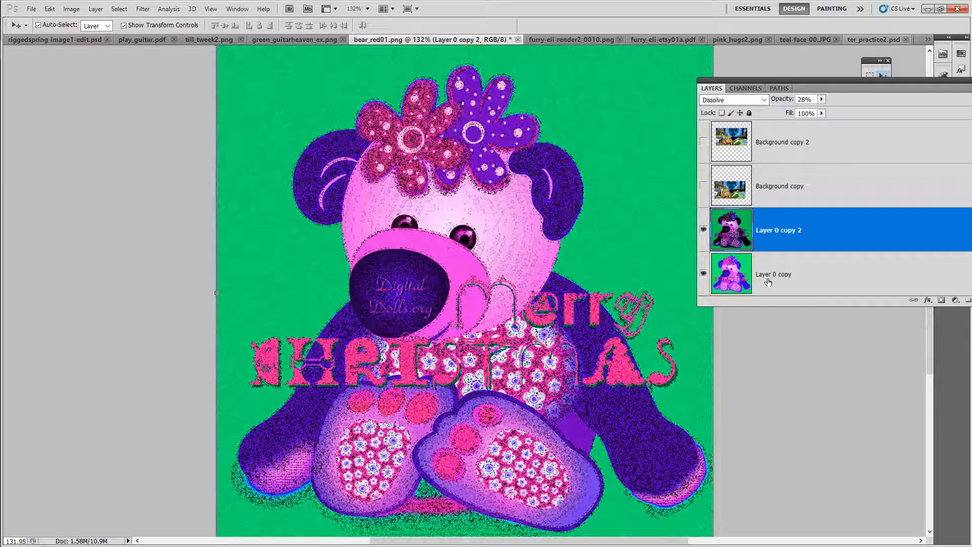
# Step: Select Layer 0 copy and set its blend mode to Overlay
pyautogui.click(811, 278)
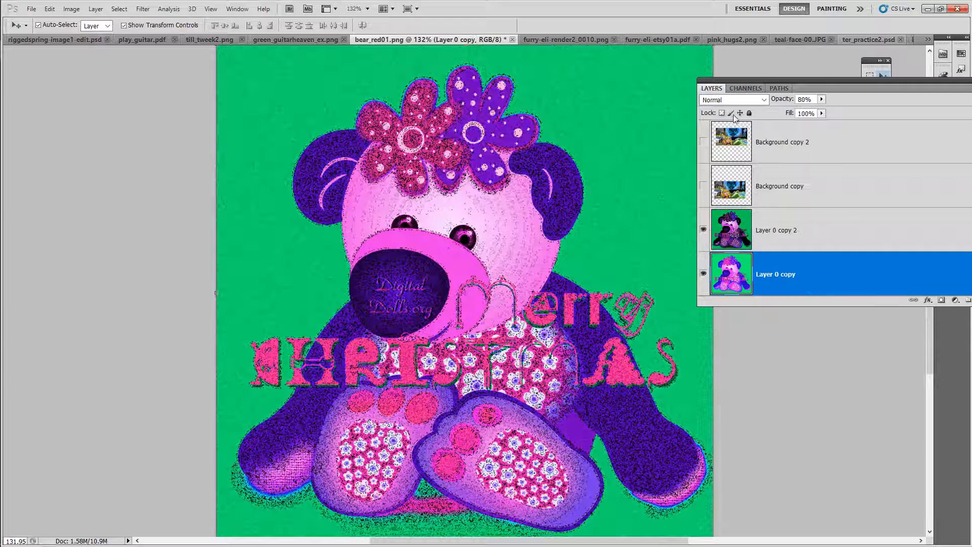
pyautogui.click(736, 100)
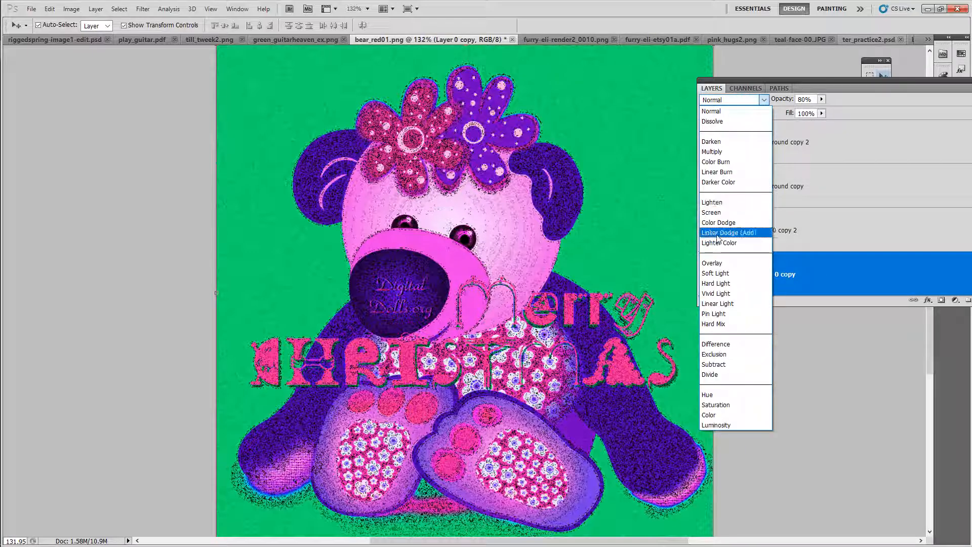
pyautogui.click(716, 263)
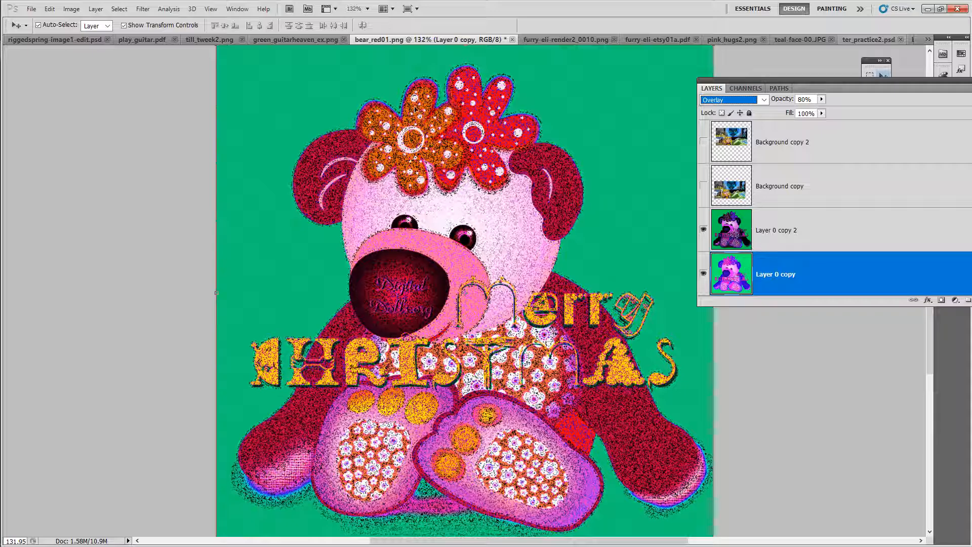
pyautogui.click(31, 9)
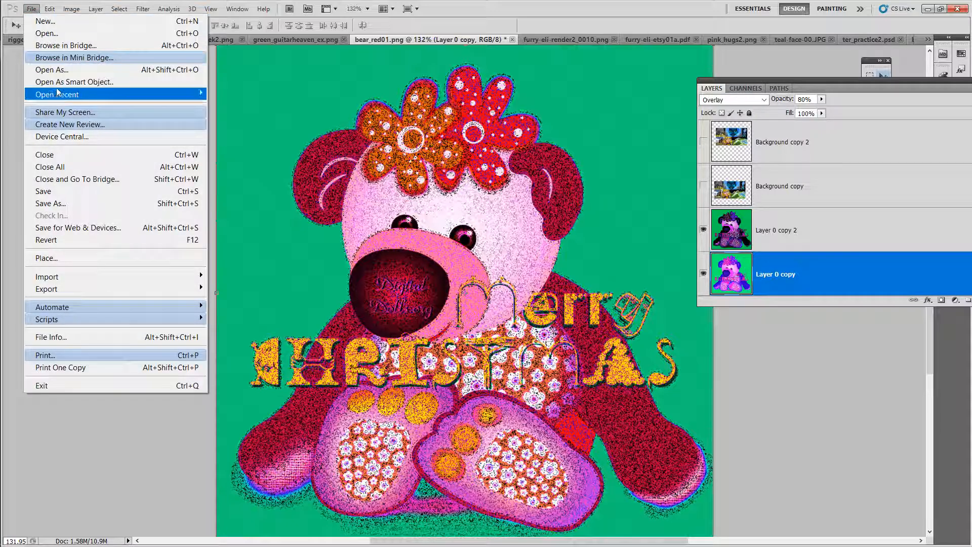
pyautogui.click(46, 202)
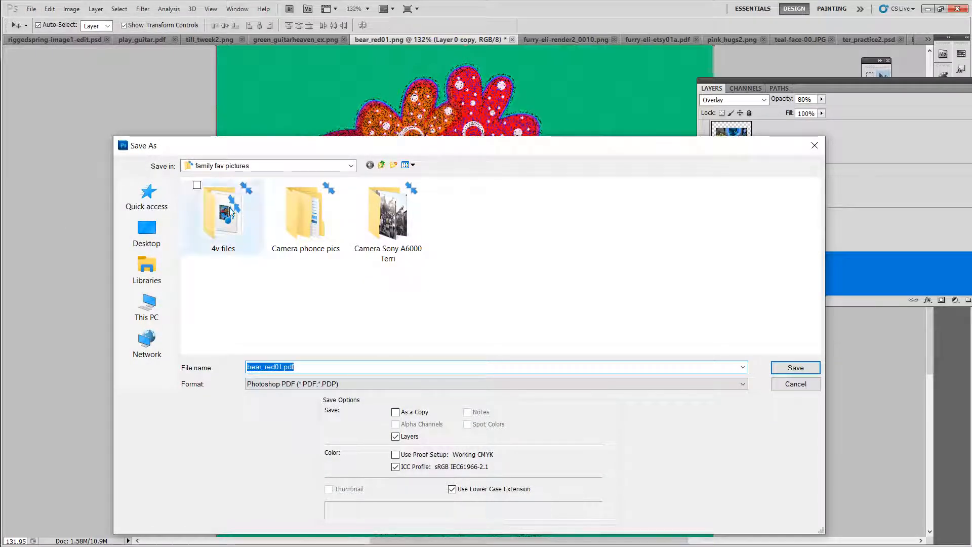
pyautogui.click(814, 145)
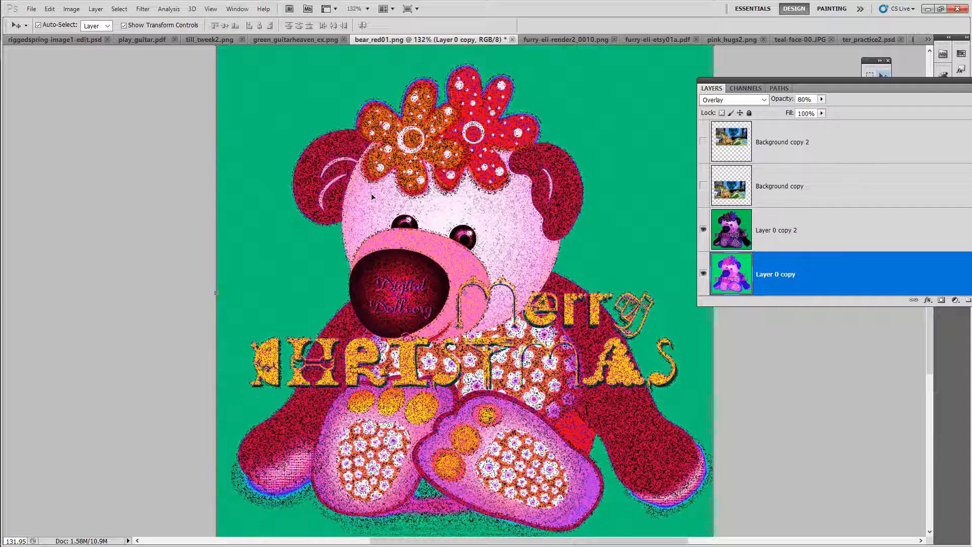
pyautogui.hotkey('ctrl', 'shift', 's')
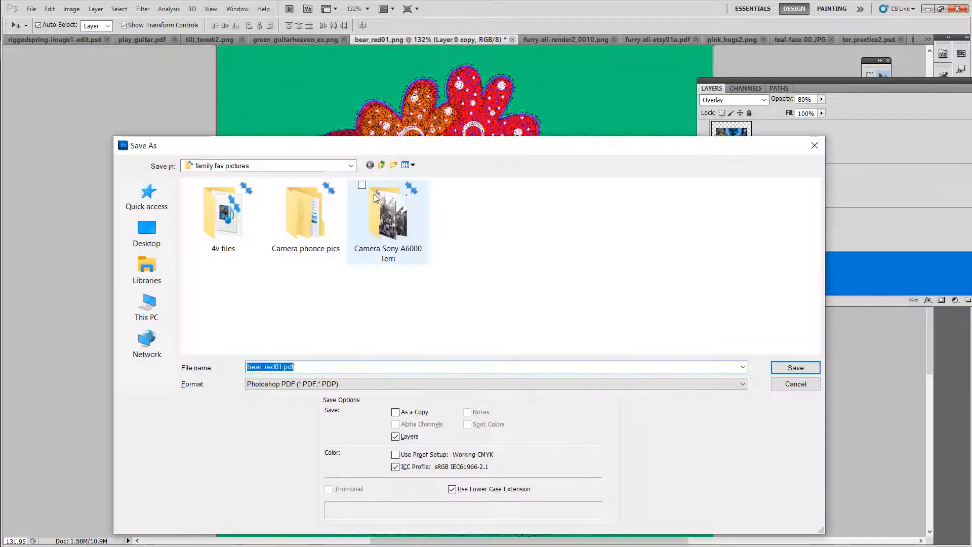
pyautogui.click(811, 146)
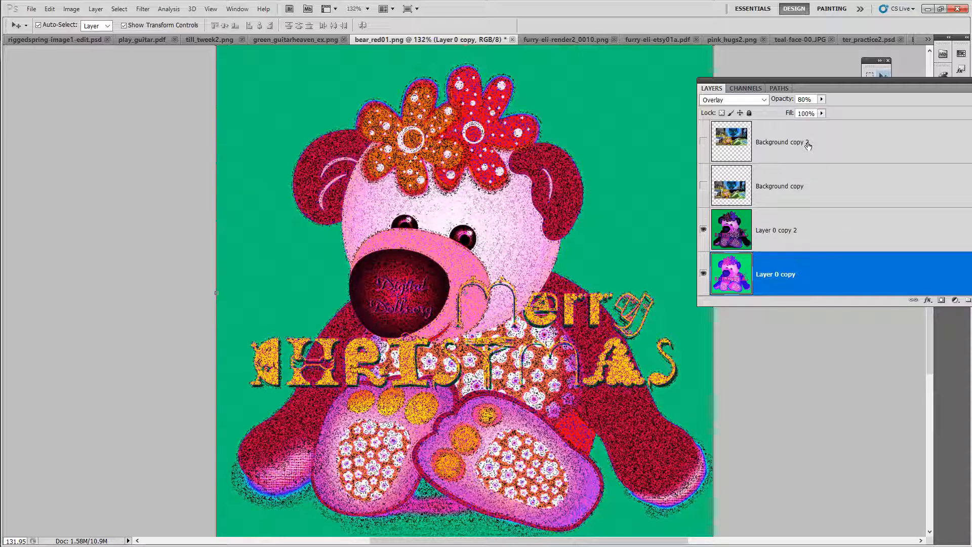
# Step: Look through the other open documents, viewing play_guitar.pdf zoomed in
pyautogui.moveTo(895, 83); pyautogui.dragTo(884, 223)
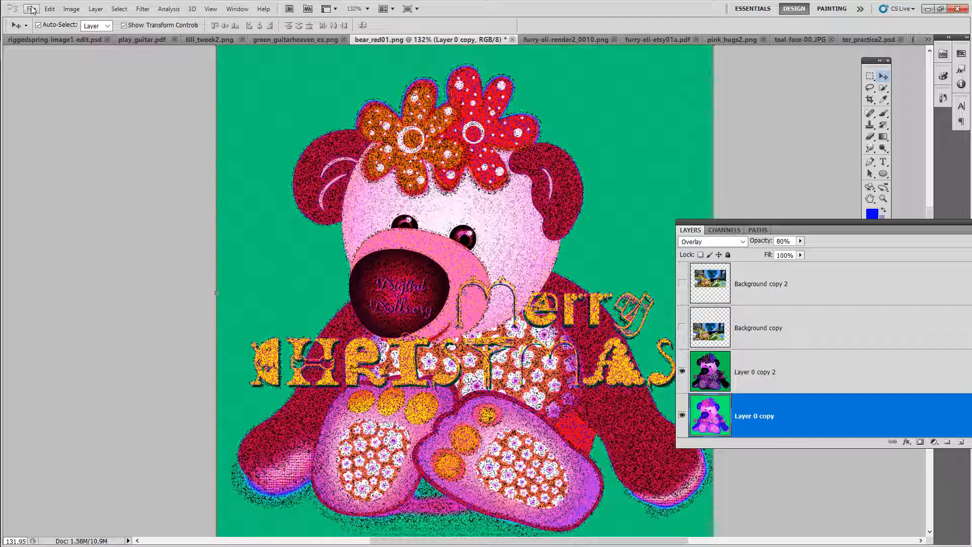
pyautogui.click(53, 41)
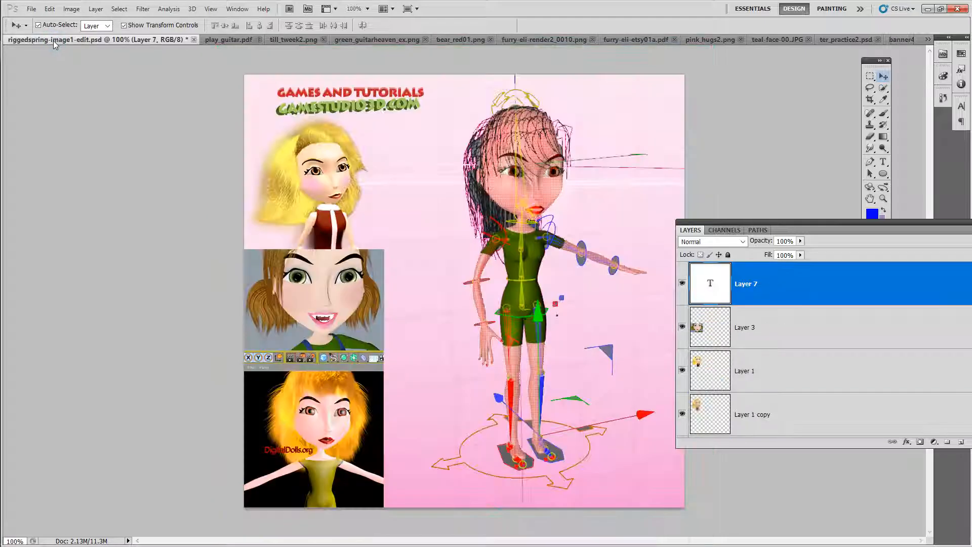
pyautogui.click(212, 40)
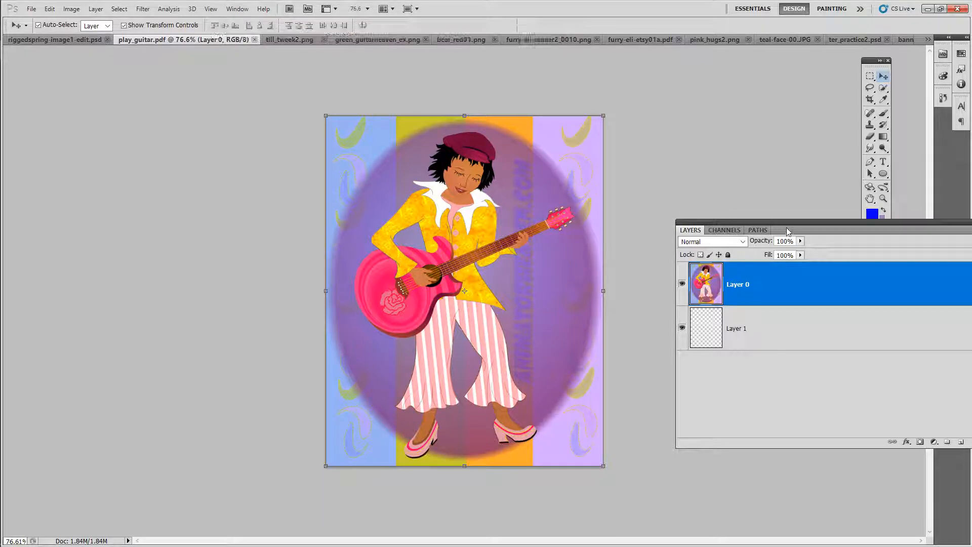
pyautogui.moveTo(787, 228); pyautogui.dragTo(827, 354)
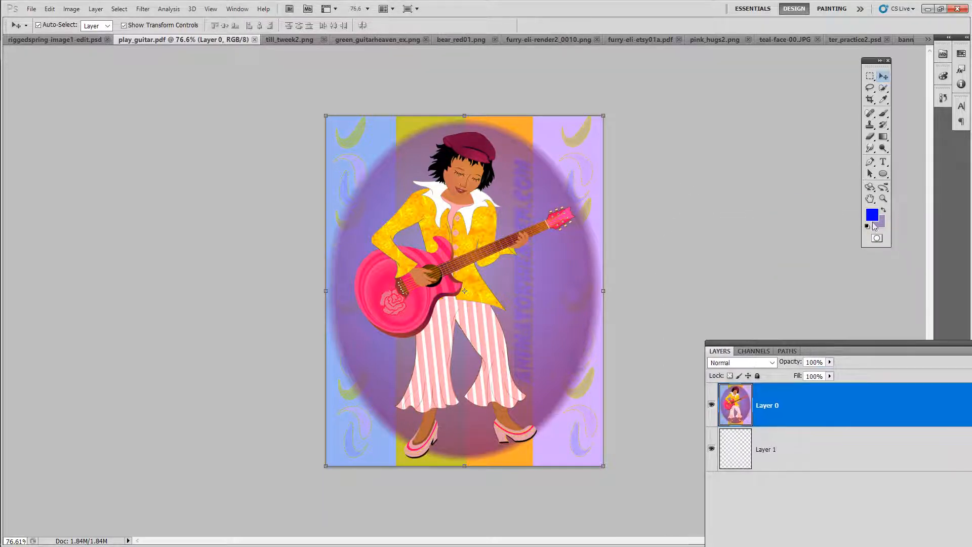
pyautogui.click(883, 198)
pyautogui.moveTo(462, 331); pyautogui.dragTo(481, 322)
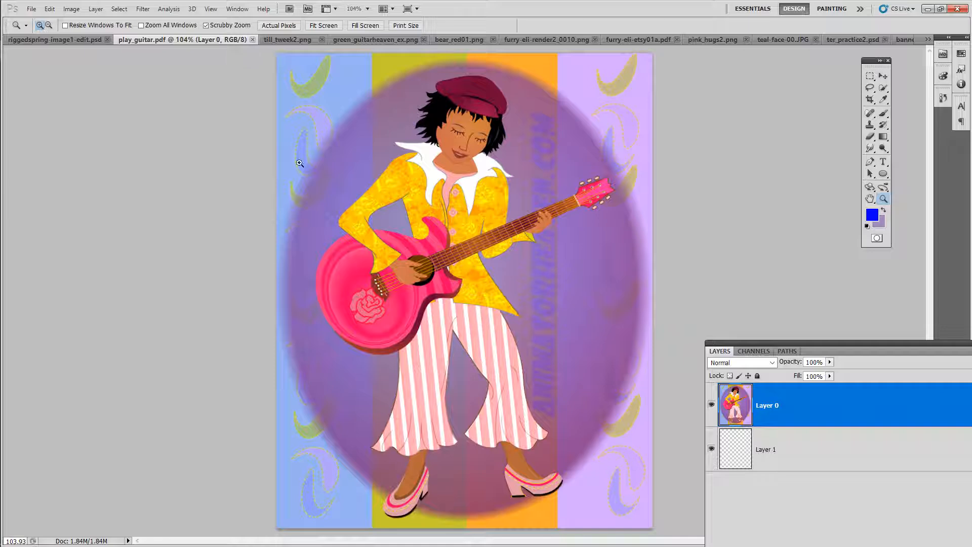
# Step: In till_tweak2.png, apply an Exposure adjustment with exposure +0.63, offset -0.0878 and gamma correction 0.61
pyautogui.click(286, 40)
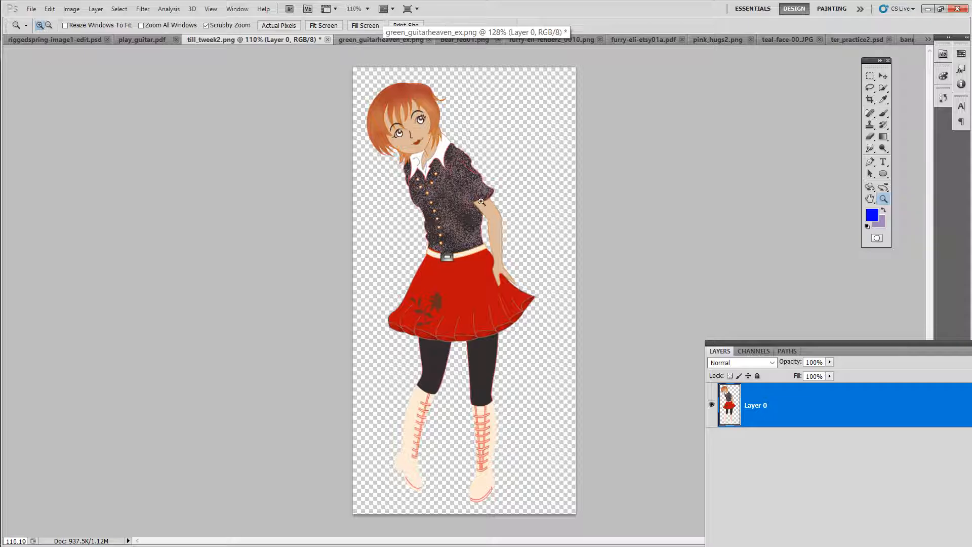
pyautogui.moveTo(503, 200); pyautogui.dragTo(533, 199)
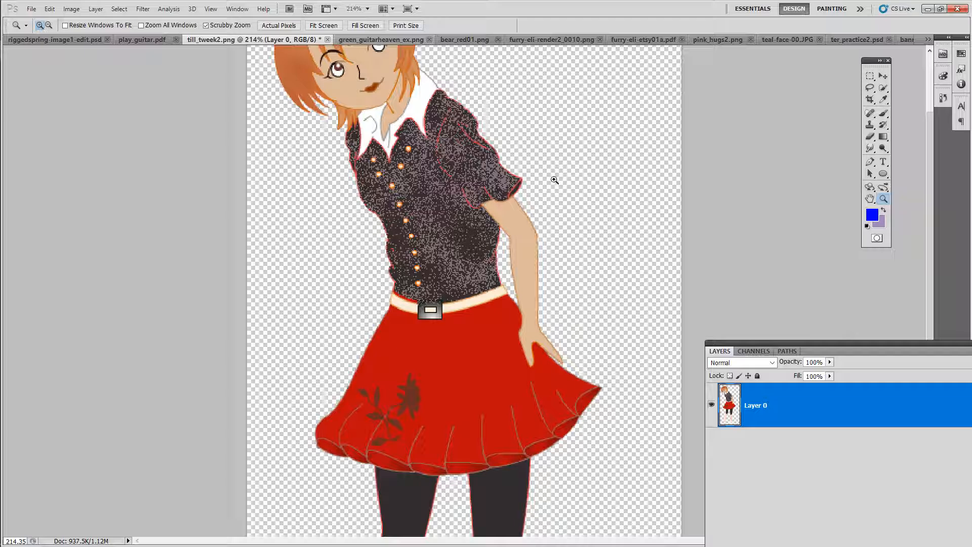
pyautogui.moveTo(477, 89); pyautogui.dragTo(475, 206)
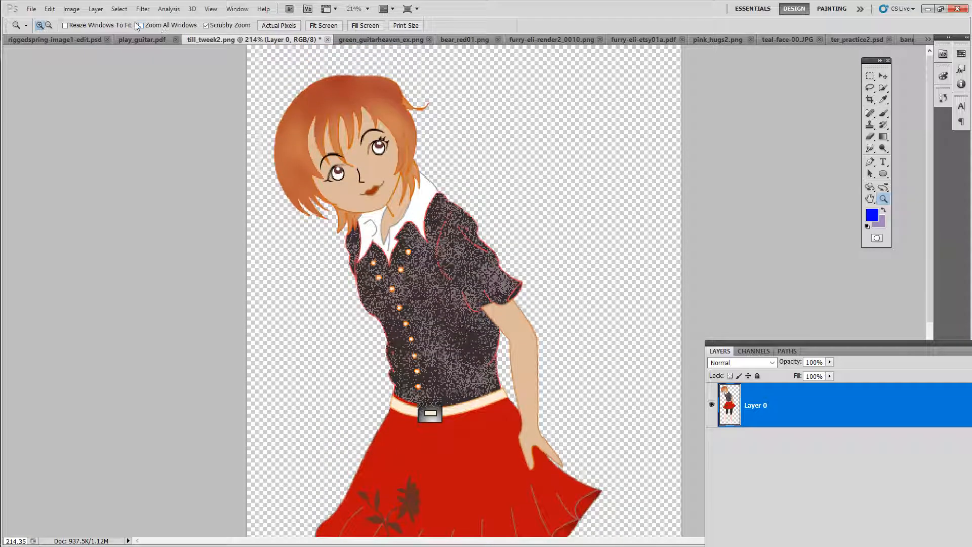
pyautogui.click(72, 9)
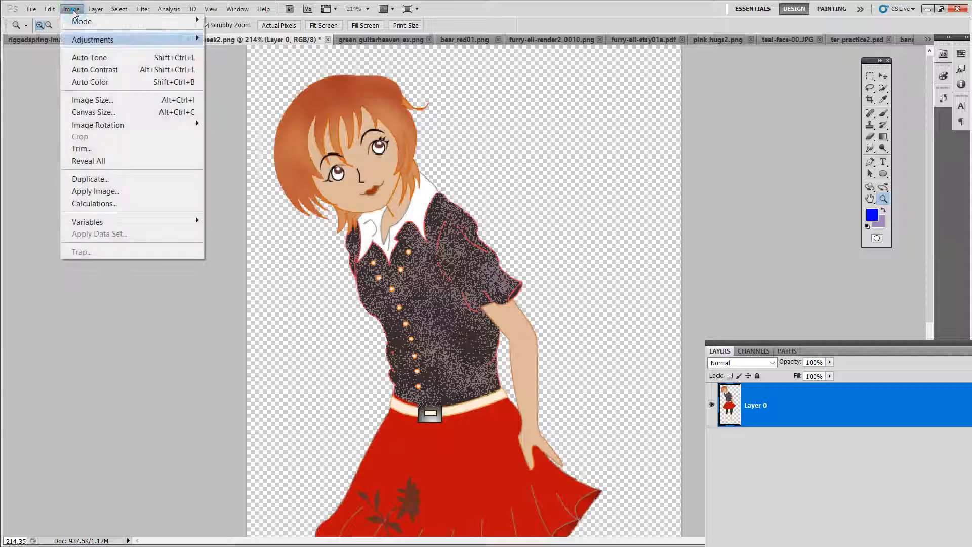
pyautogui.moveTo(101, 41)
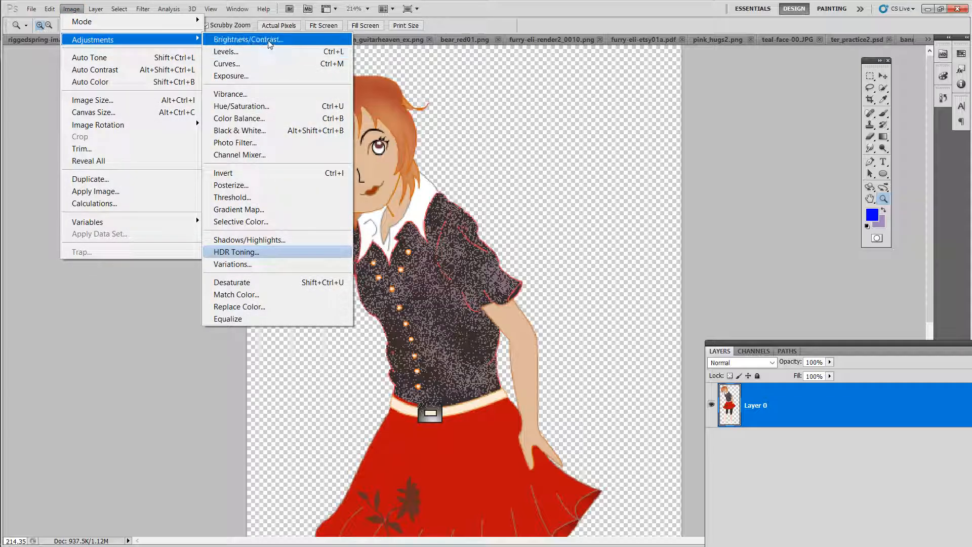
pyautogui.click(232, 75)
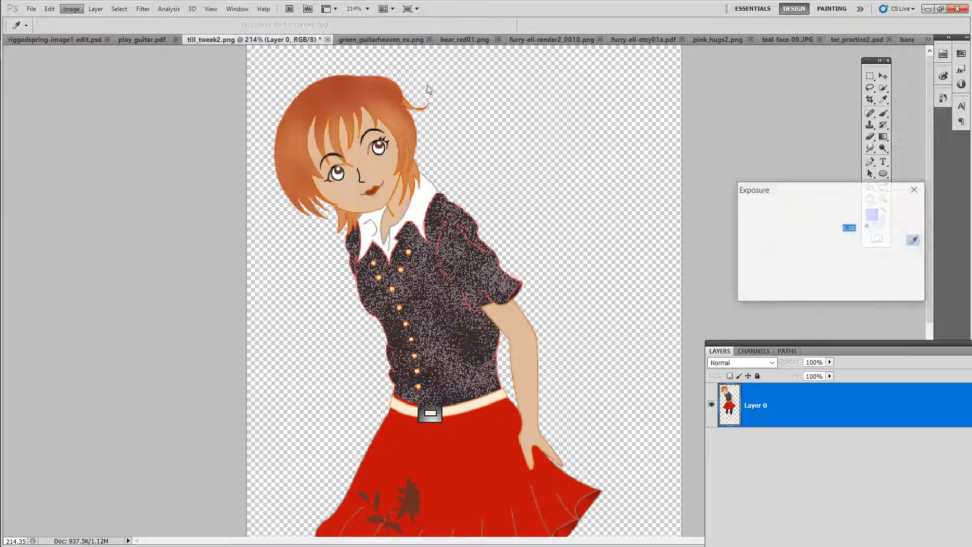
pyautogui.moveTo(808, 240); pyautogui.dragTo(830, 295)
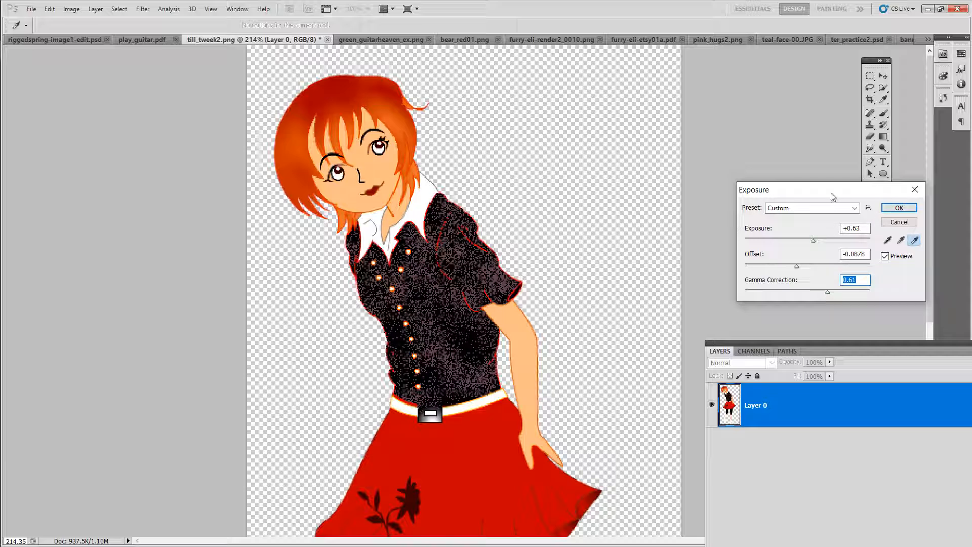
pyautogui.moveTo(845, 183); pyautogui.dragTo(788, 177)
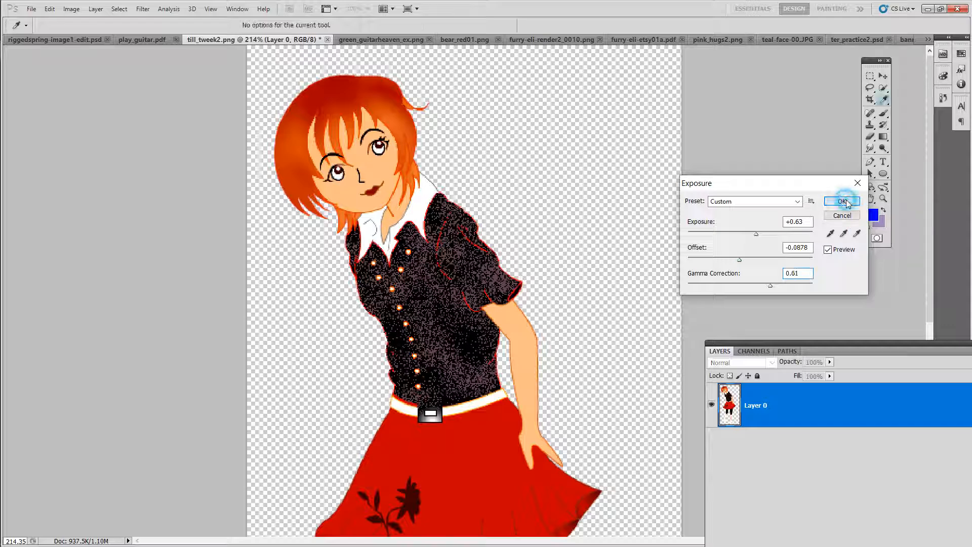
pyautogui.click(843, 201)
# Step: Duplicate Layer 0 of till_tweak2.png as Layer 0 copy and reselect Layer 0
pyautogui.moveTo(821, 342); pyautogui.dragTo(659, 123)
pyautogui.rightClick(646, 187)
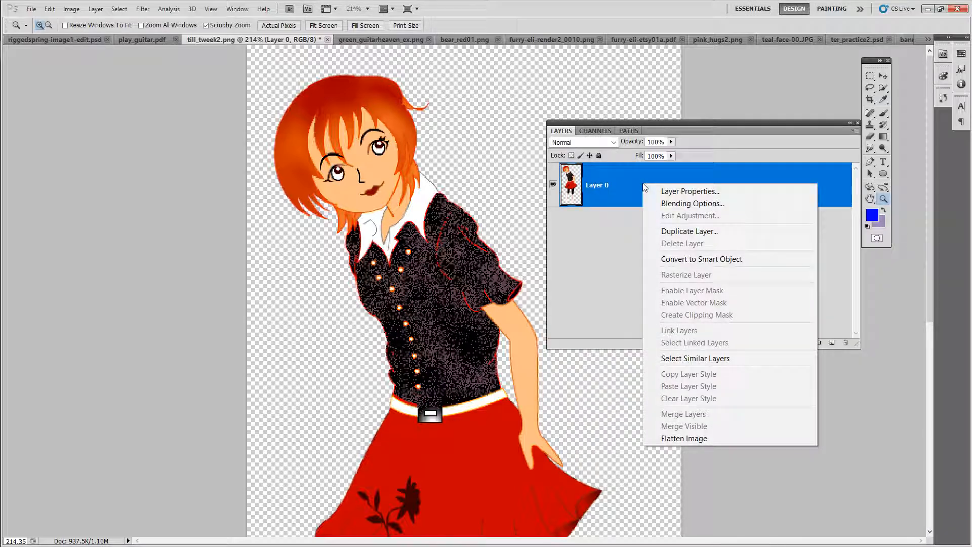
pyautogui.click(678, 233)
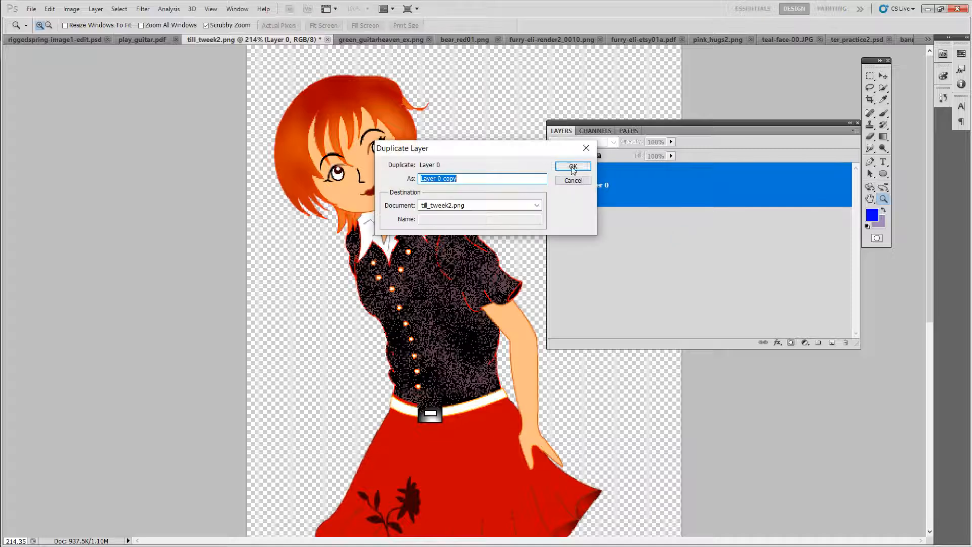
pyautogui.click(572, 167)
pyautogui.click(623, 233)
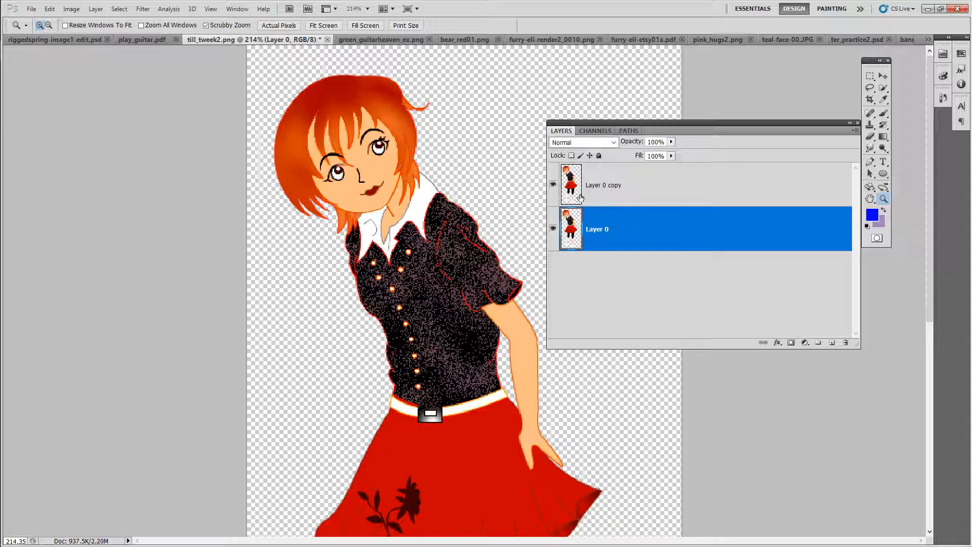
# Step: Duplicate Layer 0 as Layer 0 copy 2
pyautogui.rightClick(643, 237)
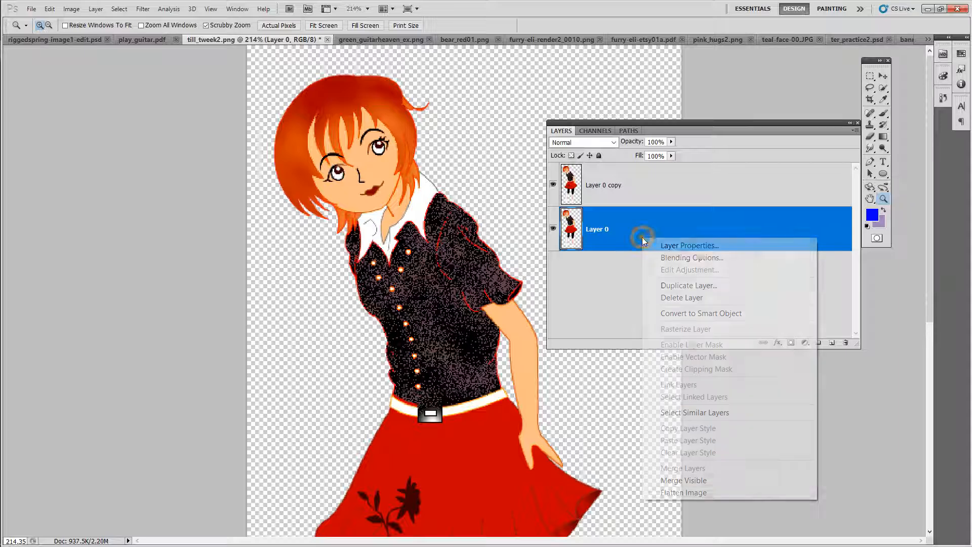
pyautogui.click(674, 286)
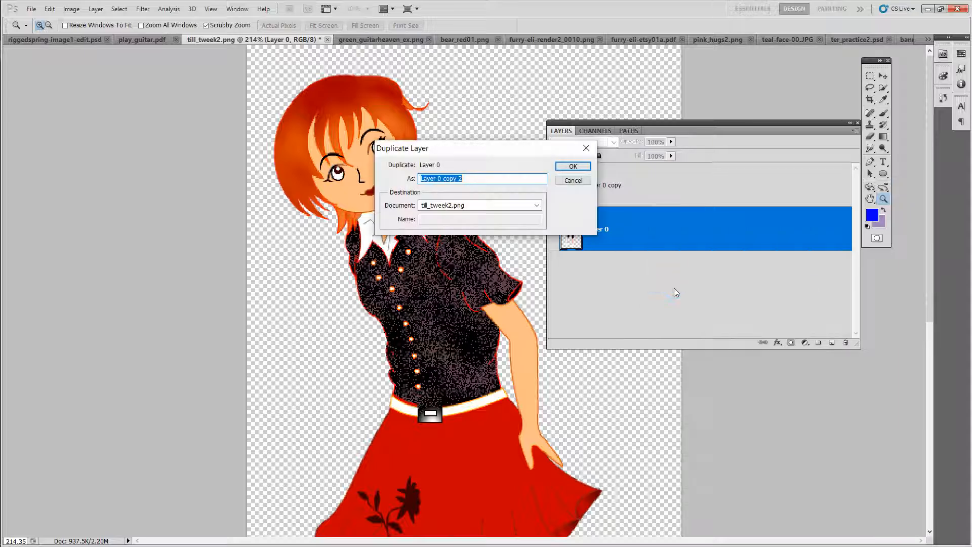
pyautogui.click(584, 169)
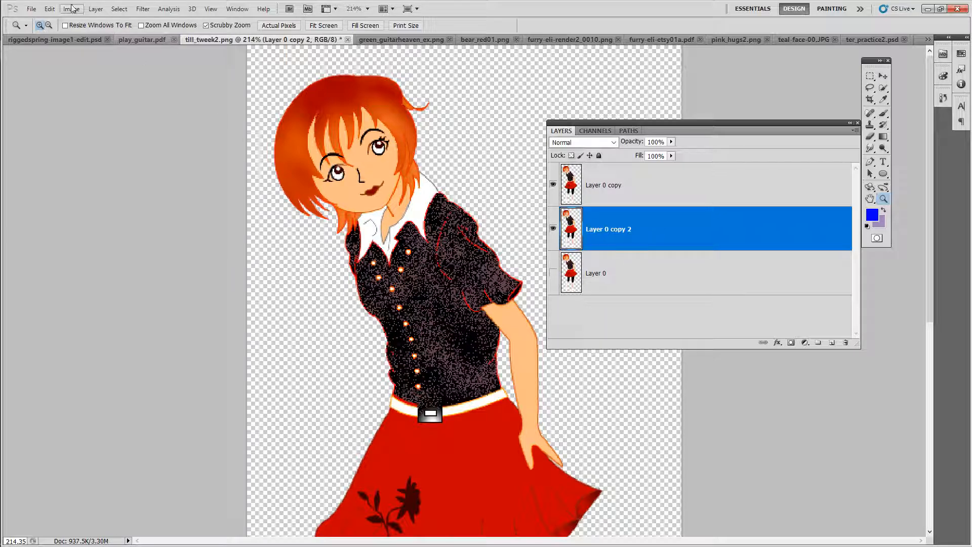
# Step: Hide Layer 0 copy and apply a Gaussian Blur with a radius of 7.4 pixels to Layer 0 copy 2
pyautogui.click(31, 9)
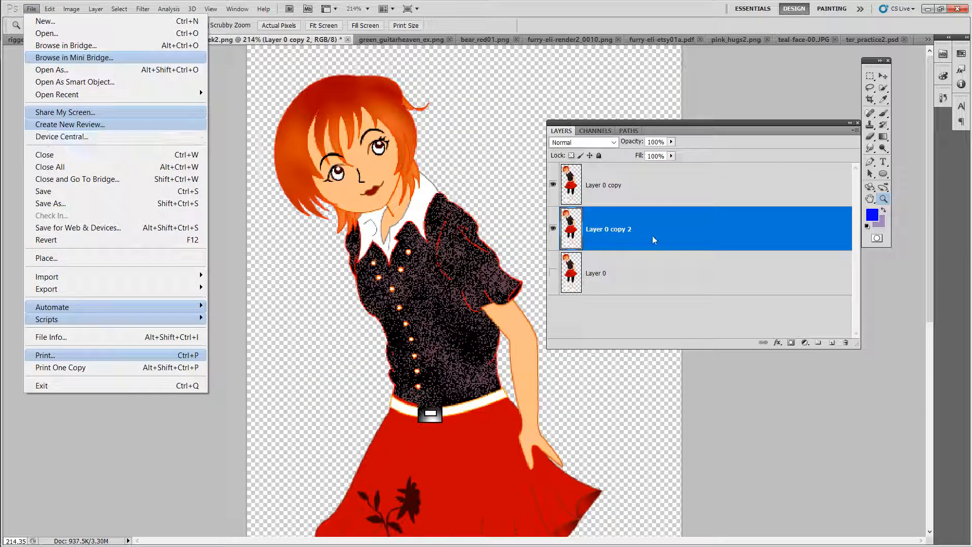
pyautogui.click(554, 188)
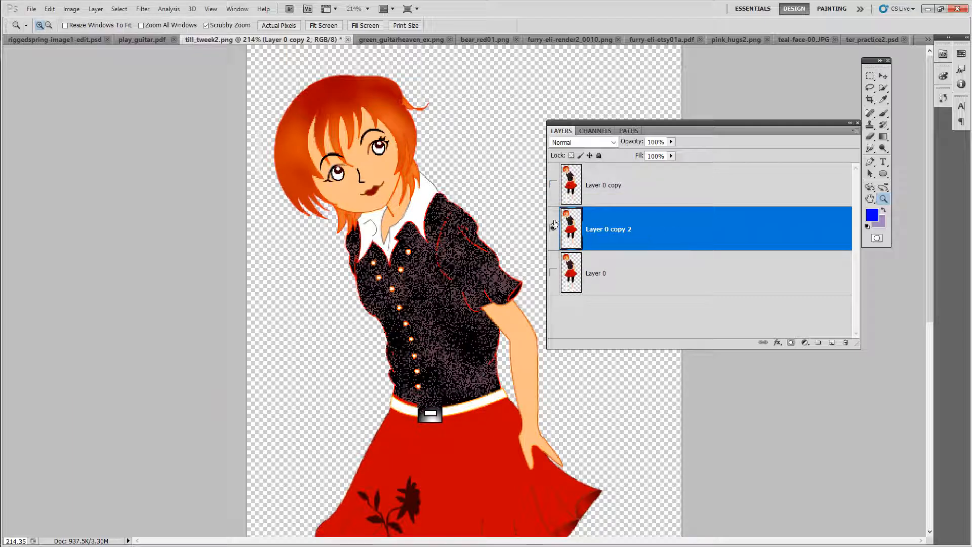
pyautogui.click(143, 9)
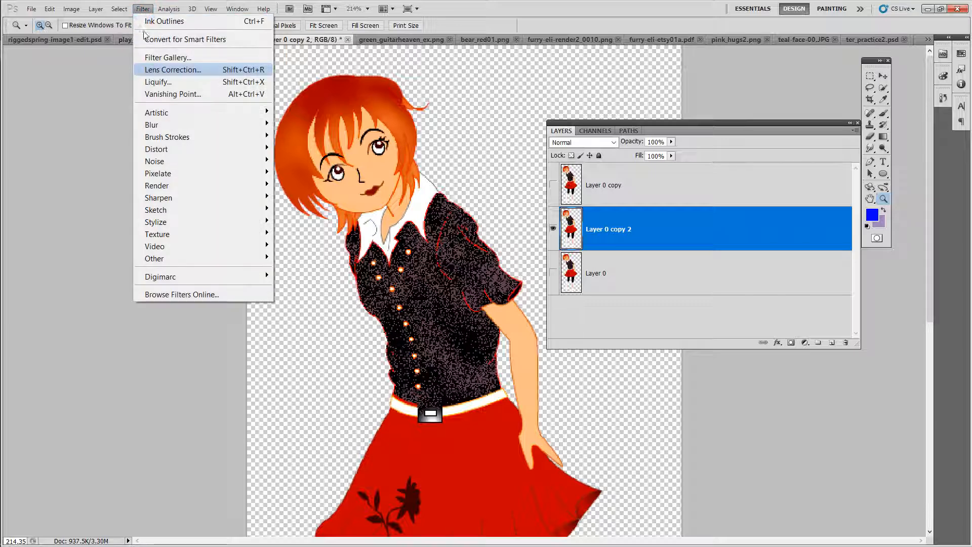
pyautogui.moveTo(157, 126)
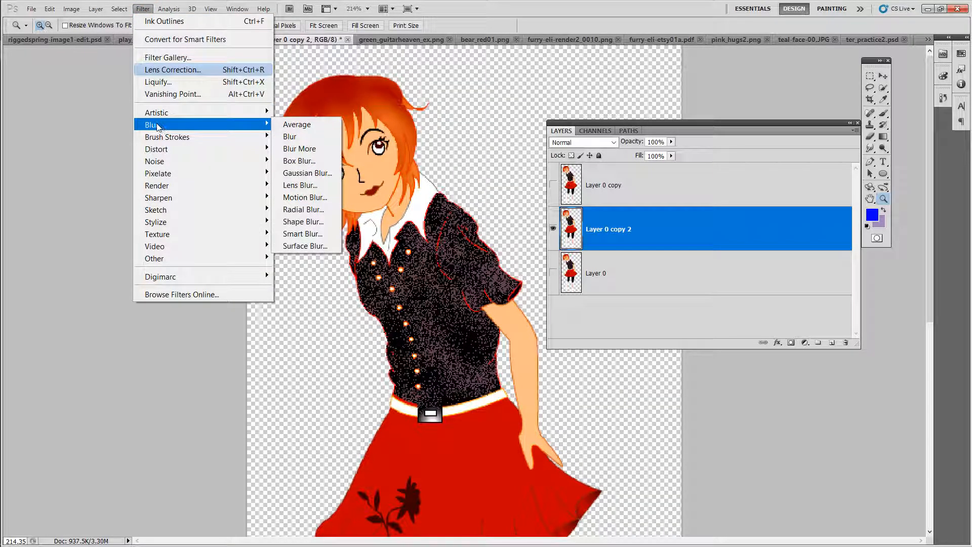
pyautogui.click(301, 174)
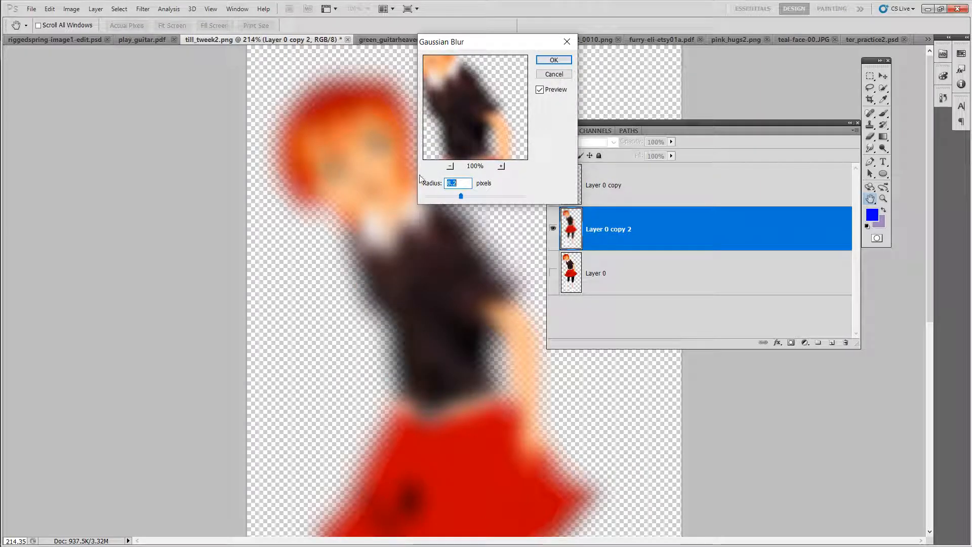
pyautogui.moveTo(450, 198); pyautogui.dragTo(458, 199)
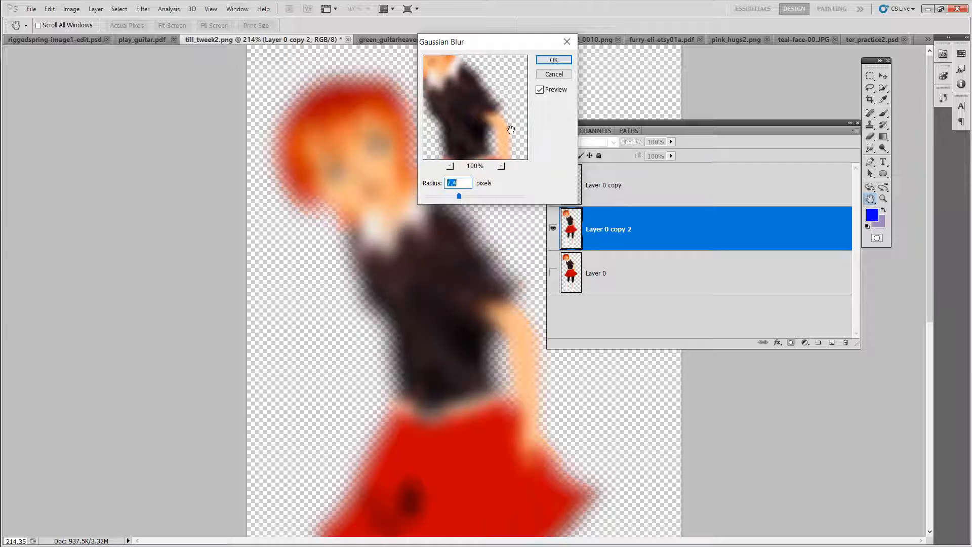
pyautogui.click(553, 61)
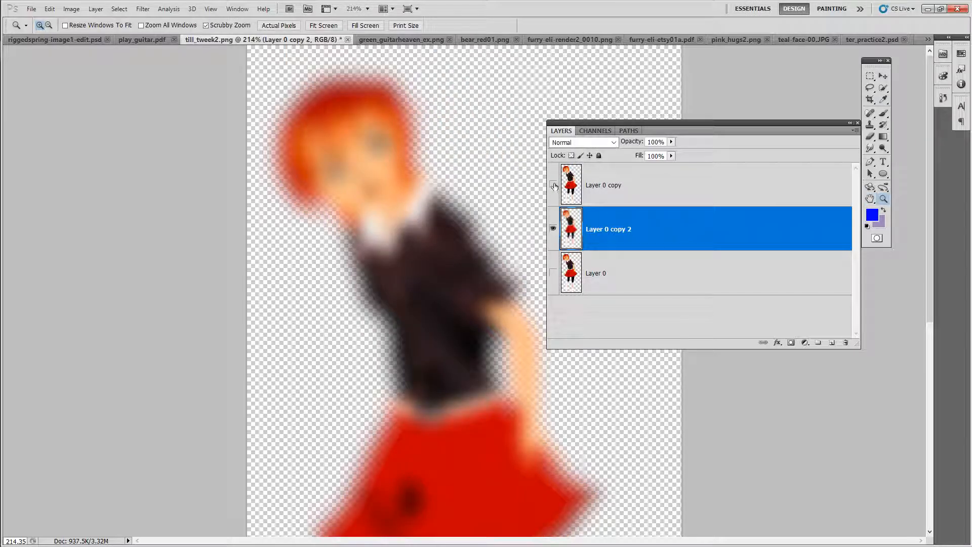
# Step: Show Layer 0 copy again and transform the blurred layer, widening it to about 105% and nudging it slightly left
pyautogui.click(553, 185)
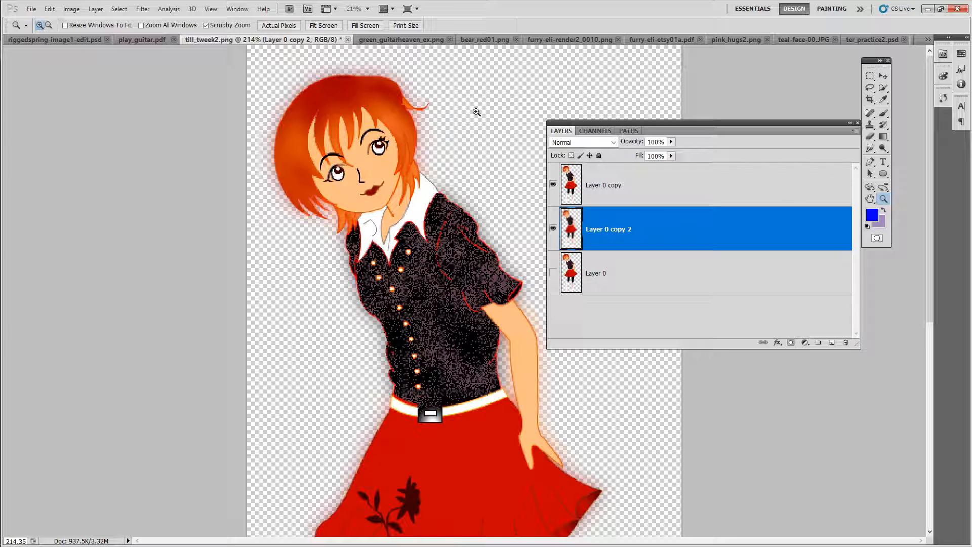
pyautogui.click(883, 78)
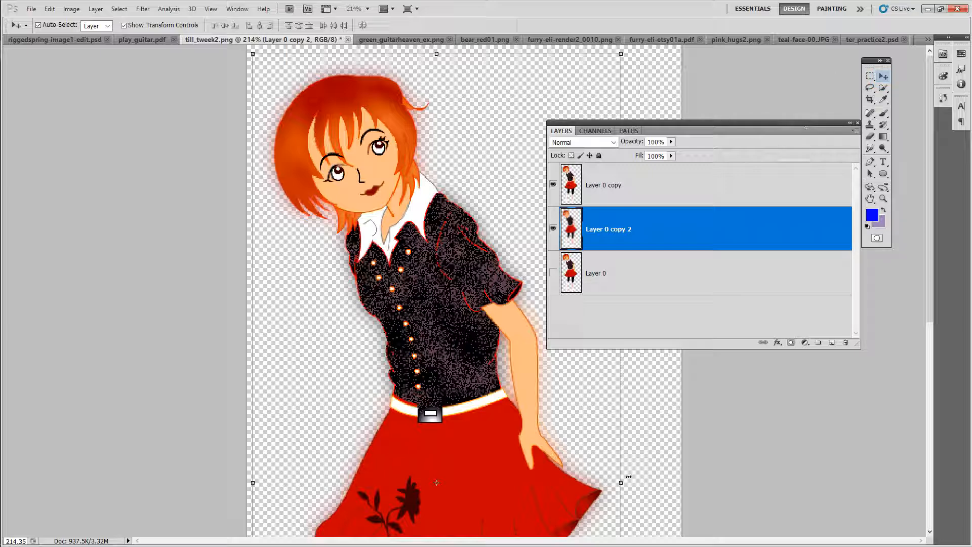
pyautogui.moveTo(625, 486); pyautogui.dragTo(642, 483)
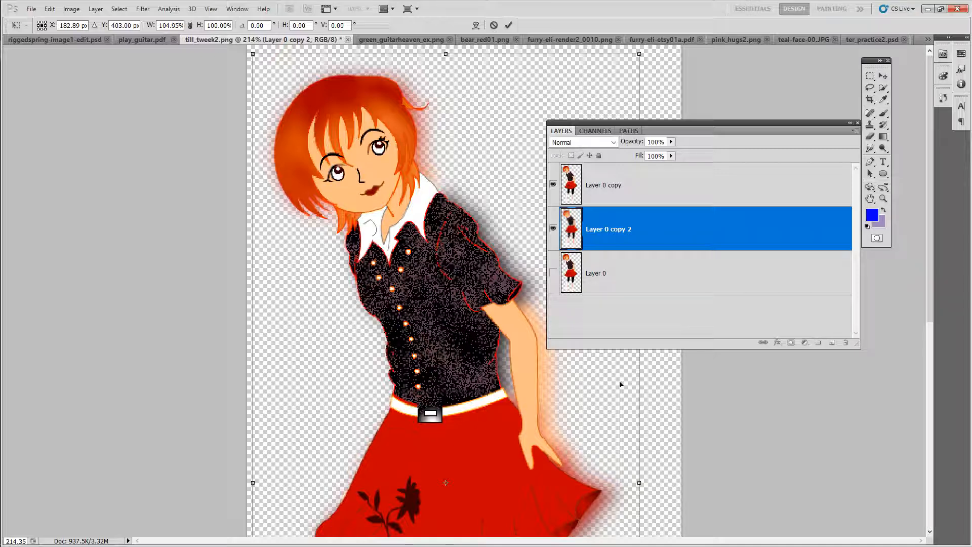
pyautogui.press('Left')
pyautogui.press('Left')
pyautogui.press('Left')
pyautogui.press('Left')
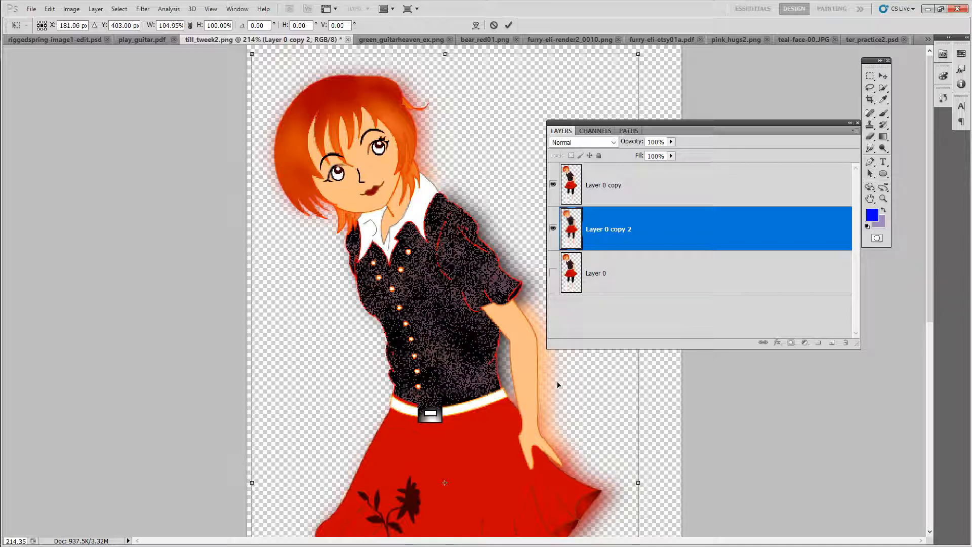
pyautogui.press('Left')
pyautogui.press('Left')
pyautogui.press('Left')
pyautogui.press('Left')
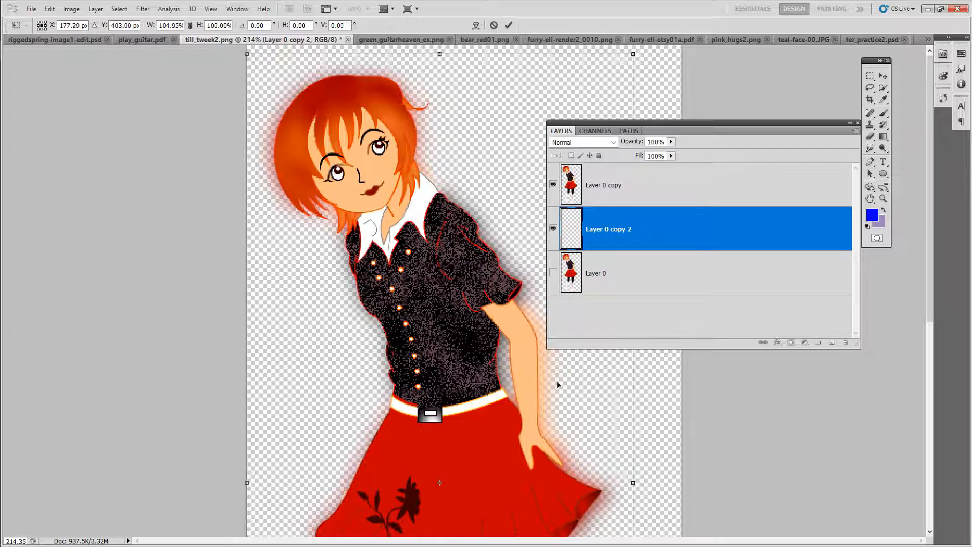
pyautogui.press('Right')
pyautogui.press('Right')
pyautogui.press('Right')
pyautogui.press('Right')
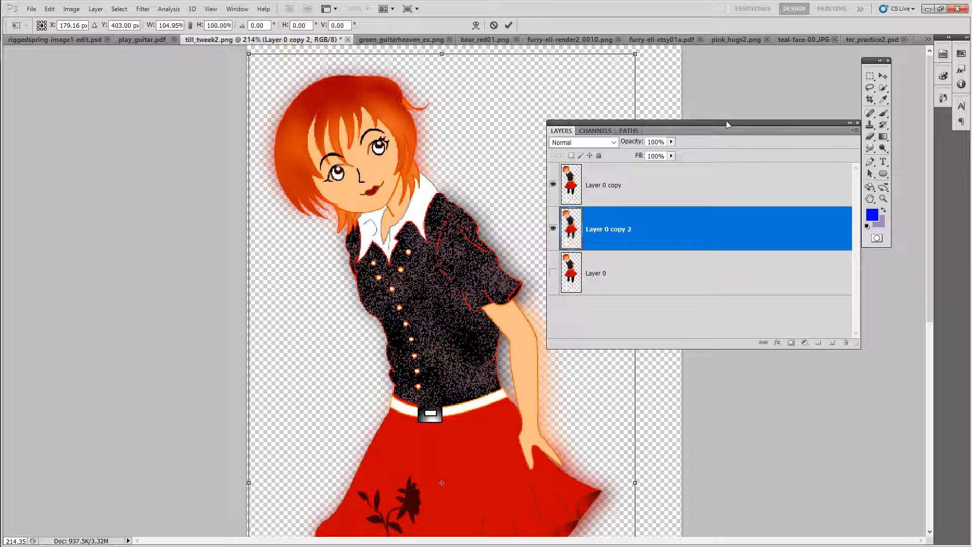
pyautogui.click(666, 231)
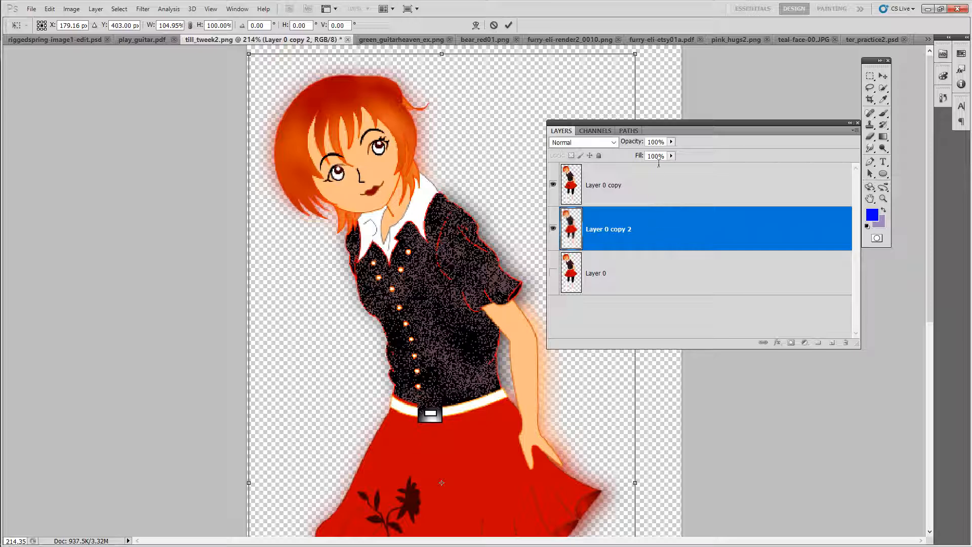
pyautogui.click(509, 26)
# Step: Duplicate the blurred Layer 0 copy 2 as Layer 0 copy 3
pyautogui.rightClick(666, 230)
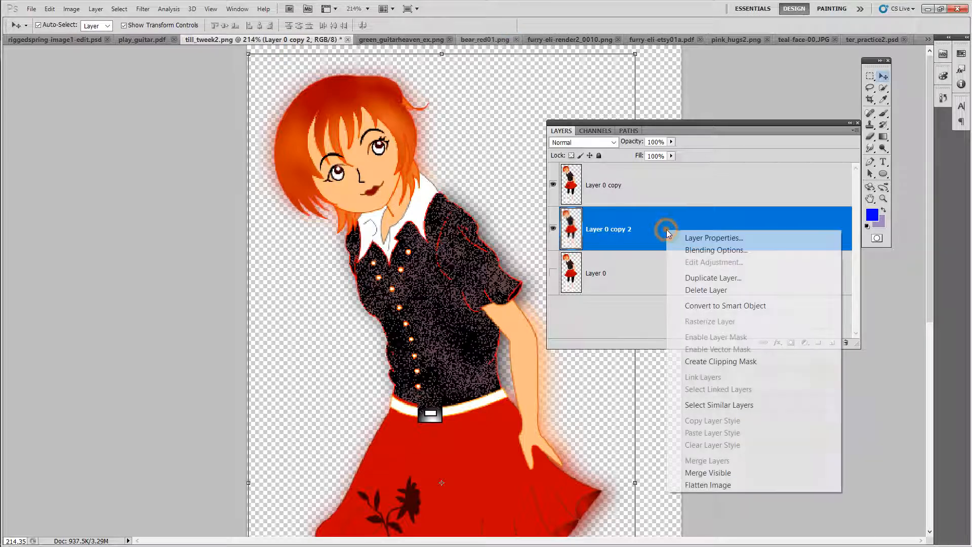
pyautogui.click(701, 278)
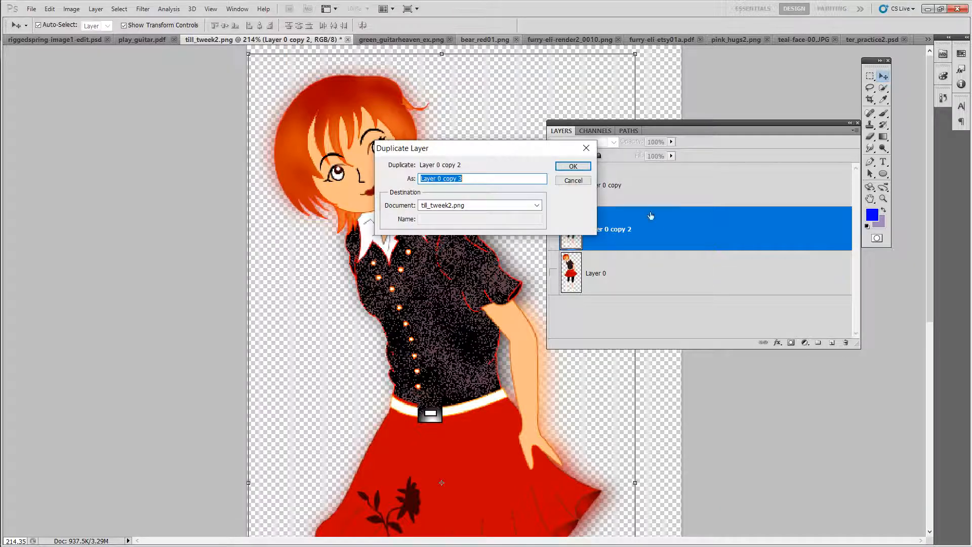
pyautogui.click(573, 166)
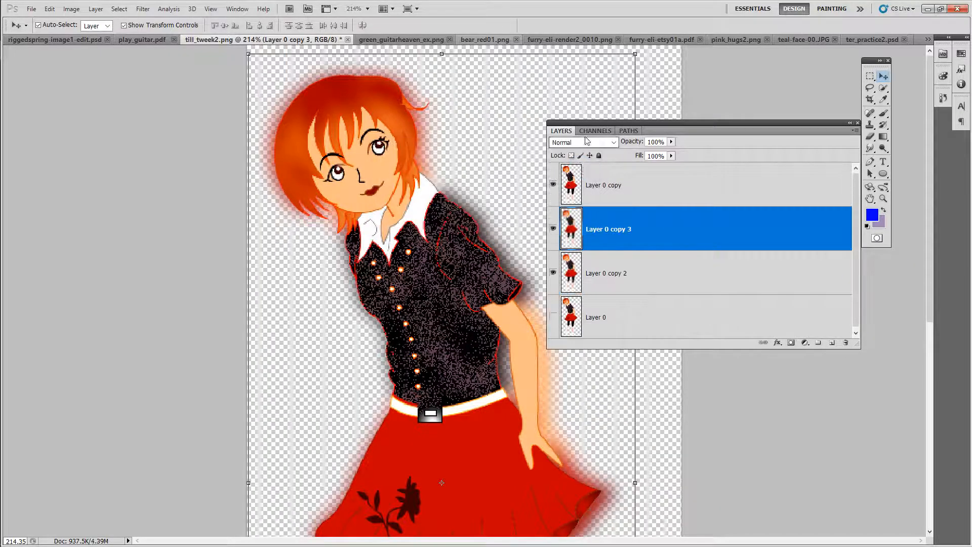
# Step: Rearrange the Layers panel, zoom out to the whole figure, and duplicate Layer 0 copy as Layer 0 copy 4
pyautogui.moveTo(638, 123); pyautogui.dragTo(793, 90)
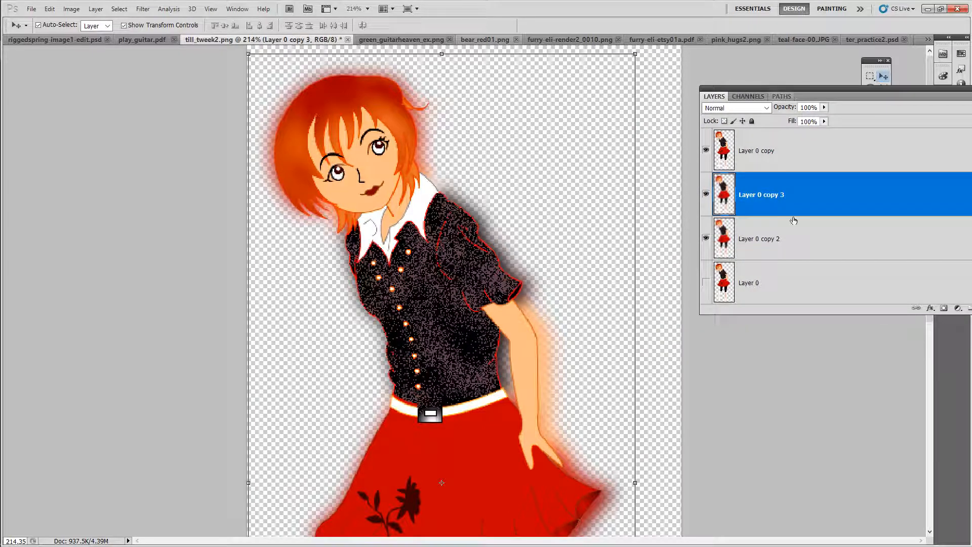
pyautogui.moveTo(765, 314); pyautogui.dragTo(762, 400)
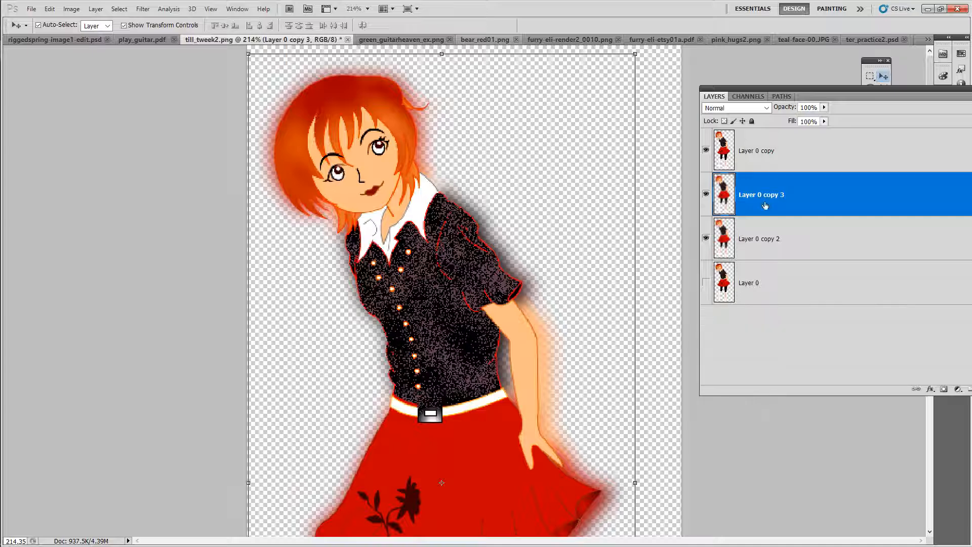
pyautogui.moveTo(783, 91); pyautogui.dragTo(802, 93)
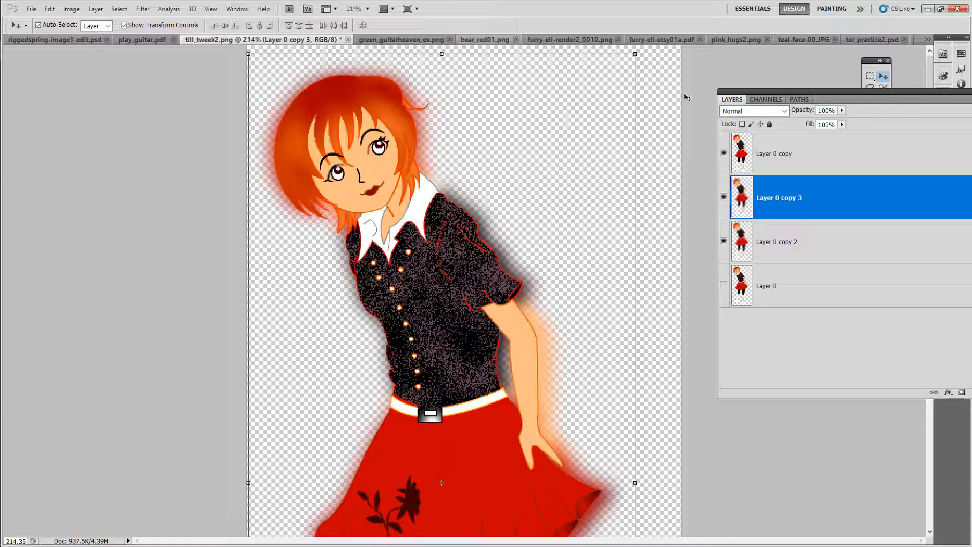
pyautogui.click(703, 77)
pyautogui.moveTo(764, 94); pyautogui.dragTo(779, 373)
pyautogui.click(883, 198)
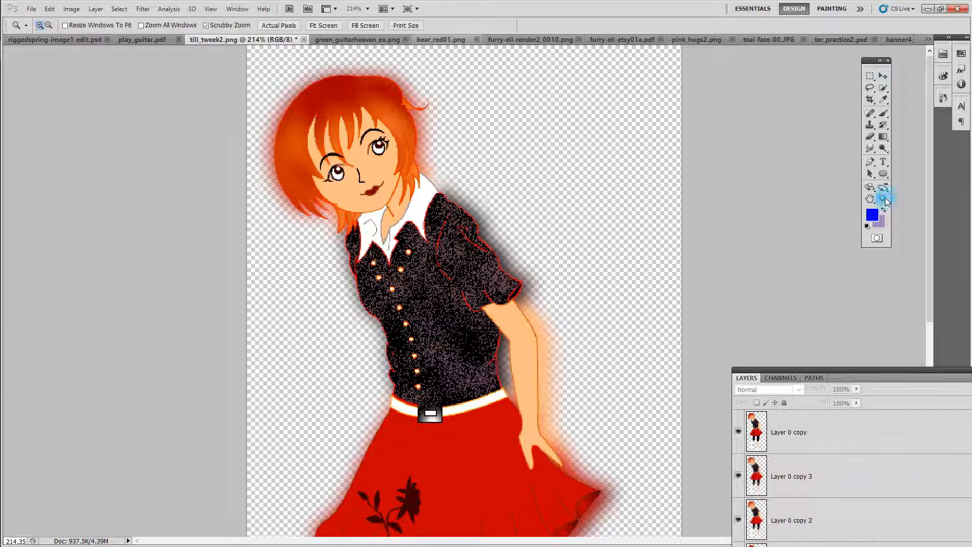
pyautogui.moveTo(616, 295); pyautogui.dragTo(594, 283)
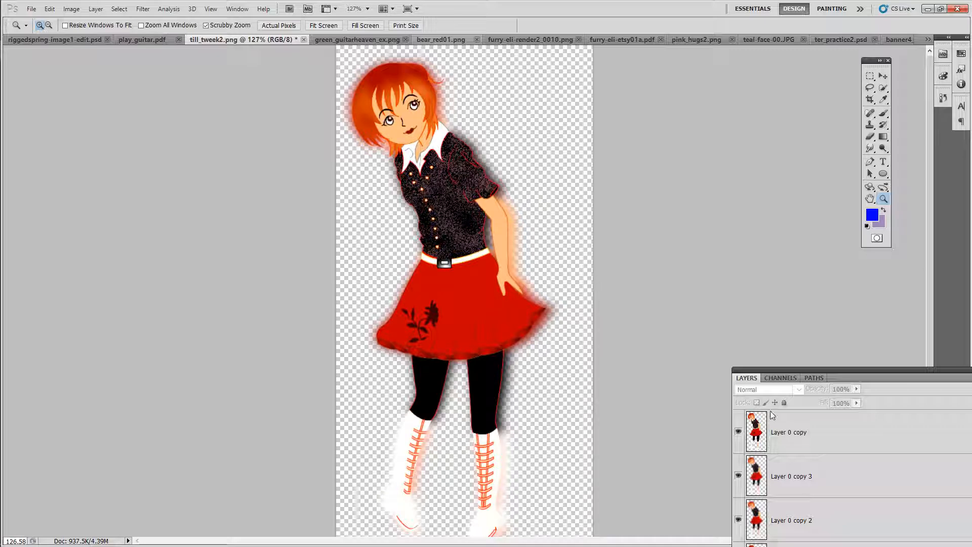
pyautogui.moveTo(839, 369); pyautogui.dragTo(801, 235)
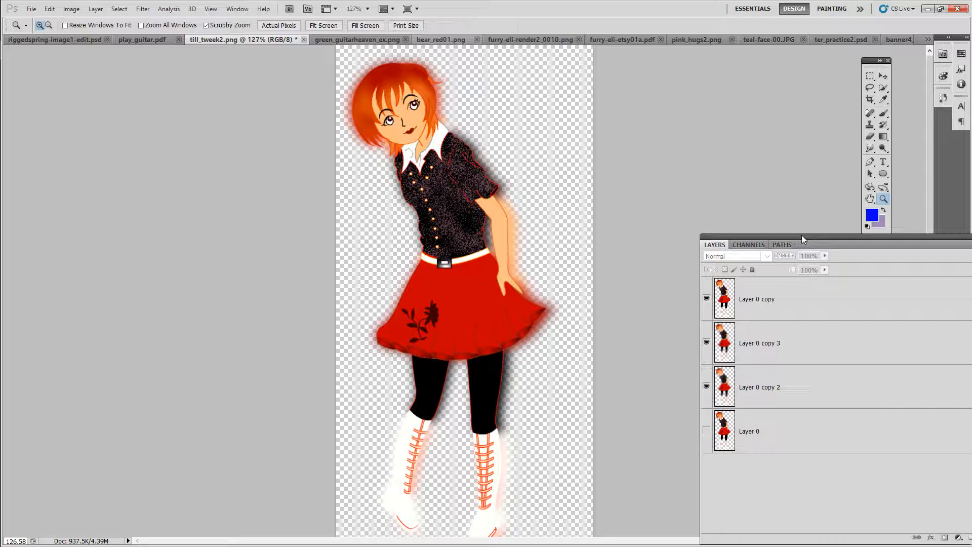
pyautogui.click(811, 310)
pyautogui.rightClick(807, 310)
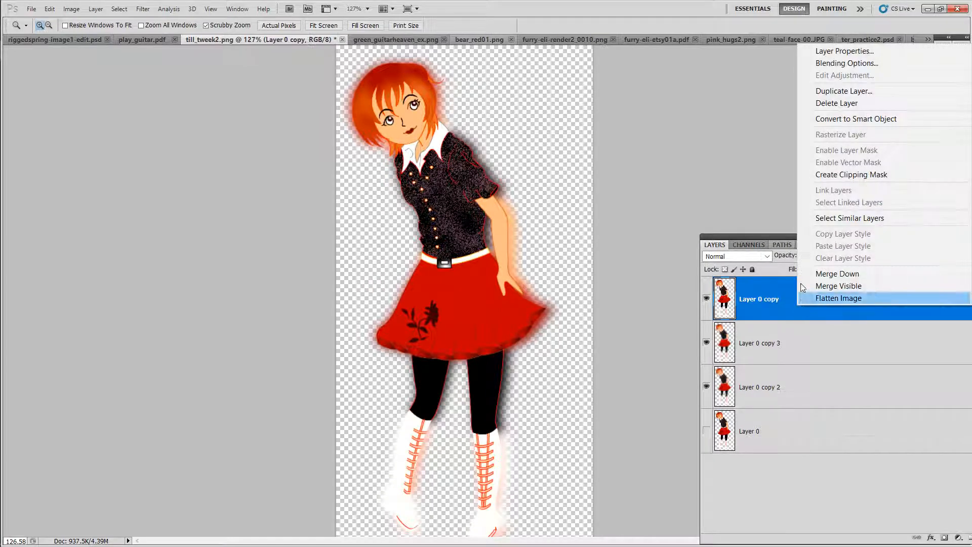
pyautogui.click(844, 91)
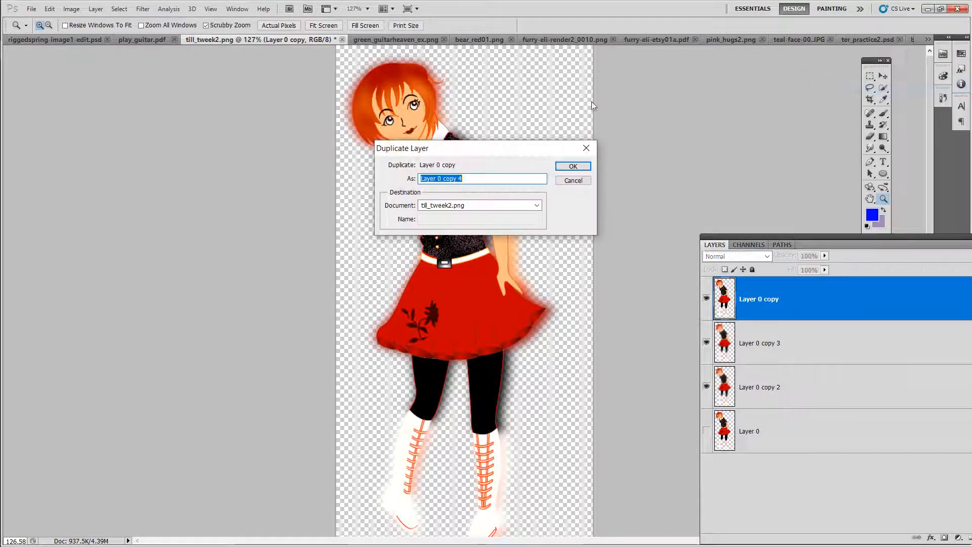
pyautogui.click(566, 167)
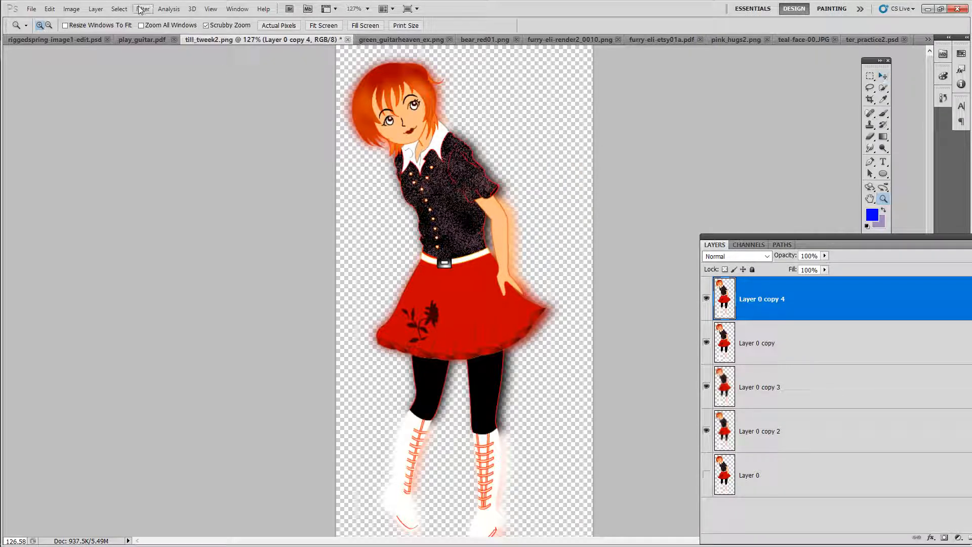
# Step: Apply Hue/Saturation to Layer 0 copy 4 with hue -42, saturation -5 and lightness +6
pyautogui.click(71, 9)
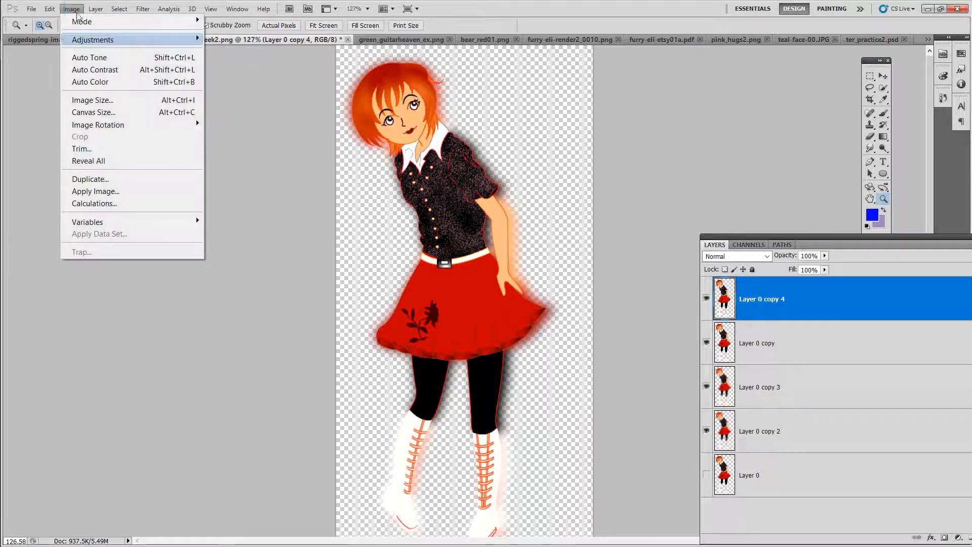
pyautogui.moveTo(111, 48)
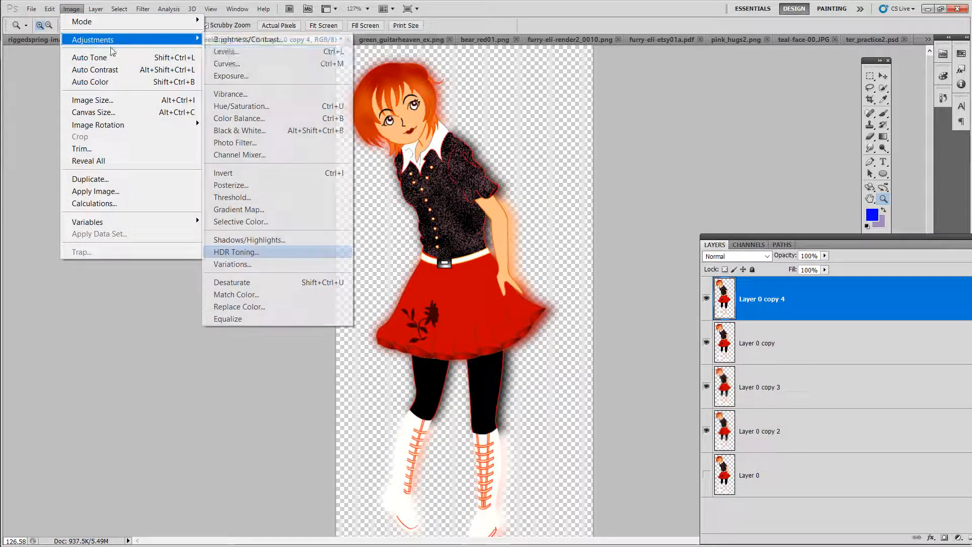
pyautogui.click(254, 110)
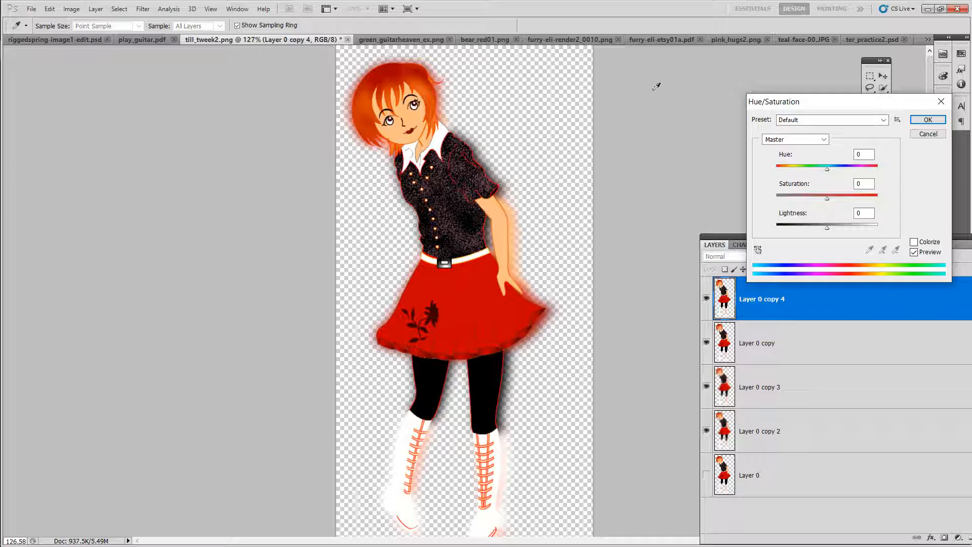
pyautogui.moveTo(828, 169); pyautogui.dragTo(830, 226)
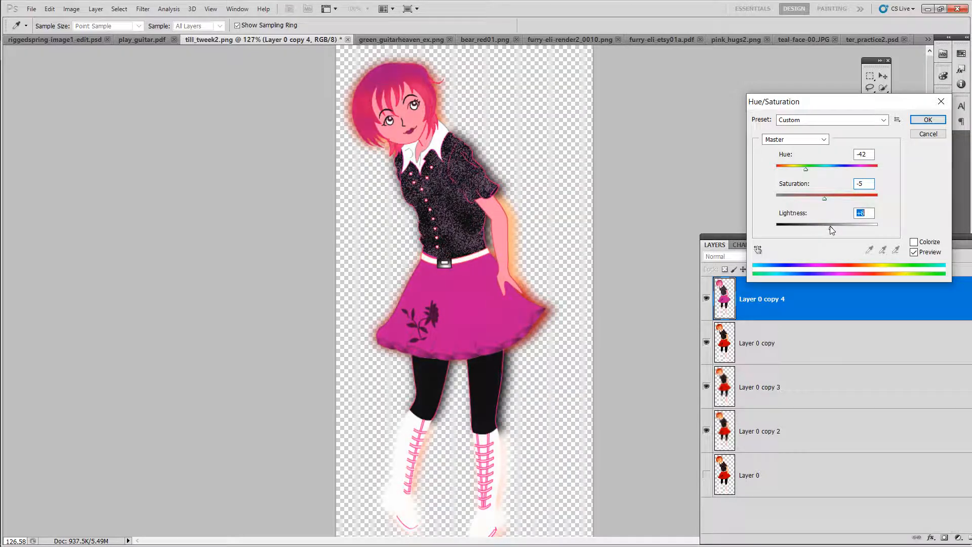
pyautogui.click(914, 242)
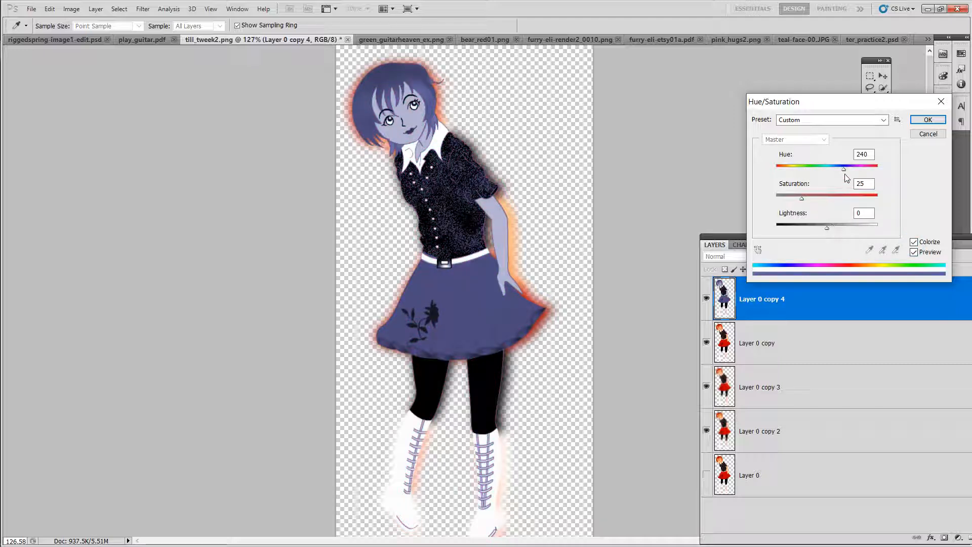
pyautogui.moveTo(844, 169); pyautogui.dragTo(842, 199)
pyautogui.click(914, 242)
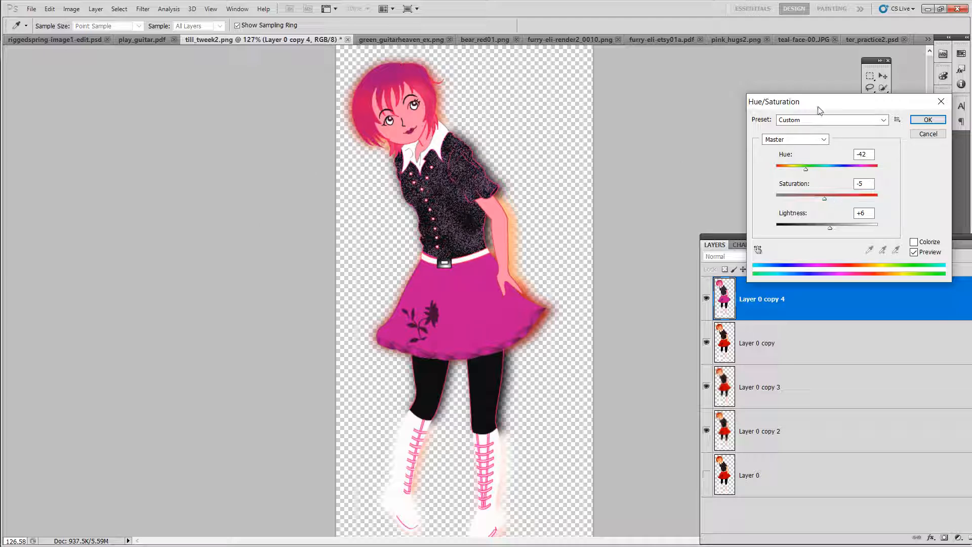
# Step: Move the Hue/Saturation dialog aside and confirm the adjustment on Layer 0 copy 4
pyautogui.moveTo(820, 110); pyautogui.dragTo(770, 92)
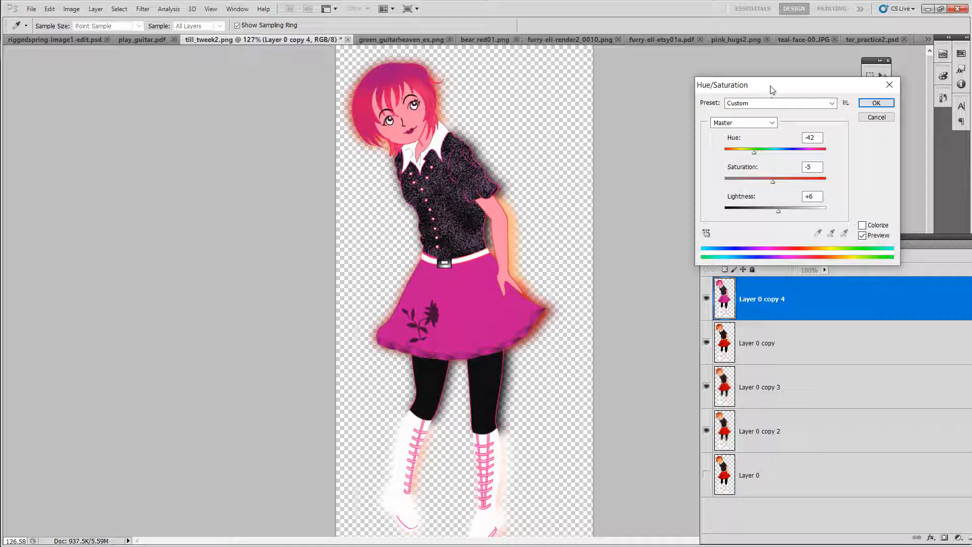
pyautogui.moveTo(772, 89); pyautogui.dragTo(701, 62)
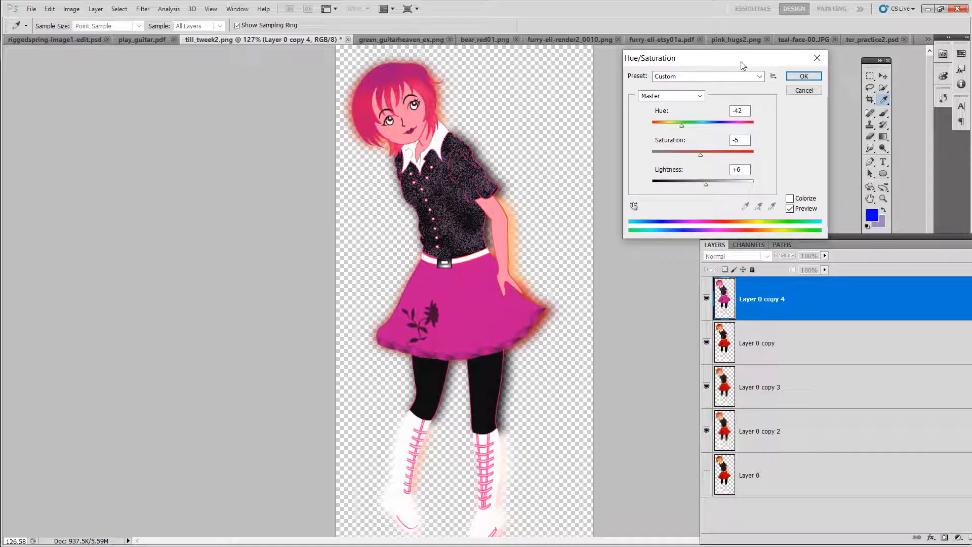
pyautogui.click(804, 77)
pyautogui.click(152, 10)
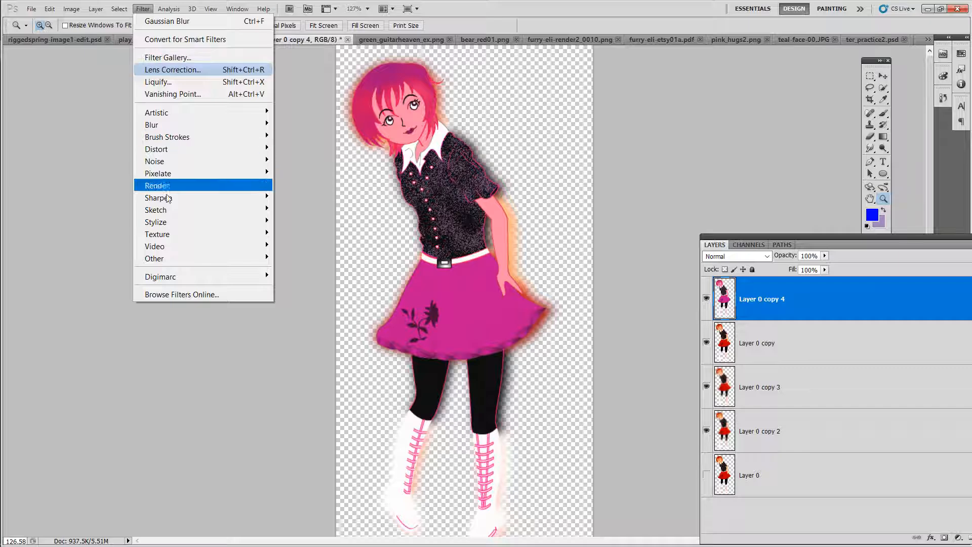
pyautogui.moveTo(72, 8)
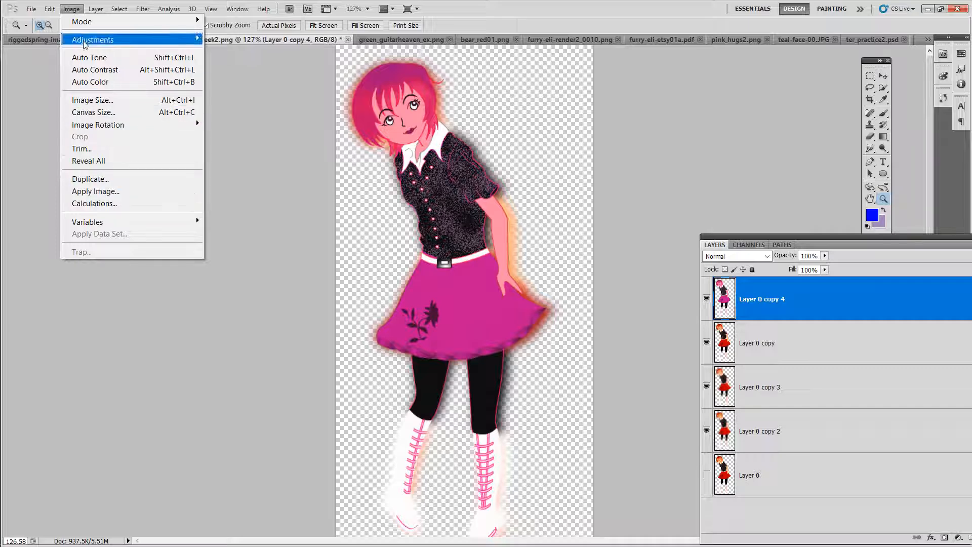
pyautogui.moveTo(85, 45)
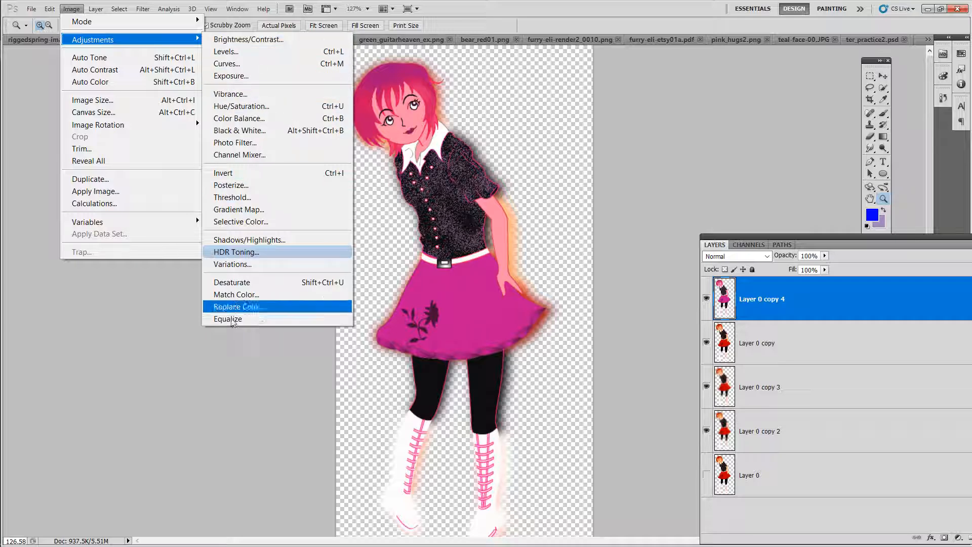
pyautogui.moveTo(96, 10)
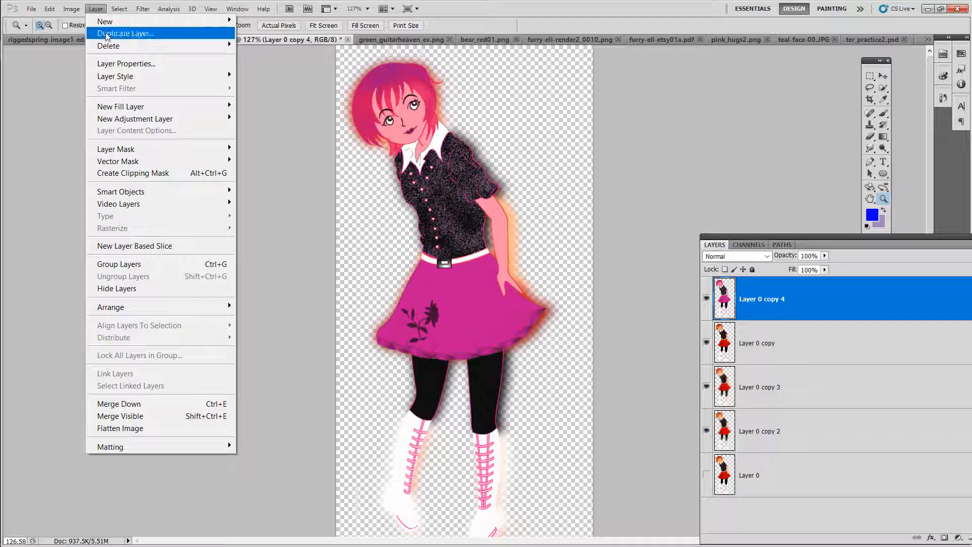
pyautogui.moveTo(143, 8)
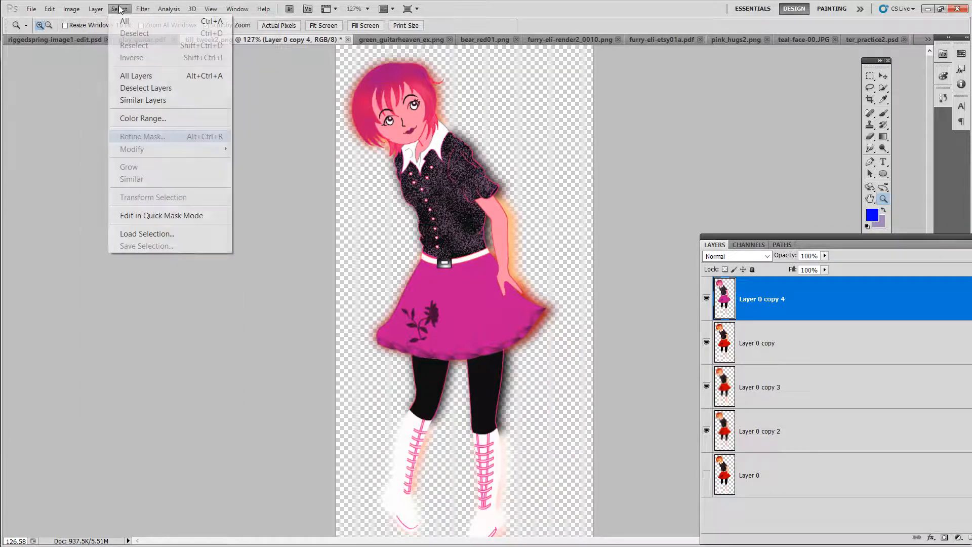
pyautogui.moveTo(263, 9)
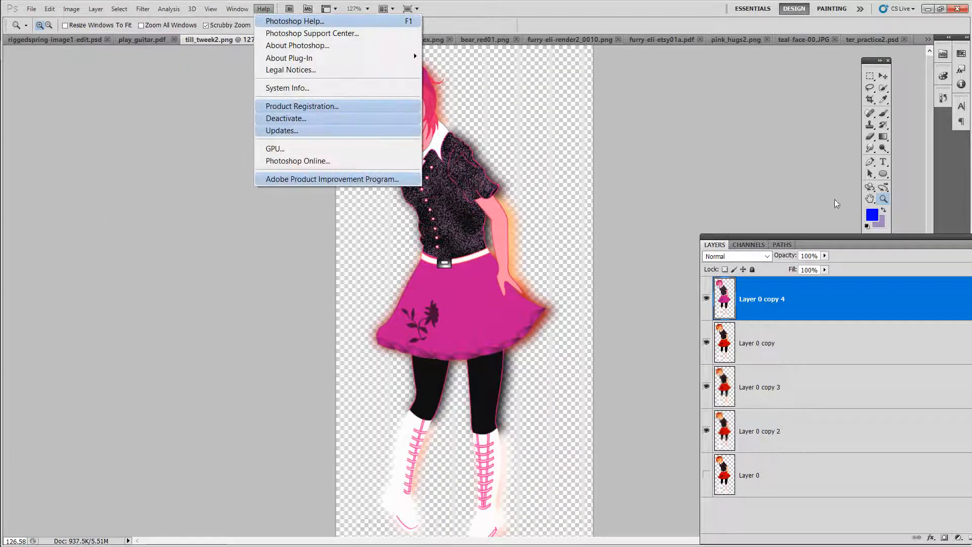
# Step: Float the Paths panel and redock it with Layers and Channels, then reposition the Layers panel beside the canvas
pyautogui.click(883, 198)
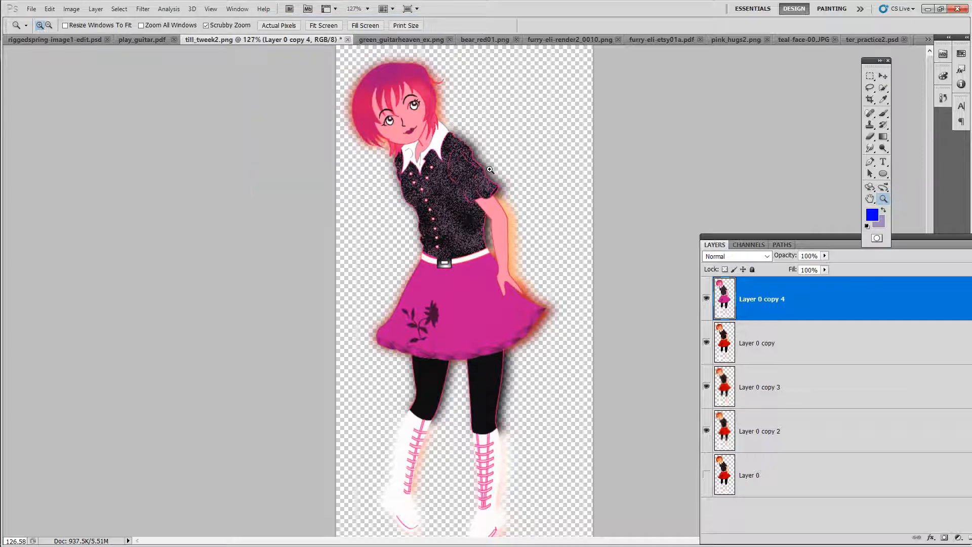
pyautogui.moveTo(464, 106)
pyautogui.mouseDown()
pyautogui.moveTo(559, 115)
pyautogui.moveTo(457, 114)
pyautogui.mouseUp()
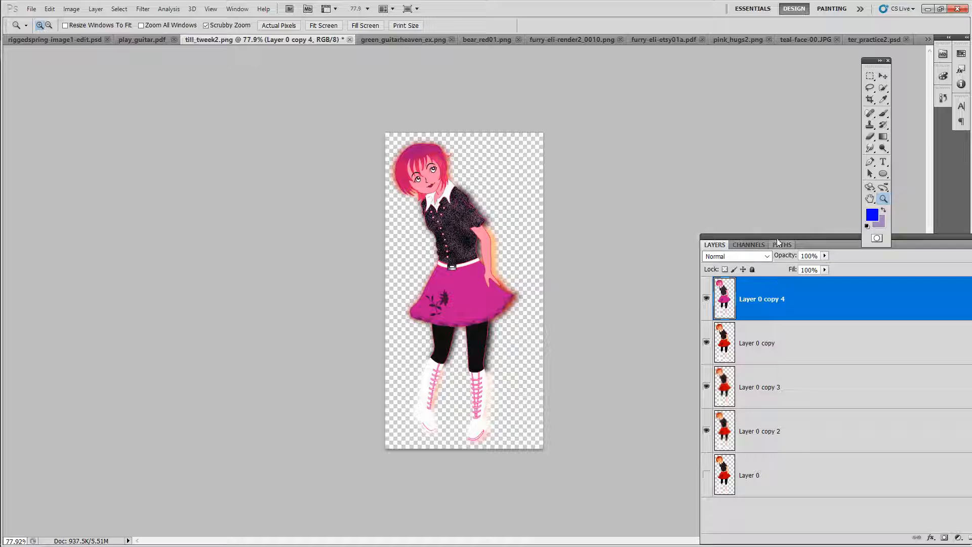
pyautogui.moveTo(775, 237); pyautogui.dragTo(49, 80)
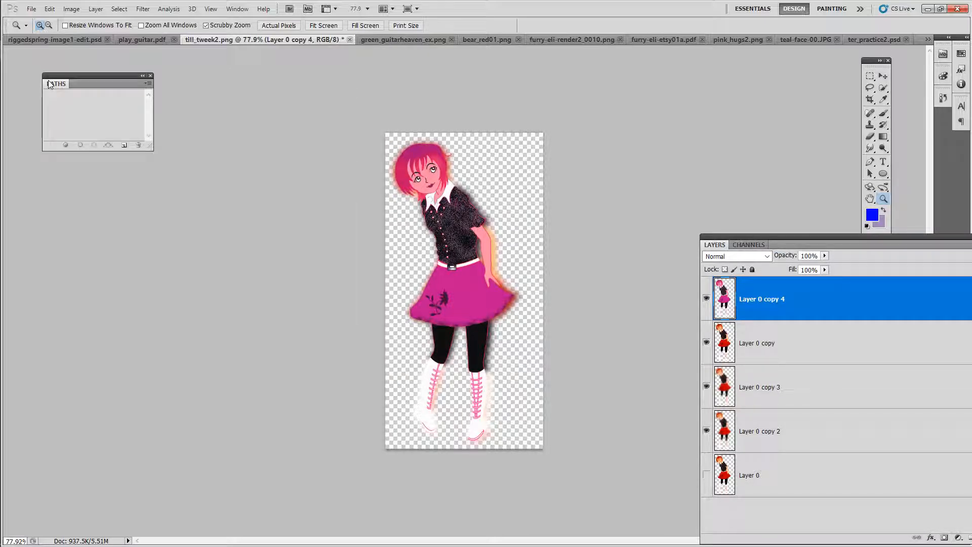
pyautogui.moveTo(61, 89); pyautogui.dragTo(796, 248)
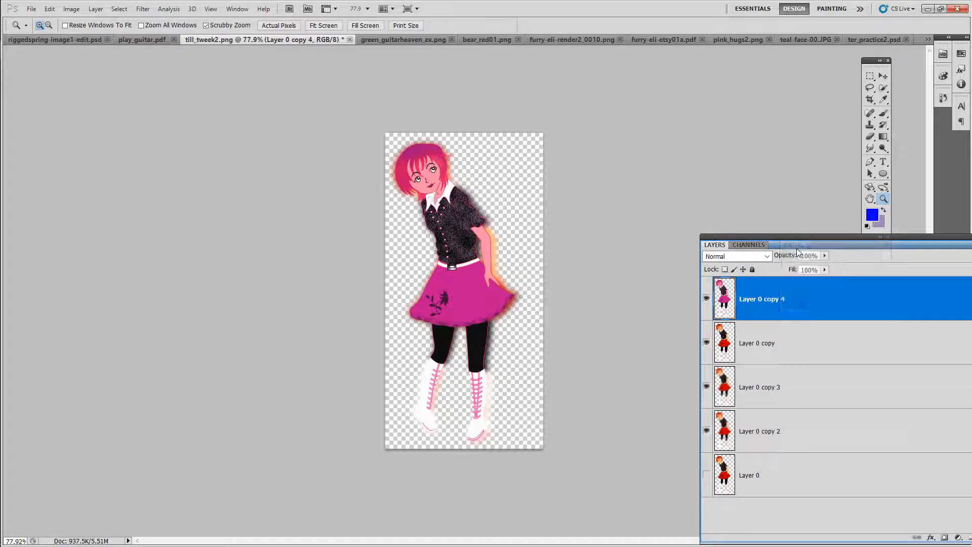
pyautogui.click(714, 245)
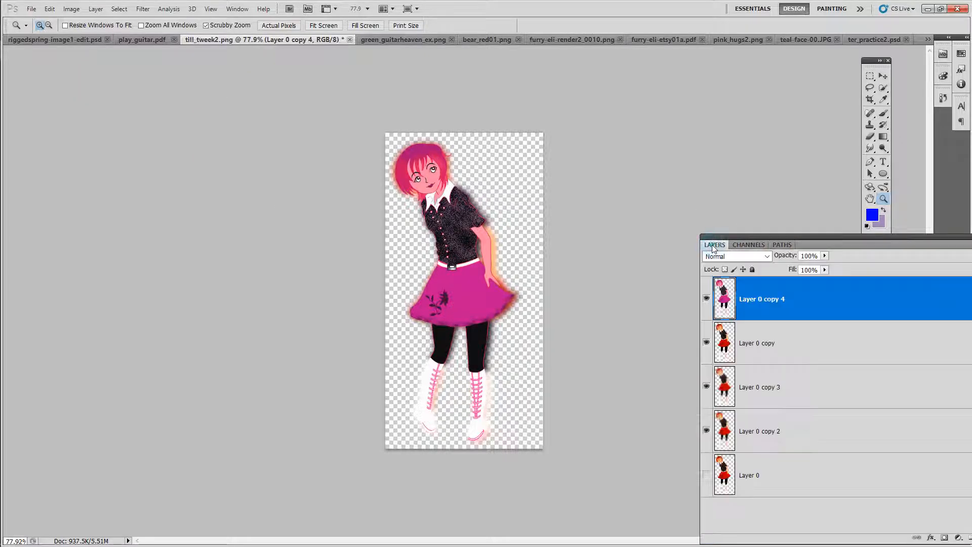
pyautogui.click(749, 245)
pyautogui.click(783, 244)
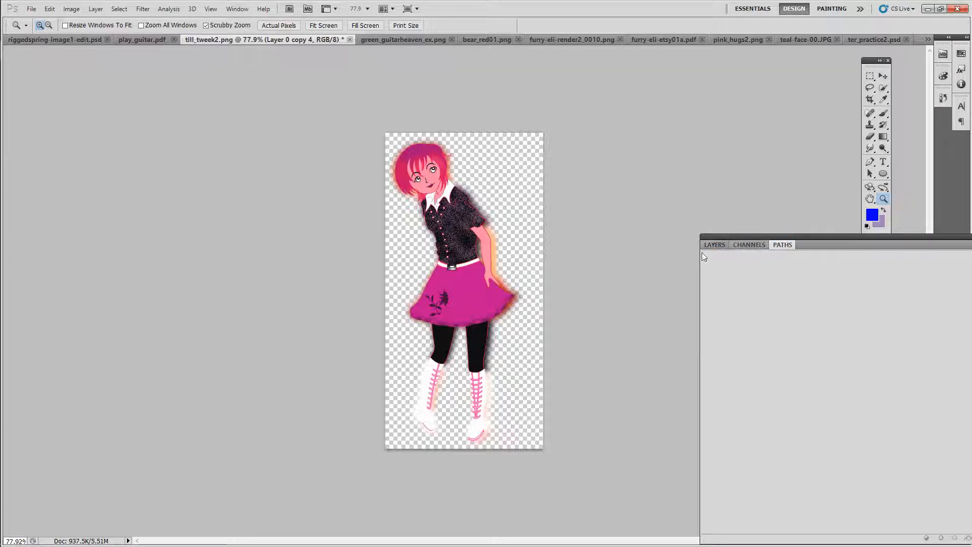
pyautogui.moveTo(714, 245); pyautogui.dragTo(678, 216)
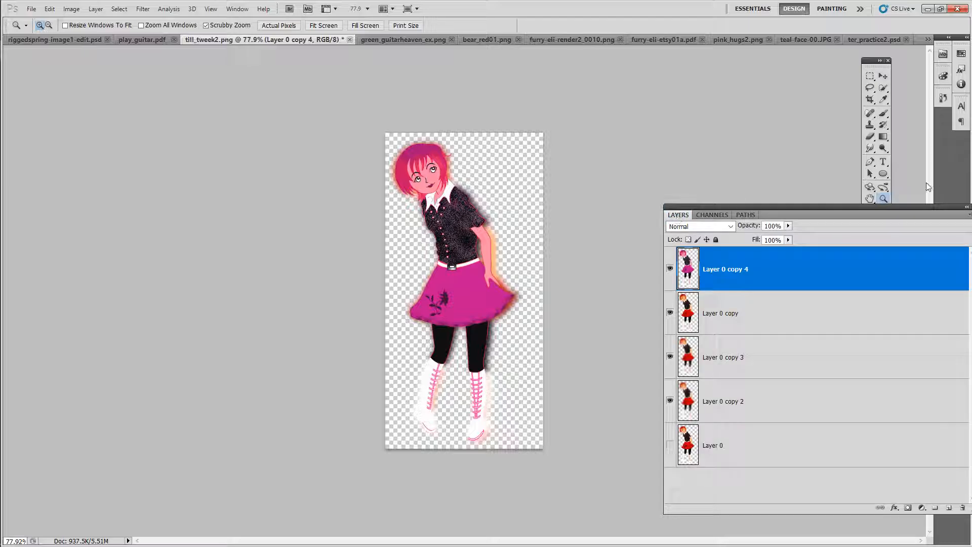
pyautogui.click(884, 198)
pyautogui.moveTo(483, 201); pyautogui.dragTo(525, 202)
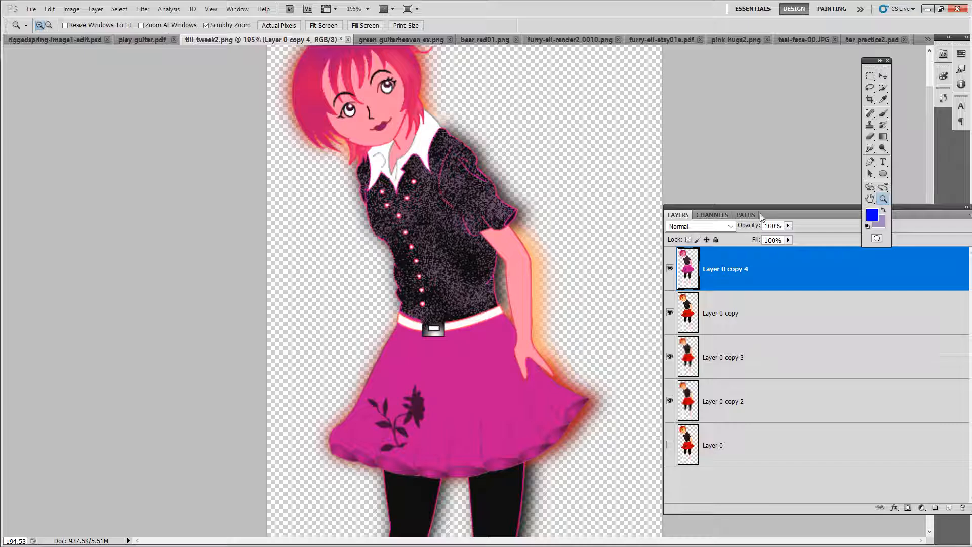
pyautogui.moveTo(764, 207); pyautogui.dragTo(84, 122)
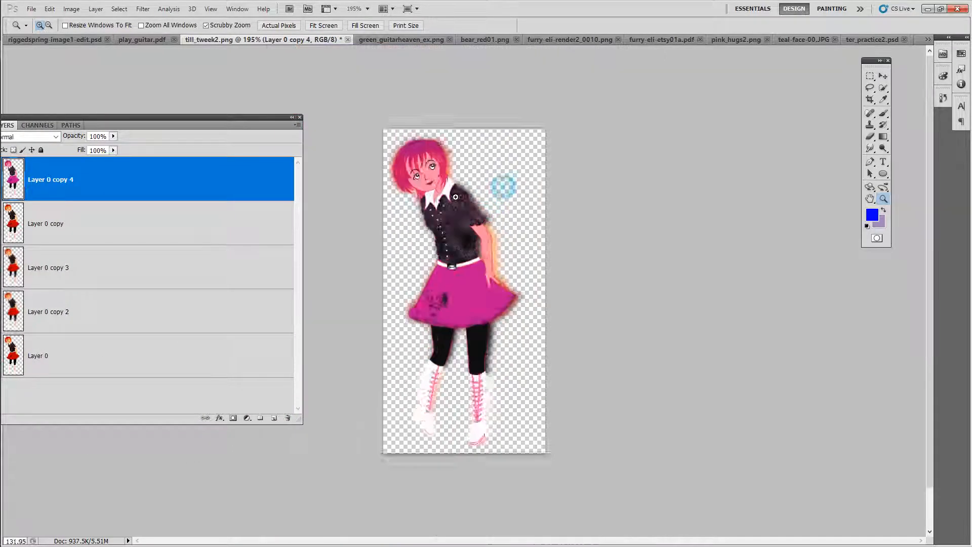
pyautogui.moveTo(508, 188); pyautogui.dragTo(470, 167)
# Step: Rearrange the toolbox and Layers panel, select Layer 0, and add a new empty Layer 1 above it
pyautogui.click(870, 76)
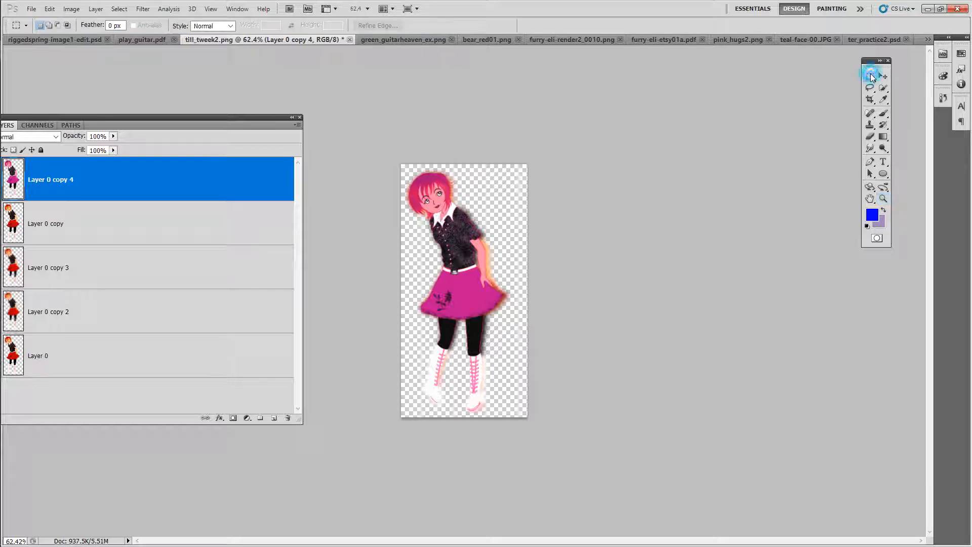
pyautogui.moveTo(229, 118); pyautogui.dragTo(305, 112)
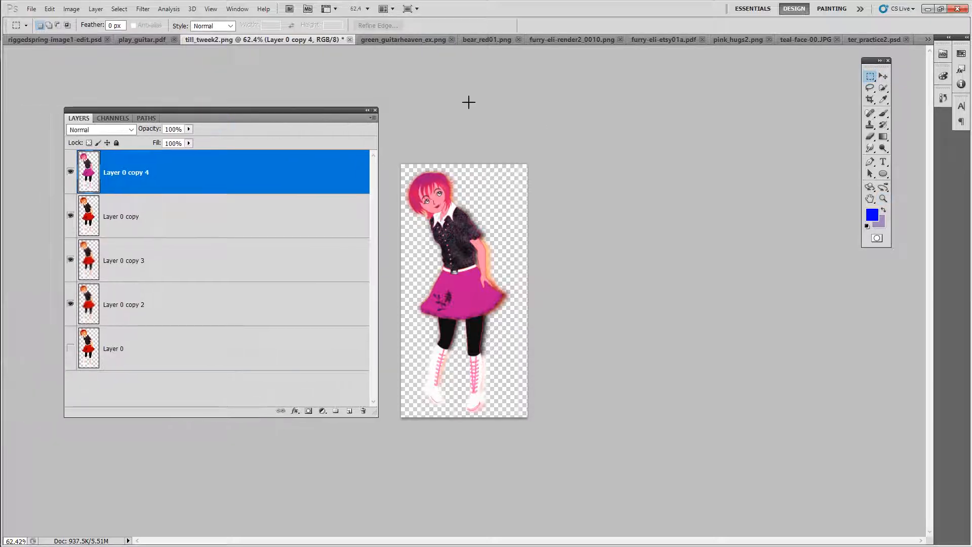
pyautogui.moveTo(869, 65); pyautogui.dragTo(631, 95)
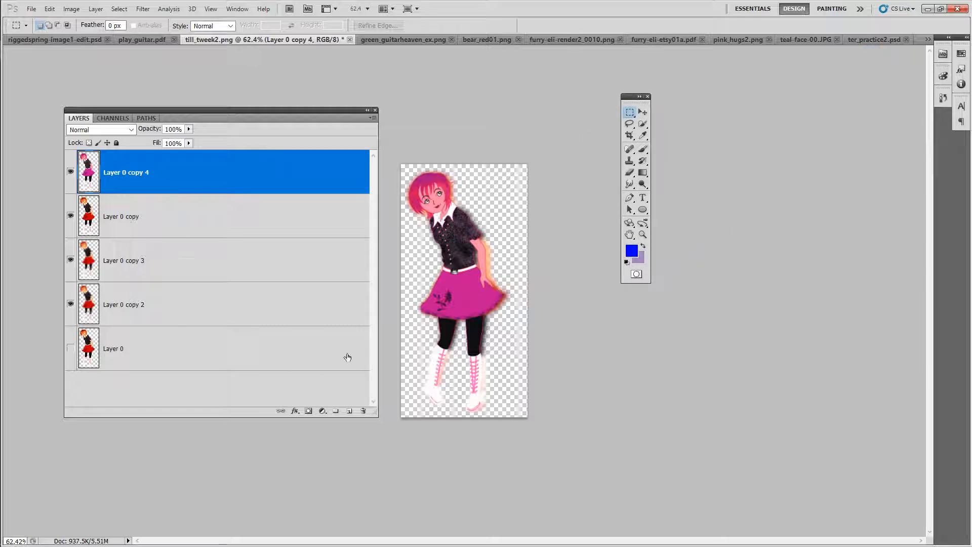
pyautogui.click(298, 350)
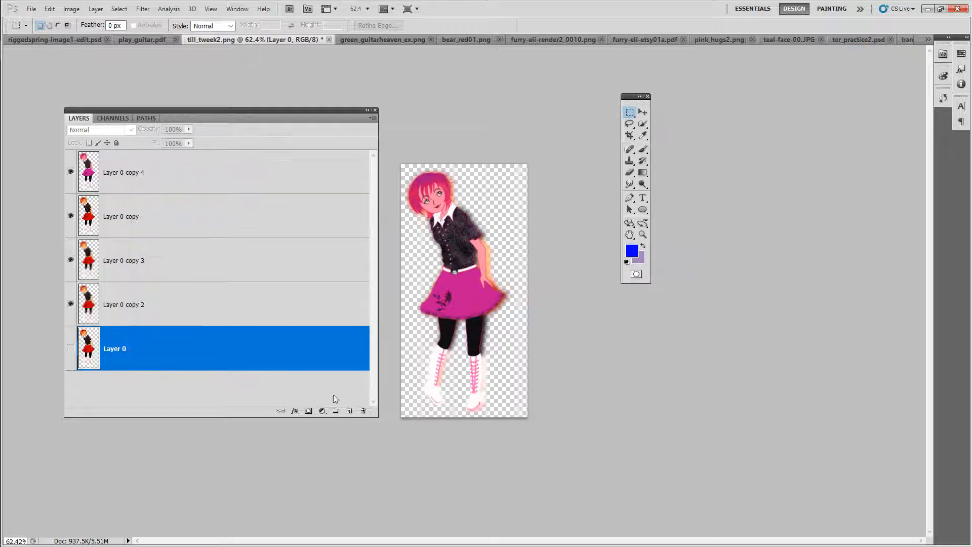
pyautogui.click(350, 411)
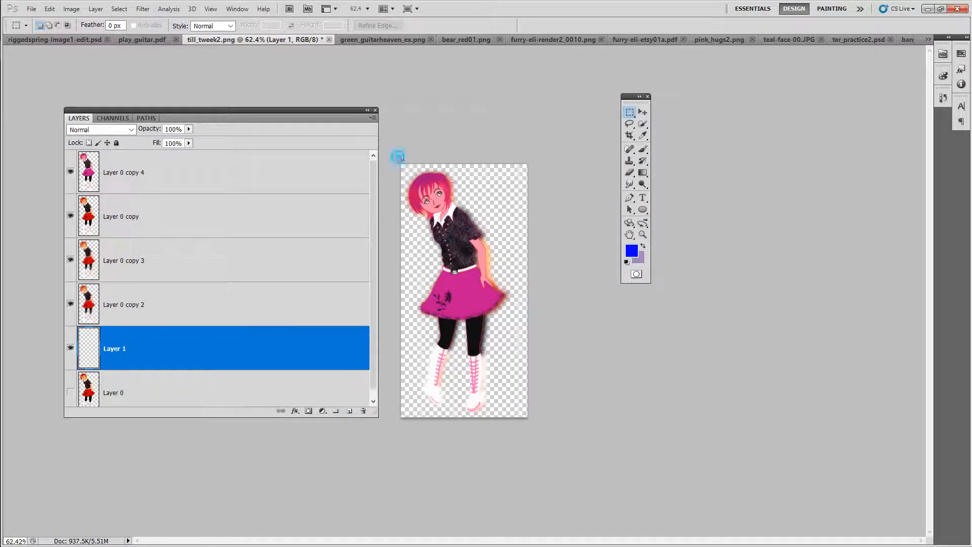
# Step: Select the whole canvas with a rectangular marquee on Layer 1 and zoom in to about 115%
pyautogui.moveTo(398, 157); pyautogui.dragTo(549, 455)
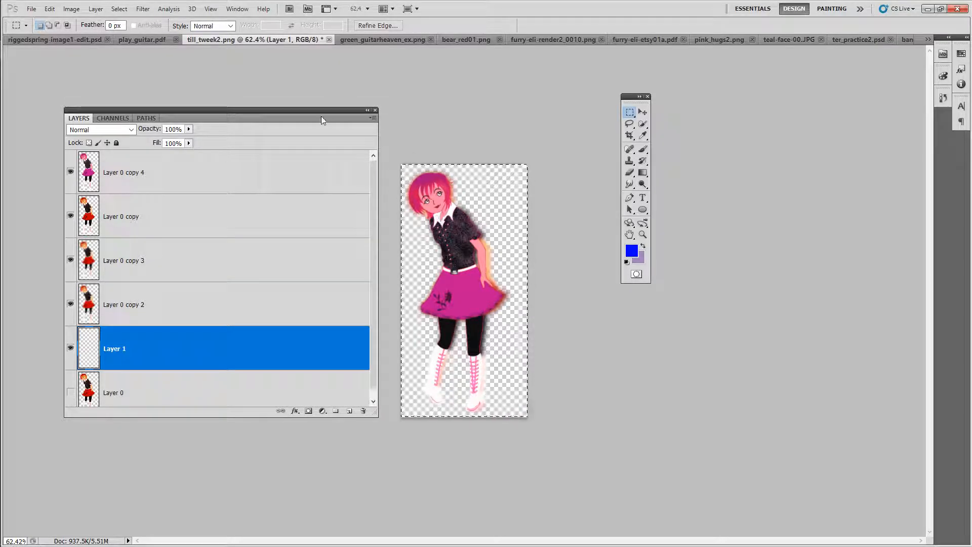
pyautogui.moveTo(317, 110); pyautogui.dragTo(281, 112)
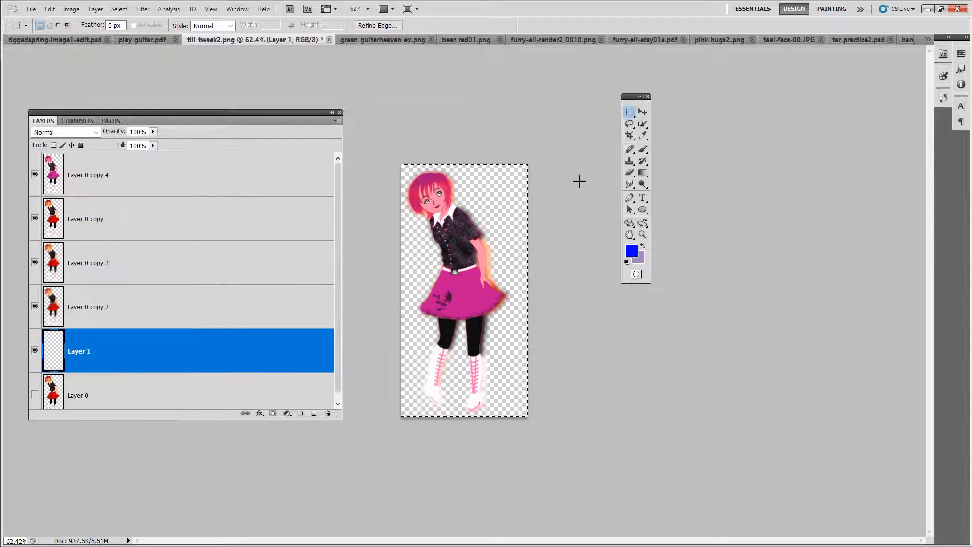
pyautogui.click(643, 235)
pyautogui.moveTo(514, 265); pyautogui.dragTo(538, 259)
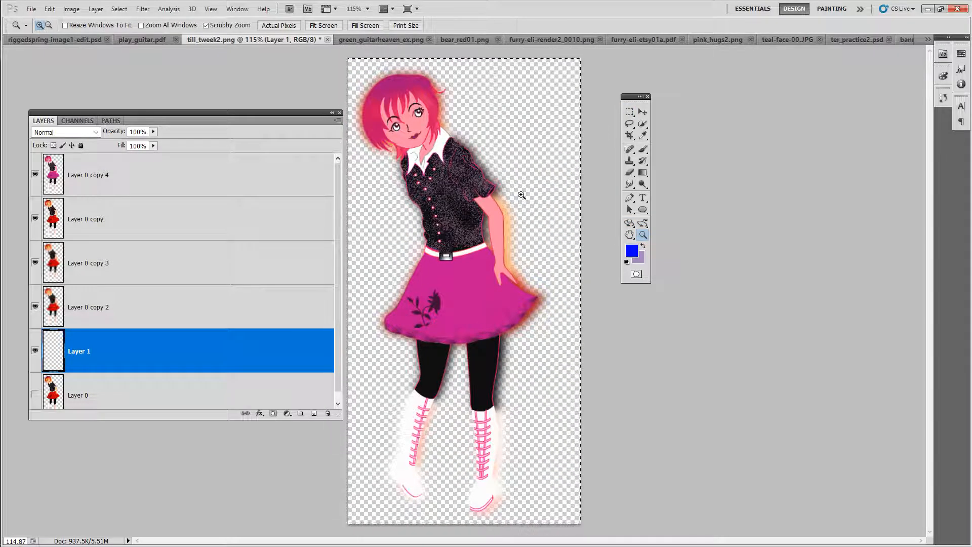
# Step: Switch to the Gradient Tool and set the foreground colour to a light pink swatch
pyautogui.click(643, 173)
pyautogui.rightClick(643, 174)
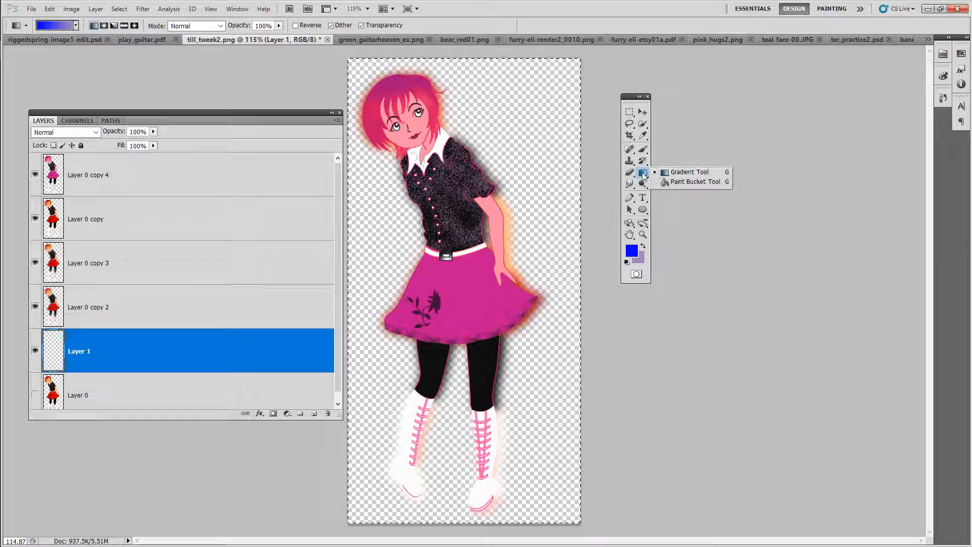
pyautogui.click(643, 175)
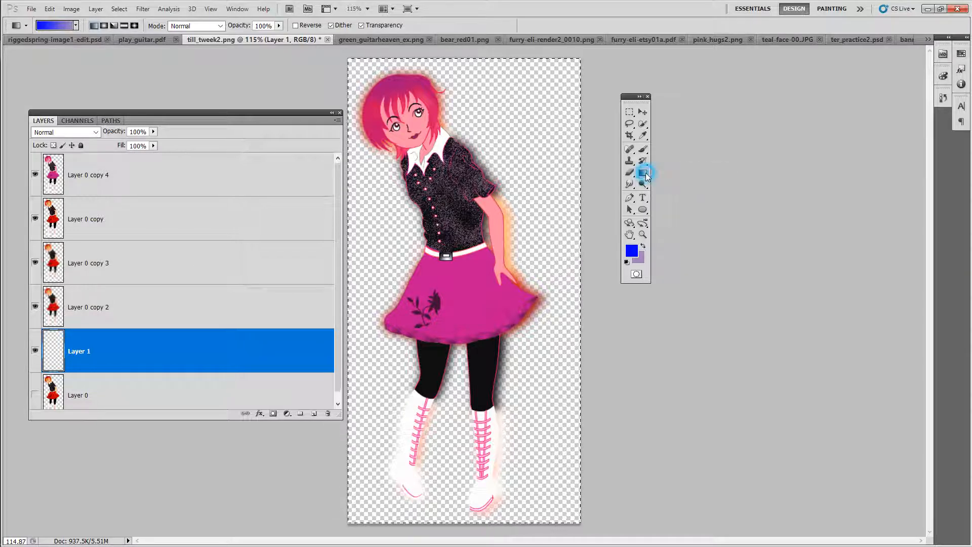
pyautogui.rightClick(643, 175)
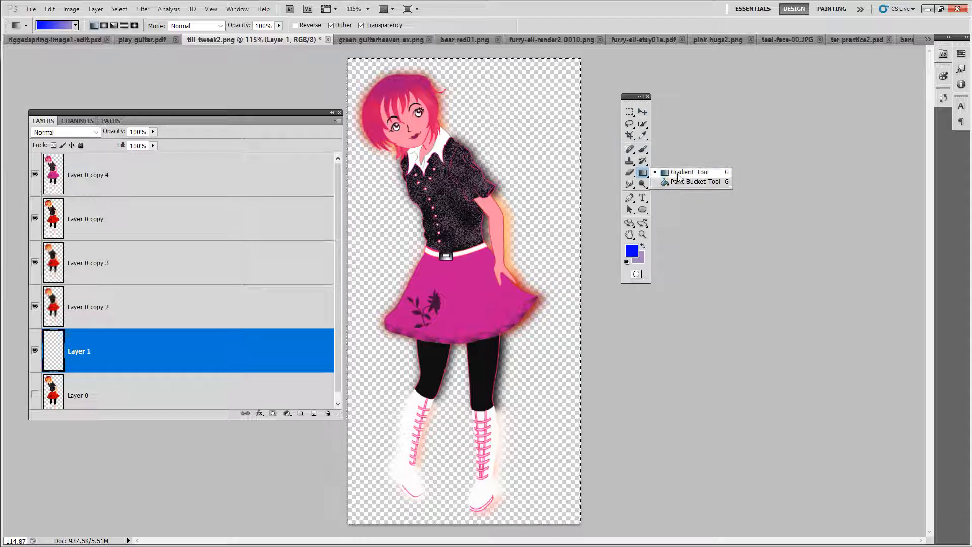
pyautogui.click(678, 174)
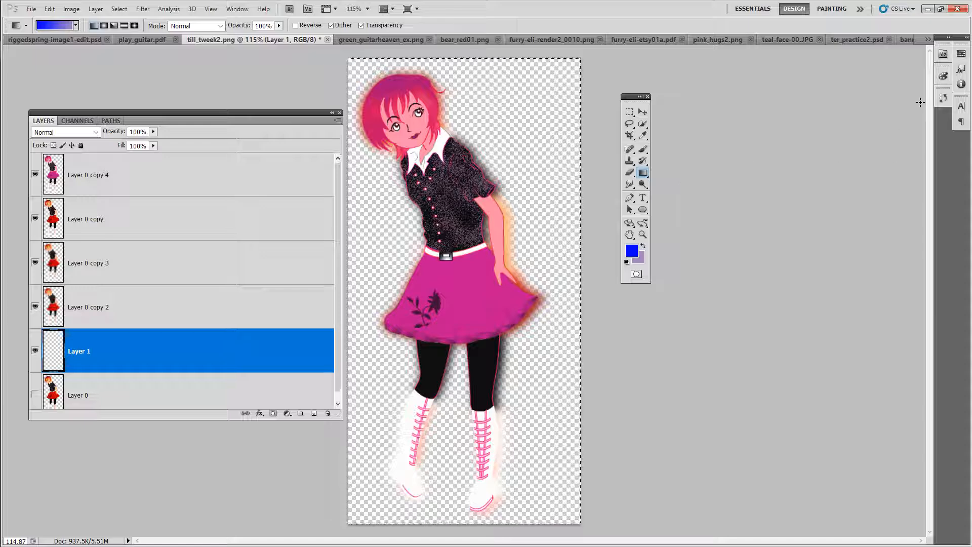
pyautogui.click(962, 54)
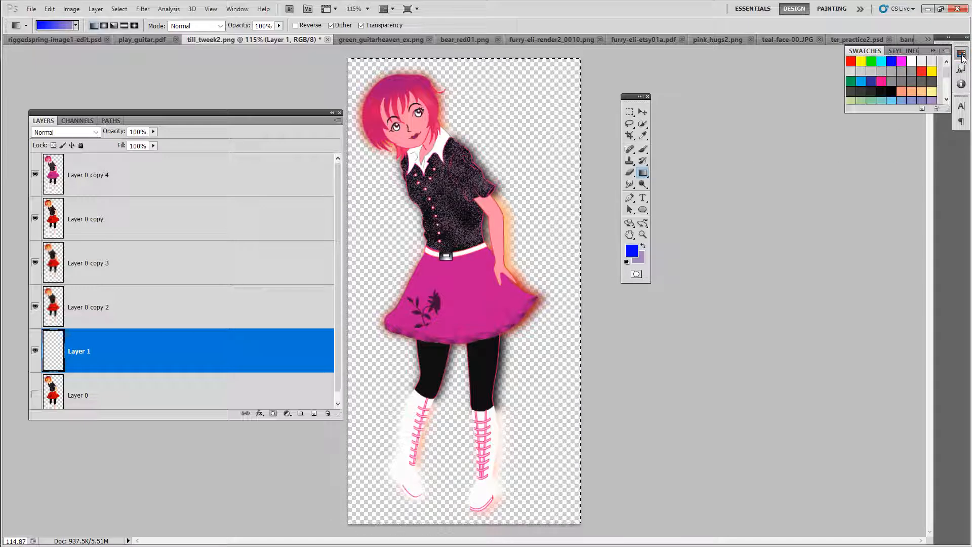
pyautogui.click(966, 38)
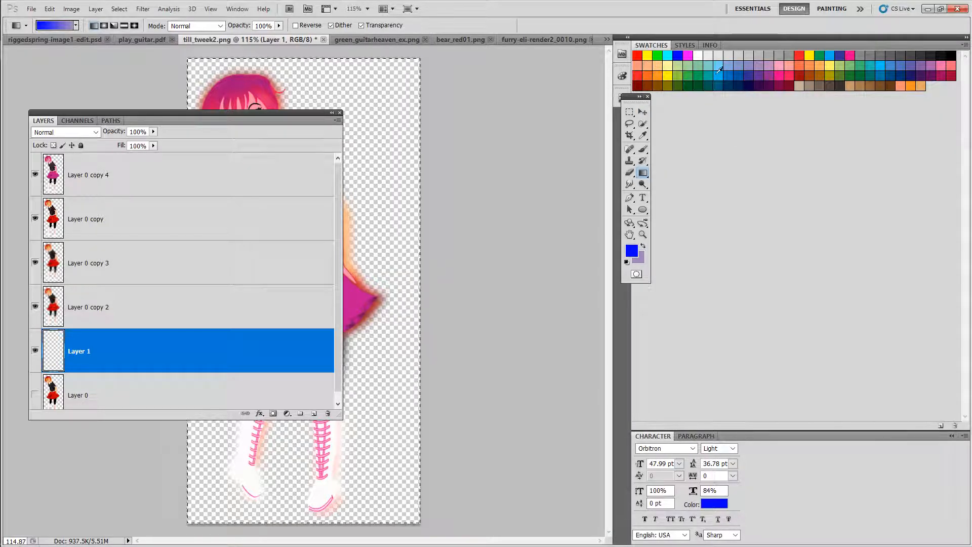
pyautogui.click(780, 68)
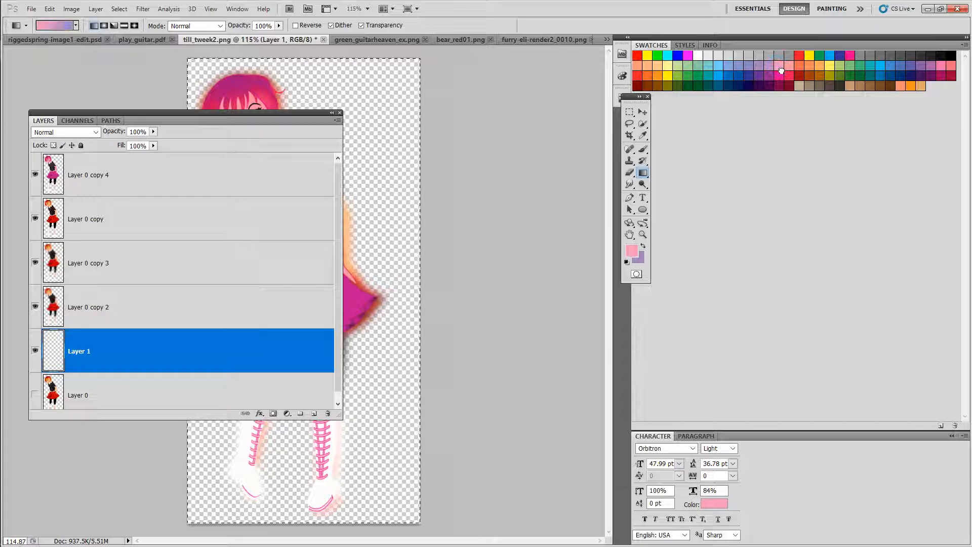
# Step: Move the Layers panel and dock it under the Swatches panel
pyautogui.moveTo(208, 114); pyautogui.dragTo(719, 159)
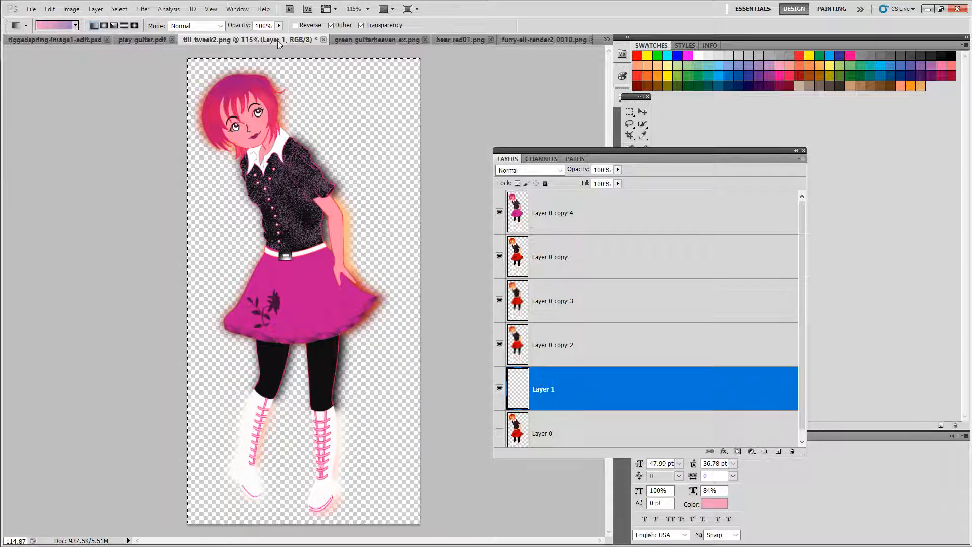
pyautogui.moveTo(587, 149); pyautogui.dragTo(145, 303)
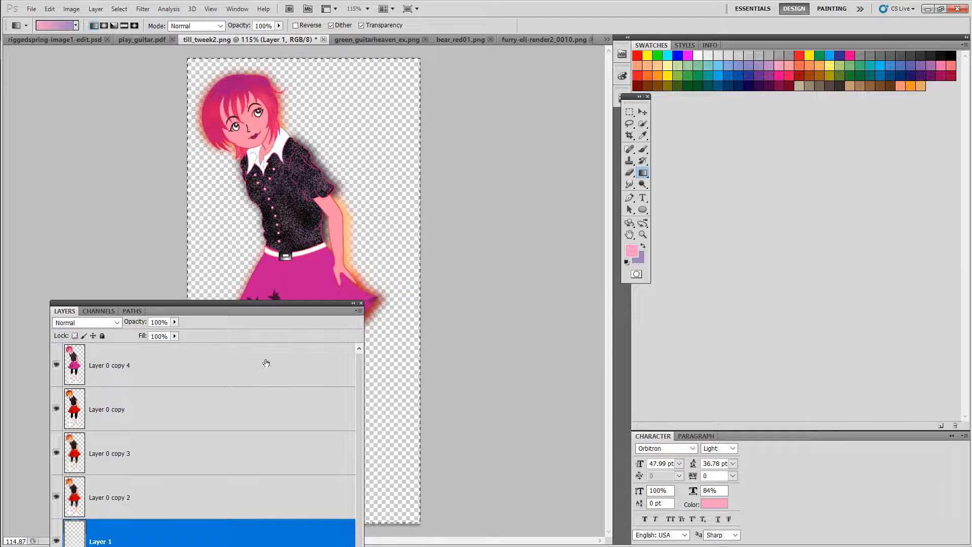
pyautogui.moveTo(207, 308); pyautogui.dragTo(800, 138)
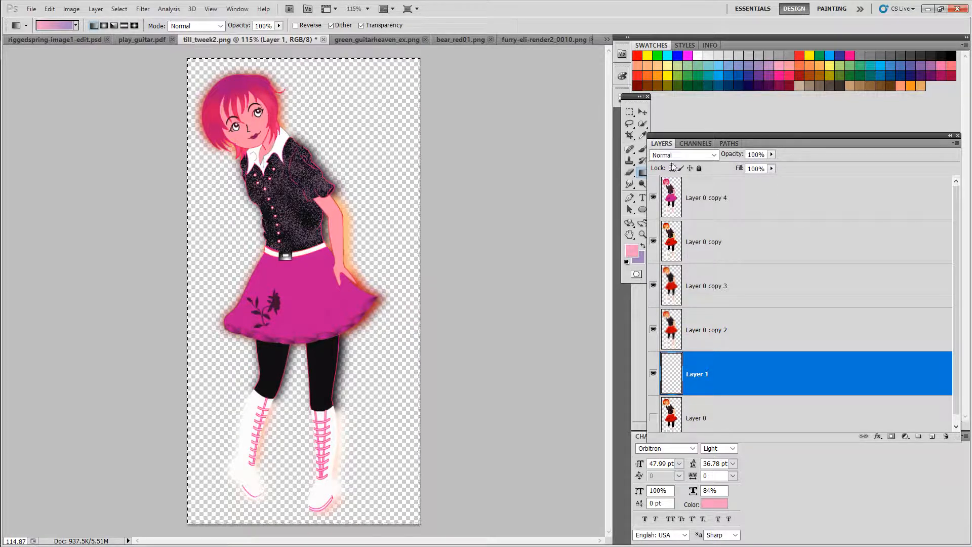
# Step: Fill Layer 1 with the pink-to-lavender foreground-to-background gradient drawn diagonally across the canvas
pyautogui.moveTo(659, 136); pyautogui.dragTo(705, 132)
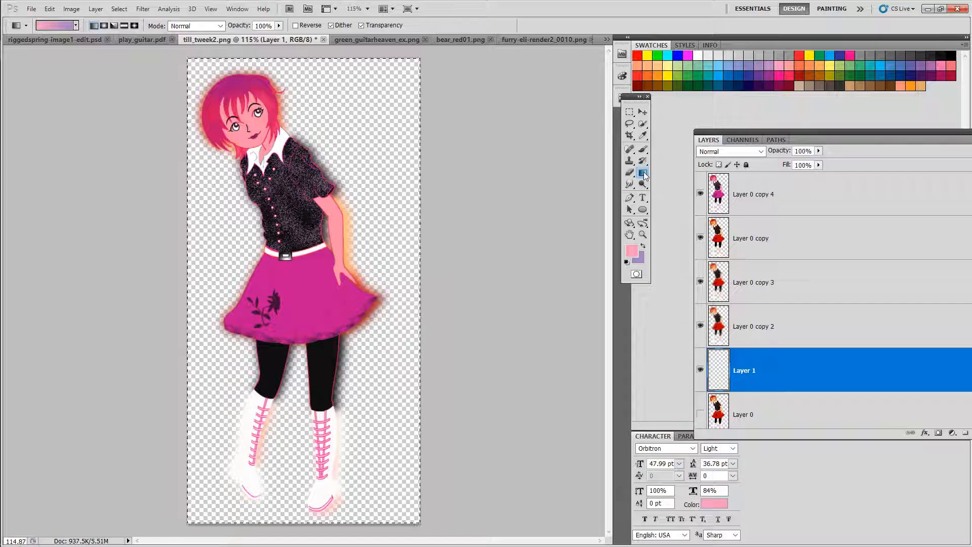
pyautogui.click(643, 173)
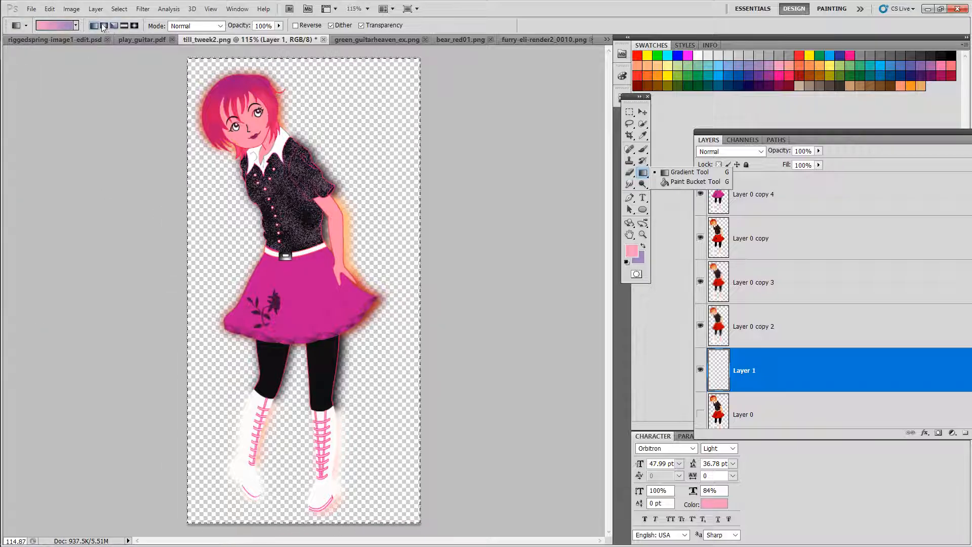
pyautogui.click(56, 26)
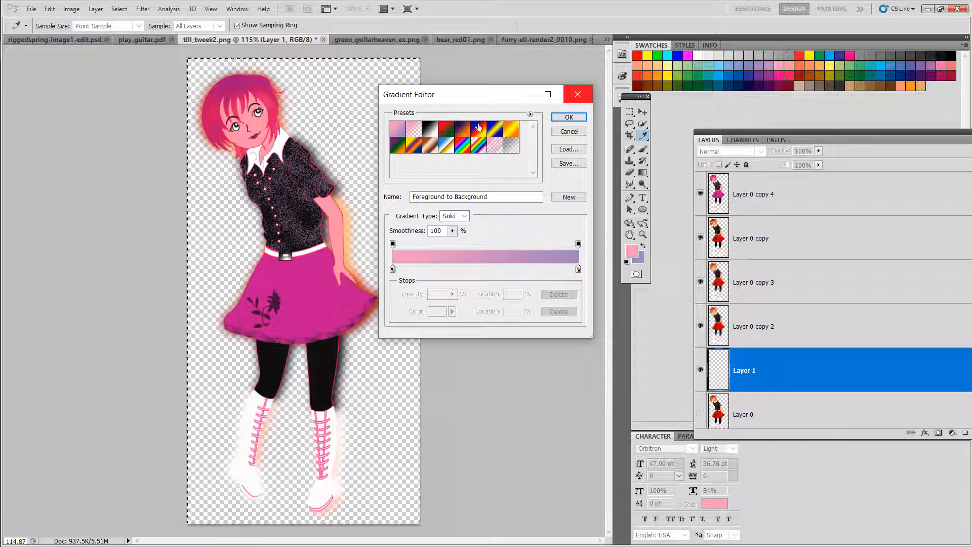
pyautogui.click(577, 96)
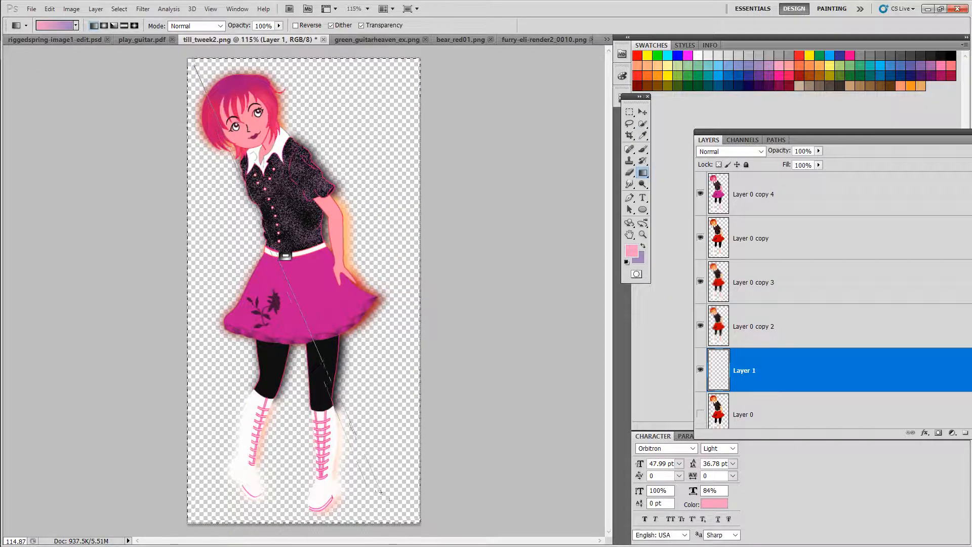
pyautogui.moveTo(389, 500); pyautogui.dragTo(392, 503)
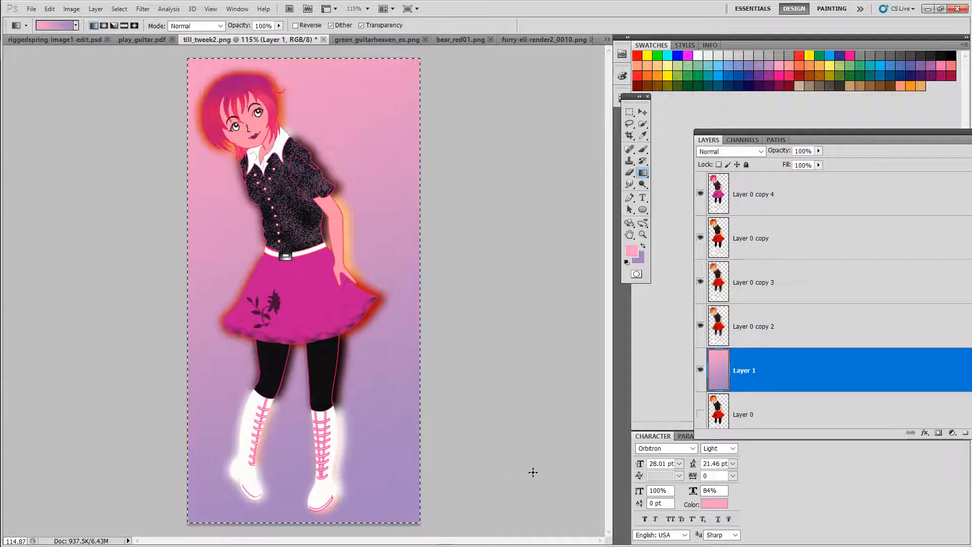
# Step: Duplicate the gradient Layer 1 and deselect the canvas
pyautogui.rightClick(792, 374)
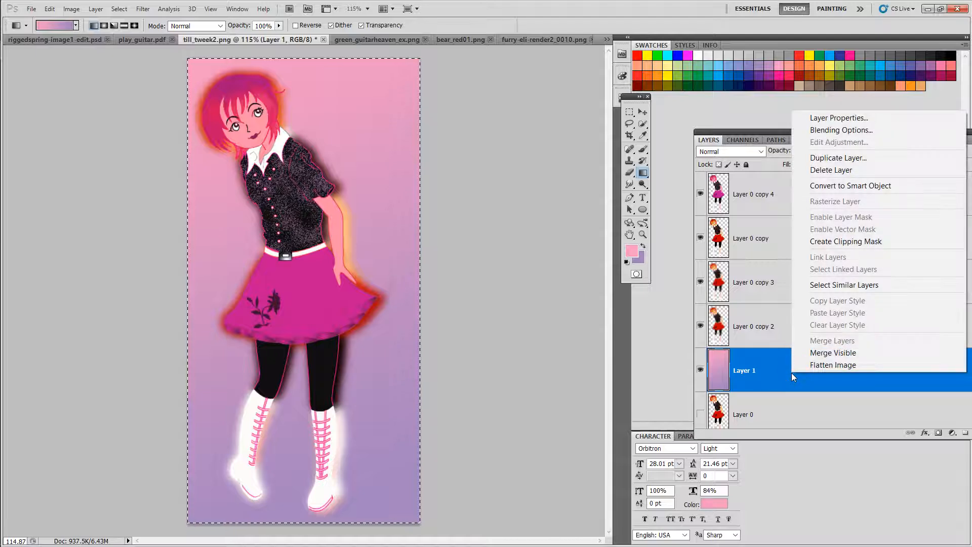
pyautogui.click(814, 159)
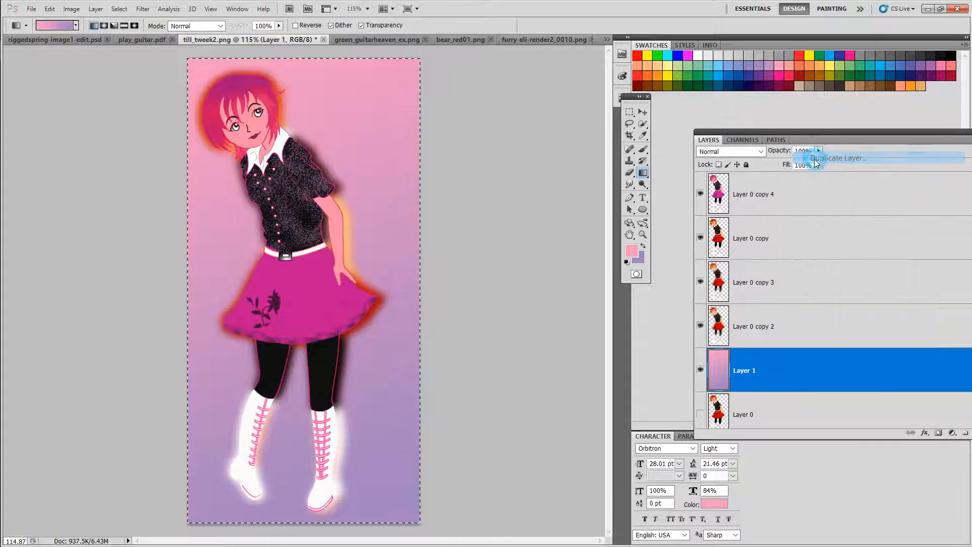
pyautogui.click(572, 166)
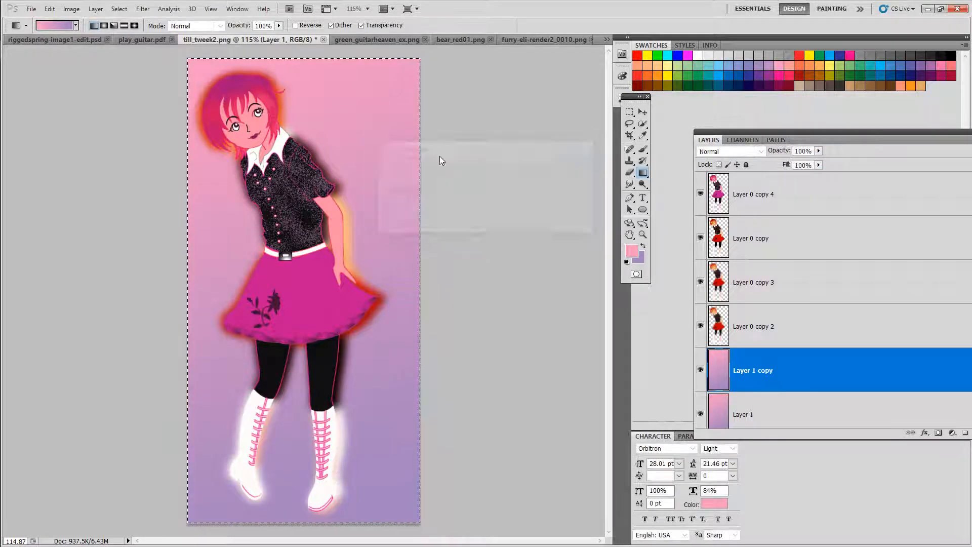
pyautogui.click(120, 9)
pyautogui.click(138, 32)
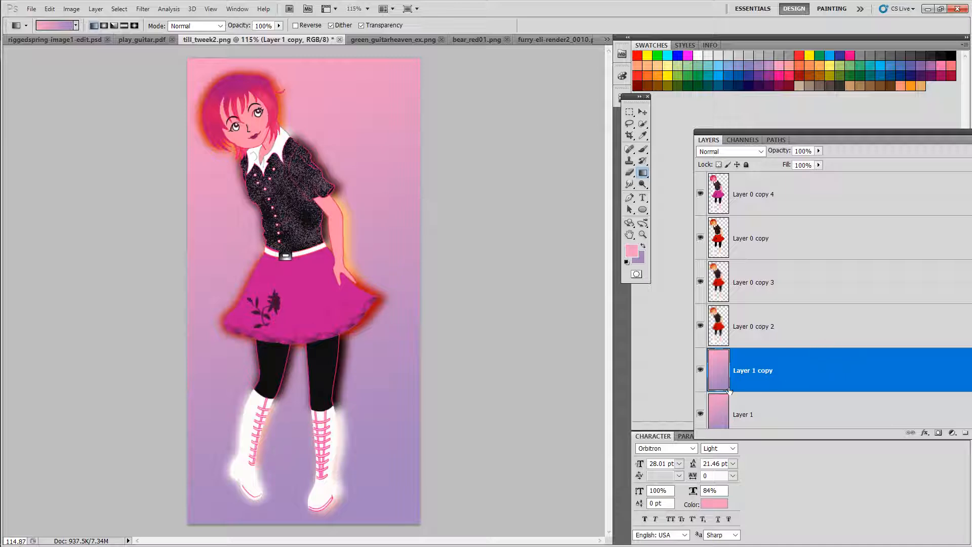
# Step: Set Layer 1 copy's blending mode to Dissolve and its opacity to 99%
pyautogui.moveTo(802, 140); pyautogui.dragTo(610, 99)
pyautogui.scroll(-2, 807, 244)
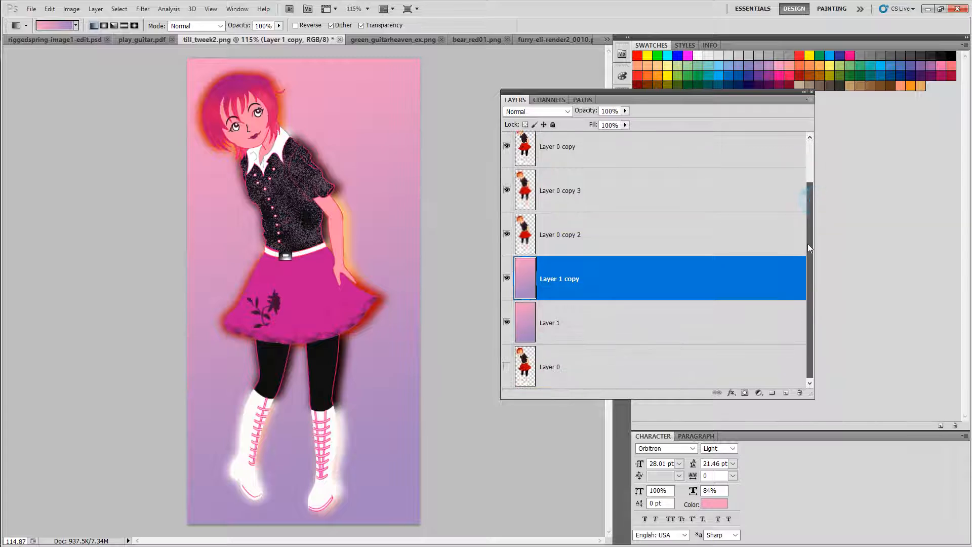
pyautogui.click(567, 113)
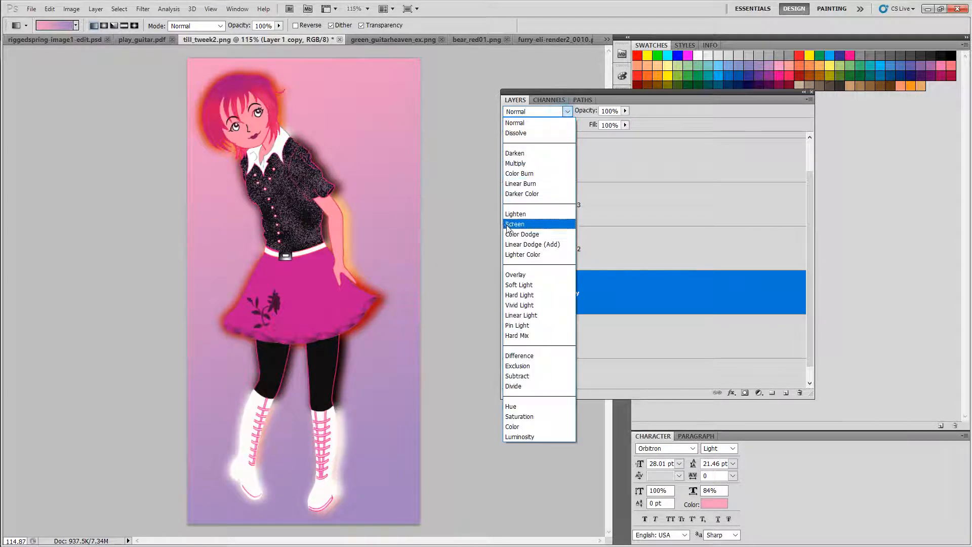
pyautogui.click(509, 135)
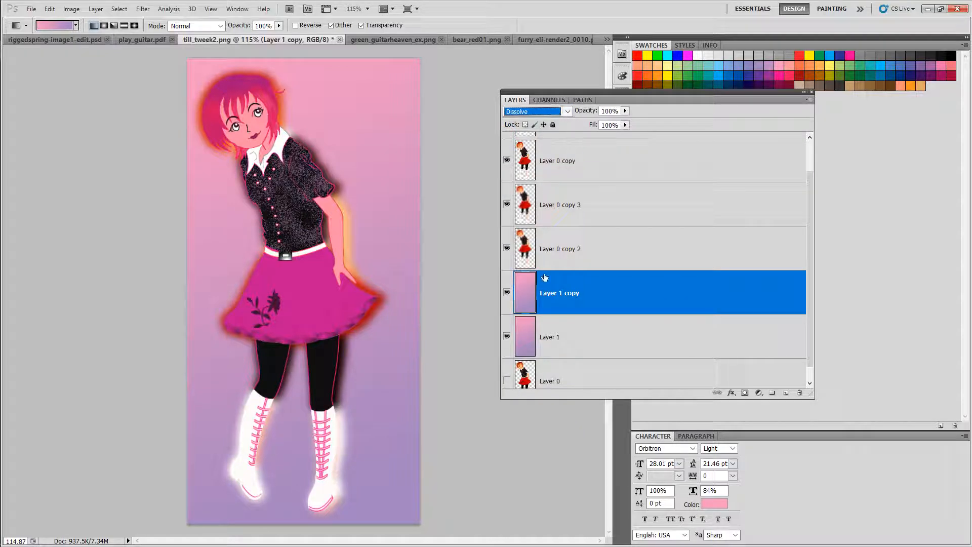
pyautogui.moveTo(594, 111); pyautogui.dragTo(582, 114)
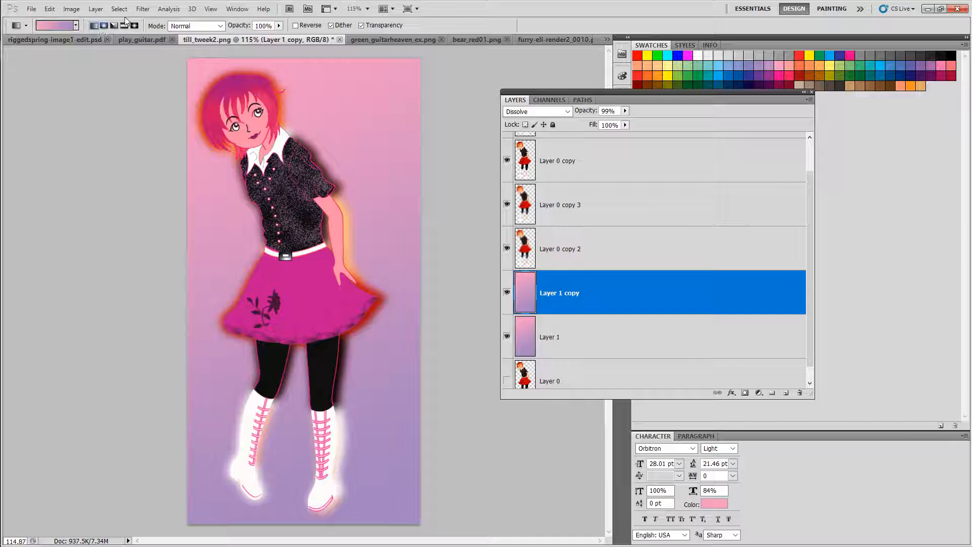
# Step: Adjust Layer 1 copy with Hue/Saturation, setting hue to -52 and saturation to -18
pyautogui.moveTo(91, 36)
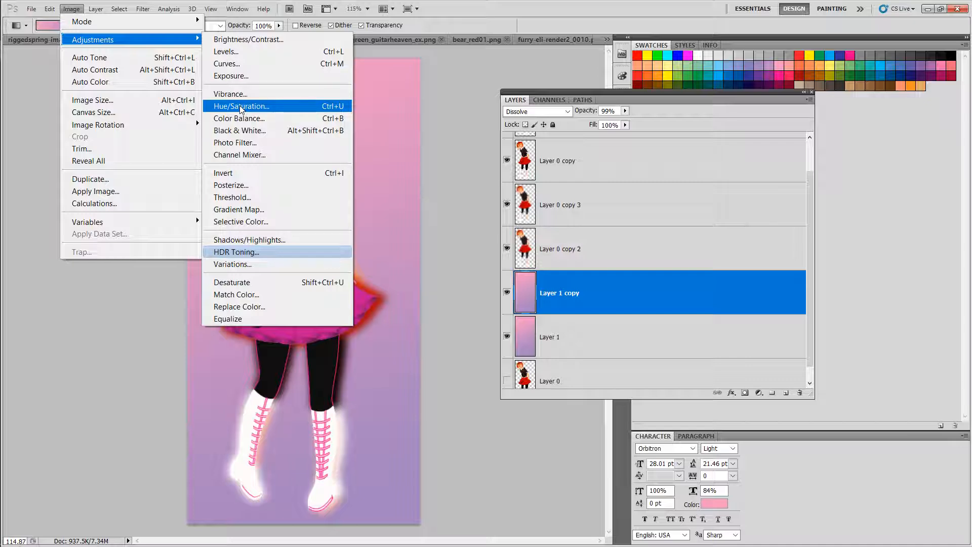
pyautogui.click(241, 106)
pyautogui.moveTo(702, 154); pyautogui.dragTo(679, 129)
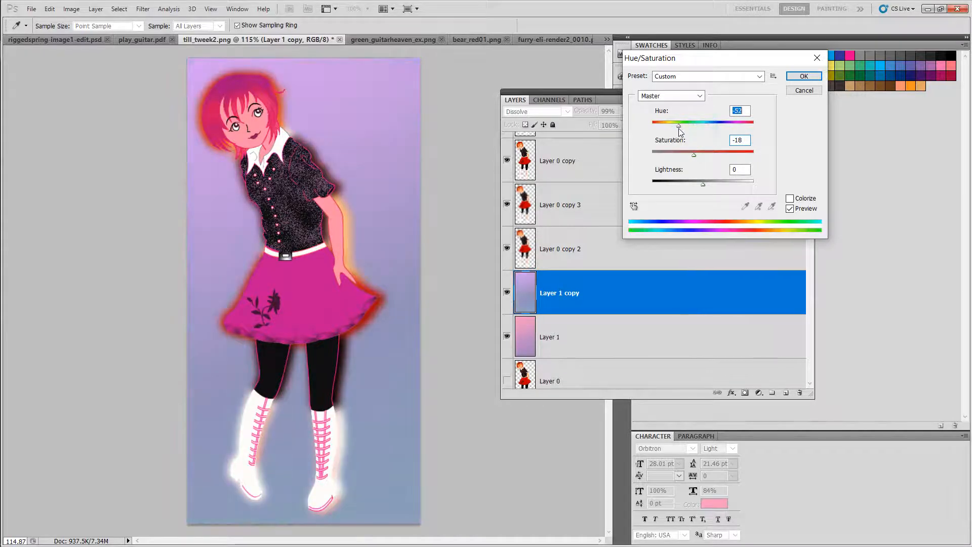
pyautogui.moveTo(703, 185)
pyautogui.mouseDown()
pyautogui.moveTo(689, 186)
pyautogui.moveTo(705, 186)
pyautogui.mouseUp()
pyautogui.click(804, 75)
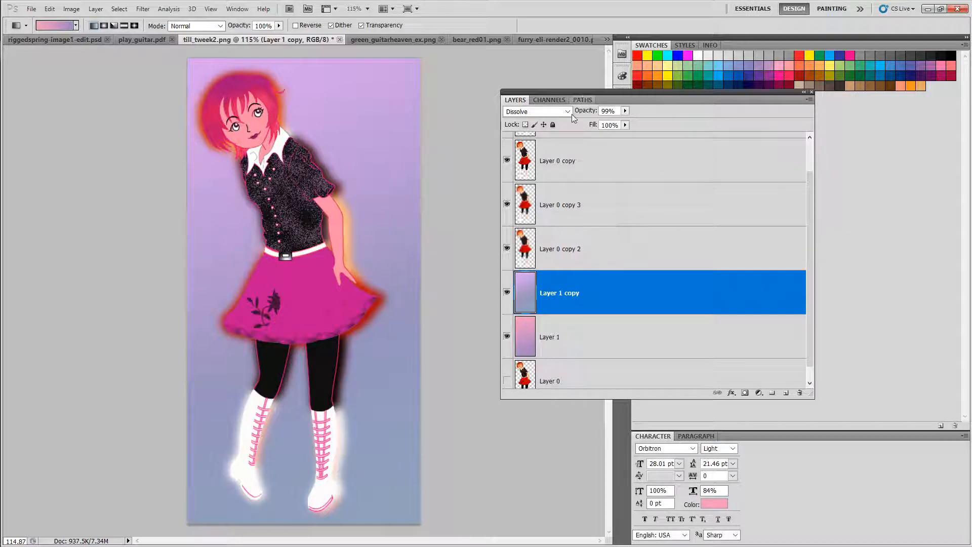
# Step: Change Layer 1 copy's blending mode to Pin Light with opacity at 100%
pyautogui.click(569, 112)
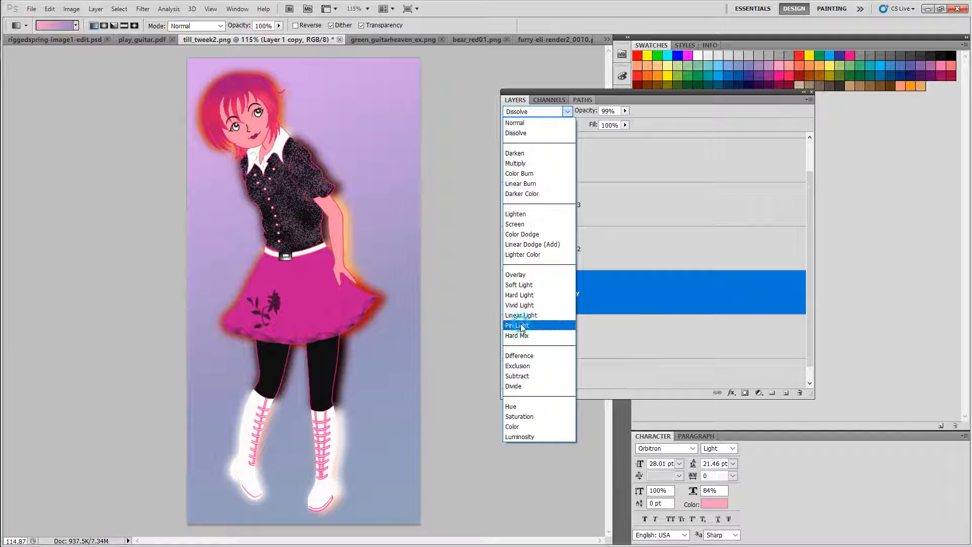
pyautogui.click(521, 326)
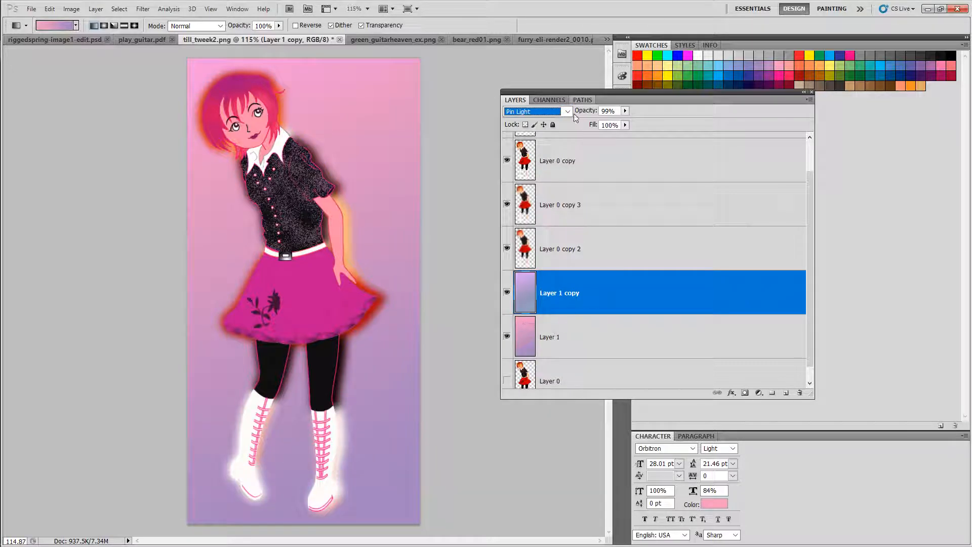
pyautogui.moveTo(600, 114); pyautogui.dragTo(591, 114)
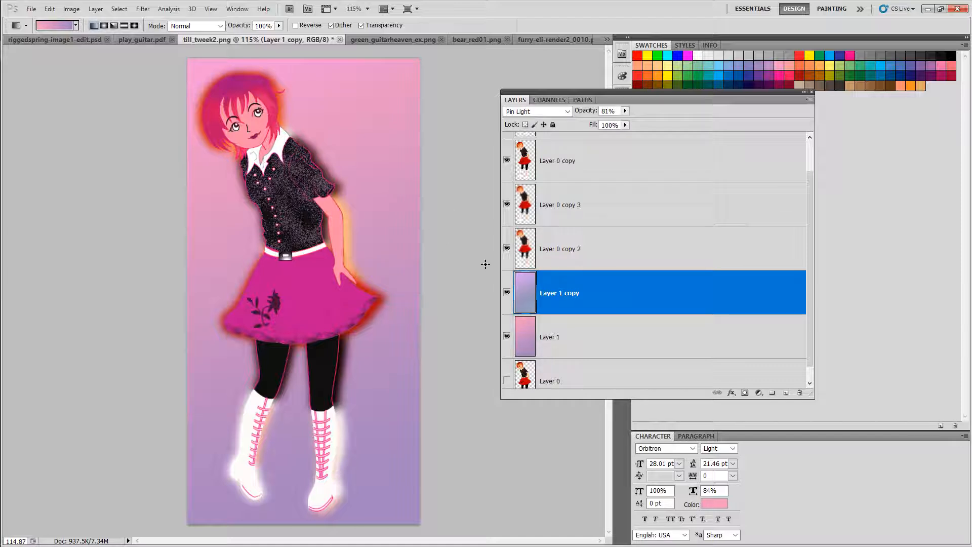
pyautogui.moveTo(587, 110); pyautogui.dragTo(658, 117)
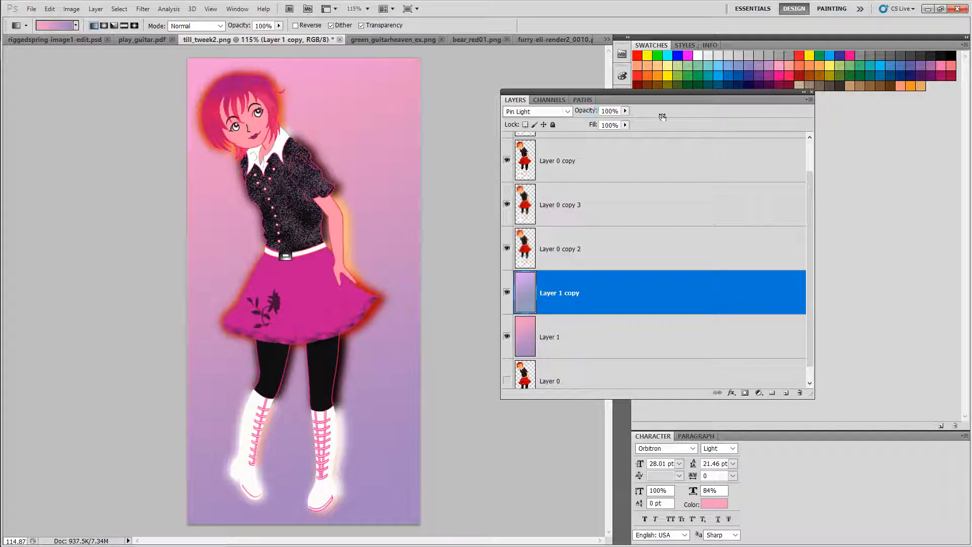
# Step: Apply the Mosaic Tiles texture filter to Layer 1 copy with tile size 12, grout width 3, lighten grout 9
pyautogui.click(143, 9)
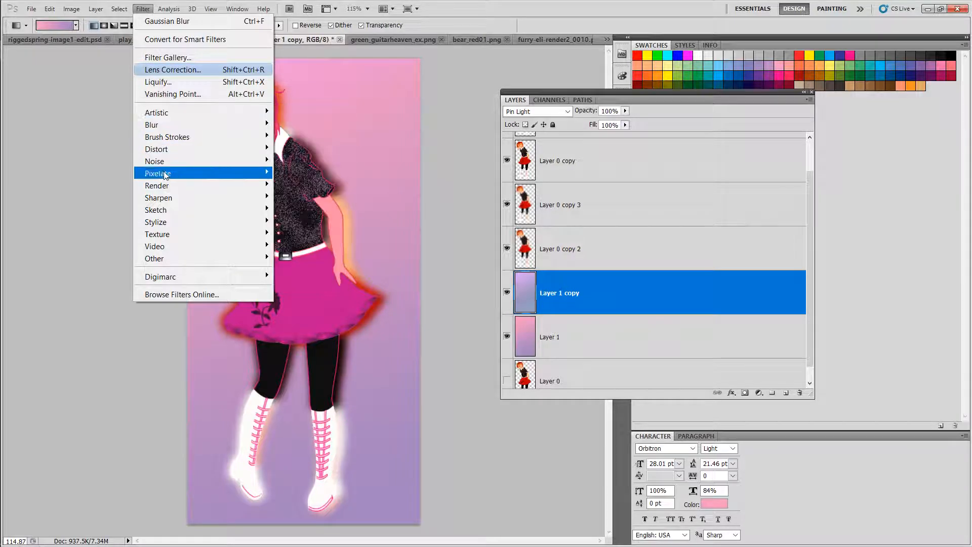
pyautogui.moveTo(167, 240)
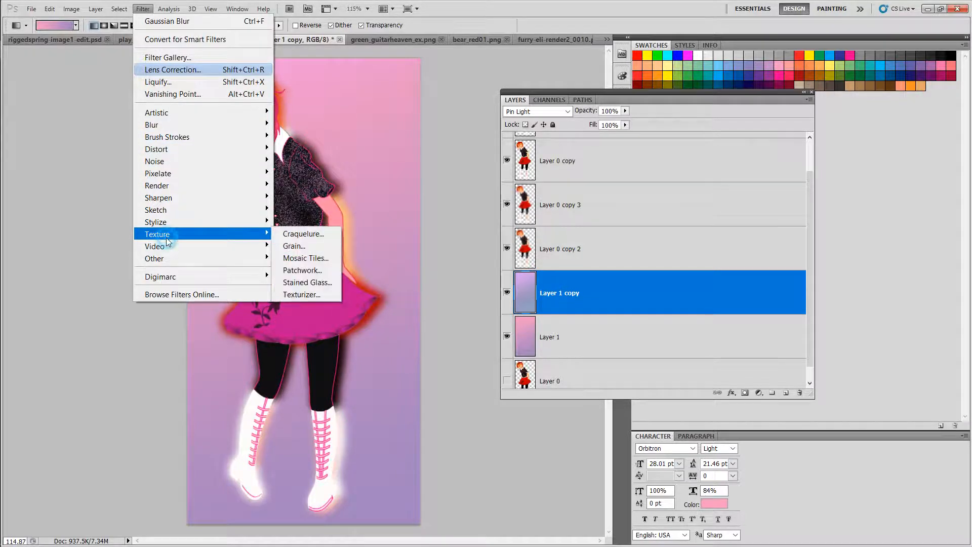
pyautogui.click(296, 258)
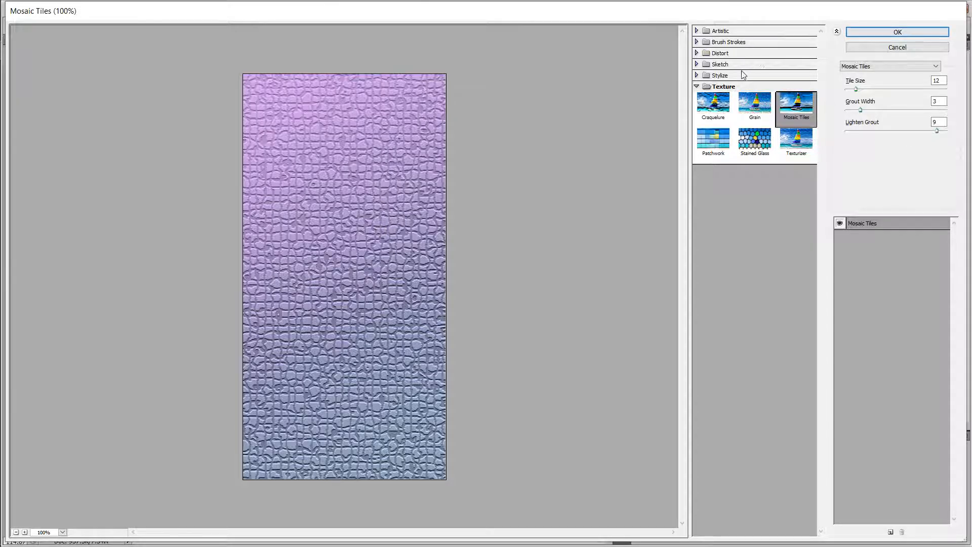
pyautogui.click(879, 32)
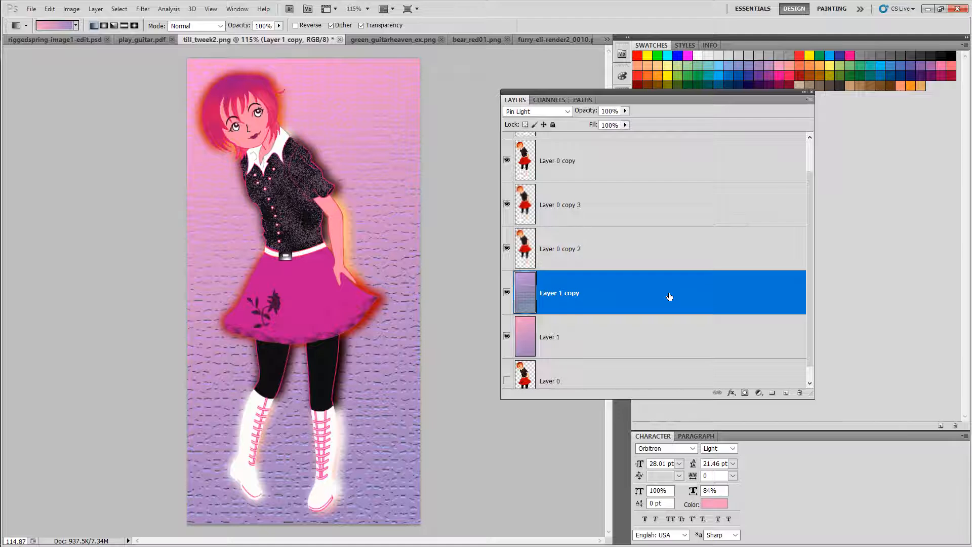
# Step: Duplicate Layer 1 copy as Layer 1 copy 2
pyautogui.rightClick(588, 288)
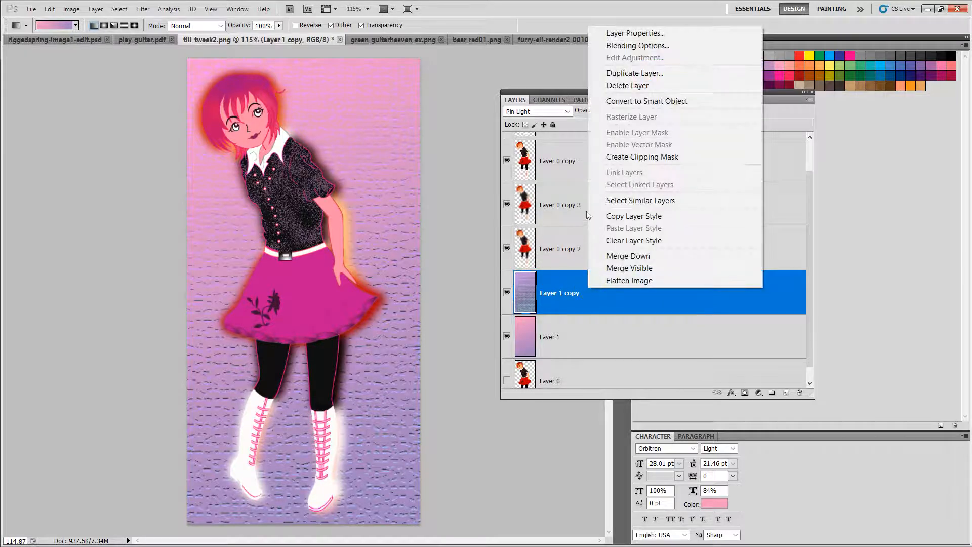
pyautogui.click(628, 73)
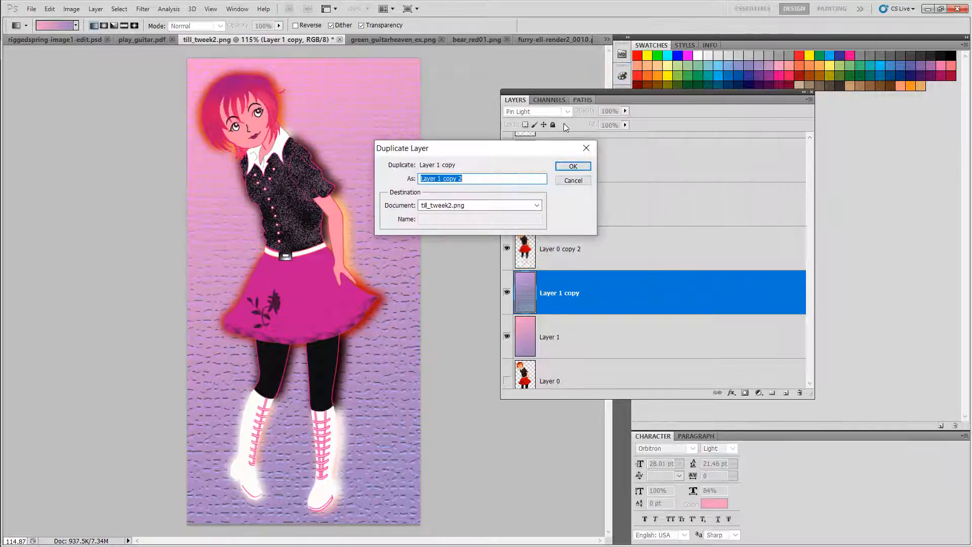
pyautogui.click(577, 168)
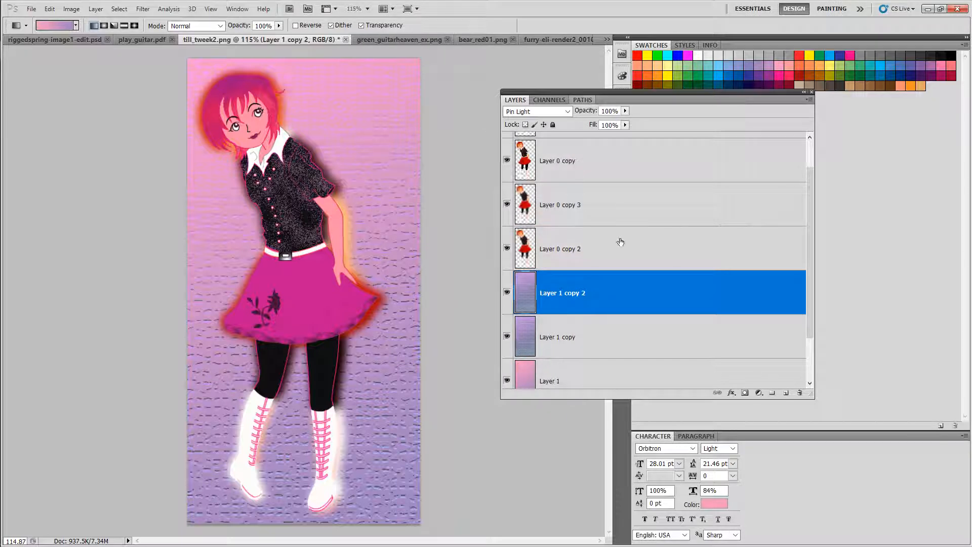
# Step: Set Layer 1 copy 2's blending mode to Screen and its opacity to 70%
pyautogui.click(567, 112)
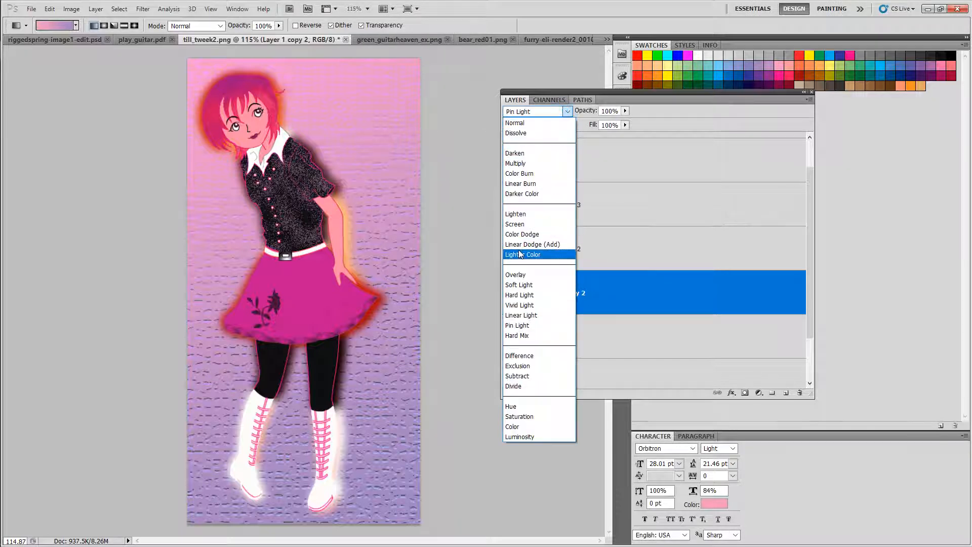
pyautogui.click(505, 226)
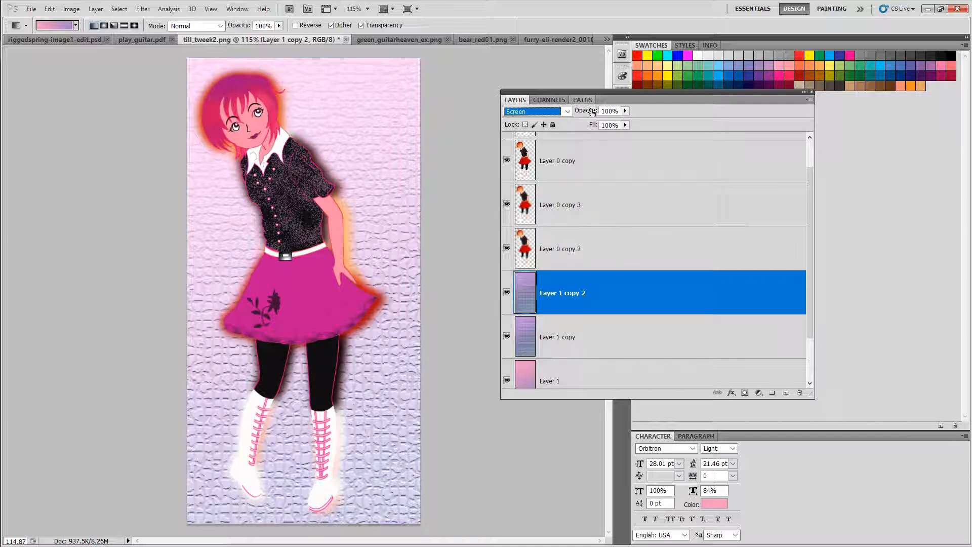
pyautogui.moveTo(592, 111); pyautogui.dragTo(577, 111)
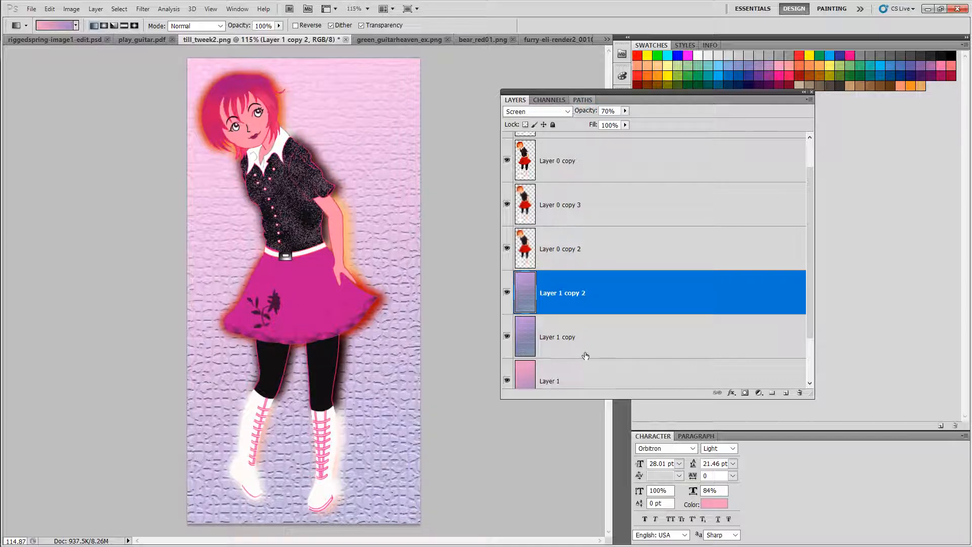
# Step: Toggle Layer 1 copy 2's visibility off and on to compare the textured background
pyautogui.click(591, 369)
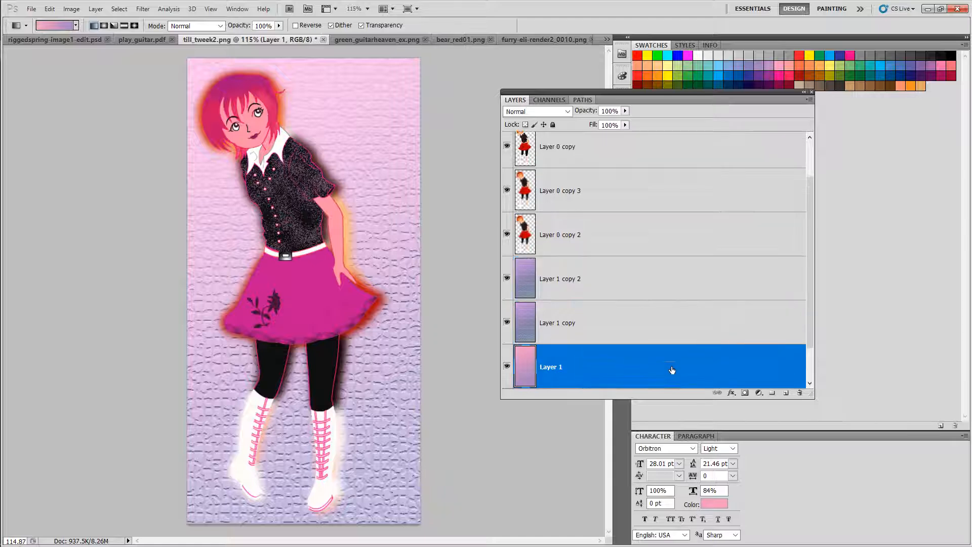
pyautogui.click(652, 323)
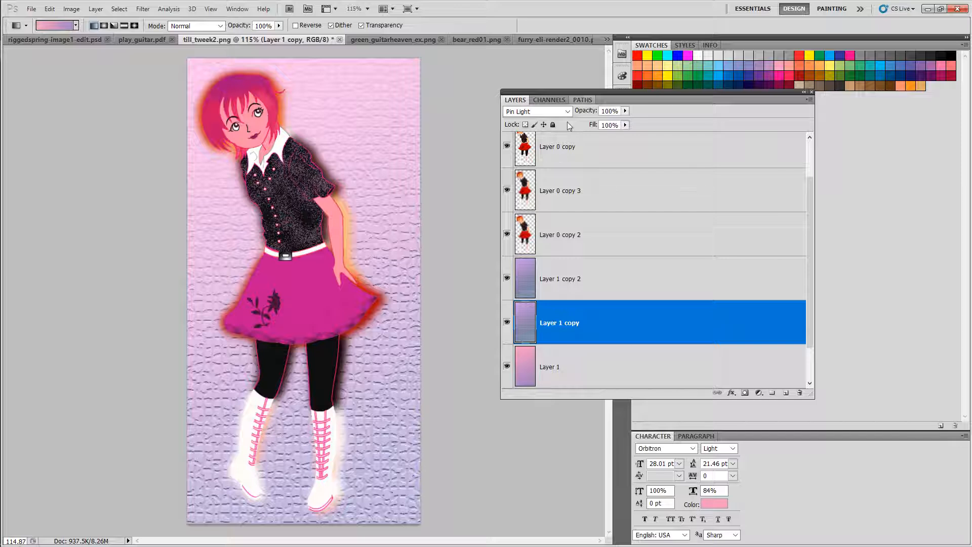
pyautogui.moveTo(604, 92); pyautogui.dragTo(632, 100)
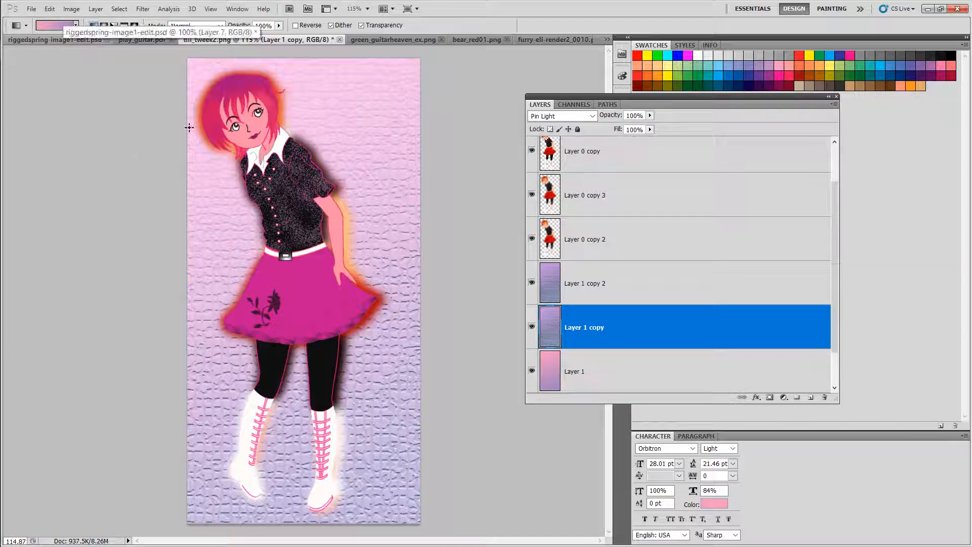
pyautogui.moveTo(670, 96); pyautogui.dragTo(653, 138)
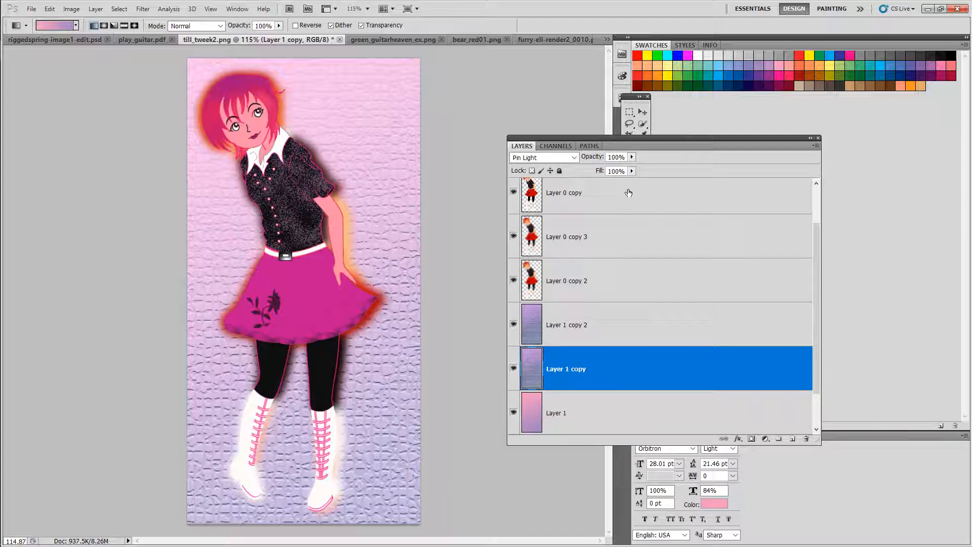
pyautogui.moveTo(643, 137); pyautogui.dragTo(650, 104)
pyautogui.click(529, 291)
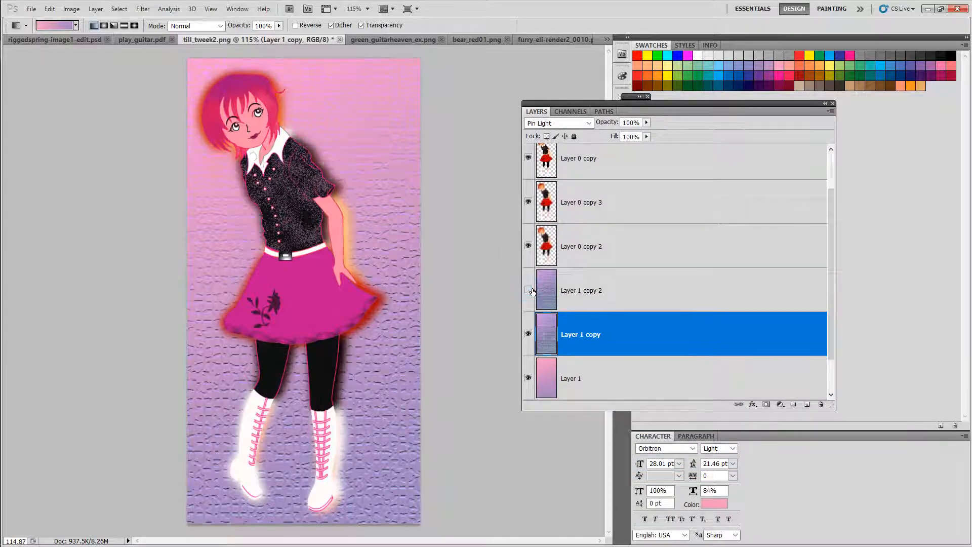
pyautogui.click(529, 291)
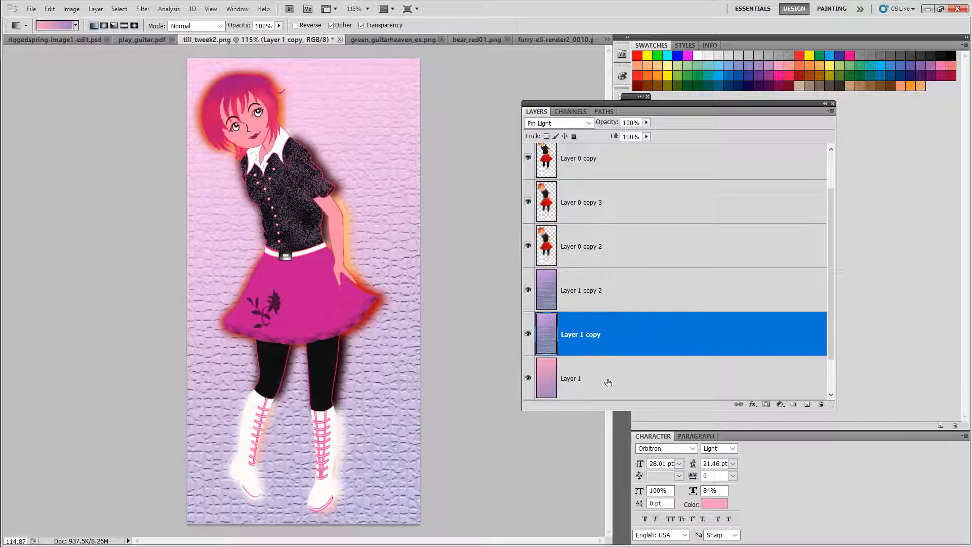
# Step: Group Layer 1, Layer 1 copy and Layer 1 copy 2 together into a new layer group
pyautogui.click(529, 291)
pyautogui.click(529, 290)
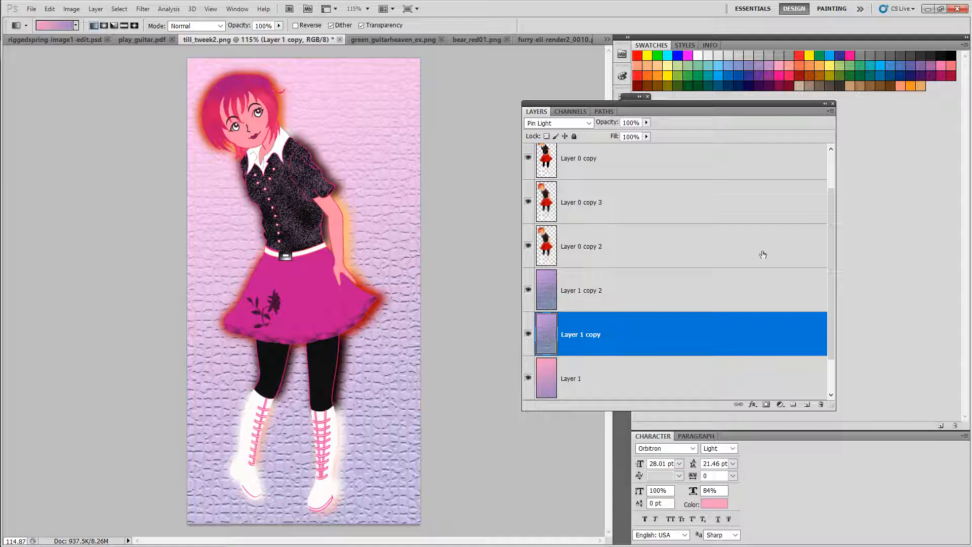
pyautogui.moveTo(831, 198)
pyautogui.mouseDown()
pyautogui.moveTo(831, 221)
pyautogui.moveTo(831, 212)
pyautogui.mouseUp()
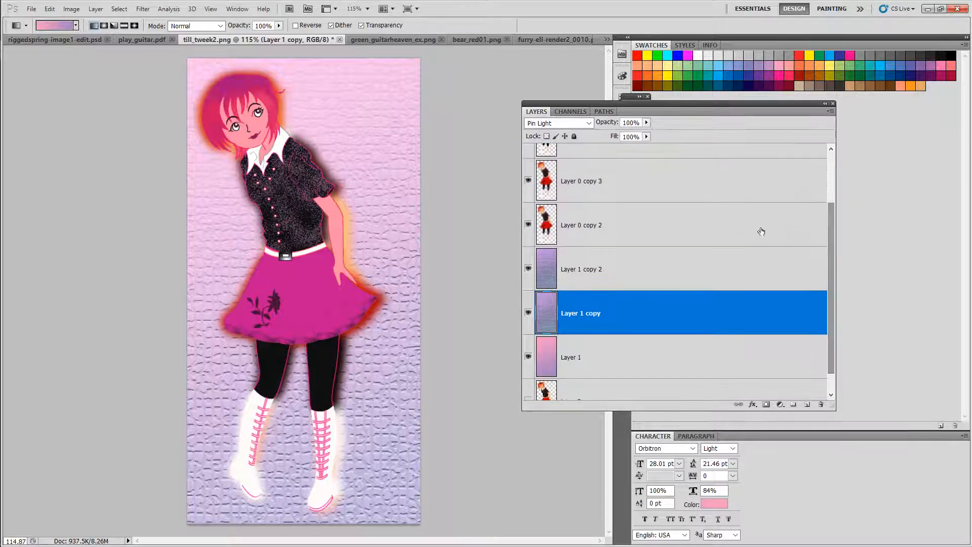
pyautogui.click(625, 263)
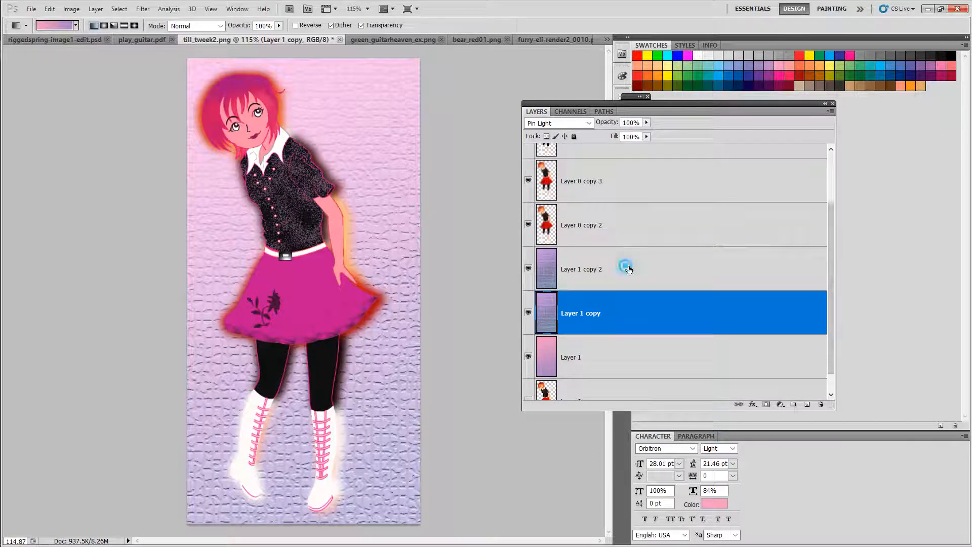
pyautogui.keyDown('shift'); pyautogui.click(610, 362); pyautogui.keyUp('shift')
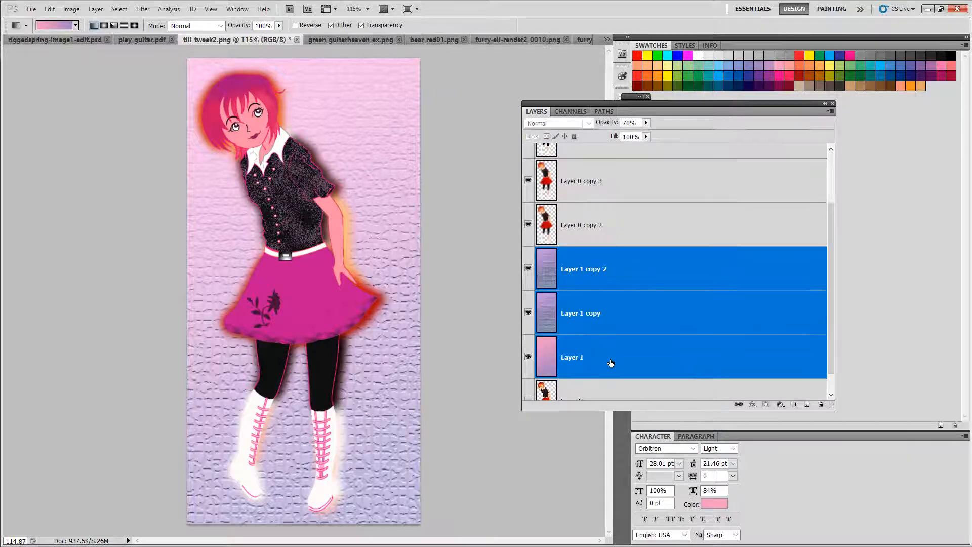
pyautogui.rightClick(631, 270)
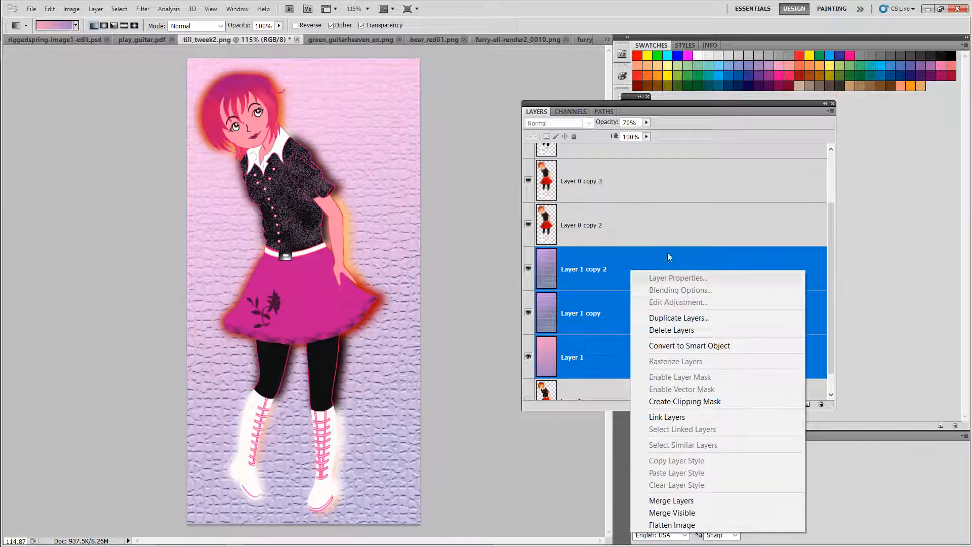
pyautogui.click(830, 111)
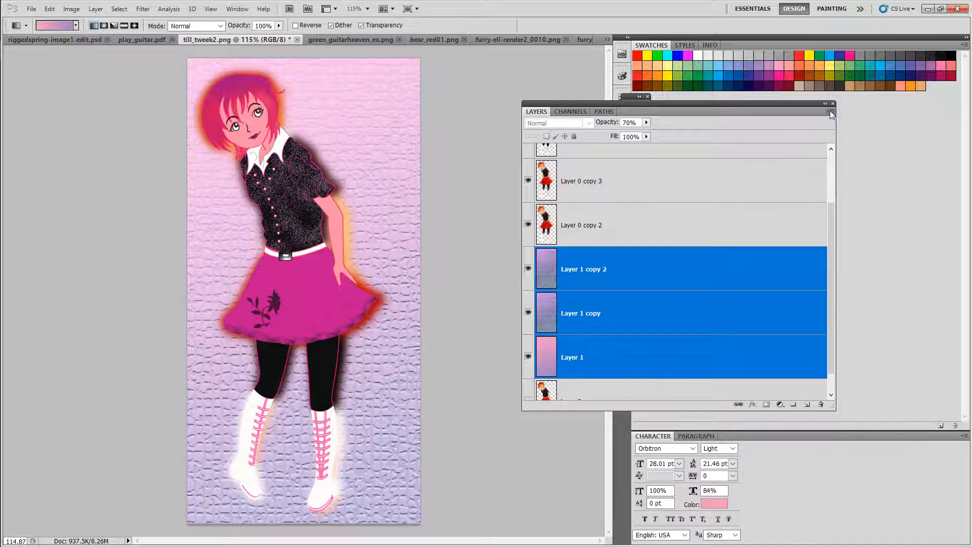
pyautogui.click(830, 111)
pyautogui.click(844, 186)
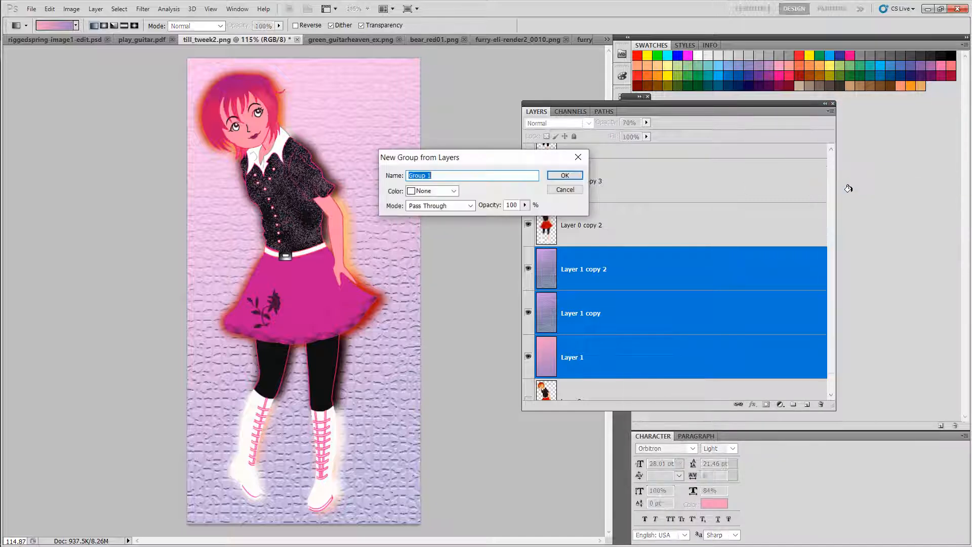
pyautogui.click(565, 176)
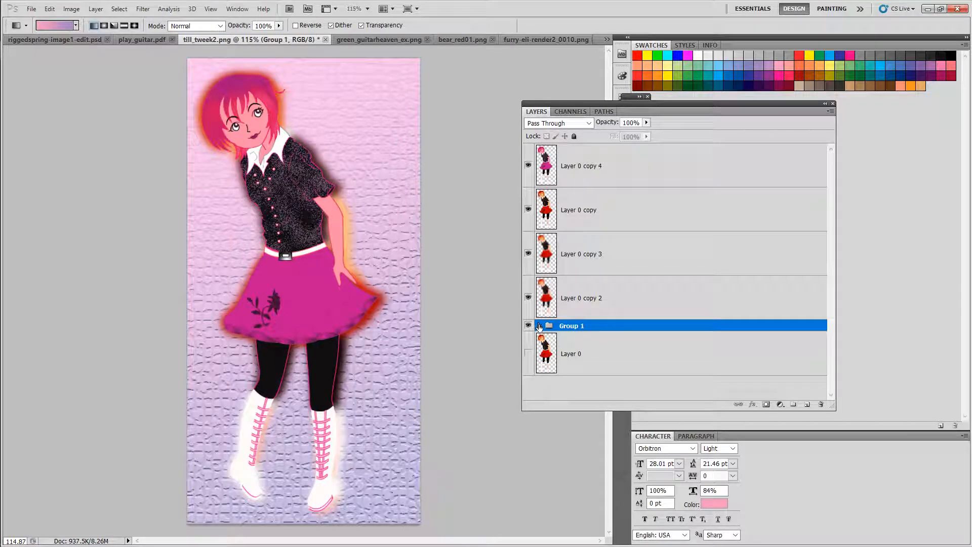
# Step: Duplicate Group 1 and hide the original Group 1
pyautogui.rightClick(606, 328)
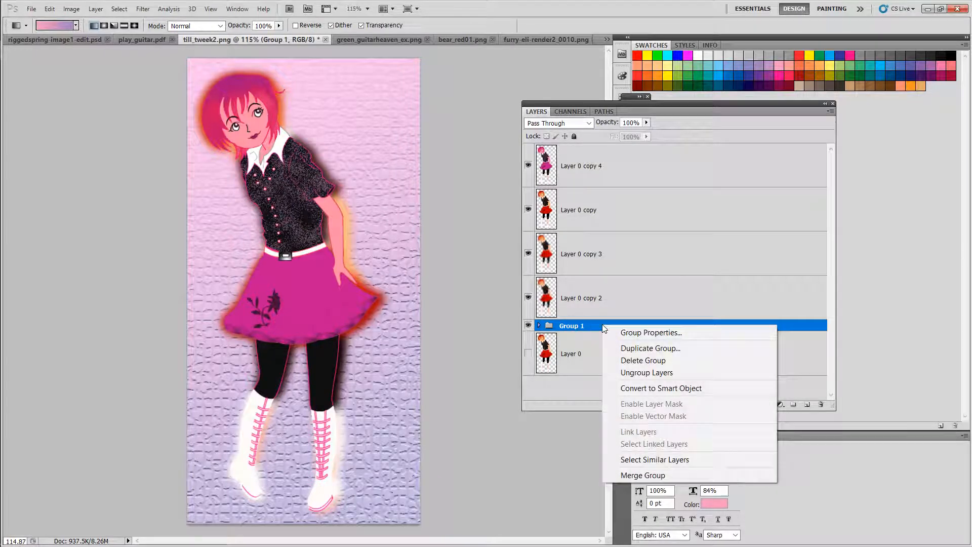
pyautogui.click(641, 349)
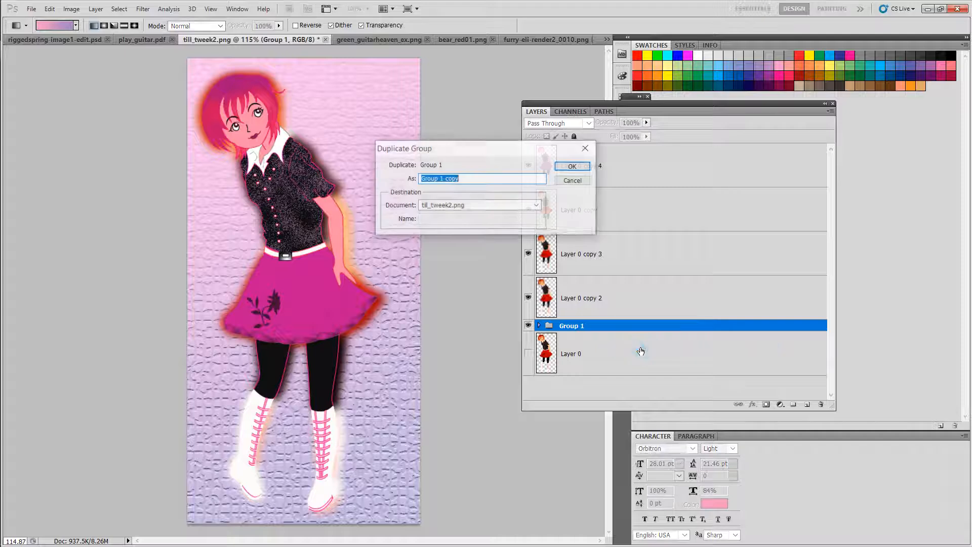
pyautogui.click(572, 166)
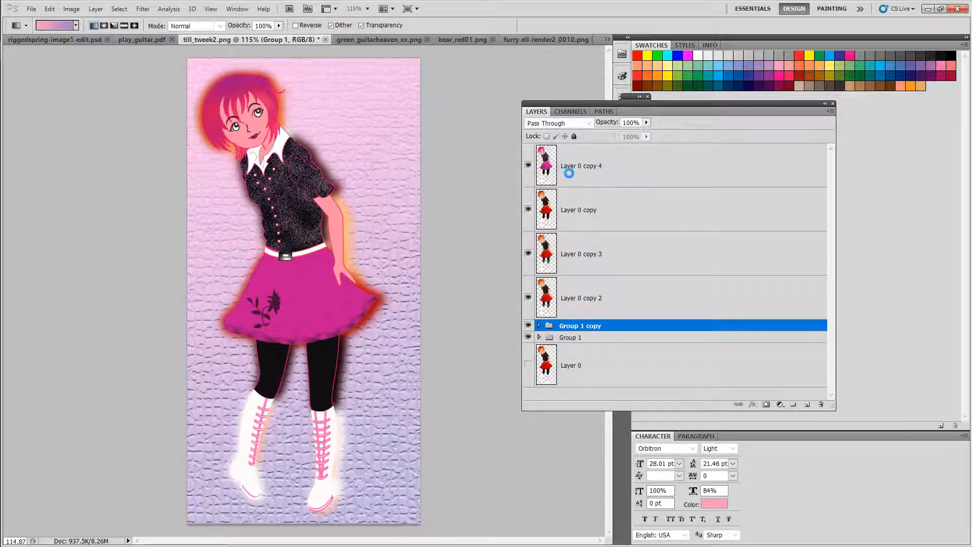
pyautogui.click(528, 337)
# Step: Merge the three background layers inside Group 1 copy into a single layer
pyautogui.click(538, 326)
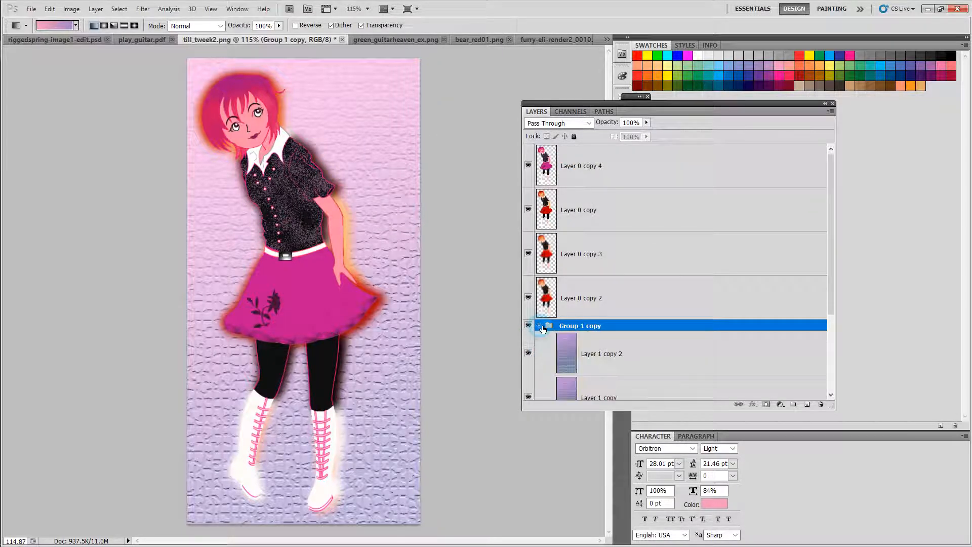
pyautogui.moveTo(830, 208); pyautogui.dragTo(830, 289)
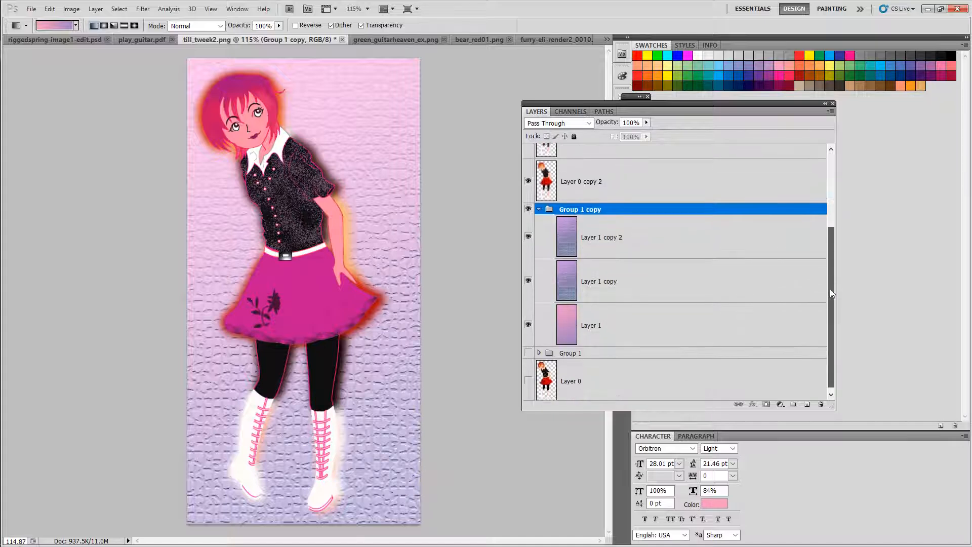
pyautogui.click(687, 237)
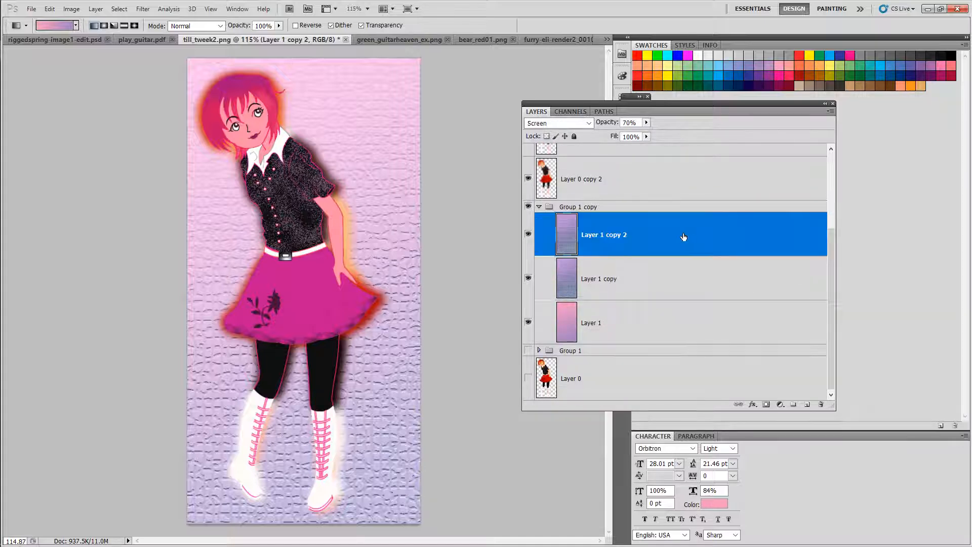
pyautogui.keyDown('shift'); pyautogui.click(643, 323); pyautogui.keyUp('shift')
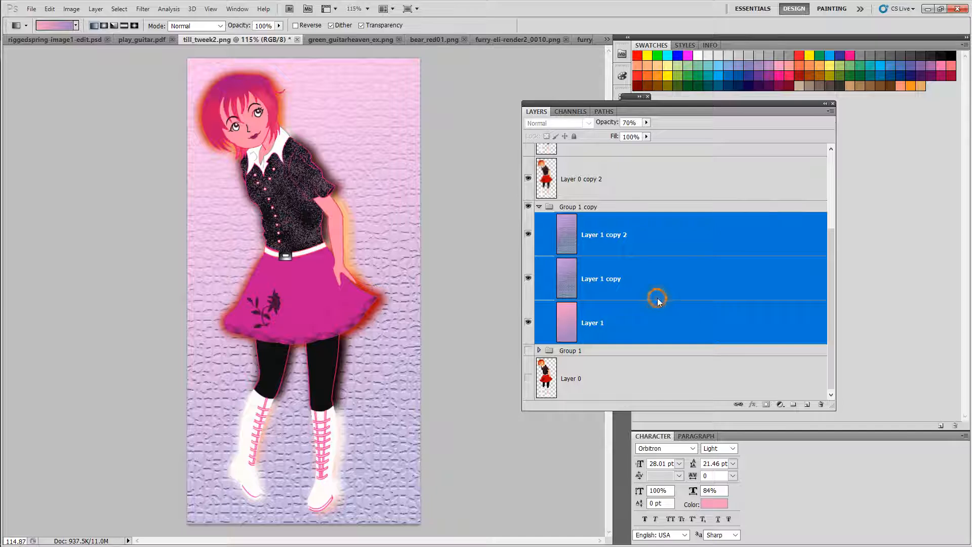
pyautogui.rightClick(658, 299)
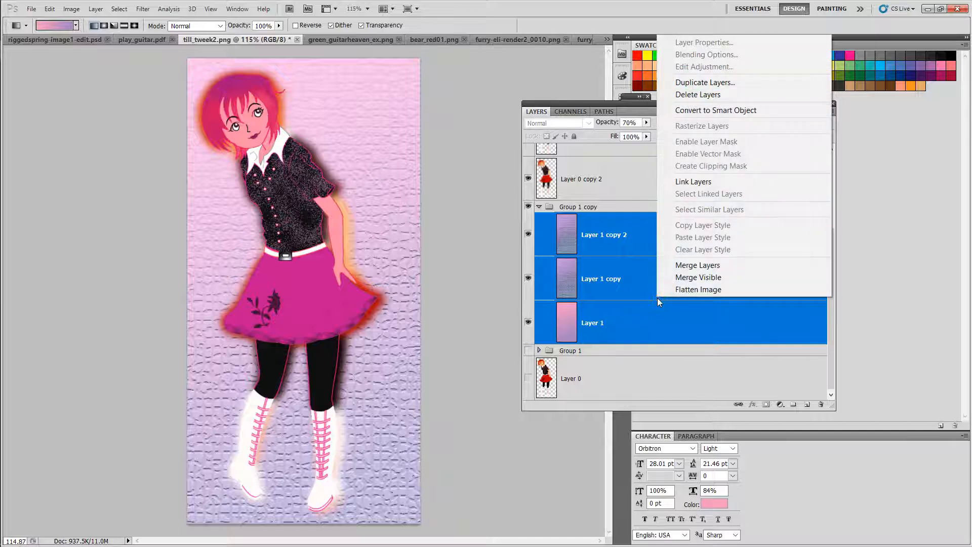
pyautogui.click(694, 266)
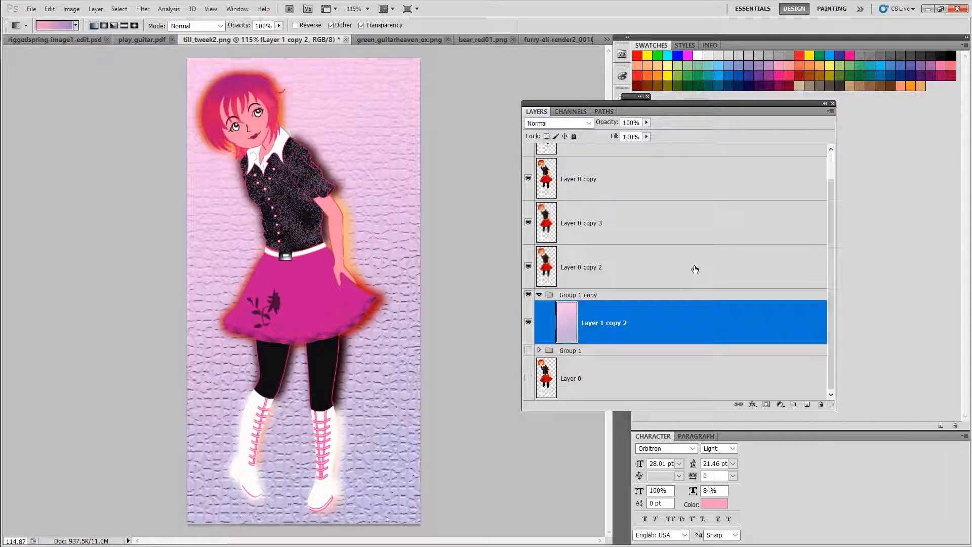
# Step: Duplicate the merged background layer Layer 1 copy 2 as Layer 1 copy 3
pyautogui.click(529, 322)
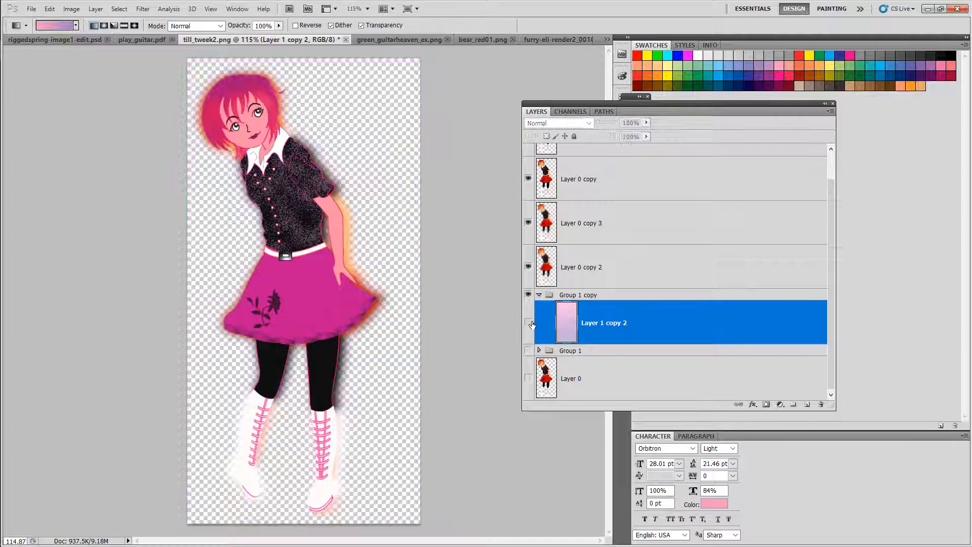
pyautogui.click(529, 322)
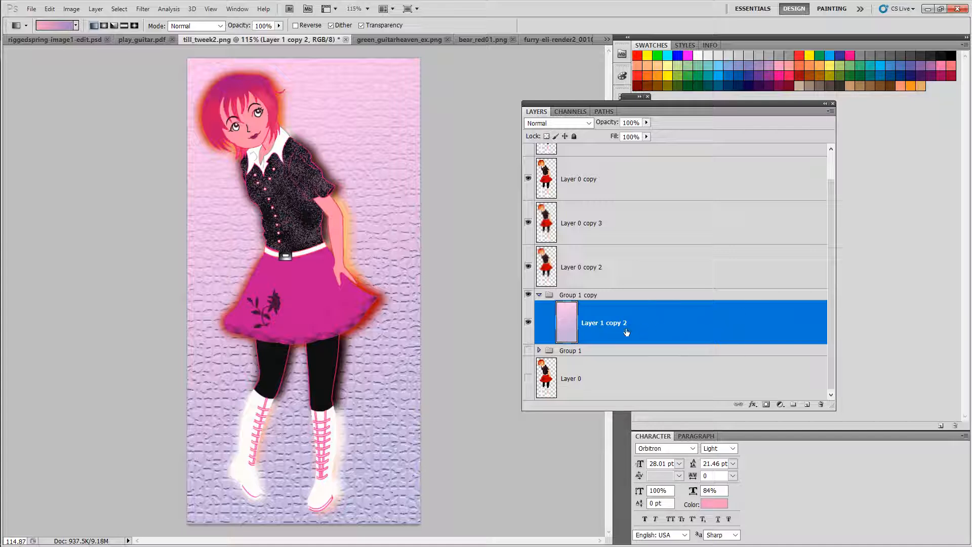
pyautogui.click(540, 351)
pyautogui.click(539, 350)
pyautogui.rightClick(668, 328)
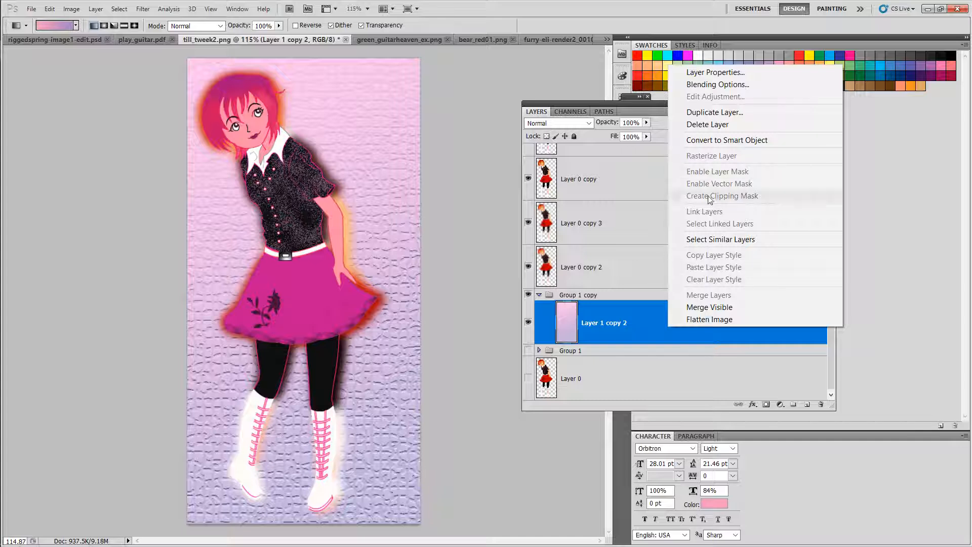
pyautogui.click(712, 112)
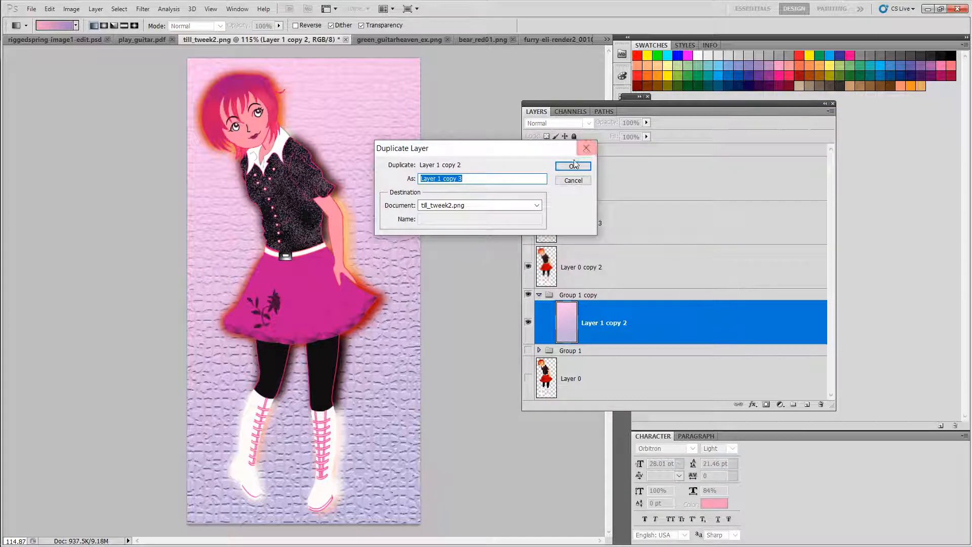
pyautogui.click(574, 166)
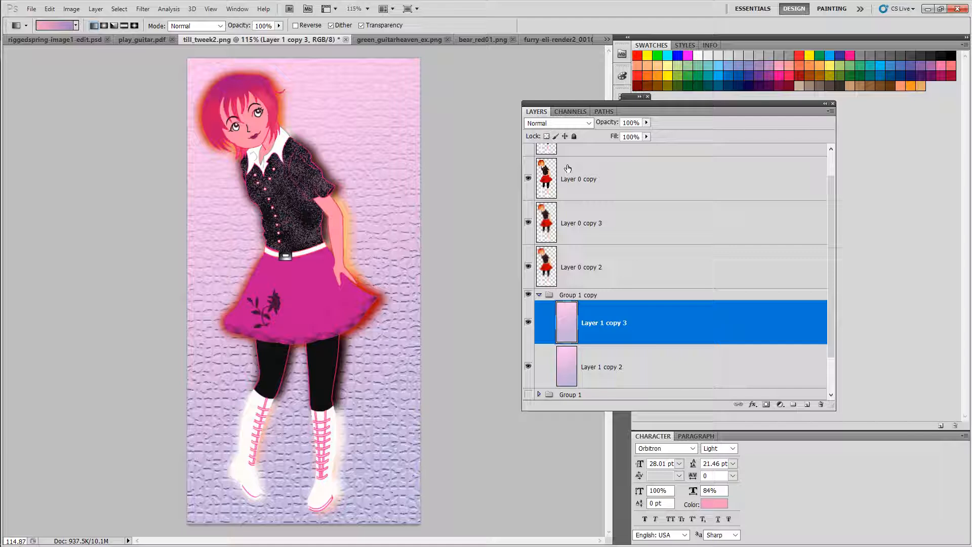
pyautogui.click(72, 10)
pyautogui.moveTo(94, 41)
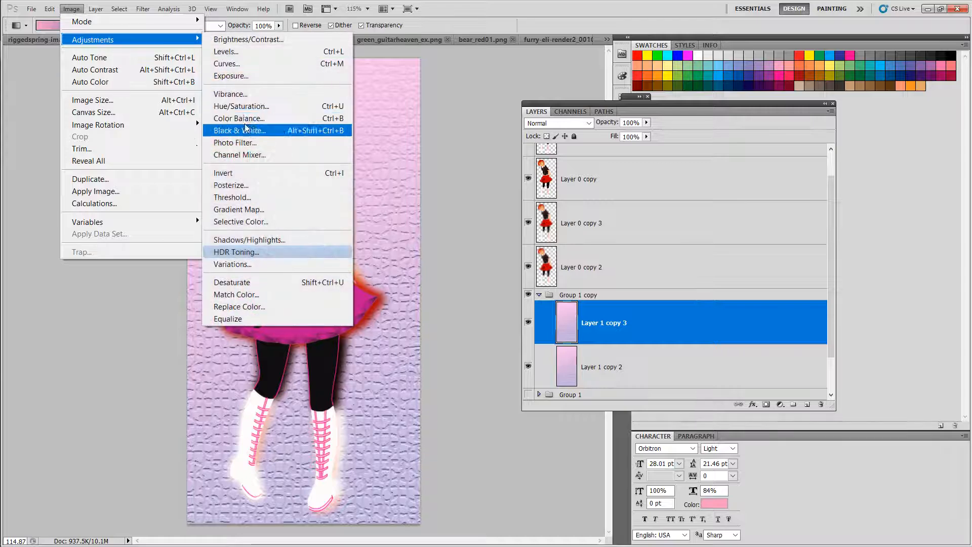
pyautogui.click(695, 329)
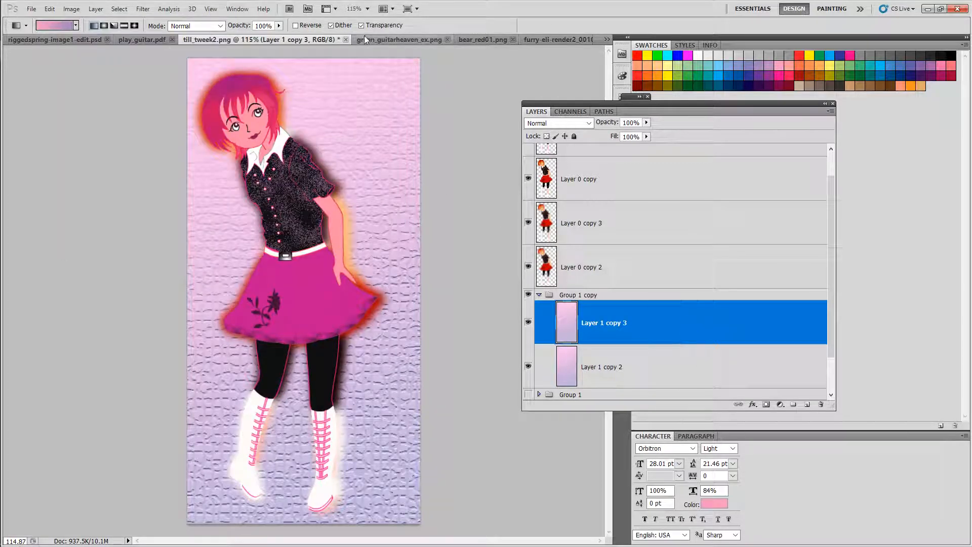
# Step: Duplicate Layer 1 copy 3 as Layer 1 copy 4 and hide Layer 1 copy 2
pyautogui.rightClick(648, 323)
pyautogui.click(682, 107)
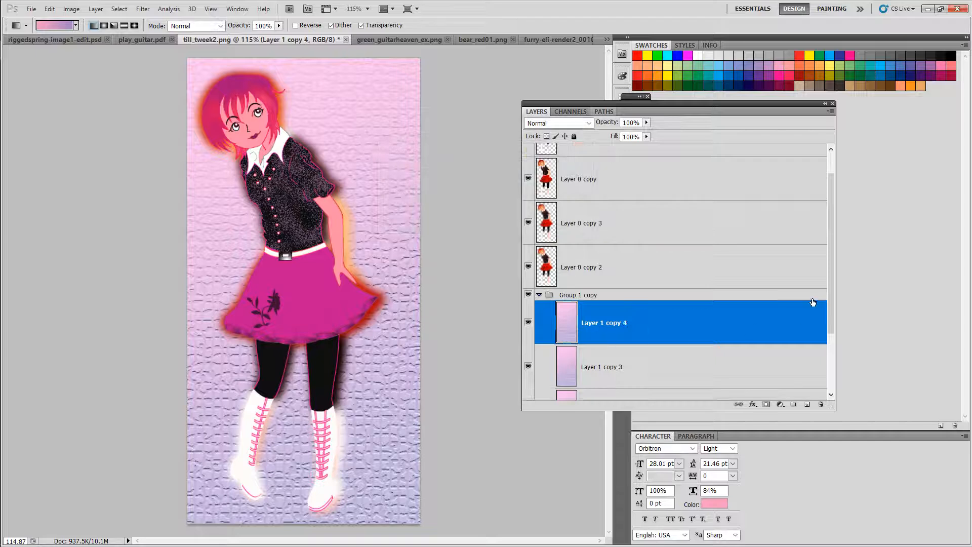
pyautogui.moveTo(830, 255); pyautogui.dragTo(830, 304)
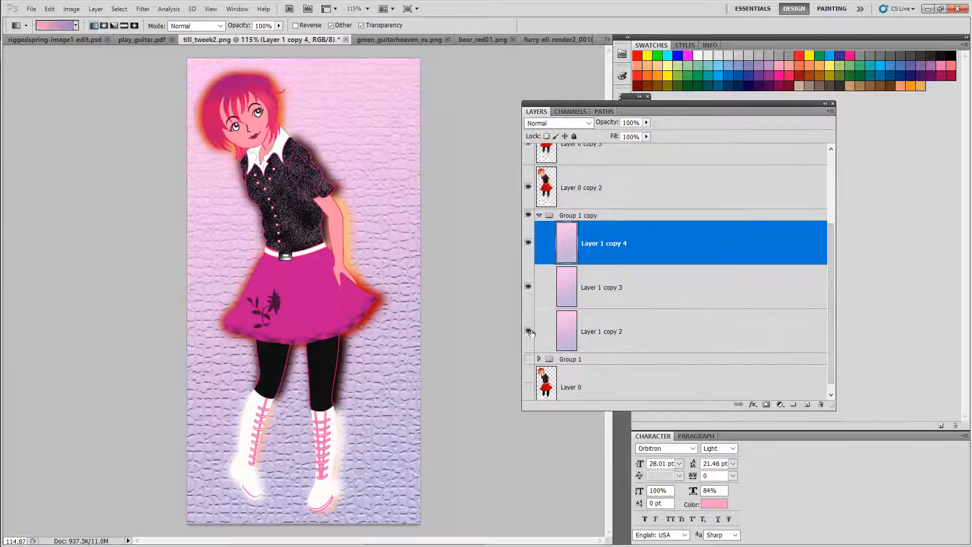
pyautogui.click(528, 330)
# Step: Preview Artistic, Brush Strokes and Sketch filters on Layer 1 copy 4 in the Filter Gallery
pyautogui.click(143, 9)
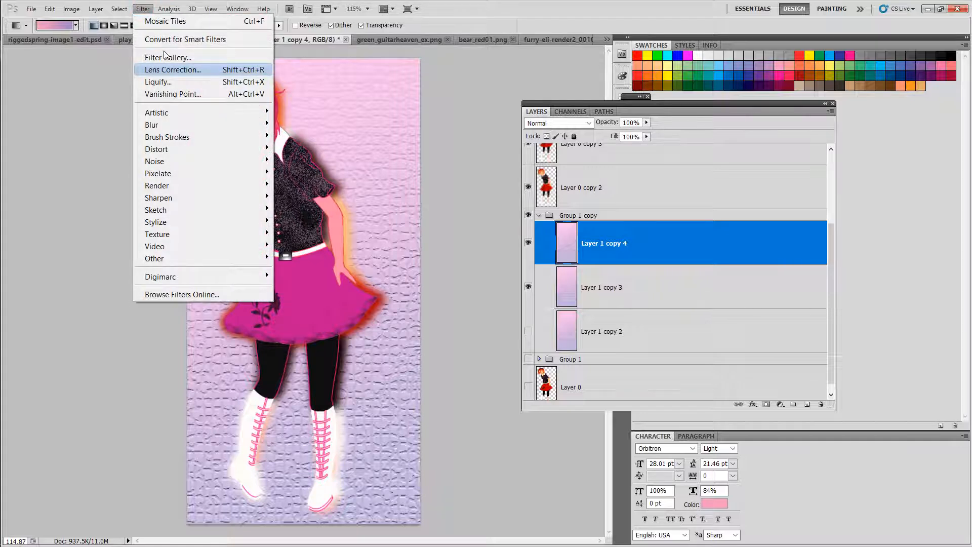
pyautogui.moveTo(159, 112)
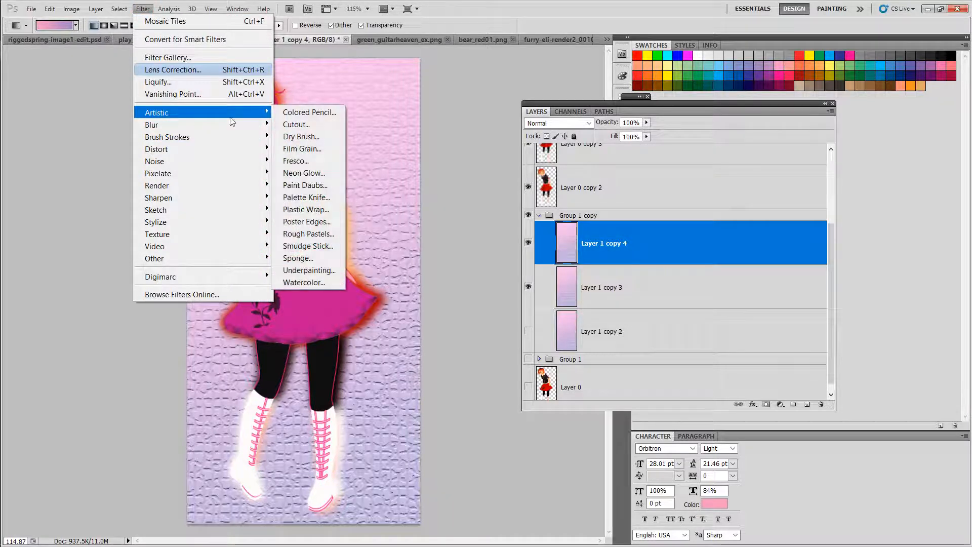
pyautogui.click(294, 234)
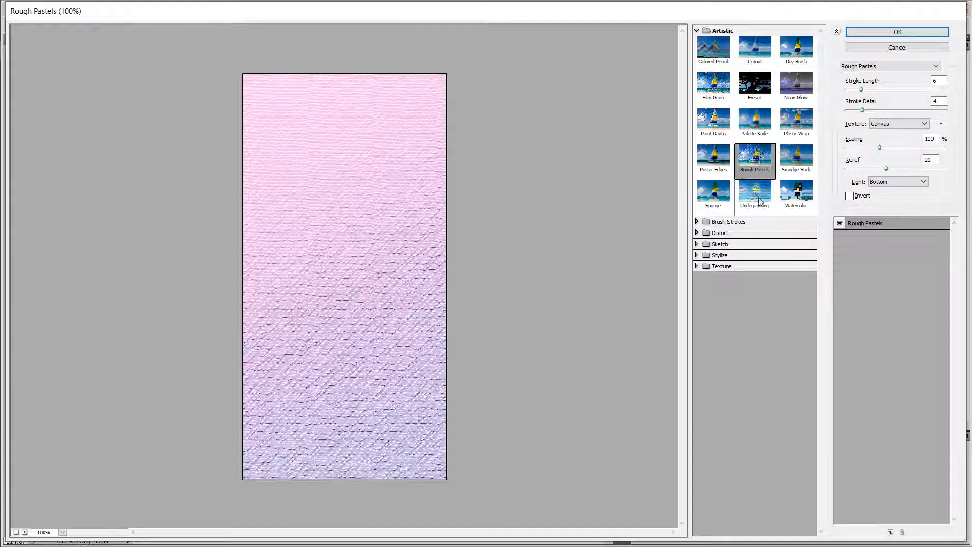
pyautogui.click(793, 198)
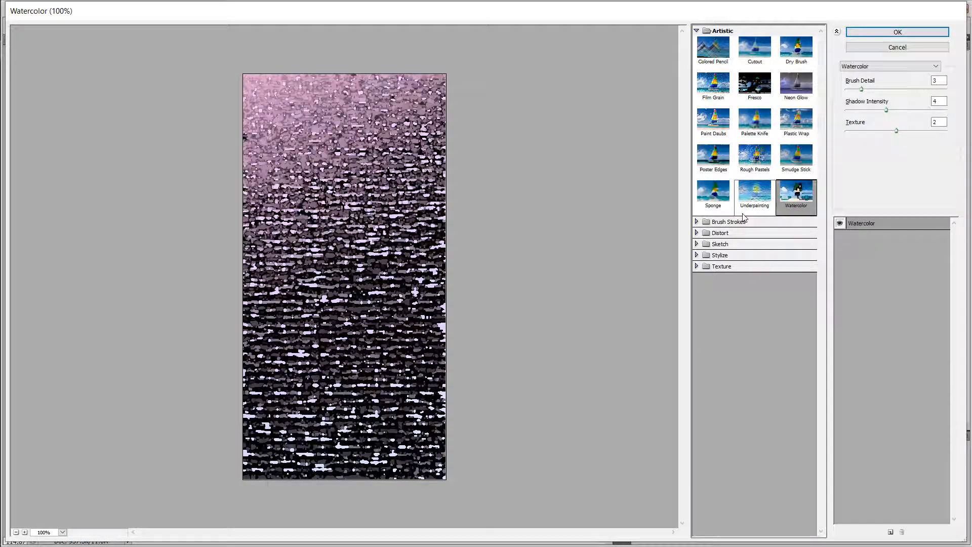
pyautogui.click(698, 222)
pyautogui.click(713, 307)
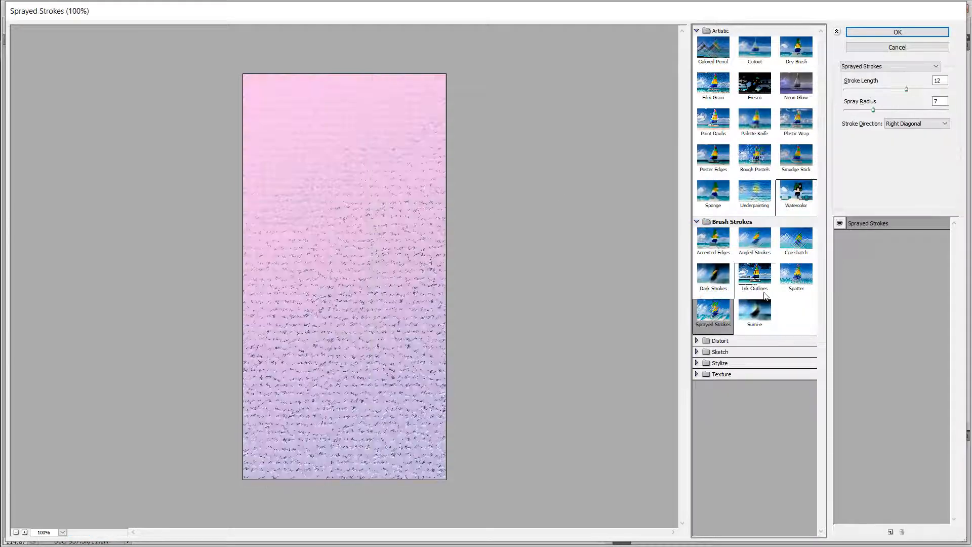
pyautogui.click(796, 276)
pyautogui.click(697, 352)
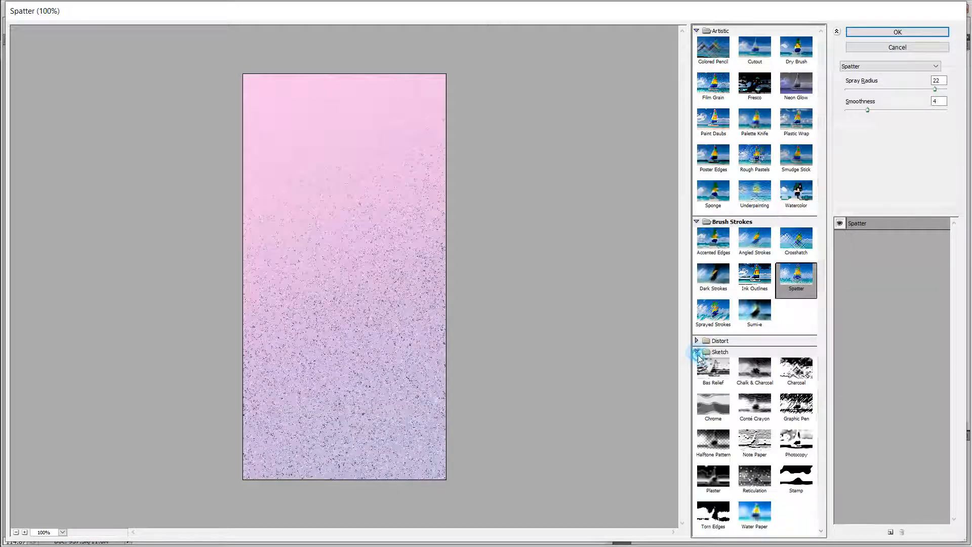
pyautogui.click(697, 352)
pyautogui.click(697, 351)
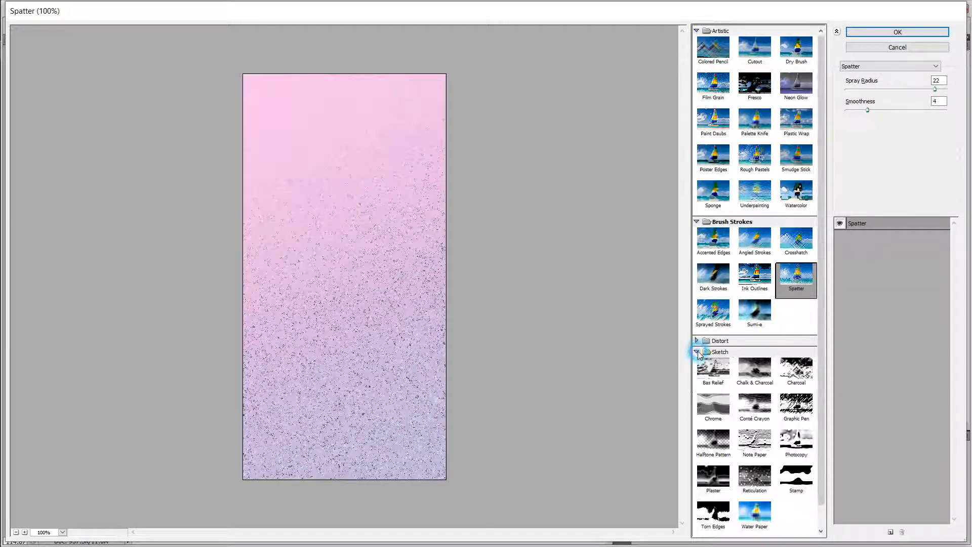
pyautogui.moveTo(822, 273); pyautogui.dragTo(821, 343)
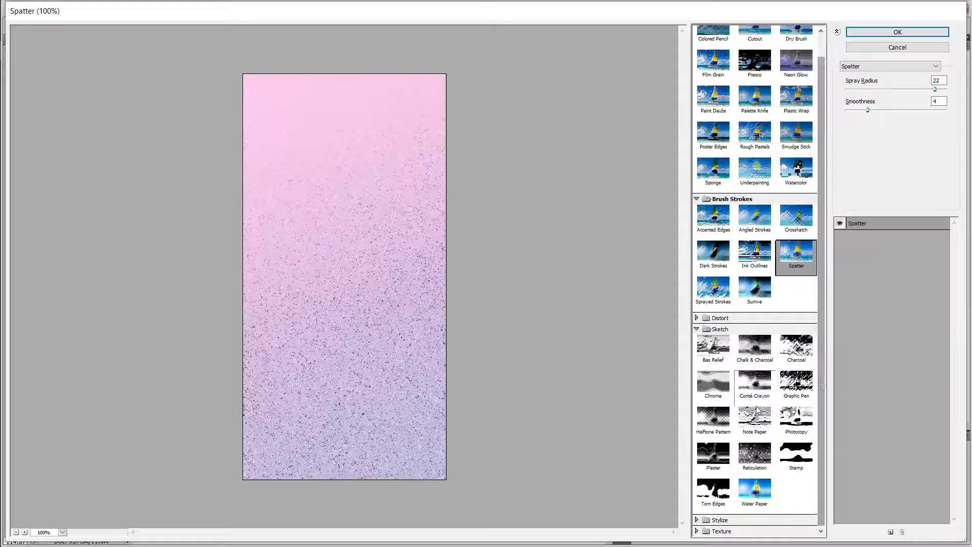
pyautogui.click(751, 430)
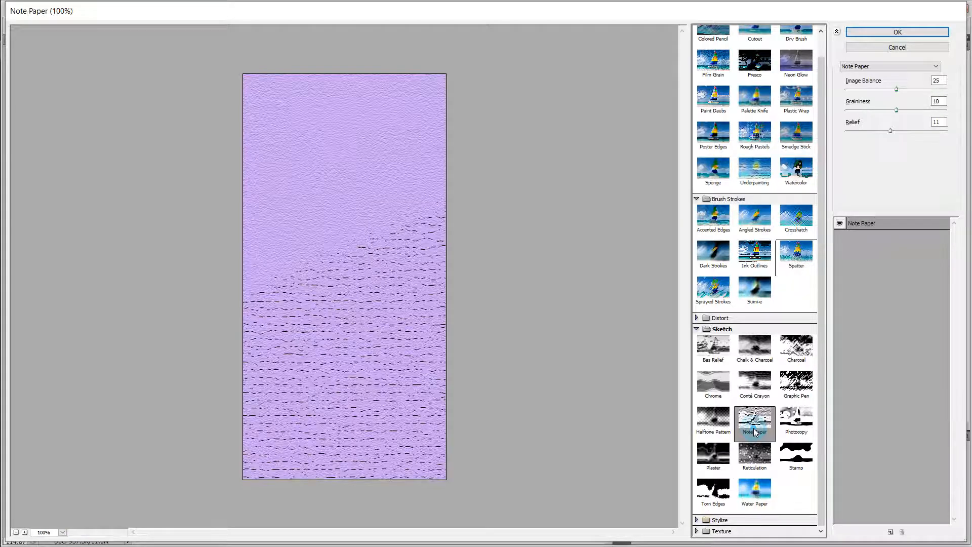
pyautogui.click(801, 348)
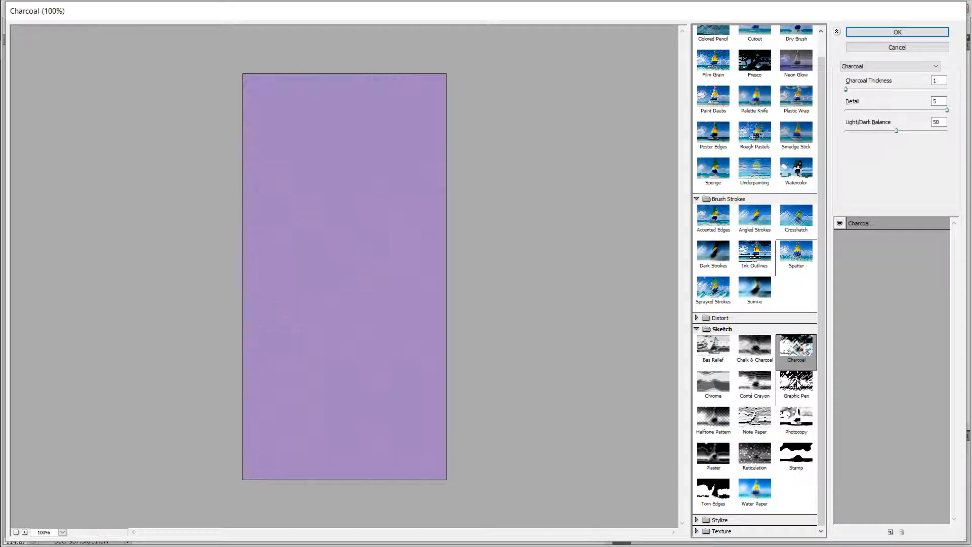
pyautogui.click(796, 382)
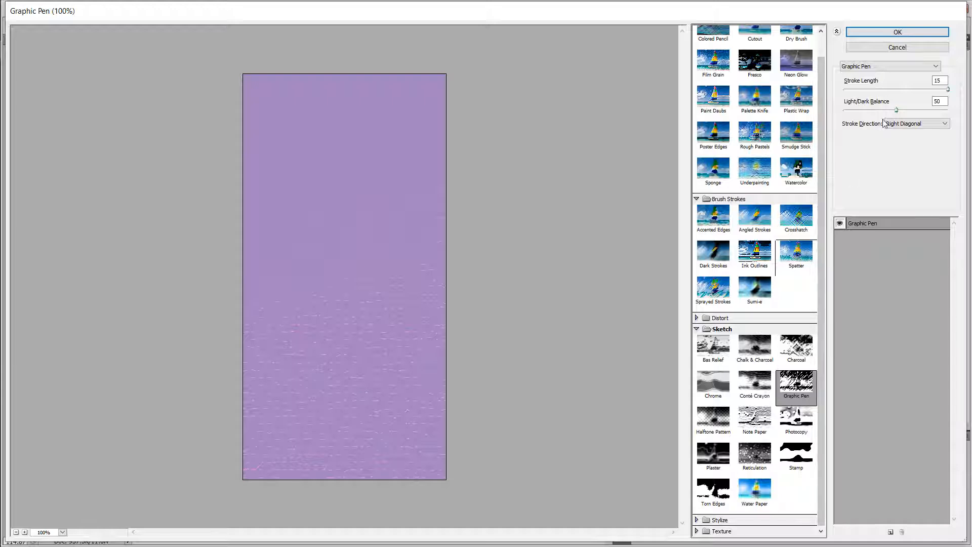
# Step: Try adjusting the Graphic Pen Light/Dark Balance and Stroke Length sliders
pyautogui.moveTo(896, 110); pyautogui.dragTo(869, 110)
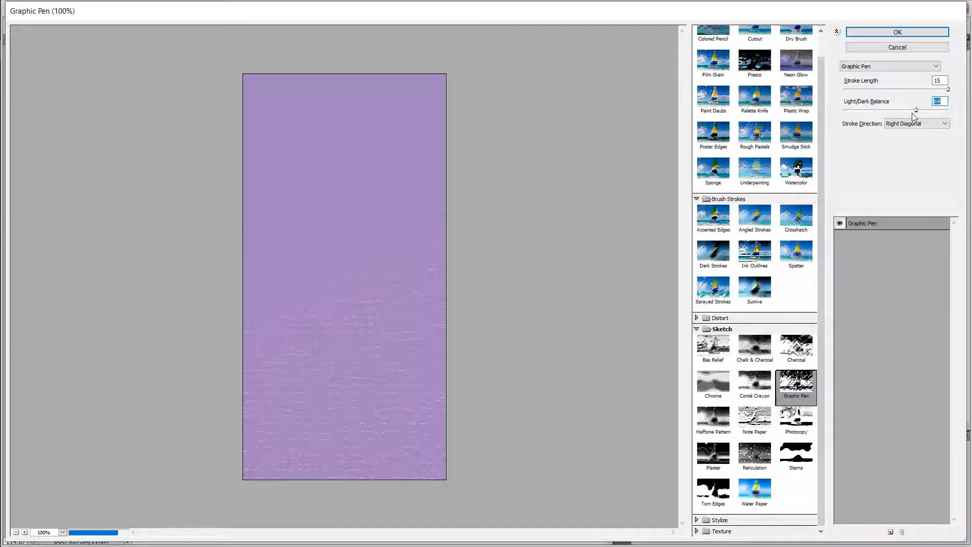
pyautogui.click(893, 110)
pyautogui.moveTo(944, 91); pyautogui.dragTo(881, 90)
# Step: Preview the Underpainting, Distort, Torn Edges, Stylize and Texture filters in the Filter Gallery
pyautogui.click(754, 172)
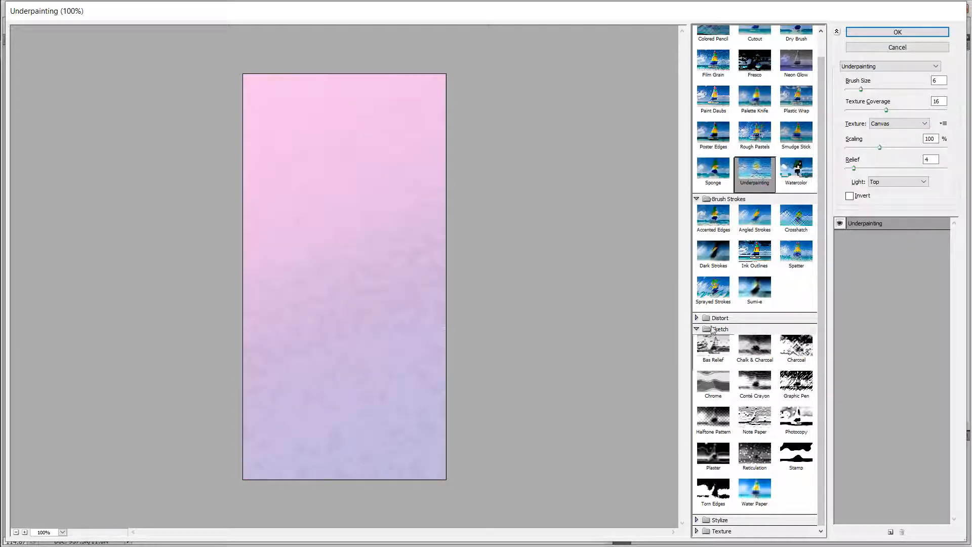
pyautogui.click(697, 318)
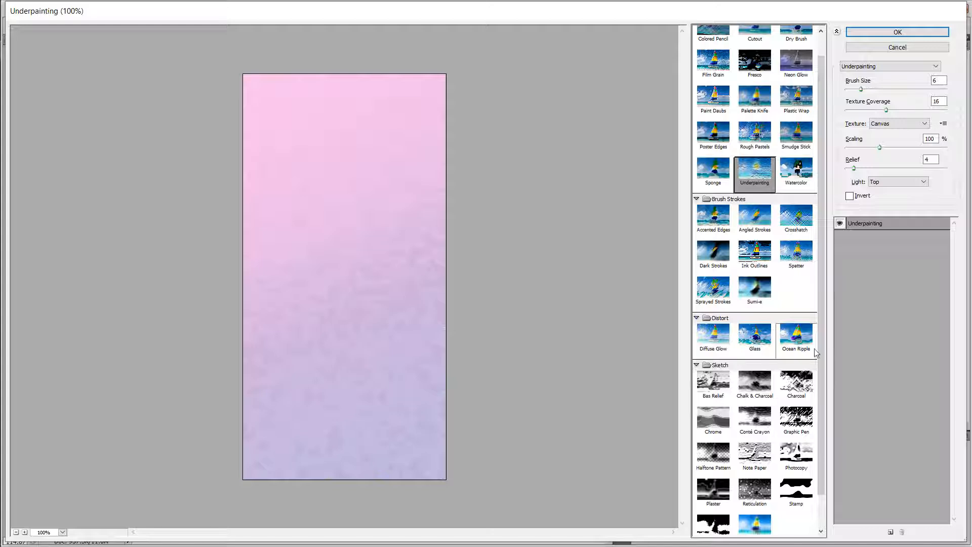
pyautogui.moveTo(820, 298); pyautogui.dragTo(824, 375)
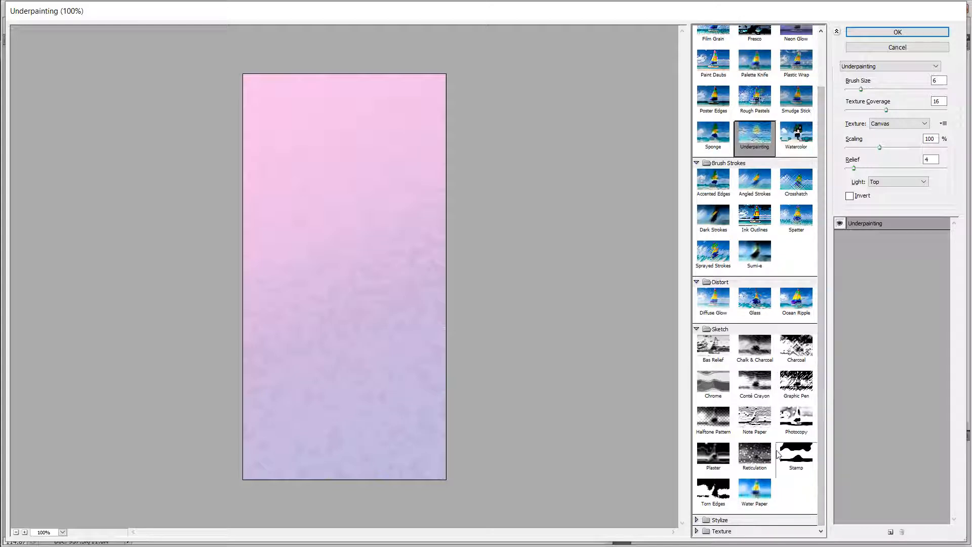
pyautogui.click(712, 502)
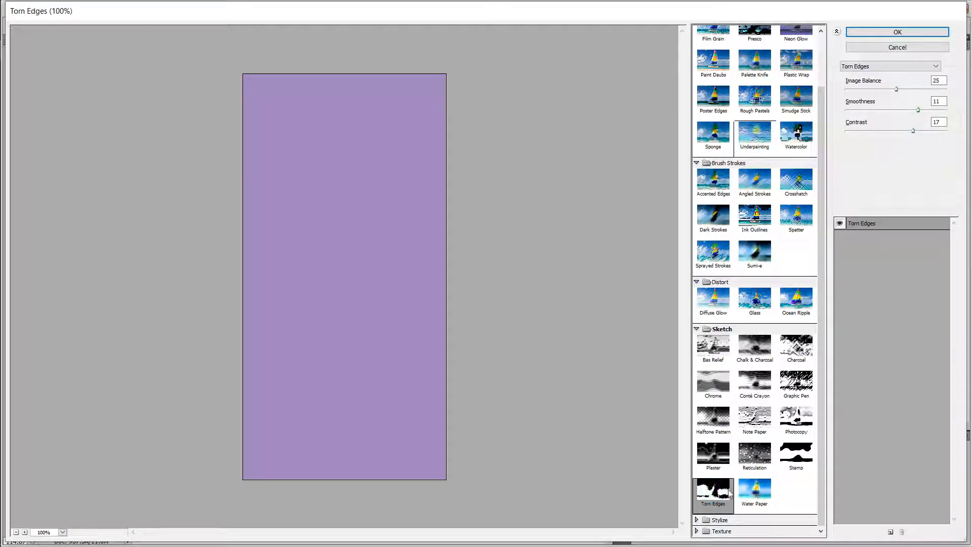
pyautogui.click(697, 520)
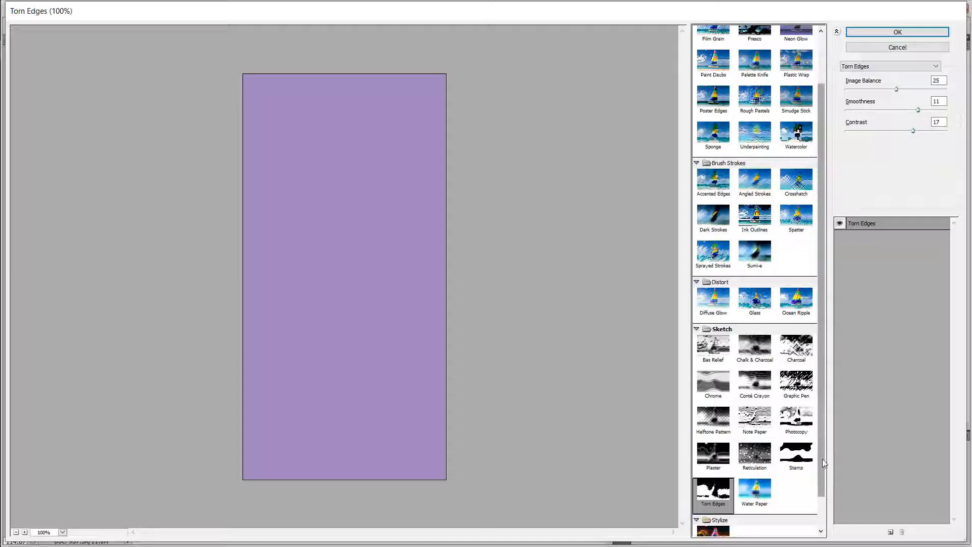
pyautogui.scroll(-1, 820, 405)
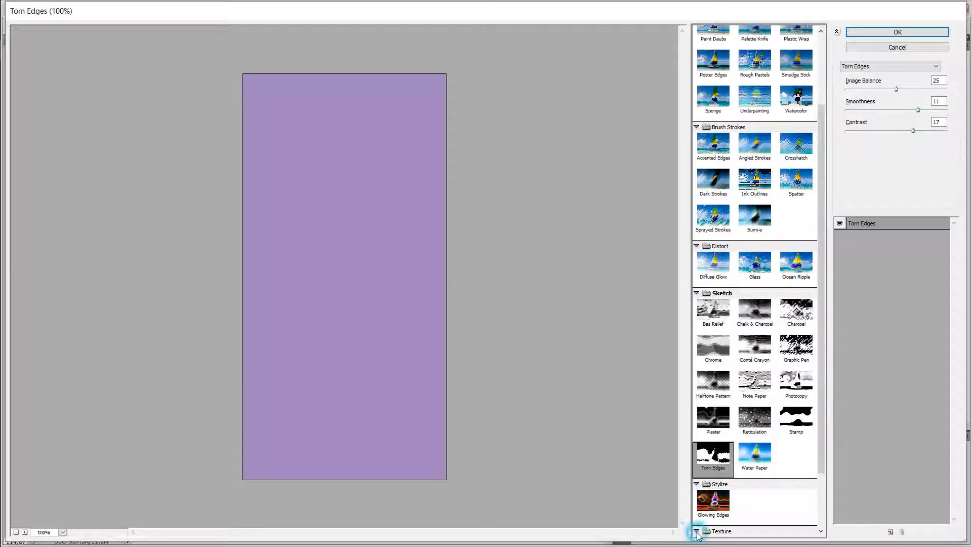
pyautogui.scroll(-2, 819, 393)
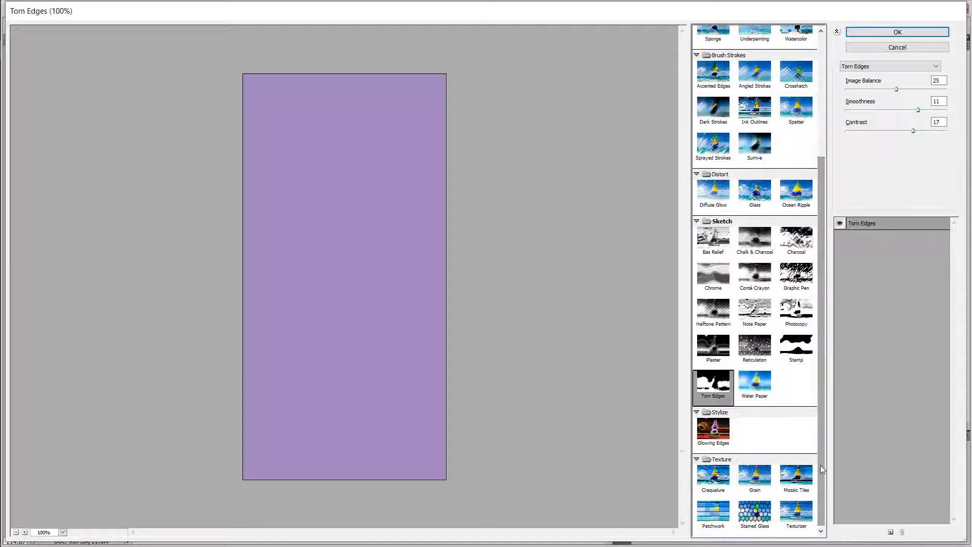
# Step: Apply the Stained Glass filter to Layer 1 copy 4 with cell size 10, border thickness 4 and light intensity 3
pyautogui.click(751, 514)
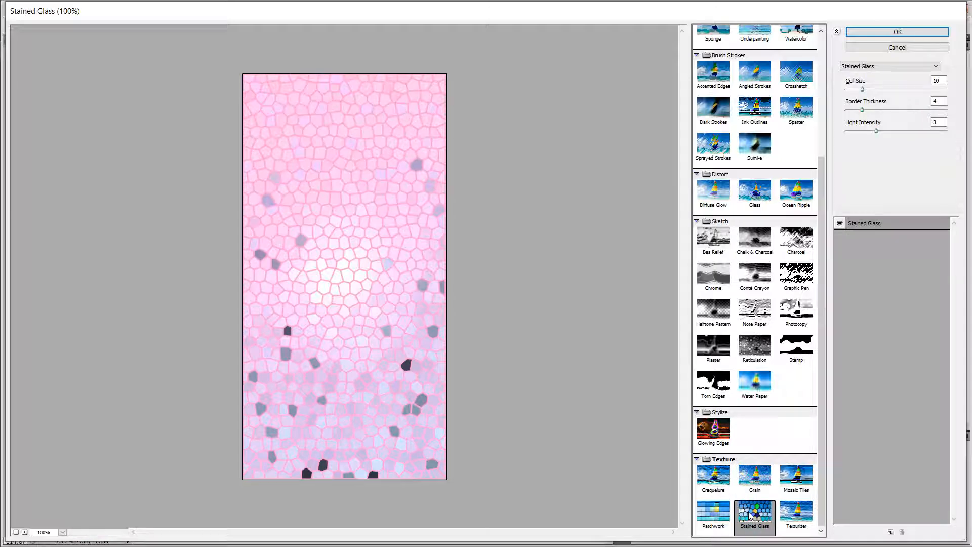
pyautogui.click(713, 517)
pyautogui.click(770, 519)
pyautogui.click(797, 516)
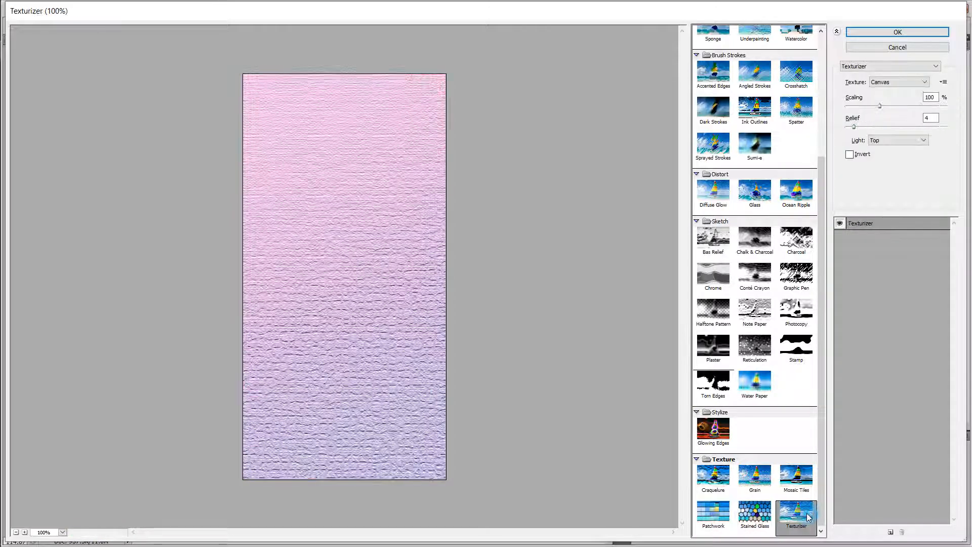
pyautogui.click(765, 516)
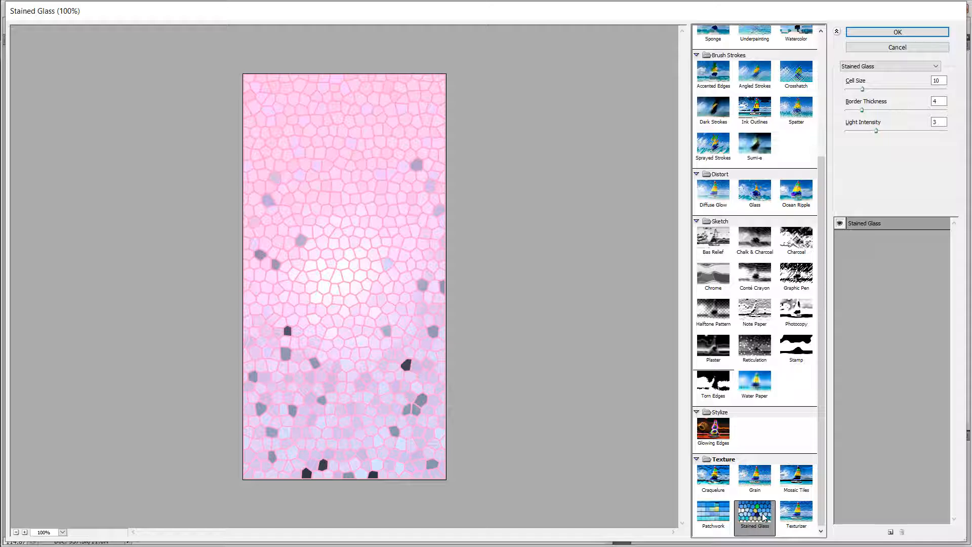
pyautogui.click(884, 33)
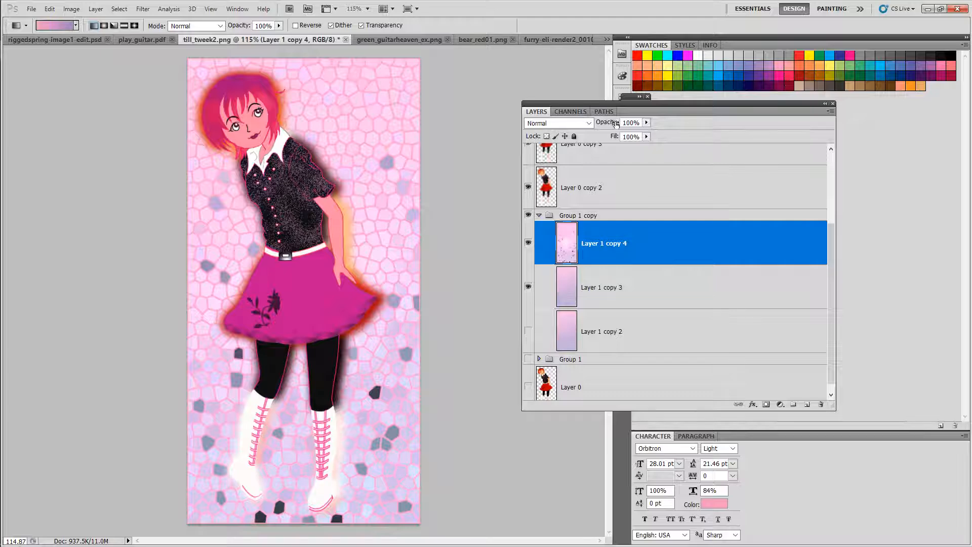
# Step: Duplicate Layer 1 copy 4 as Layer 1 copy 5 and hide Layer 1 copy 4
pyautogui.moveTo(615, 124); pyautogui.dragTo(651, 130)
pyautogui.rightClick(636, 248)
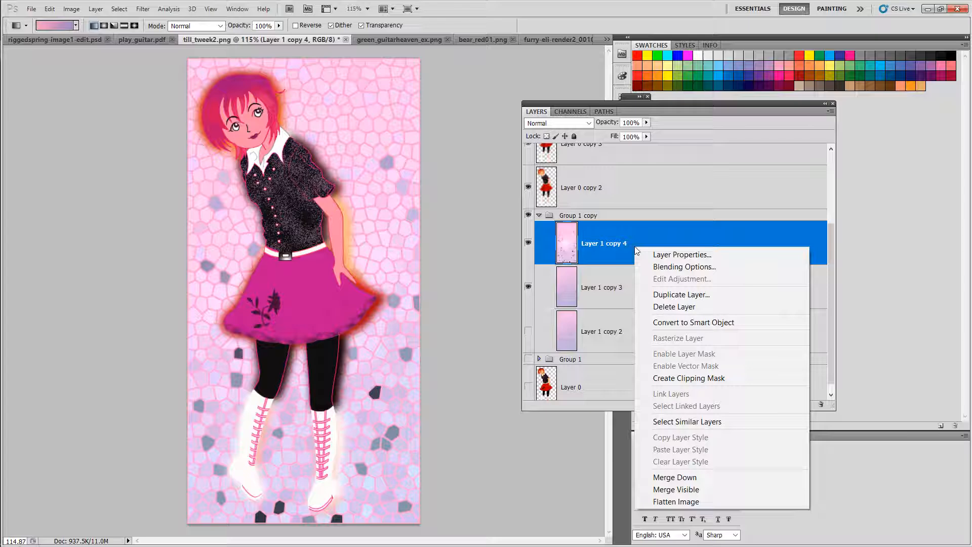
pyautogui.click(681, 294)
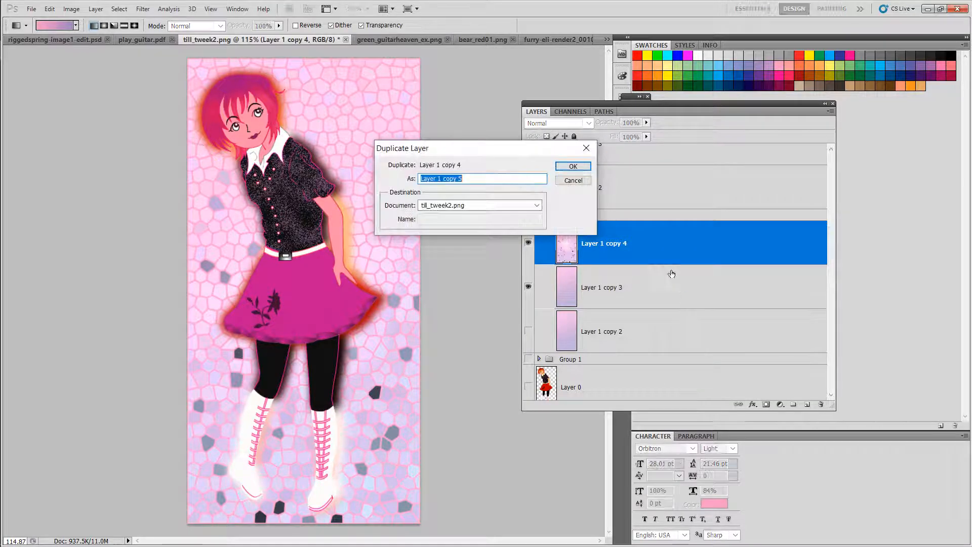
pyautogui.click(575, 163)
pyautogui.click(528, 287)
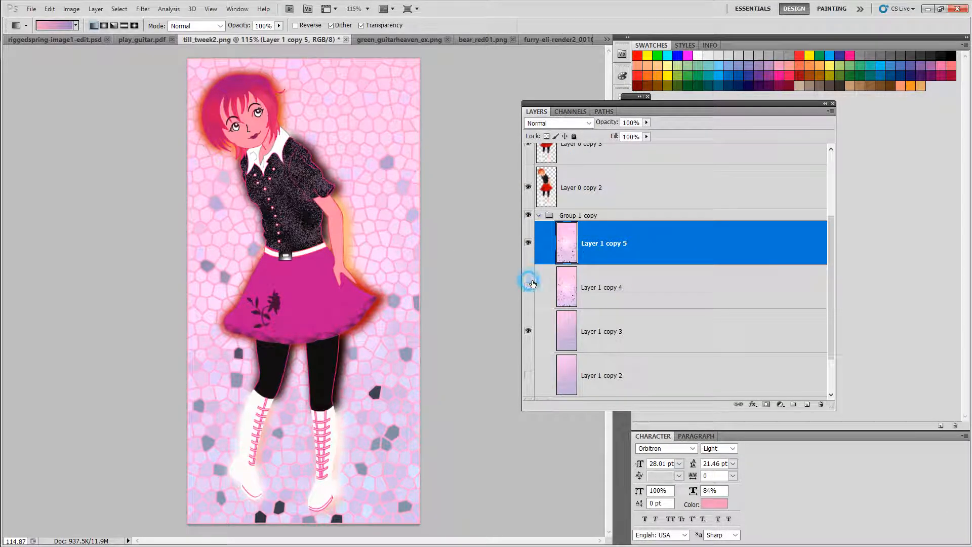
# Step: Fill Layer 1 copy 5 with the Render Clouds filter
pyautogui.click(142, 9)
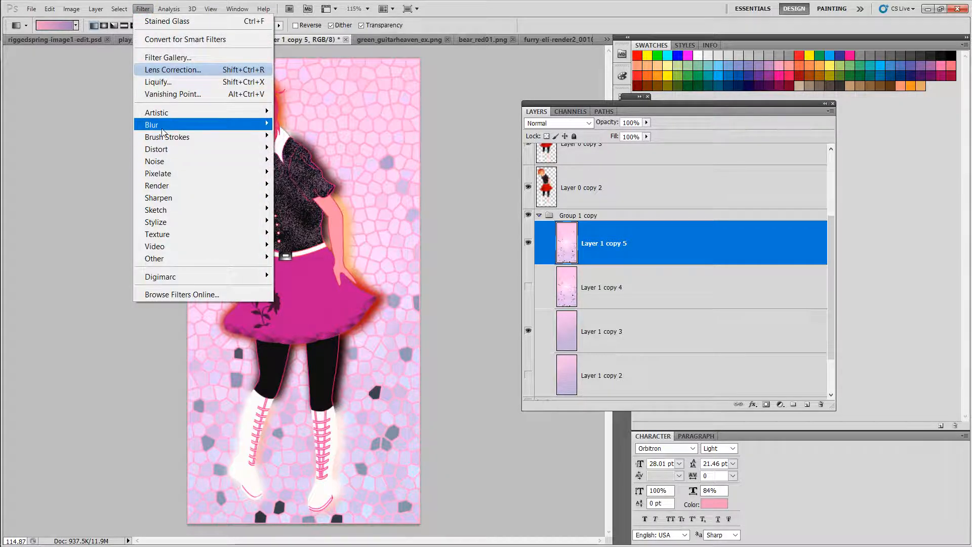
pyautogui.moveTo(162, 129)
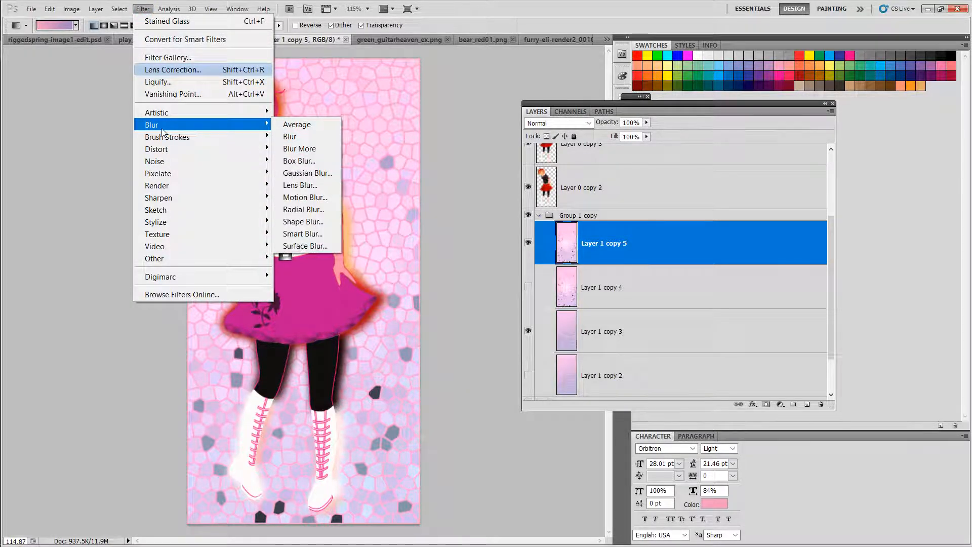
pyautogui.moveTo(185, 168)
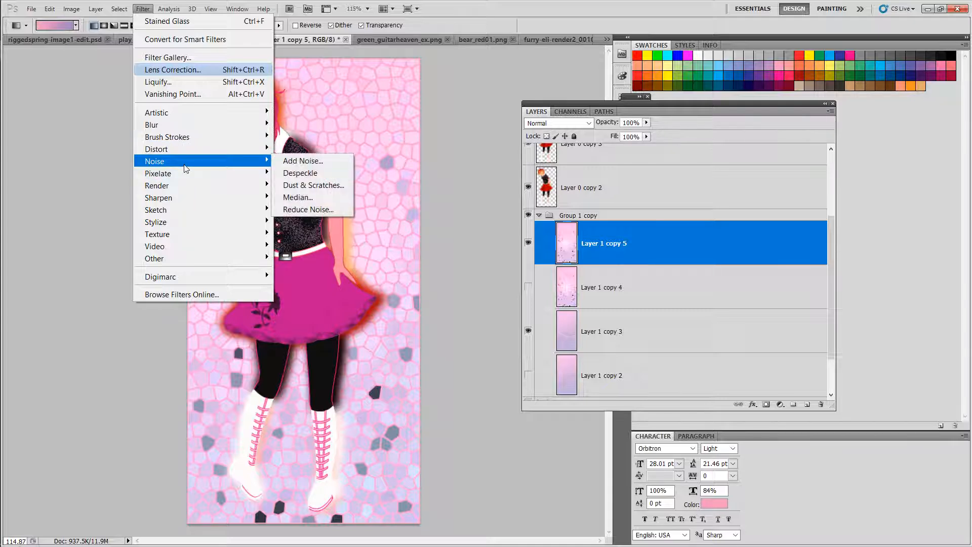
pyautogui.moveTo(168, 210)
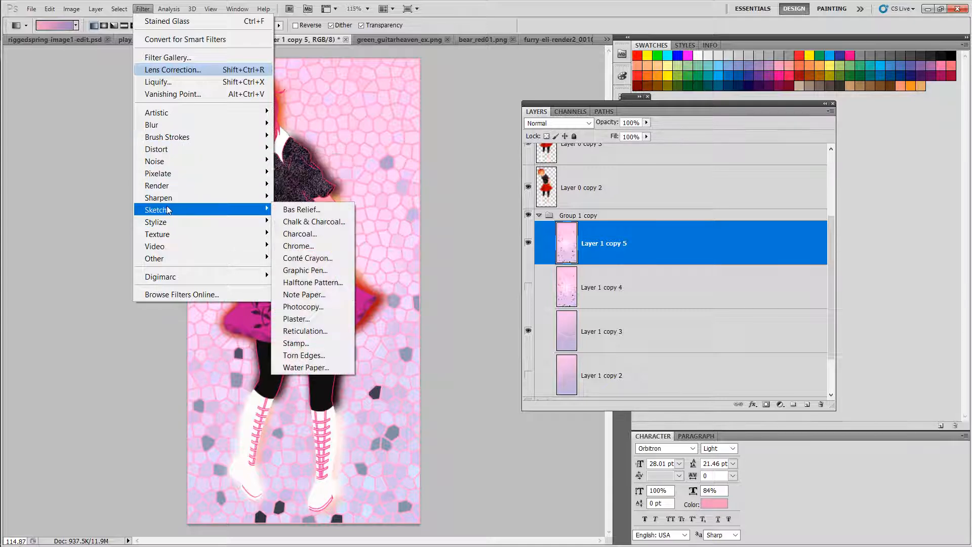
pyautogui.moveTo(162, 262)
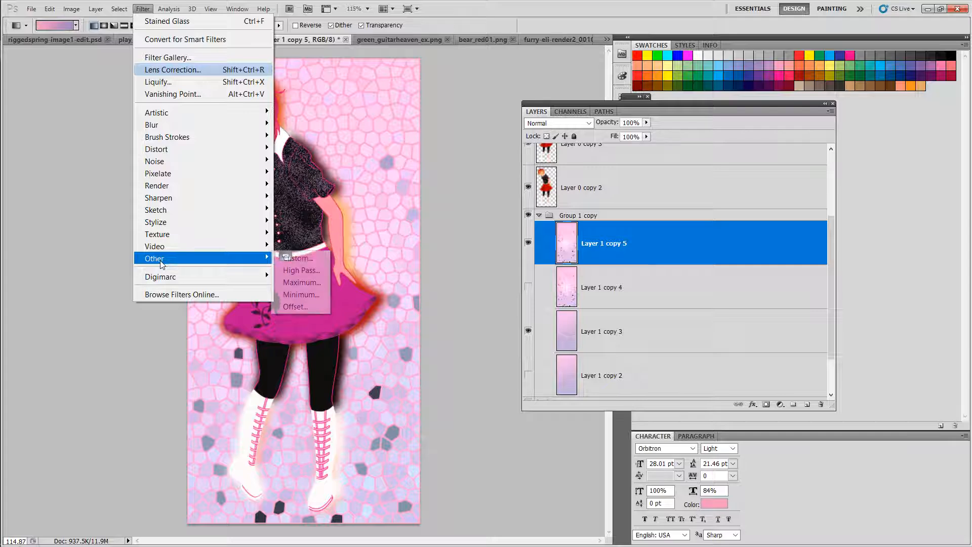
pyautogui.moveTo(166, 185)
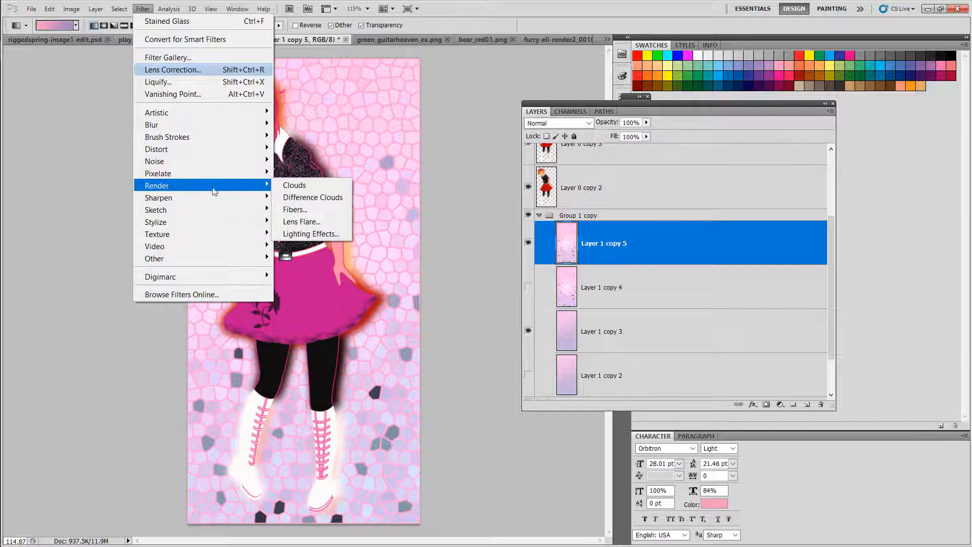
pyautogui.click(302, 186)
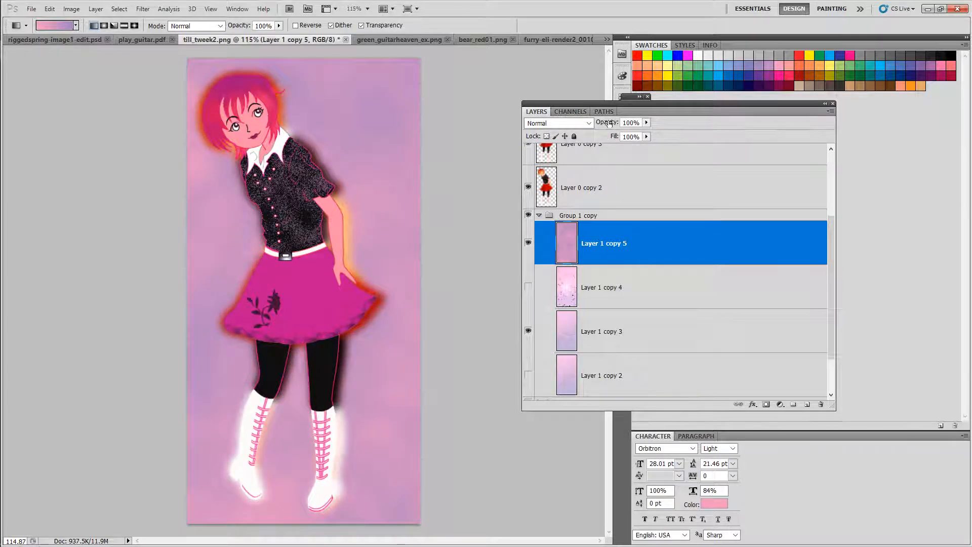
# Step: Lower Layer 1 copy 5's opacity to 76% and collapse the Layers panel
pyautogui.moveTo(609, 123); pyautogui.dragTo(598, 127)
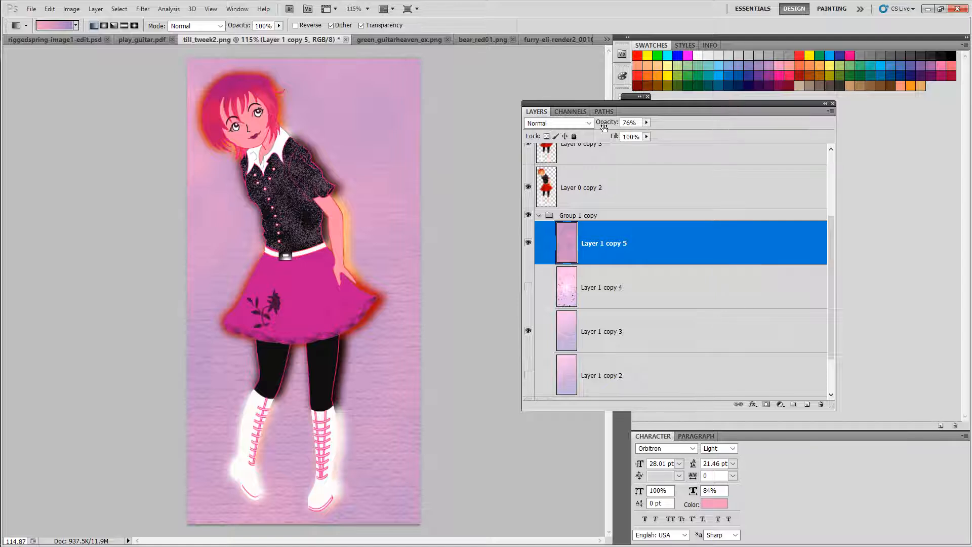
pyautogui.click(825, 103)
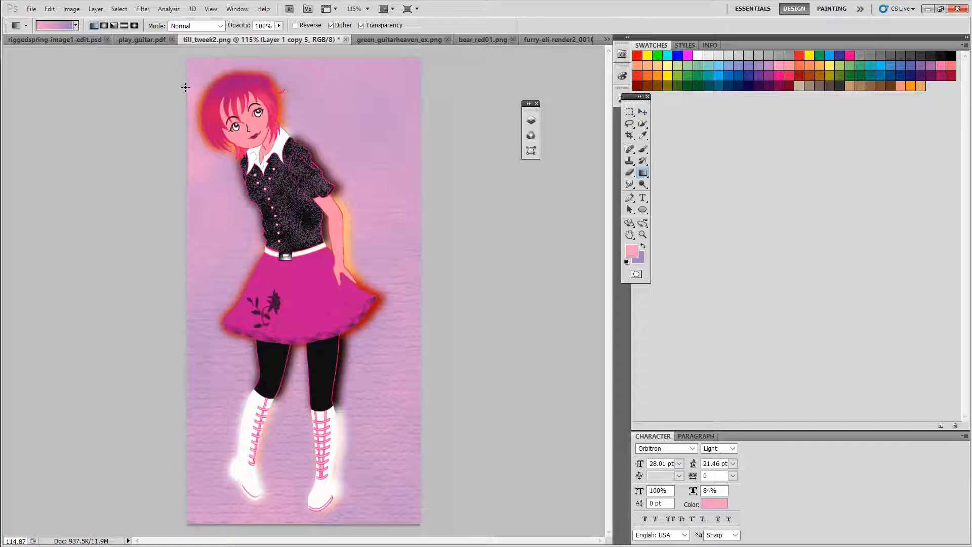
# Step: Look through the bear, guitarist and till_tweek2 documents, zooming in on the guitarist and the character's face
pyautogui.click(471, 41)
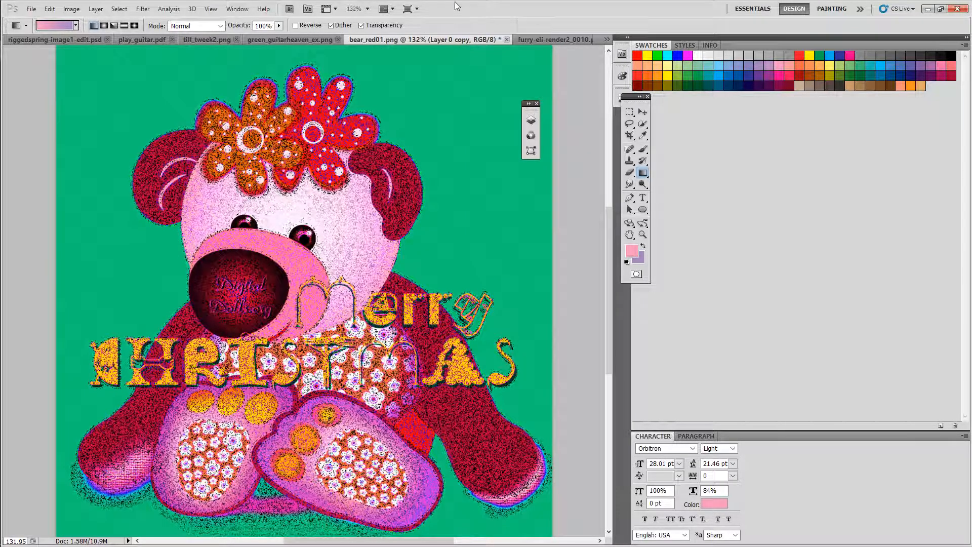
pyautogui.click(277, 39)
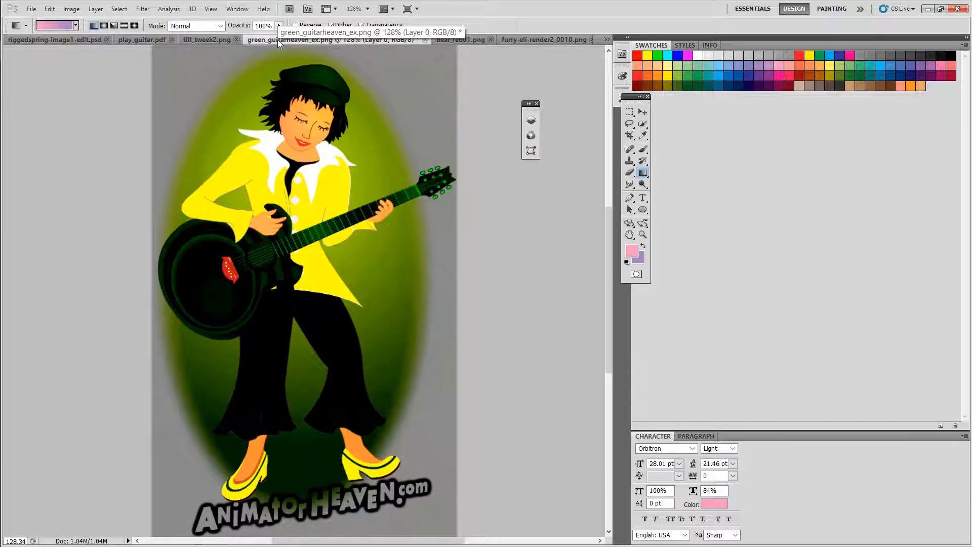
pyautogui.press('z')
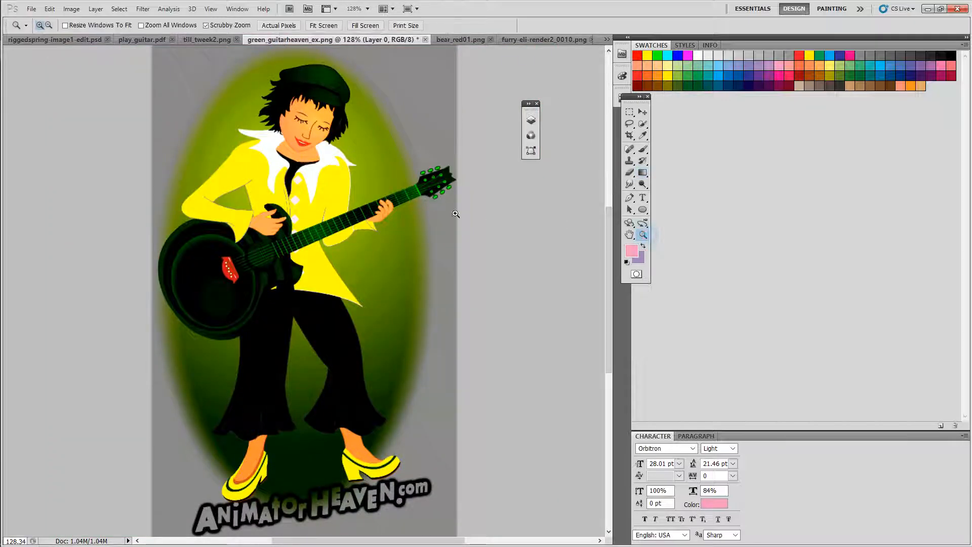
pyautogui.moveTo(360, 127)
pyautogui.mouseDown()
pyautogui.moveTo(418, 113)
pyautogui.moveTo(371, 119)
pyautogui.mouseUp()
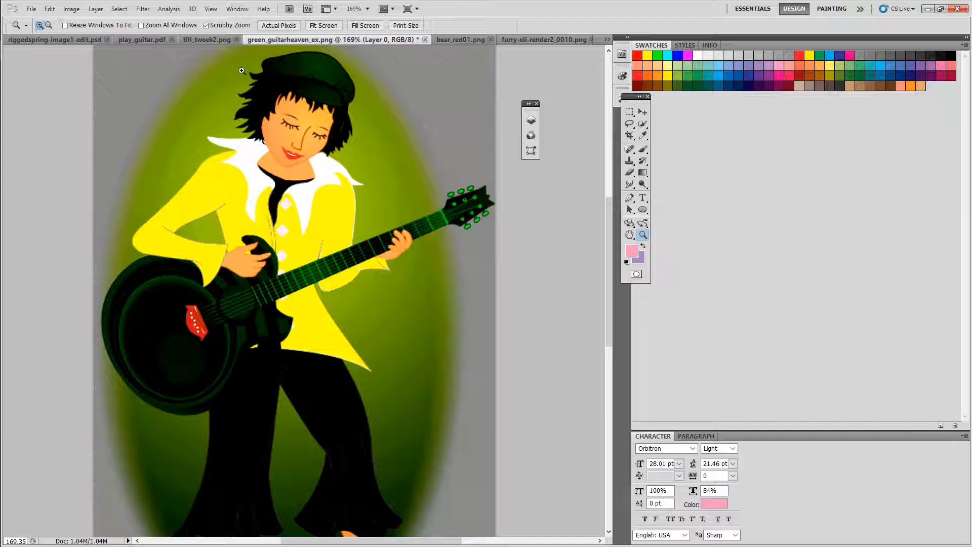
pyautogui.click(222, 40)
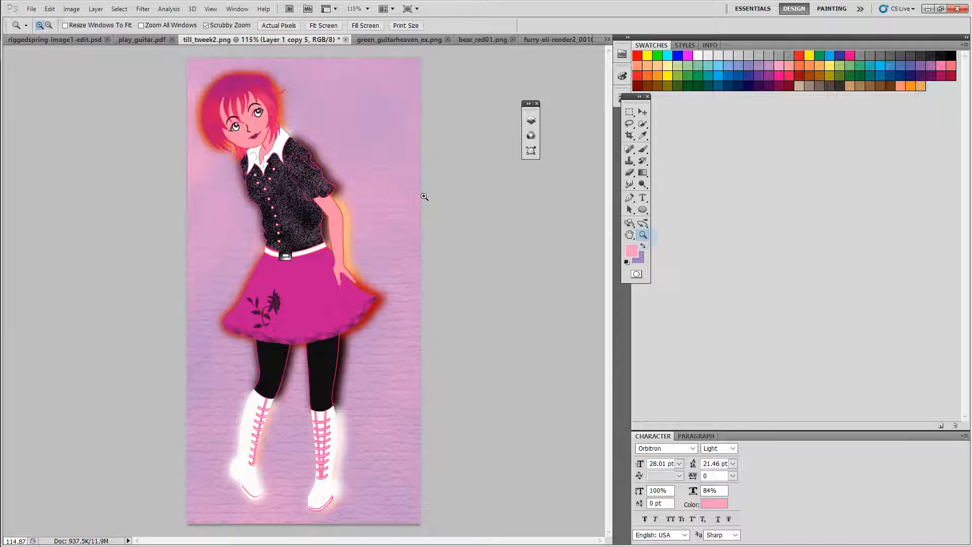
pyautogui.moveTo(269, 86); pyautogui.dragTo(303, 82)
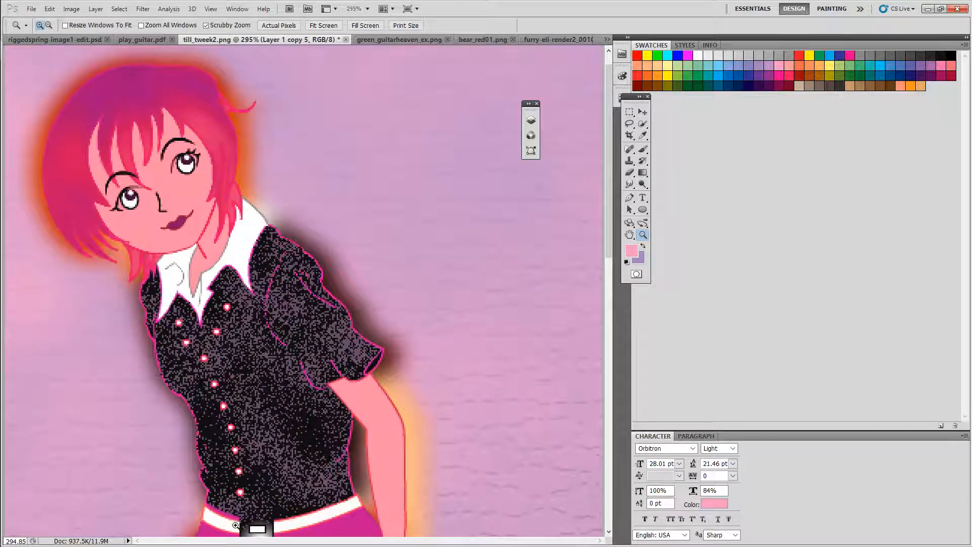
# Step: On green_guitarheaven_ex.png, apply Color Balance with midtones about +91 red and +63 green, and highlights -29 toward cyan
pyautogui.click(607, 39)
pyautogui.click(478, 41)
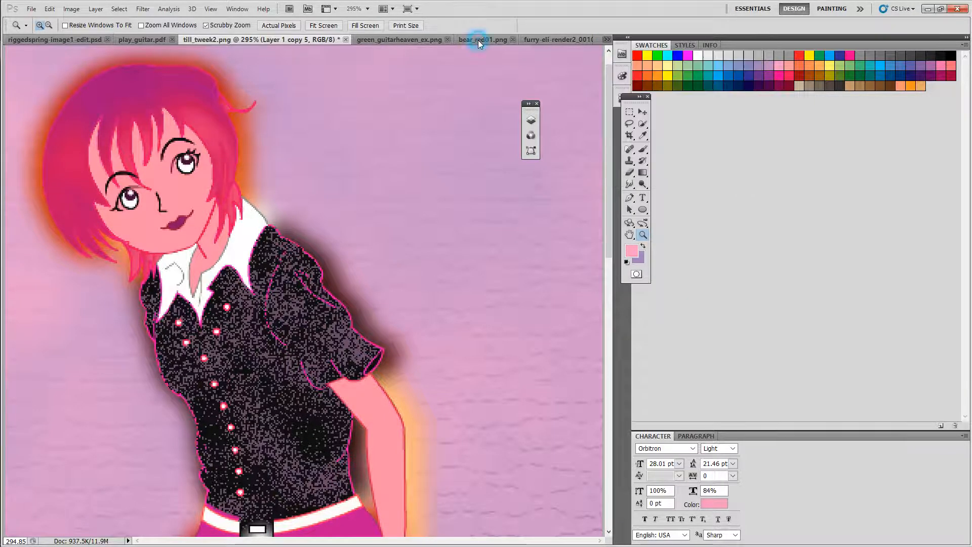
pyautogui.click(476, 40)
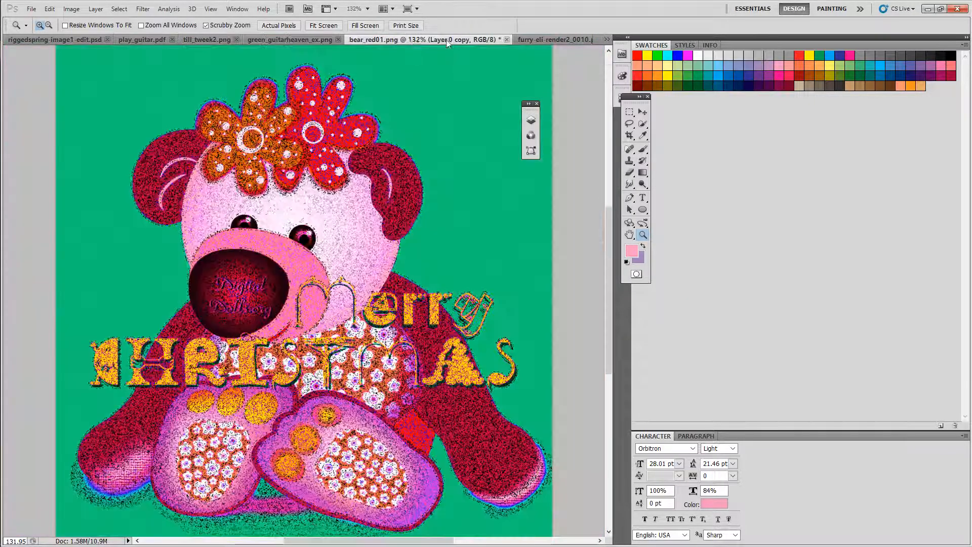
pyautogui.click(272, 41)
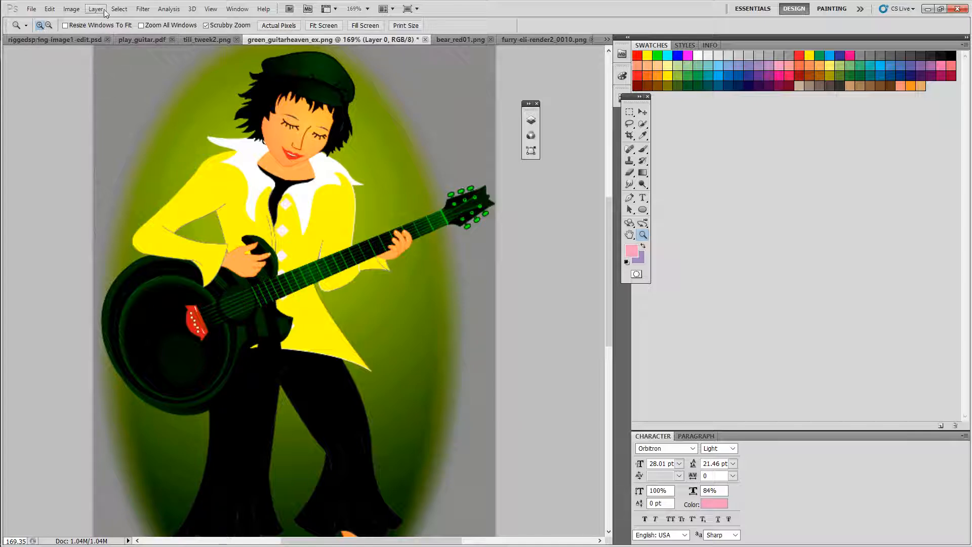
pyautogui.click(72, 11)
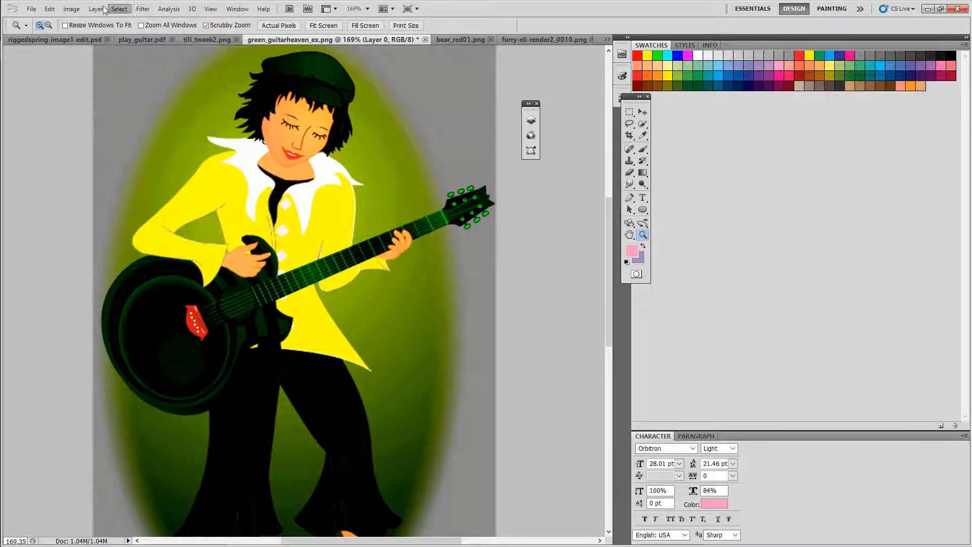
pyautogui.click(72, 9)
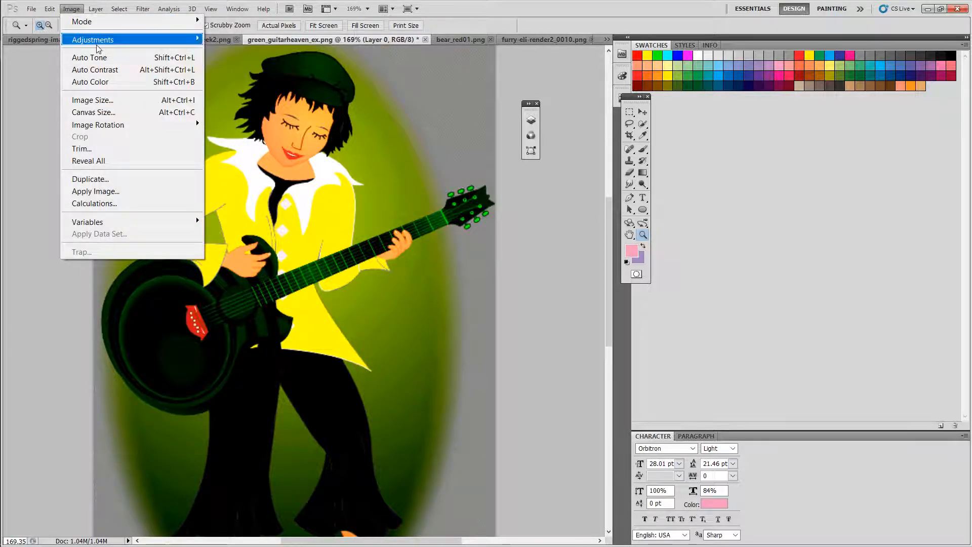
pyautogui.moveTo(99, 49)
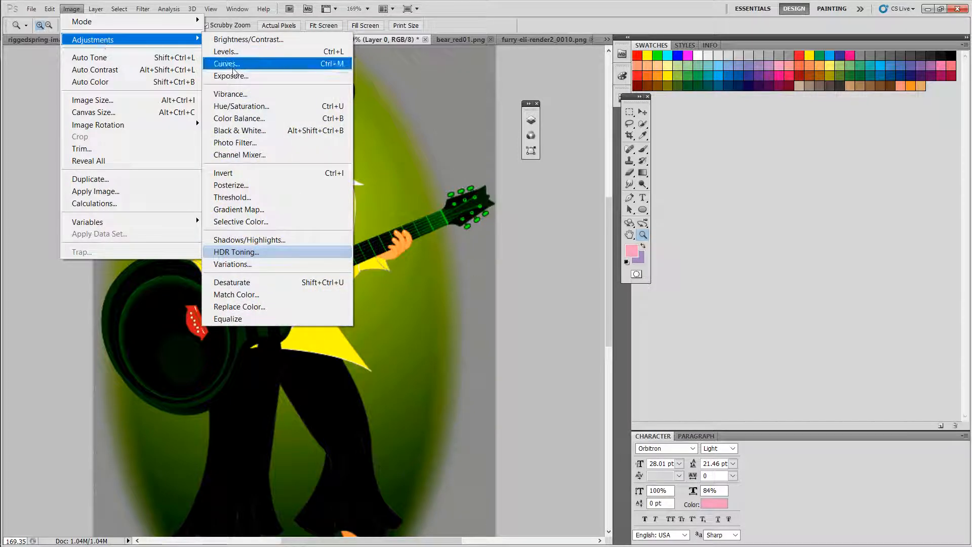
pyautogui.click(234, 118)
pyautogui.moveTo(782, 175); pyautogui.dragTo(827, 187)
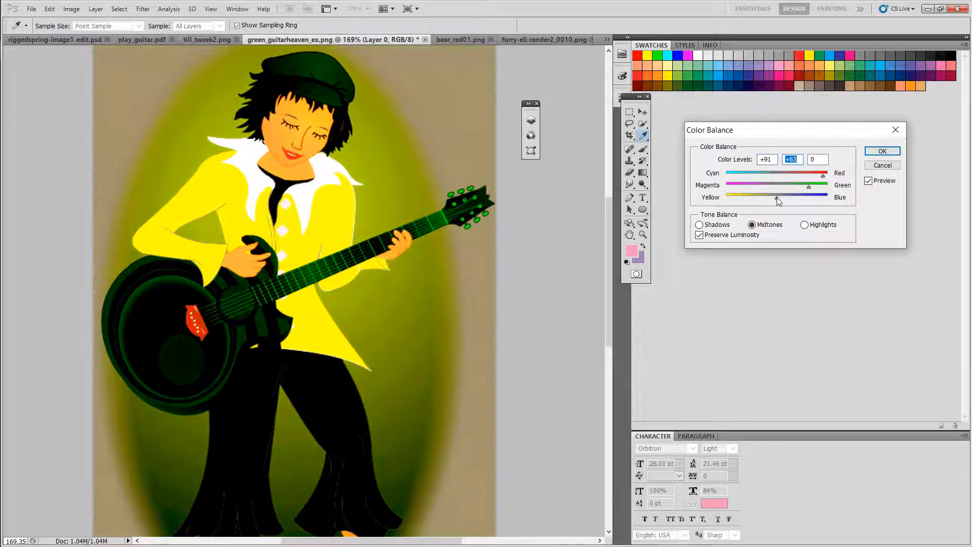
pyautogui.moveTo(777, 197)
pyautogui.mouseDown()
pyautogui.moveTo(727, 199)
pyautogui.moveTo(777, 201)
pyautogui.mouseUp()
pyautogui.click(699, 225)
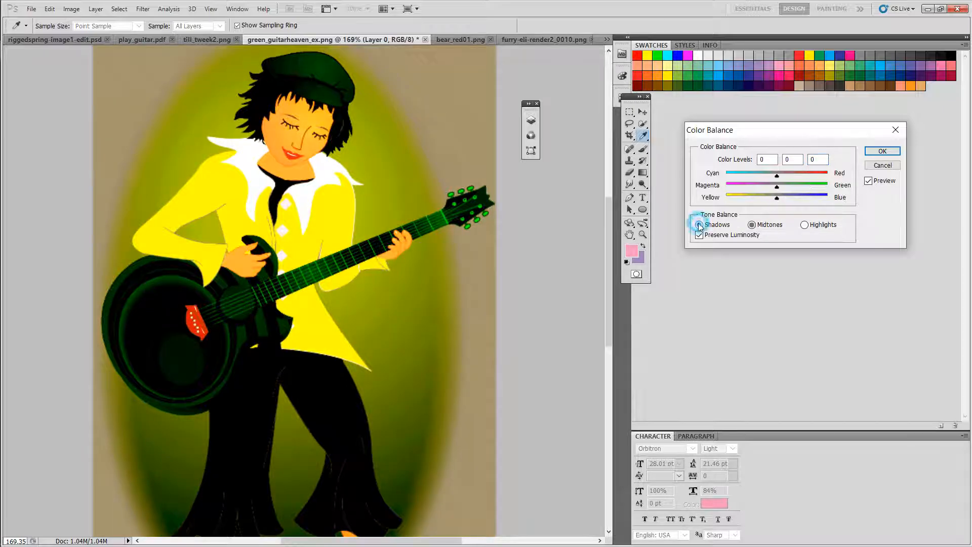
pyautogui.click(812, 226)
pyautogui.moveTo(777, 175)
pyautogui.mouseDown()
pyautogui.moveTo(744, 175)
pyautogui.moveTo(762, 174)
pyautogui.mouseUp()
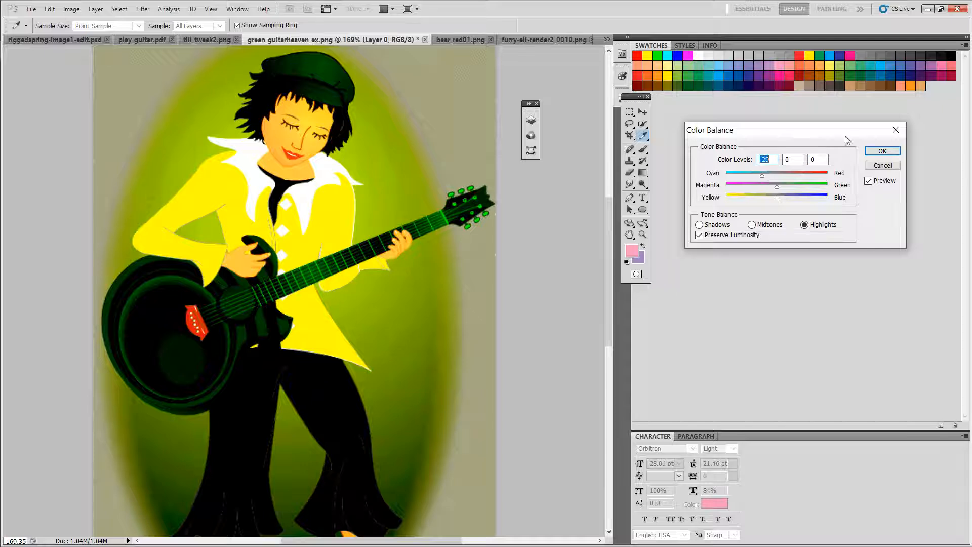
pyautogui.click(883, 151)
# Step: Preview the Fresco, Rough Pastels, Underpainting and Sponge artistic filters on the guitarist image, then cancel
pyautogui.press('z')
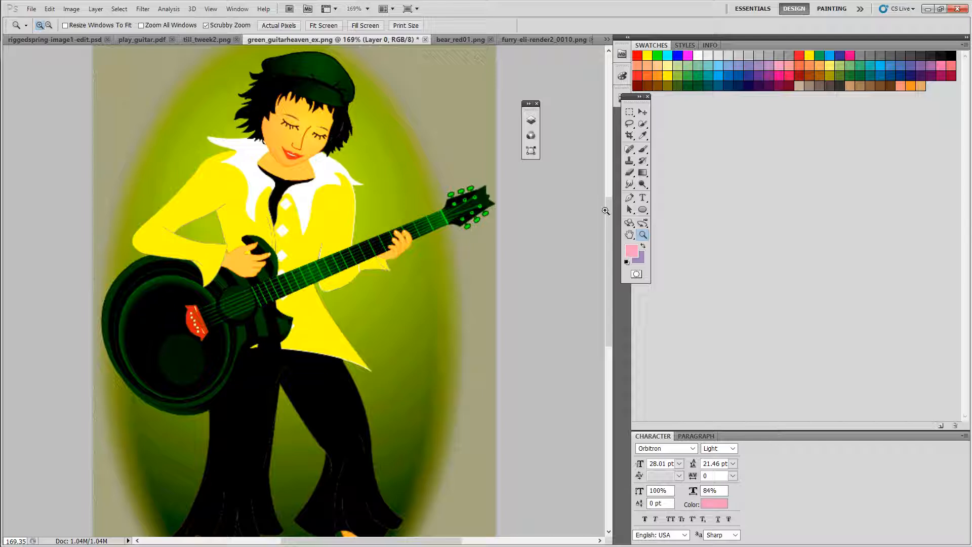
pyautogui.moveTo(642, 107); pyautogui.dragTo(751, 113)
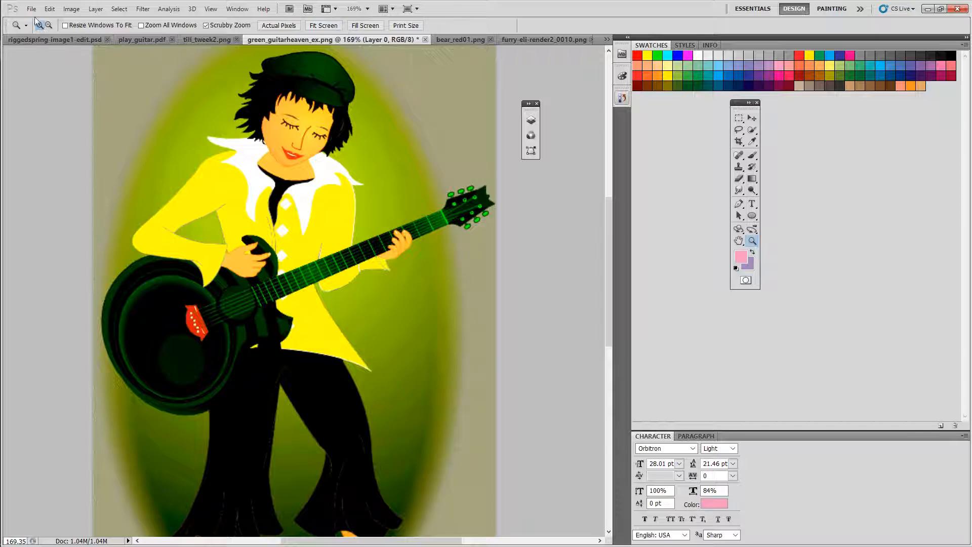
pyautogui.click(144, 10)
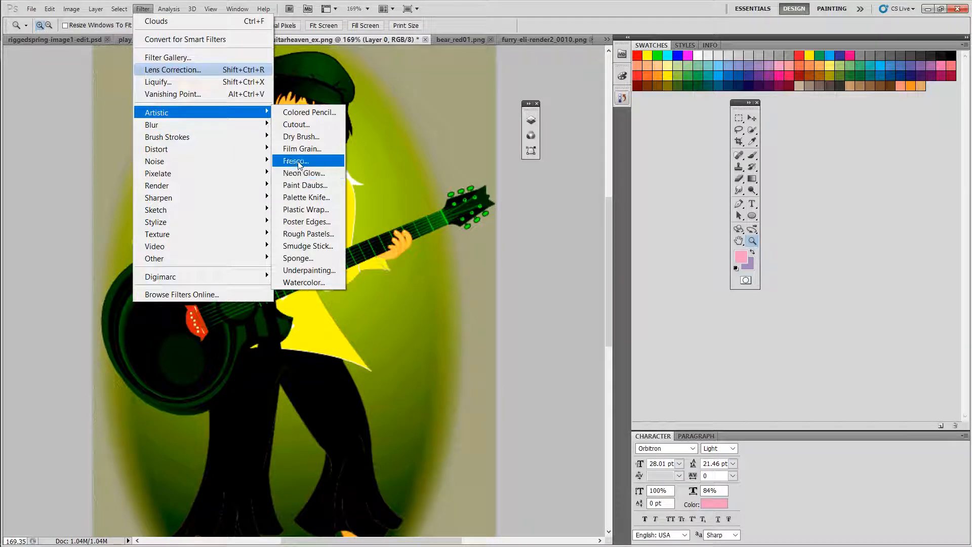
pyautogui.click(298, 161)
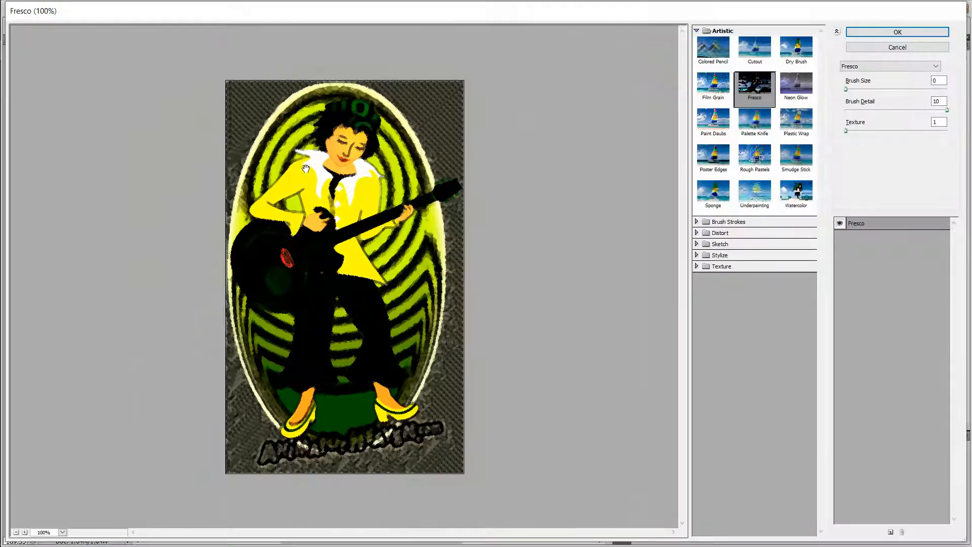
pyautogui.click(746, 161)
pyautogui.click(744, 188)
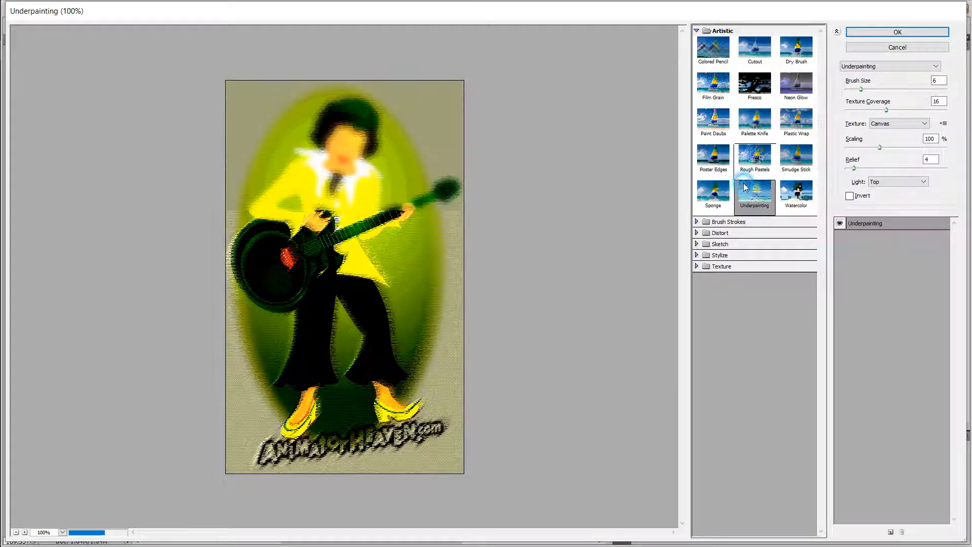
pyautogui.click(712, 191)
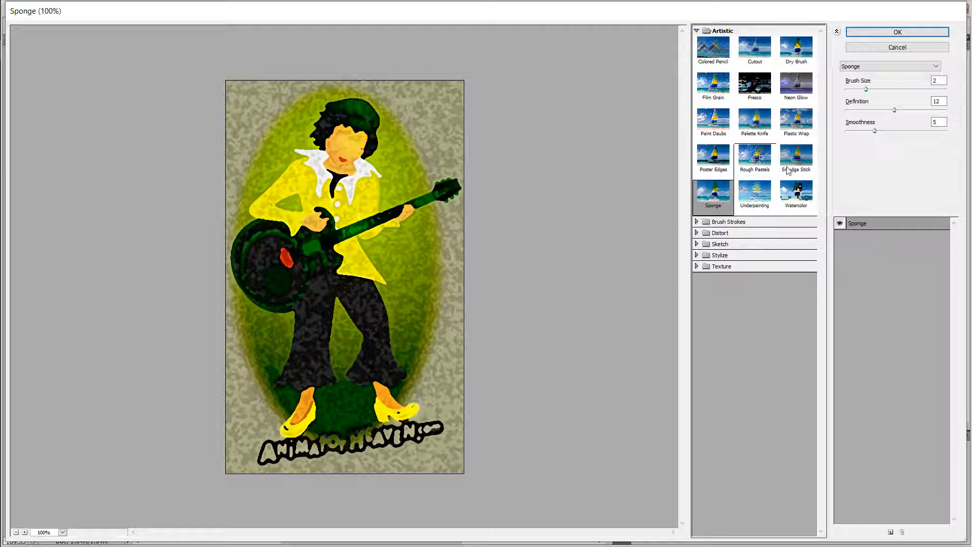
pyautogui.click(899, 47)
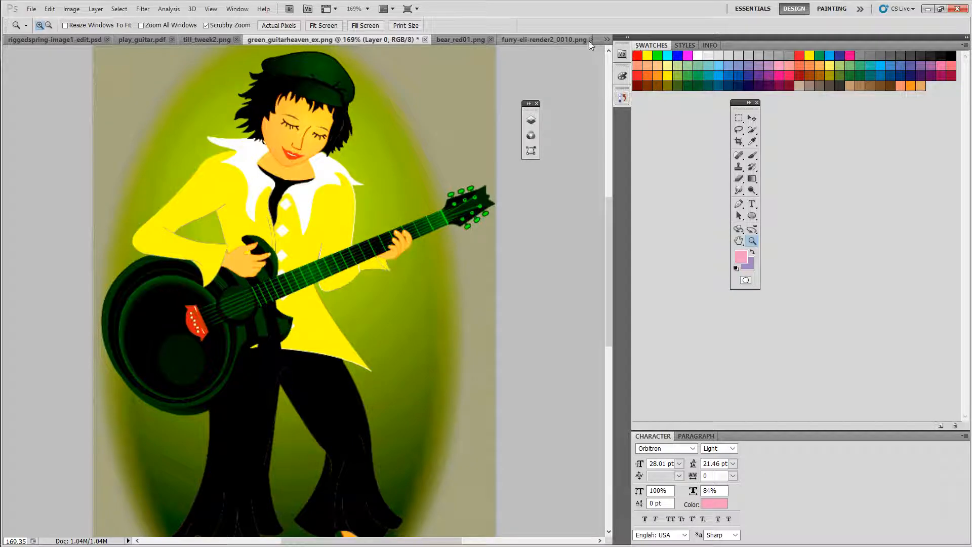
# Step: Browse the open documents, ending on play_guitar.pdf, and glance through the Filter menu's Artistic filters
pyautogui.click(606, 39)
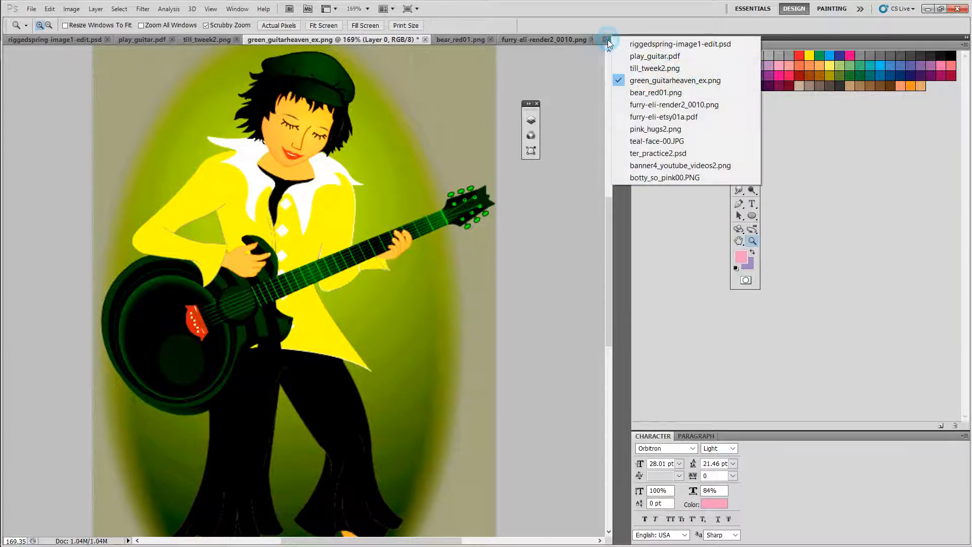
pyautogui.click(646, 166)
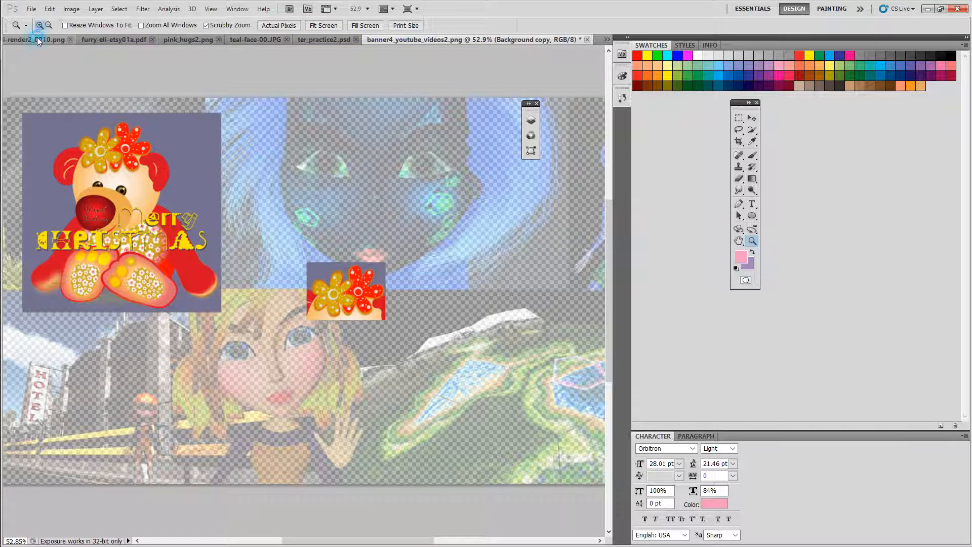
pyautogui.click(95, 39)
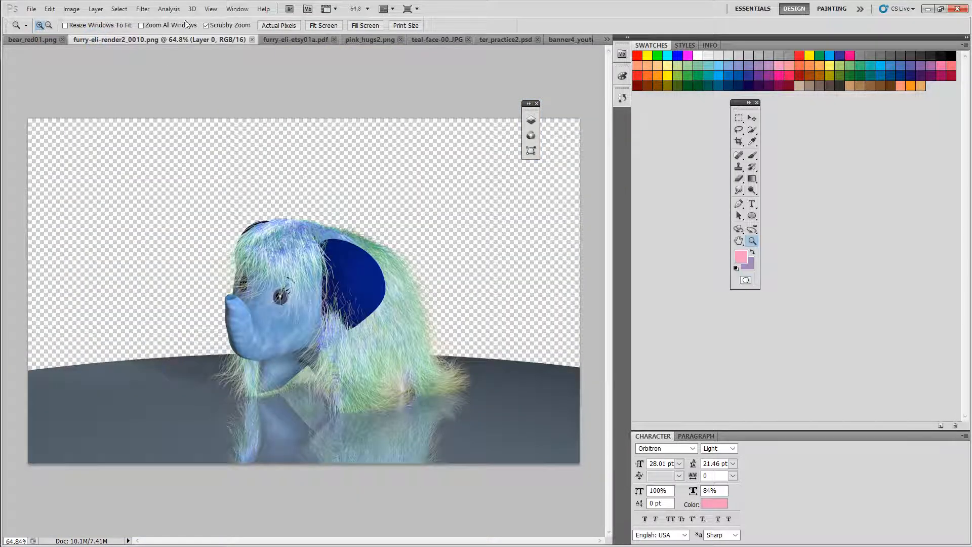
pyautogui.click(606, 40)
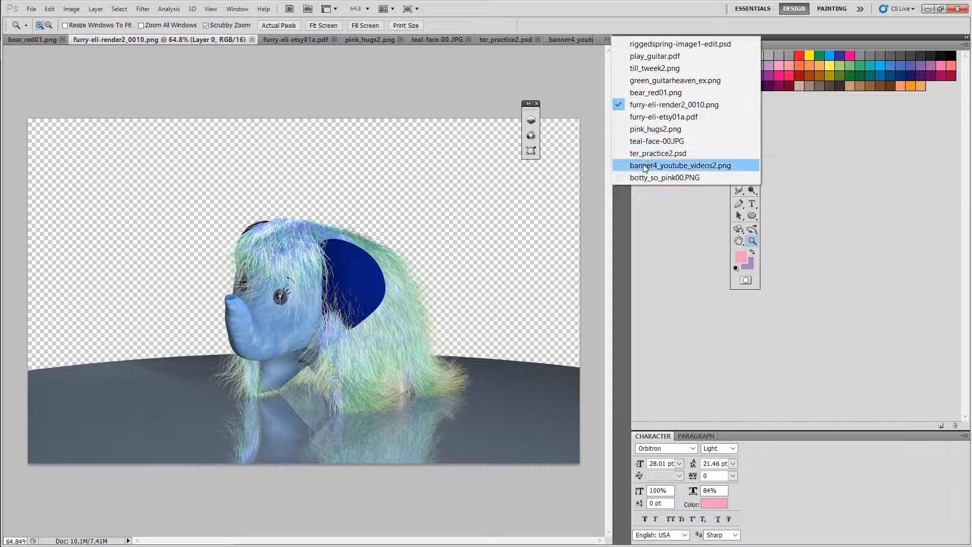
pyautogui.click(635, 61)
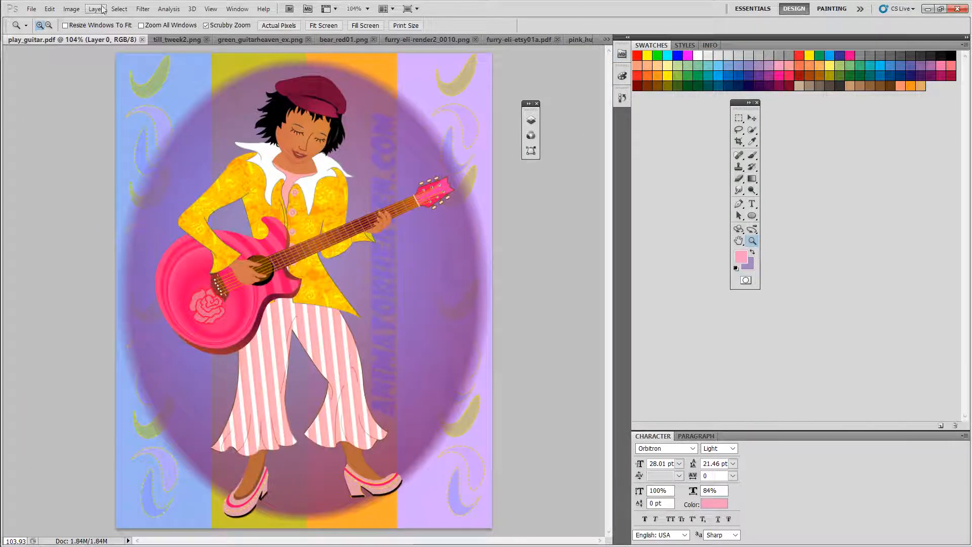
pyautogui.click(143, 9)
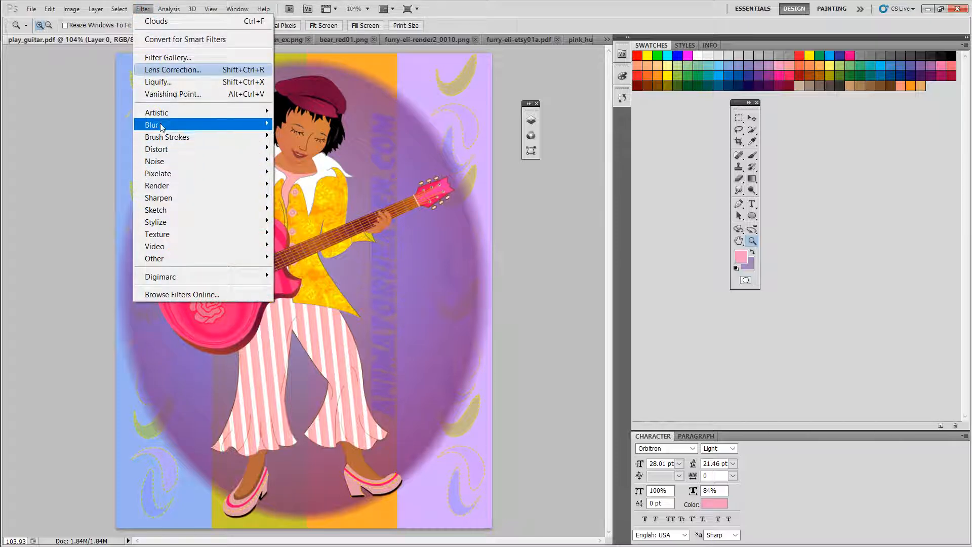
pyautogui.moveTo(163, 114)
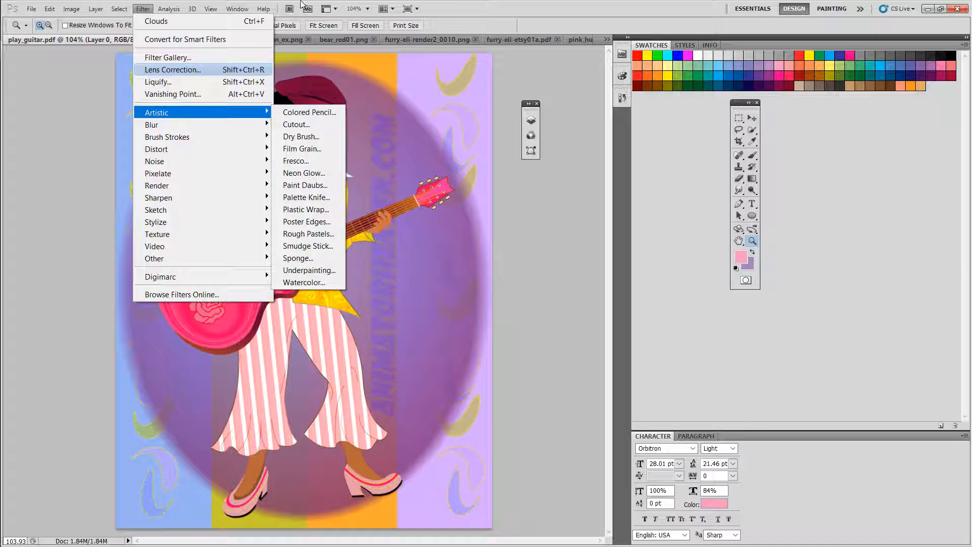
pyautogui.click(462, 10)
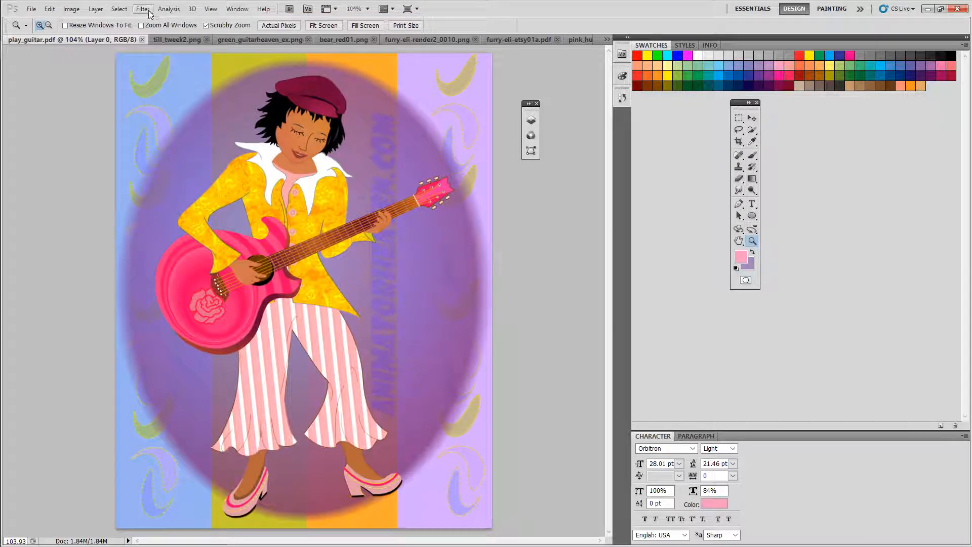
# Step: Open the Layers panel, duplicate Layer 0 as Layer 0 copy, and hide the original Layer 0
pyautogui.click(237, 9)
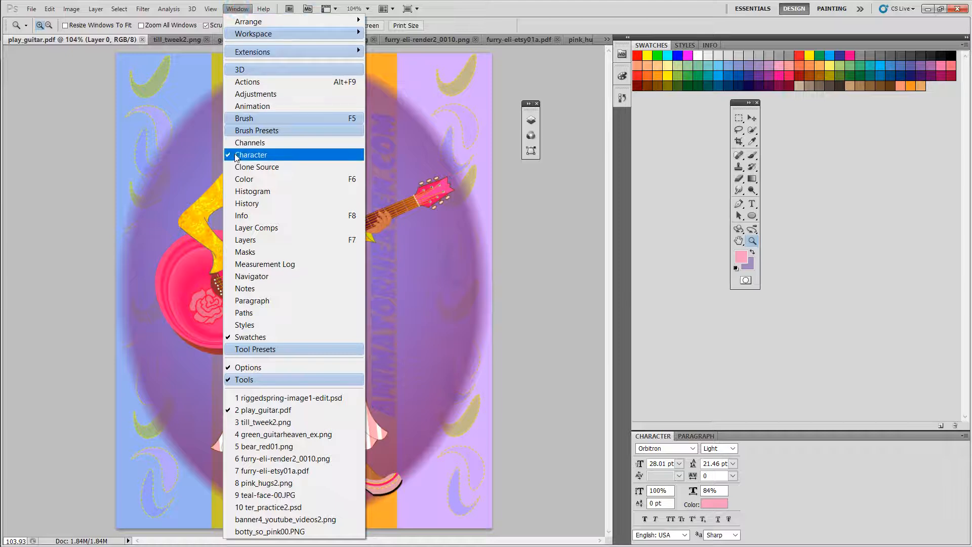
pyautogui.click(242, 240)
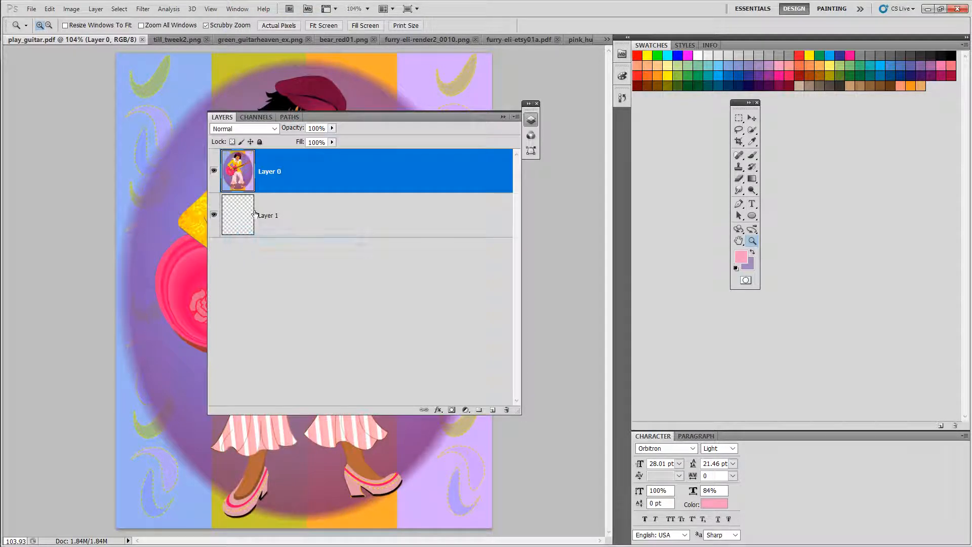
pyautogui.rightClick(313, 174)
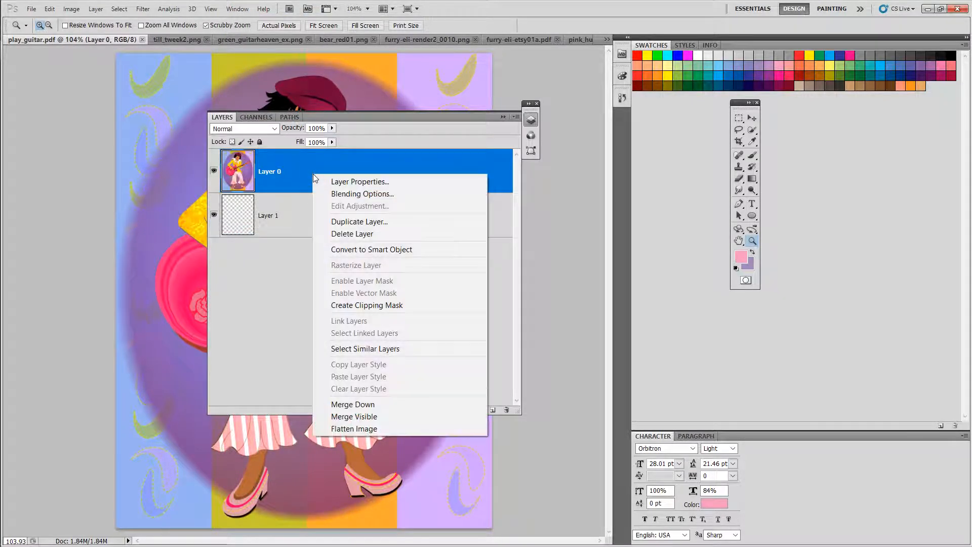
pyautogui.click(365, 223)
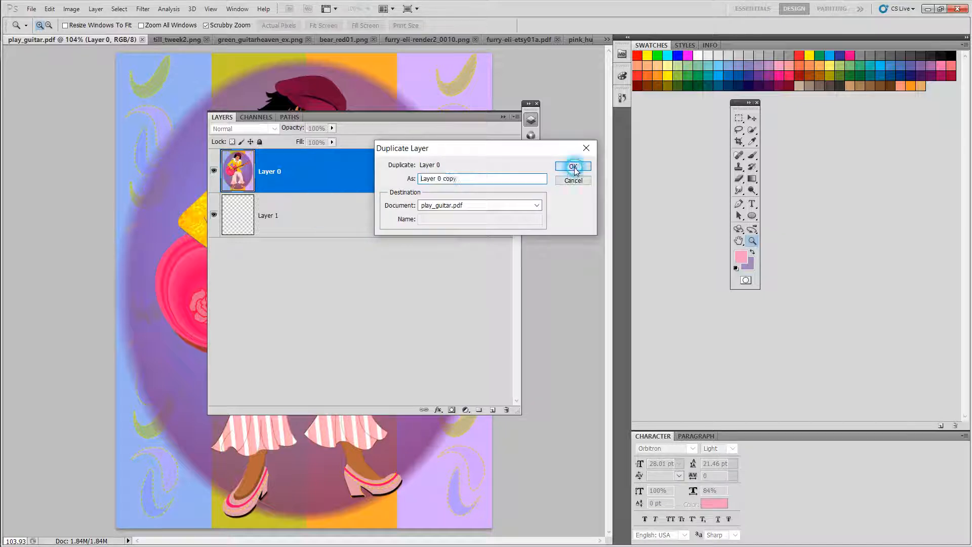
pyautogui.click(573, 167)
pyautogui.click(214, 214)
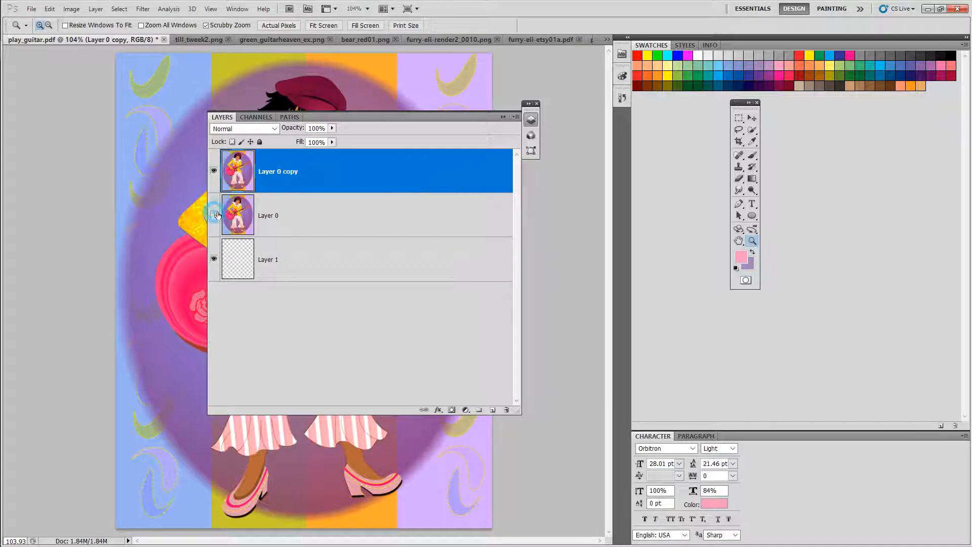
# Step: Duplicate Layer 0 copy as Layer 0 copy 2 and hide Layer 0 copy
pyautogui.moveTo(356, 116); pyautogui.dragTo(588, 144)
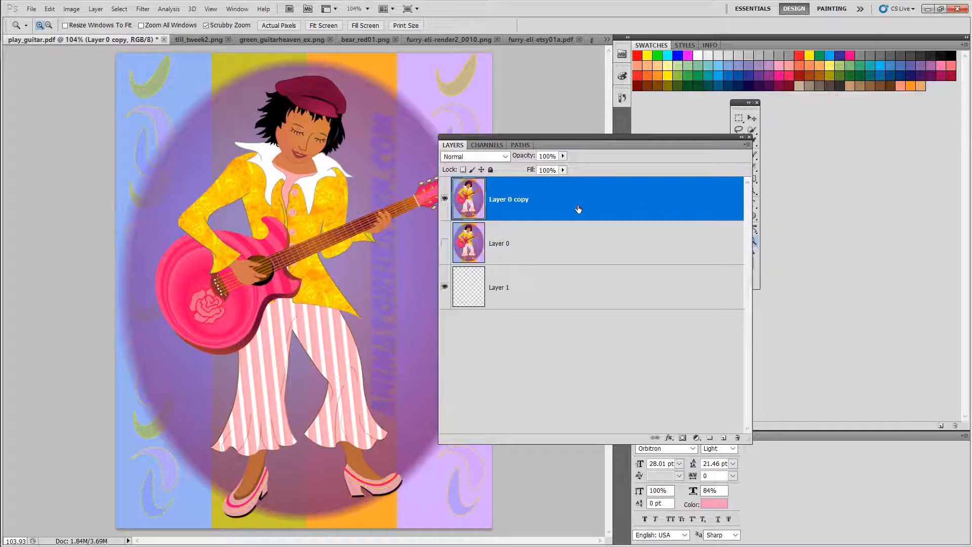
pyautogui.rightClick(576, 206)
pyautogui.click(612, 256)
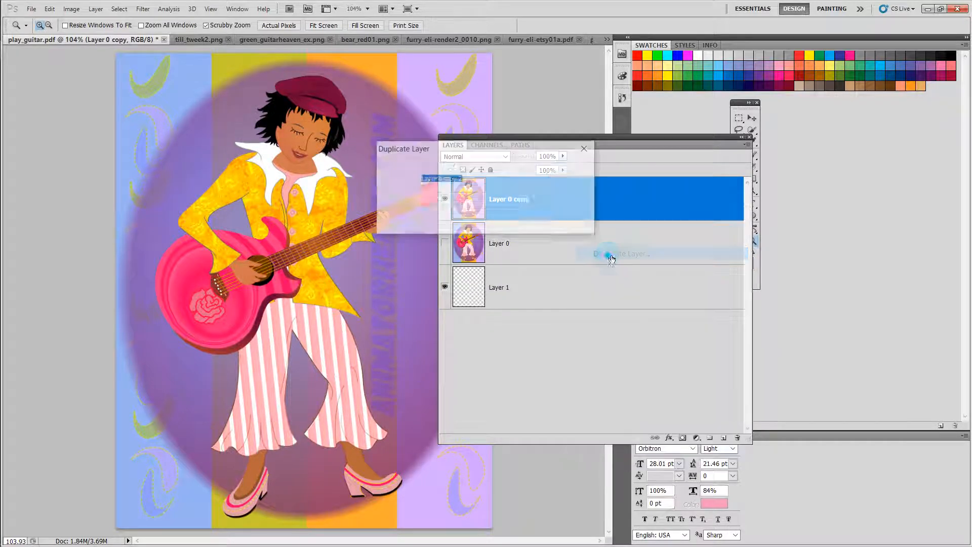
pyautogui.click(572, 163)
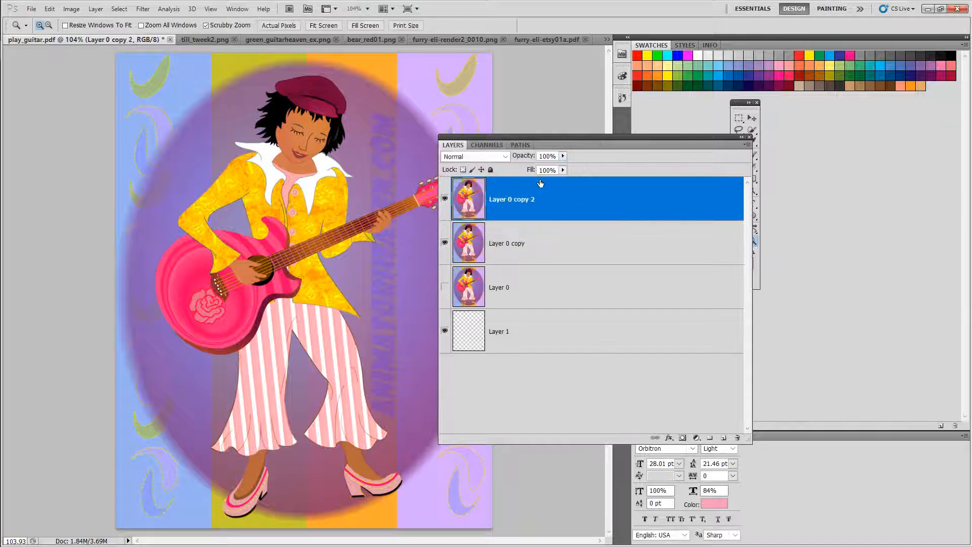
pyautogui.click(444, 242)
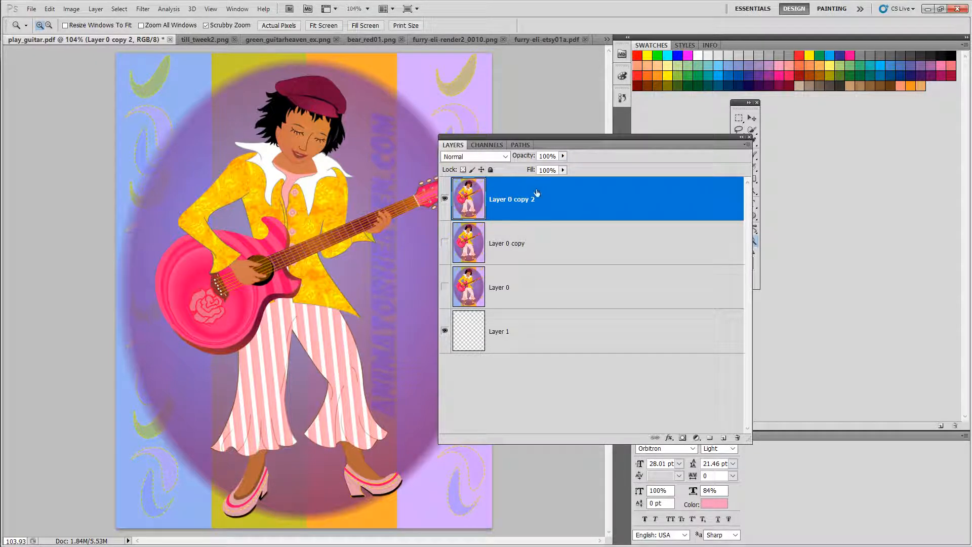
# Step: Apply Hue/Saturation to Layer 0 copy 2 with hue -47, saturation -1 and lightness -20, then collapse the Layers panel
pyautogui.click(75, 12)
pyautogui.moveTo(93, 39)
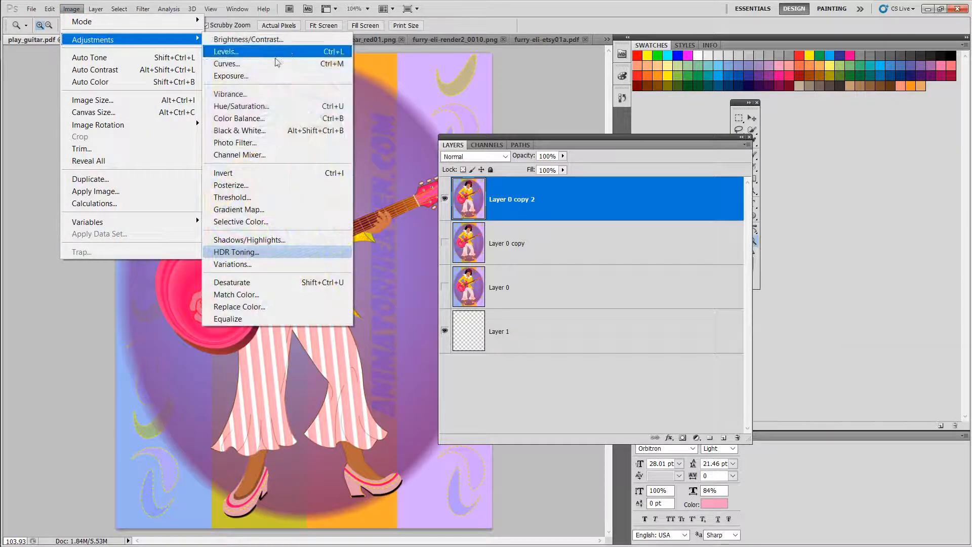
pyautogui.click(263, 106)
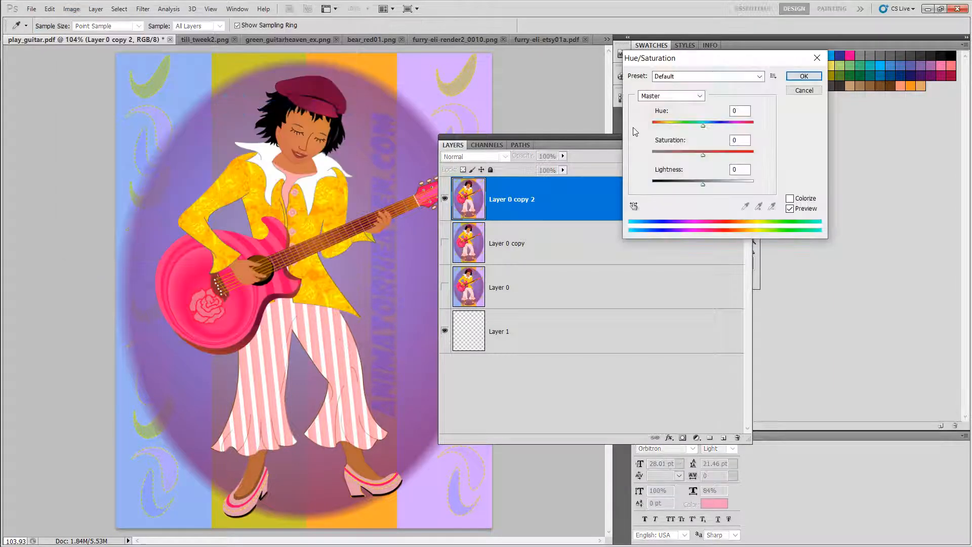
pyautogui.moveTo(703, 125); pyautogui.dragTo(695, 187)
pyautogui.moveTo(688, 154); pyautogui.dragTo(681, 128)
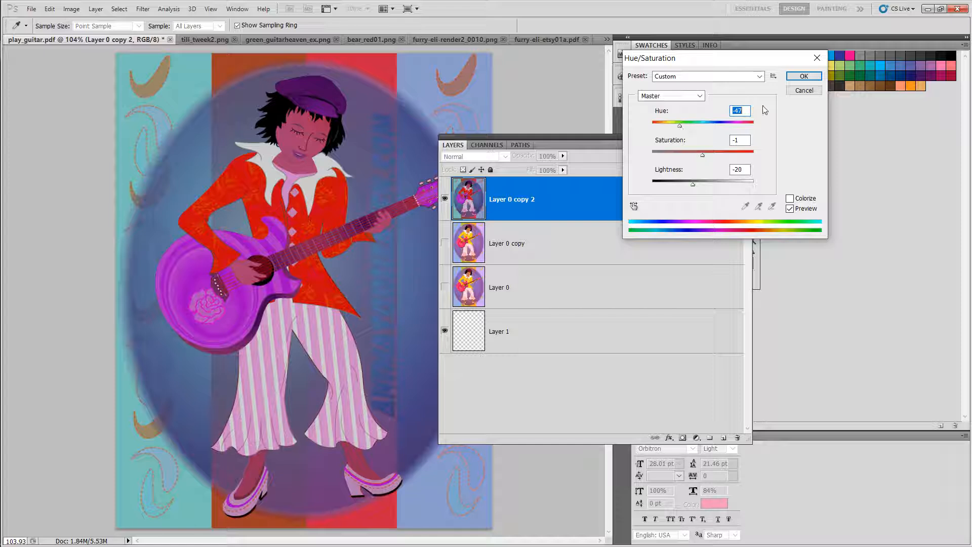
pyautogui.click(804, 77)
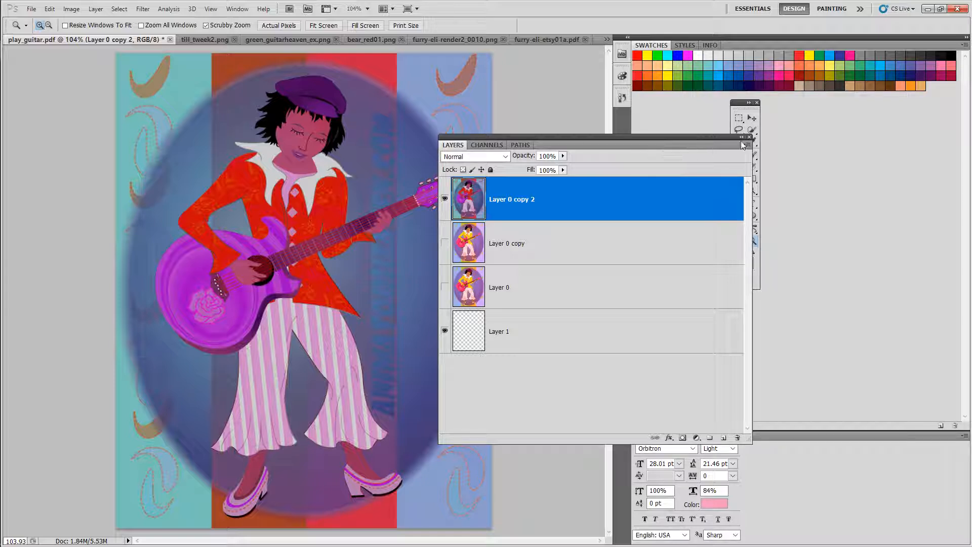
pyautogui.click(742, 137)
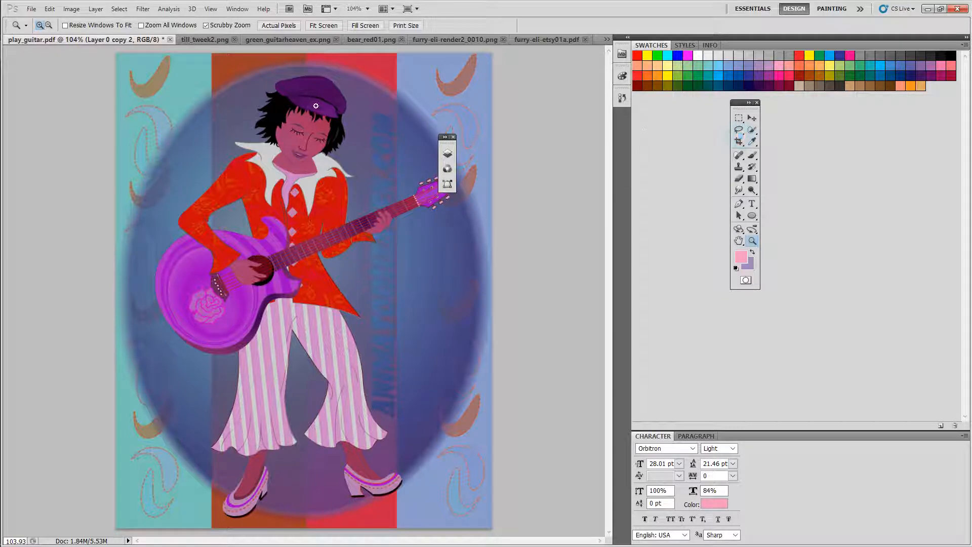
# Step: Switch to ter_practice2.psd and move the AngelSeeds.com text layer higher with the Move tool
pyautogui.click(197, 41)
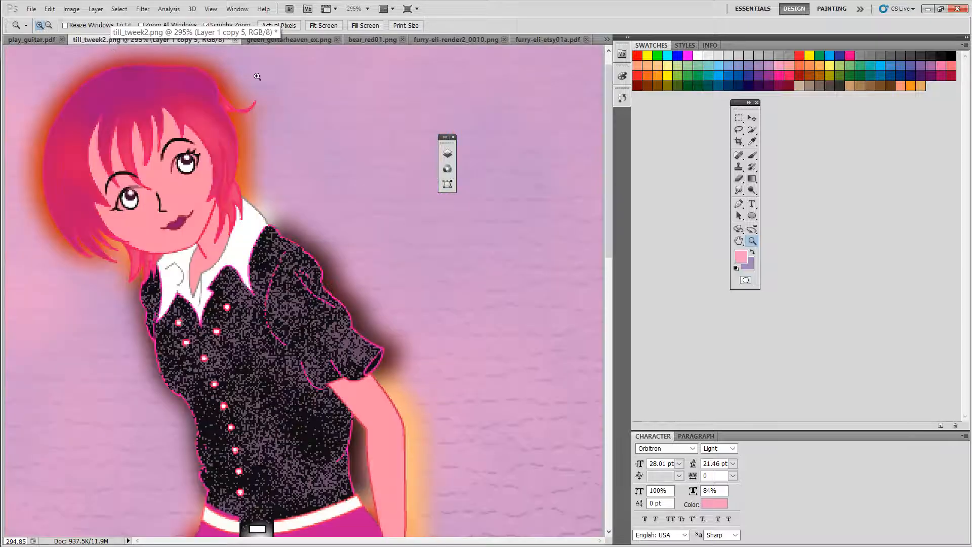
pyautogui.click(370, 40)
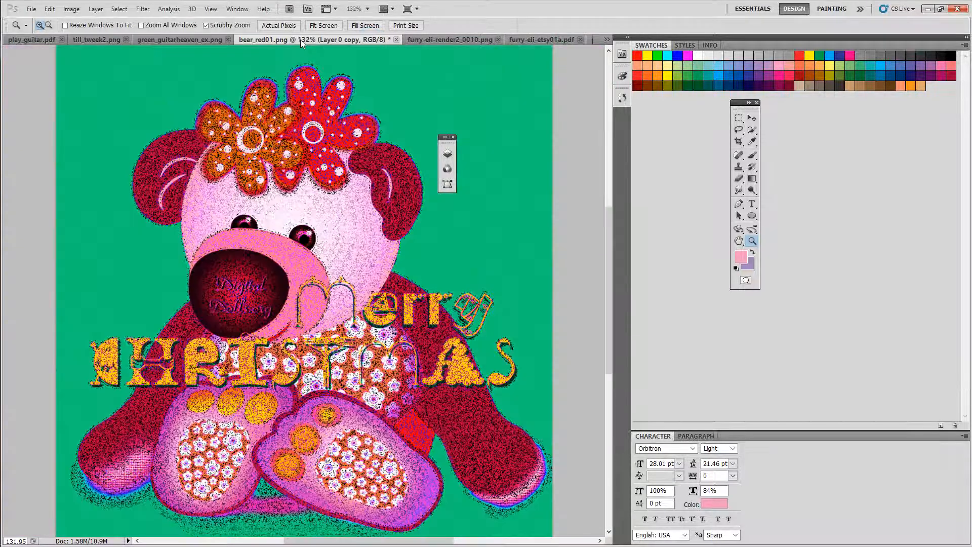
pyautogui.click(33, 38)
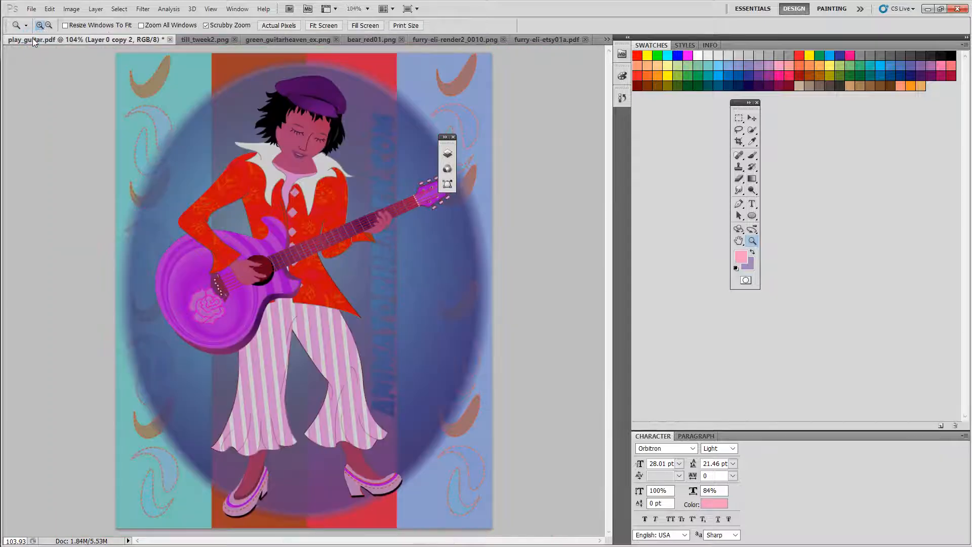
pyautogui.click(607, 39)
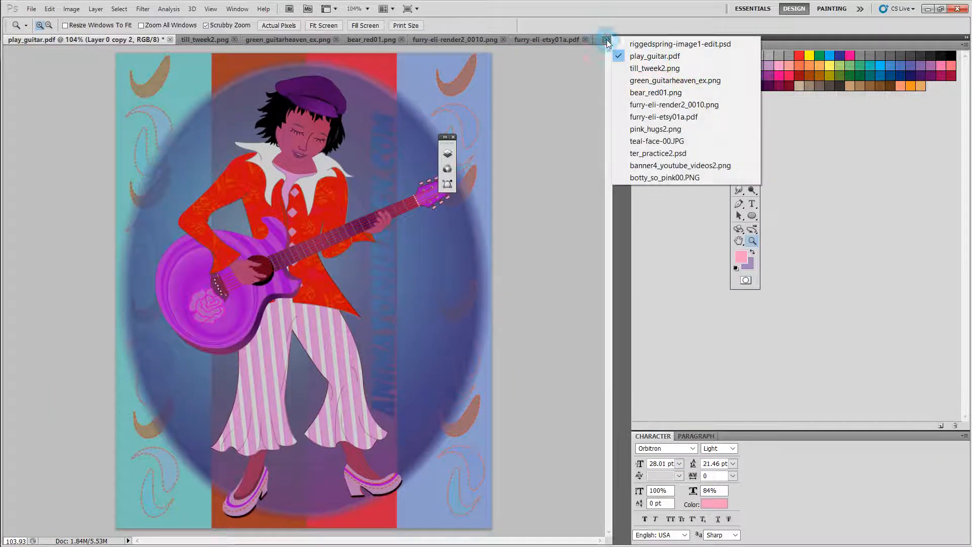
pyautogui.click(643, 153)
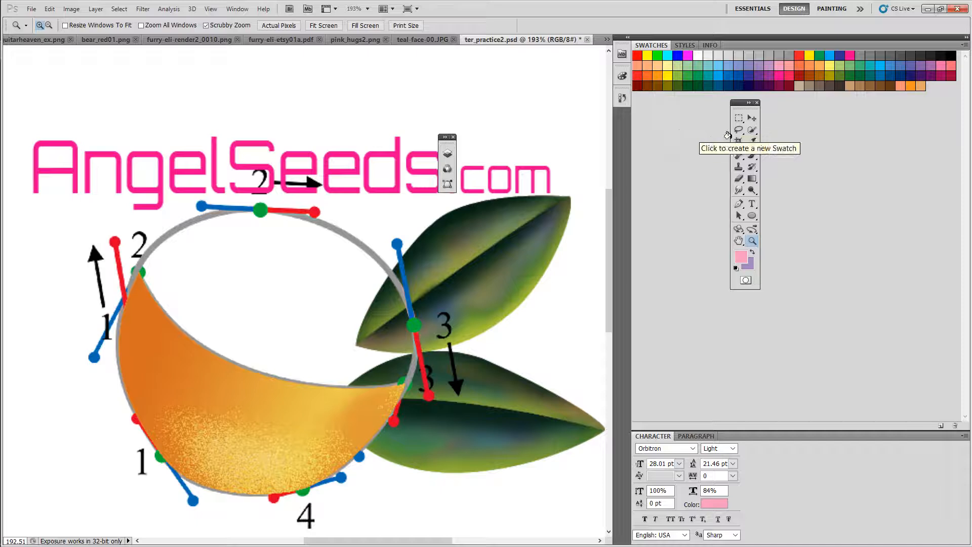
pyautogui.click(753, 118)
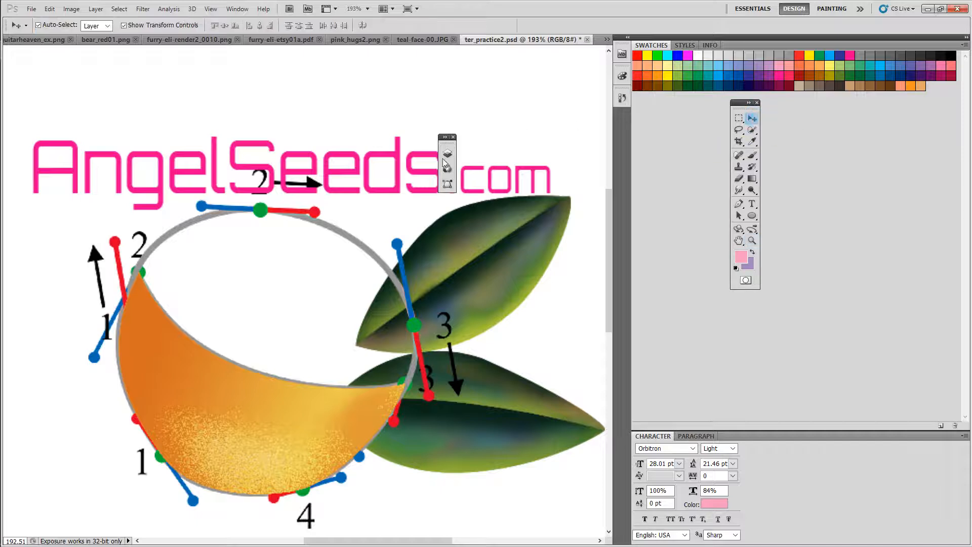
pyautogui.click(397, 160)
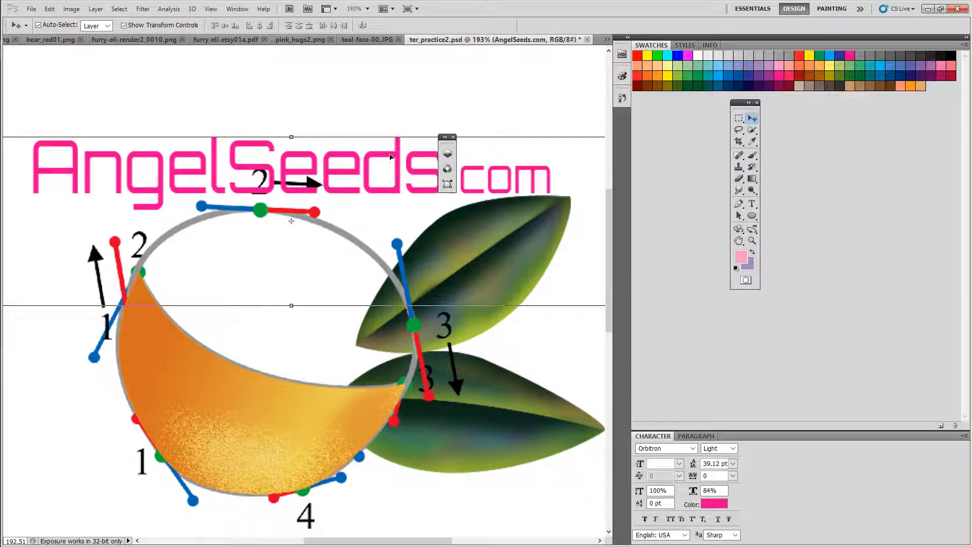
pyautogui.moveTo(390, 157); pyautogui.dragTo(161, 49)
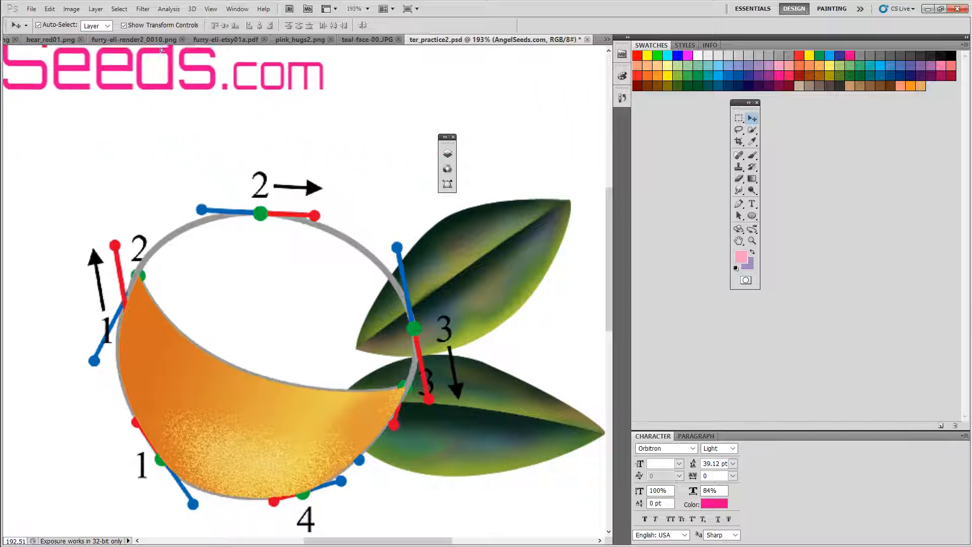
# Step: Flip through the open documents from bear_red01 to teal-face and back to ter_practice2
pyautogui.click(134, 39)
pyautogui.click(53, 39)
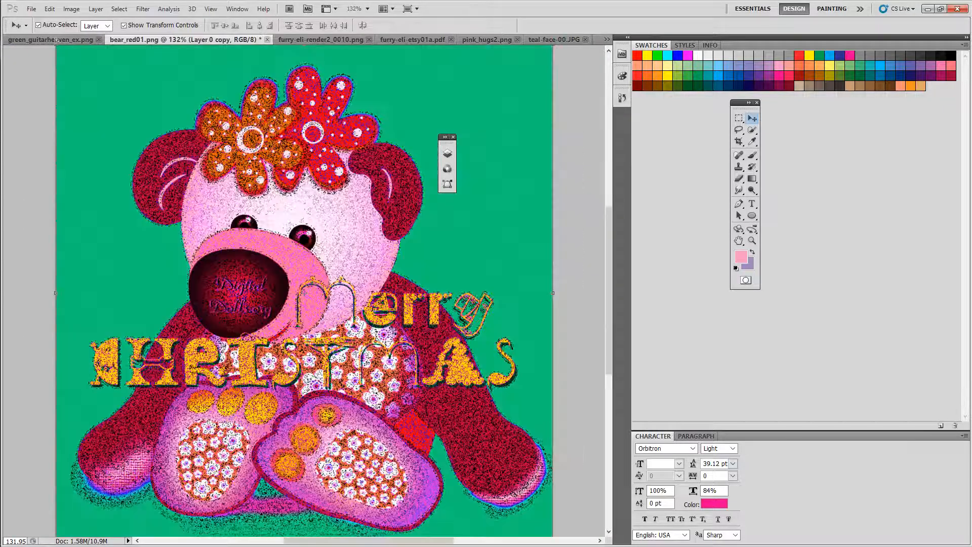
pyautogui.click(55, 40)
pyautogui.click(266, 40)
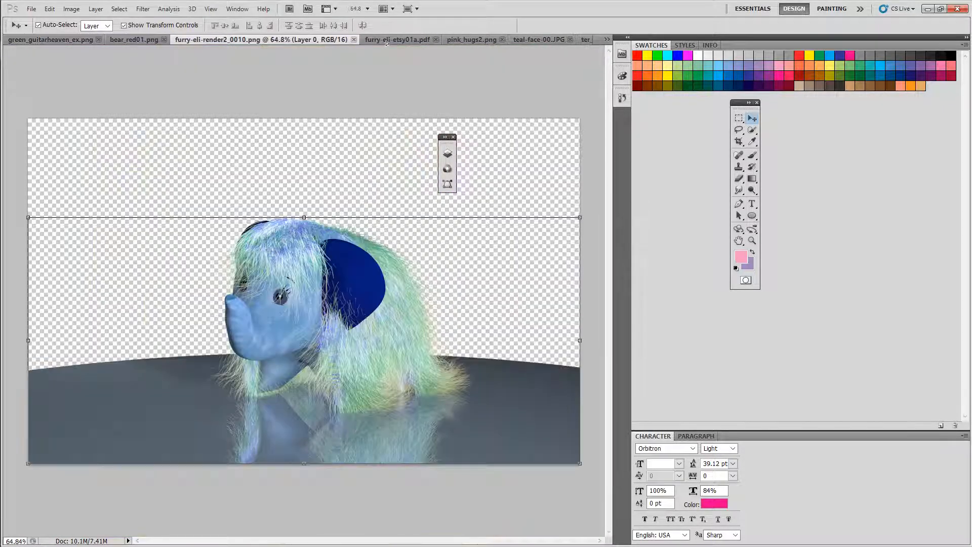
pyautogui.click(388, 41)
pyautogui.click(449, 43)
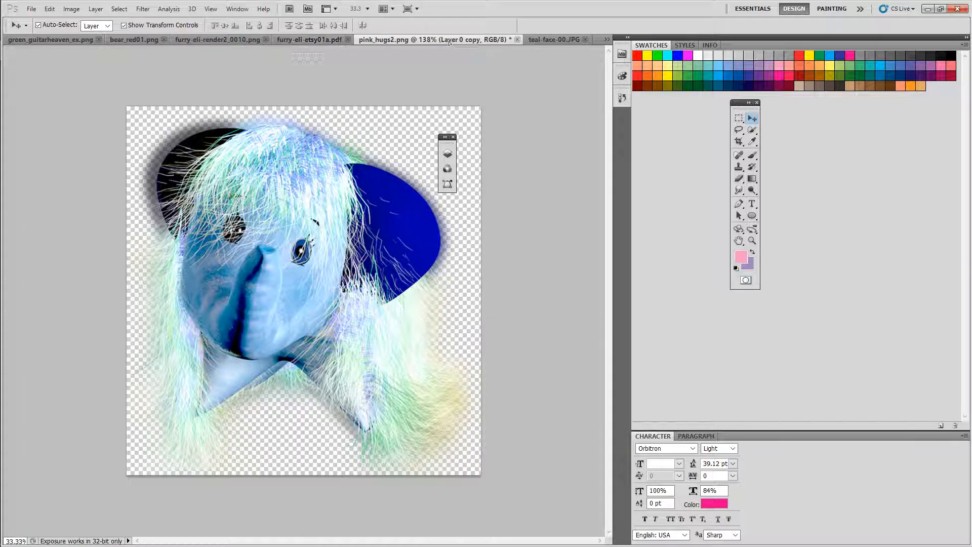
pyautogui.click(552, 40)
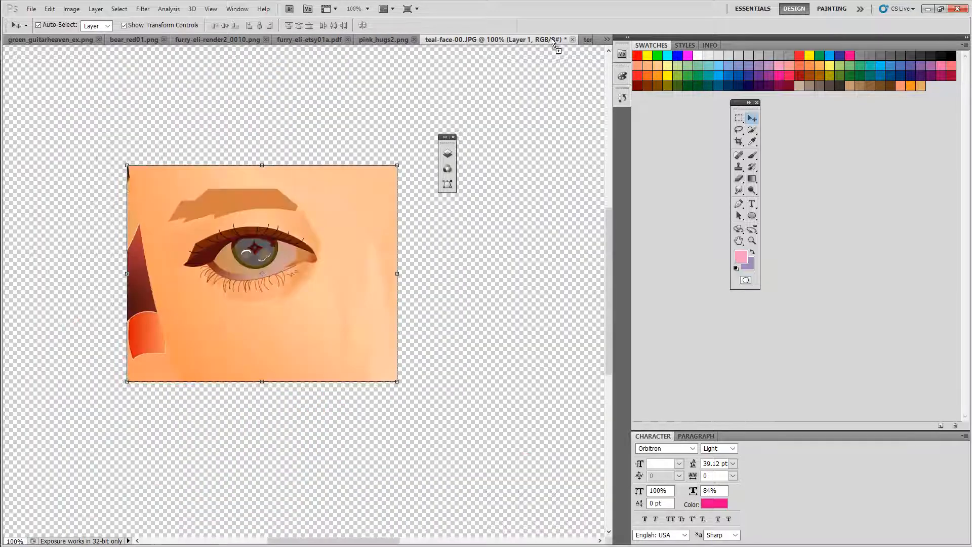
pyautogui.click(589, 40)
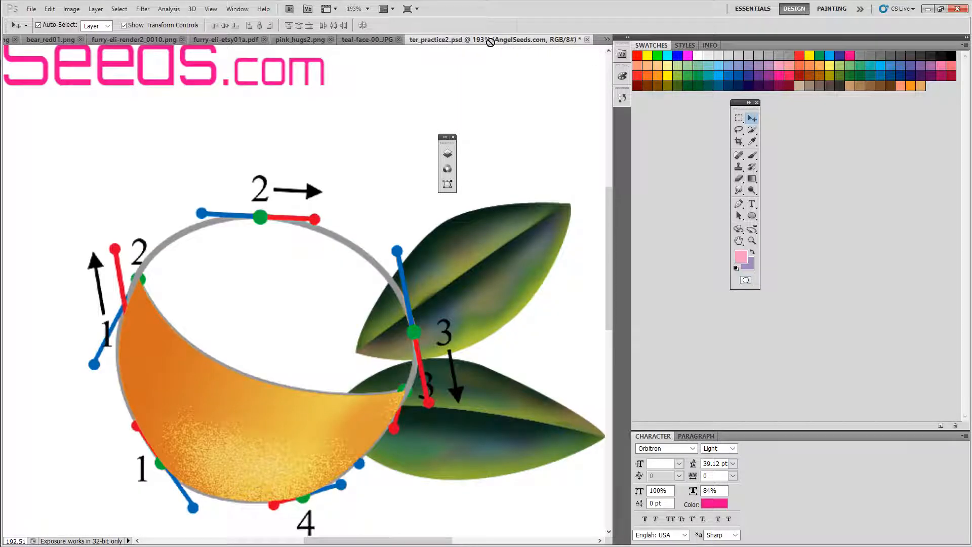
# Step: Drop the AngelSeeds.com text layer into green_guitarheaven_ex and shift it right near the top of the image
pyautogui.click(7, 41)
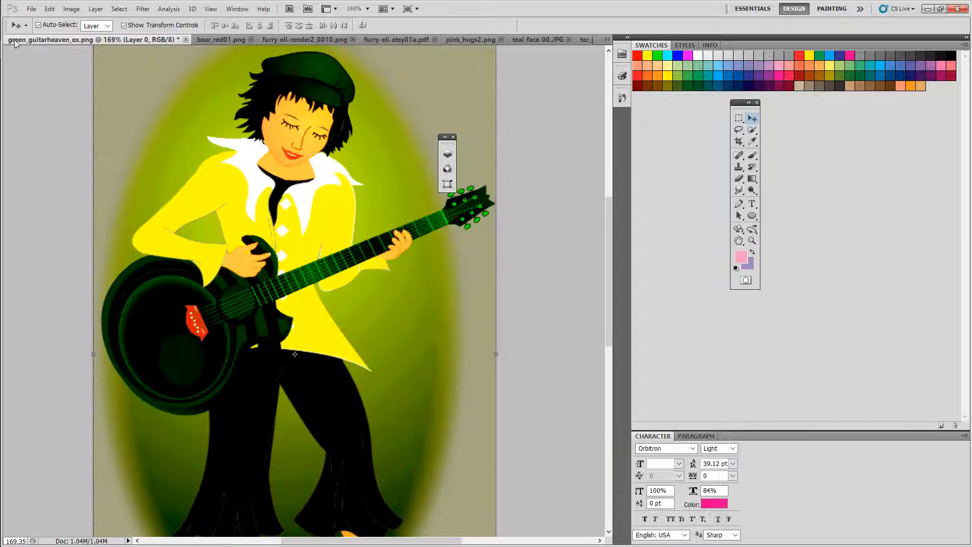
pyautogui.click(208, 40)
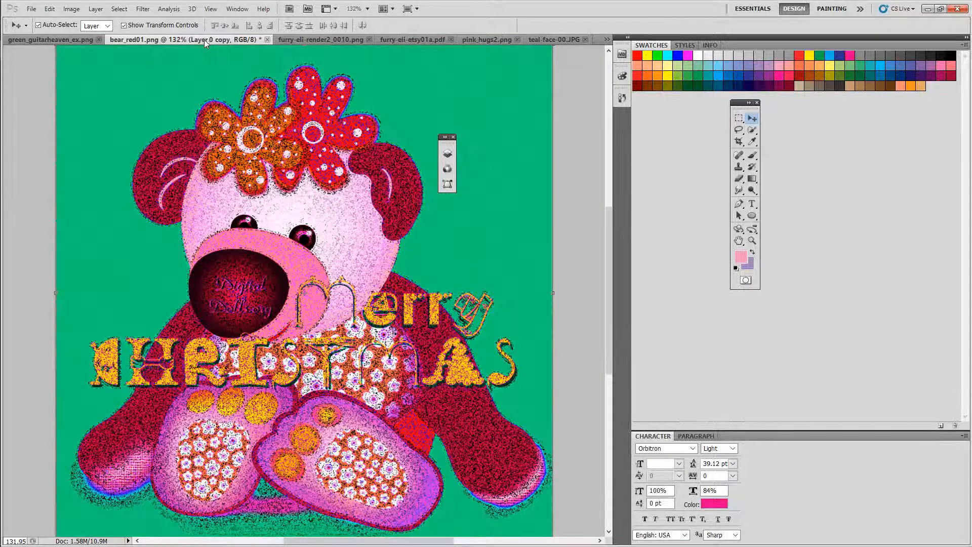
pyautogui.click(72, 41)
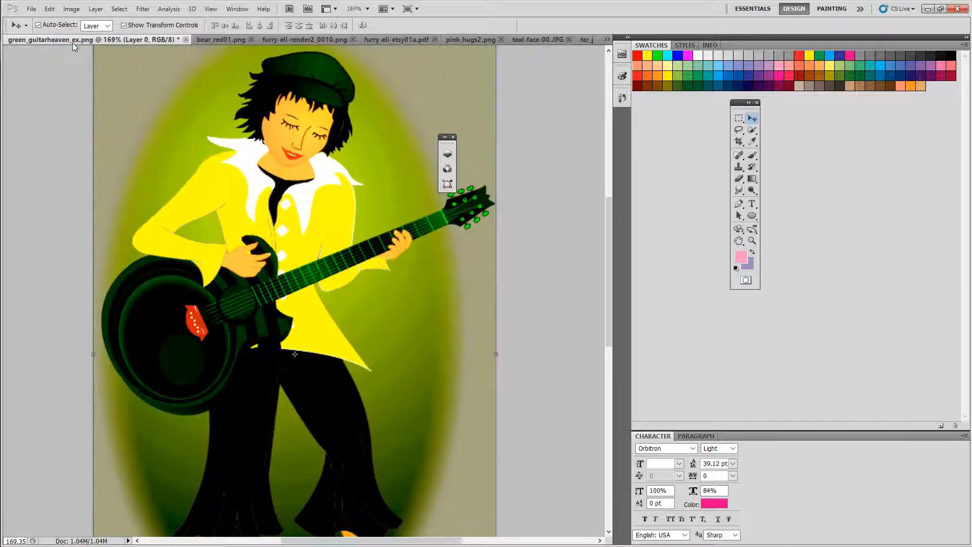
pyautogui.moveTo(86, 127); pyautogui.dragTo(223, 126)
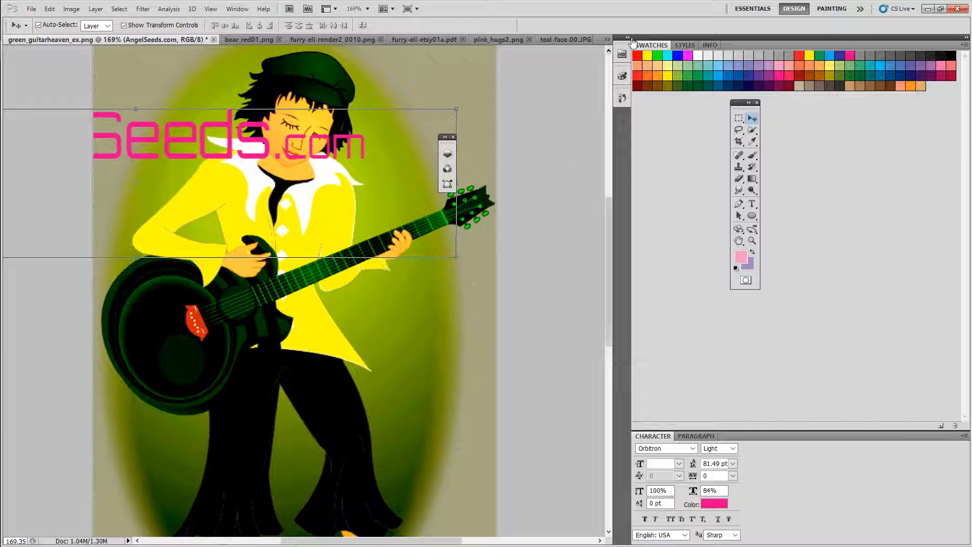
# Step: Copy the AngelSeeds.com text layer from ter_practice2 into the till_tweek2 document
pyautogui.click(965, 37)
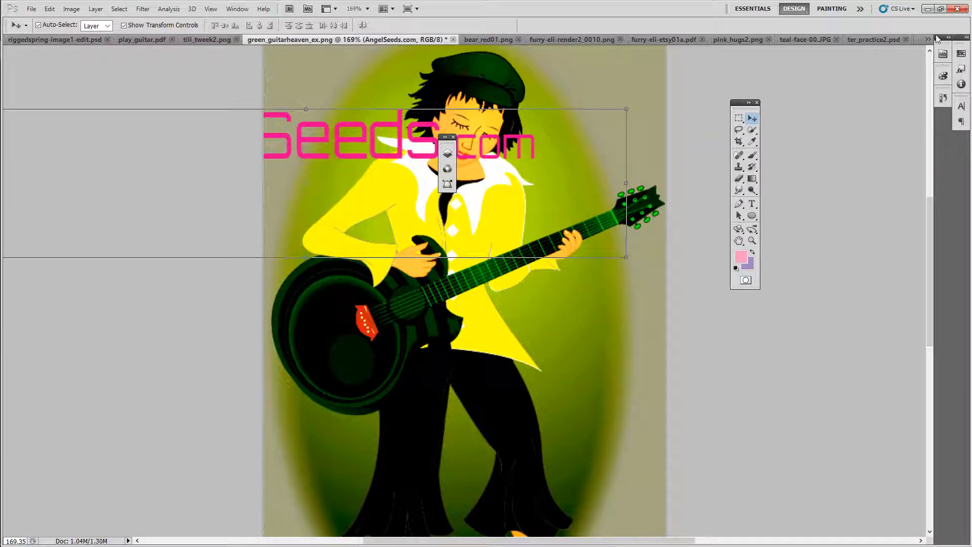
pyautogui.click(884, 39)
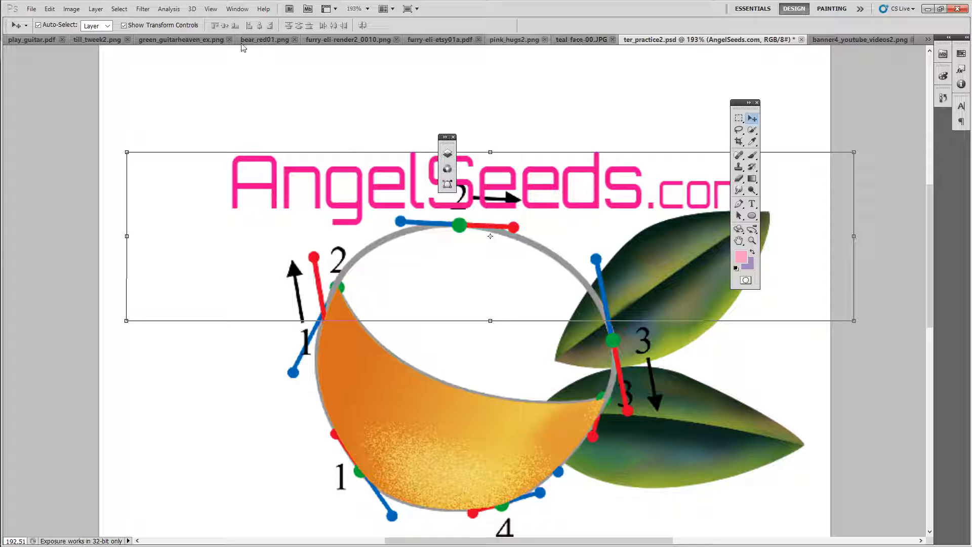
pyautogui.click(40, 40)
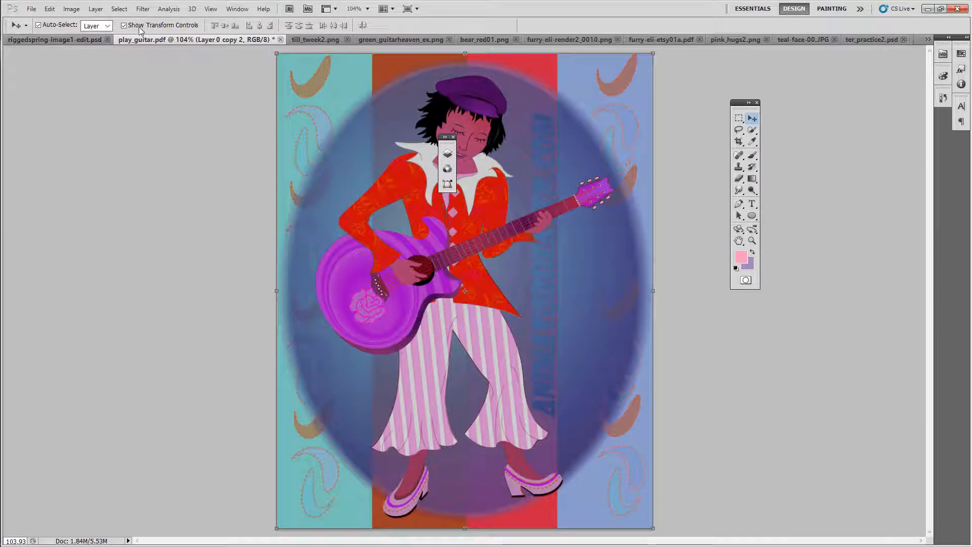
pyautogui.click(308, 41)
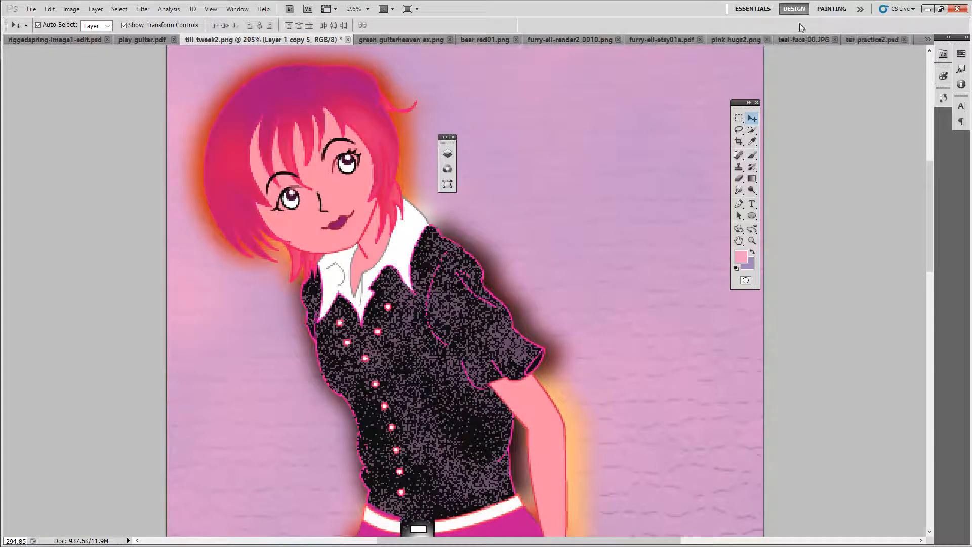
pyautogui.click(862, 41)
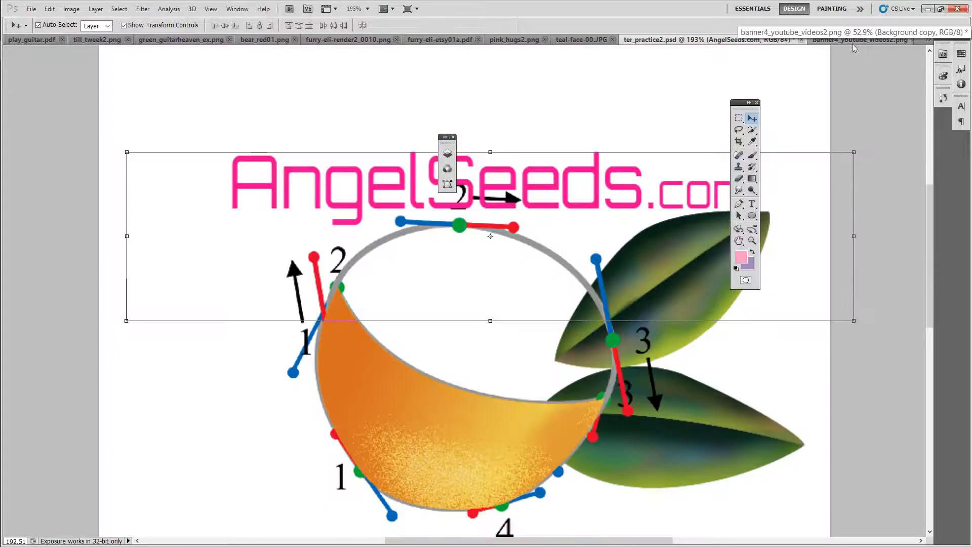
pyautogui.moveTo(590, 170); pyautogui.dragTo(358, 164)
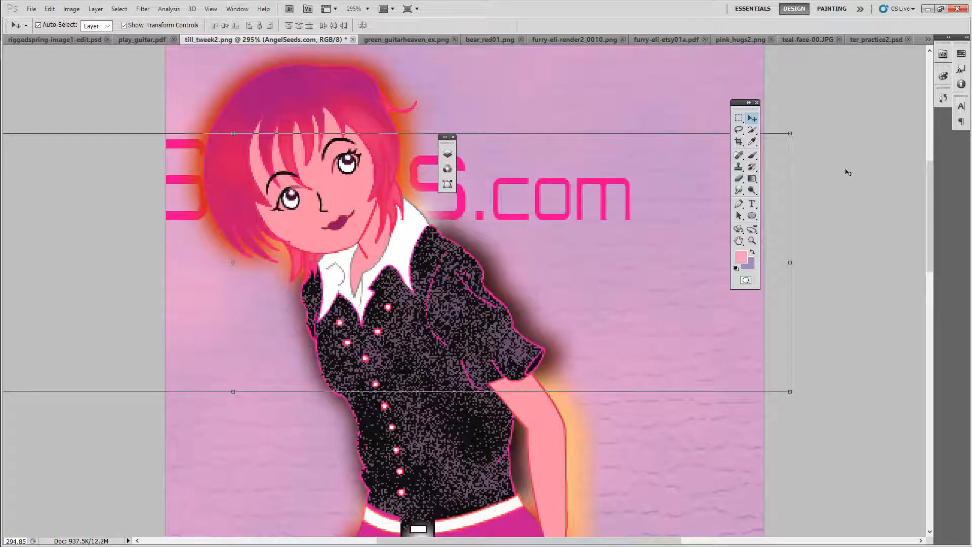
# Step: Free-transform the AngelSeeds.com text to about 27% width and 36% height and place it at the upper right of till_tweek2
pyautogui.moveTo(790, 263); pyautogui.dragTo(495, 262)
pyautogui.moveTo(191, 166); pyautogui.dragTo(583, 180)
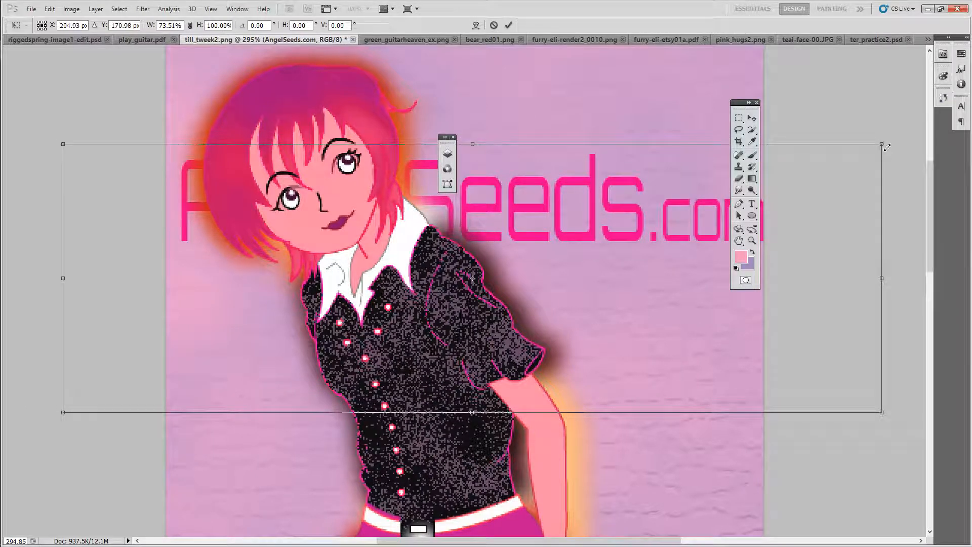
pyautogui.moveTo(882, 146); pyautogui.dragTo(377, 351)
pyautogui.moveTo(258, 338); pyautogui.dragTo(600, 111)
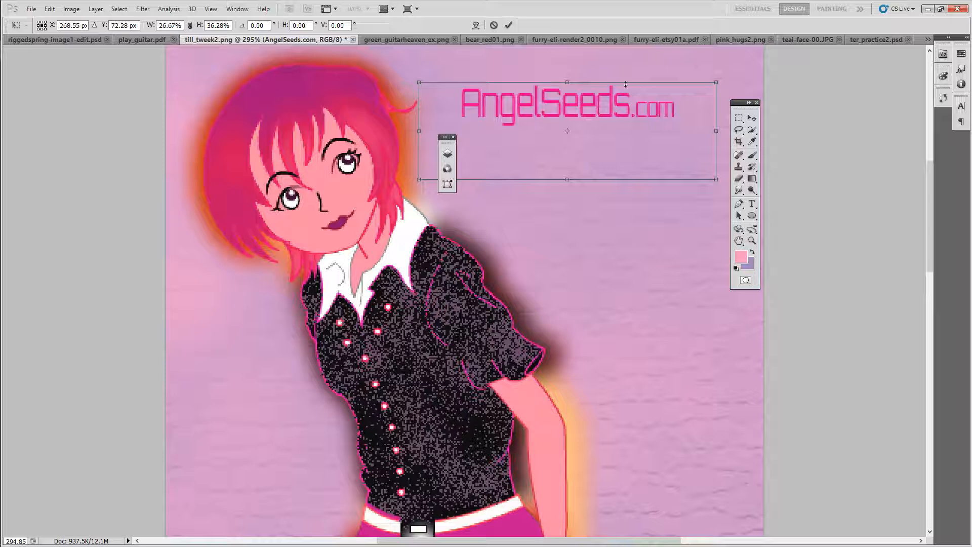
pyautogui.click(508, 25)
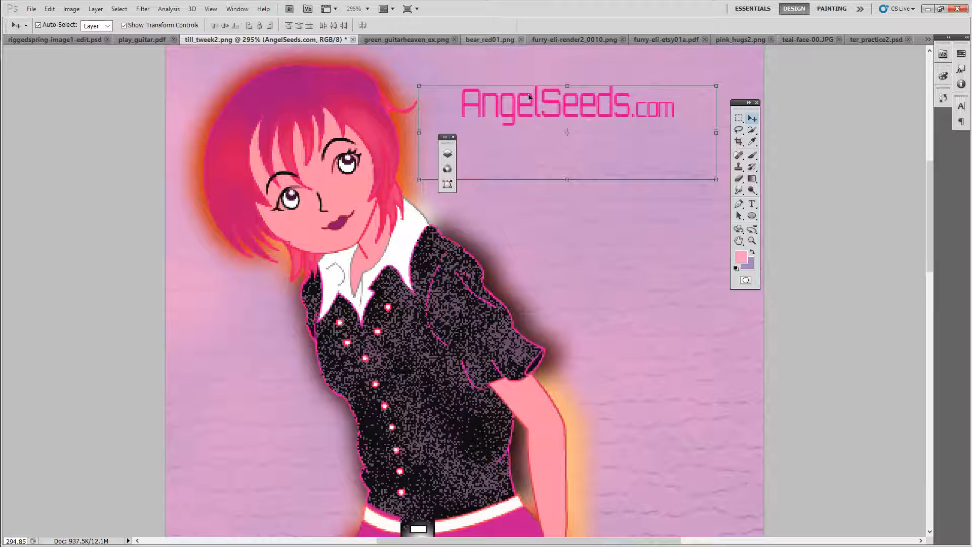
# Step: Expand the panel dock, enlarge the History panel and open the Layers panel beside the canvas
pyautogui.rightClick(528, 94)
pyautogui.click(886, 89)
pyautogui.click(966, 38)
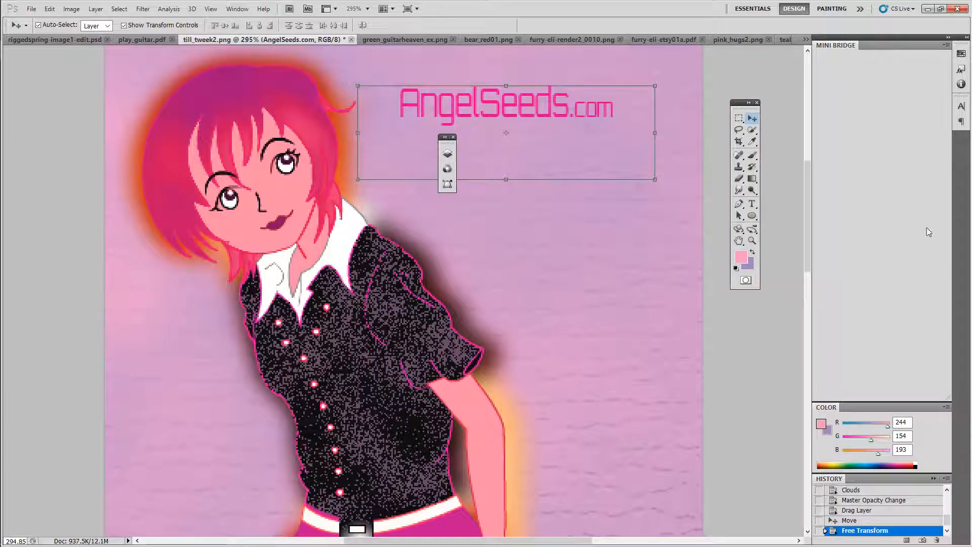
pyautogui.moveTo(877, 407); pyautogui.dragTo(866, 150)
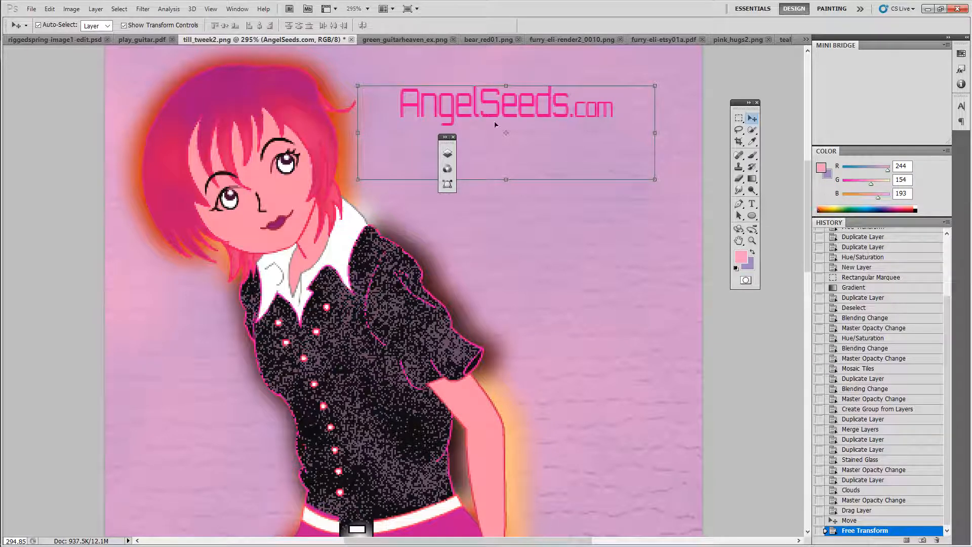
pyautogui.click(237, 9)
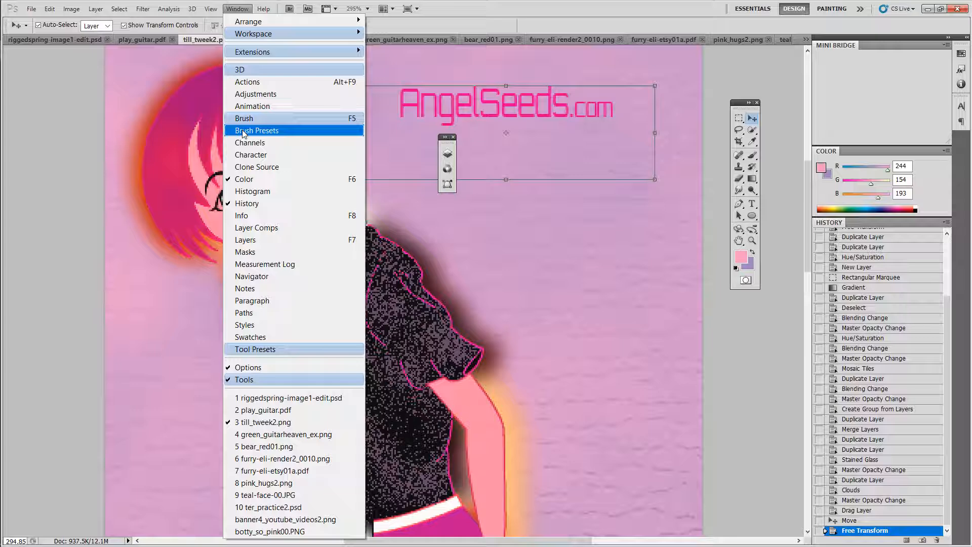
pyautogui.click(242, 241)
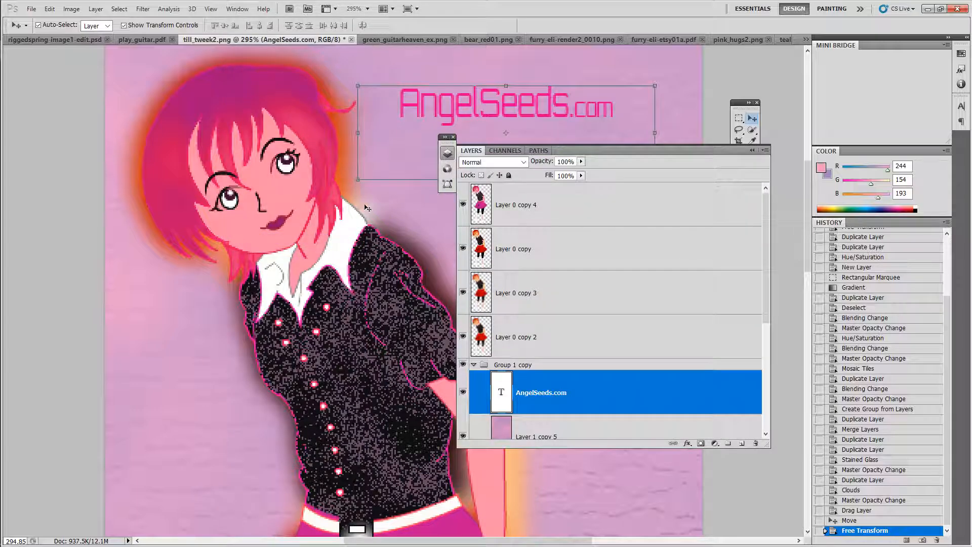
pyautogui.moveTo(579, 153); pyautogui.dragTo(695, 128)
# Step: Duplicate the AngelSeeds.com text layer as AngelSeeds.com copy
pyautogui.rightClick(690, 361)
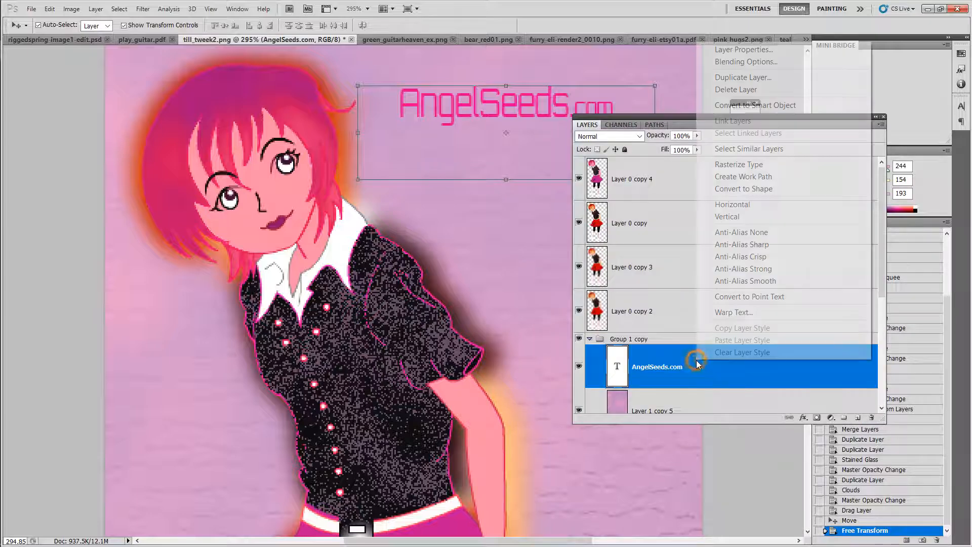
pyautogui.click(734, 79)
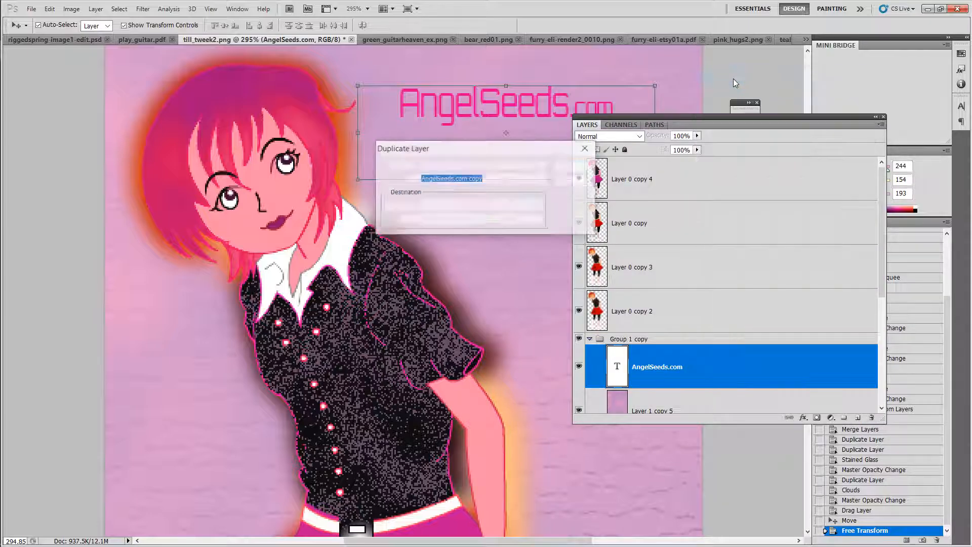
pyautogui.click(575, 164)
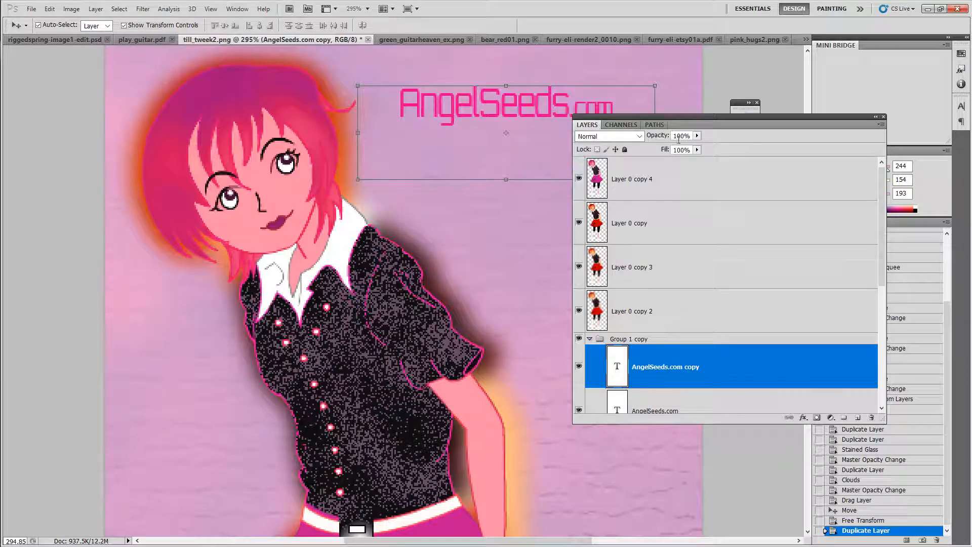
# Step: Nudge AngelSeeds.com copy three pixels left and move the Layers panel lower on the screen
pyautogui.press('Left')
pyautogui.press('Left')
pyautogui.press('Left')
pyautogui.press('Left')
pyautogui.press('Left')
pyautogui.press('Left')
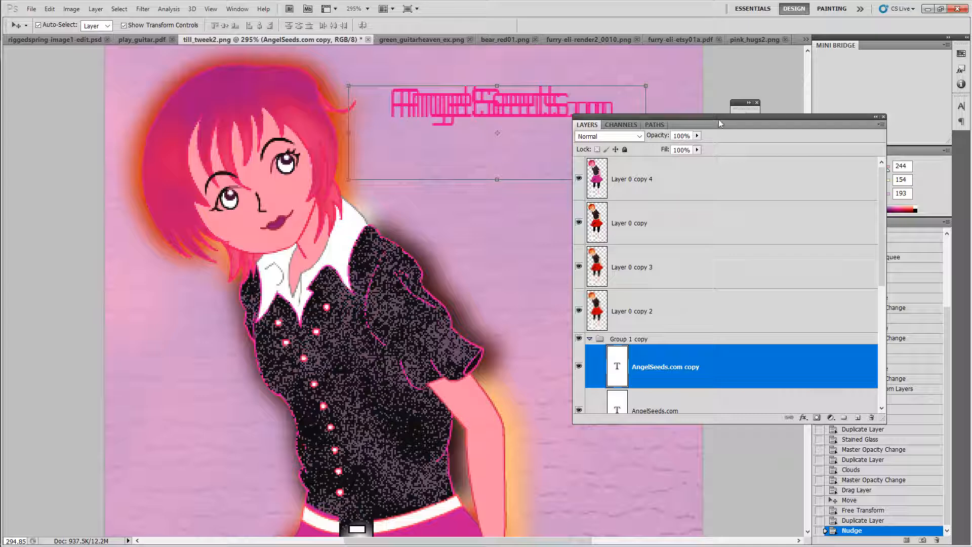
pyautogui.moveTo(719, 117); pyautogui.dragTo(499, 198)
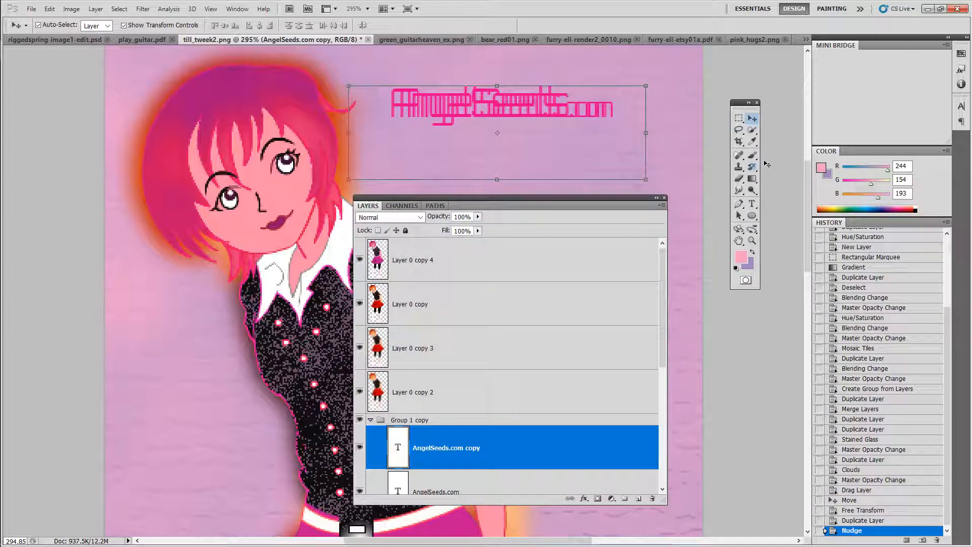
# Step: Set the foreground colour to 9f1274 in the Color Picker
pyautogui.click(743, 259)
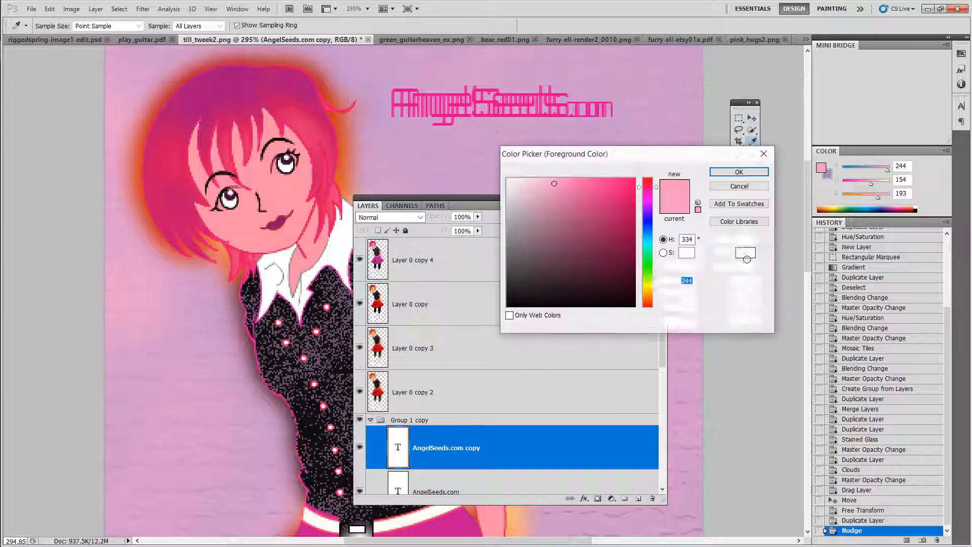
pyautogui.click(229, 80)
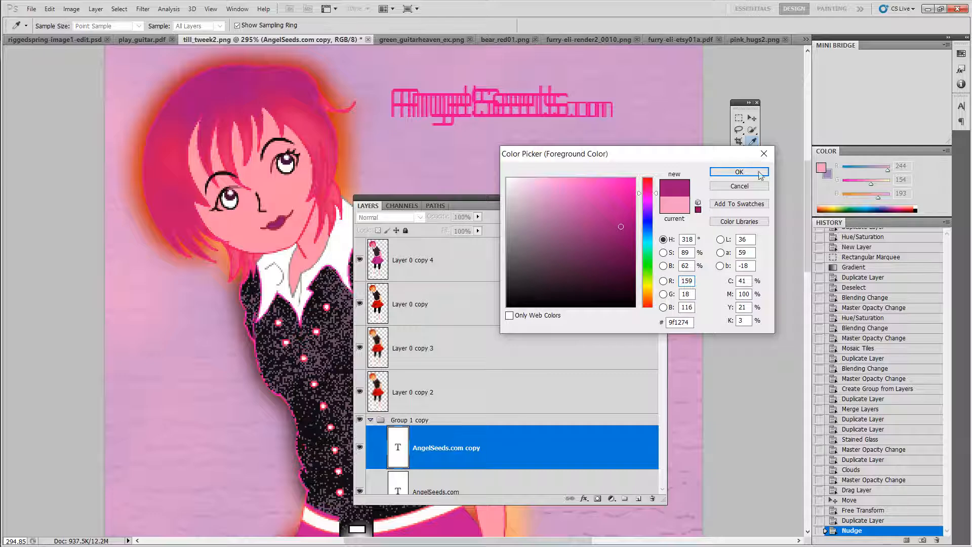
pyautogui.click(739, 172)
# Step: Move AngelSeeds.com copy down so it sits just below the original text
pyautogui.press('v')
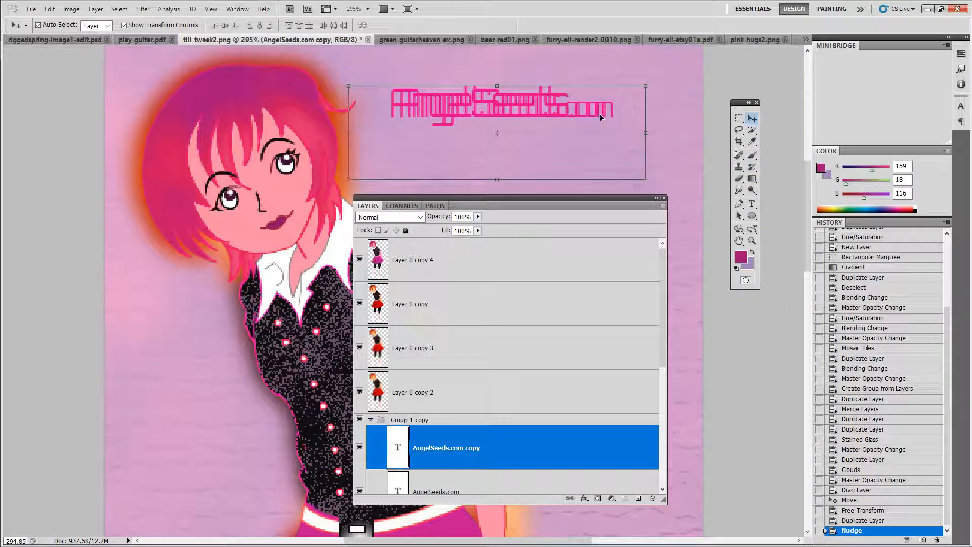
pyautogui.moveTo(601, 117); pyautogui.dragTo(568, 147)
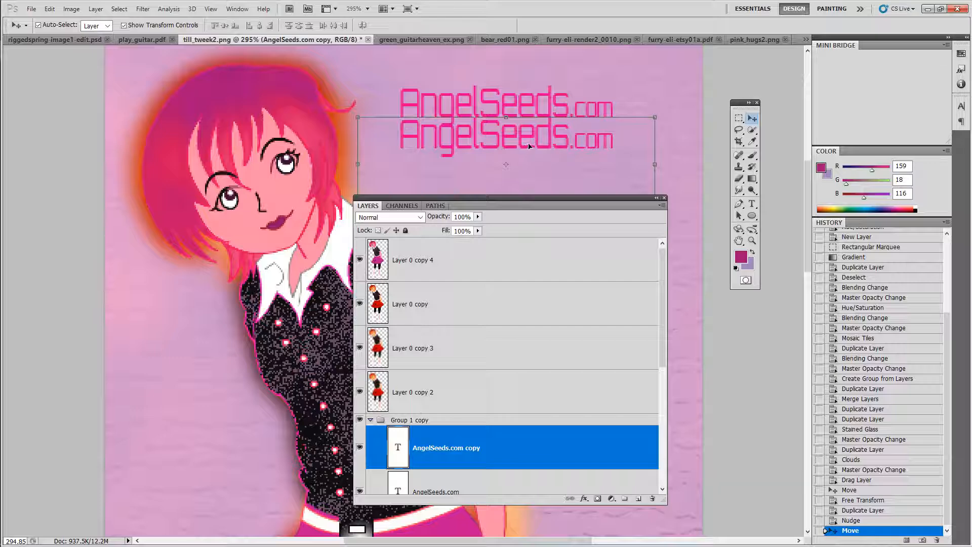
# Step: Set the foreground colour to 561041 in the Color Picker
pyautogui.click(742, 257)
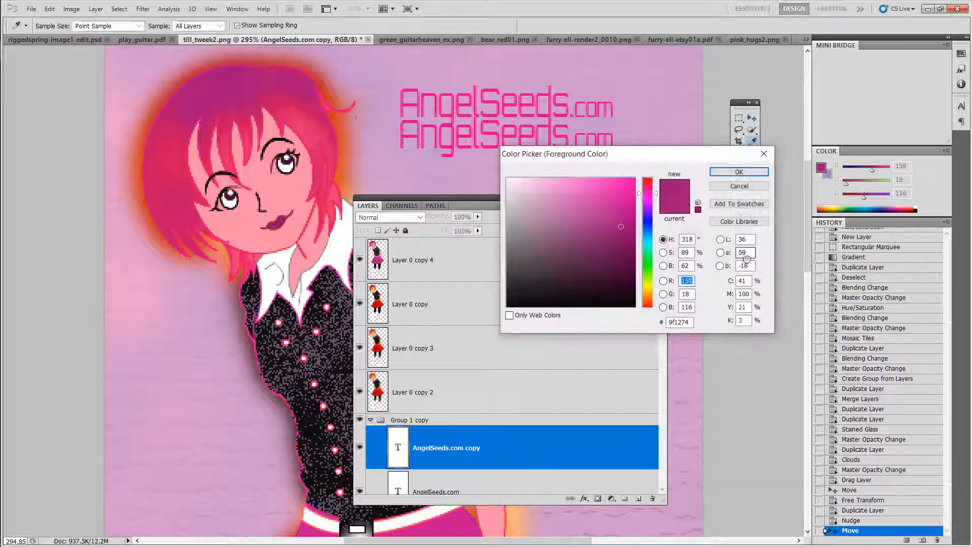
pyautogui.click(622, 228)
pyautogui.click(614, 263)
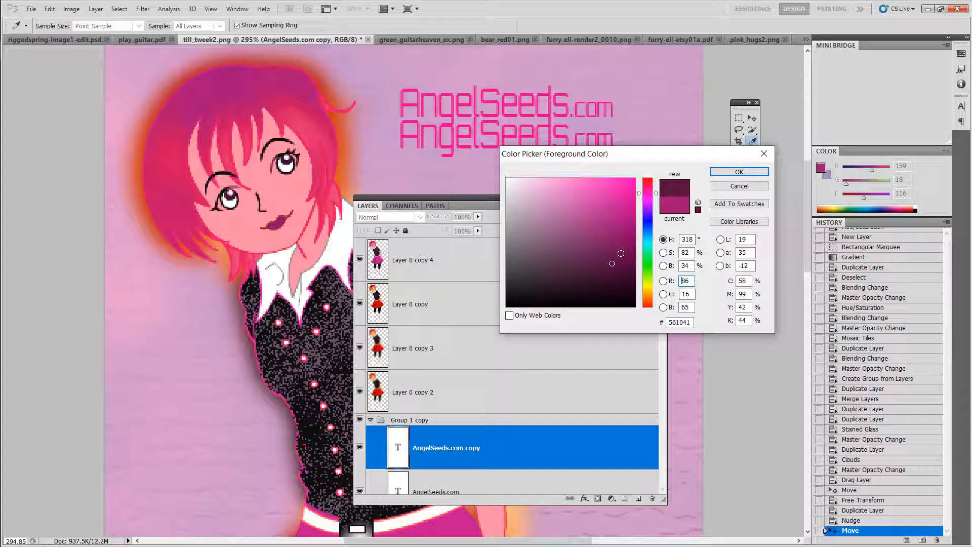
pyautogui.click(739, 171)
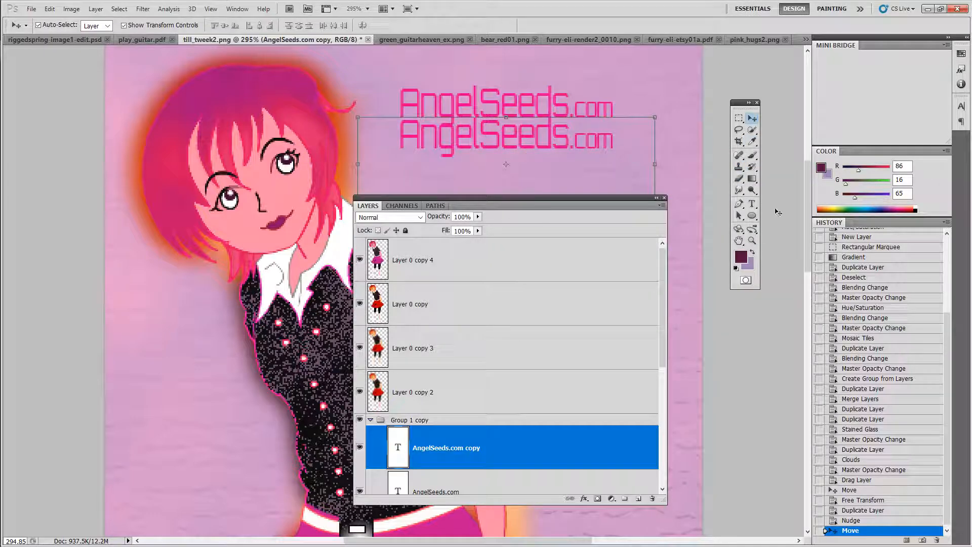
# Step: Start editing the AngelSeeds.com copy text and set the foreground colour to 551040
pyautogui.click(752, 204)
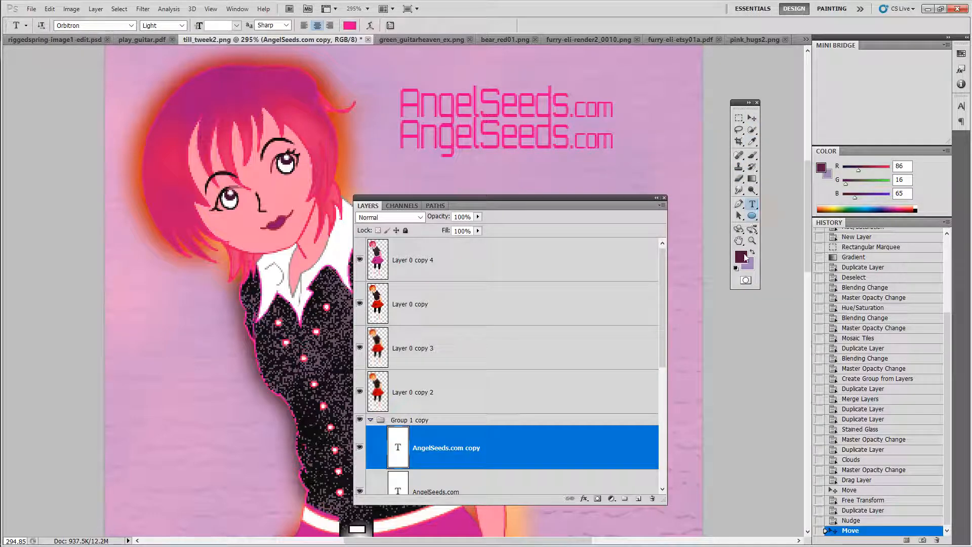
pyautogui.click(616, 143)
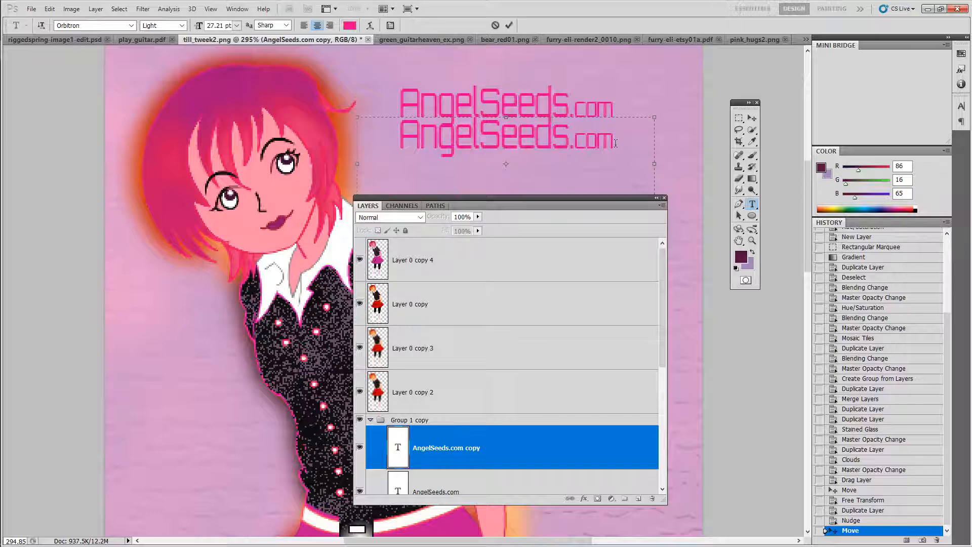
pyautogui.click(741, 262)
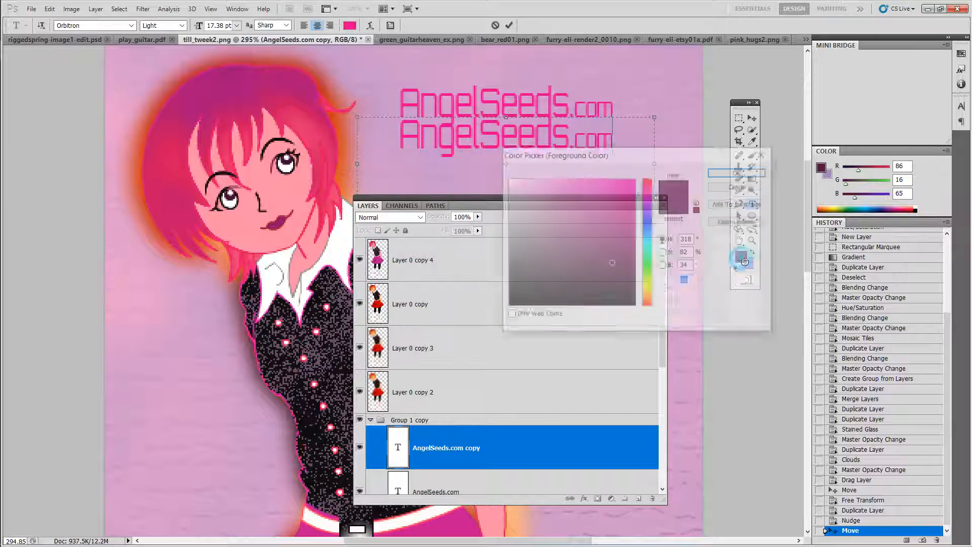
pyautogui.click(611, 264)
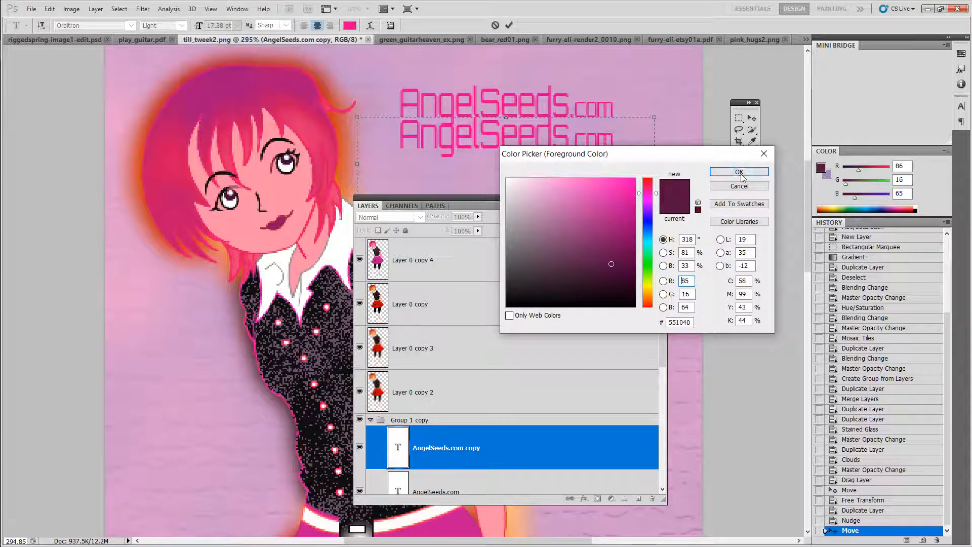
pyautogui.click(739, 171)
# Step: Select the copy's text, recolour it to a7127a sampled from the girl's hair, and commit the edit
pyautogui.moveTo(623, 157); pyautogui.dragTo(354, 157)
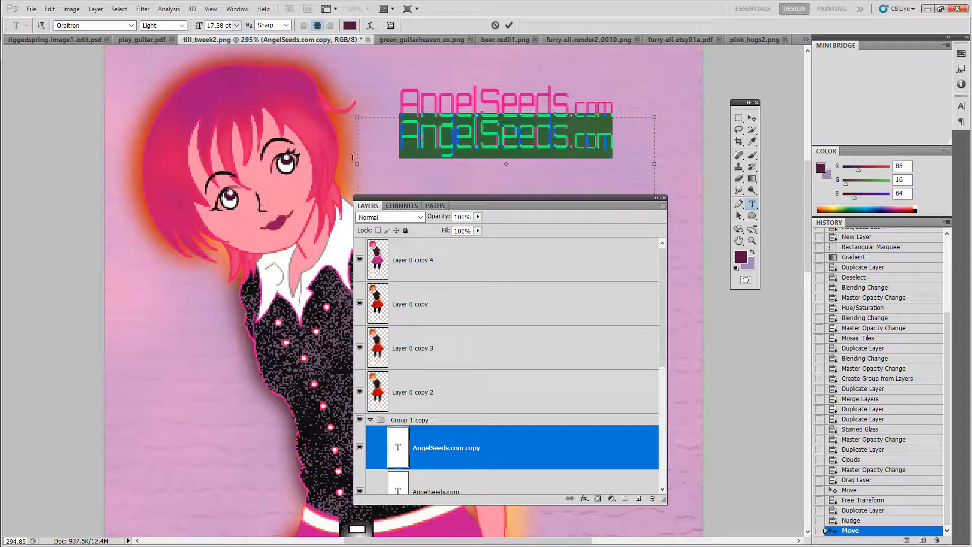
pyautogui.click(737, 265)
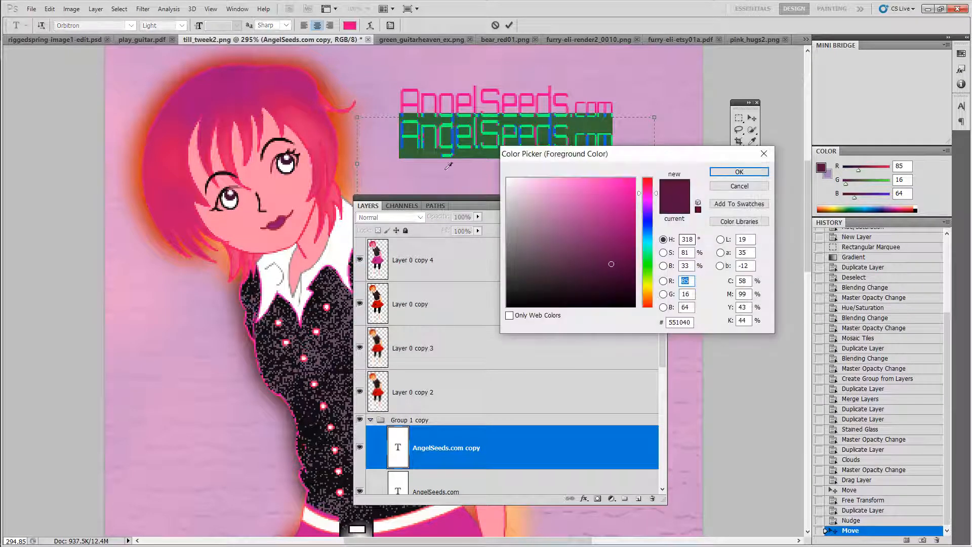
pyautogui.click(211, 84)
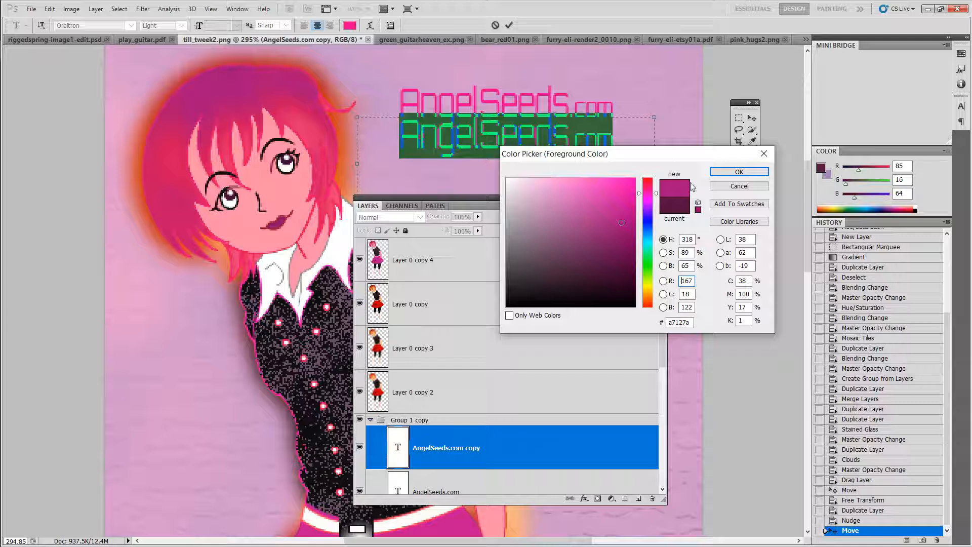
pyautogui.click(739, 172)
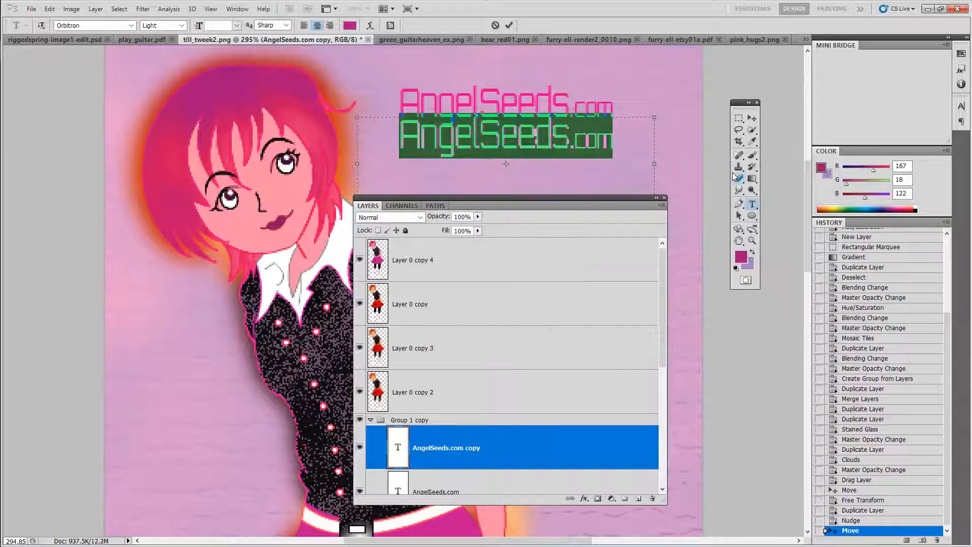
pyautogui.click(752, 117)
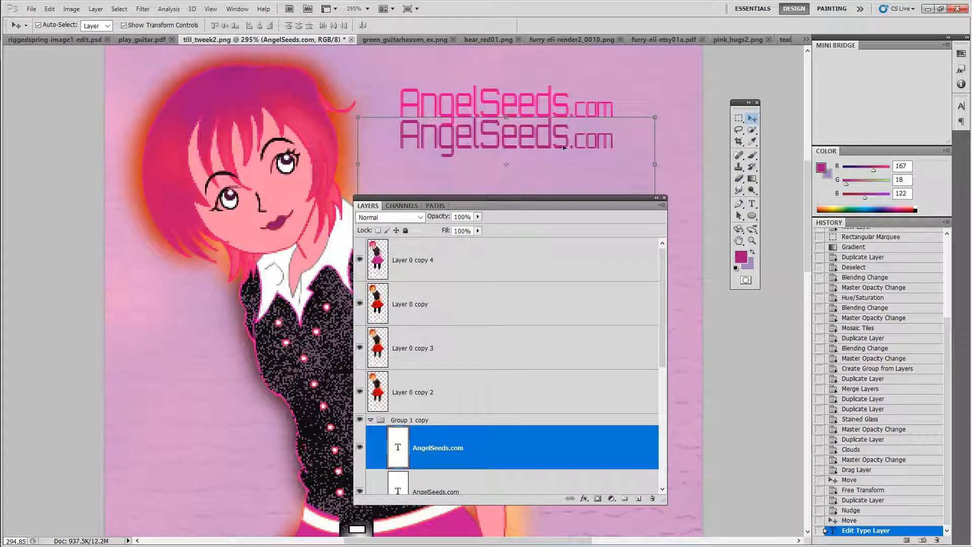
# Step: Move the recoloured text up onto the original AngelSeeds.com text and swap the two text layers' stacking order
pyautogui.moveTo(548, 148); pyautogui.dragTo(545, 124)
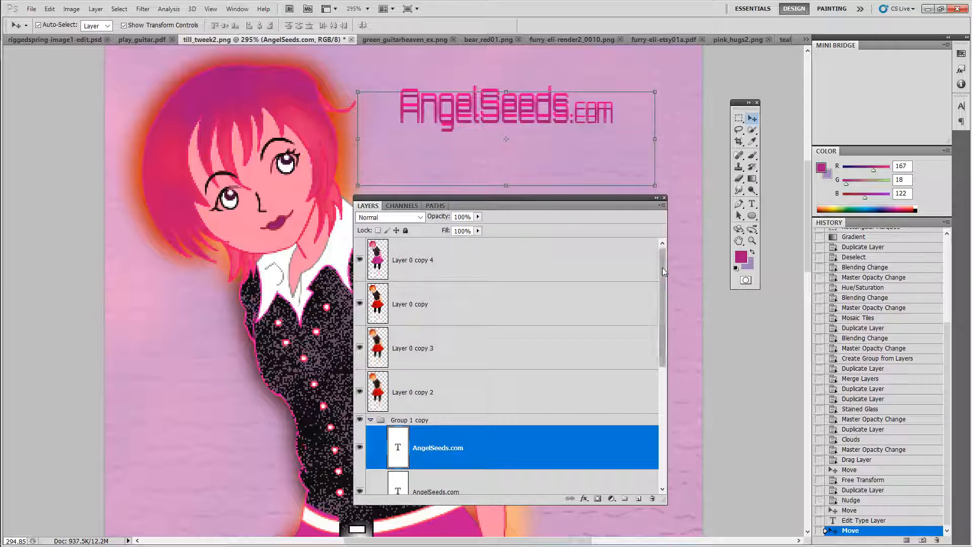
pyautogui.moveTo(662, 267); pyautogui.dragTo(662, 332)
pyautogui.moveTo(509, 368); pyautogui.dragTo(507, 373)
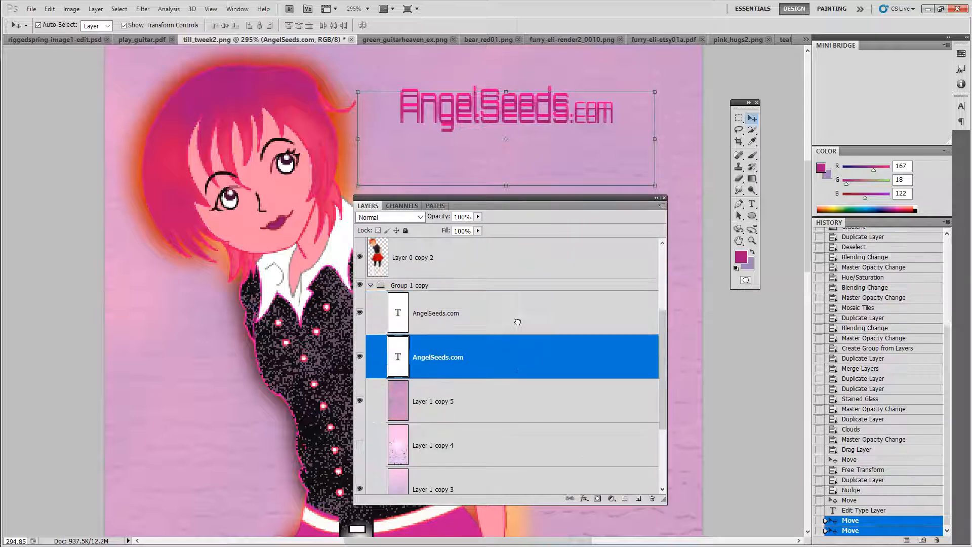
pyautogui.click(526, 305)
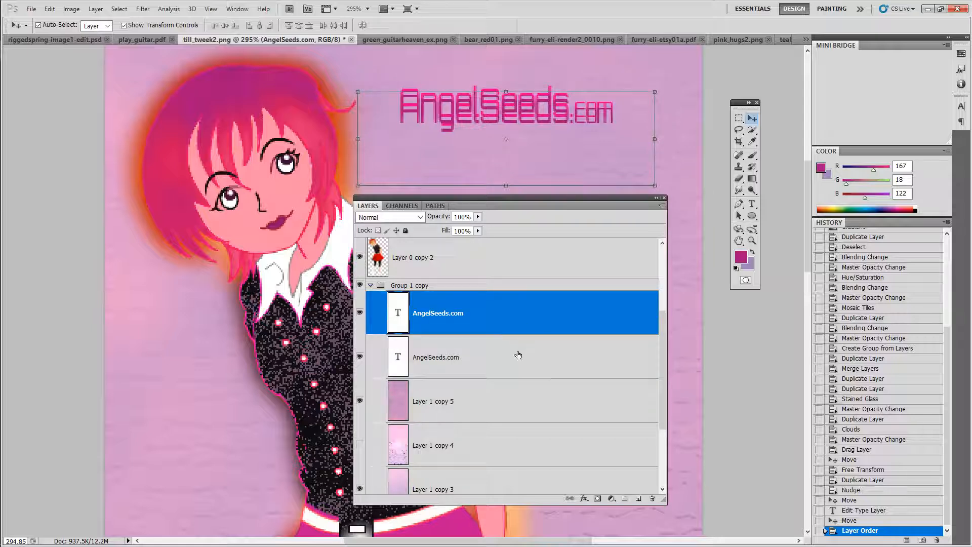
pyautogui.moveTo(518, 355); pyautogui.dragTo(519, 296)
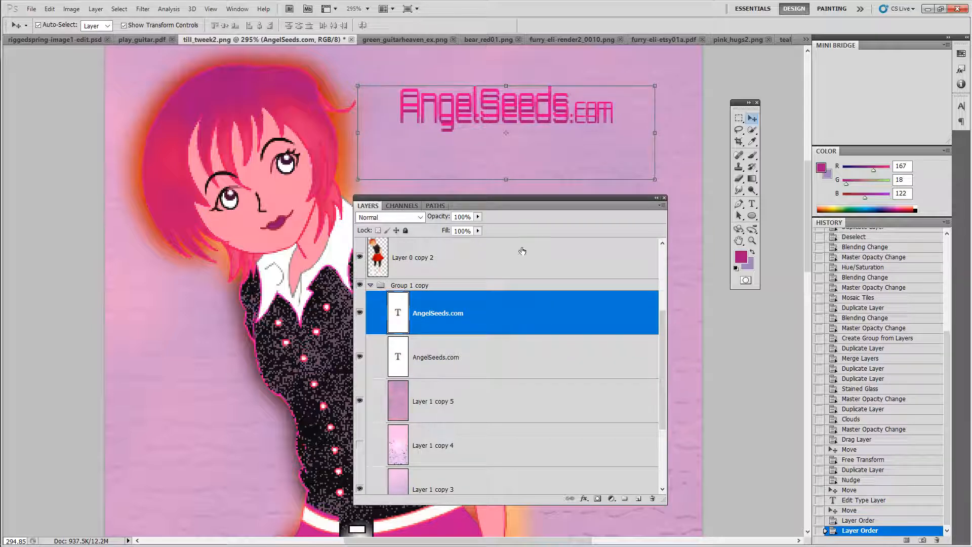
# Step: Nudge the top AngelSeeds.com layer a few pixels so it sits slightly offset from the other, forming a shadowed title
pyautogui.moveTo(547, 99); pyautogui.dragTo(555, 102)
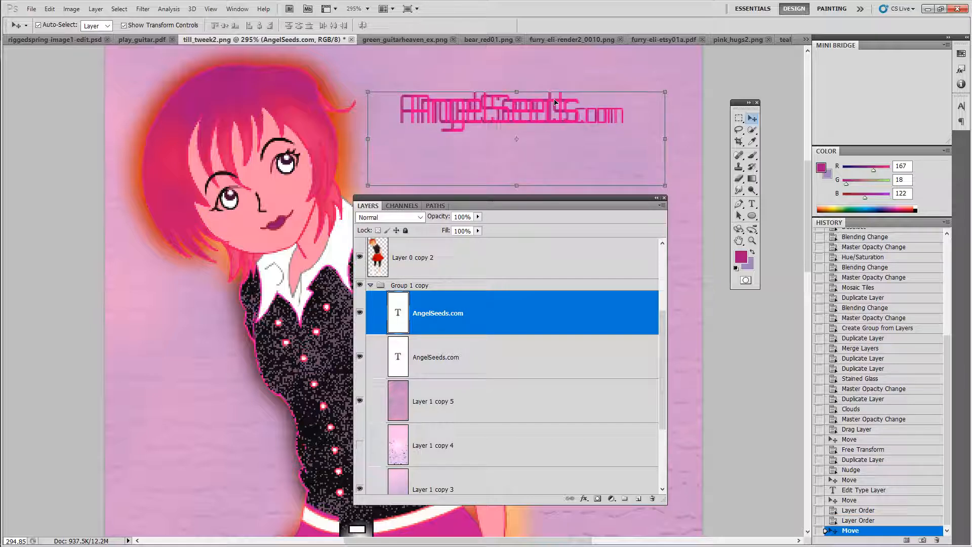
pyautogui.press('Up')
pyautogui.press('Up')
pyautogui.press('Up')
pyautogui.press('Up')
pyautogui.press('Left')
pyautogui.press('Left')
pyautogui.press('Left')
pyautogui.press('Left')
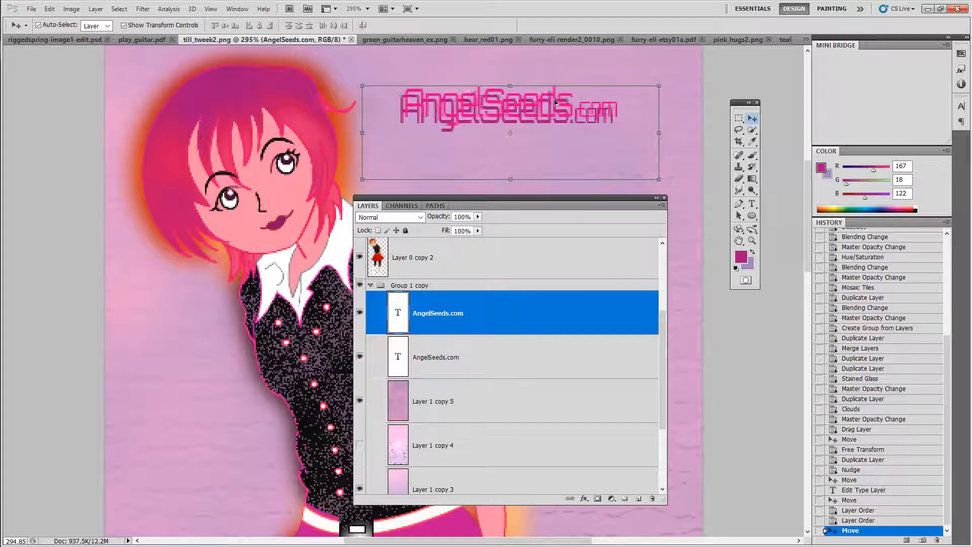
pyautogui.press('Left')
pyautogui.press('Left')
pyautogui.press('Down')
pyautogui.press('Down')
pyautogui.press('Down')
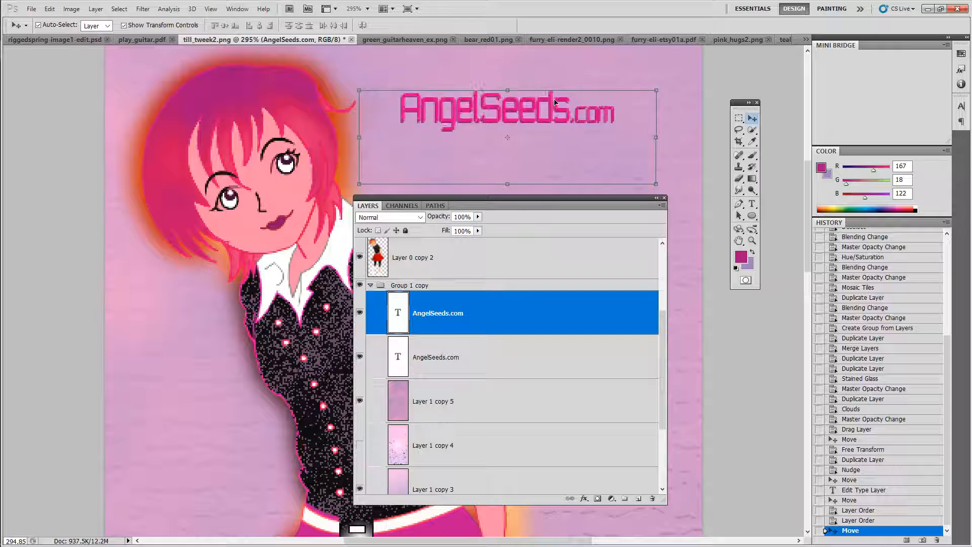
pyautogui.press('Up')
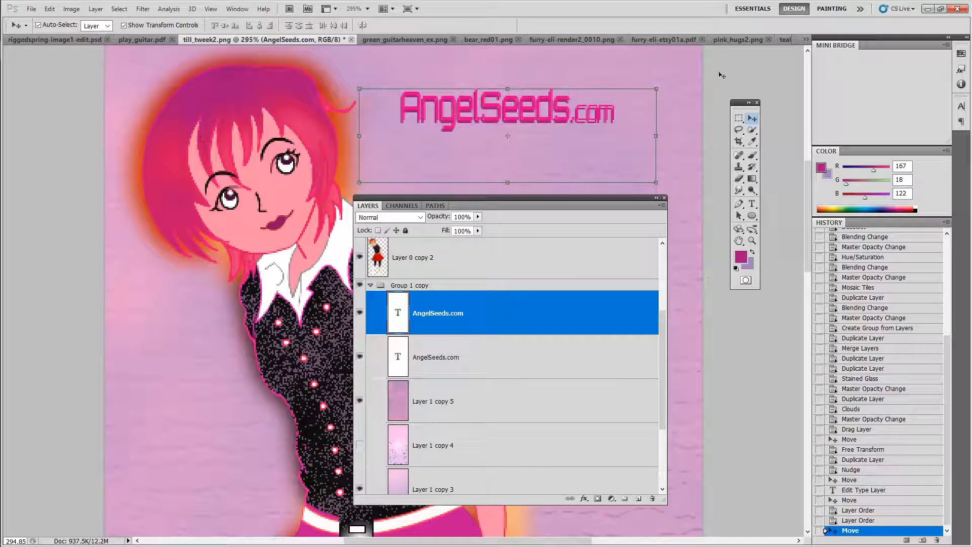
# Step: Collapse the Layers panel and zoom out and back in to inspect the finished AngelSeeds.com title
pyautogui.click(657, 199)
pyautogui.click(752, 241)
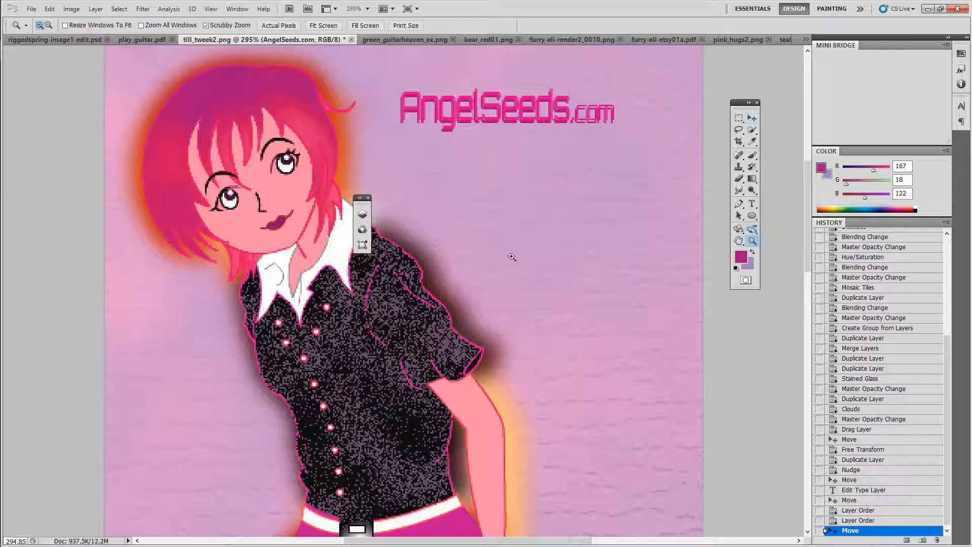
pyautogui.moveTo(544, 269); pyautogui.dragTo(498, 269)
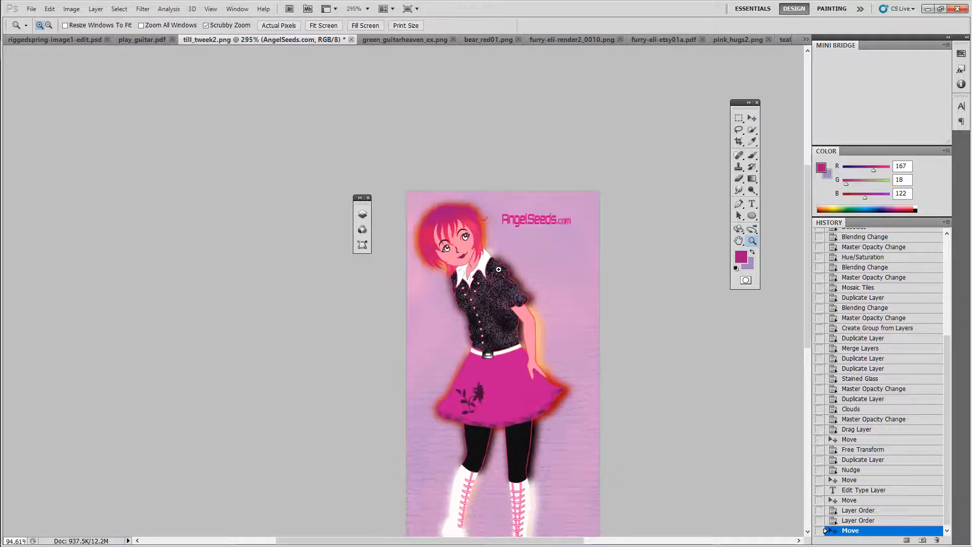
pyautogui.moveTo(533, 314); pyautogui.dragTo(270, 249)
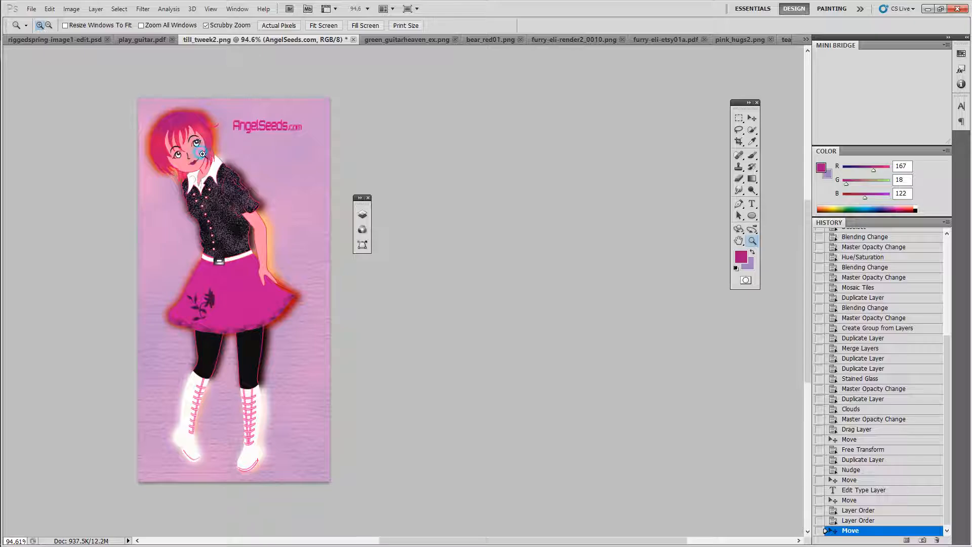
pyautogui.moveTo(202, 154); pyautogui.dragTo(224, 169)
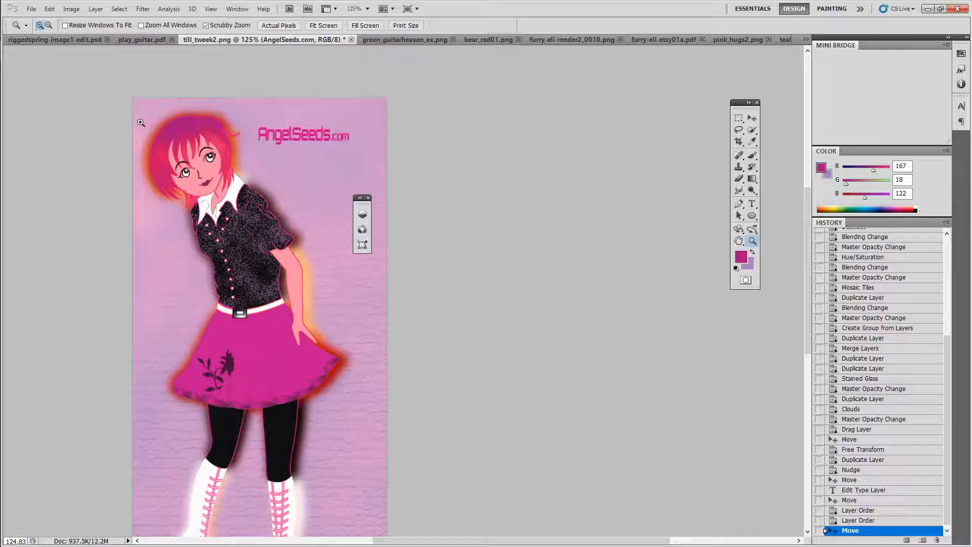
pyautogui.moveTo(274, 127); pyautogui.dragTo(408, 213)
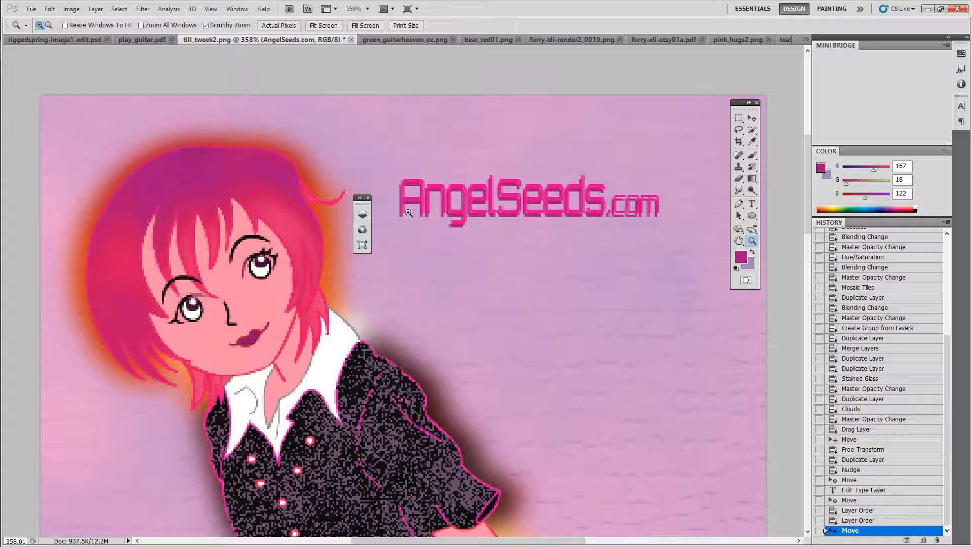